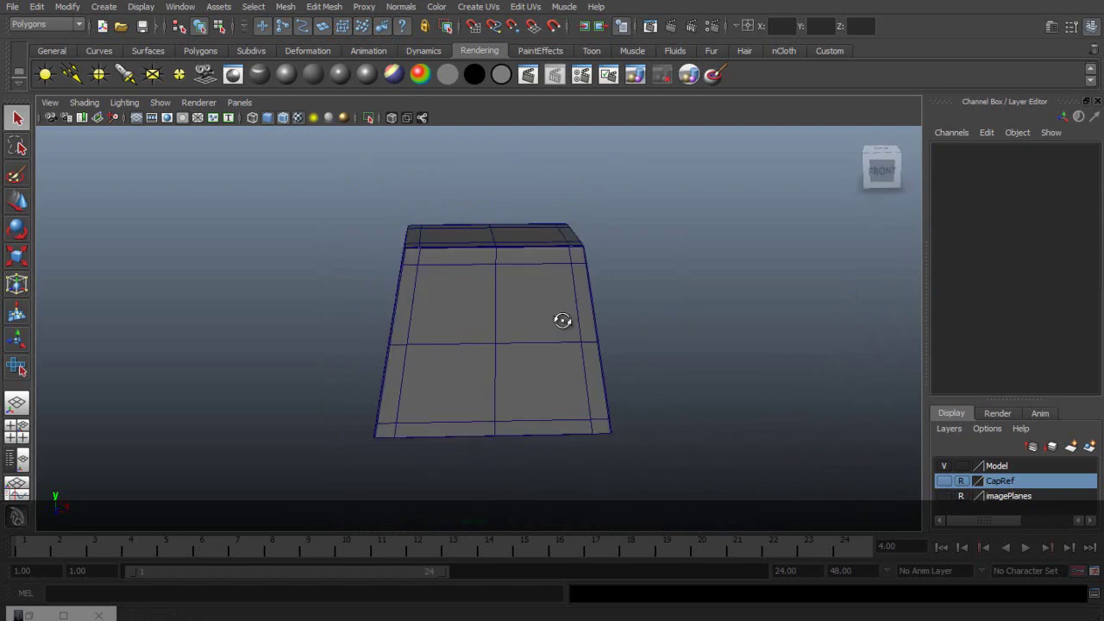
# Apply planar UV mapping to the Body mesh from the front view.
pyautogui.keyDown('alt'); pyautogui.moveTo(733, 304); pyautogui.dragTo(636, 306); pyautogui.keyUp('alt')
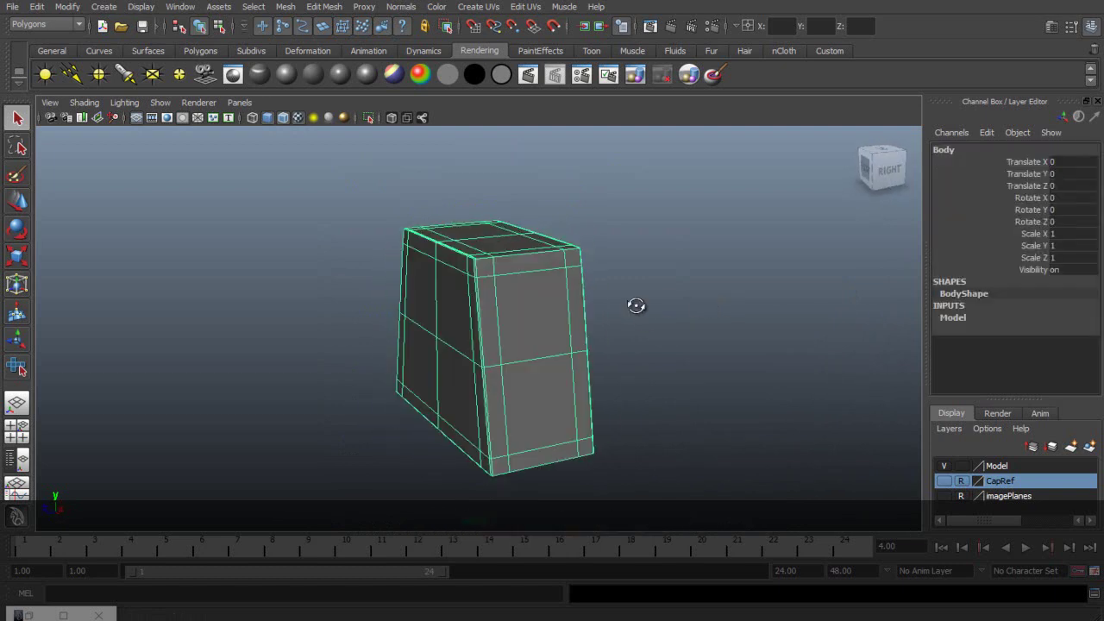
pyautogui.keyDown('alt'); pyautogui.moveTo(636, 305); pyautogui.dragTo(604, 308); pyautogui.keyUp('alt')
pyautogui.press('space')
pyautogui.moveTo(537, 328); pyautogui.dragTo(565, 390)
pyautogui.keyDown('alt'); pyautogui.moveTo(566, 384); pyautogui.dragTo(561, 265, button='middle'); pyautogui.keyUp('alt')
pyautogui.scroll(3, 562, 265)
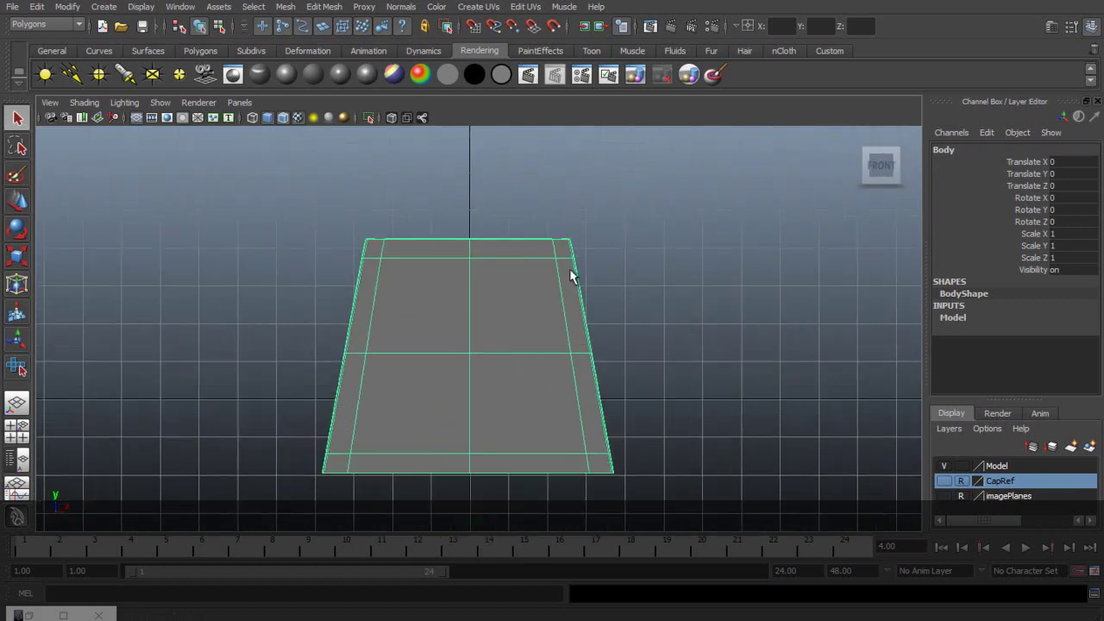
pyautogui.click(487, 6)
pyautogui.click(535, 87)
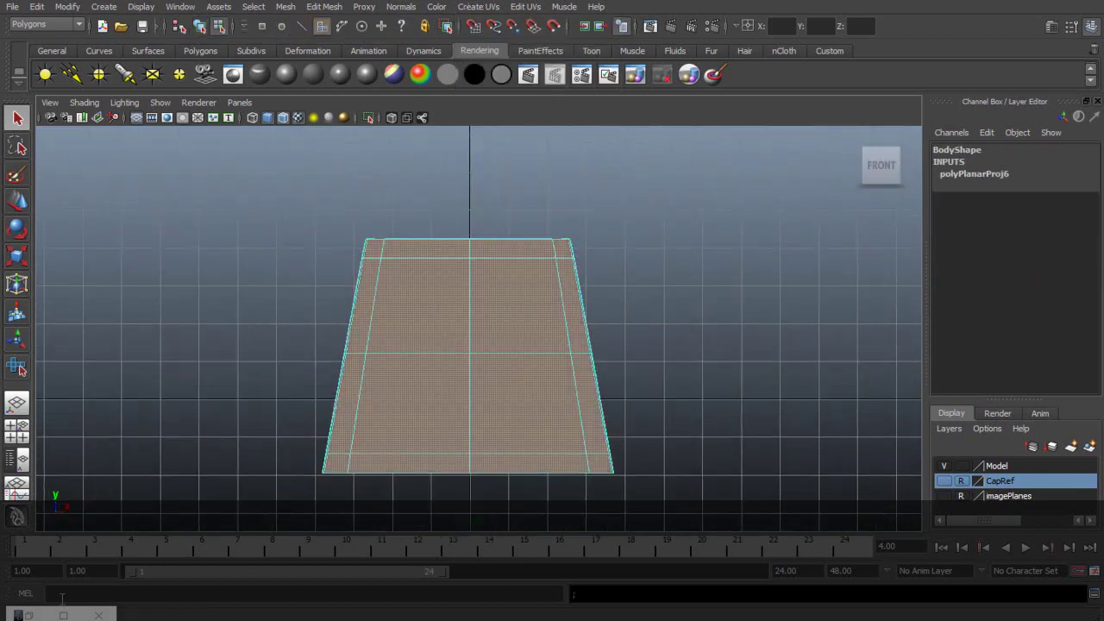
# Cut the body's UVs along the edge loop that runs around the sides and top just behind the front face.
pyautogui.keyDown('alt'); pyautogui.moveTo(405, 380); pyautogui.dragTo(618, 332); pyautogui.keyUp('alt')
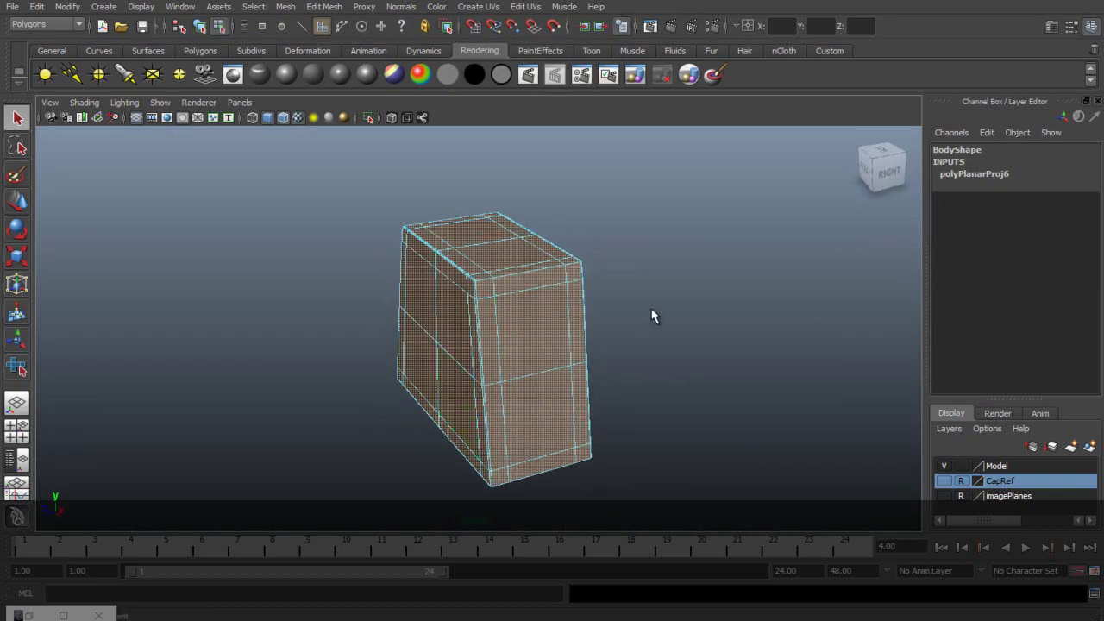
pyautogui.click(655, 278)
pyautogui.keyDown('alt'); pyautogui.moveTo(561, 305); pyautogui.dragTo(479, 275); pyautogui.keyUp('alt')
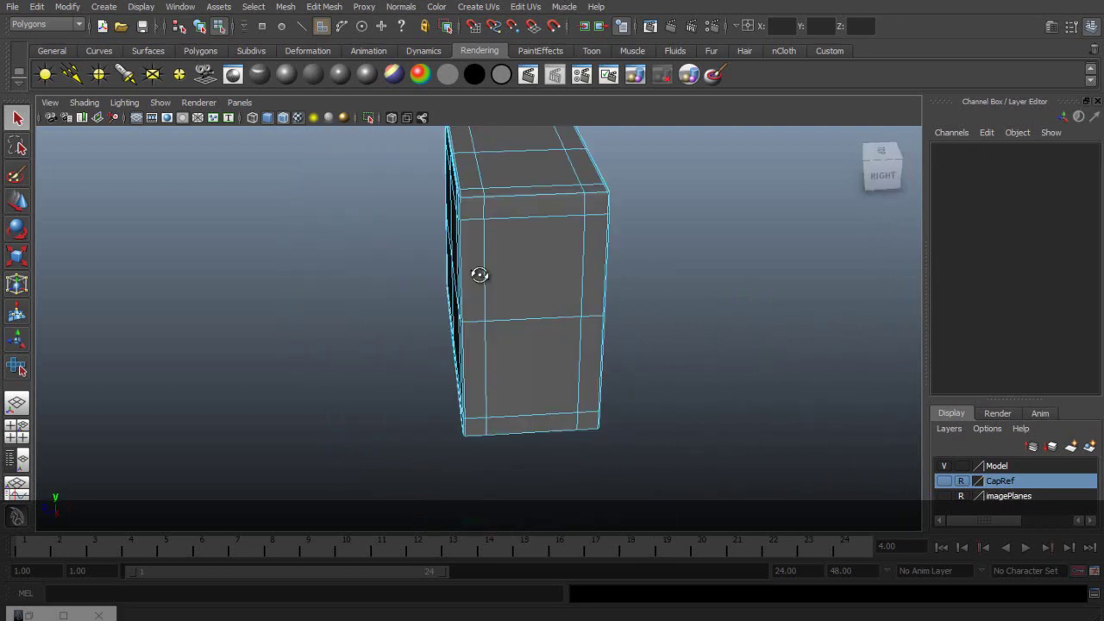
pyautogui.moveTo(487, 210); pyautogui.dragTo(484, 185, button='right')
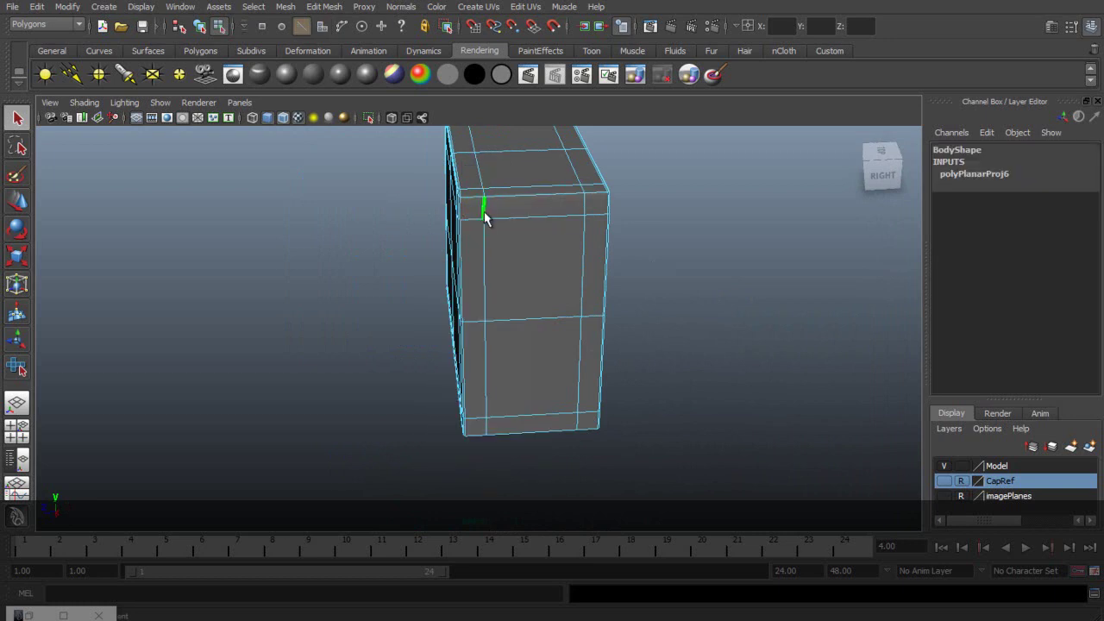
pyautogui.keyDown('alt'); pyautogui.moveTo(533, 383); pyautogui.dragTo(573, 523); pyautogui.keyUp('alt')
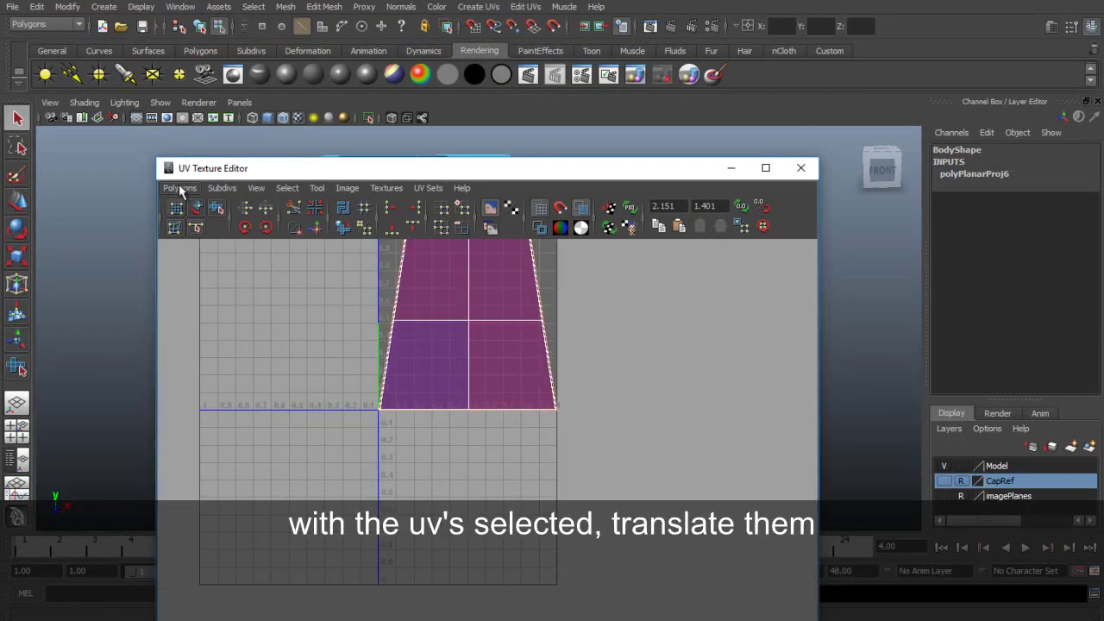
pyautogui.click(178, 187)
pyautogui.click(233, 527)
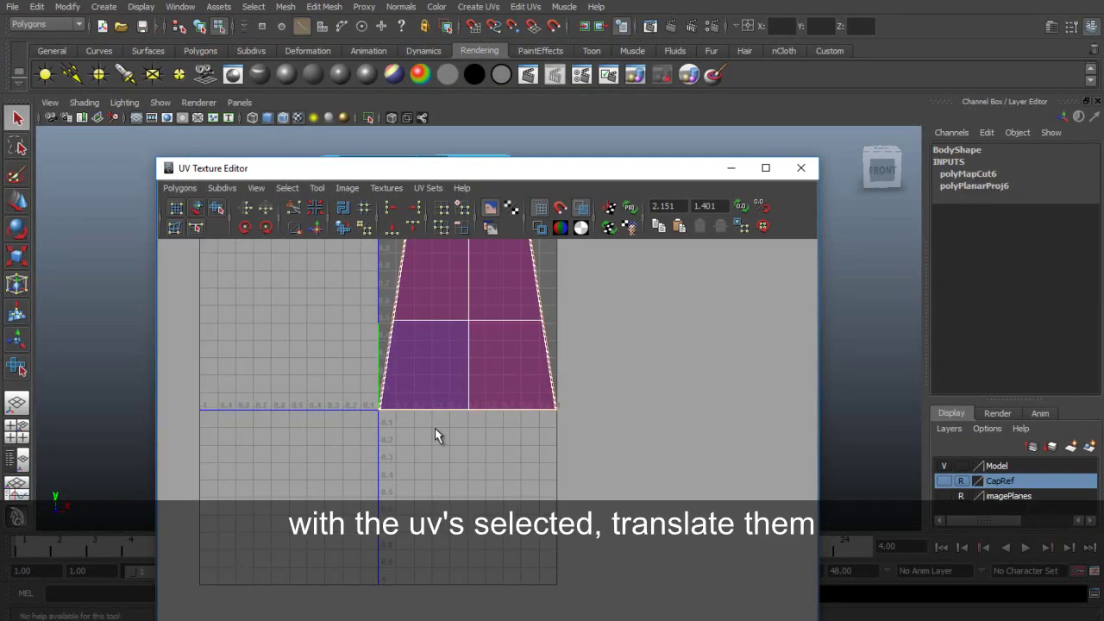
# Select the whole front UV shell and move it out of the 0–1 space, to the right of the overlapping rear shell.
pyautogui.scroll(3, 522, 474)
pyautogui.click(287, 188)
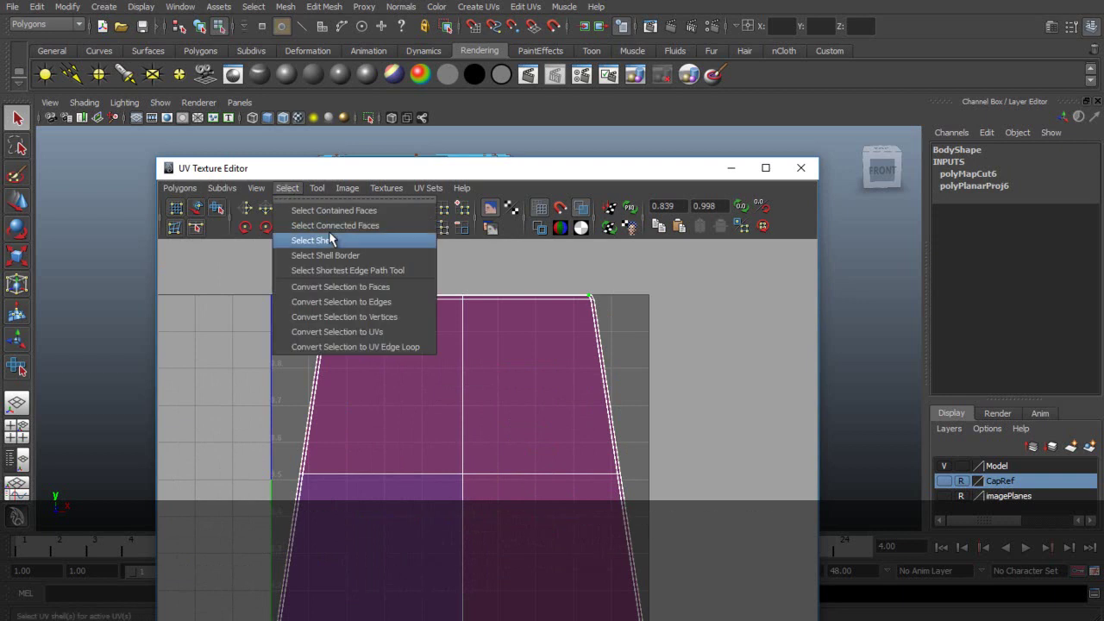
pyautogui.click(334, 240)
pyautogui.scroll(-3, 454, 346)
pyautogui.moveTo(473, 476); pyautogui.dragTo(722, 408)
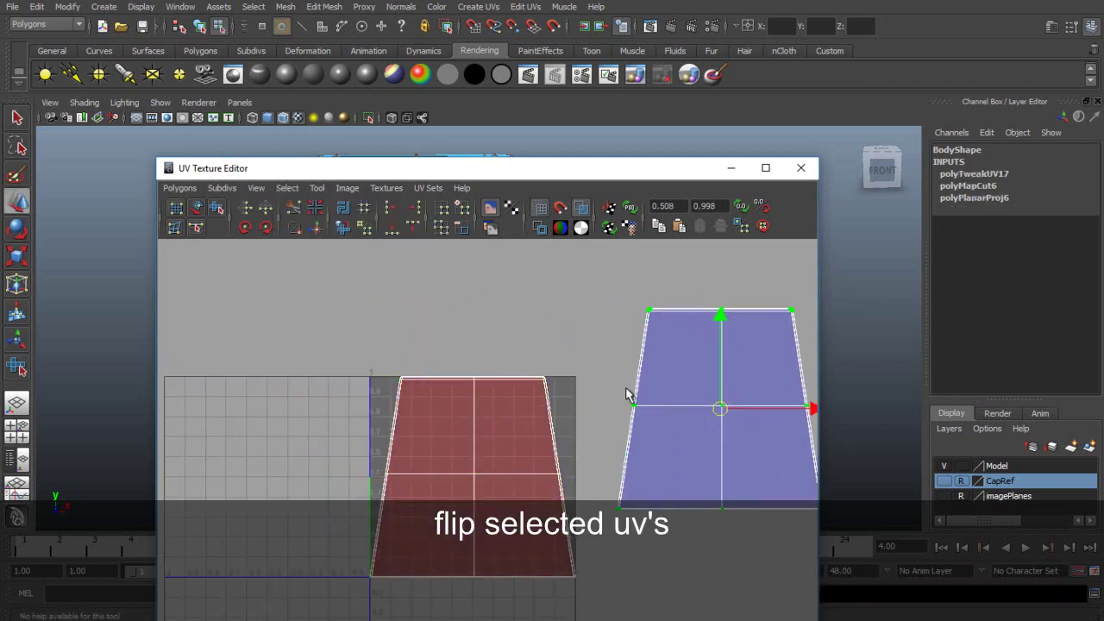
# Flip the remaining rear UV shell in the U direction and shift it slightly left.
pyautogui.keyDown('alt'); pyautogui.moveTo(545, 386); pyautogui.dragTo(475, 287, button='middle'); pyautogui.keyUp('alt')
pyautogui.click(287, 187)
pyautogui.click(334, 240)
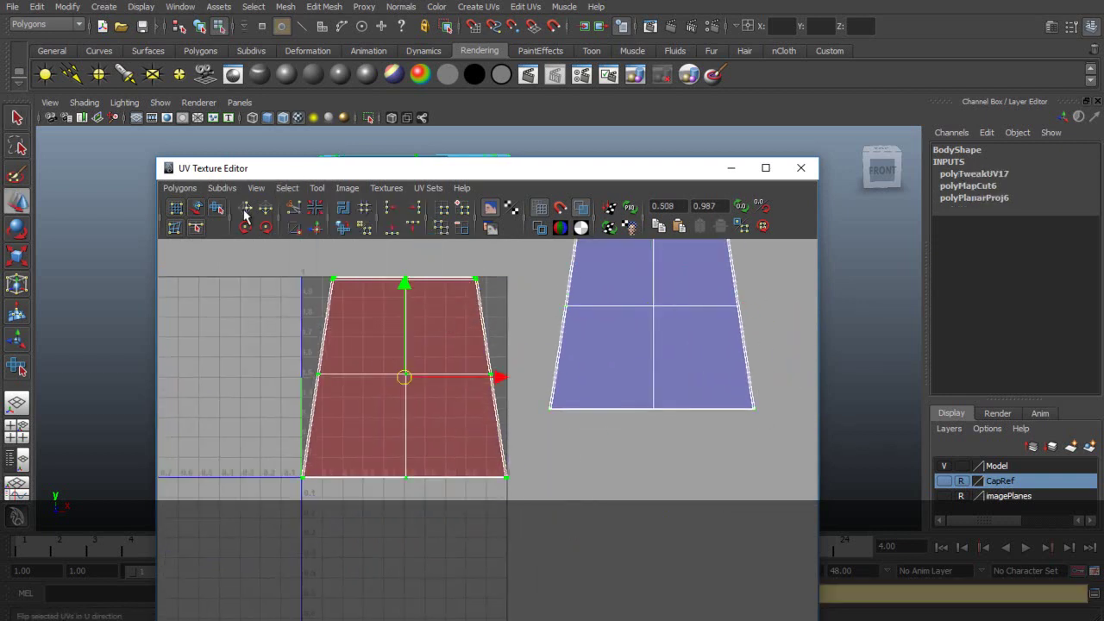
pyautogui.click(245, 210)
pyautogui.moveTo(405, 377); pyautogui.dragTo(351, 369)
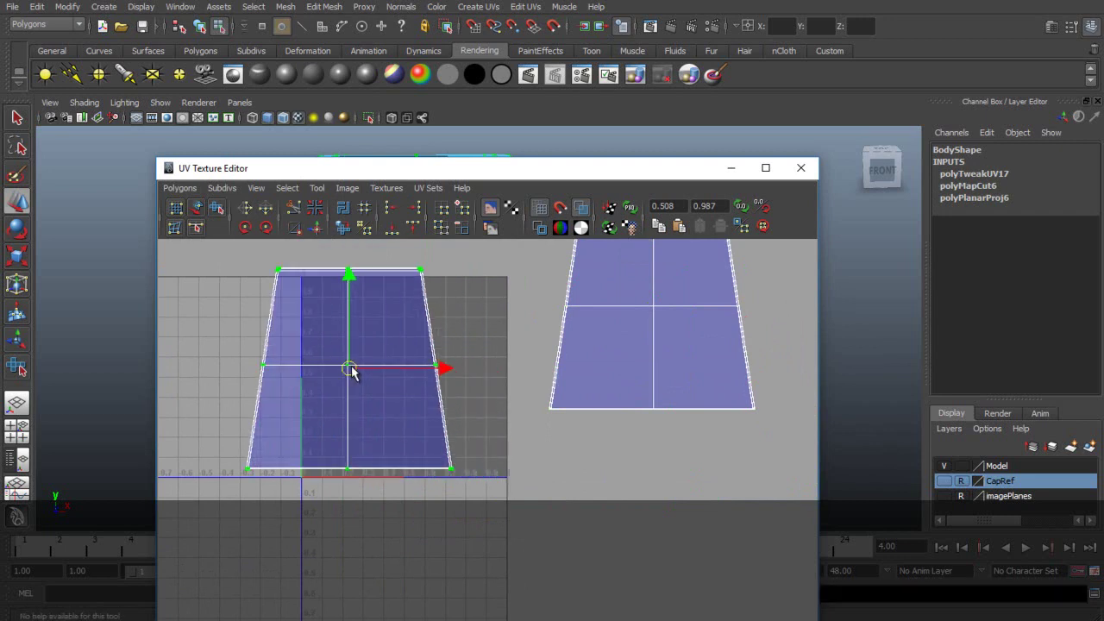
# Select the faces of the front UV shell and hide them in the viewport.
pyautogui.moveTo(701, 171); pyautogui.dragTo(697, 435)
pyautogui.keyDown('alt'); pyautogui.moveTo(612, 242); pyautogui.dragTo(602, 292); pyautogui.keyUp('alt')
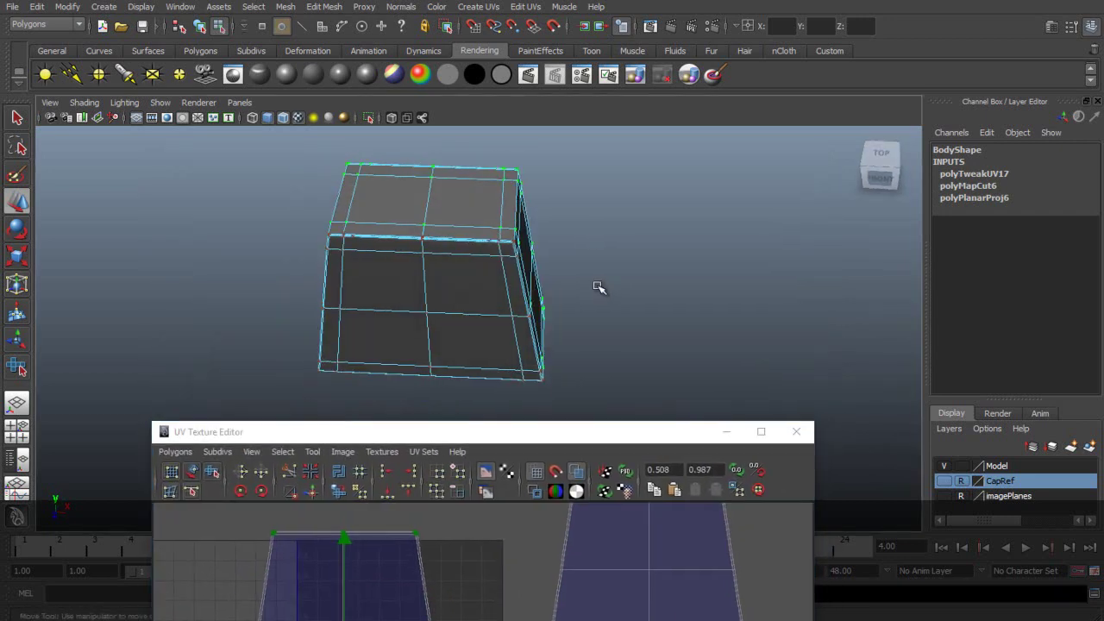
pyautogui.keyDown('alt'); pyautogui.moveTo(593, 273); pyautogui.dragTo(365, 257); pyautogui.keyUp('alt')
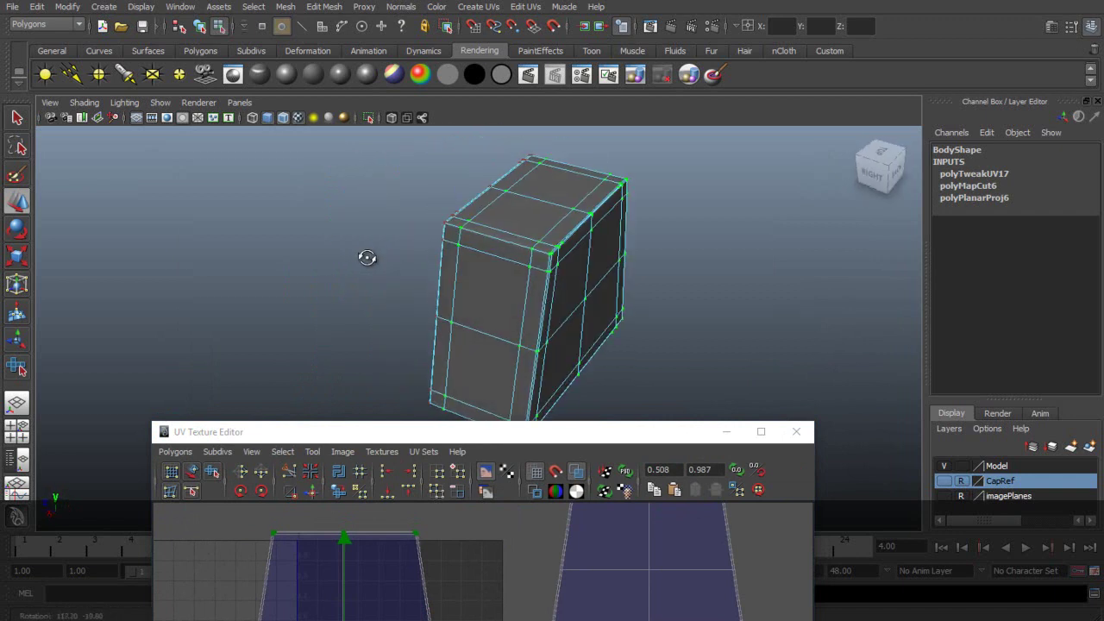
pyautogui.keyDown('alt'); pyautogui.moveTo(367, 257); pyautogui.dragTo(595, 271); pyautogui.keyUp('alt')
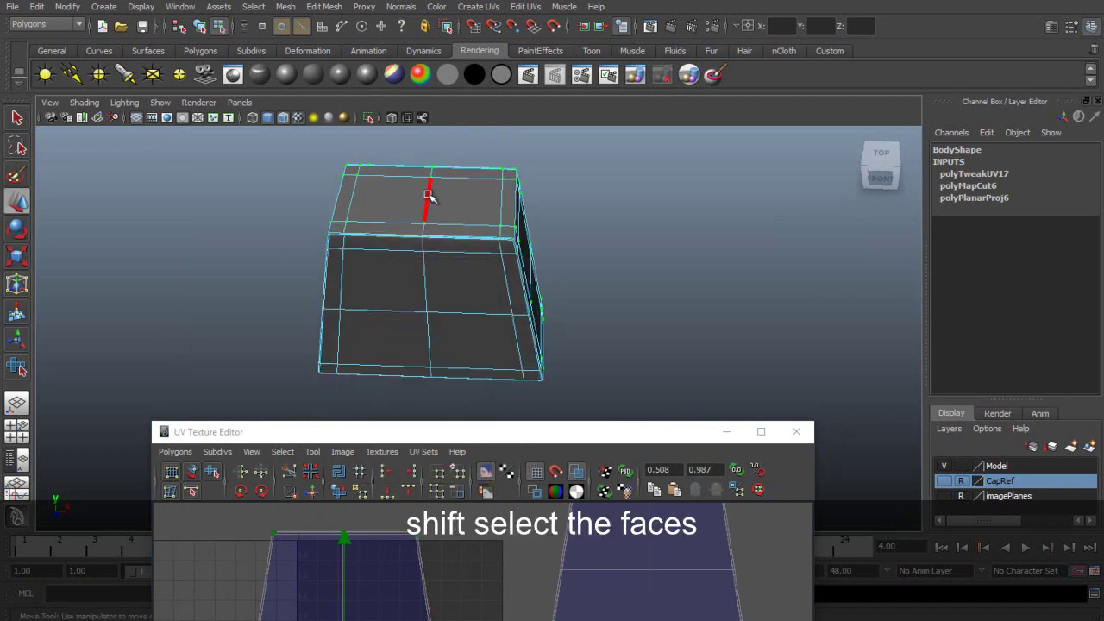
pyautogui.moveTo(602, 435); pyautogui.dragTo(573, 218)
pyautogui.scroll(-3, 590, 371)
pyautogui.moveTo(590, 371); pyautogui.dragTo(591, 408, button='right')
pyautogui.moveTo(474, 324); pyautogui.dragTo(578, 429)
pyautogui.click(697, 218)
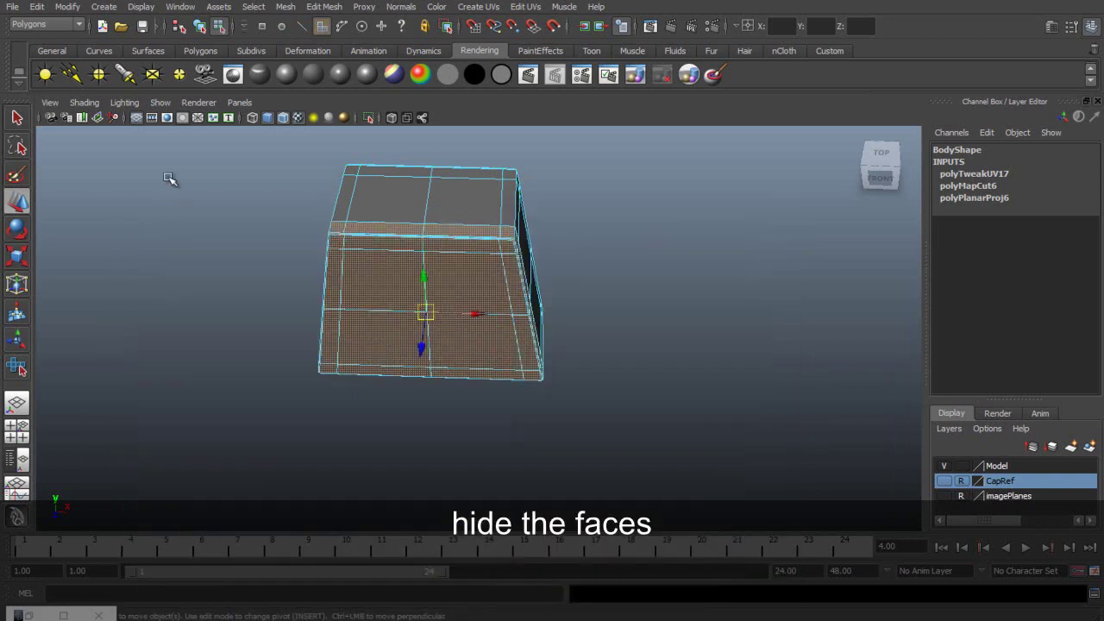
pyautogui.hotkey('ctrl', 'h')
pyautogui.keyDown('alt'); pyautogui.moveTo(599, 337); pyautogui.dragTo(586, 297); pyautogui.keyUp('alt')
pyautogui.click(159, 102)
pyautogui.click(340, 136)
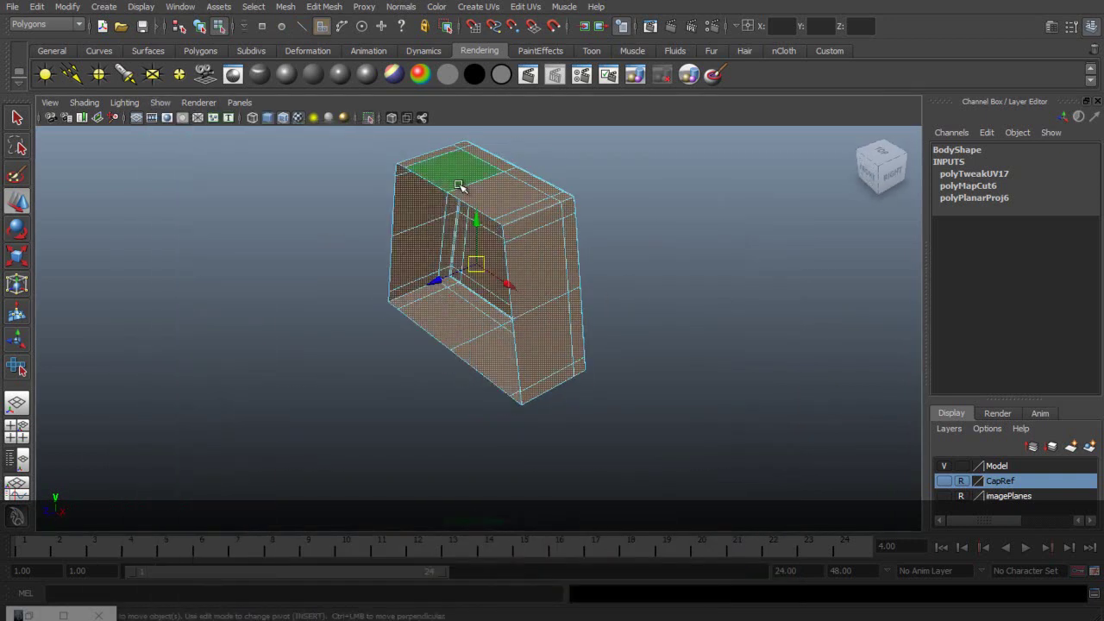
# Cut the UVs along the centre edge loop of the rear shell's faces, with the hidden front faces shown again.
pyautogui.keyDown('alt'); pyautogui.moveTo(450, 200); pyautogui.dragTo(567, 229); pyautogui.keyUp('alt')
pyautogui.moveTo(422, 214); pyautogui.dragTo(422, 179, button='right')
pyautogui.doubleClick(420, 218)
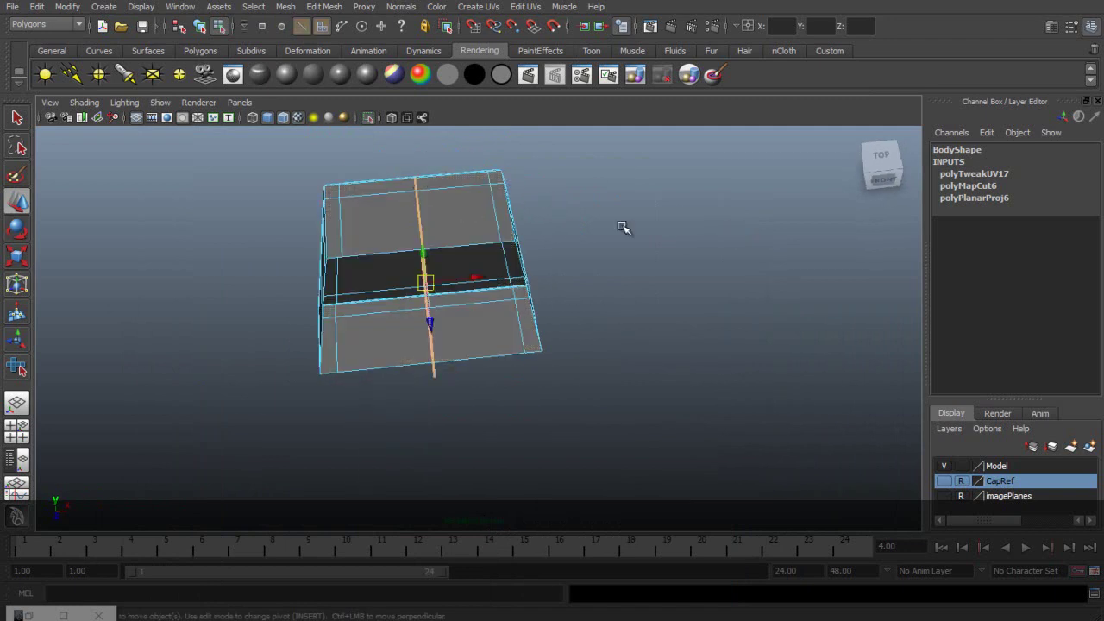
pyautogui.click(160, 101)
pyautogui.click(312, 134)
pyautogui.keyDown('alt'); pyautogui.moveTo(595, 259); pyautogui.dragTo(628, 272); pyautogui.keyUp('alt')
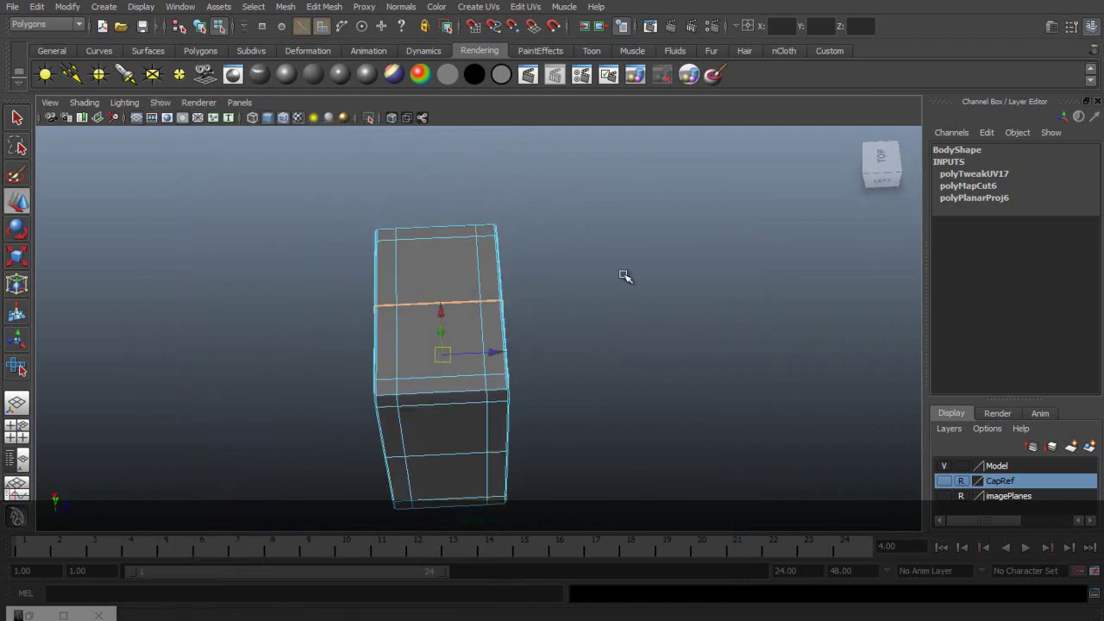
pyautogui.keyDown('alt'); pyautogui.moveTo(639, 417); pyautogui.dragTo(478, 412); pyautogui.keyUp('alt')
pyautogui.keyDown('alt'); pyautogui.moveTo(493, 299); pyautogui.dragTo(668, 325, button='right'); pyautogui.keyUp('alt')
pyautogui.keyDown('alt'); pyautogui.moveTo(668, 325); pyautogui.dragTo(595, 285); pyautogui.keyUp('alt')
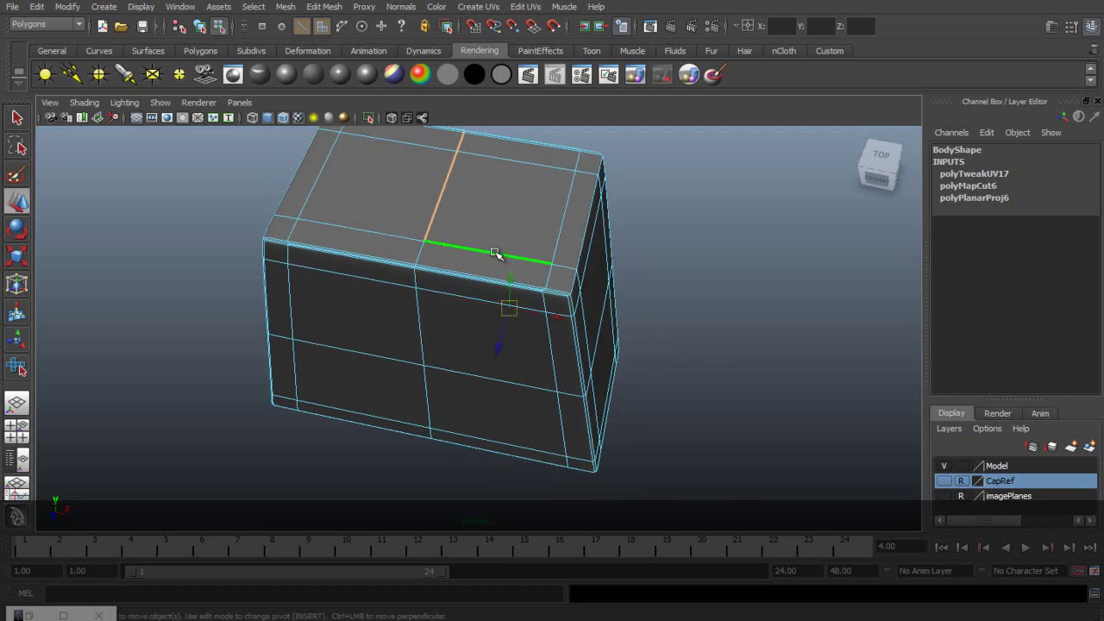
pyautogui.keyDown('alt'); pyautogui.moveTo(496, 253); pyautogui.dragTo(627, 250); pyautogui.keyUp('alt')
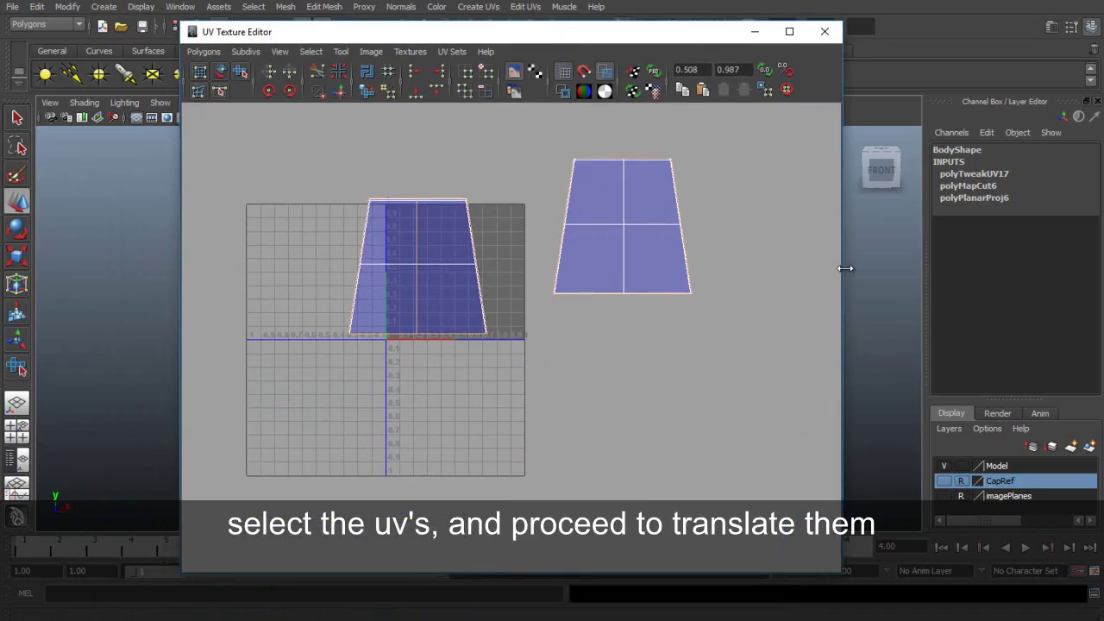
pyautogui.moveTo(845, 268); pyautogui.dragTo(963, 269)
pyautogui.click(204, 52)
pyautogui.click(236, 414)
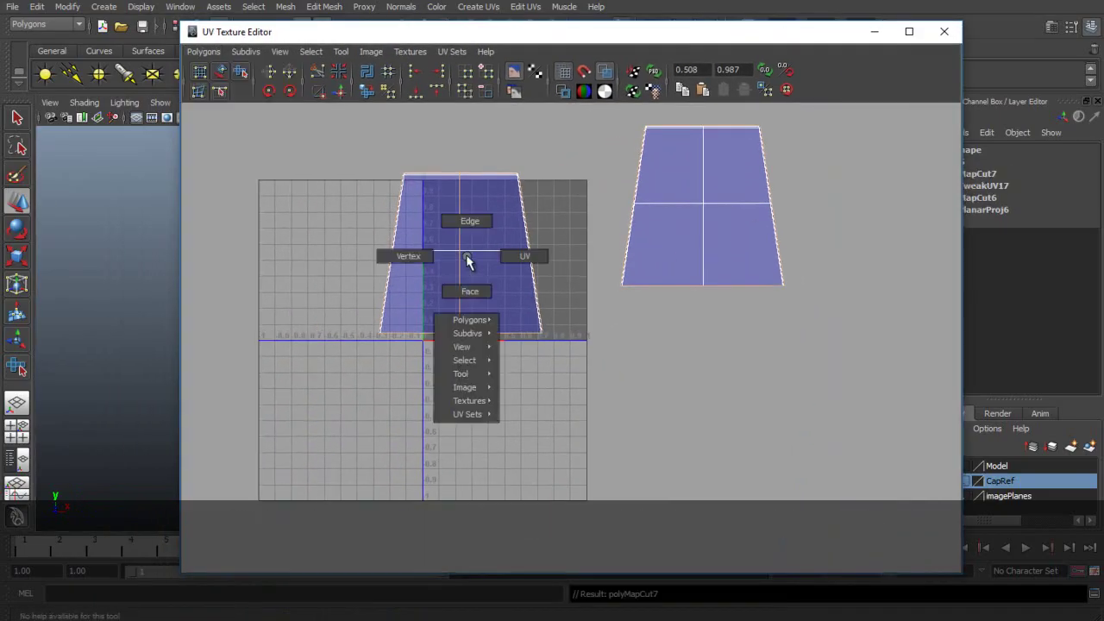
# Select the right half of the split rear UV shell and move it up and away from the left half.
pyautogui.click(517, 174)
pyautogui.click(311, 52)
pyautogui.click(368, 121)
pyautogui.moveTo(501, 254); pyautogui.dragTo(553, 202)
# Move the left half of the rear UV shell to the far side of the front shell, beside its right slanted edge.
pyautogui.click(312, 51)
pyautogui.click(359, 120)
pyautogui.moveTo(452, 250); pyautogui.dragTo(848, 208)
pyautogui.keyDown('alt'); pyautogui.moveTo(814, 214); pyautogui.dragTo(607, 271, button='middle'); pyautogui.keyUp('alt')
pyautogui.keyDown('alt'); pyautogui.moveTo(606, 271); pyautogui.dragTo(660, 247, button='right'); pyautogui.keyUp('alt')
pyautogui.moveTo(686, 217); pyautogui.dragTo(655, 212)
# Select the other rear half shell and move it close to the front shell's left slanted edge.
pyautogui.keyDown('alt'); pyautogui.moveTo(658, 214); pyautogui.dragTo(792, 302, button='middle'); pyautogui.keyUp('alt')
pyautogui.moveTo(253, 142); pyautogui.dragTo(379, 207)
pyautogui.click(312, 53)
pyautogui.click(355, 104)
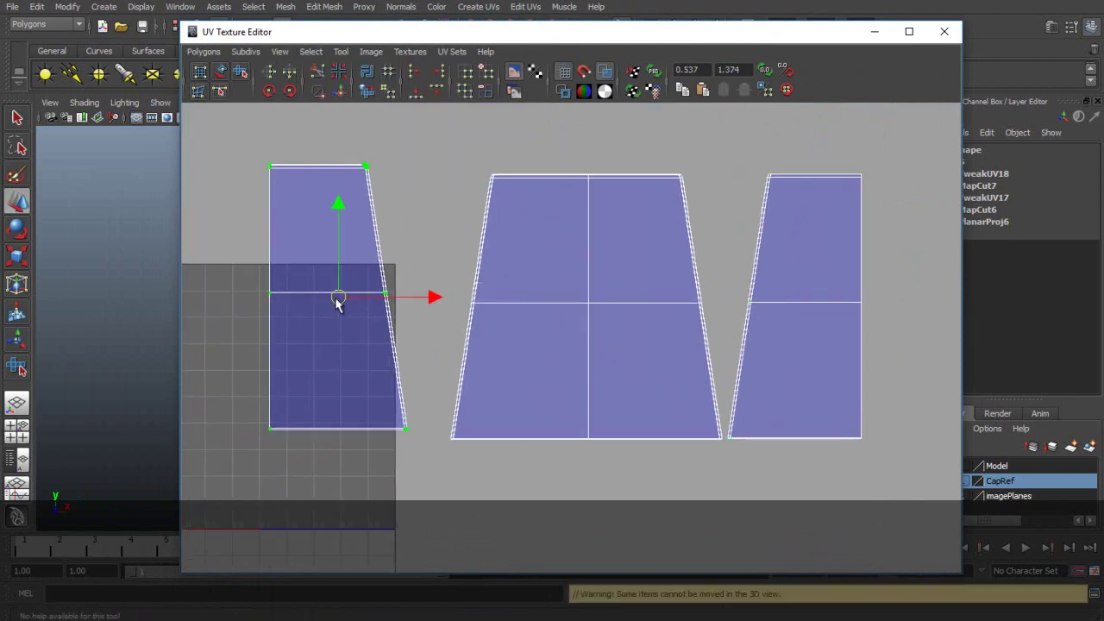
pyautogui.moveTo(339, 315); pyautogui.dragTo(377, 314)
# Select the UV border edges down the seam between the front shell and the right half shell, from top corner to bottom corner.
pyautogui.keyDown('alt'); pyautogui.moveTo(691, 255); pyautogui.dragTo(491, 289, button='middle'); pyautogui.keyUp('alt')
pyautogui.scroll(3, 483, 283)
pyautogui.keyDown('alt'); pyautogui.moveTo(494, 212); pyautogui.dragTo(557, 402, button='middle'); pyautogui.keyUp('alt')
pyautogui.scroll(4, 518, 371)
pyautogui.keyDown('alt'); pyautogui.moveTo(400, 304); pyautogui.dragTo(488, 312, button='middle'); pyautogui.keyUp('alt')
pyautogui.scroll(2, 487, 312)
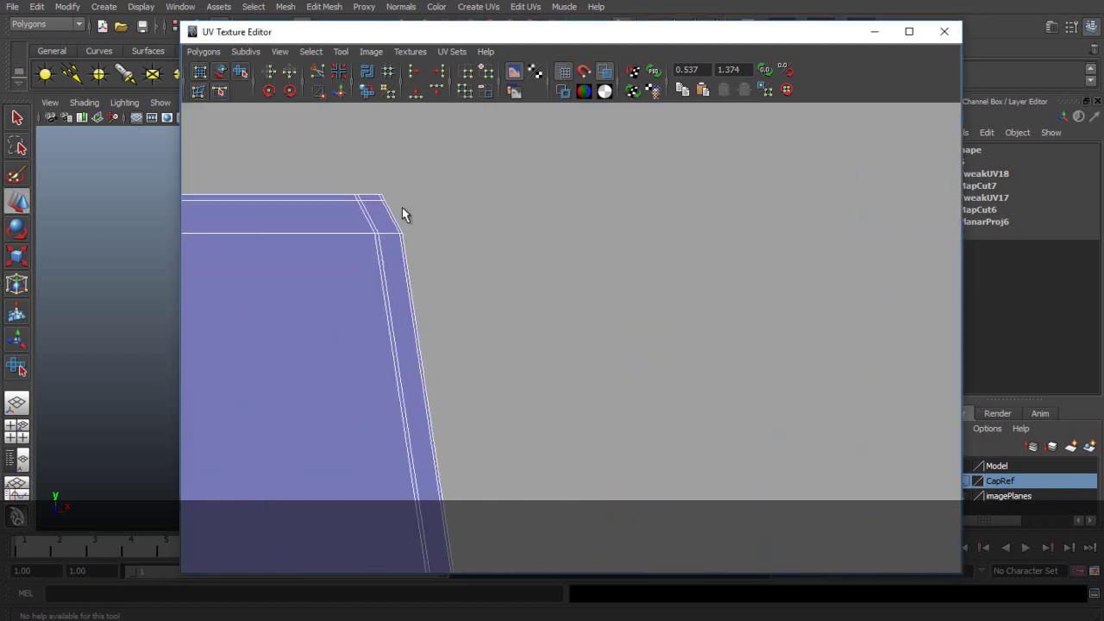
pyautogui.scroll(4, 402, 204)
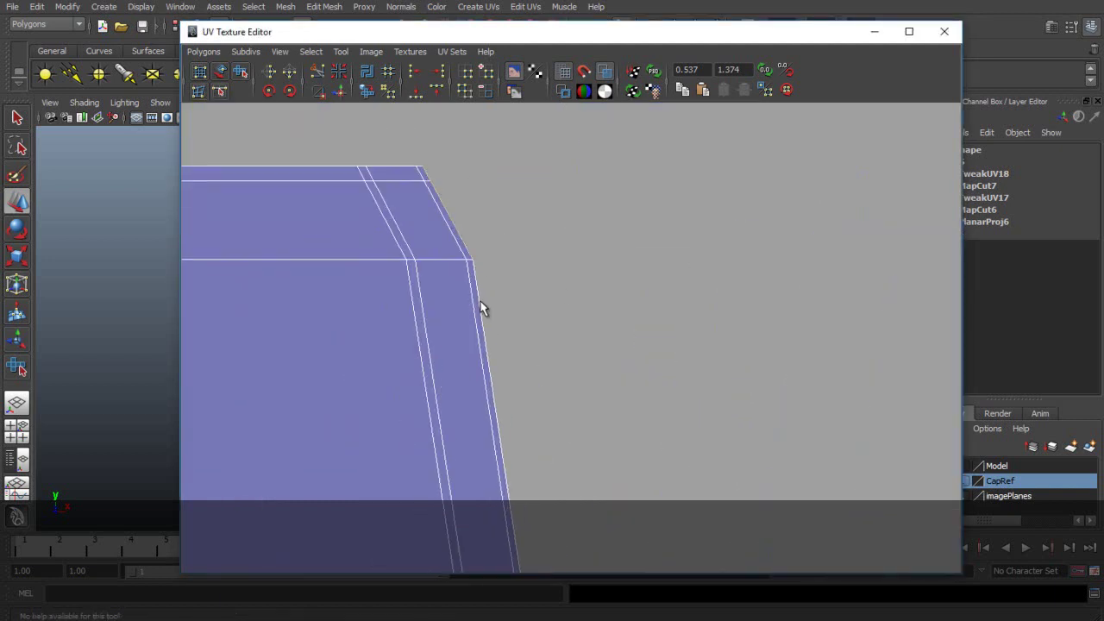
pyautogui.scroll(-4, 518, 345)
pyautogui.keyDown('alt'); pyautogui.moveTo(566, 380); pyautogui.dragTo(498, 89, button='middle'); pyautogui.keyUp('alt')
pyautogui.keyDown('alt'); pyautogui.moveTo(562, 426); pyautogui.dragTo(527, 170, button='middle'); pyautogui.keyUp('alt')
pyautogui.scroll(-5, 604, 336)
pyautogui.keyDown('alt'); pyautogui.moveTo(619, 347); pyautogui.dragTo(498, 129, button='middle'); pyautogui.keyUp('alt')
pyautogui.scroll(5, 449, 246)
pyautogui.keyDown('alt'); pyautogui.moveTo(371, 380); pyautogui.dragTo(516, 68, button='middle'); pyautogui.keyUp('alt')
pyautogui.keyDown('alt'); pyautogui.moveTo(622, 371); pyautogui.dragTo(532, 25, button='middle'); pyautogui.keyUp('alt')
pyautogui.scroll(-2, 578, 414)
pyautogui.keyDown('alt'); pyautogui.moveTo(580, 441); pyautogui.dragTo(526, 94, button='middle'); pyautogui.keyUp('alt')
pyautogui.scroll(5, 434, 235)
pyautogui.keyDown('alt'); pyautogui.moveTo(433, 236); pyautogui.dragTo(584, 339, button='middle'); pyautogui.keyUp('alt')
pyautogui.scroll(5, 422, 307)
pyautogui.scroll(3, 505, 334)
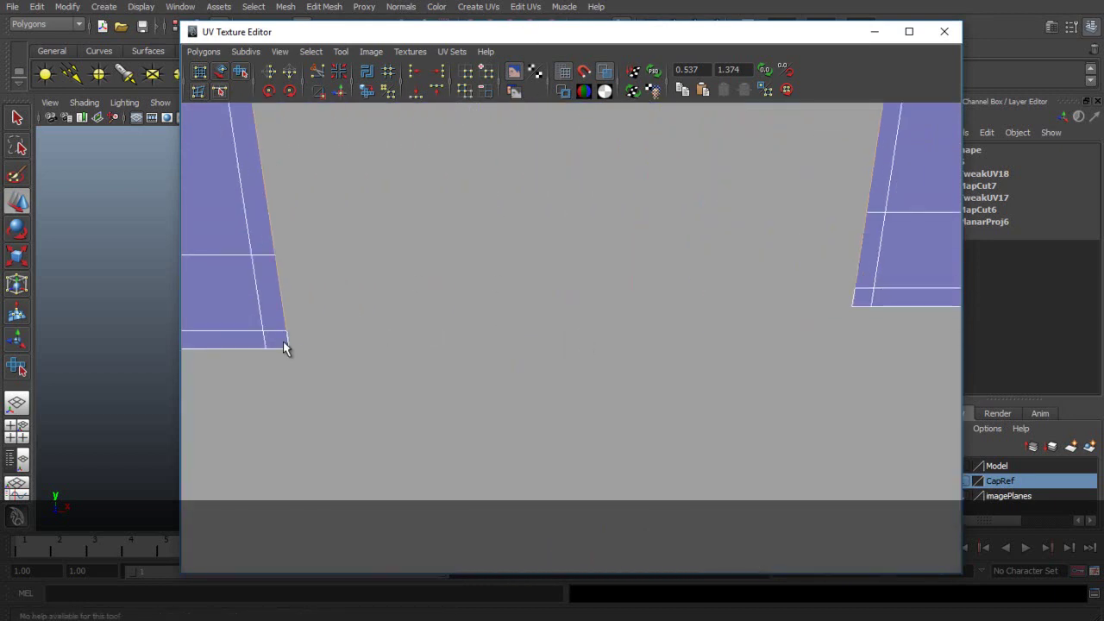
# Add the UV border edges along the seam between the left half shell and the front shell to the selection.
pyautogui.scroll(-12, 503, 348)
pyautogui.keyDown('alt'); pyautogui.moveTo(469, 283); pyautogui.dragTo(533, 319, button='middle'); pyautogui.keyUp('alt')
pyautogui.keyDown('alt'); pyautogui.moveTo(462, 260); pyautogui.dragTo(518, 307, button='middle'); pyautogui.keyUp('alt')
pyautogui.scroll(4, 515, 290)
pyautogui.keyDown('alt'); pyautogui.moveTo(454, 268); pyautogui.dragTo(601, 350, button='middle'); pyautogui.keyUp('alt')
pyautogui.scroll(8, 602, 349)
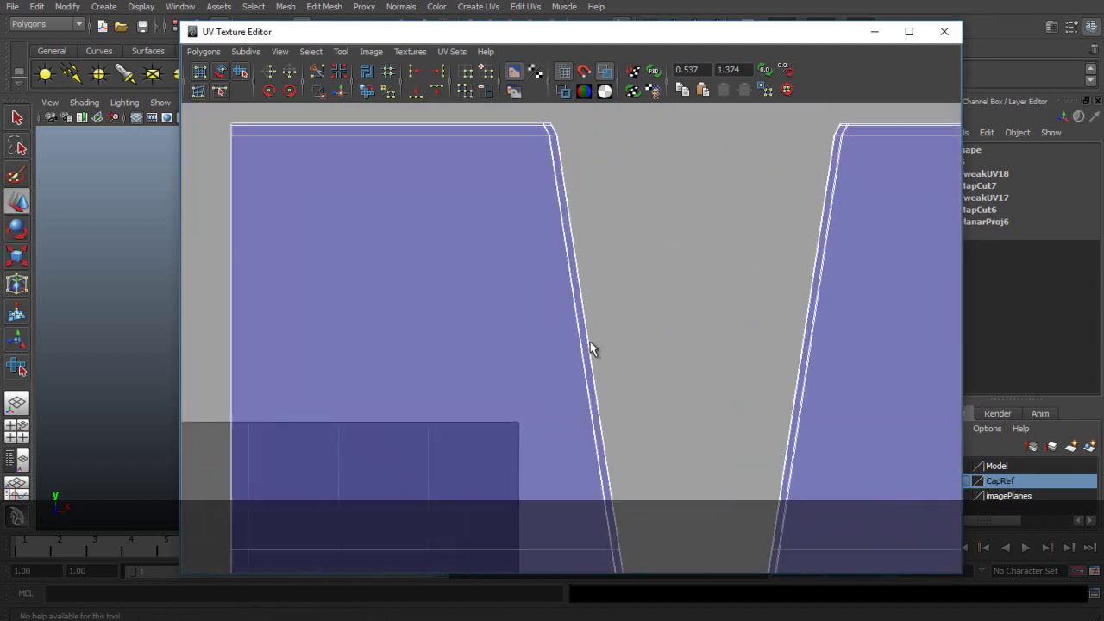
pyautogui.keyDown('alt'); pyautogui.moveTo(591, 195); pyautogui.dragTo(576, 382, button='middle'); pyautogui.keyUp('alt')
pyautogui.scroll(3, 572, 375)
pyautogui.keyDown('alt'); pyautogui.moveTo(509, 200); pyautogui.dragTo(602, 354, button='middle'); pyautogui.keyUp('alt')
pyautogui.scroll(4, 601, 354)
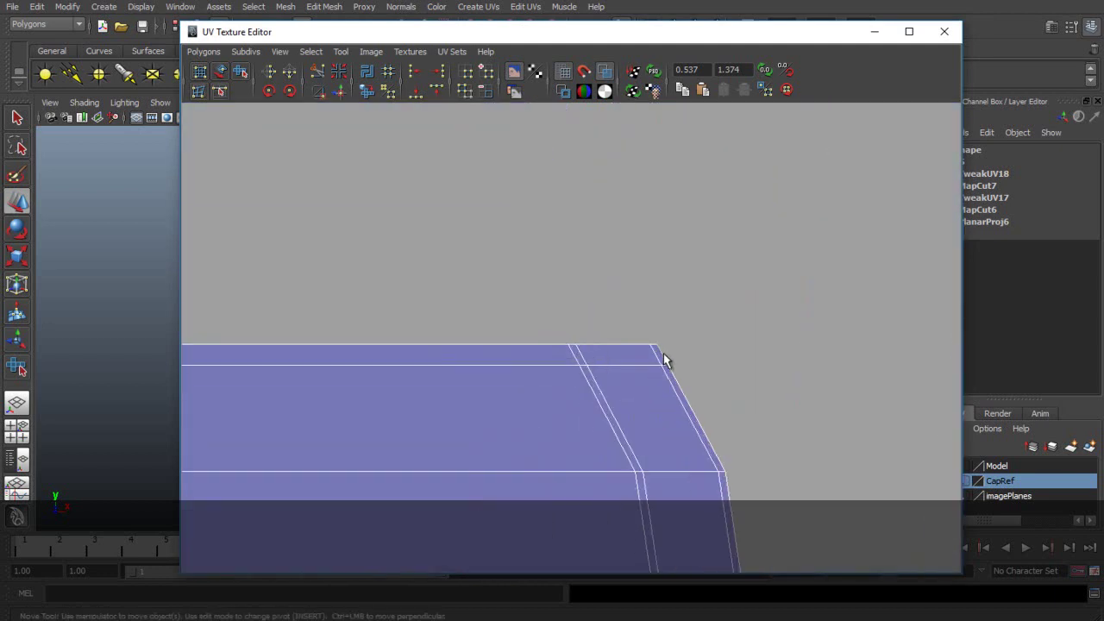
pyautogui.scroll(-2, 689, 399)
pyautogui.keyDown('alt'); pyautogui.moveTo(753, 497); pyautogui.dragTo(630, 288, button='middle'); pyautogui.keyUp('alt')
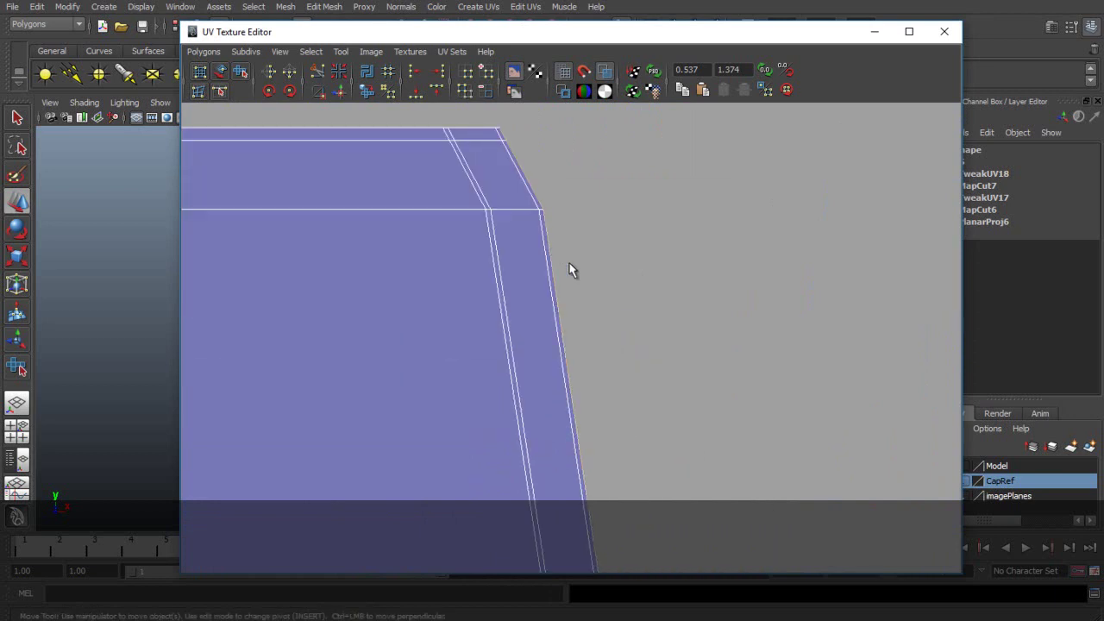
pyautogui.scroll(-1, 553, 246)
pyautogui.scroll(-12, 585, 296)
pyautogui.keyDown('alt'); pyautogui.moveTo(710, 472); pyautogui.dragTo(662, 357, button='middle'); pyautogui.keyUp('alt')
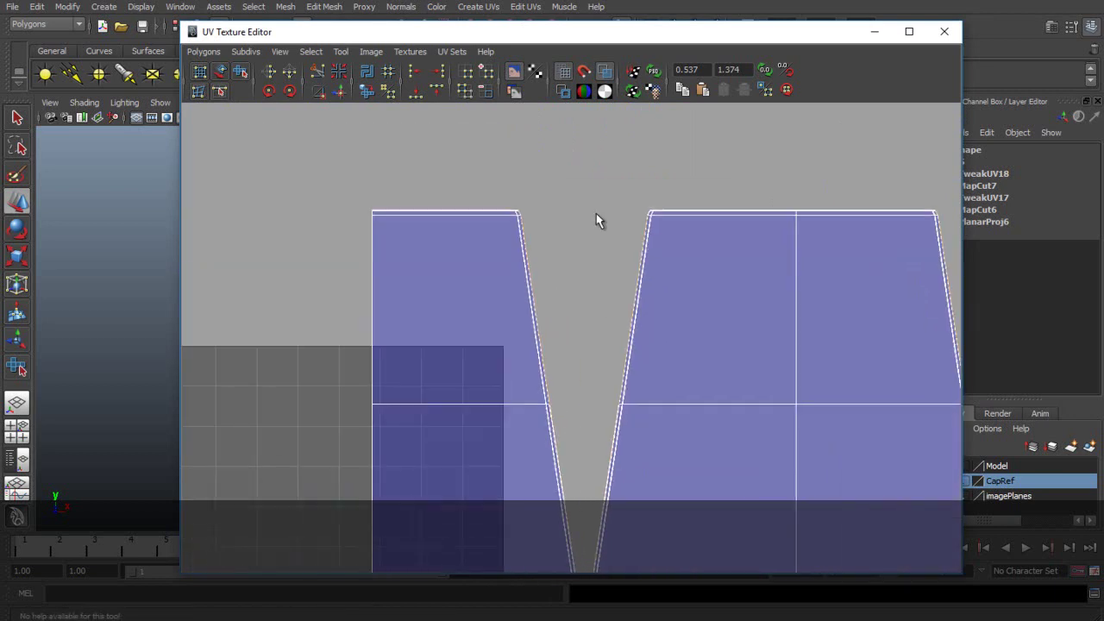
pyautogui.scroll(-4, 599, 217)
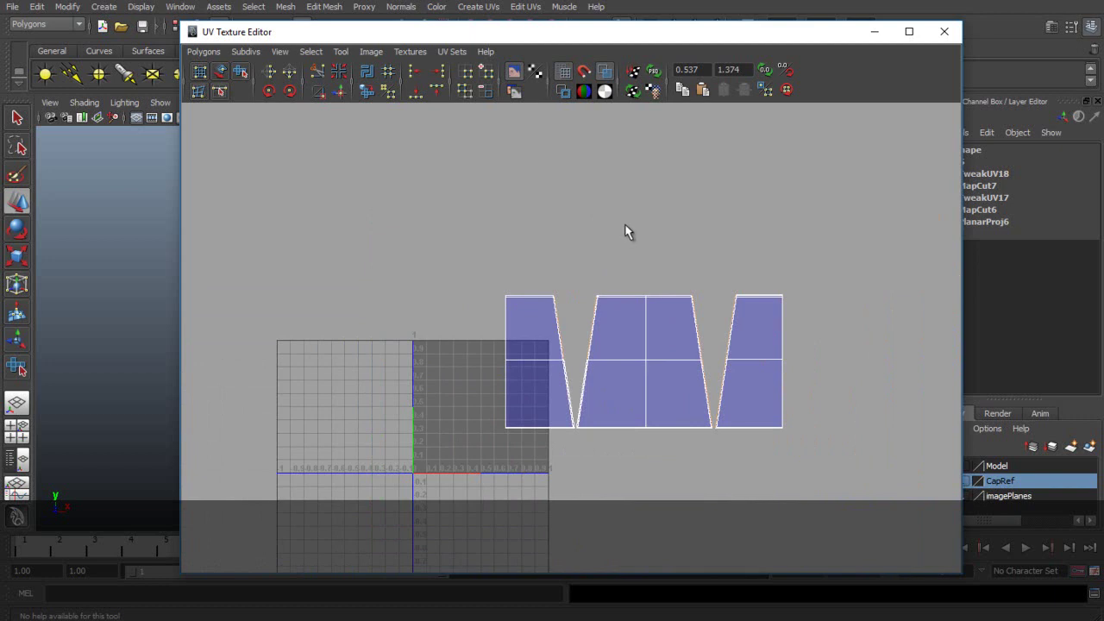
# Go over the selected seam edges down the gap between the shells to the bottom corners, undoing a stray edge toggle.
pyautogui.scroll(10, 639, 276)
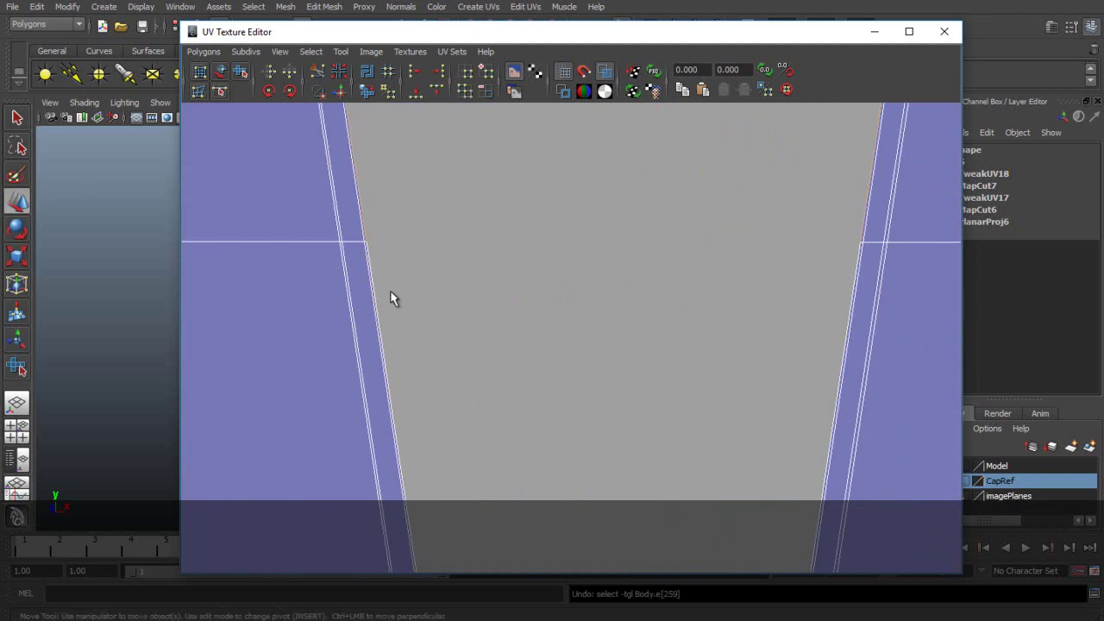
pyautogui.keyDown('alt'); pyautogui.moveTo(390, 291); pyautogui.dragTo(606, 342, button='middle'); pyautogui.keyUp('alt')
pyautogui.scroll(4, 605, 343)
pyautogui.scroll(-4, 552, 280)
pyautogui.keyDown('alt'); pyautogui.moveTo(656, 466); pyautogui.dragTo(610, 169, button='middle'); pyautogui.keyUp('alt')
pyautogui.keyDown('alt'); pyautogui.moveTo(661, 484); pyautogui.dragTo(599, 164, button='middle'); pyautogui.keyUp('alt')
pyautogui.moveTo(643, 470)
pyautogui.keyDown('alt'); pyautogui.mouseDown(button='middle')
pyautogui.moveTo(583, 166)
pyautogui.moveTo(610, 172)
pyautogui.mouseUp(button='middle'); pyautogui.keyUp('alt')
pyautogui.keyDown('alt'); pyautogui.moveTo(616, 500); pyautogui.dragTo(600, 164, button='middle'); pyautogui.keyUp('alt')
pyautogui.keyDown('alt'); pyautogui.moveTo(616, 453); pyautogui.dragTo(543, 145, button='middle'); pyautogui.keyUp('alt')
pyautogui.scroll(6, 509, 186)
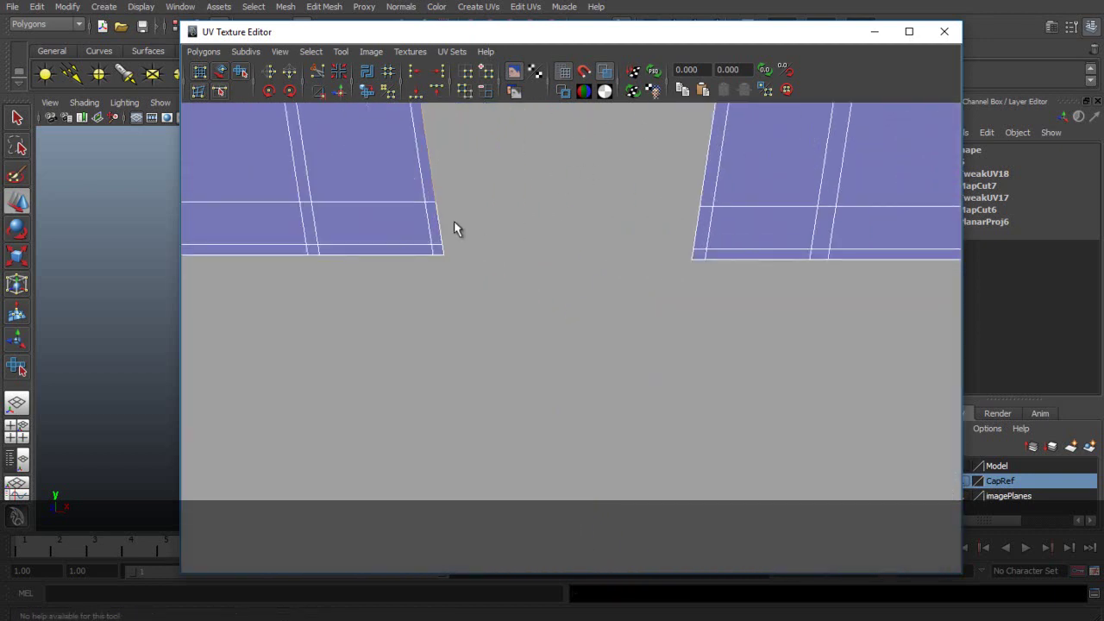
# Undo the stray edge toggle at the bottom corner and sew the selected UV seam edges of the front and rear shells together.
pyautogui.scroll(4, 446, 248)
pyautogui.hotkey('ctrl', 'z')
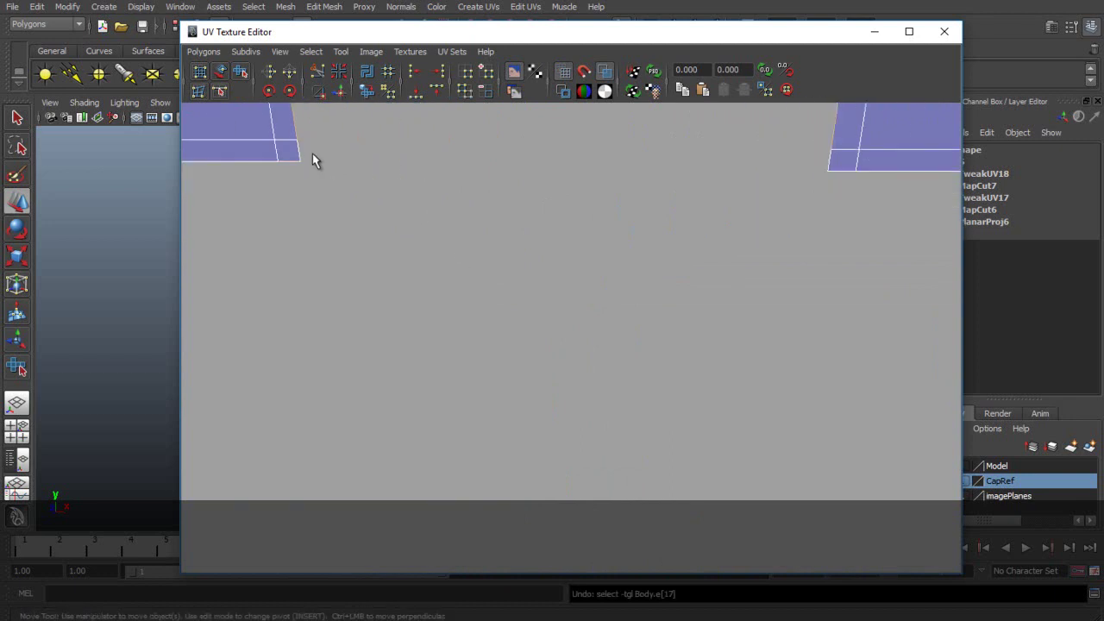
pyautogui.click(334, 87)
pyautogui.scroll(-4, 391, 162)
pyautogui.hotkey('ctrl', 'z')
pyautogui.scroll(3, 760, 217)
pyautogui.keyDown('alt'); pyautogui.moveTo(783, 202); pyautogui.dragTo(568, 335, button='middle'); pyautogui.keyUp('alt')
pyautogui.keyDown('alt'); pyautogui.moveTo(567, 336); pyautogui.dragTo(570, 358, button='right'); pyautogui.keyUp('alt')
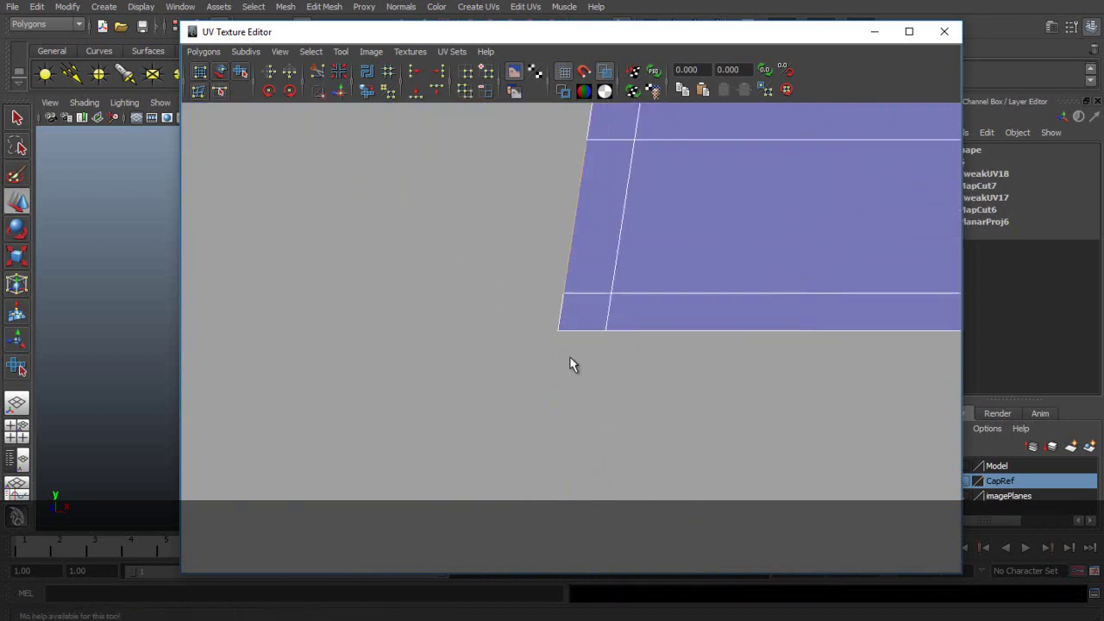
pyautogui.click(322, 90)
pyautogui.scroll(-6, 467, 362)
pyautogui.keyDown('alt'); pyautogui.moveTo(423, 366); pyautogui.dragTo(664, 407, button='middle'); pyautogui.keyUp('alt')
pyautogui.scroll(4, 661, 404)
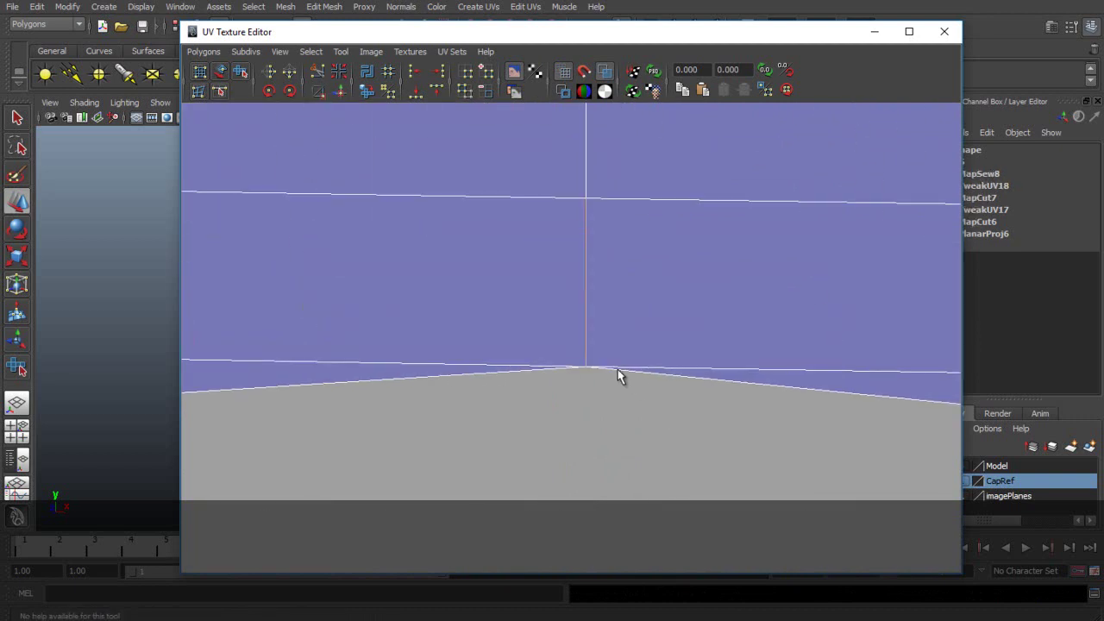
# Select the UV at the bottom end of the sewn seam and examine its corner on the mesh from below and the side.
pyautogui.click(591, 366)
pyautogui.moveTo(583, 277); pyautogui.dragTo(593, 313)
pyautogui.hotkey('ctrl', 'z')
pyautogui.scroll(-6, 657, 325)
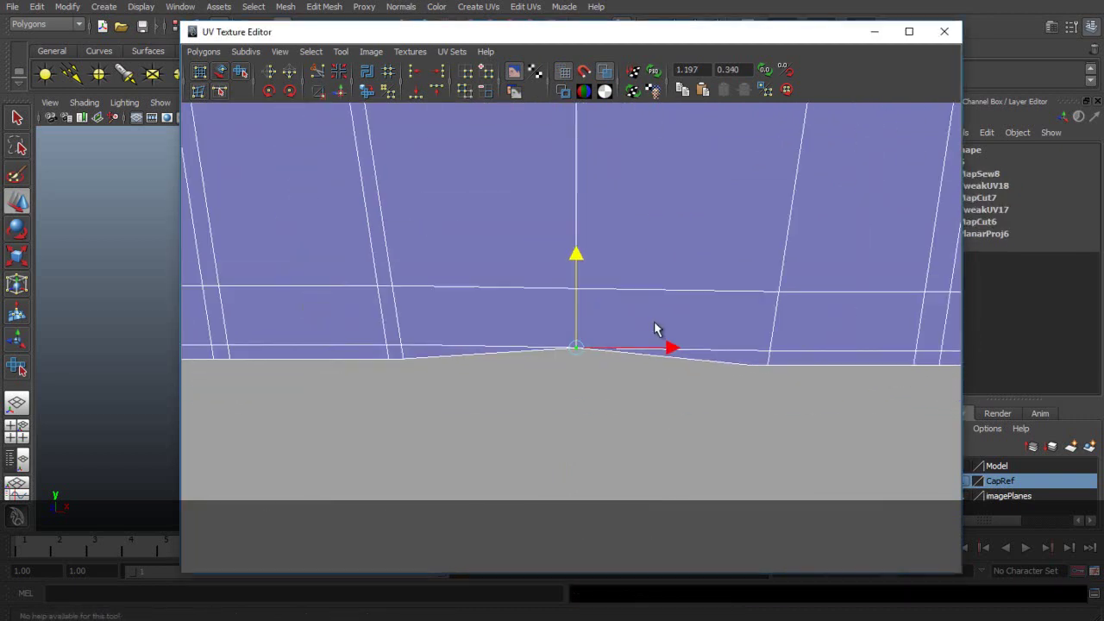
pyautogui.click(875, 32)
pyautogui.scroll(6, 634, 333)
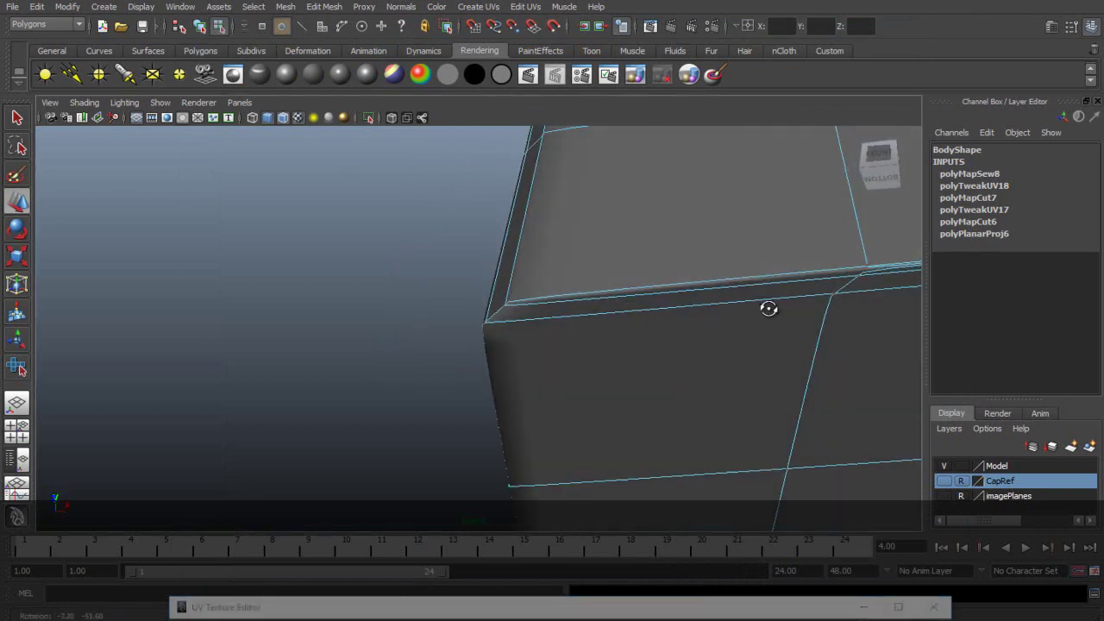
pyautogui.keyDown('alt'); pyautogui.moveTo(637, 328); pyautogui.dragTo(496, 326, button='middle'); pyautogui.keyUp('alt')
pyautogui.press('1')
pyautogui.scroll(-1, 308, 297)
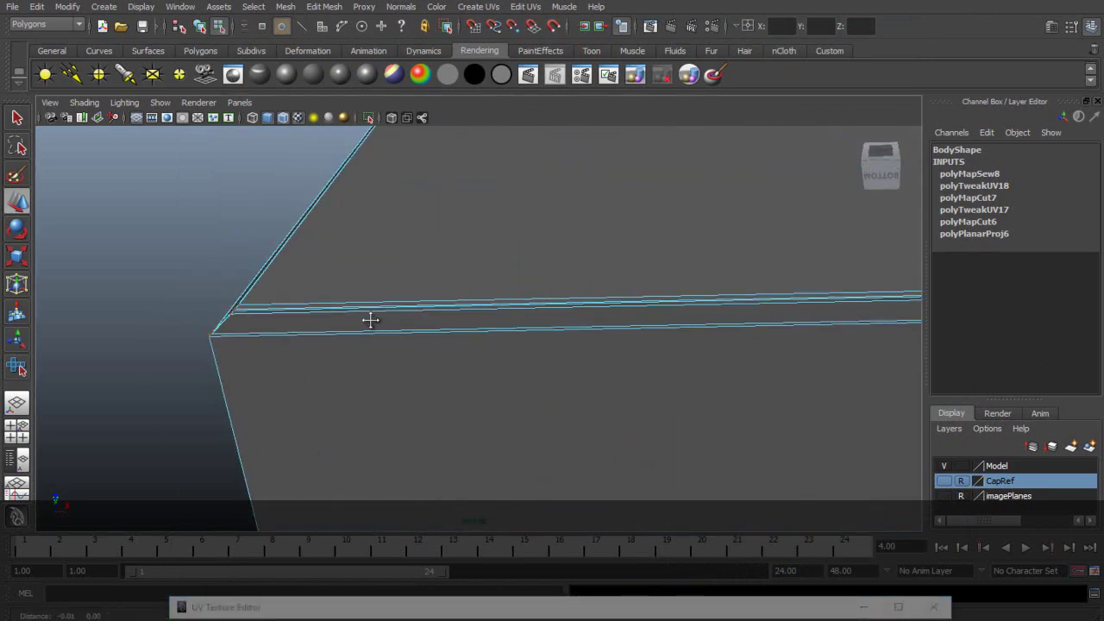
pyautogui.keyDown('alt'); pyautogui.moveTo(313, 302); pyautogui.dragTo(652, 350, button='middle'); pyautogui.keyUp('alt')
pyautogui.scroll(2, 662, 352)
pyautogui.keyDown('alt'); pyautogui.moveTo(661, 354); pyautogui.dragTo(746, 355); pyautogui.keyUp('alt')
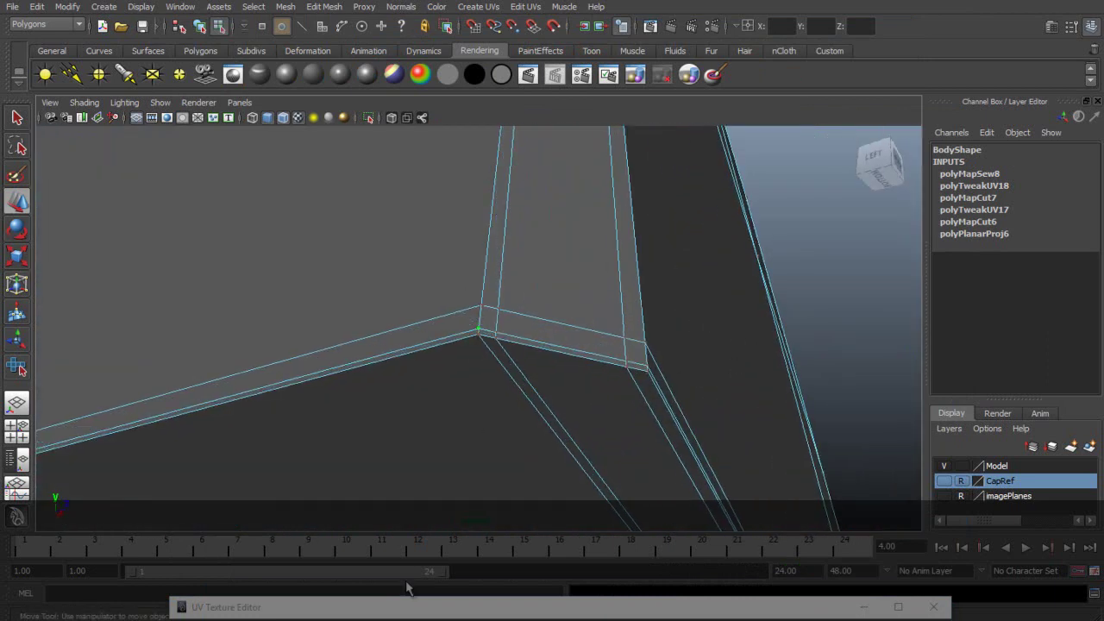
# Bring back the UV Texture Editor and examine the bottom border of the joined shells around the slanted edge lines.
pyautogui.moveTo(835, 609); pyautogui.dragTo(791, 243)
pyautogui.moveTo(791, 243); pyautogui.dragTo(824, 149)
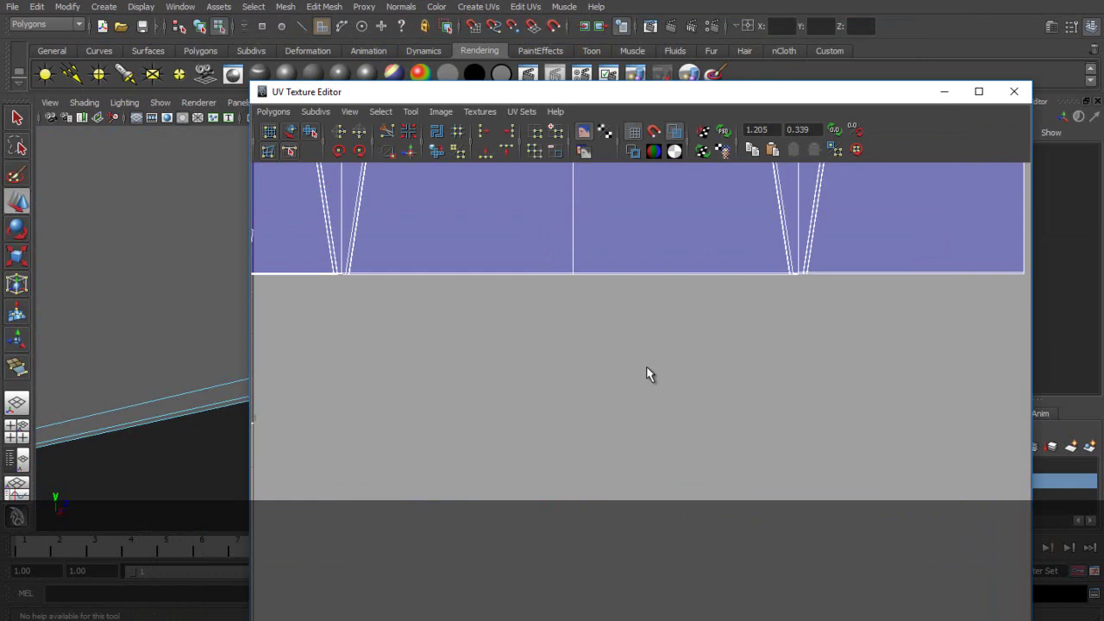
pyautogui.scroll(6, 811, 461)
pyautogui.keyDown('alt'); pyautogui.moveTo(647, 366); pyautogui.dragTo(811, 444, button='middle'); pyautogui.keyUp('alt')
pyautogui.scroll(3, 808, 442)
pyautogui.keyDown('alt'); pyautogui.moveTo(474, 342); pyautogui.dragTo(805, 437, button='middle'); pyautogui.keyUp('alt')
pyautogui.scroll(3, 805, 436)
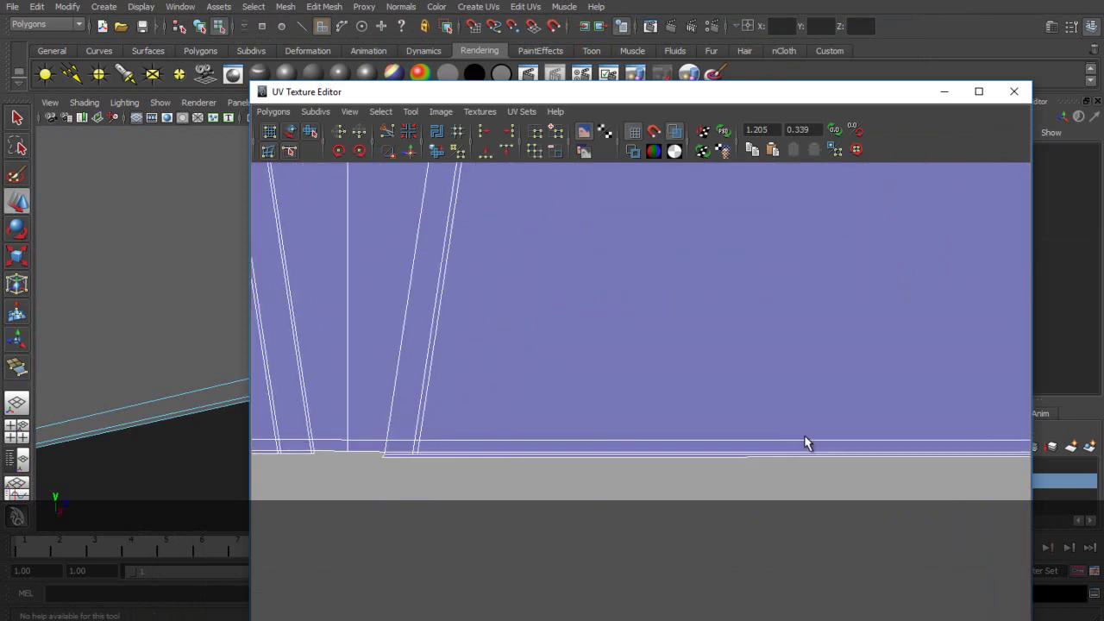
pyautogui.keyDown('alt'); pyautogui.moveTo(542, 418); pyautogui.dragTo(565, 386, button='middle'); pyautogui.keyUp('alt')
pyautogui.scroll(-5, 782, 330)
pyautogui.scroll(4, 527, 305)
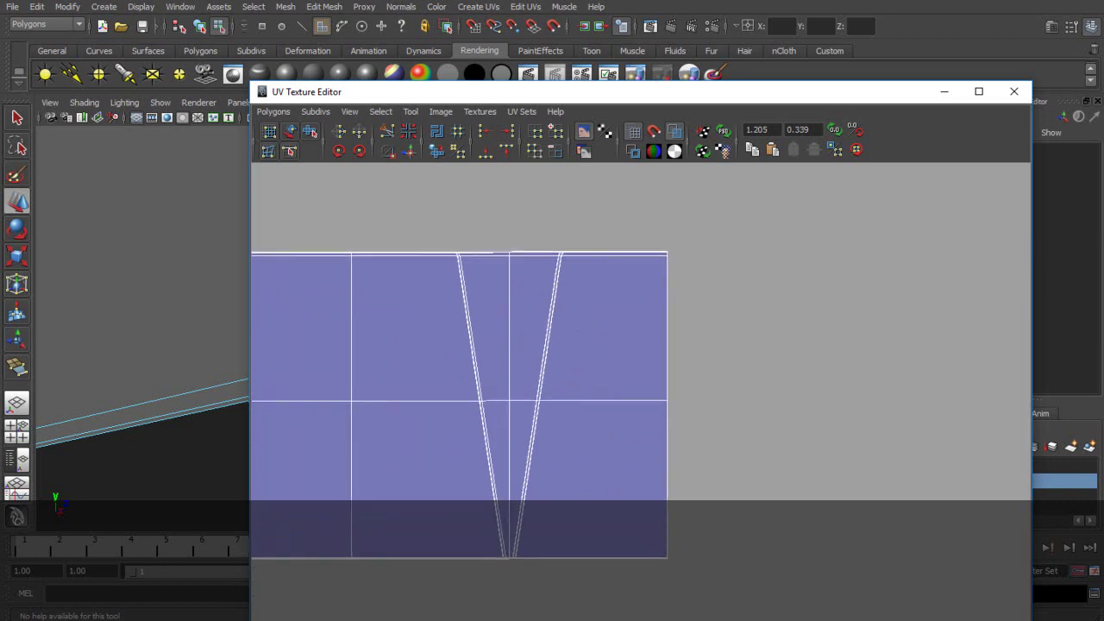
# Examine the top border of the joined shells around the slanted edge lines and compare it with the mesh.
pyautogui.scroll(1, 684, 302)
pyautogui.keyDown('alt'); pyautogui.moveTo(542, 229); pyautogui.dragTo(564, 491, button='middle'); pyautogui.keyUp('alt')
pyautogui.scroll(3, 586, 270)
pyautogui.scroll(2, 564, 490)
pyautogui.keyDown('alt'); pyautogui.moveTo(442, 356); pyautogui.dragTo(744, 390, button='middle'); pyautogui.keyUp('alt')
pyautogui.scroll(3, 744, 389)
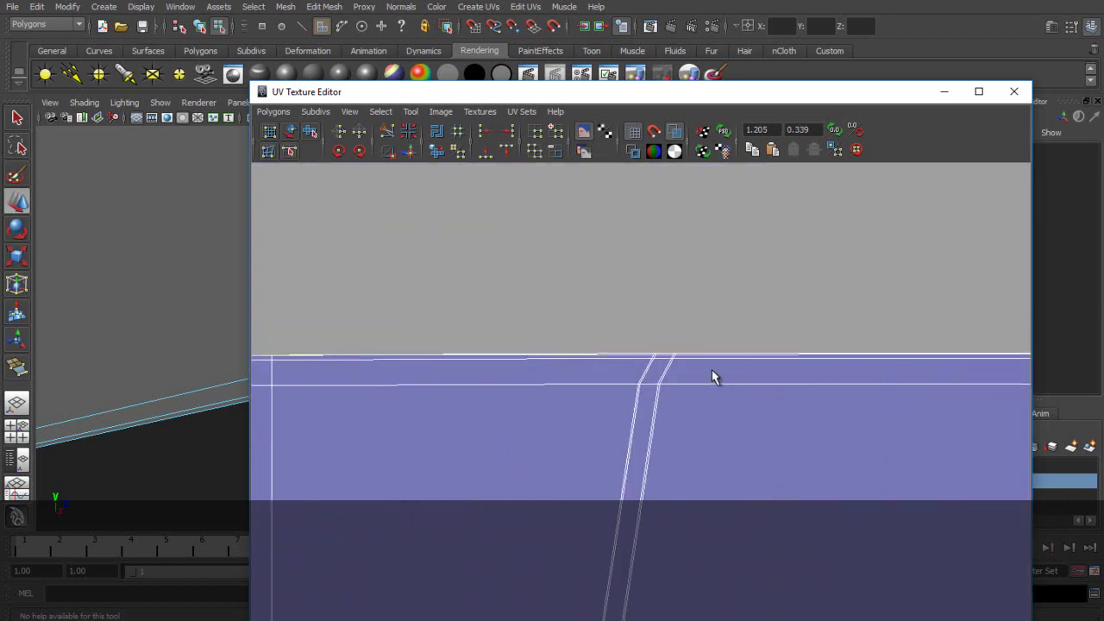
pyautogui.scroll(-4, 715, 378)
pyautogui.keyDown('alt'); pyautogui.moveTo(730, 277); pyautogui.dragTo(687, 293, button='middle'); pyautogui.keyUp('alt')
pyautogui.moveTo(619, 94); pyautogui.dragTo(767, 305)
pyautogui.scroll(-5, 520, 222)
pyautogui.keyDown('alt'); pyautogui.moveTo(521, 222); pyautogui.dragTo(360, 257); pyautogui.keyUp('alt')
pyautogui.moveTo(762, 298); pyautogui.dragTo(529, 101)
# Switch to UV component selection and select the UVs at the top of the outermost slanted edge line near the right end.
pyautogui.keyDown('alt'); pyautogui.moveTo(681, 281); pyautogui.dragTo(619, 299, button='middle'); pyautogui.keyUp('alt')
pyautogui.scroll(2, 619, 282)
pyautogui.scroll(3, 619, 300)
pyautogui.moveTo(651, 231); pyautogui.dragTo(691, 235, button='right')
pyautogui.keyDown('alt'); pyautogui.moveTo(697, 253); pyautogui.dragTo(607, 380, button='middle'); pyautogui.keyUp('alt')
pyautogui.scroll(5, 607, 380)
pyautogui.moveTo(588, 113); pyautogui.dragTo(568, 202)
pyautogui.scroll(2, 584, 311)
pyautogui.keyDown('alt'); pyautogui.moveTo(584, 310); pyautogui.dragTo(550, 535, button='middle'); pyautogui.keyUp('alt')
pyautogui.scroll(1, 550, 535)
pyautogui.keyDown('alt'); pyautogui.moveTo(531, 371); pyautogui.dragTo(560, 471, button='middle'); pyautogui.keyUp('alt')
pyautogui.scroll(4, 560, 471)
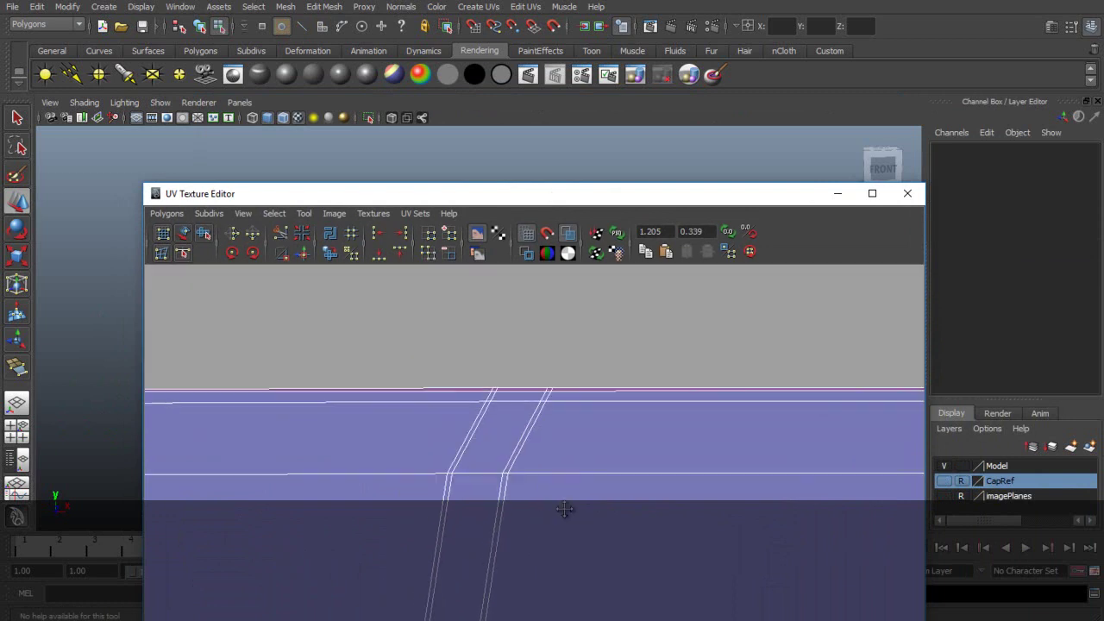
pyautogui.moveTo(560, 301); pyautogui.dragTo(569, 335)
# Add the UVs along the outermost slanted line down to the shell's bottom border to the selection.
pyautogui.scroll(-4, 520, 479)
pyautogui.keyDown('alt'); pyautogui.moveTo(564, 551); pyautogui.dragTo(588, 216, button='middle'); pyautogui.keyUp('alt')
pyautogui.scroll(-3, 585, 469)
pyautogui.keyDown('alt'); pyautogui.moveTo(585, 468); pyautogui.dragTo(603, 174, button='middle'); pyautogui.keyUp('alt')
pyautogui.scroll(-2, 563, 533)
pyautogui.keyDown('alt'); pyautogui.moveTo(564, 533); pyautogui.dragTo(551, 136, button='middle'); pyautogui.keyUp('alt')
pyautogui.keyDown('alt'); pyautogui.moveTo(530, 309); pyautogui.dragTo(563, 500, button='middle'); pyautogui.keyUp('alt')
pyautogui.scroll(3, 561, 410)
pyautogui.scroll(3, 556, 492)
pyautogui.scroll(-3, 544, 456)
pyautogui.keyDown('alt'); pyautogui.moveTo(545, 457); pyautogui.dragTo(586, 352, button='middle'); pyautogui.keyUp('alt')
pyautogui.scroll(-3, 644, 443)
pyautogui.scroll(3, 607, 436)
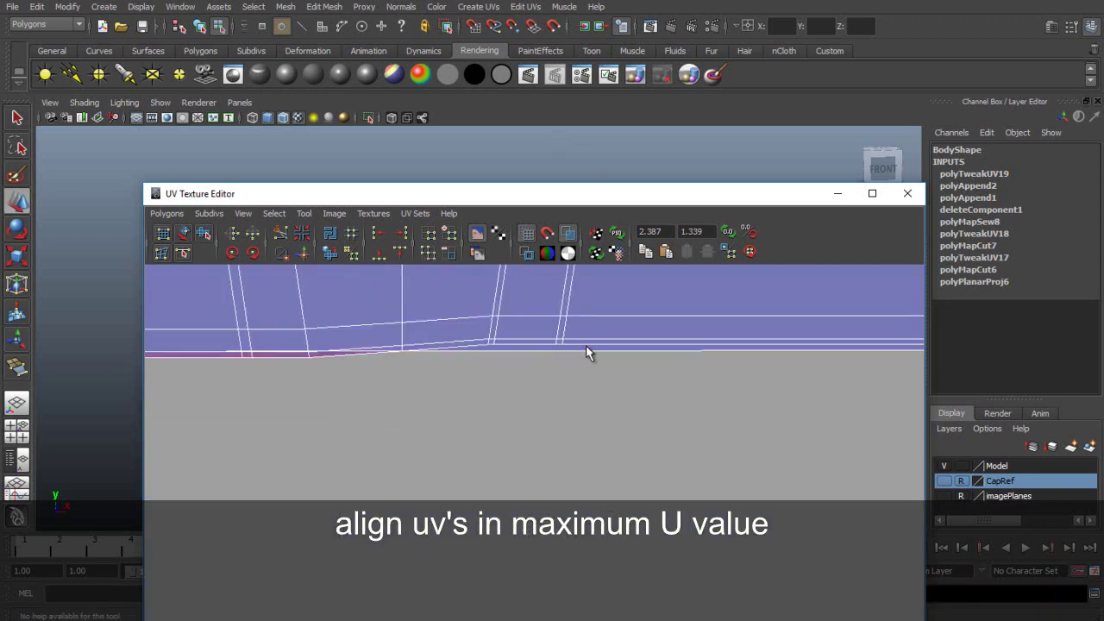
# Align the UVs of the outermost slanted line to the maximum U value.
pyautogui.click(396, 237)
pyautogui.scroll(-10, 567, 416)
pyautogui.keyDown('alt'); pyautogui.moveTo(609, 402); pyautogui.dragTo(613, 511, button='middle'); pyautogui.keyUp('alt')
pyautogui.scroll(1, 639, 494)
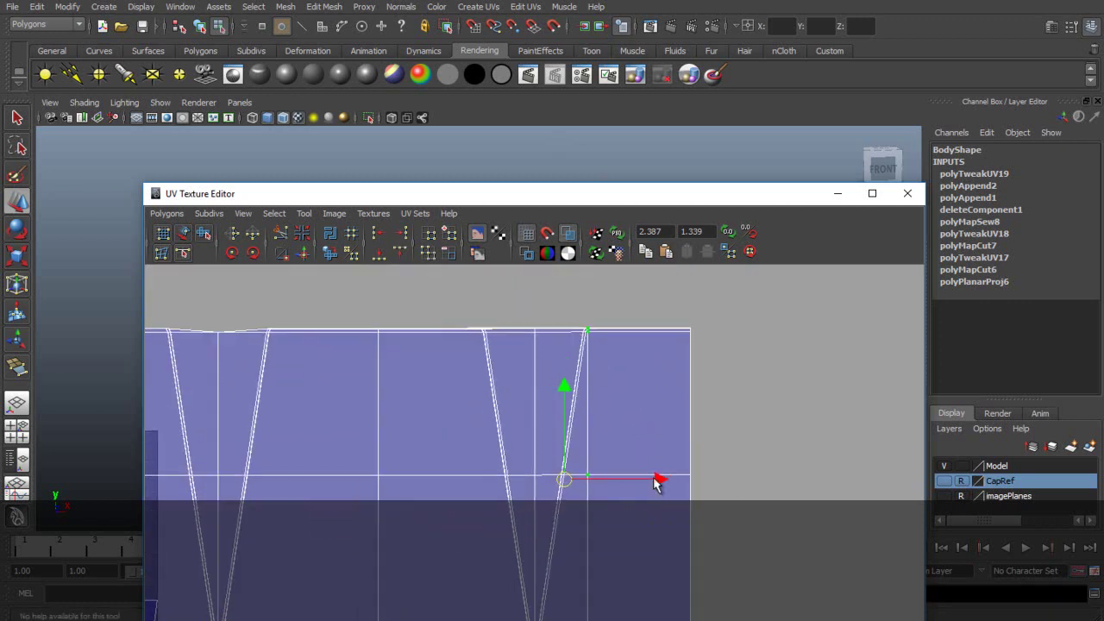
# Select the top UV of the straightened column and examine the matching corner edges on the mesh.
pyautogui.moveTo(589, 200); pyautogui.dragTo(609, 403)
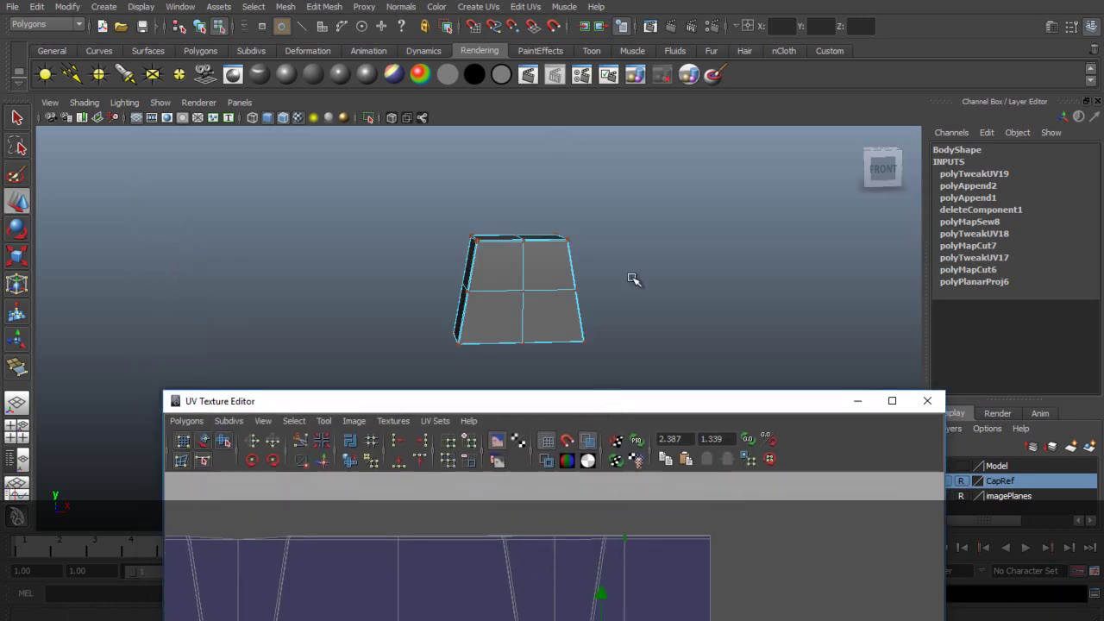
pyautogui.keyDown('alt'); pyautogui.moveTo(633, 283); pyautogui.dragTo(612, 286); pyautogui.keyUp('alt')
pyautogui.scroll(4, 612, 285)
pyautogui.scroll(2, 611, 266)
pyautogui.keyDown('alt'); pyautogui.moveTo(611, 264); pyautogui.dragTo(469, 238, button='middle'); pyautogui.keyUp('alt')
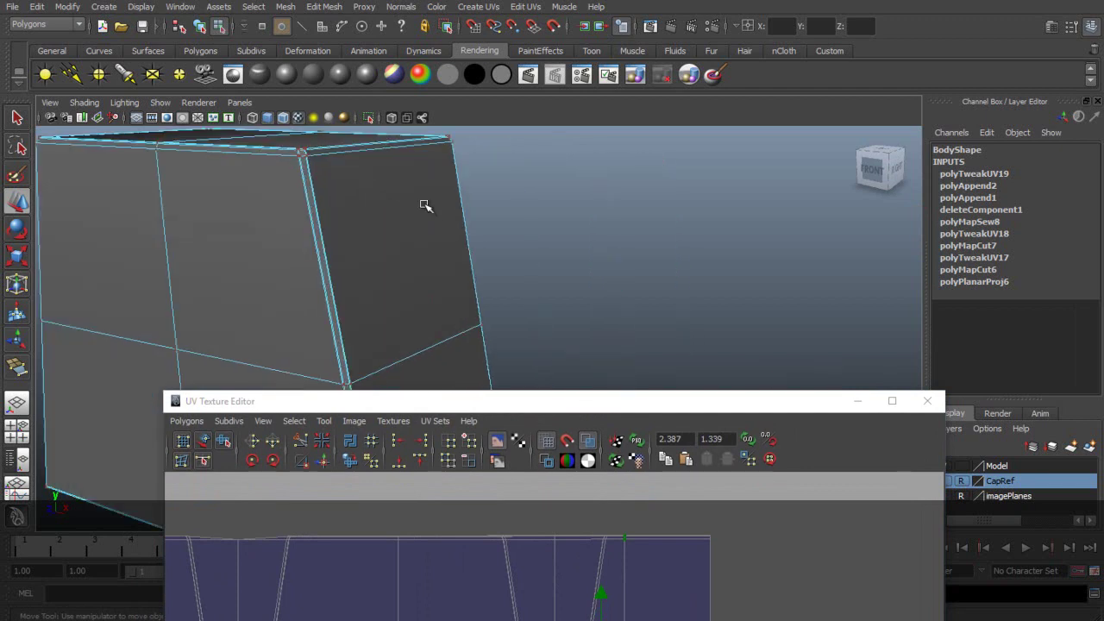
pyautogui.keyDown('alt'); pyautogui.moveTo(423, 207); pyautogui.dragTo(450, 195, button='middle'); pyautogui.keyUp('alt')
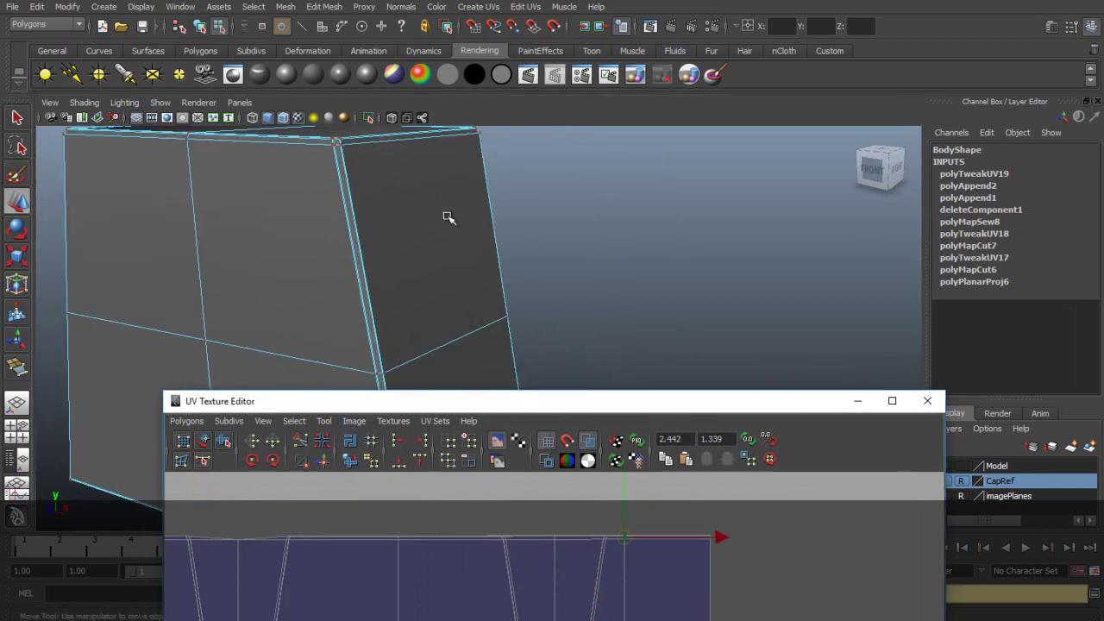
pyautogui.press('f')
pyautogui.keyDown('alt'); pyautogui.moveTo(596, 301); pyautogui.dragTo(492, 294); pyautogui.keyUp('alt')
pyautogui.scroll(-5, 473, 283)
pyautogui.moveTo(572, 406); pyautogui.dragTo(695, 320)
pyautogui.moveTo(610, 308); pyautogui.dragTo(601, 96)
# Select the top UV of the slanted edge line next to the straightened column.
pyautogui.keyDown('alt'); pyautogui.moveTo(595, 279); pyautogui.dragTo(587, 376, button='middle'); pyautogui.keyUp('alt')
pyautogui.scroll(4, 585, 358)
pyautogui.keyDown('alt'); pyautogui.moveTo(560, 280); pyautogui.dragTo(675, 396, button='middle'); pyautogui.keyUp('alt')
pyautogui.scroll(7, 591, 329)
pyautogui.scroll(-8, 675, 397)
pyautogui.keyDown('alt'); pyautogui.moveTo(889, 481); pyautogui.dragTo(579, 422, button='middle'); pyautogui.keyUp('alt')
pyautogui.scroll(7, 576, 419)
pyautogui.keyDown('alt'); pyautogui.moveTo(488, 309); pyautogui.dragTo(634, 371, button='middle'); pyautogui.keyUp('alt')
pyautogui.scroll(4, 635, 371)
pyautogui.keyDown('alt'); pyautogui.moveTo(579, 321); pyautogui.dragTo(615, 344, button='middle'); pyautogui.keyUp('alt')
pyautogui.moveTo(572, 288); pyautogui.dragTo(591, 324)
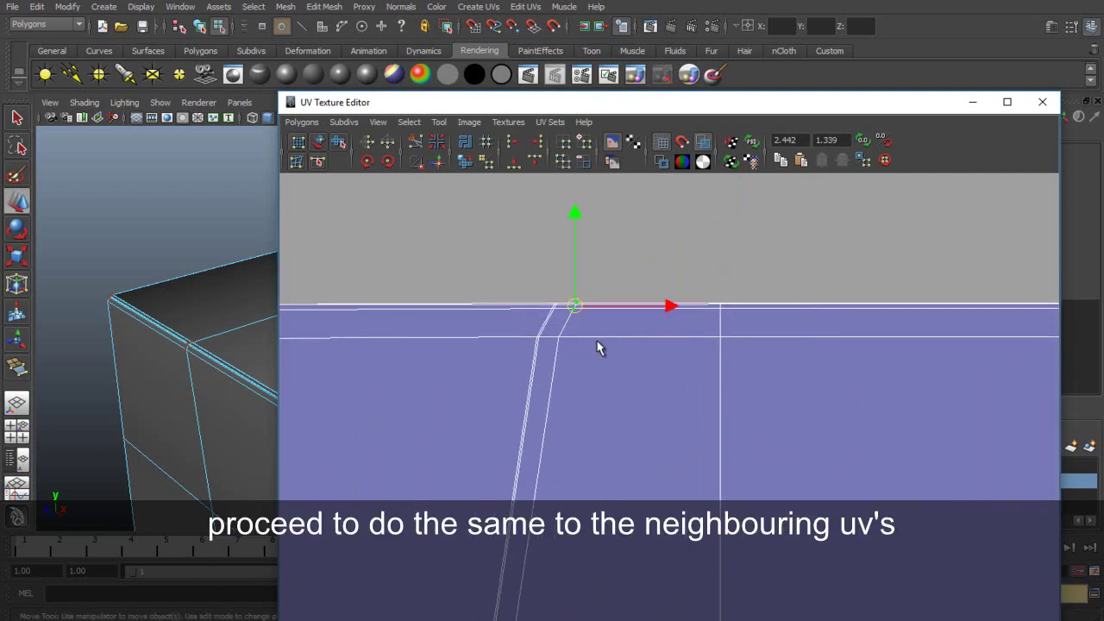
# Add that neighbouring line's remaining UVs down to the bottom border and align them to the maximum U value.
pyautogui.scroll(-5, 584, 373)
pyautogui.keyDown('alt'); pyautogui.moveTo(623, 491); pyautogui.dragTo(600, 247, button='middle'); pyautogui.keyUp('alt')
pyautogui.scroll(-1, 596, 250)
pyautogui.keyDown('alt'); pyautogui.moveTo(604, 425); pyautogui.dragTo(594, 221, button='middle'); pyautogui.keyUp('alt')
pyautogui.keyDown('alt'); pyautogui.moveTo(559, 513); pyautogui.dragTo(607, 148, button='middle'); pyautogui.keyUp('alt')
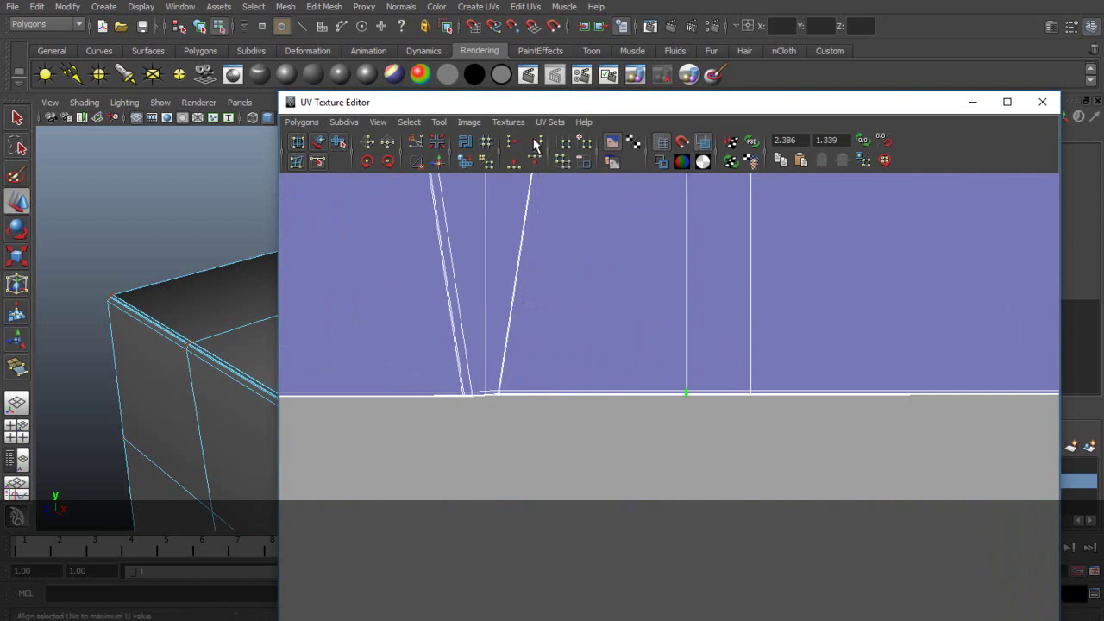
pyautogui.scroll(-4, 700, 286)
pyautogui.keyDown('alt'); pyautogui.moveTo(699, 287); pyautogui.dragTo(676, 547, button='middle'); pyautogui.keyUp('alt')
pyautogui.keyDown('alt'); pyautogui.moveTo(663, 286); pyautogui.dragTo(651, 440, button='middle'); pyautogui.keyUp('alt')
pyautogui.scroll(4, 652, 440)
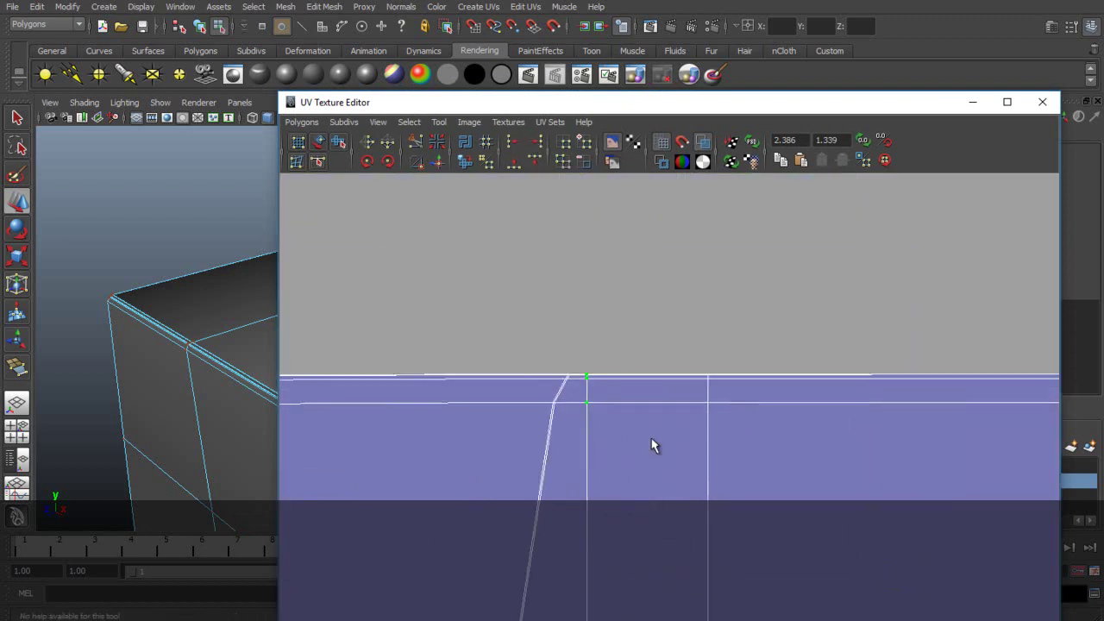
# Select the top UV of the outer of the two remaining slanted edge lines.
pyautogui.keyDown('alt'); pyautogui.moveTo(608, 387); pyautogui.dragTo(691, 392, button='middle'); pyautogui.keyUp('alt')
pyautogui.scroll(4, 690, 392)
pyautogui.scroll(2, 670, 290)
pyautogui.keyDown('alt'); pyautogui.moveTo(672, 294); pyautogui.dragTo(635, 390, button='middle'); pyautogui.keyUp('alt')
pyautogui.scroll(2, 635, 389)
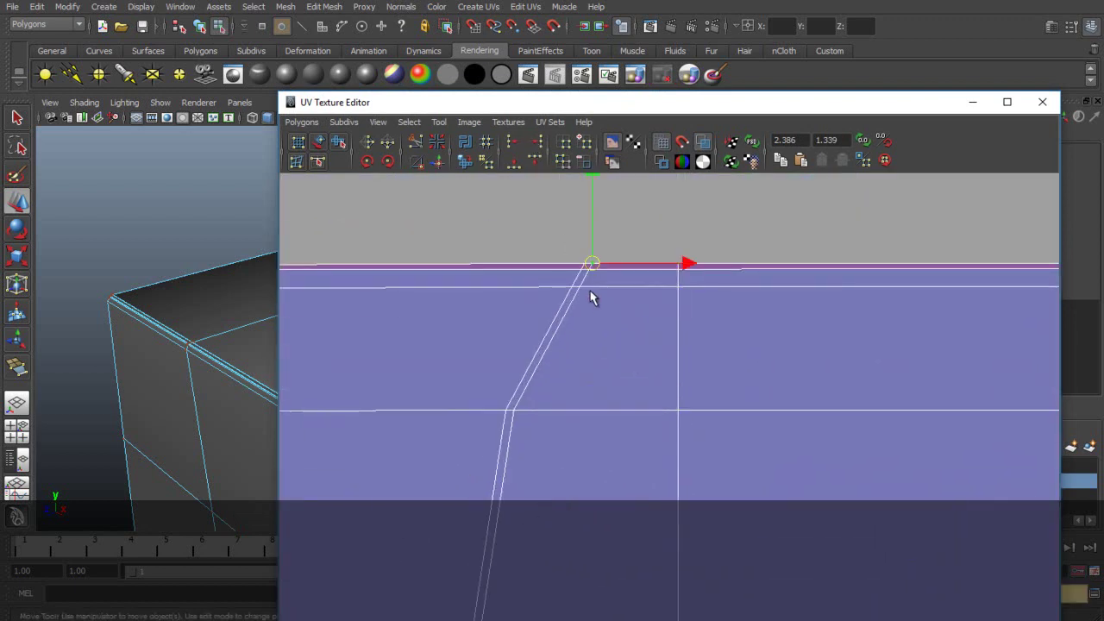
pyautogui.press('q')
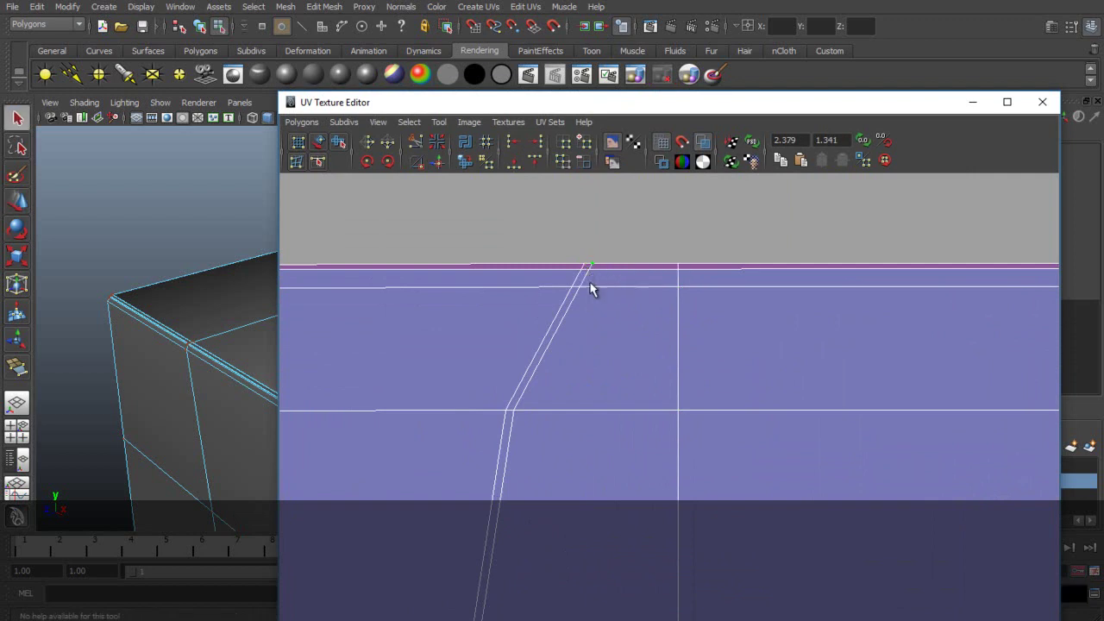
# Add the outer slanted line's UVs down to the bottom border and align them to the maximum U value.
pyautogui.moveTo(563, 567)
pyautogui.keyDown('alt'); pyautogui.mouseDown(button='middle')
pyautogui.moveTo(633, 209)
pyautogui.moveTo(535, 178)
pyautogui.moveTo(633, 210)
pyautogui.mouseUp(button='middle'); pyautogui.keyUp('alt')
pyautogui.keyDown('alt'); pyautogui.moveTo(604, 552); pyautogui.dragTo(640, 207, button='middle'); pyautogui.keyUp('alt')
pyautogui.keyDown('alt'); pyautogui.moveTo(655, 542); pyautogui.dragTo(645, 263, button='middle'); pyautogui.keyUp('alt')
pyautogui.keyDown('alt'); pyautogui.moveTo(560, 565); pyautogui.dragTo(597, 224, button='middle'); pyautogui.keyUp('alt')
pyautogui.scroll(-2, 597, 259)
pyautogui.keyDown('alt'); pyautogui.moveTo(611, 571); pyautogui.dragTo(635, 298, button='middle'); pyautogui.keyUp('alt')
pyautogui.scroll(4, 636, 299)
pyautogui.keyDown('alt'); pyautogui.moveTo(445, 418); pyautogui.dragTo(546, 376, button='middle'); pyautogui.keyUp('alt')
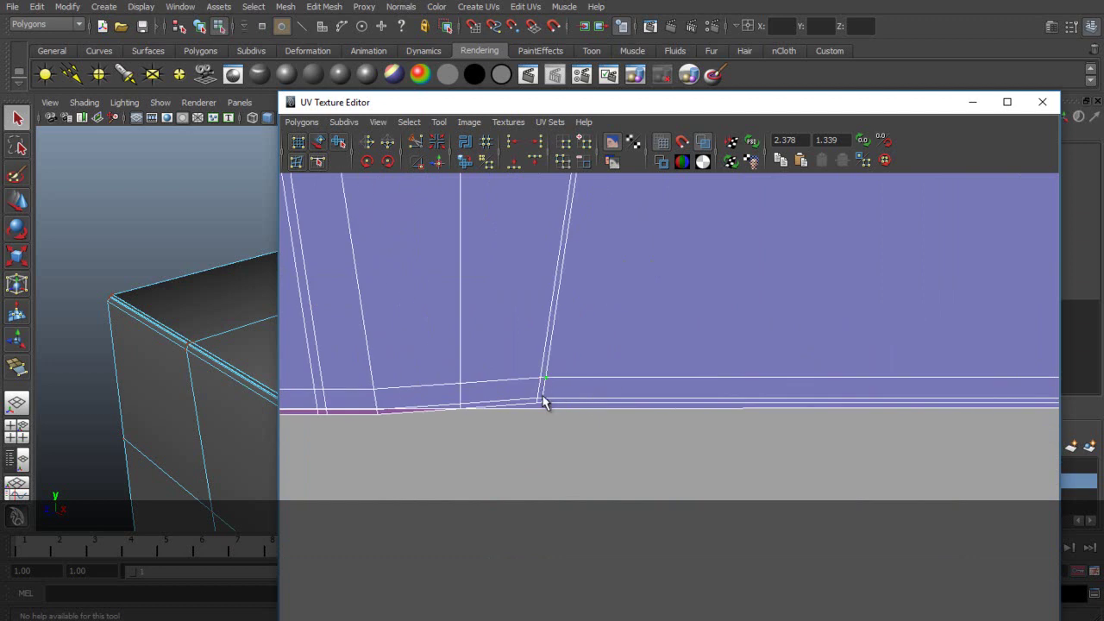
pyautogui.click(540, 144)
# Select the UVs at the top of the last slanted edge line on this side.
pyautogui.keyDown('alt'); pyautogui.moveTo(735, 459); pyautogui.dragTo(801, 302, button='right'); pyautogui.keyUp('alt')
pyautogui.keyDown('alt'); pyautogui.moveTo(801, 303); pyautogui.dragTo(724, 528, button='middle'); pyautogui.keyUp('alt')
pyautogui.keyDown('alt'); pyautogui.moveTo(725, 528); pyautogui.dragTo(686, 299, button='right'); pyautogui.keyUp('alt')
pyautogui.keyDown('alt'); pyautogui.moveTo(684, 293); pyautogui.dragTo(625, 439, button='middle'); pyautogui.keyUp('alt')
pyautogui.scroll(5, 625, 439)
pyautogui.keyDown('alt'); pyautogui.moveTo(519, 239); pyautogui.dragTo(597, 371, button='middle'); pyautogui.keyUp('alt')
pyautogui.scroll(5, 597, 371)
pyautogui.keyDown('alt'); pyautogui.moveTo(527, 319); pyautogui.dragTo(637, 391, button='middle'); pyautogui.keyUp('alt')
pyautogui.scroll(5, 637, 391)
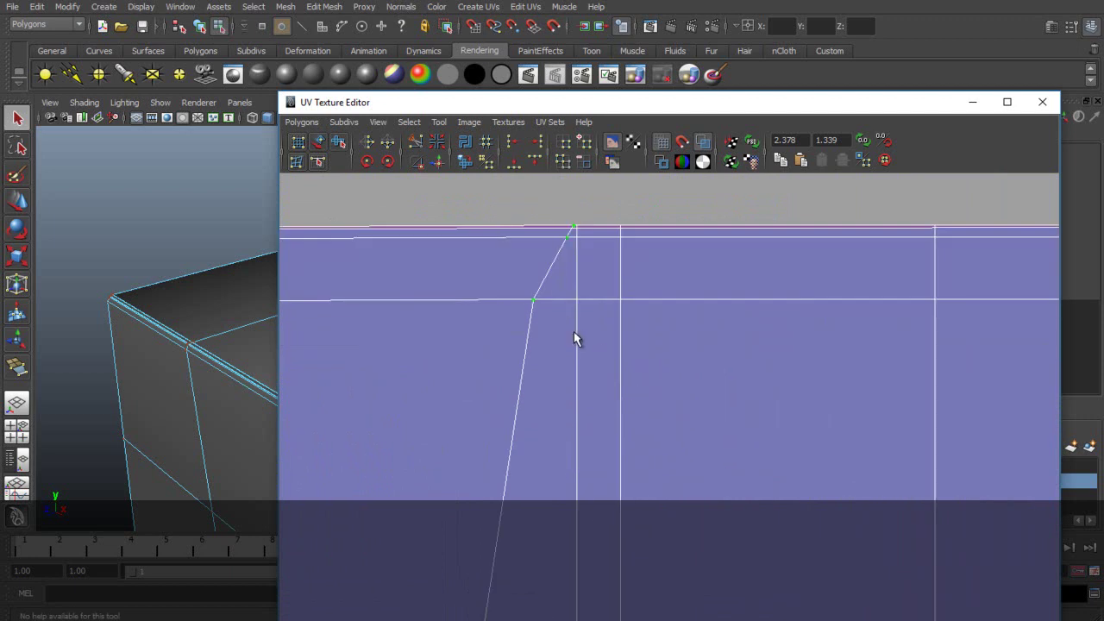
# Extend the selection down the last slanted line to the bottom border and align its UVs to the maximum U value.
pyautogui.scroll(-5, 577, 334)
pyautogui.keyDown('alt'); pyautogui.moveTo(661, 609); pyautogui.dragTo(637, 267, button='middle'); pyautogui.keyUp('alt')
pyautogui.scroll(-5, 621, 375)
pyautogui.keyDown('alt'); pyautogui.moveTo(620, 524); pyautogui.dragTo(606, 235, button='middle'); pyautogui.keyUp('alt')
pyautogui.keyDown('alt'); pyautogui.moveTo(614, 401); pyautogui.dragTo(643, 305, button='middle'); pyautogui.keyUp('alt')
pyautogui.scroll(5, 643, 306)
pyautogui.moveTo(524, 412); pyautogui.dragTo(545, 455)
pyautogui.scroll(5, 535, 411)
pyautogui.keyDown('alt'); pyautogui.moveTo(443, 382); pyautogui.dragTo(588, 317, button='middle'); pyautogui.keyUp('alt')
pyautogui.click(541, 144)
# Move the innermost straightened UV column slightly along U to space it from its neighbours.
pyautogui.keyDown('alt'); pyautogui.moveTo(824, 358); pyautogui.dragTo(629, 377, button='middle'); pyautogui.keyUp('alt')
pyautogui.scroll(5, 629, 377)
pyautogui.scroll(-9, 656, 345)
pyautogui.keyDown('alt'); pyautogui.moveTo(762, 264); pyautogui.dragTo(745, 453, button='middle'); pyautogui.keyUp('alt')
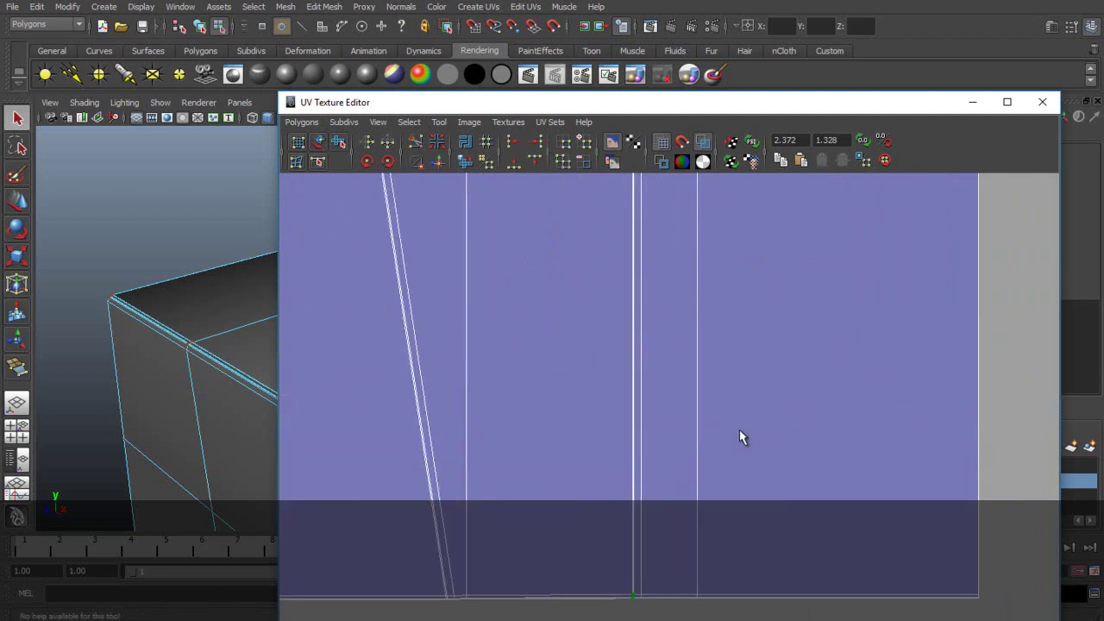
pyautogui.press('w')
pyautogui.scroll(-3, 728, 360)
pyautogui.keyDown('alt'); pyautogui.moveTo(722, 325); pyautogui.dragTo(732, 406, button='middle'); pyautogui.keyUp('alt')
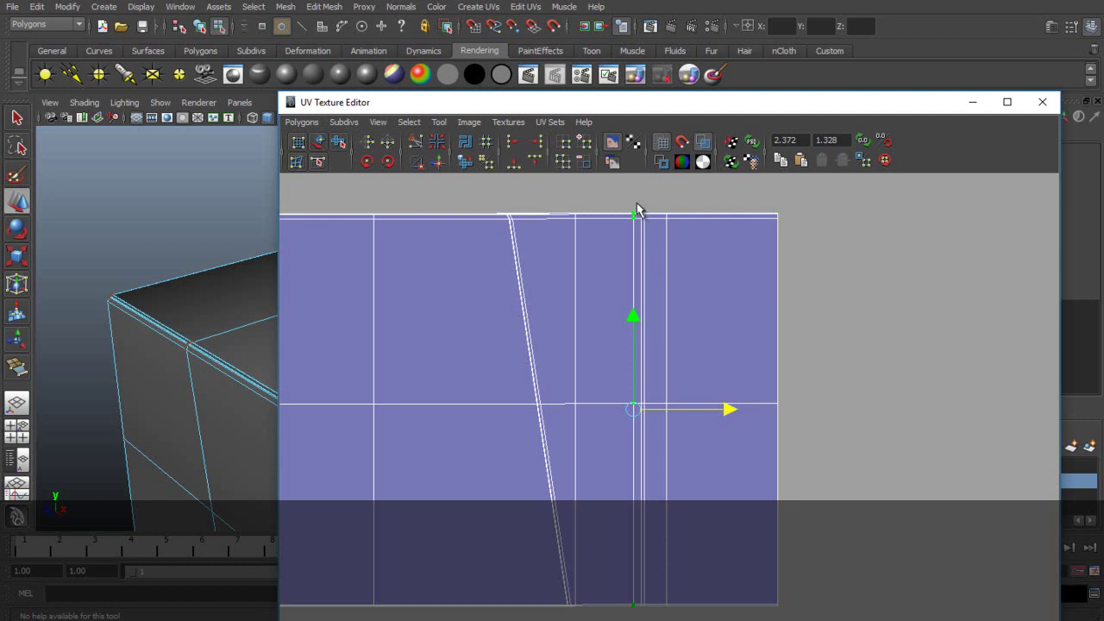
pyautogui.moveTo(727, 409); pyautogui.dragTo(736, 409)
# Select the next straightened UV column and shift it along U to sit between the two columns beside it.
pyautogui.moveTo(631, 197); pyautogui.dragTo(647, 261)
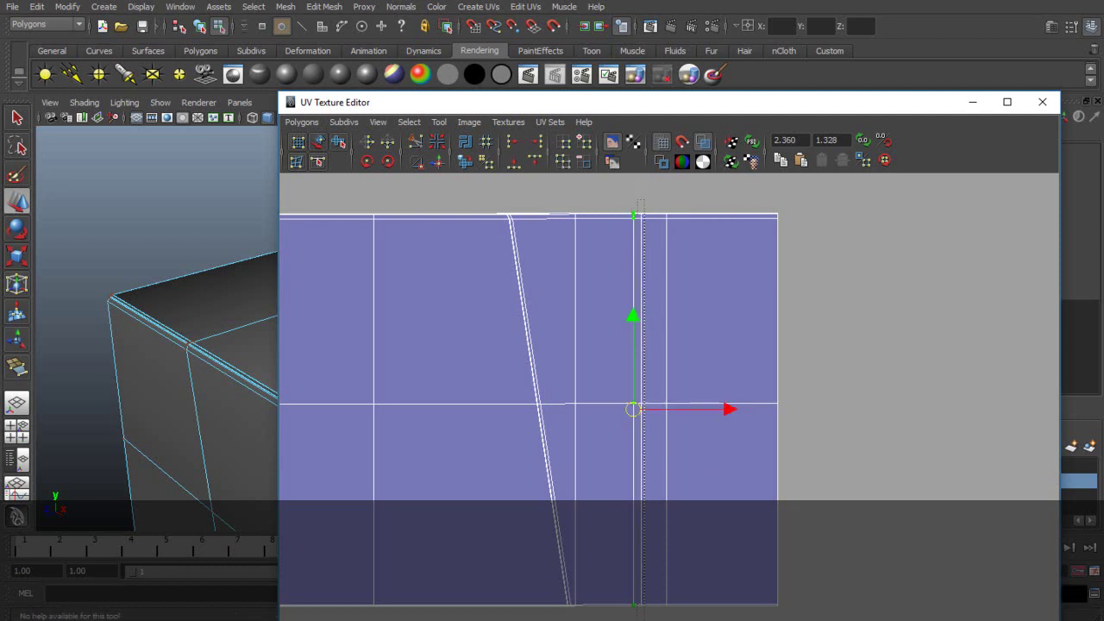
pyautogui.moveTo(642, 618); pyautogui.dragTo(643, 619)
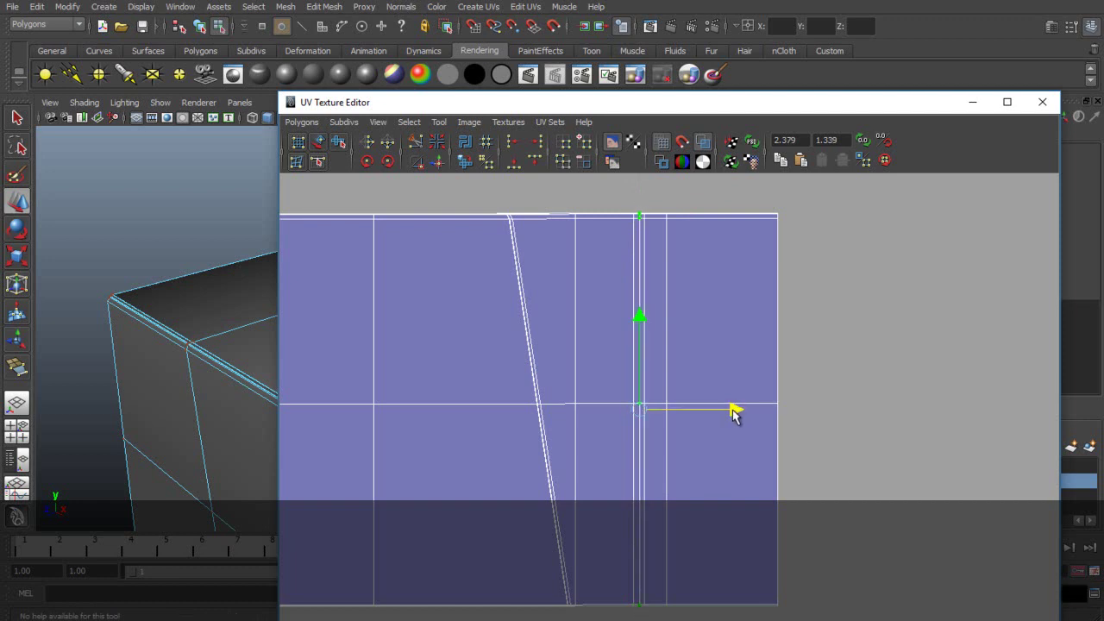
pyautogui.moveTo(658, 103); pyautogui.dragTo(787, 76)
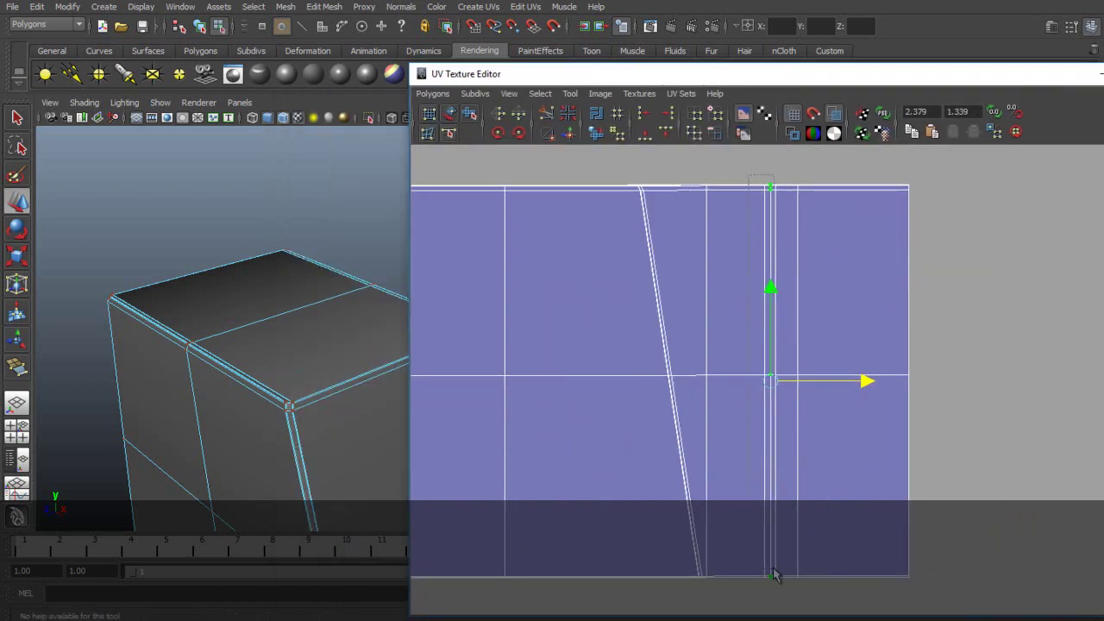
# Select the whole vertical UV column left of the straightened group and move it along U towards that group.
pyautogui.keyDown('alt'); pyautogui.moveTo(333, 347); pyautogui.dragTo(266, 303); pyautogui.keyUp('alt')
pyautogui.moveTo(700, 170); pyautogui.dragTo(741, 552)
pyautogui.moveTo(755, 472); pyautogui.dragTo(753, 477)
pyautogui.keyDown('shift'); pyautogui.click(709, 573); pyautogui.keyUp('shift')
pyautogui.moveTo(800, 383); pyautogui.dragTo(826, 384)
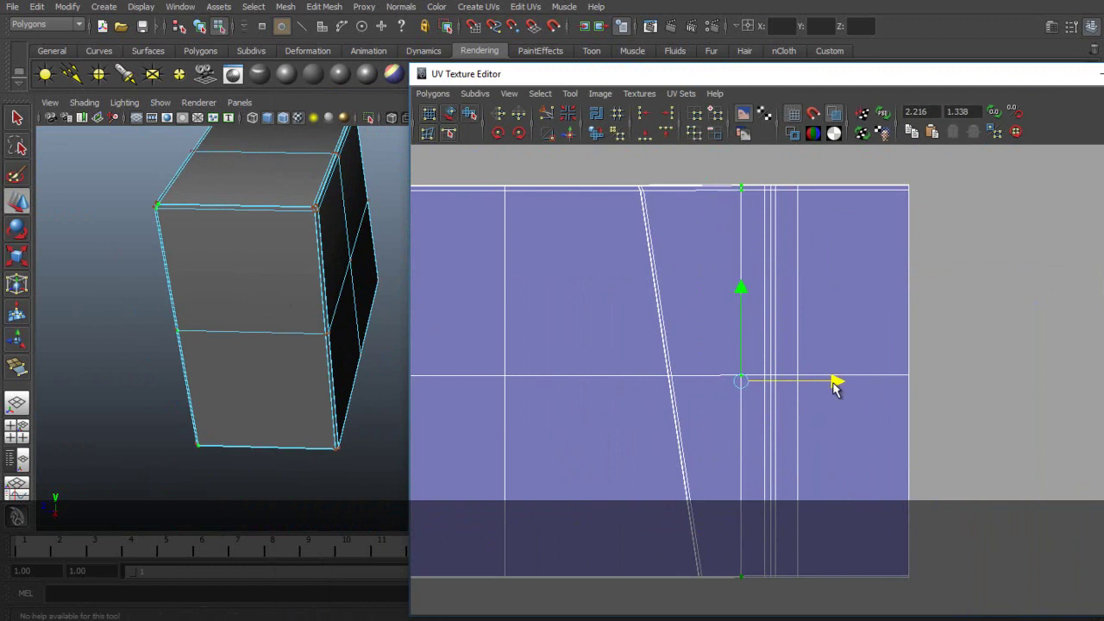
pyautogui.keyDown('alt'); pyautogui.moveTo(162, 285); pyautogui.dragTo(323, 259); pyautogui.keyUp('alt')
pyautogui.scroll(-5, 740, 265)
pyautogui.scroll(3, 814, 310)
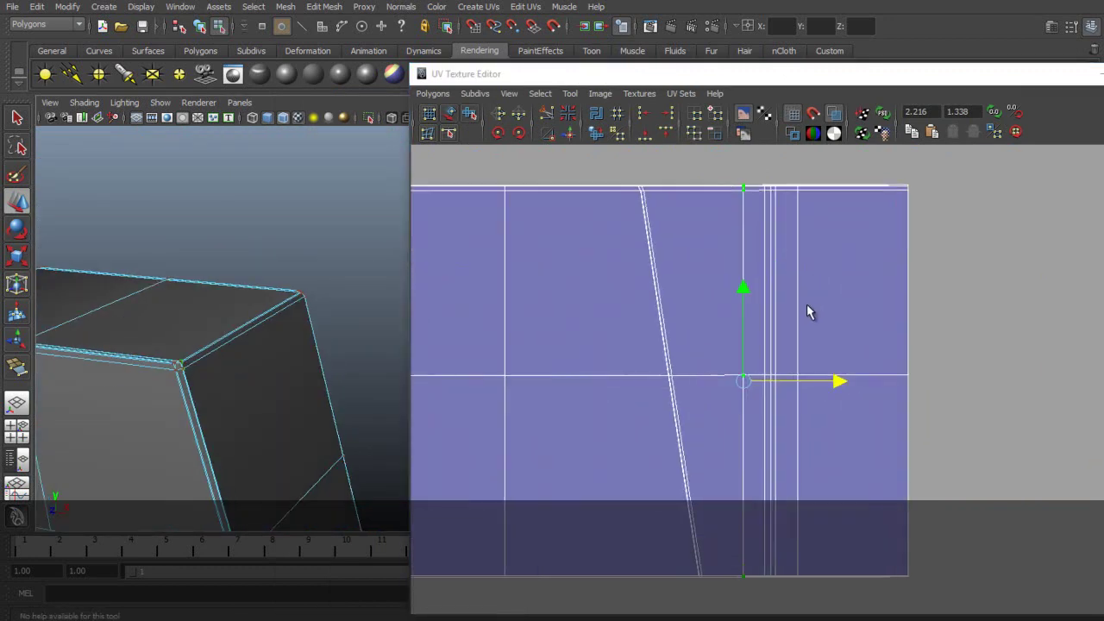
# Select the outermost remaining slanted UV line down to the bottom border, align it at maximum U and shift it towards the straightened group.
pyautogui.keyDown('alt'); pyautogui.moveTo(701, 260); pyautogui.dragTo(765, 344, button='middle'); pyautogui.keyUp('alt')
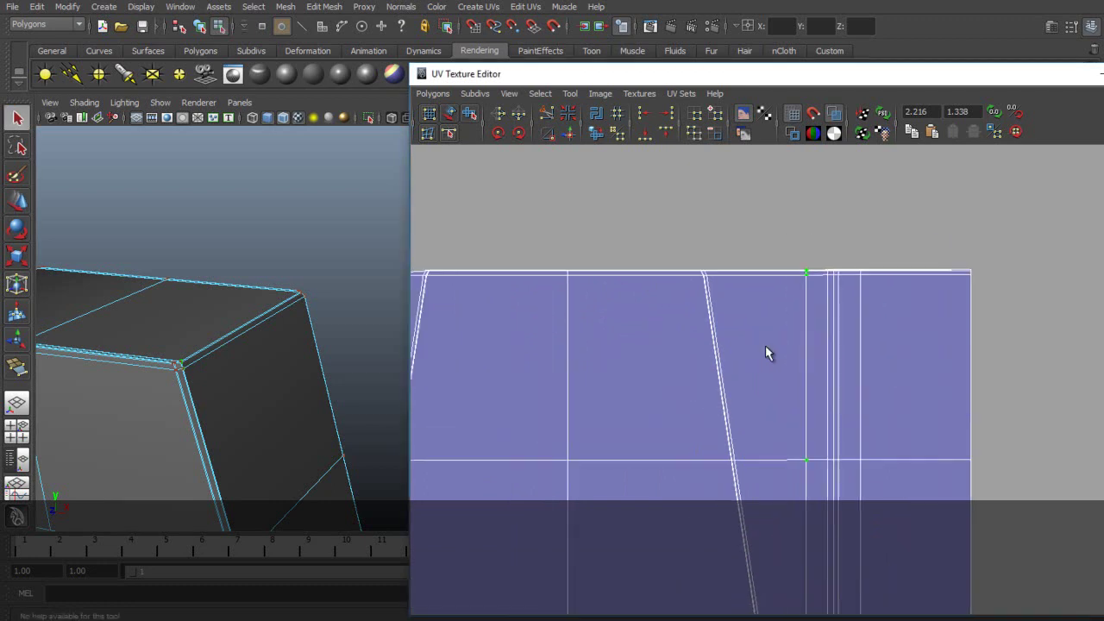
pyautogui.scroll(2, 733, 301)
pyautogui.scroll(1, 665, 287)
pyautogui.keyDown('alt'); pyautogui.moveTo(705, 237); pyautogui.dragTo(786, 371, button='middle'); pyautogui.keyUp('alt')
pyautogui.scroll(5, 709, 292)
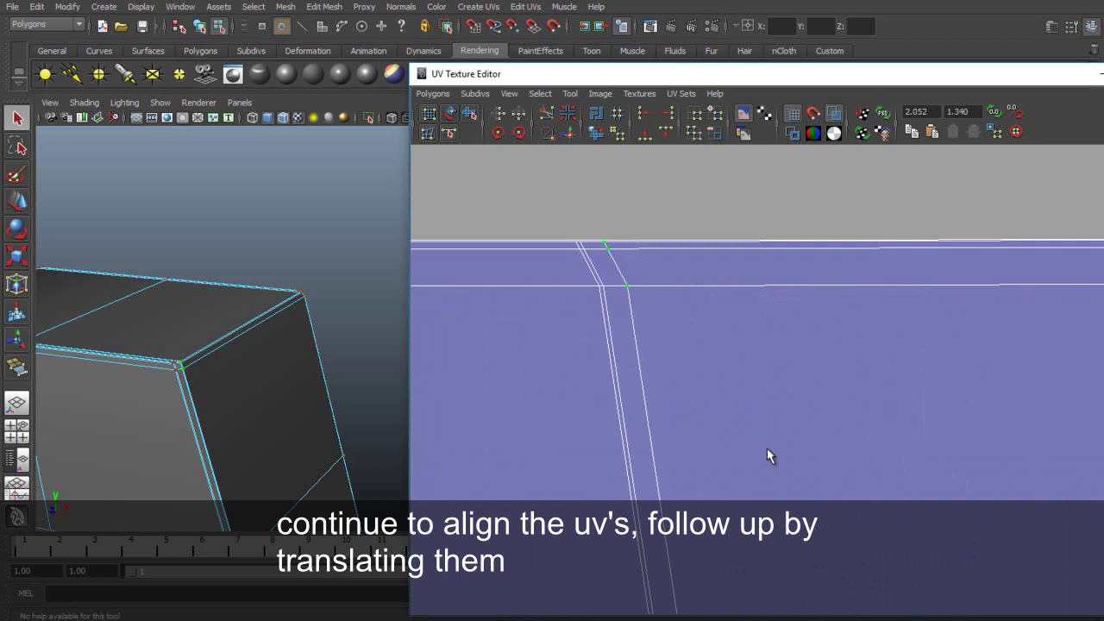
pyautogui.keyDown('alt'); pyautogui.moveTo(752, 483); pyautogui.dragTo(768, 233, button='middle'); pyautogui.keyUp('alt')
pyautogui.scroll(-3, 749, 376)
pyautogui.keyDown('alt'); pyautogui.moveTo(808, 440); pyautogui.dragTo(688, 146, button='middle'); pyautogui.keyUp('alt')
pyautogui.keyDown('alt'); pyautogui.moveTo(752, 548); pyautogui.dragTo(646, 95, button='middle'); pyautogui.keyUp('alt')
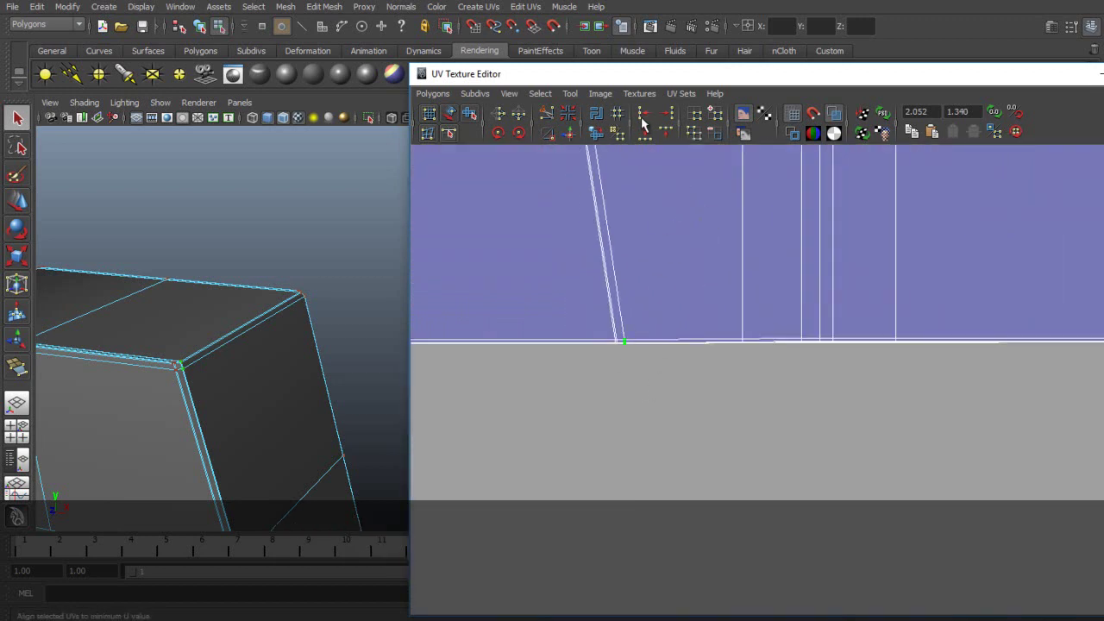
pyautogui.scroll(-3, 846, 251)
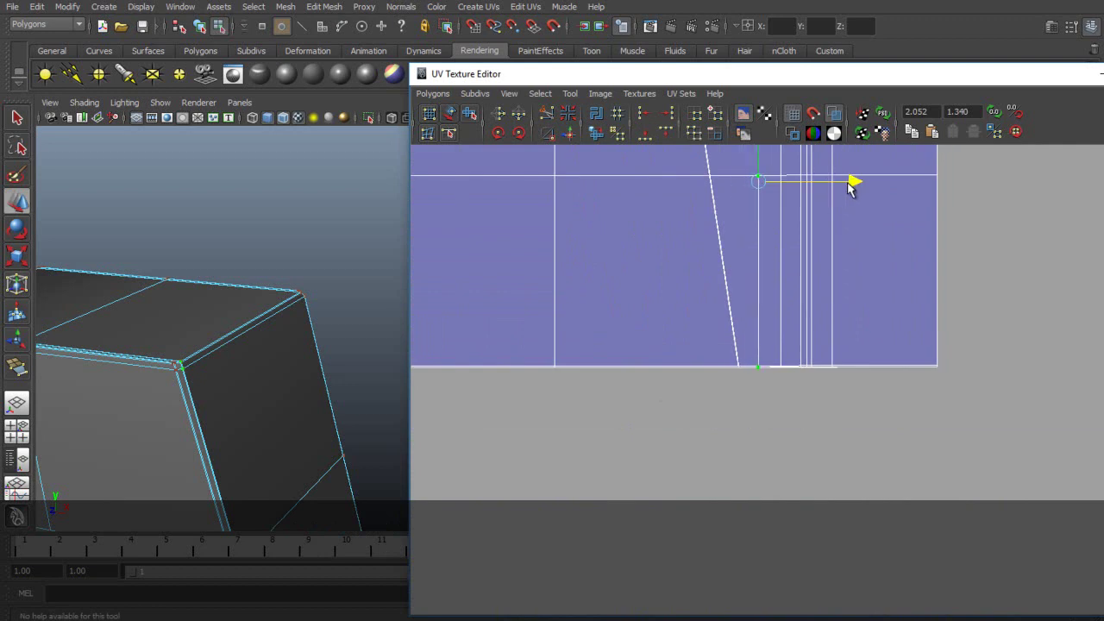
# Select the UVs of the next slanted line where it crosses the top border rows of the shell.
pyautogui.keyDown('alt'); pyautogui.moveTo(848, 192); pyautogui.dragTo(842, 439, button='middle'); pyautogui.keyUp('alt')
pyautogui.scroll(2, 834, 436)
pyautogui.scroll(3, 635, 362)
pyautogui.keyDown('alt'); pyautogui.moveTo(546, 160); pyautogui.dragTo(793, 348, button='middle'); pyautogui.keyUp('alt')
pyautogui.scroll(1, 671, 307)
pyautogui.keyDown('alt'); pyautogui.moveTo(587, 281); pyautogui.dragTo(700, 327, button='middle'); pyautogui.keyUp('alt')
pyautogui.scroll(1, 701, 326)
pyautogui.scroll(2, 639, 288)
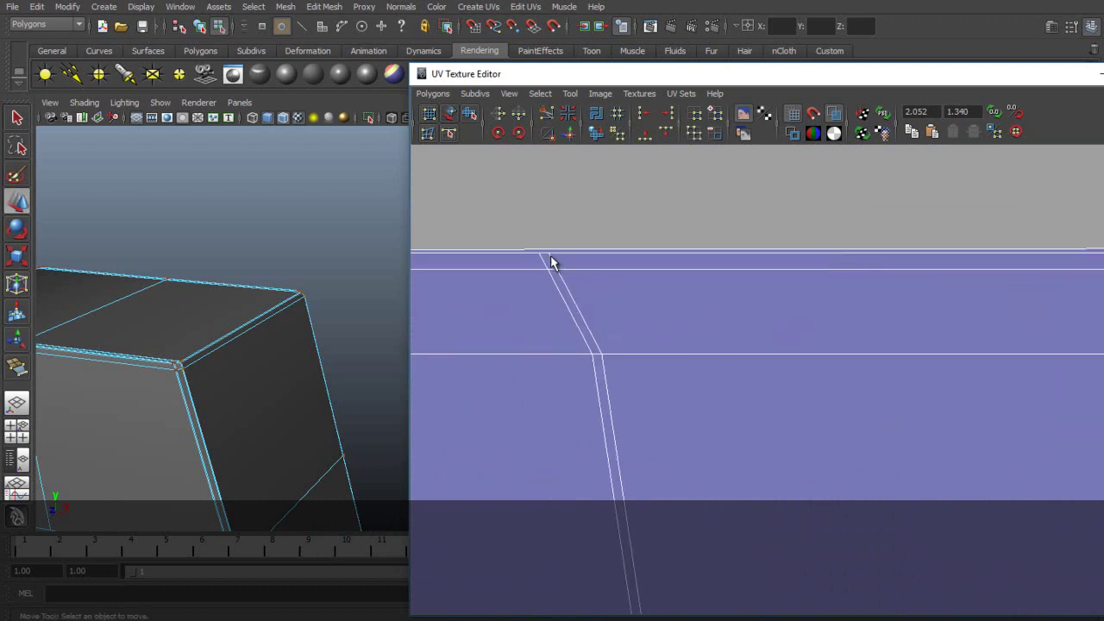
pyautogui.scroll(-3, 624, 376)
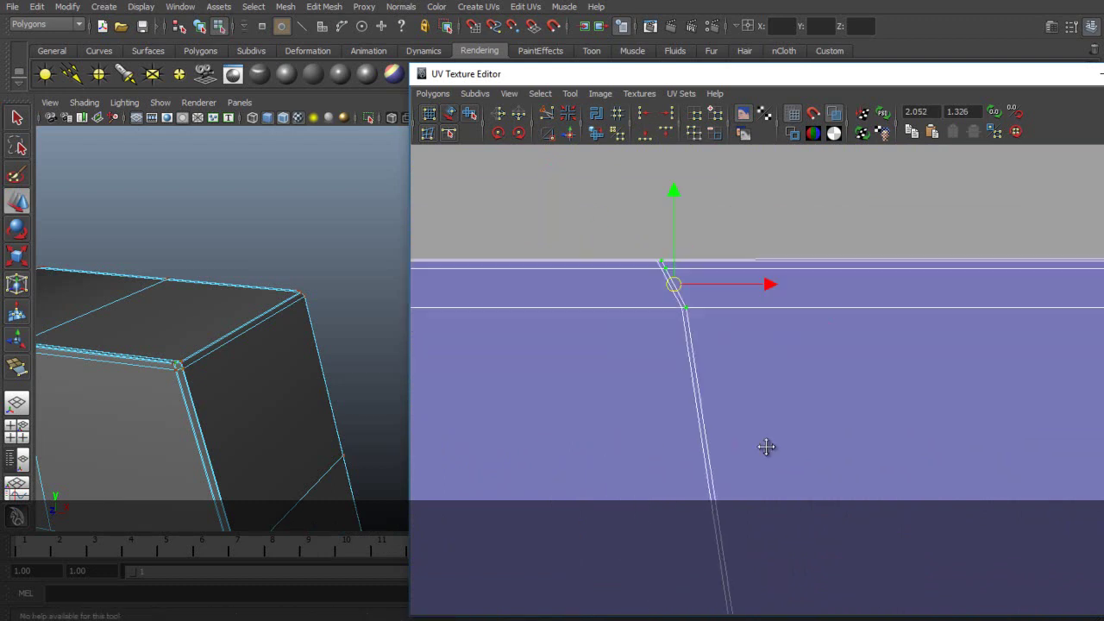
# Extend this slanted line's selection through the middle row to the bottom border and align its UVs to the maximum U value.
pyautogui.keyDown('alt'); pyautogui.moveTo(794, 515); pyautogui.dragTo(653, 119, button='middle'); pyautogui.keyUp('alt')
pyautogui.scroll(-4, 734, 327)
pyautogui.keyDown('alt'); pyautogui.moveTo(825, 513); pyautogui.dragTo(675, 151, button='middle'); pyautogui.keyUp('alt')
pyautogui.scroll(3, 563, 356)
pyautogui.keyDown('alt'); pyautogui.moveTo(563, 362); pyautogui.dragTo(686, 264, button='middle'); pyautogui.keyUp('alt')
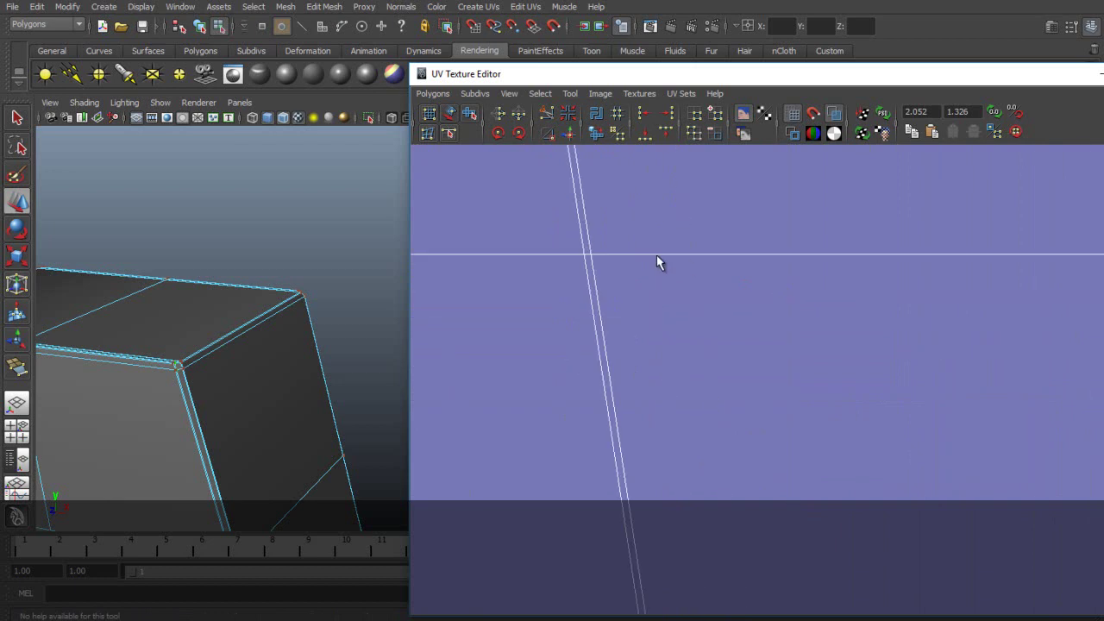
pyautogui.scroll(-4, 808, 388)
pyautogui.keyDown('alt'); pyautogui.moveTo(893, 450); pyautogui.dragTo(772, 151, button='middle'); pyautogui.keyUp('alt')
pyautogui.keyDown('alt'); pyautogui.moveTo(793, 302); pyautogui.dragTo(718, 151, button='middle'); pyautogui.keyUp('alt')
pyautogui.keyDown('alt'); pyautogui.moveTo(782, 518); pyautogui.dragTo(719, 170, button='middle'); pyautogui.keyUp('alt')
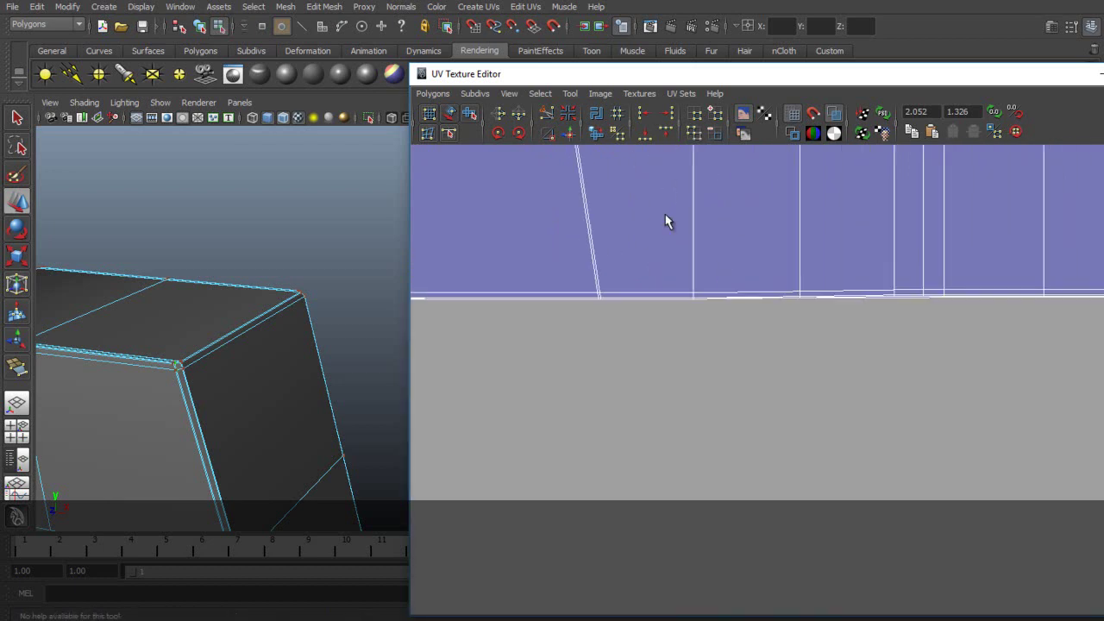
pyautogui.scroll(3, 683, 280)
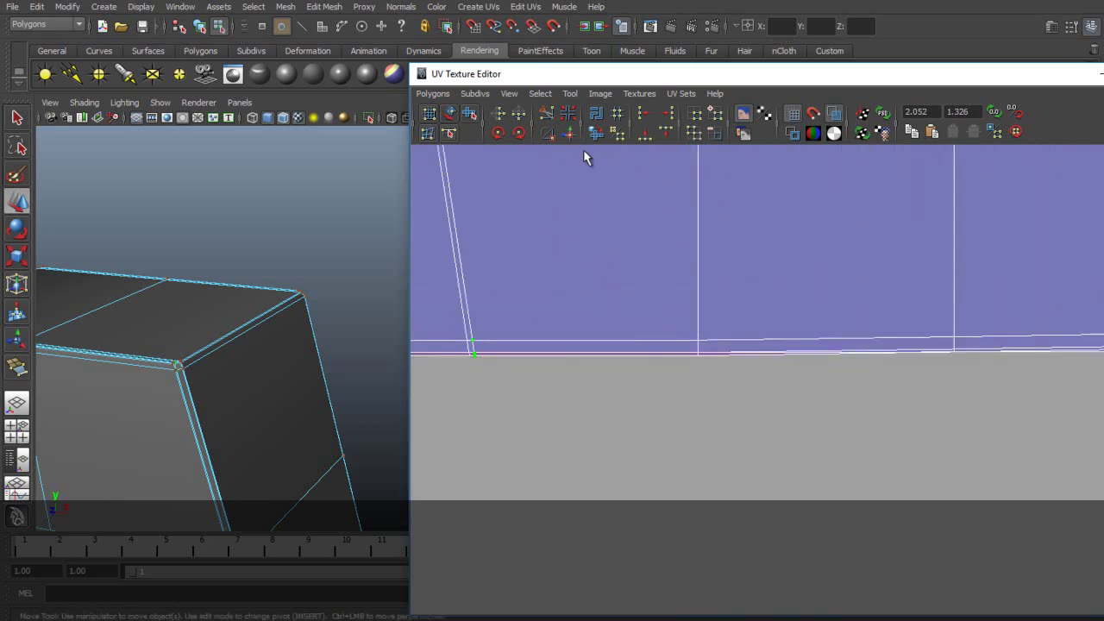
pyautogui.scroll(-6, 653, 312)
pyautogui.keyDown('alt'); pyautogui.moveTo(779, 308); pyautogui.dragTo(637, 494); pyautogui.keyUp('alt')
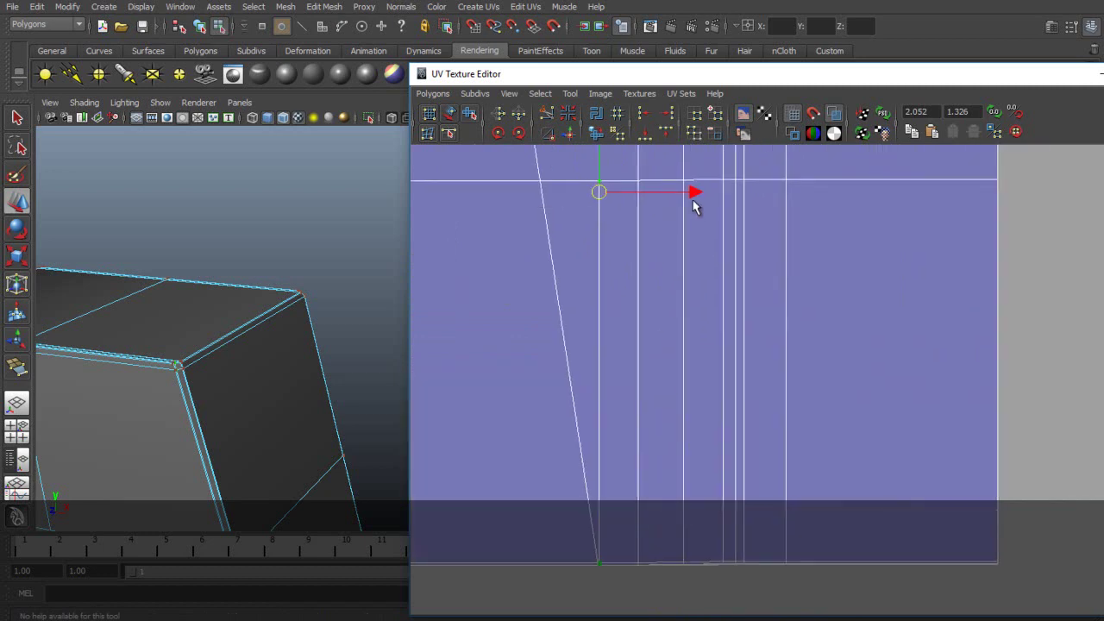
# Move the newly straightened column along U beside the group and shift the adjacent column inwards to even the gaps.
pyautogui.scroll(-3, 707, 197)
pyautogui.keyDown('alt'); pyautogui.moveTo(709, 229); pyautogui.dragTo(659, 364, button='middle'); pyautogui.keyUp('alt')
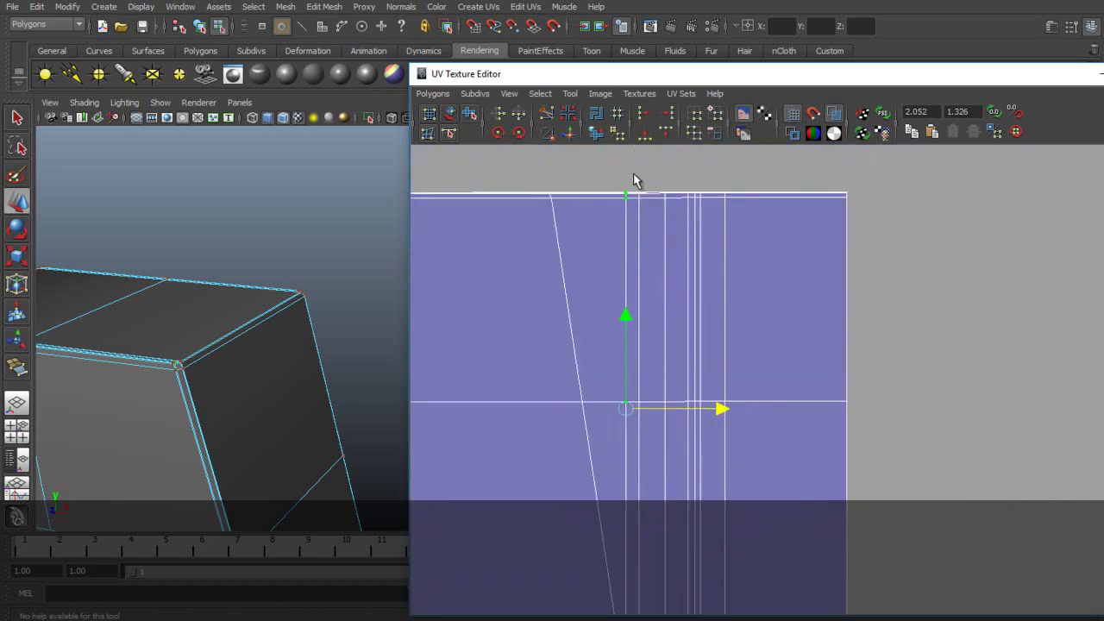
pyautogui.moveTo(660, 547); pyautogui.dragTo(663, 548)
pyautogui.keyDown('alt'); pyautogui.moveTo(677, 565); pyautogui.dragTo(680, 345, button='middle'); pyautogui.keyUp('alt')
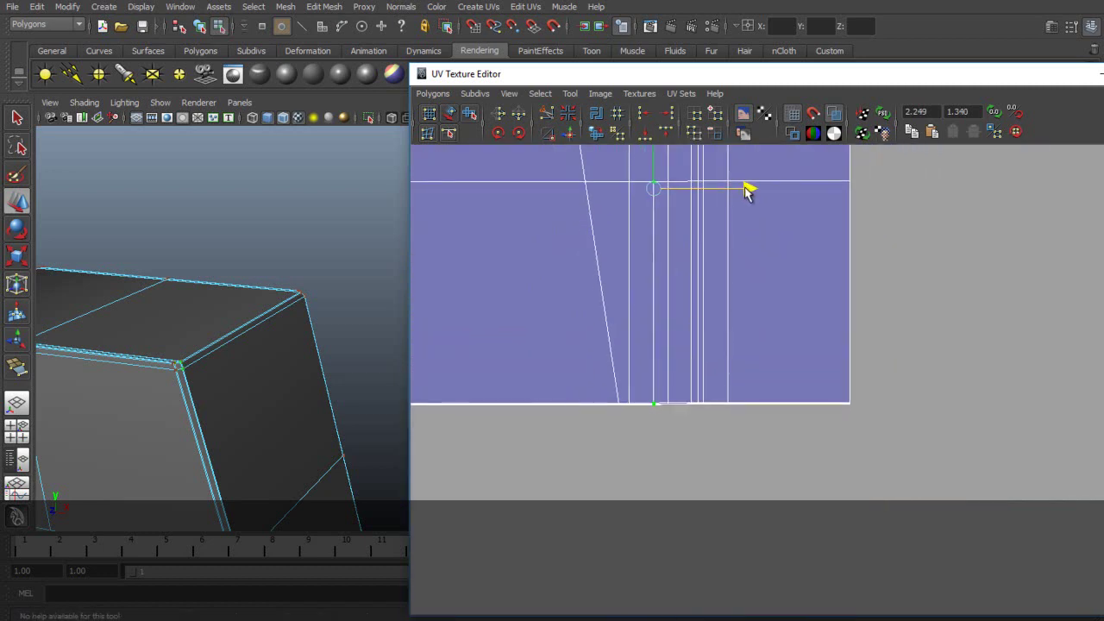
# Select the innermost straightened UV column and move it along U closer to its neighbour in the group.
pyautogui.keyDown('alt'); pyautogui.moveTo(678, 238); pyautogui.dragTo(633, 414, button='middle'); pyautogui.keyUp('alt')
pyautogui.scroll(-3, 624, 385)
pyautogui.moveTo(639, 207); pyautogui.dragTo(643, 511)
pyautogui.moveTo(742, 371); pyautogui.dragTo(756, 371)
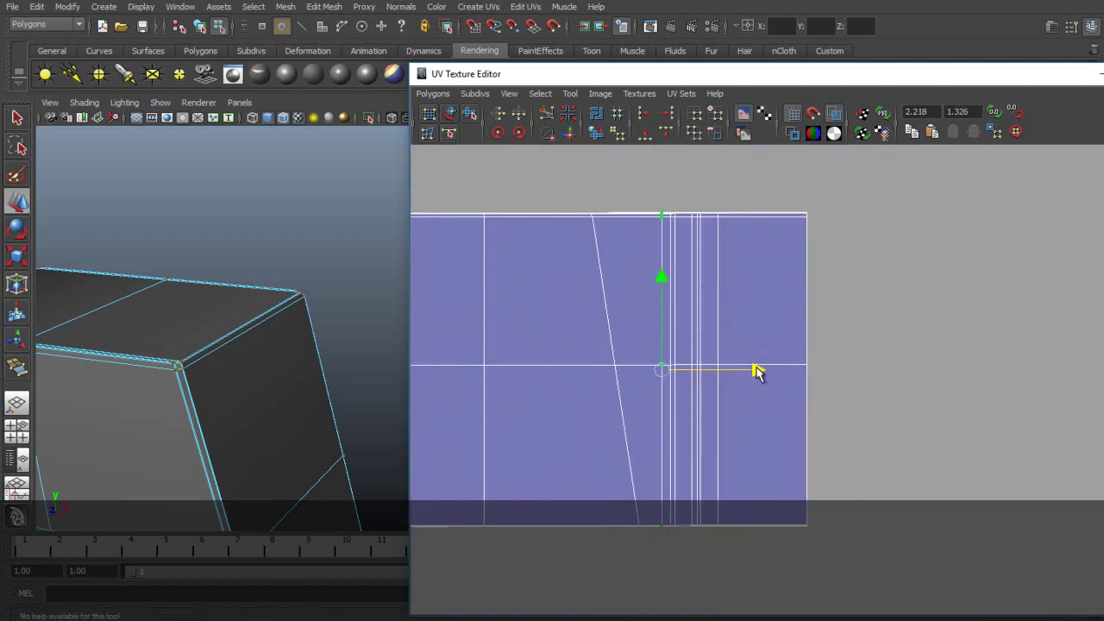
# Straighten the last slanted UV line beside the group at maximum U and shift the column along U towards the group.
pyautogui.moveTo(653, 562); pyautogui.dragTo(654, 559)
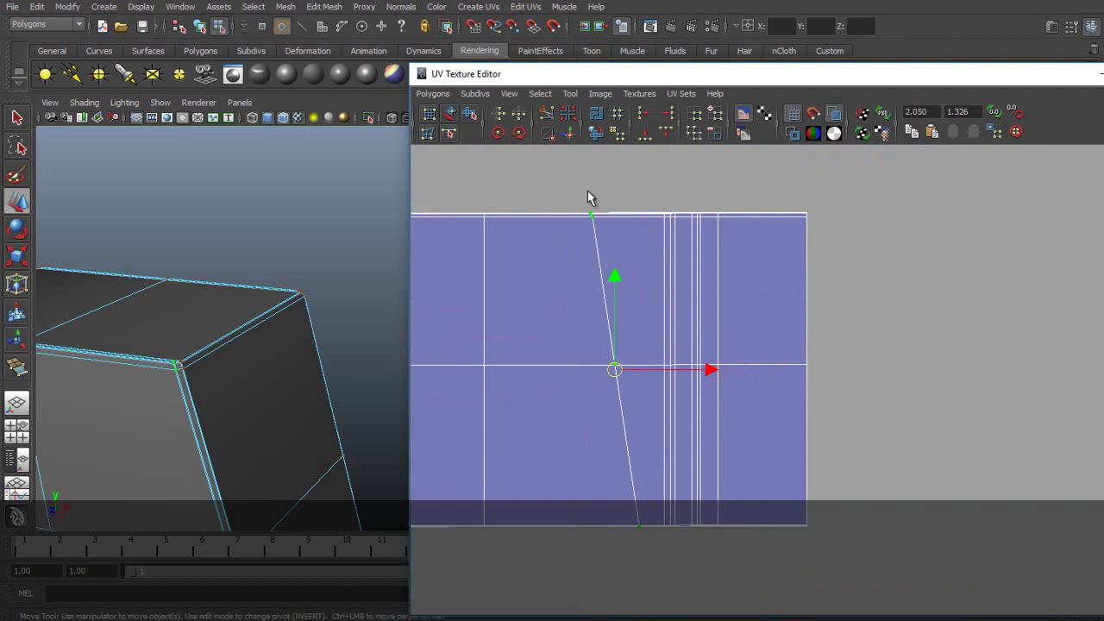
pyautogui.moveTo(706, 371); pyautogui.dragTo(720, 373)
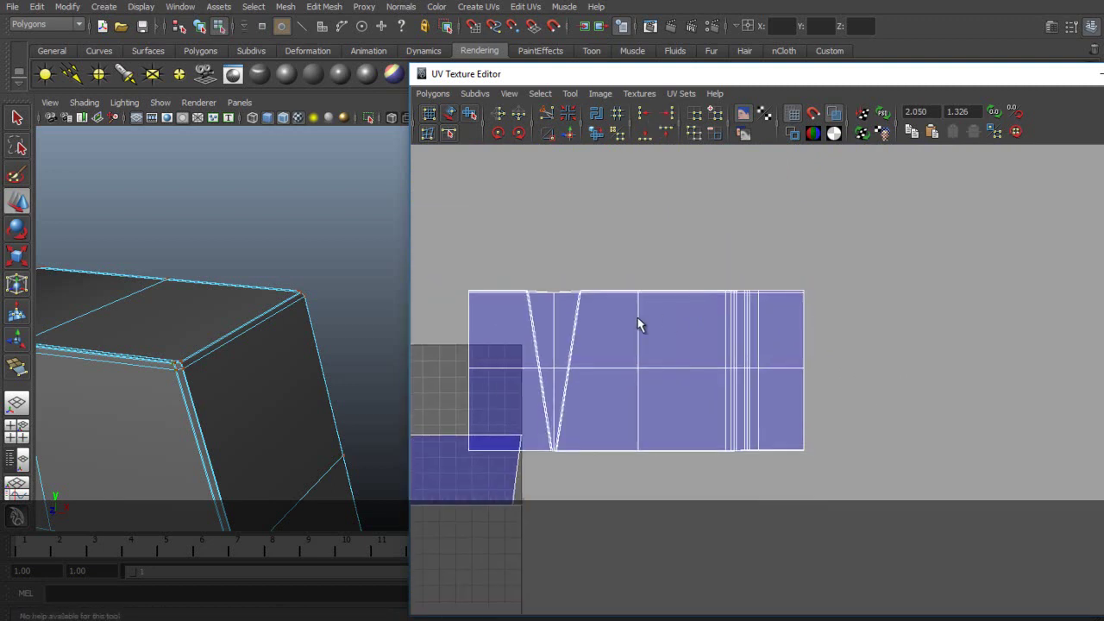
# Select the vertical UV column midway between the V-shaped lines and the straightened group and locate it on the model.
pyautogui.click(639, 320)
pyautogui.keyDown('alt'); pyautogui.moveTo(228, 430); pyautogui.dragTo(366, 294, button='middle'); pyautogui.keyUp('alt')
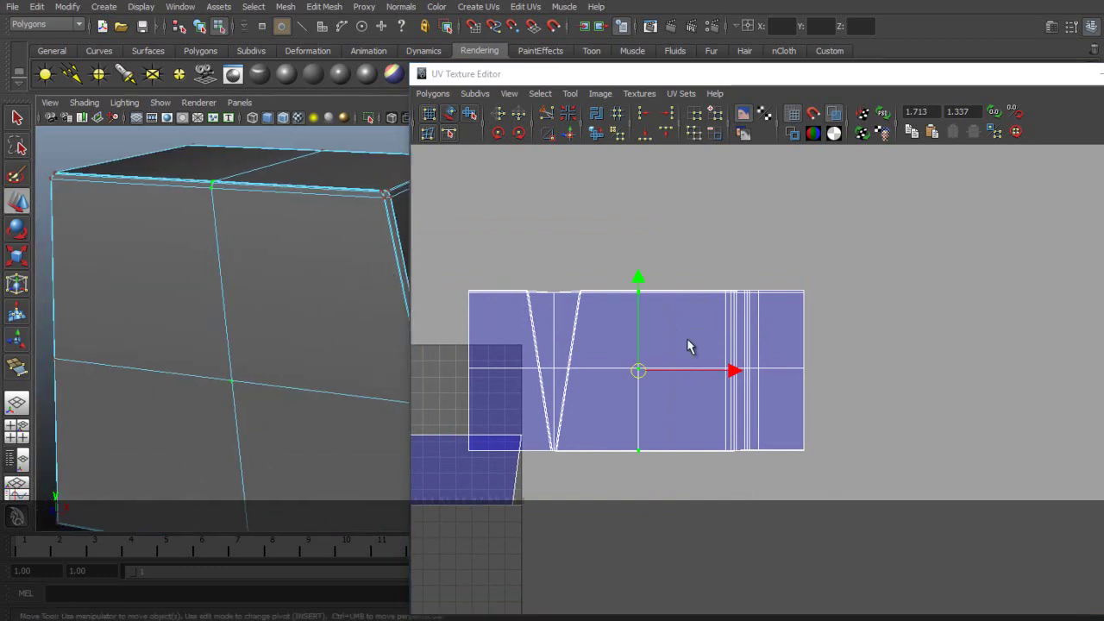
pyautogui.keyDown('alt'); pyautogui.moveTo(638, 371); pyautogui.dragTo(700, 351, button='middle'); pyautogui.keyUp('alt')
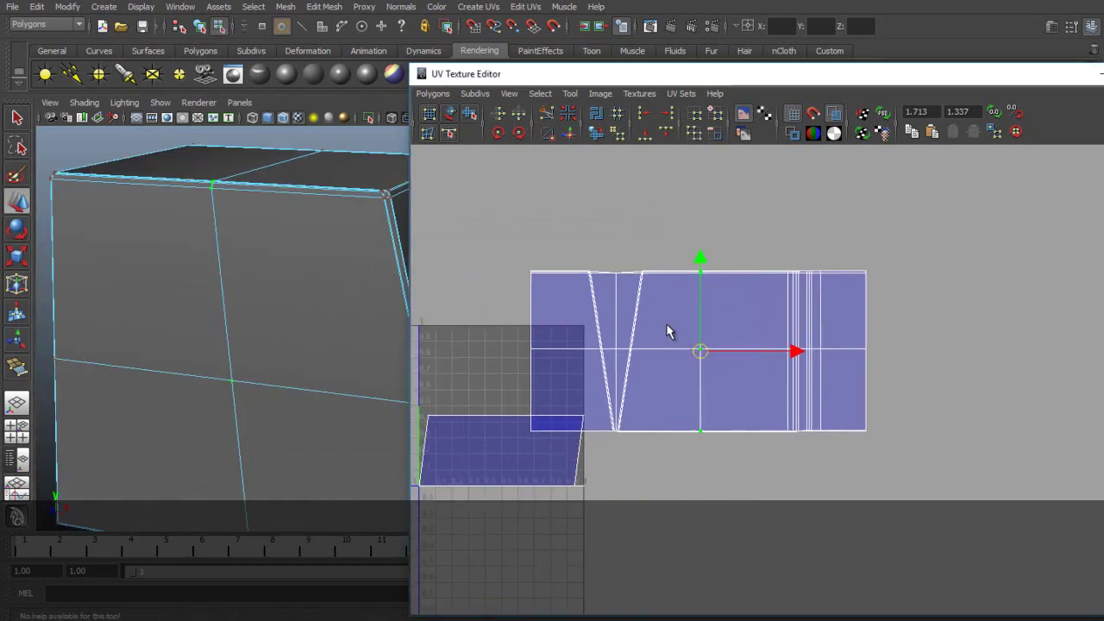
# Examine the dip in the top UV border between the V-shaped lines and the matching bevelled edge on the model.
pyautogui.keyDown('alt'); pyautogui.moveTo(680, 333); pyautogui.dragTo(714, 380, button='middle'); pyautogui.keyUp('alt')
pyautogui.scroll(3, 715, 381)
pyautogui.keyDown('alt'); pyautogui.moveTo(554, 283); pyautogui.dragTo(740, 382, button='middle'); pyautogui.keyUp('alt')
pyautogui.scroll(2, 740, 382)
pyautogui.press('space')
pyautogui.keyDown('alt'); pyautogui.moveTo(616, 306); pyautogui.dragTo(728, 420, button='middle'); pyautogui.keyUp('alt')
pyautogui.scroll(2, 728, 414)
pyautogui.keyDown('alt'); pyautogui.moveTo(648, 401); pyautogui.dragTo(708, 423, button='middle'); pyautogui.keyUp('alt')
pyautogui.scroll(1, 709, 424)
pyautogui.keyDown('alt'); pyautogui.moveTo(267, 237); pyautogui.dragTo(301, 276); pyautogui.keyUp('alt')
pyautogui.moveTo(350, 348); pyautogui.dragTo(390, 347, button='right')
pyautogui.moveTo(329, 338); pyautogui.dragTo(349, 354)
pyautogui.scroll(5, 350, 354)
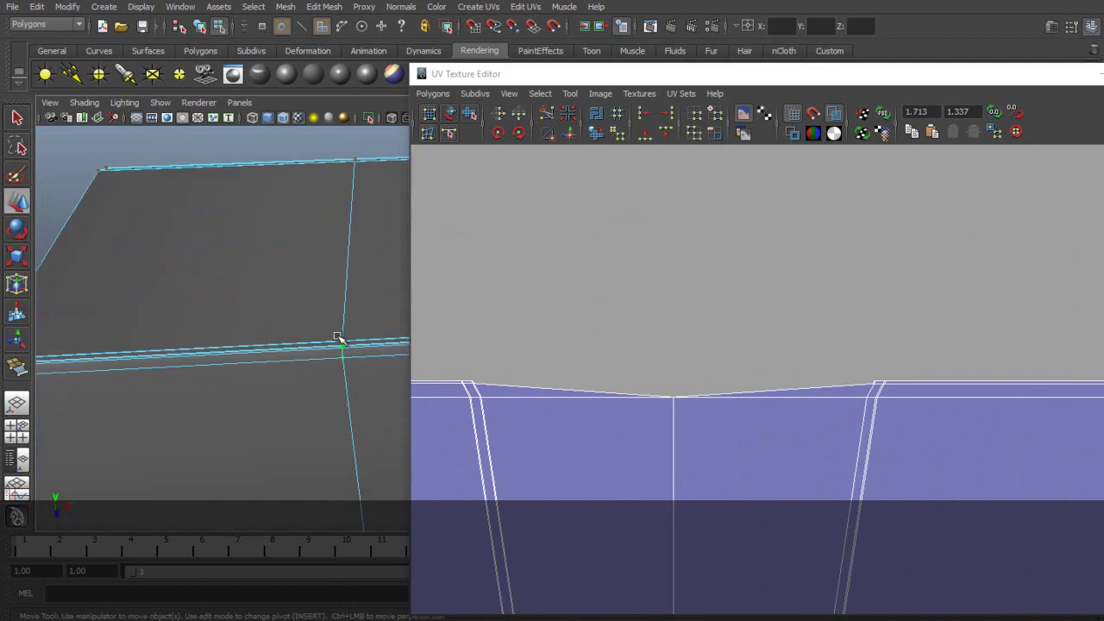
# Try to level the dipped top border by moving its middle UV up and down along V.
pyautogui.keyDown('alt'); pyautogui.moveTo(330, 281); pyautogui.dragTo(320, 325); pyautogui.keyUp('alt')
pyautogui.keyDown('alt'); pyautogui.moveTo(320, 325); pyautogui.dragTo(259, 323, button='middle'); pyautogui.keyUp('alt')
pyautogui.moveTo(673, 388); pyautogui.dragTo(732, 397, button='right')
pyautogui.click(674, 399)
pyautogui.moveTo(674, 382); pyautogui.dragTo(666, 360)
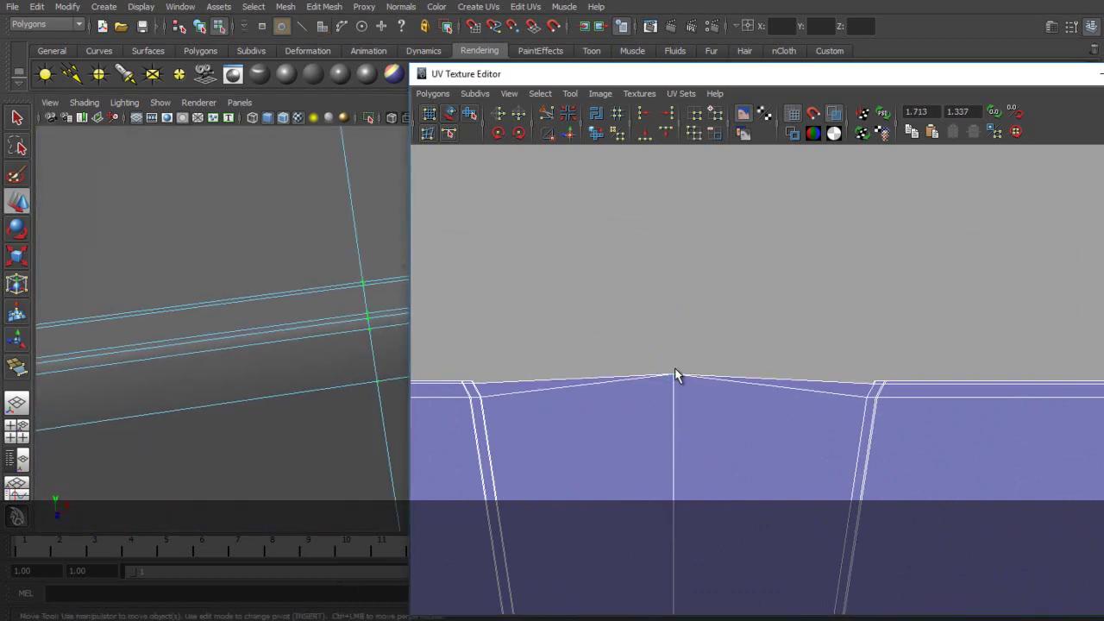
pyautogui.moveTo(673, 283); pyautogui.dragTo(673, 303)
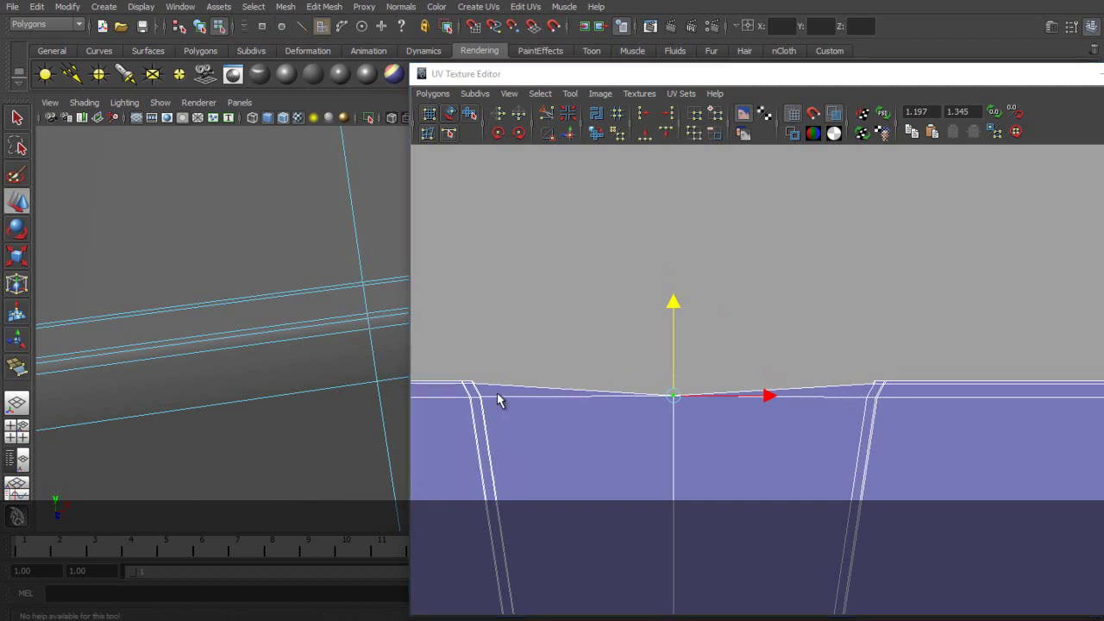
# Select the thin bevel faces that form the dip in the top UV border and delete them from the mesh.
pyautogui.moveTo(570, 357); pyautogui.dragTo(864, 390)
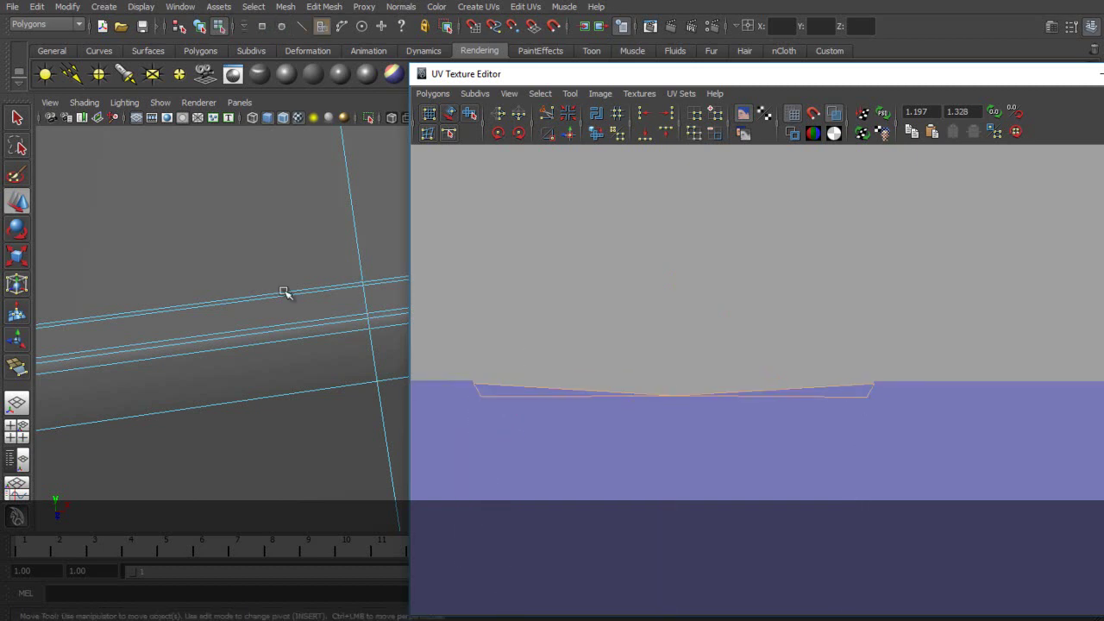
pyautogui.scroll(-5, 287, 294)
pyautogui.moveTo(544, 84); pyautogui.dragTo(813, 99)
pyautogui.keyDown('alt'); pyautogui.moveTo(432, 388); pyautogui.dragTo(391, 349); pyautogui.keyUp('alt')
pyautogui.press('Delete')
pyautogui.scroll(3, 406, 346)
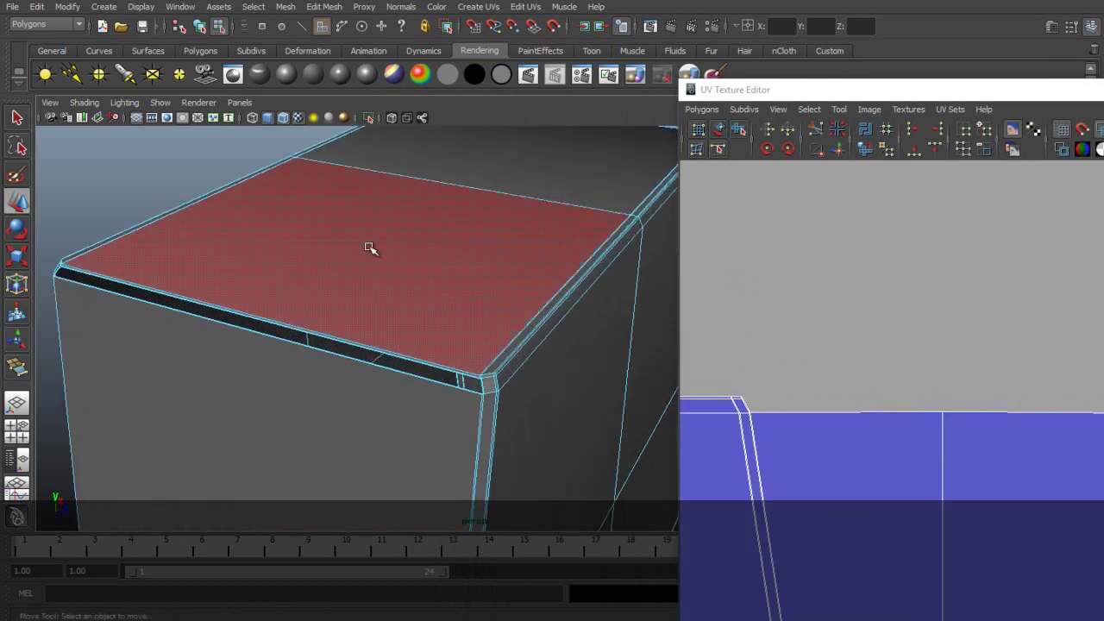
# Use the Append to Polygon tool to add a face across the open bevel strip between its two boundary edges.
pyautogui.moveTo(371, 248); pyautogui.dragTo(419, 233, button='right')
pyautogui.click(319, 8)
pyautogui.click(328, 74)
pyautogui.scroll(2, 443, 324)
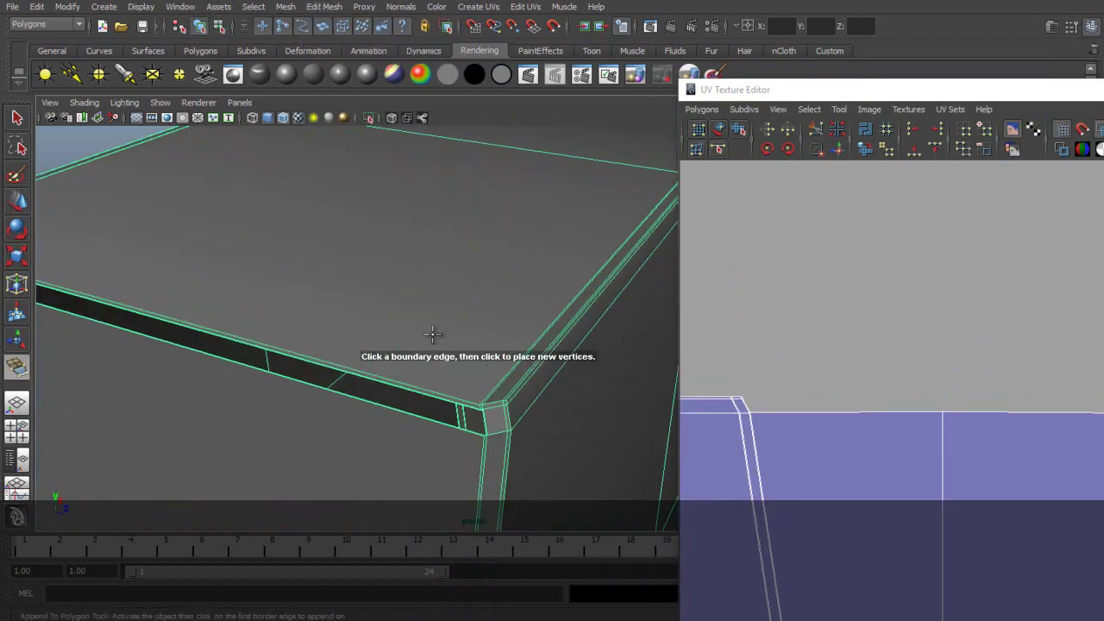
pyautogui.click(355, 376)
pyautogui.click(281, 339)
pyautogui.press('Return')
# Append another polygon at the body's corner, finish the tool and return to the Move tool.
pyautogui.keyDown('alt'); pyautogui.moveTo(285, 337); pyautogui.dragTo(93, 369); pyautogui.keyUp('alt')
pyautogui.click(90, 368)
pyautogui.click(107, 374)
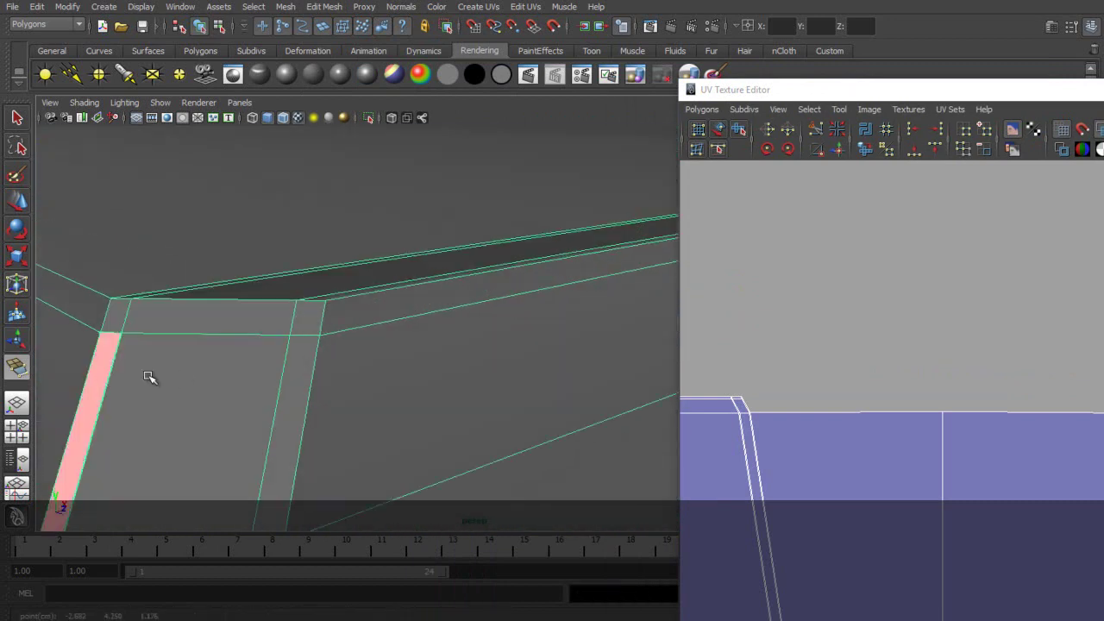
pyautogui.press('Return')
pyautogui.press('w')
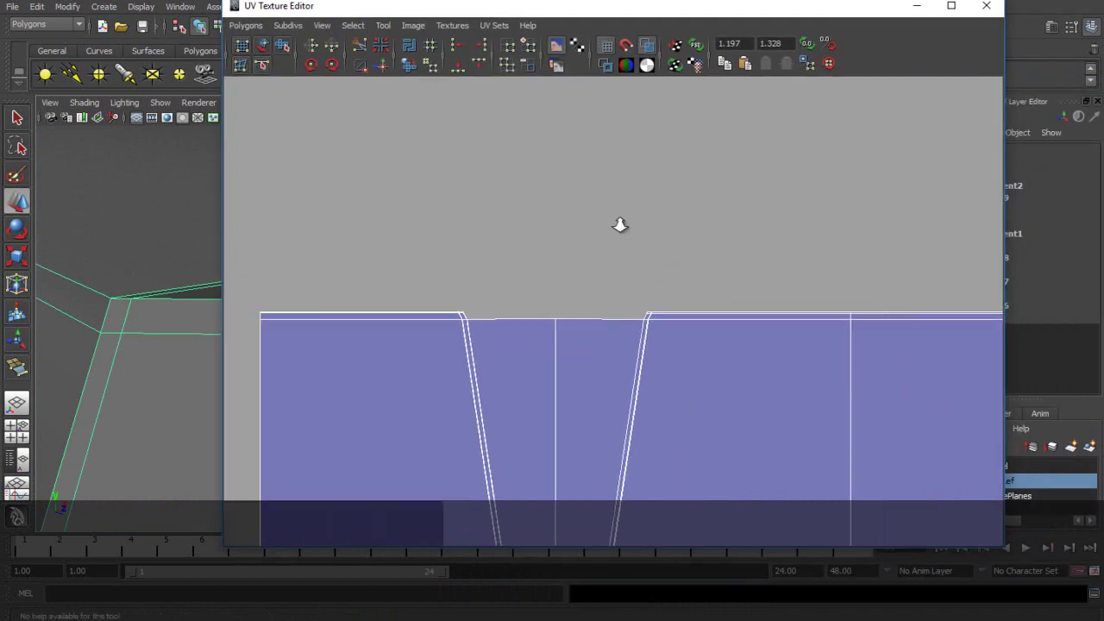
# Select the top-border UVs of the outermost slanted line on the right side of the V-shaped gap.
pyautogui.scroll(-5, 623, 228)
pyautogui.scroll(3, 624, 229)
pyautogui.scroll(3, 674, 348)
pyautogui.keyDown('alt'); pyautogui.moveTo(674, 347); pyautogui.dragTo(643, 264, button='middle'); pyautogui.keyUp('alt')
pyautogui.moveTo(606, 293); pyautogui.dragTo(644, 292, button='right')
pyautogui.scroll(3, 642, 269)
pyautogui.keyDown('alt'); pyautogui.moveTo(602, 238); pyautogui.dragTo(617, 386, button='middle'); pyautogui.keyUp('alt')
pyautogui.scroll(6, 614, 347)
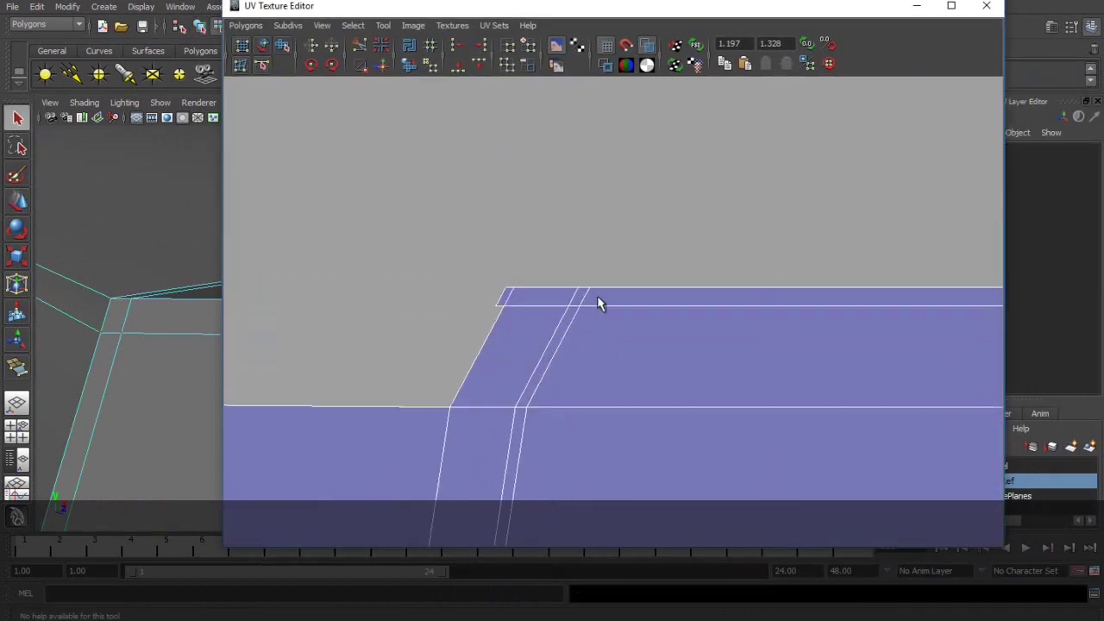
pyautogui.click(588, 290)
pyautogui.keyDown('shift'); pyautogui.click(525, 406); pyautogui.keyUp('shift')
# Extend the selection down this outermost line through the middle row to the bottom border and align it to maximum U.
pyautogui.scroll(-5, 584, 431)
pyautogui.keyDown('alt'); pyautogui.moveTo(584, 431); pyautogui.dragTo(663, 215, button='middle'); pyautogui.keyUp('alt')
pyautogui.scroll(-2, 662, 242)
pyautogui.scroll(-4, 708, 219)
pyautogui.keyDown('alt'); pyautogui.moveTo(667, 402); pyautogui.dragTo(715, 286, button='middle'); pyautogui.keyUp('alt')
pyautogui.scroll(5, 618, 290)
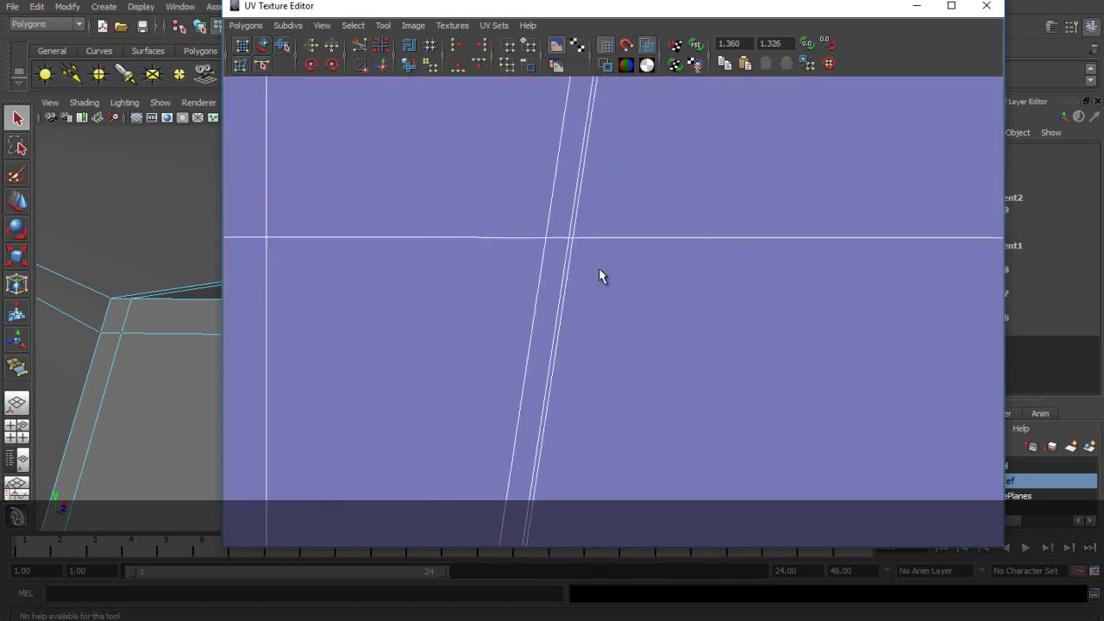
pyautogui.keyDown('shift'); pyautogui.click(576, 239); pyautogui.keyUp('shift')
pyautogui.scroll(-6, 622, 356)
pyautogui.keyDown('alt'); pyautogui.moveTo(651, 429); pyautogui.dragTo(692, 252, button='middle'); pyautogui.keyUp('alt')
pyautogui.scroll(5, 699, 288)
pyautogui.keyDown('alt'); pyautogui.moveTo(639, 395); pyautogui.dragTo(669, 167, button='middle'); pyautogui.keyUp('alt')
pyautogui.scroll(5, 621, 397)
pyautogui.scroll(4, 637, 352)
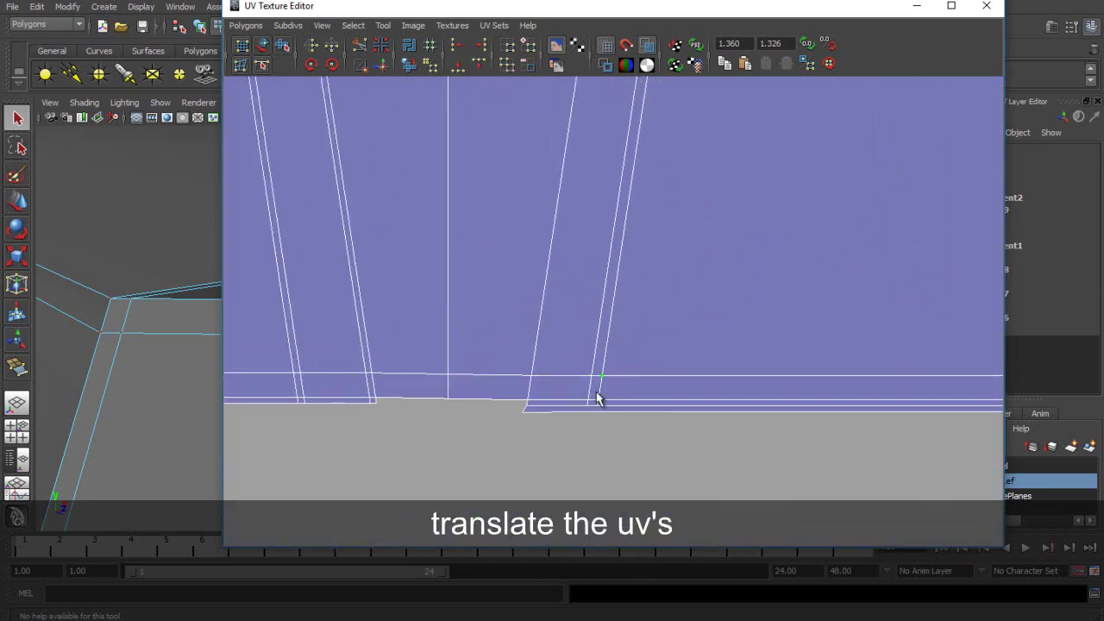
pyautogui.click(480, 45)
# Shift the straightened column slightly along U away from the slanted lines beside it.
pyautogui.scroll(-8, 764, 250)
pyautogui.keyDown('alt'); pyautogui.moveTo(802, 241); pyautogui.dragTo(782, 333, button='middle'); pyautogui.keyUp('alt')
pyautogui.scroll(-3, 782, 284)
pyautogui.keyDown('alt'); pyautogui.moveTo(783, 181); pyautogui.dragTo(765, 277, button='middle'); pyautogui.keyUp('alt')
pyautogui.press('w')
pyautogui.moveTo(750, 200); pyautogui.dragTo(748, 197)
# Select the second slanted line on the V's right side from top to bottom border and align its UVs to maximum U.
pyautogui.keyDown('alt'); pyautogui.moveTo(750, 202); pyautogui.dragTo(739, 203, button='right'); pyautogui.keyUp('alt')
pyautogui.keyDown('alt'); pyautogui.moveTo(729, 210); pyautogui.dragTo(684, 387, button='middle'); pyautogui.keyUp('alt')
pyautogui.scroll(1, 713, 242)
pyautogui.scroll(6, 656, 345)
pyautogui.keyDown('alt'); pyautogui.moveTo(640, 323); pyautogui.dragTo(637, 226, button='middle'); pyautogui.keyUp('alt')
pyautogui.scroll(5, 632, 200)
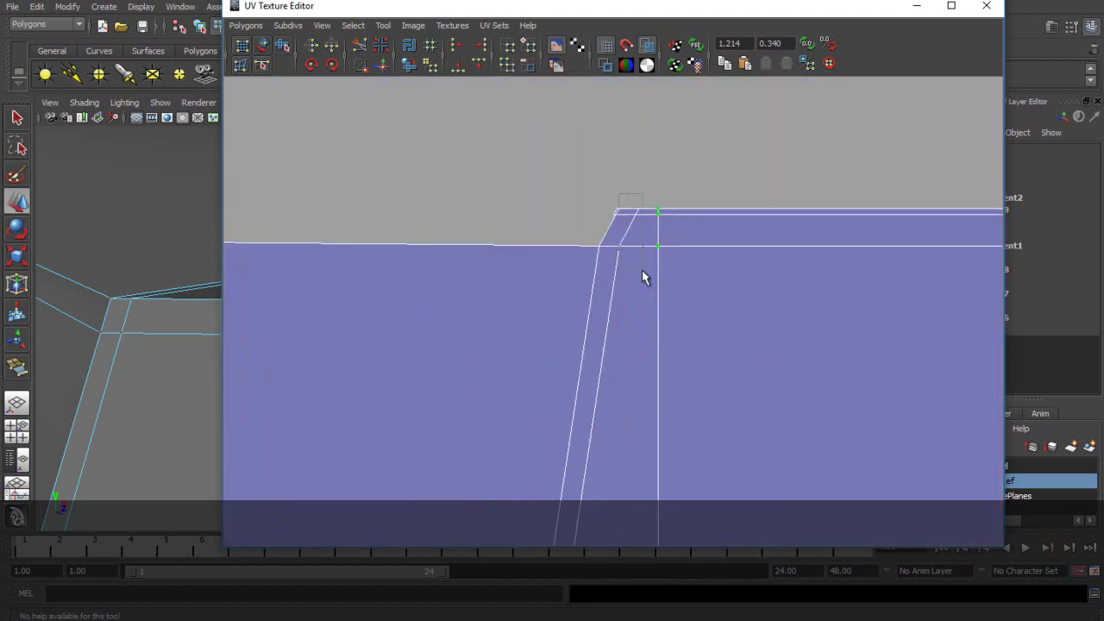
pyautogui.moveTo(635, 256); pyautogui.dragTo(645, 294)
pyautogui.keyDown('alt'); pyautogui.moveTo(631, 225); pyautogui.dragTo(604, 250, button='right'); pyautogui.keyUp('alt')
pyautogui.keyDown('alt'); pyautogui.moveTo(663, 441); pyautogui.dragTo(697, 177, button='middle'); pyautogui.keyUp('alt')
pyautogui.keyDown('alt'); pyautogui.moveTo(617, 423); pyautogui.dragTo(660, 167, button='middle'); pyautogui.keyUp('alt')
pyautogui.keyDown('alt'); pyautogui.moveTo(660, 167); pyautogui.dragTo(592, 419, button='right'); pyautogui.keyUp('alt')
pyautogui.click(480, 47)
# Select the last slanted line on the V's right side down to the bottom border and align its UVs to maximum U.
pyautogui.keyDown('alt'); pyautogui.moveTo(638, 259); pyautogui.dragTo(681, 234, button='right'); pyautogui.keyUp('alt')
pyautogui.keyDown('alt'); pyautogui.moveTo(681, 234); pyautogui.dragTo(680, 298, button='middle'); pyautogui.keyUp('alt')
pyautogui.keyDown('alt'); pyautogui.moveTo(681, 298); pyautogui.dragTo(636, 173, button='right'); pyautogui.keyUp('alt')
pyautogui.moveTo(654, 224); pyautogui.dragTo(654, 226)
pyautogui.keyDown('alt'); pyautogui.keyDown('shift'); pyautogui.moveTo(618, 432); pyautogui.dragTo(618, 178, button='middle'); pyautogui.keyUp('shift'); pyautogui.keyUp('alt')
pyautogui.keyDown('shift'); pyautogui.moveTo(618, 178); pyautogui.dragTo(603, 210); pyautogui.keyUp('shift')
pyautogui.keyDown('shift'); pyautogui.moveTo(566, 449); pyautogui.dragTo(591, 481); pyautogui.keyUp('shift')
pyautogui.click(486, 48)
pyautogui.scroll(-5, 755, 232)
pyautogui.scroll(2, 756, 230)
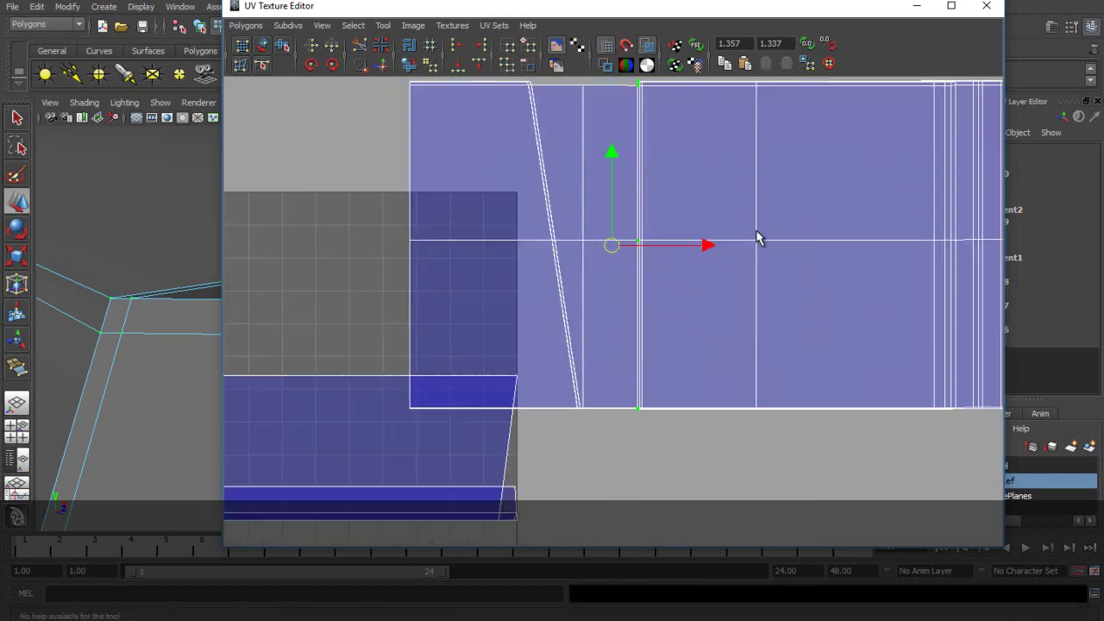
# Select the outermost slanted line on the V's left side at the top border and its middle-row crossing.
pyautogui.scroll(5, 592, 259)
pyautogui.keyDown('alt'); pyautogui.moveTo(544, 158); pyautogui.dragTo(630, 300, button='middle'); pyautogui.keyUp('alt')
pyautogui.scroll(4, 665, 361)
pyautogui.scroll(5, 631, 301)
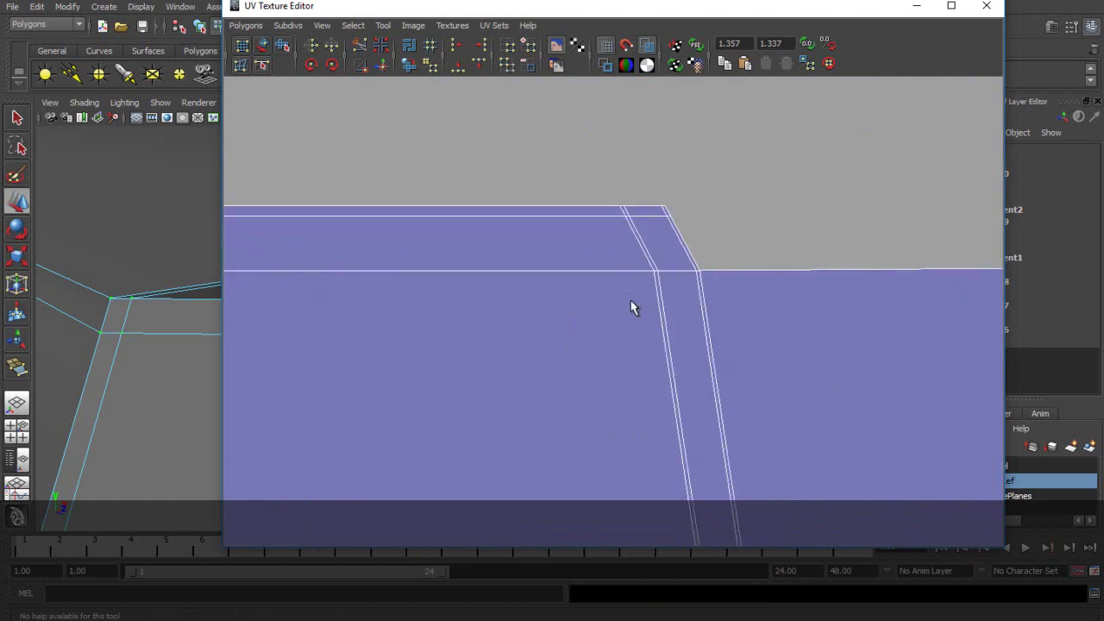
pyautogui.click(621, 197)
pyautogui.keyDown('alt'); pyautogui.moveTo(703, 408); pyautogui.dragTo(621, 359, button='middle'); pyautogui.keyUp('alt')
pyautogui.scroll(-5, 643, 311)
pyautogui.keyDown('alt'); pyautogui.moveTo(643, 311); pyautogui.dragTo(671, 227, button='middle'); pyautogui.keyUp('alt')
pyautogui.scroll(5, 536, 244)
pyautogui.scroll(1, 536, 243)
pyautogui.keyDown('alt'); pyautogui.moveTo(410, 251); pyautogui.dragTo(589, 310, button='middle'); pyautogui.keyUp('alt')
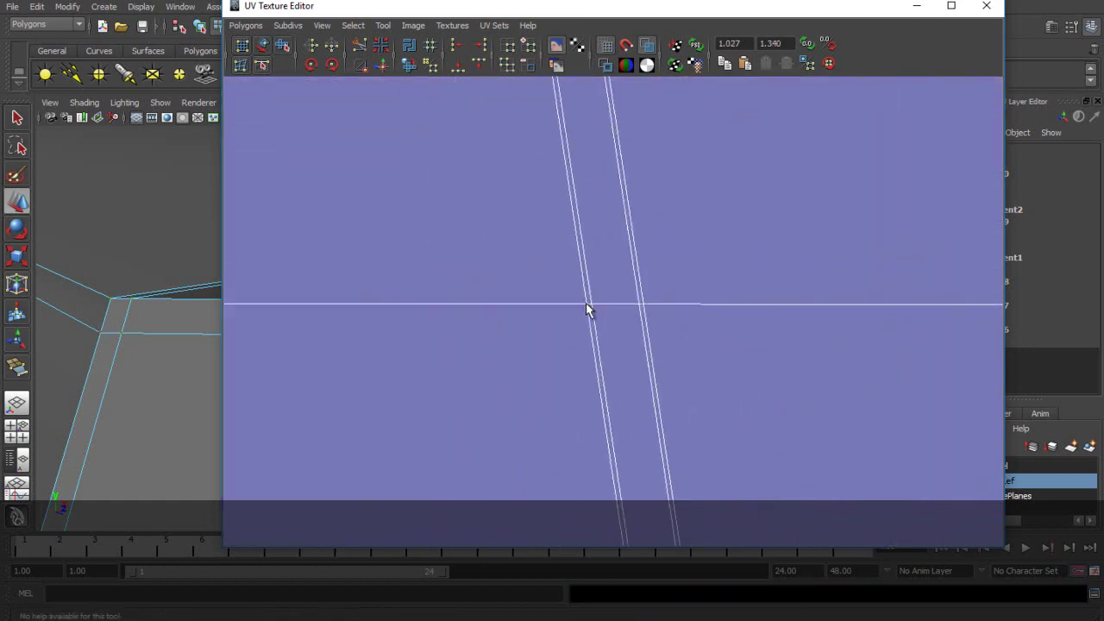
# Extend the left outermost line's selection to the bottom border and align its UVs to the minimum U value.
pyautogui.scroll(-5, 658, 360)
pyautogui.keyDown('alt'); pyautogui.moveTo(677, 419); pyautogui.dragTo(625, 142, button='middle'); pyautogui.keyUp('alt')
pyautogui.keyDown('alt'); pyautogui.moveTo(664, 385); pyautogui.dragTo(625, 82, button='middle'); pyautogui.keyUp('alt')
pyautogui.keyDown('alt'); pyautogui.moveTo(660, 529); pyautogui.dragTo(640, 228, button='middle'); pyautogui.keyUp('alt')
pyautogui.scroll(5, 660, 250)
pyautogui.keyDown('alt'); pyautogui.moveTo(688, 267); pyautogui.dragTo(590, 130, button='middle'); pyautogui.keyUp('alt')
pyautogui.scroll(4, 597, 238)
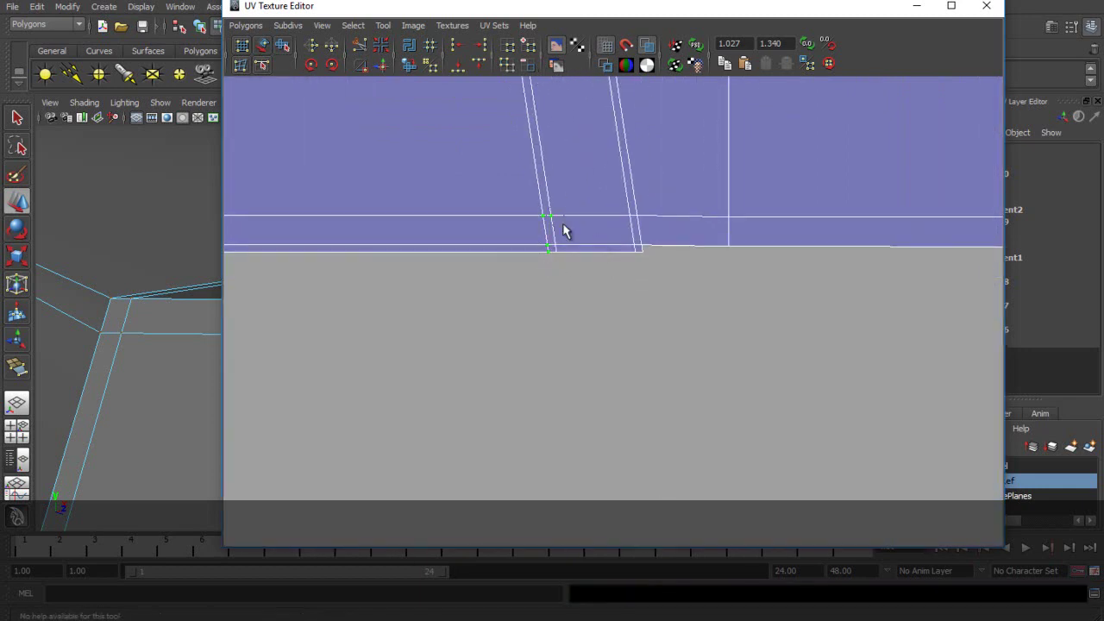
pyautogui.scroll(-3, 650, 289)
pyautogui.scroll(-5, 648, 283)
pyautogui.keyDown('alt'); pyautogui.moveTo(620, 220); pyautogui.dragTo(607, 431, button='middle'); pyautogui.keyUp('alt')
pyautogui.scroll(-4, 570, 295)
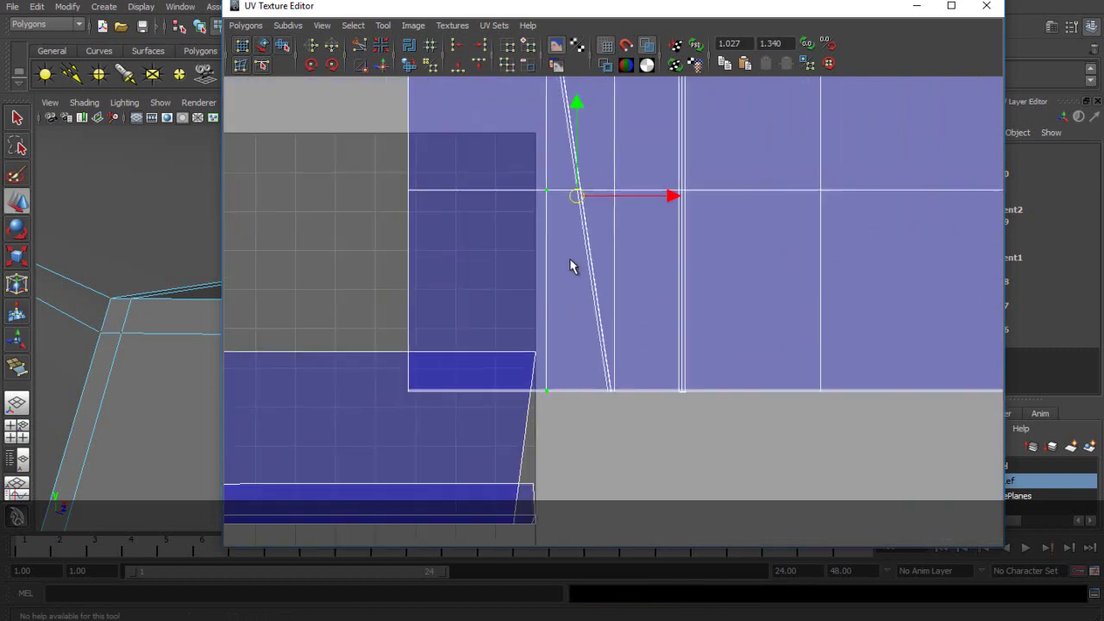
# Select the next slanted line's UVs at the top border on the V's left side.
pyautogui.keyDown('alt'); pyautogui.moveTo(614, 195); pyautogui.dragTo(595, 444, button='middle'); pyautogui.keyUp('alt')
pyautogui.scroll(4, 594, 444)
pyautogui.keyDown('alt'); pyautogui.moveTo(483, 145); pyautogui.dragTo(657, 299, button='middle'); pyautogui.keyUp('alt')
pyautogui.scroll(5, 577, 271)
pyautogui.scroll(3, 626, 247)
pyautogui.click(625, 241)
pyautogui.moveTo(491, 189); pyautogui.dragTo(549, 289)
pyautogui.scroll(-4, 556, 338)
# Extend this slanted line's selection down to the bottom border and align its UVs to the minimum U value.
pyautogui.keyDown('alt'); pyautogui.moveTo(643, 457); pyautogui.dragTo(644, 186, button='middle'); pyautogui.keyUp('alt')
pyautogui.keyDown('alt'); pyautogui.moveTo(678, 517); pyautogui.dragTo(663, 172, button='middle'); pyautogui.keyUp('alt')
pyautogui.keyDown('alt'); pyautogui.moveTo(699, 453); pyautogui.dragTo(613, 186, button='middle'); pyautogui.keyUp('alt')
pyautogui.keyDown('alt'); pyautogui.moveTo(522, 433); pyautogui.dragTo(451, 172, button='middle'); pyautogui.keyUp('alt')
pyautogui.scroll(-4, 583, 298)
pyautogui.keyDown('alt'); pyautogui.moveTo(647, 440); pyautogui.dragTo(558, 190, button='middle'); pyautogui.keyUp('alt')
pyautogui.keyDown('alt'); pyautogui.moveTo(567, 446); pyautogui.dragTo(559, 108, button='middle'); pyautogui.keyUp('alt')
pyautogui.moveTo(556, 441); pyautogui.dragTo(580, 483)
pyautogui.click(456, 44)
# Move the newly straightened column slightly along positive U to leave a narrow gap from its neighbour.
pyautogui.scroll(-9, 566, 233)
pyautogui.keyDown('alt'); pyautogui.moveTo(649, 200); pyautogui.dragTo(634, 364, button='middle'); pyautogui.keyUp('alt')
pyautogui.scroll(1, 629, 350)
pyautogui.press('w')
pyautogui.moveTo(602, 314); pyautogui.dragTo(606, 314)
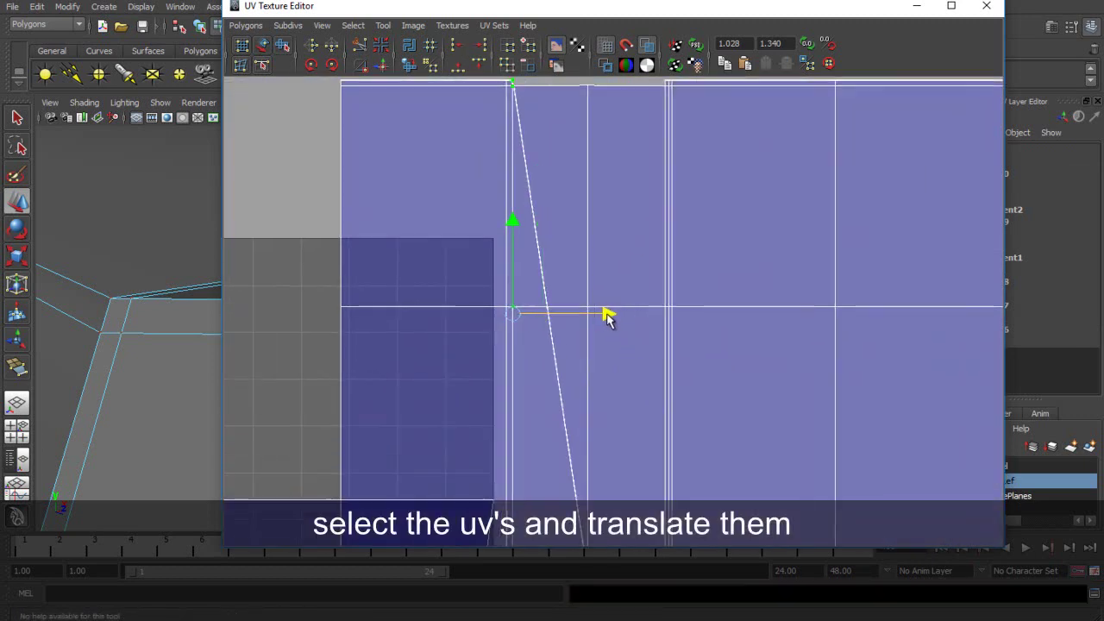
# Try to move the bevel corner UVs above the remaining slanted lines outward along U.
pyautogui.keyDown('alt'); pyautogui.moveTo(589, 227); pyautogui.dragTo(670, 435, button='middle'); pyautogui.keyUp('alt')
pyautogui.scroll(8, 630, 362)
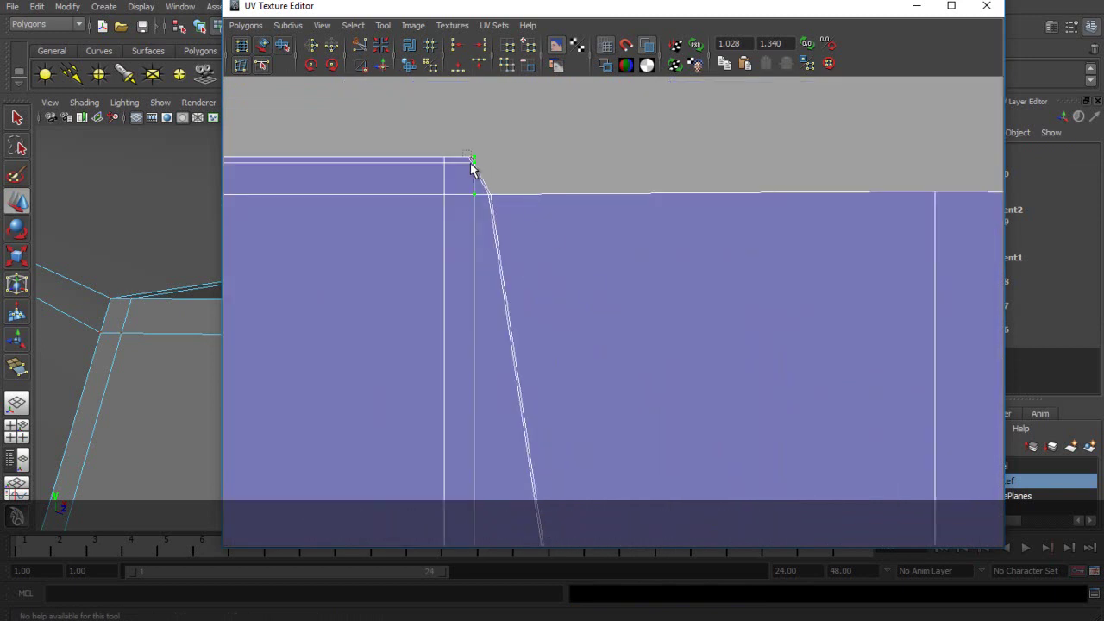
pyautogui.moveTo(464, 150); pyautogui.dragTo(484, 168)
pyautogui.keyDown('alt'); pyautogui.moveTo(589, 196); pyautogui.dragTo(667, 288, button='middle'); pyautogui.keyUp('alt')
pyautogui.scroll(3, 673, 292)
pyautogui.click(494, 193)
pyautogui.click(495, 195)
pyautogui.moveTo(473, 179); pyautogui.dragTo(496, 201)
pyautogui.moveTo(565, 192); pyautogui.dragTo(593, 197)
pyautogui.hotkey('ctrl', 'z')
# Pull the two outer UVs of the top border's bevel corner outward along U, away from the straightened columns.
pyautogui.keyDown('alt'); pyautogui.moveTo(603, 214); pyautogui.dragTo(685, 335, button='middle'); pyautogui.keyUp('alt')
pyautogui.scroll(5, 685, 334)
pyautogui.click(539, 301)
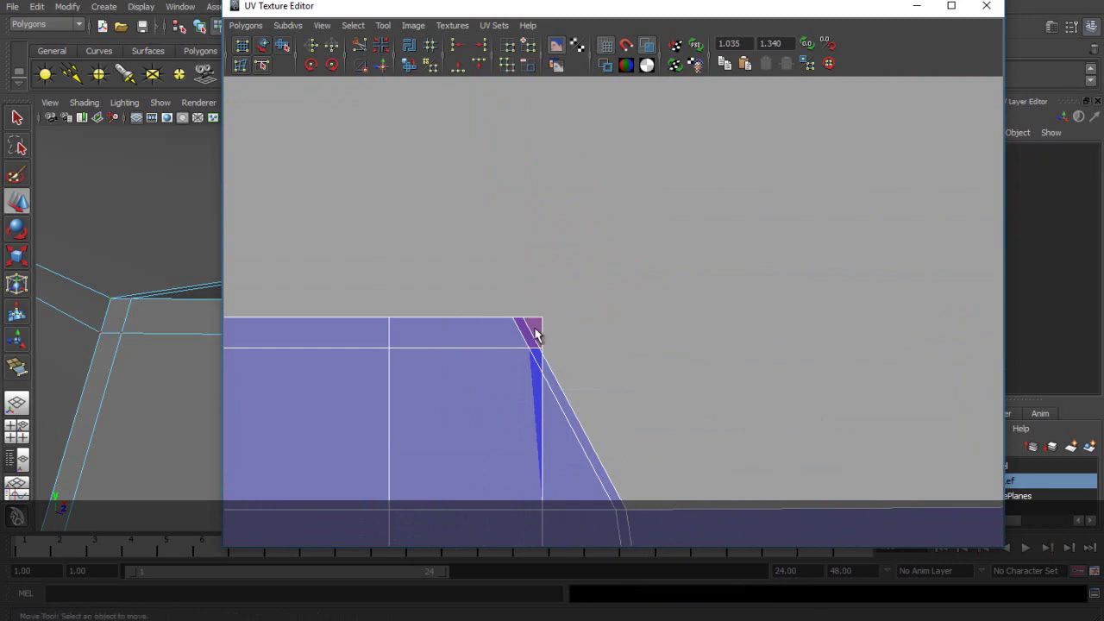
pyautogui.click(526, 316)
pyautogui.moveTo(538, 318); pyautogui.dragTo(617, 318)
pyautogui.click(543, 349)
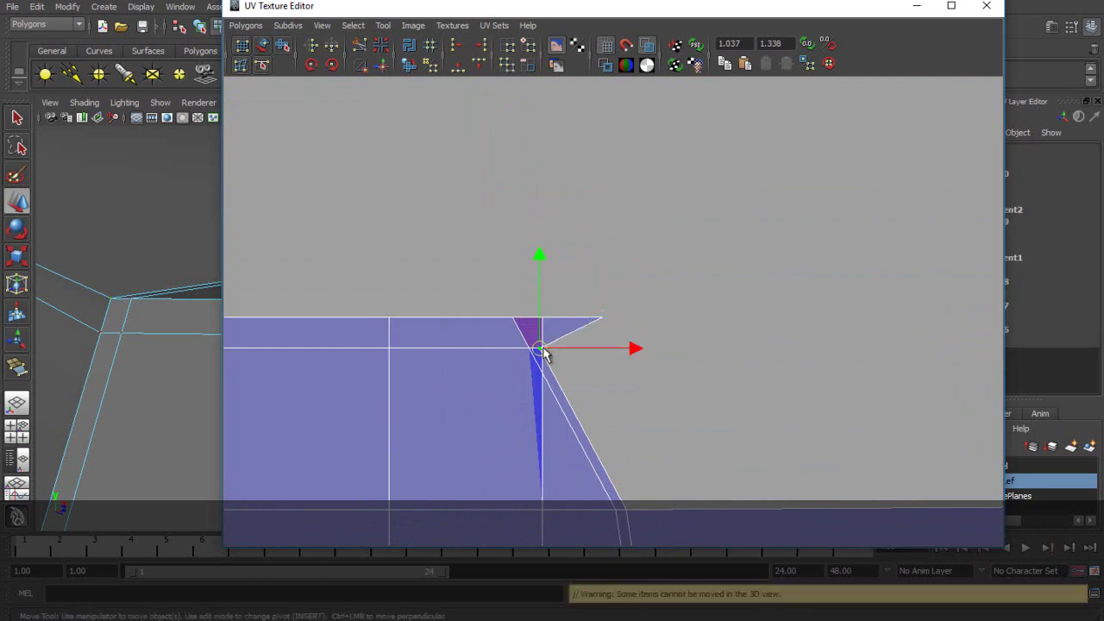
pyautogui.moveTo(548, 351); pyautogui.dragTo(622, 352)
# Move the bevel corner's two inner UVs outward along U to clear the overlapping faces.
pyautogui.click(530, 347)
pyautogui.moveTo(529, 348); pyautogui.dragTo(567, 347)
pyautogui.click(542, 350)
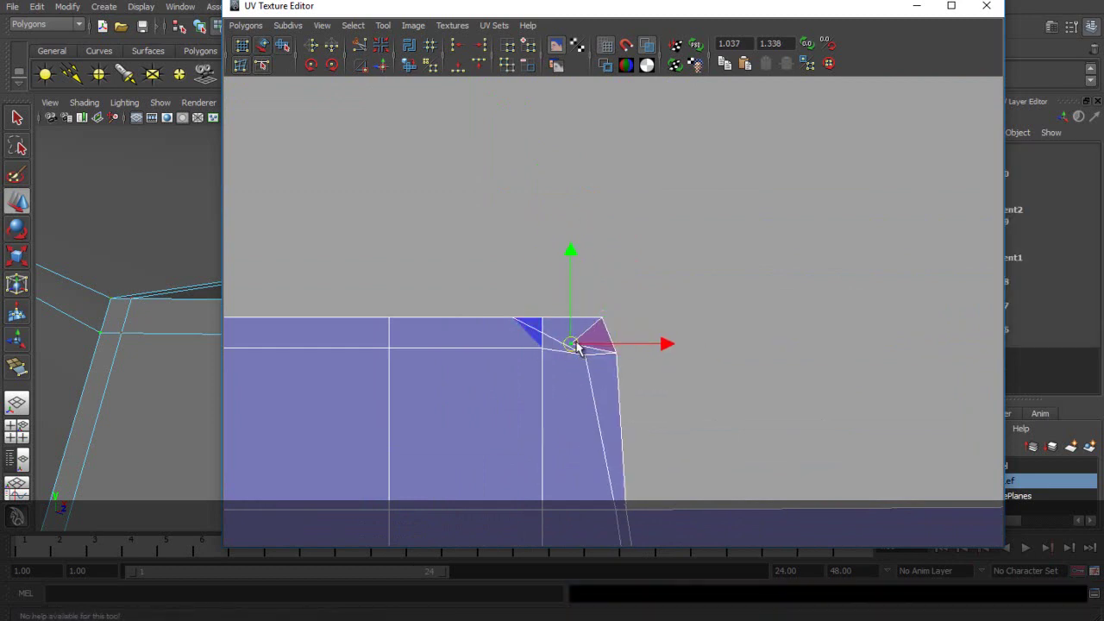
pyautogui.click(515, 319)
pyautogui.moveTo(516, 320); pyautogui.dragTo(578, 319)
# Try to shift a bevel corner UV back toward the straightened columns.
pyautogui.keyDown('alt'); pyautogui.moveTo(629, 355); pyautogui.dragTo(589, 263, button='middle'); pyautogui.keyUp('alt')
pyautogui.scroll(1, 589, 263)
pyautogui.click(572, 255)
pyautogui.moveTo(583, 263); pyautogui.dragTo(556, 264)
pyautogui.hotkey('ctrl', 'z')
# Spread the bevel corner's upper UVs upward so the stacked border rows separate and meet its outer edge.
pyautogui.scroll(-2, 592, 349)
pyautogui.click(570, 262)
pyautogui.scroll(-6, 469, 274)
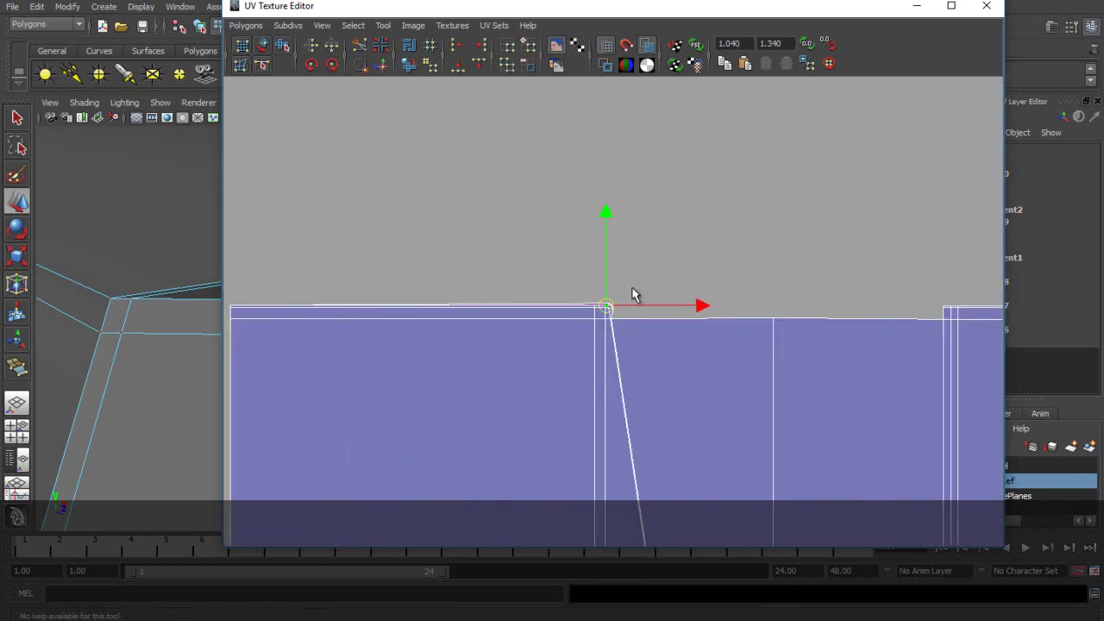
pyautogui.keyDown('alt'); pyautogui.moveTo(488, 294); pyautogui.dragTo(630, 295, button='right'); pyautogui.keyUp('alt')
pyautogui.click(483, 218)
pyautogui.moveTo(494, 216); pyautogui.dragTo(498, 198)
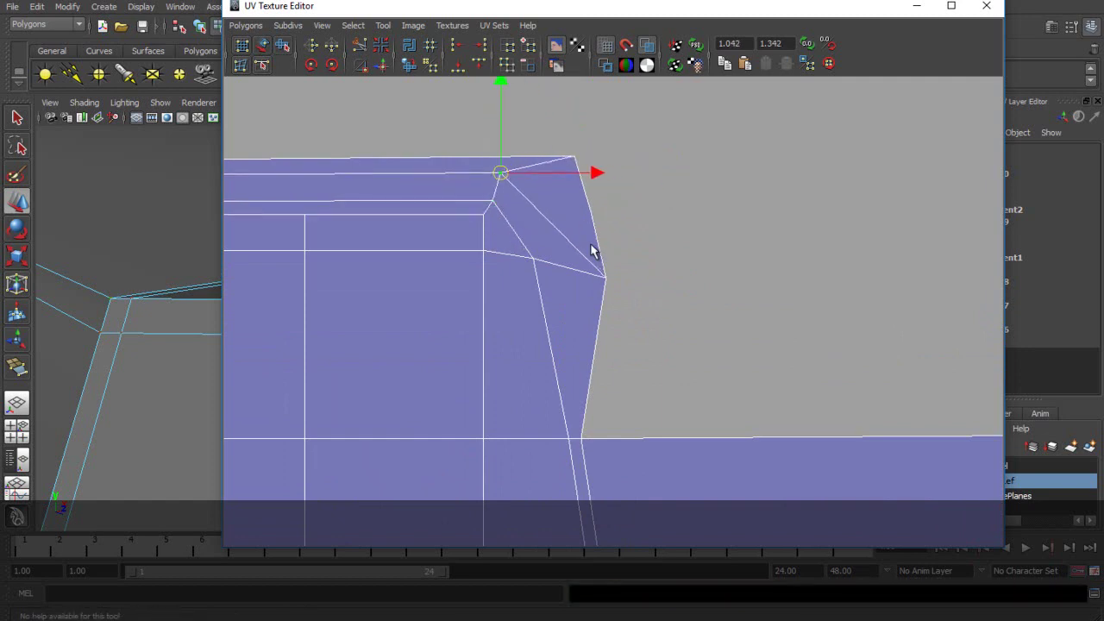
pyautogui.moveTo(609, 273); pyautogui.dragTo(583, 196)
pyautogui.click(578, 157)
pyautogui.moveTo(577, 157); pyautogui.dragTo(522, 139)
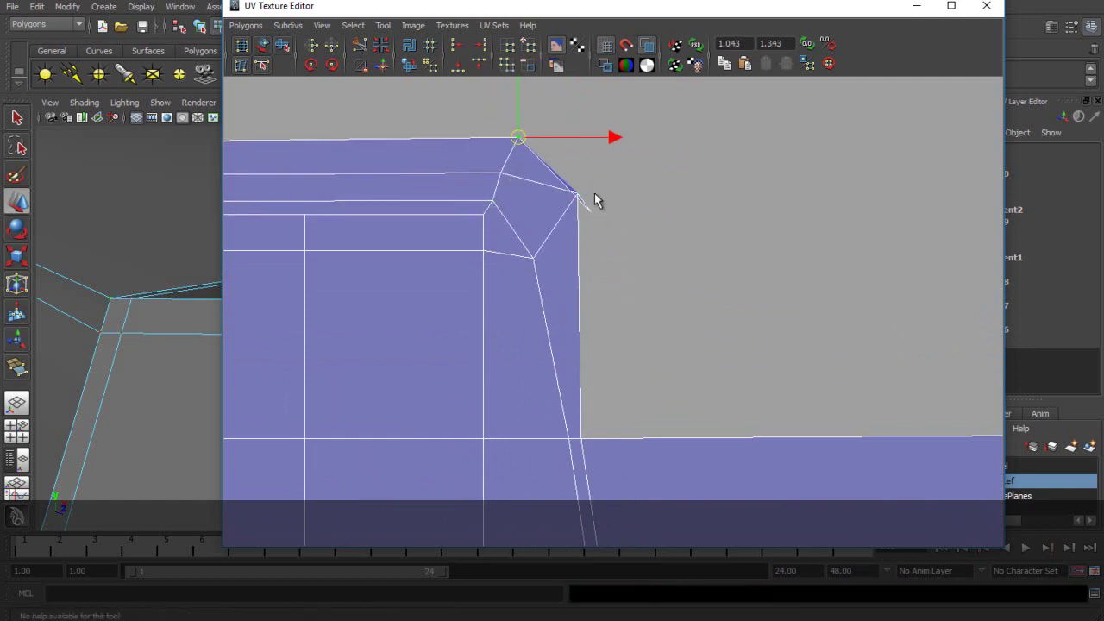
# Adjust the two inner UVs of the bevel corner to even out its small faces.
pyautogui.click(494, 201)
pyautogui.moveTo(500, 199); pyautogui.dragTo(495, 198)
pyautogui.click(534, 258)
pyautogui.moveTo(535, 259); pyautogui.dragTo(542, 242)
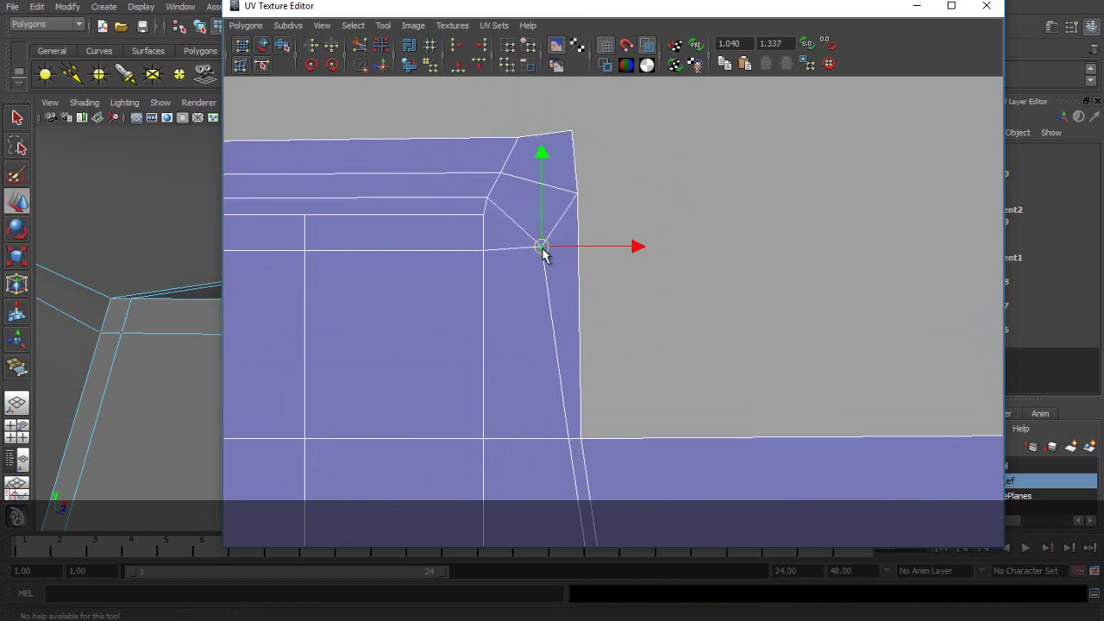
# Select the inner of the two remaining slanted lines at the top border and its middle-row crossing.
pyautogui.scroll(-3, 639, 365)
pyautogui.keyDown('alt'); pyautogui.moveTo(667, 408); pyautogui.dragTo(643, 190, button='middle'); pyautogui.keyUp('alt')
pyautogui.scroll(-3, 662, 332)
pyautogui.click(590, 239)
pyautogui.scroll(3, 650, 109)
pyautogui.scroll(-3, 734, 486)
pyautogui.scroll(3, 678, 294)
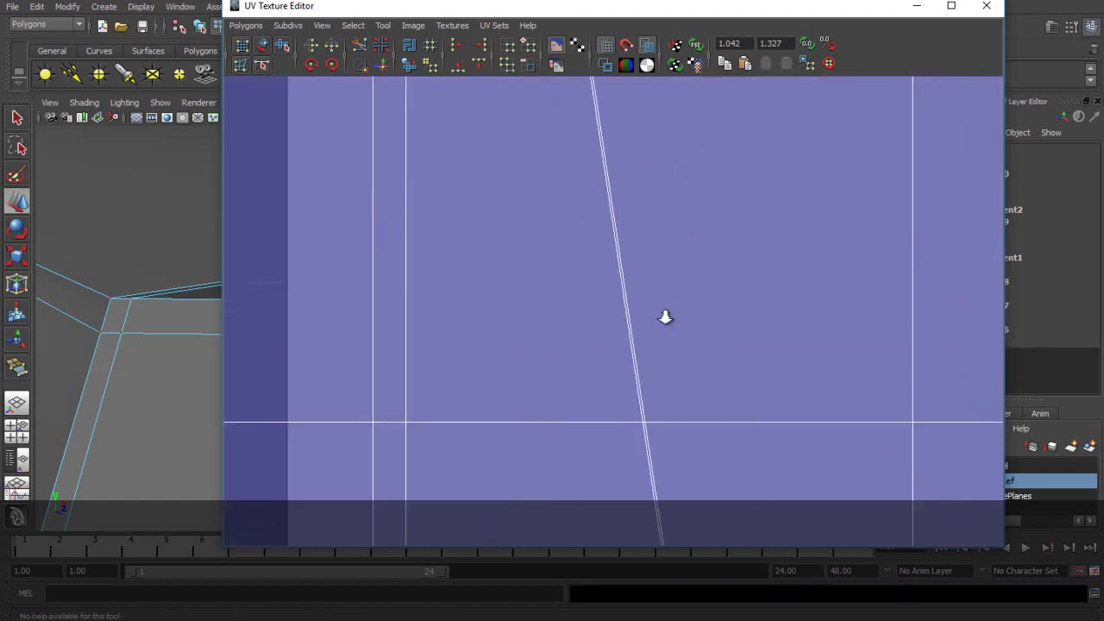
pyautogui.scroll(3, 678, 293)
pyautogui.keyDown('alt'); pyautogui.moveTo(716, 449); pyautogui.dragTo(605, 71, button='middle'); pyautogui.keyUp('alt')
pyautogui.scroll(-5, 646, 267)
pyautogui.keyDown('alt'); pyautogui.moveTo(731, 463); pyautogui.dragTo(702, 299, button='middle'); pyautogui.keyUp('alt')
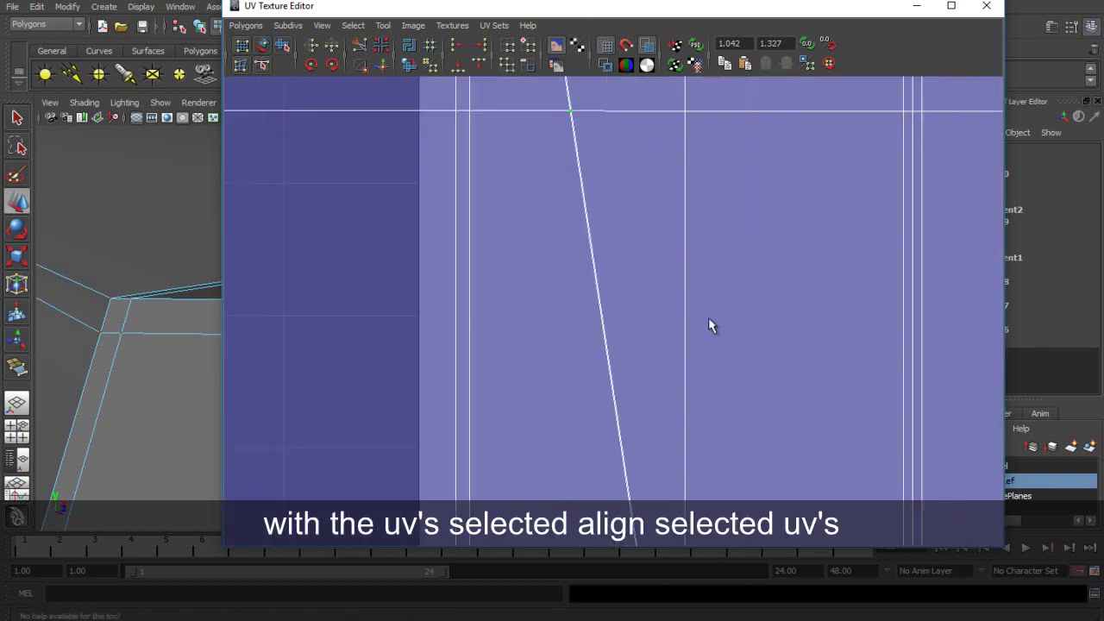
# Extend the inner slanted line's selection to the bottom border and align its UVs to the minimum U value.
pyautogui.scroll(-2, 701, 298)
pyautogui.keyDown('alt'); pyautogui.moveTo(720, 423); pyautogui.dragTo(637, 221, button='middle'); pyautogui.keyUp('alt')
pyautogui.scroll(3, 566, 273)
pyautogui.keyDown('alt'); pyautogui.moveTo(510, 247); pyautogui.dragTo(620, 288, button='middle'); pyautogui.keyUp('alt')
pyautogui.scroll(3, 613, 297)
pyautogui.keyDown('alt'); pyautogui.moveTo(579, 377); pyautogui.dragTo(591, 332, button='middle'); pyautogui.keyUp('alt')
pyautogui.scroll(3, 593, 334)
pyautogui.moveTo(535, 333); pyautogui.dragTo(554, 388)
pyautogui.click(453, 40)
# Shift the straightened inner column slightly along positive U to space it from the previous column.
pyautogui.scroll(-8, 599, 219)
pyautogui.keyDown('alt'); pyautogui.moveTo(633, 226); pyautogui.dragTo(666, 449, button='middle'); pyautogui.keyUp('alt')
pyautogui.scroll(-2, 669, 389)
pyautogui.moveTo(633, 156); pyautogui.dragTo(640, 157)
# Align the last slanted line on the V's left side to maximum U and move it back beside the neighbouring column.
pyautogui.keyDown('alt'); pyautogui.moveTo(641, 163); pyautogui.dragTo(656, 403, button='middle'); pyautogui.keyUp('alt')
pyautogui.keyDown('alt'); pyautogui.moveTo(545, 328); pyautogui.dragTo(561, 433, button='middle'); pyautogui.keyUp('alt')
pyautogui.scroll(5, 553, 188)
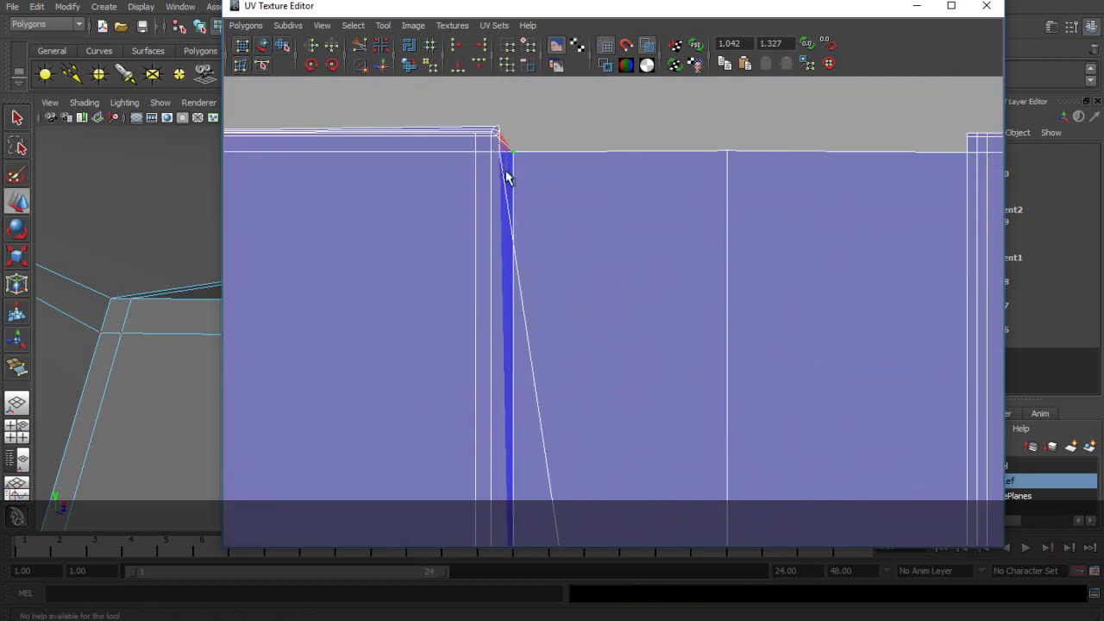
pyautogui.moveTo(505, 166); pyautogui.dragTo(508, 171)
pyautogui.keyDown('alt'); pyautogui.moveTo(603, 462); pyautogui.dragTo(602, 97, button='middle'); pyautogui.keyUp('alt')
pyautogui.scroll(-4, 617, 328)
pyautogui.keyDown('alt'); pyautogui.moveTo(624, 348); pyautogui.dragTo(598, 52, button='middle'); pyautogui.keyUp('alt')
pyautogui.moveTo(639, 514); pyautogui.dragTo(642, 512)
pyautogui.click(480, 46)
pyautogui.keyDown('alt'); pyautogui.moveTo(694, 152); pyautogui.dragTo(717, 559, button='middle'); pyautogui.keyUp('alt')
pyautogui.moveTo(713, 528); pyautogui.dragTo(597, 487)
# Select the top border UV at the bevel corner beside the V's left side.
pyautogui.keyDown('alt'); pyautogui.moveTo(645, 168); pyautogui.dragTo(684, 319, button='middle'); pyautogui.keyUp('alt')
pyautogui.scroll(6, 662, 289)
pyautogui.keyDown('alt'); pyautogui.moveTo(660, 278); pyautogui.dragTo(1009, 338, button='middle'); pyautogui.keyUp('alt')
pyautogui.scroll(-3, 776, 274)
pyautogui.keyDown('alt'); pyautogui.moveTo(613, 271); pyautogui.dragTo(561, 292, button='middle'); pyautogui.keyUp('alt')
pyautogui.scroll(5, 634, 286)
pyautogui.moveTo(809, 269); pyautogui.dragTo(812, 274)
pyautogui.scroll(-3, 610, 264)
pyautogui.keyDown('alt'); pyautogui.moveTo(611, 264); pyautogui.dragTo(837, 278, button='middle'); pyautogui.keyUp('alt')
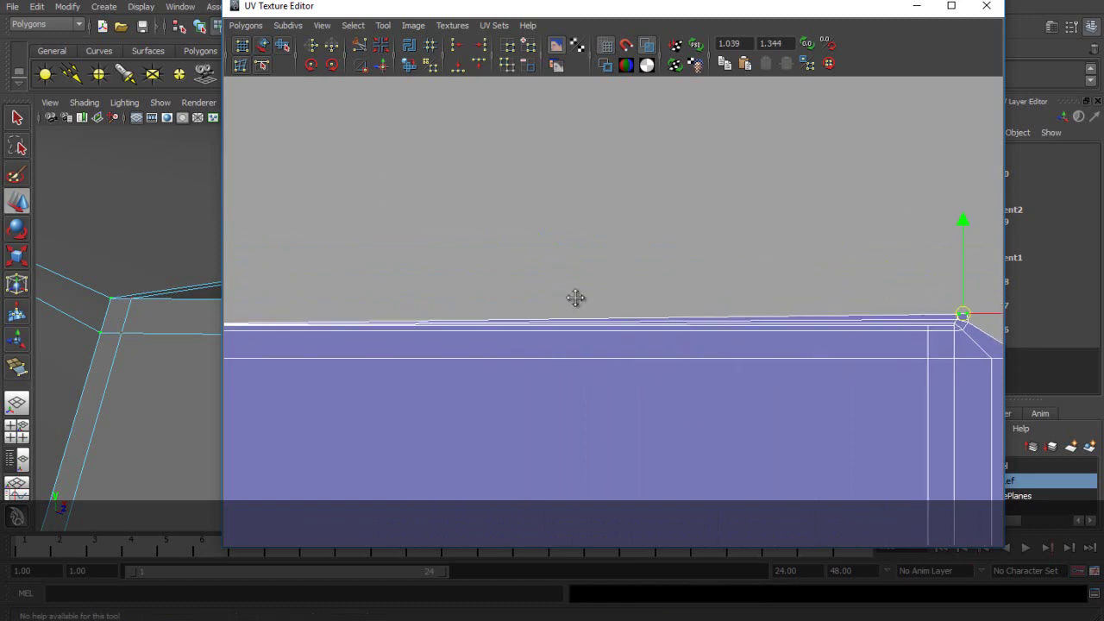
# Move the topmost UV at the left end of the top border upward.
pyautogui.keyDown('alt'); pyautogui.moveTo(460, 287); pyautogui.dragTo(987, 309, button='middle'); pyautogui.keyUp('alt')
pyautogui.scroll(4, 510, 290)
pyautogui.keyDown('alt'); pyautogui.moveTo(508, 289); pyautogui.dragTo(539, 236, button='middle'); pyautogui.keyUp('alt')
pyautogui.scroll(4, 487, 284)
pyautogui.keyDown('alt'); pyautogui.moveTo(404, 305); pyautogui.dragTo(628, 268, button='middle'); pyautogui.keyUp('alt')
pyautogui.scroll(2, 518, 297)
pyautogui.click(388, 328)
pyautogui.moveTo(387, 259); pyautogui.dragTo(389, 244)
# Separate the remaining stacked UVs at the top border's left end upward into distinct rows.
pyautogui.click(386, 334)
pyautogui.moveTo(385, 335); pyautogui.dragTo(394, 300)
pyautogui.click(386, 334)
pyautogui.scroll(3, 549, 278)
pyautogui.keyDown('alt'); pyautogui.moveTo(436, 306); pyautogui.dragTo(522, 296, button='middle'); pyautogui.keyUp('alt')
pyautogui.scroll(2, 520, 297)
pyautogui.click(318, 337)
pyautogui.moveTo(318, 337); pyautogui.dragTo(286, 276)
pyautogui.click(318, 338)
pyautogui.moveTo(319, 338); pyautogui.dragTo(440, 145)
# Align the separated UVs at the top border's left end to the minimum U value and clear the selection.
pyautogui.click(288, 275)
pyautogui.click(287, 243)
pyautogui.click(456, 45)
pyautogui.click(471, 169)
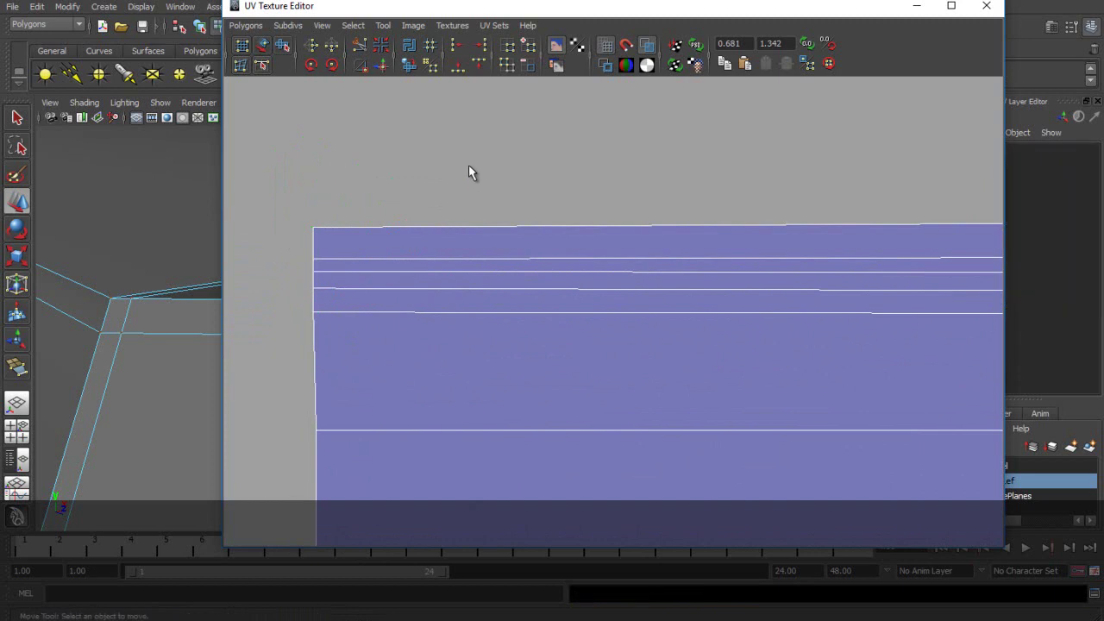
# Select the whole left edge column of the large UV shell and align it to the minimum U value.
pyautogui.scroll(-10, 461, 227)
pyautogui.scroll(-6, 575, 278)
pyautogui.keyDown('alt'); pyautogui.moveTo(575, 278); pyautogui.dragTo(481, 251, button='middle'); pyautogui.keyUp('alt')
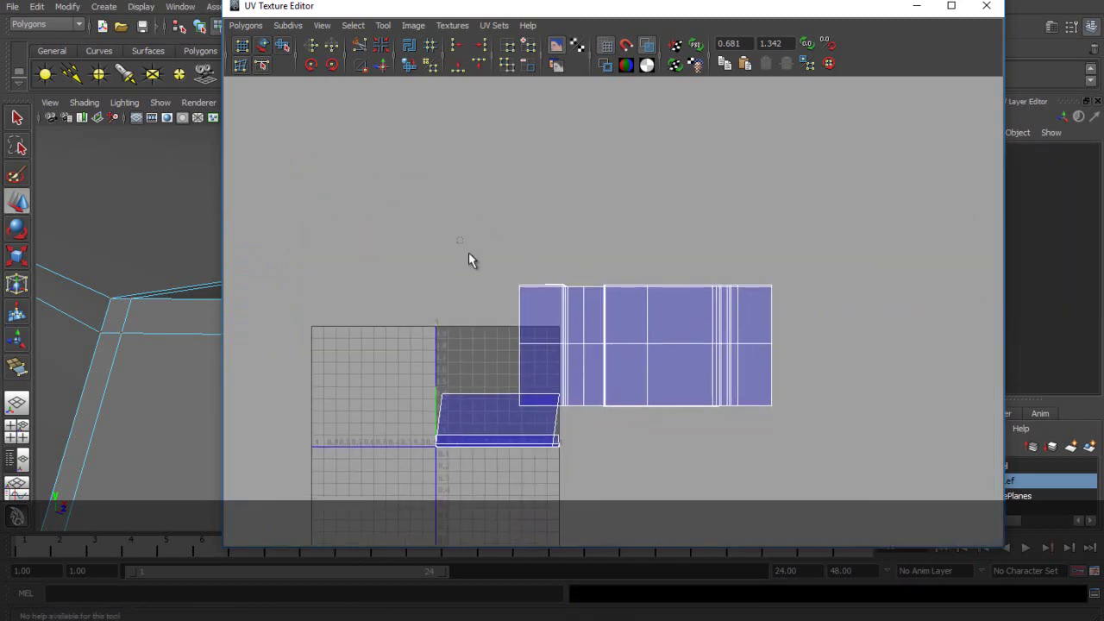
pyautogui.moveTo(456, 235); pyautogui.dragTo(530, 415)
pyautogui.click(456, 47)
# Select the topmost border UV at the bevel corner with the Select tool.
pyautogui.press('q')
pyautogui.scroll(8, 642, 283)
pyautogui.keyDown('alt'); pyautogui.moveTo(442, 233); pyautogui.dragTo(802, 358, button='middle'); pyautogui.keyUp('alt')
pyautogui.scroll(4, 747, 259)
pyautogui.keyDown('alt'); pyautogui.moveTo(746, 203); pyautogui.dragTo(595, 265, button='middle'); pyautogui.keyUp('alt')
pyautogui.scroll(4, 673, 269)
pyautogui.moveTo(697, 302); pyautogui.dragTo(700, 303)
# Add the top border's left-end UV to the selection and align the row to the maximum V value.
pyautogui.keyDown('alt'); pyautogui.moveTo(561, 287); pyautogui.dragTo(882, 307, button='middle'); pyautogui.keyUp('alt')
pyautogui.scroll(-3, 540, 306)
pyautogui.scroll(5, 540, 305)
pyautogui.keyDown('alt'); pyautogui.moveTo(540, 305); pyautogui.dragTo(838, 258, button='middle'); pyautogui.keyUp('alt')
pyautogui.scroll(4, 606, 269)
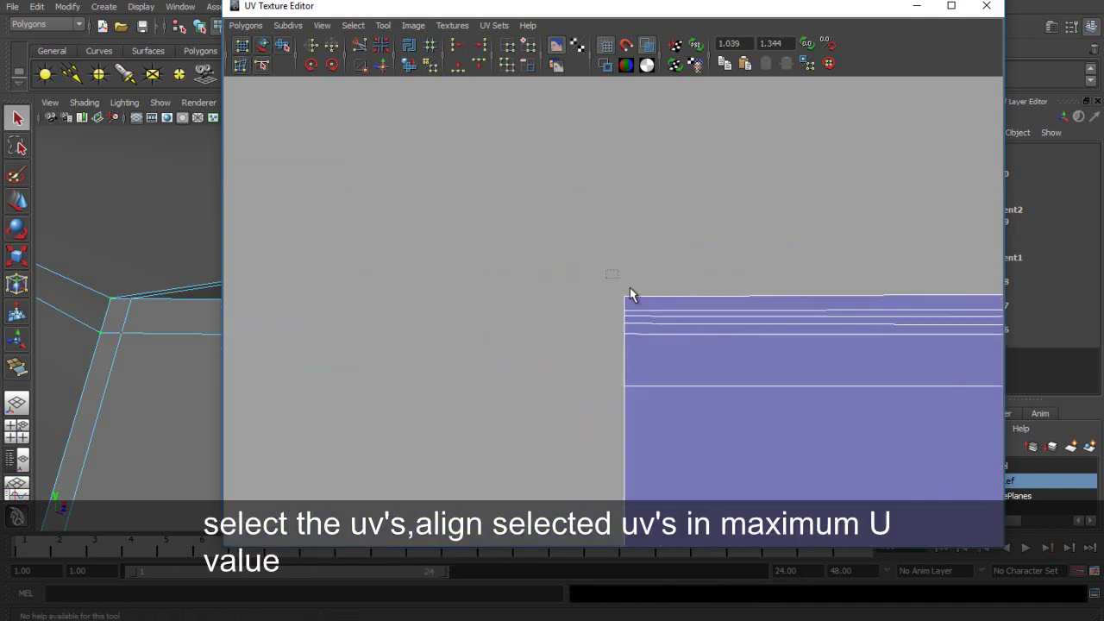
pyautogui.click(480, 65)
# Select the UVs at both ends of the second row below the top border and align them in V.
pyautogui.scroll(-7, 770, 241)
pyautogui.keyDown('alt'); pyautogui.moveTo(687, 264); pyautogui.dragTo(609, 252, button='middle'); pyautogui.keyUp('alt')
pyautogui.scroll(3, 639, 276)
pyautogui.scroll(1, 639, 276)
pyautogui.keyDown('alt'); pyautogui.moveTo(446, 277); pyautogui.dragTo(625, 331, button='middle'); pyautogui.keyUp('alt')
pyautogui.scroll(3, 625, 330)
pyautogui.moveTo(505, 328); pyautogui.dragTo(529, 342)
pyautogui.scroll(-8, 851, 322)
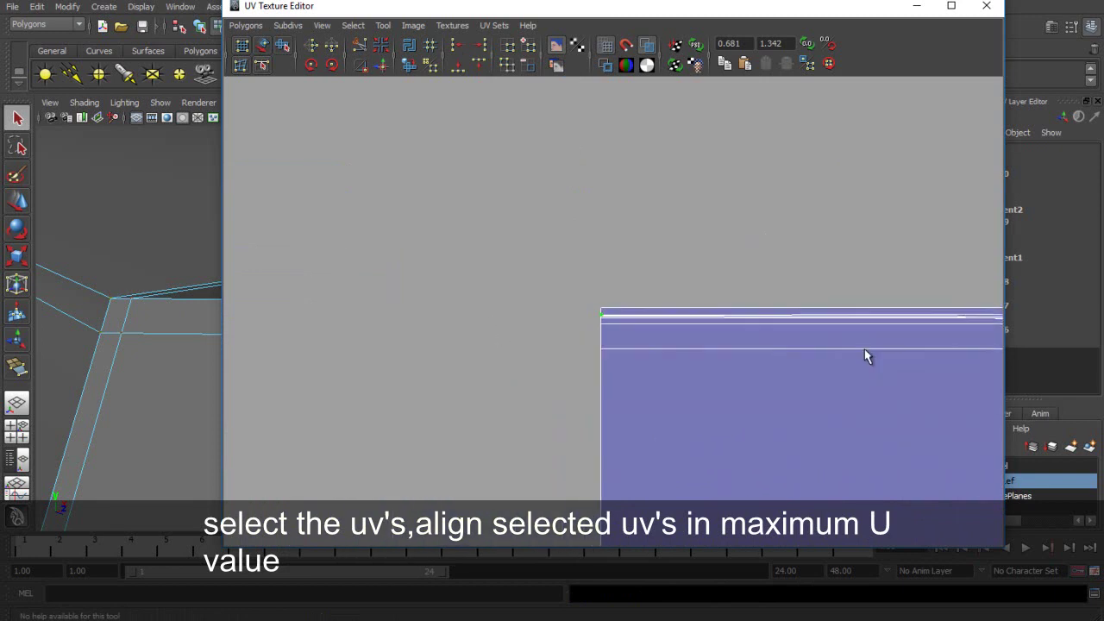
pyautogui.keyDown('alt'); pyautogui.moveTo(852, 355); pyautogui.dragTo(280, 334, button='middle'); pyautogui.keyUp('alt')
pyautogui.keyDown('alt'); pyautogui.moveTo(279, 334); pyautogui.dragTo(653, 309, button='right'); pyautogui.keyUp('alt')
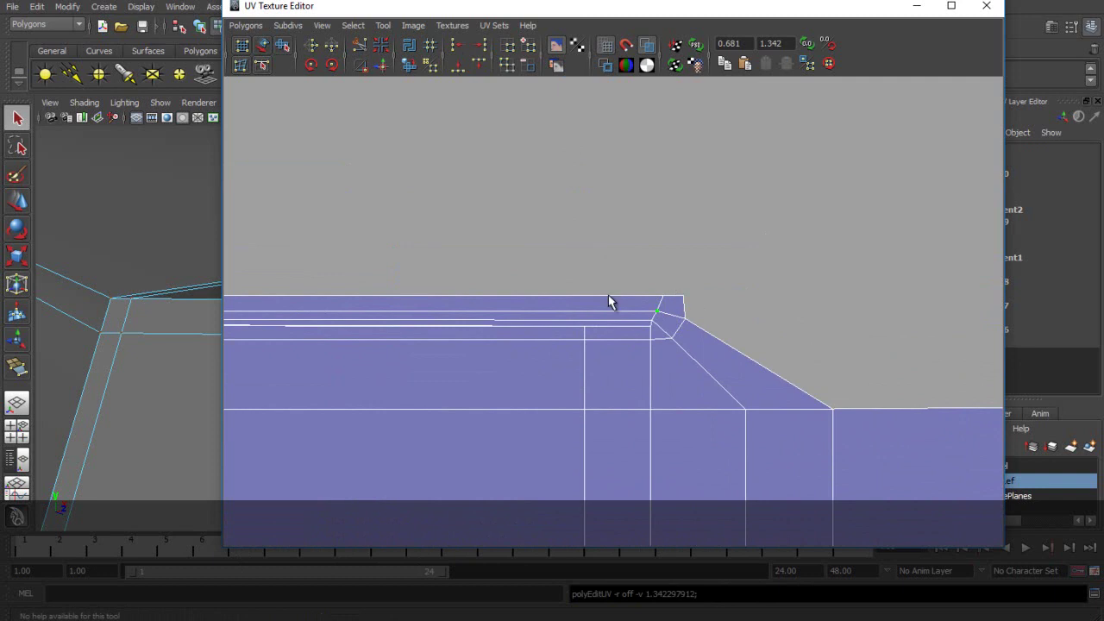
# Nudge the selected row-end UVs below the top border slightly in V with the Move tool.
pyautogui.press('w')
pyautogui.scroll(-9, 607, 279)
pyautogui.keyDown('alt'); pyautogui.moveTo(480, 259); pyautogui.dragTo(523, 270, button='middle'); pyautogui.keyUp('alt')
pyautogui.scroll(3, 507, 263)
pyautogui.moveTo(420, 233); pyautogui.dragTo(420, 230)
pyautogui.scroll(8, 698, 258)
pyautogui.scroll(1, 905, 385)
# Reposition the top border UV and pull the inner bevel UV away from the corner to loosen the bunched points.
pyautogui.keyDown('alt'); pyautogui.moveTo(904, 385); pyautogui.dragTo(615, 298, button='middle'); pyautogui.keyUp('alt')
pyautogui.scroll(2, 807, 261)
pyautogui.scroll(4, 739, 291)
pyautogui.click(723, 279)
pyautogui.moveTo(723, 279); pyautogui.dragTo(704, 286)
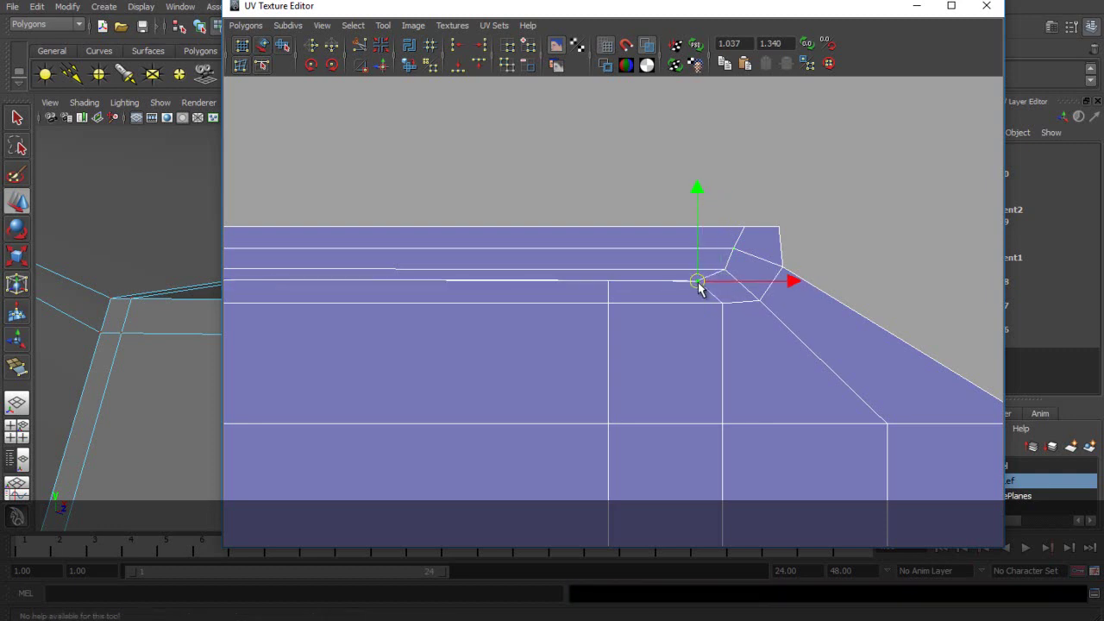
pyautogui.click(734, 225)
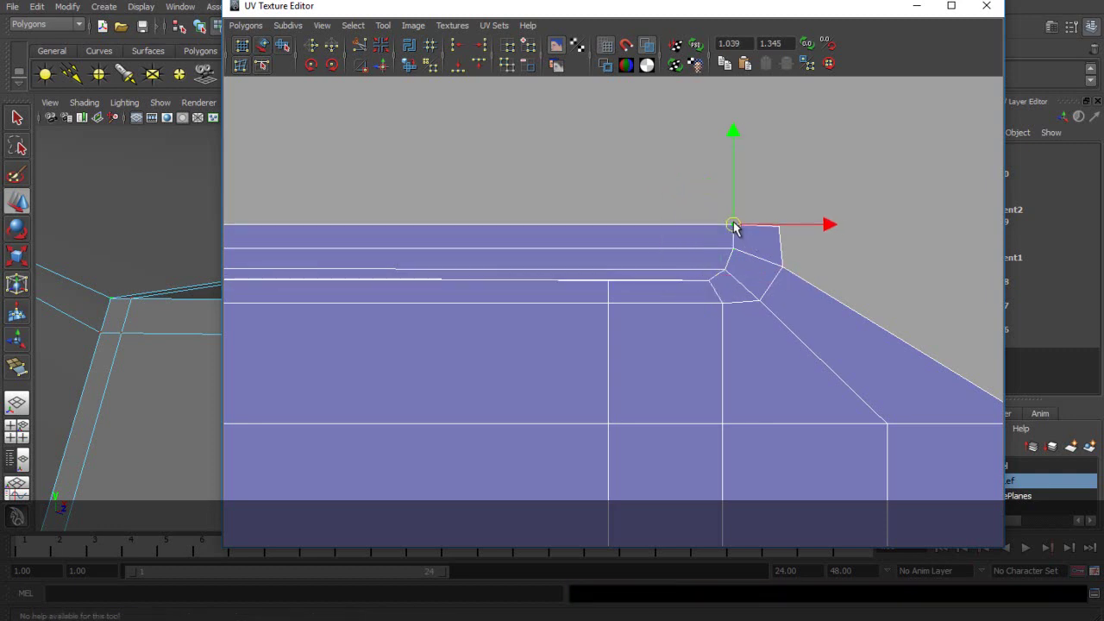
pyautogui.click(711, 282)
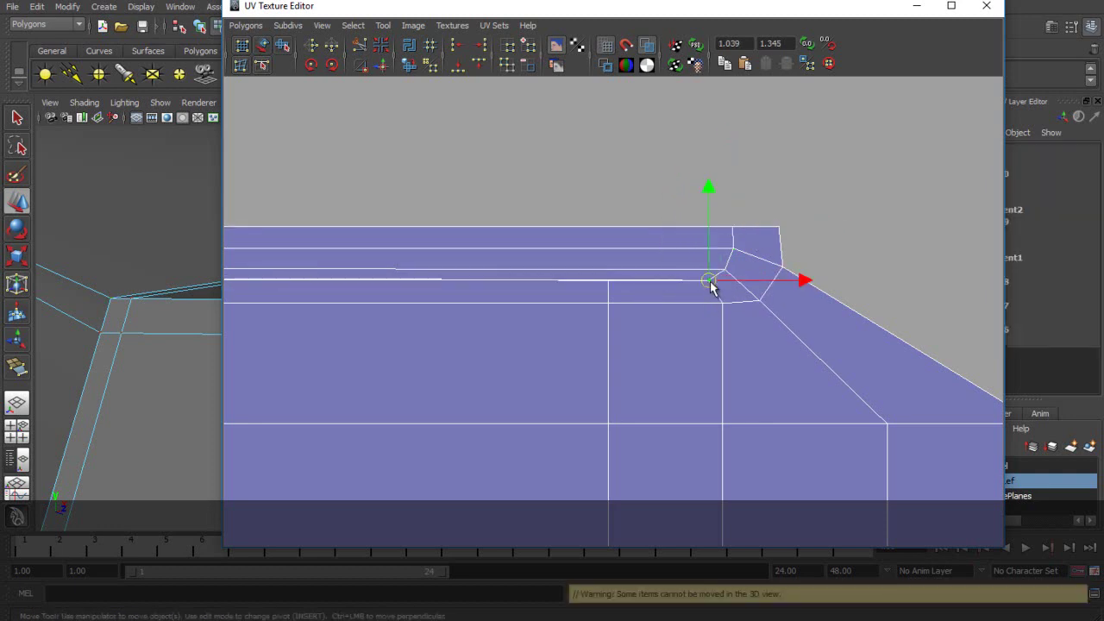
pyautogui.moveTo(712, 285); pyautogui.dragTo(667, 278)
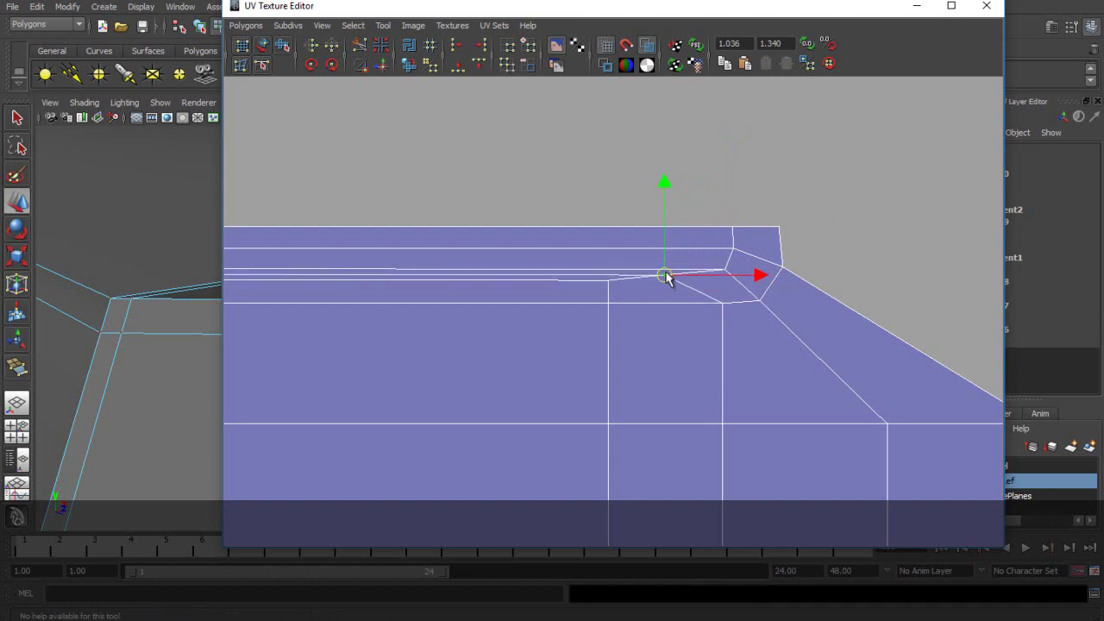
# Spread the bunched inner UVs at the bevel corner, moving the lowest ones downward to separate the rows.
pyautogui.click(608, 282)
pyautogui.moveTo(610, 194); pyautogui.dragTo(611, 205)
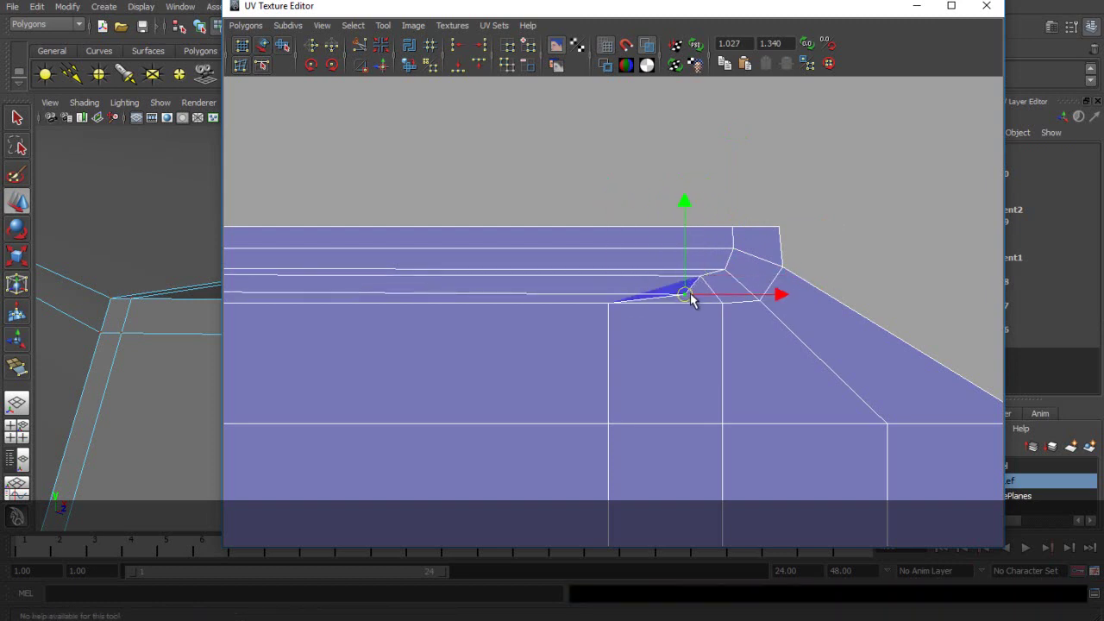
pyautogui.moveTo(700, 280); pyautogui.dragTo(733, 274)
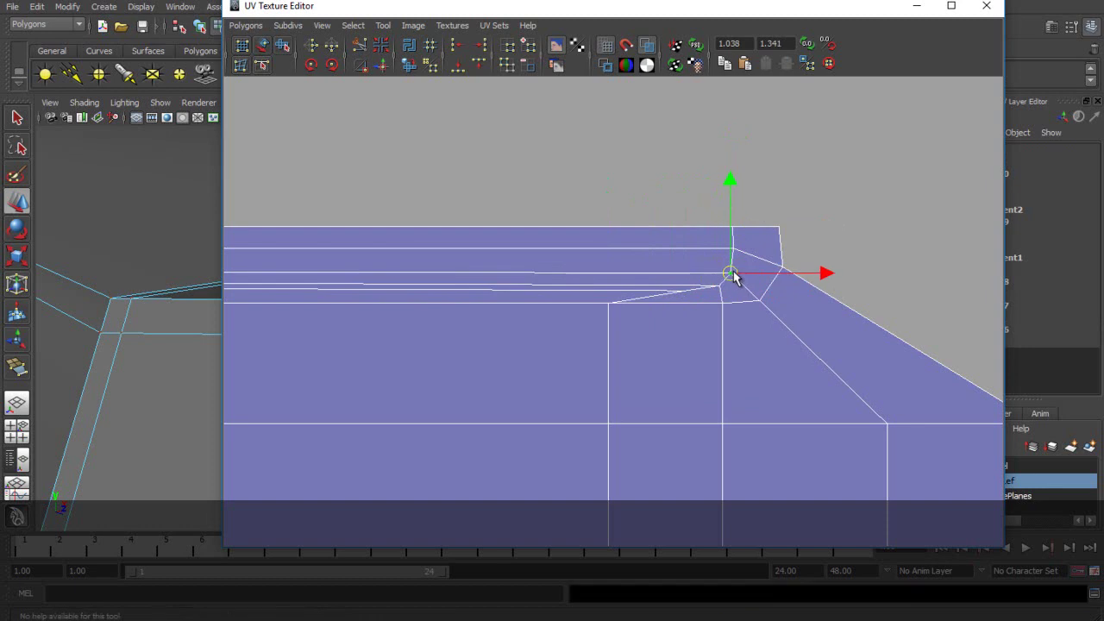
pyautogui.click(608, 303)
pyautogui.moveTo(609, 303); pyautogui.dragTo(647, 334)
pyautogui.click(723, 303)
pyautogui.moveTo(723, 303); pyautogui.dragTo(732, 331)
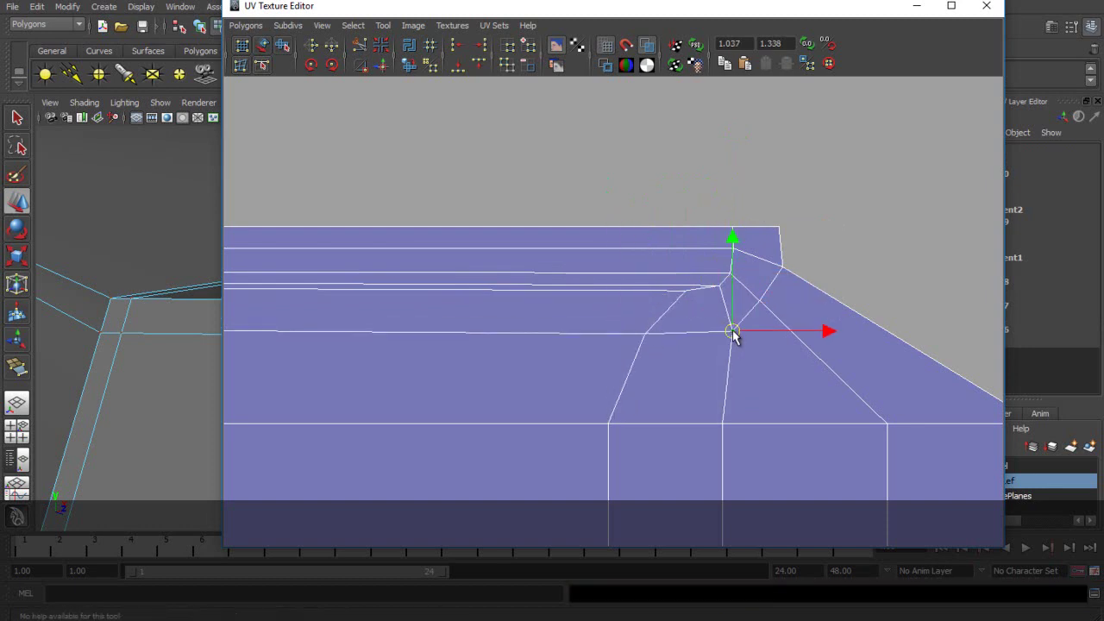
# Even out the spacing of the inner and outer bevel corner UVs so the rows curve smoothly around the corner.
pyautogui.moveTo(675, 289); pyautogui.dragTo(781, 311)
pyautogui.moveTo(771, 256); pyautogui.dragTo(773, 326)
pyautogui.click(647, 334)
pyautogui.moveTo(651, 340); pyautogui.dragTo(630, 358)
pyautogui.moveTo(690, 312); pyautogui.dragTo(674, 318)
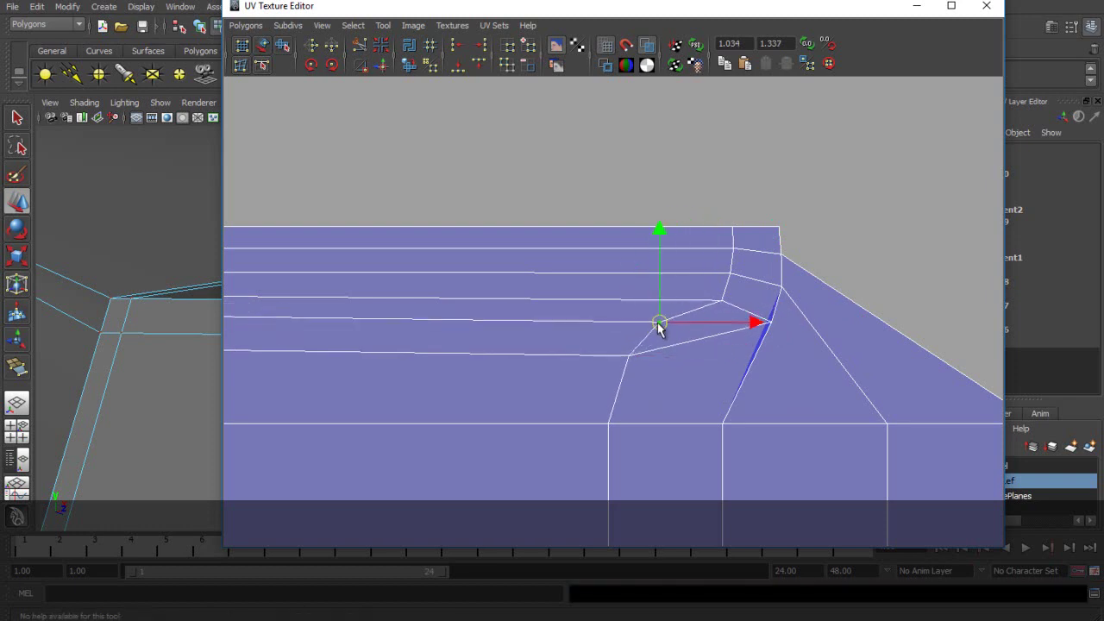
pyautogui.click(771, 326)
pyautogui.moveTo(772, 328); pyautogui.dragTo(749, 342)
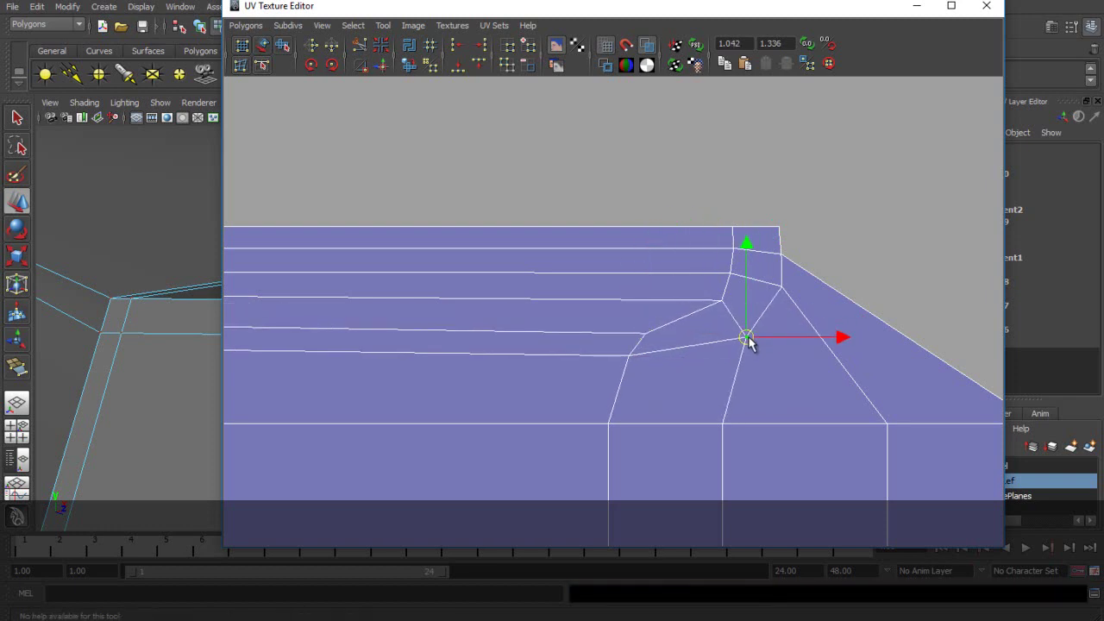
pyautogui.click(782, 290)
pyautogui.moveTo(782, 290); pyautogui.dragTo(773, 309)
pyautogui.click(630, 355)
pyautogui.moveTo(630, 357); pyautogui.dragTo(619, 371)
# Lower the left-end UV of the lowest bevel row in V to match its corner end.
pyautogui.scroll(-5, 623, 371)
pyautogui.keyDown('alt'); pyautogui.moveTo(629, 370); pyautogui.dragTo(814, 378, button='middle'); pyautogui.keyUp('alt')
pyautogui.keyDown('alt'); pyautogui.moveTo(482, 341); pyautogui.dragTo(1094, 338, button='middle'); pyautogui.keyUp('alt')
pyautogui.click(428, 308)
pyautogui.moveTo(433, 225); pyautogui.dragTo(433, 240)
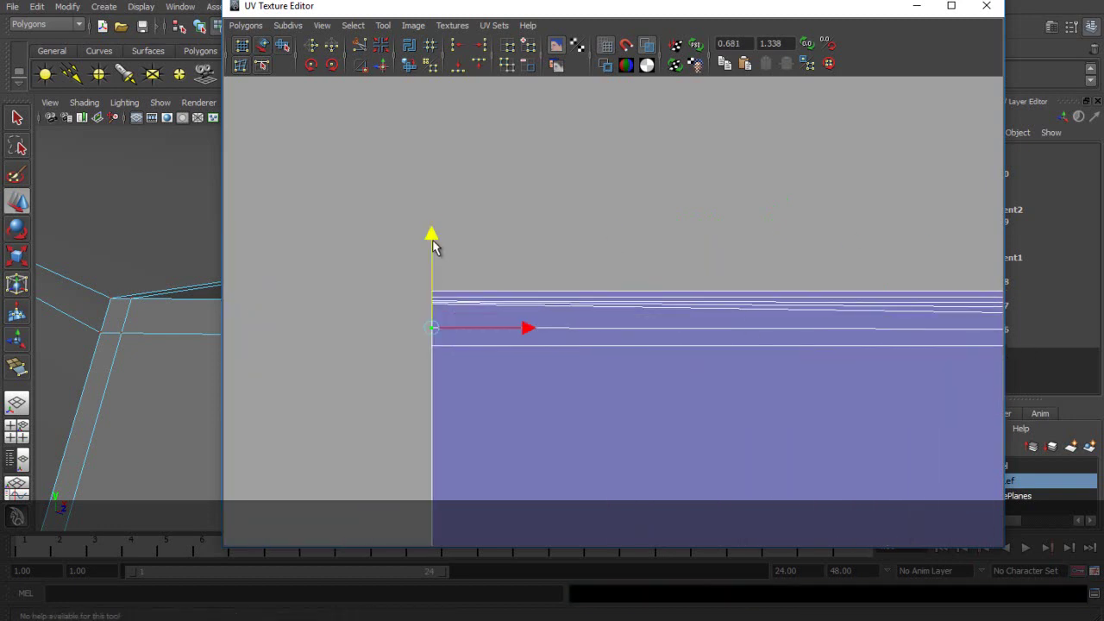
# Lower the left-end UVs of the next two bevel rows in V to spread them below the top border.
pyautogui.keyDown('alt'); pyautogui.moveTo(846, 338); pyautogui.dragTo(781, 297, button='middle'); pyautogui.keyUp('alt')
pyautogui.scroll(4, 446, 375)
pyautogui.scroll(4, 604, 320)
pyautogui.click(394, 336)
pyautogui.moveTo(418, 340); pyautogui.dragTo(394, 328)
pyautogui.moveTo(403, 235); pyautogui.dragTo(404, 257)
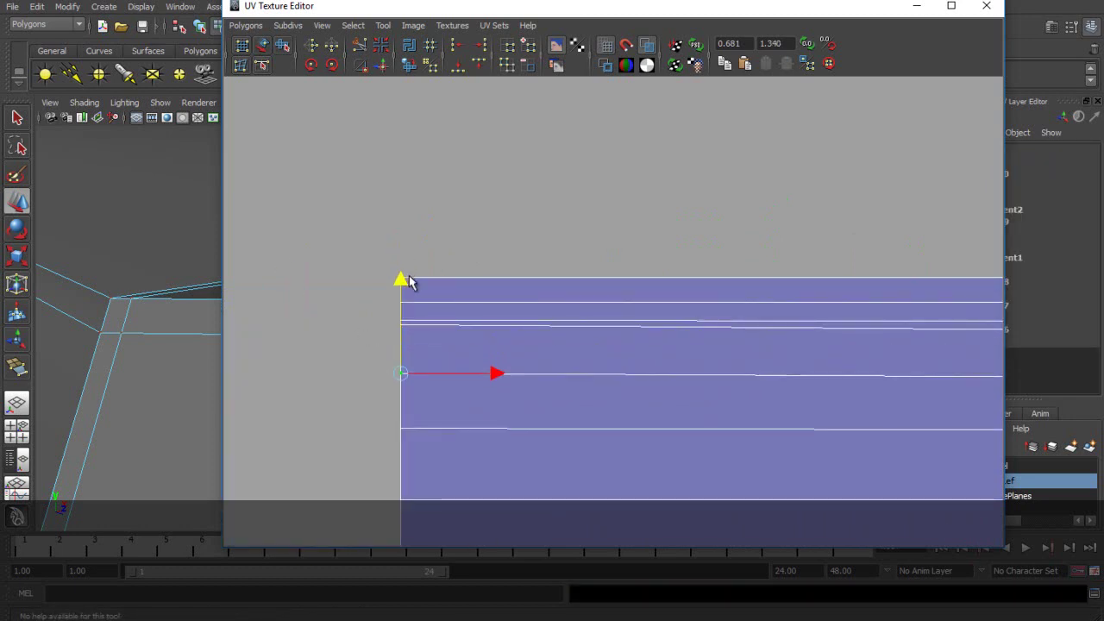
pyautogui.moveTo(417, 332); pyautogui.dragTo(418, 333)
pyautogui.moveTo(400, 226); pyautogui.dragTo(400, 240)
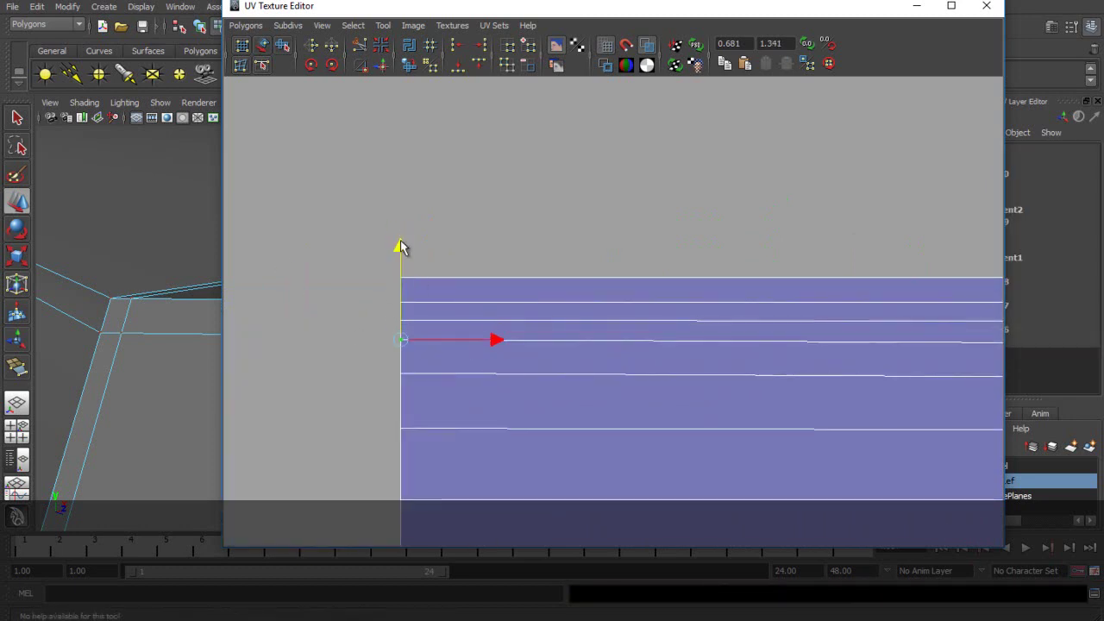
# Save the scene, adjust the bevel corner's outer UVs in U, and undo the trial move of its topmost UV.
pyautogui.scroll(-4, 483, 293)
pyautogui.keyDown('alt'); pyautogui.moveTo(630, 355); pyautogui.dragTo(265, 357, button='middle'); pyautogui.keyUp('alt')
pyautogui.scroll(-2, 414, 359)
pyautogui.keyDown('alt'); pyautogui.moveTo(664, 361); pyautogui.dragTo(237, 358, button='middle'); pyautogui.keyUp('alt')
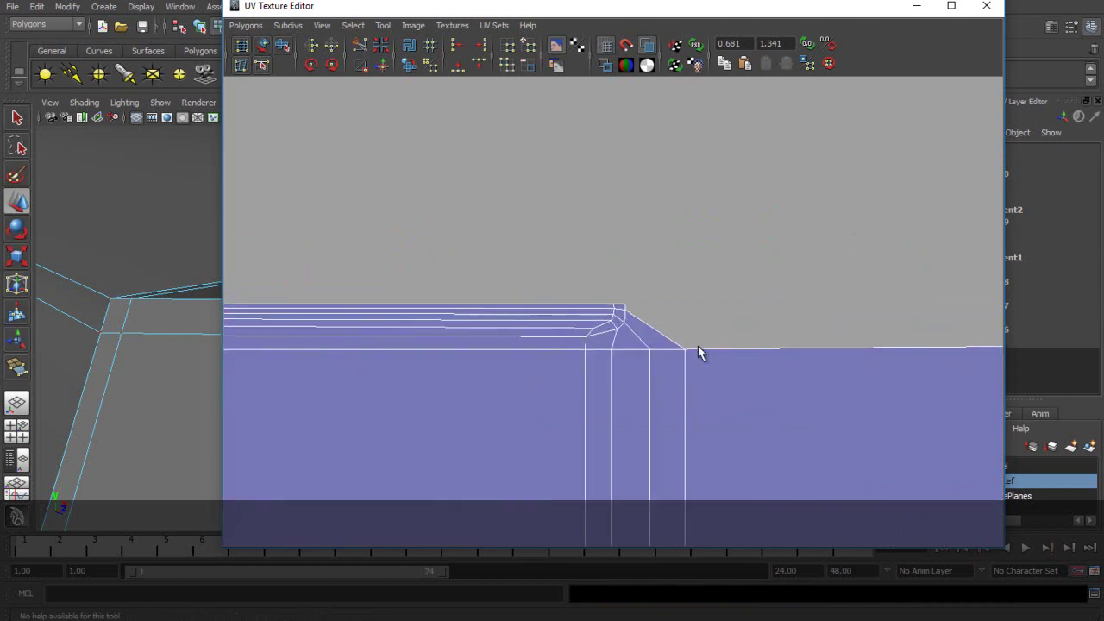
pyautogui.hotkey('ctrl', 's')
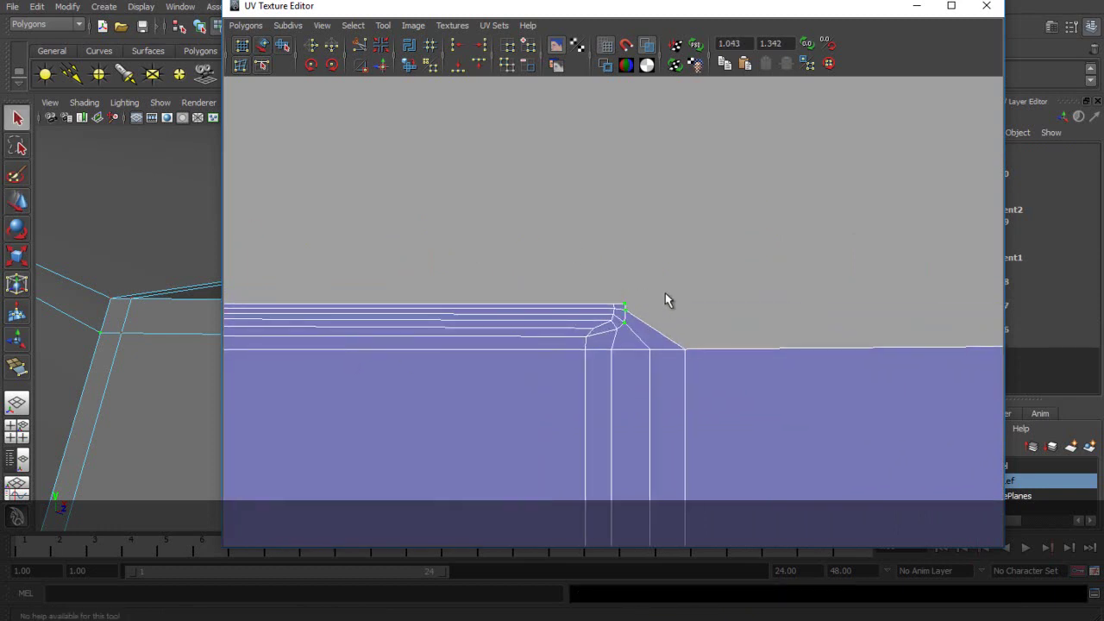
pyautogui.press('w')
pyautogui.moveTo(761, 317); pyautogui.dragTo(713, 316)
pyautogui.click(673, 261)
pyautogui.click(625, 303)
pyautogui.moveTo(626, 304); pyautogui.dragTo(660, 302)
pyautogui.hotkey('ctrl', 'z')
# Select the narrow group of UV columns left of the shell's centre and scale it slightly wider in U.
pyautogui.press('q')
pyautogui.scroll(-10, 778, 302)
pyautogui.keyDown('alt'); pyautogui.moveTo(820, 345); pyautogui.dragTo(614, 203, button='middle'); pyautogui.keyUp('alt')
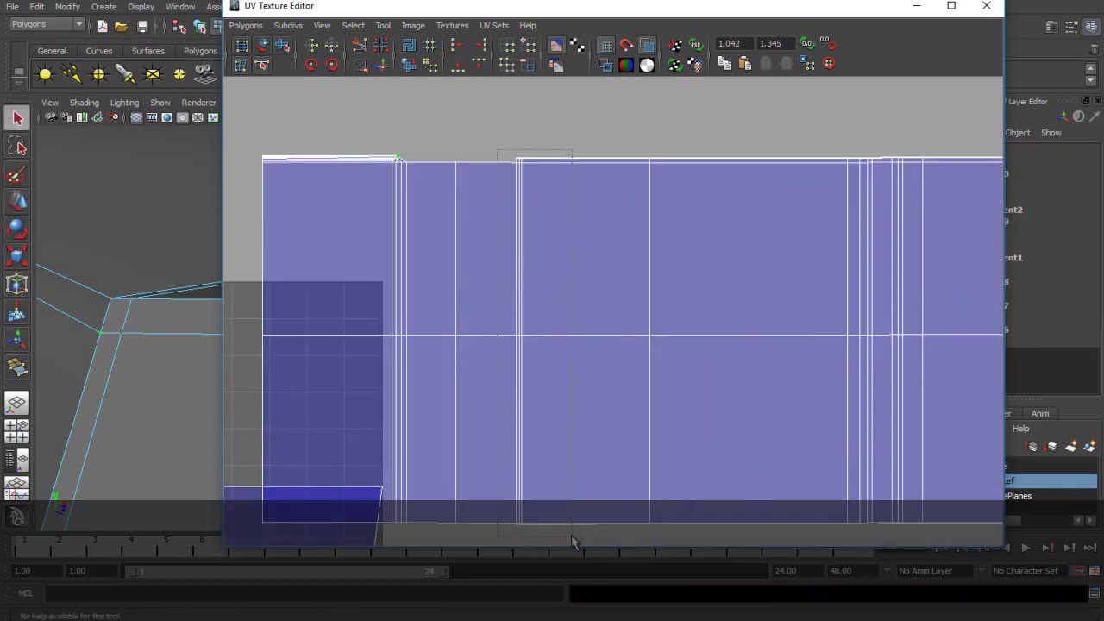
pyautogui.press('w')
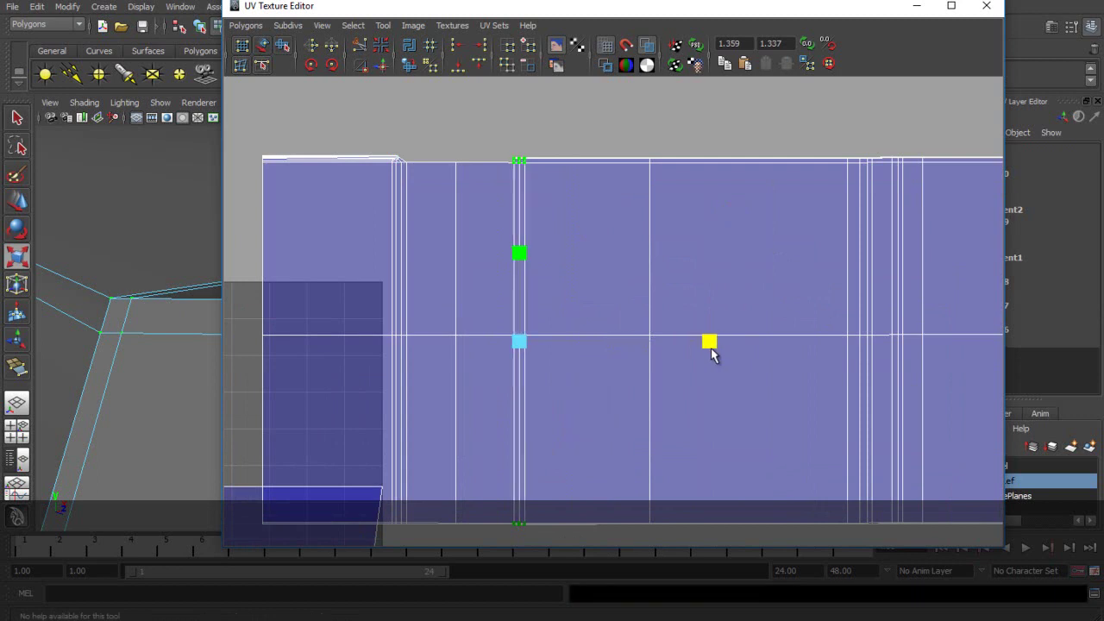
pyautogui.click(535, 114)
pyautogui.press('q')
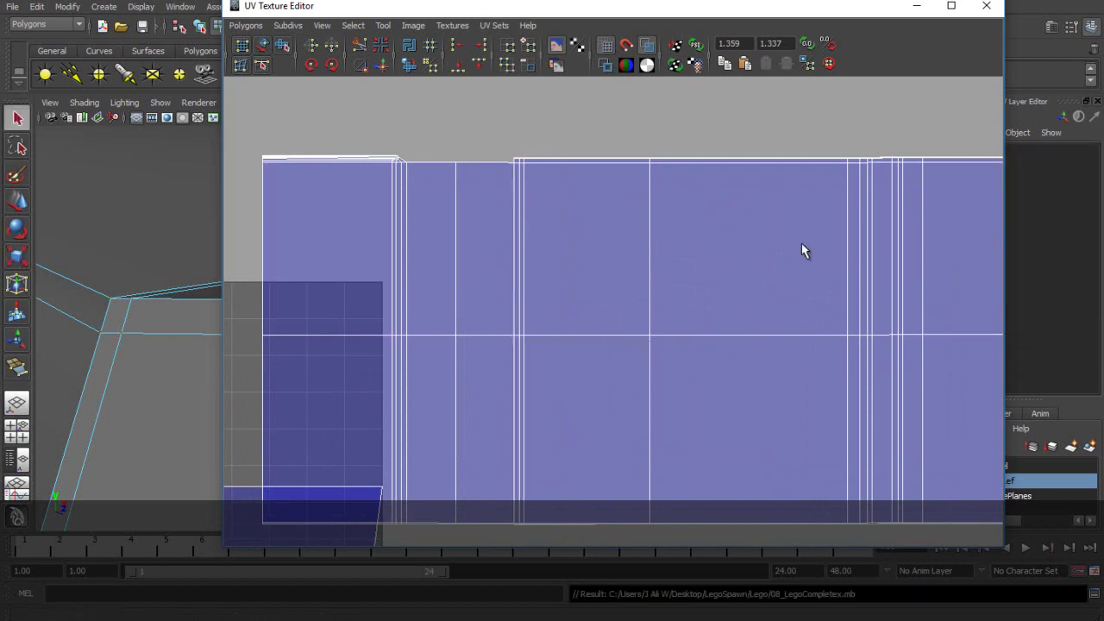
# Shift the large shell's middle UV column to the right in U and bring the Body model into view beside the UV editor.
pyautogui.scroll(-3, 655, 243)
pyautogui.click(497, 218)
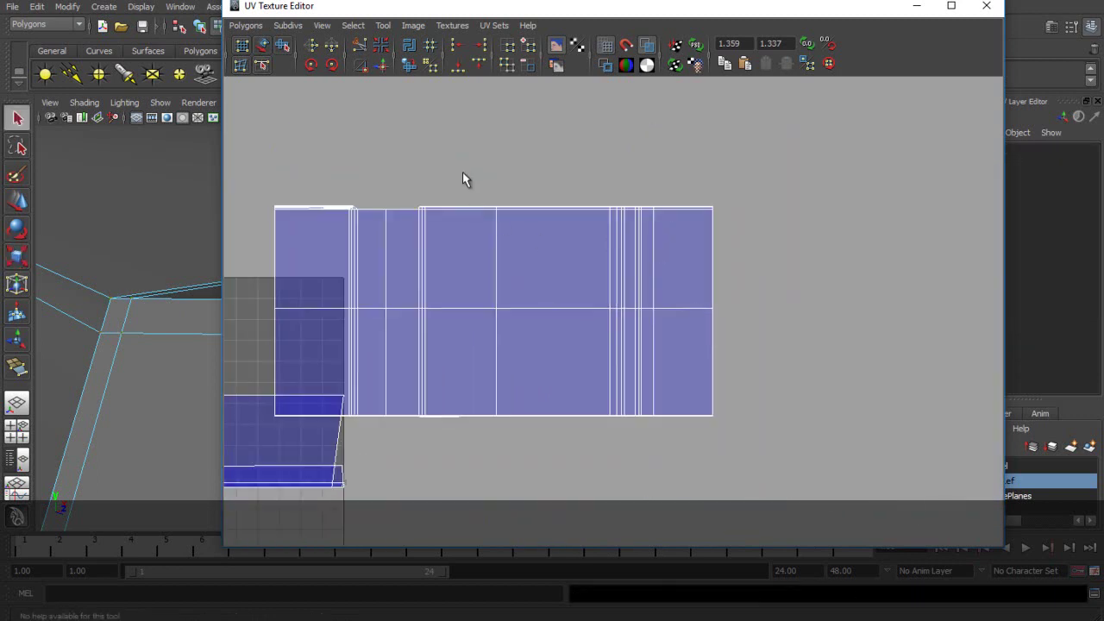
pyautogui.moveTo(494, 16); pyautogui.dragTo(854, 45)
pyautogui.keyDown('alt'); pyautogui.moveTo(301, 374); pyautogui.dragTo(409, 305); pyautogui.keyUp('alt')
pyautogui.press('w')
pyautogui.moveTo(947, 337); pyautogui.dragTo(966, 338)
pyautogui.moveTo(789, 37); pyautogui.dragTo(704, 29)
pyautogui.scroll(-5, 374, 274)
pyautogui.keyDown('alt'); pyautogui.moveTo(374, 273); pyautogui.dragTo(185, 285, button='middle'); pyautogui.keyUp('alt')
pyautogui.keyDown('alt'); pyautogui.moveTo(333, 318); pyautogui.dragTo(257, 352); pyautogui.keyUp('alt')
pyautogui.scroll(4, 338, 284)
pyautogui.keyDown('alt'); pyautogui.moveTo(341, 286); pyautogui.dragTo(293, 268); pyautogui.keyUp('alt')
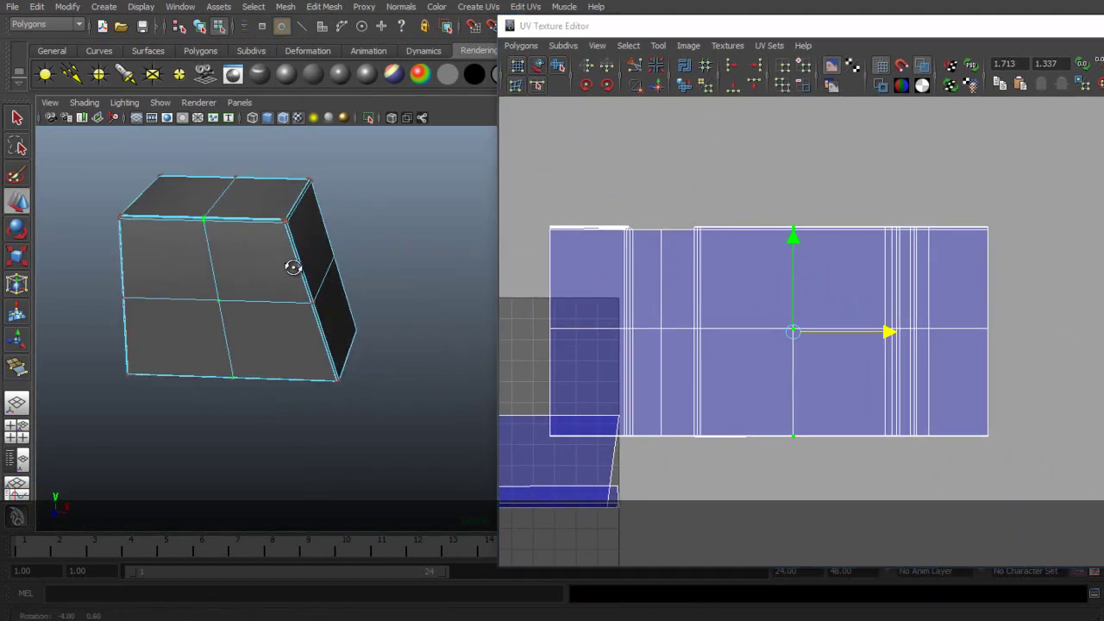
# Select the entire slanted UV shell in the 0–1 tile and move it above the large shell.
pyautogui.moveTo(633, 278); pyautogui.dragTo(536, 199, button='right')
pyautogui.keyDown('alt'); pyautogui.moveTo(637, 289); pyautogui.dragTo(778, 218, button='middle'); pyautogui.keyUp('alt')
pyautogui.scroll(1, 643, 340)
pyautogui.moveTo(533, 421); pyautogui.dragTo(598, 413, button='right')
pyautogui.moveTo(513, 331); pyautogui.dragTo(569, 383)
pyautogui.click(629, 45)
pyautogui.click(649, 99)
pyautogui.moveTo(647, 414); pyautogui.dragTo(874, 96)
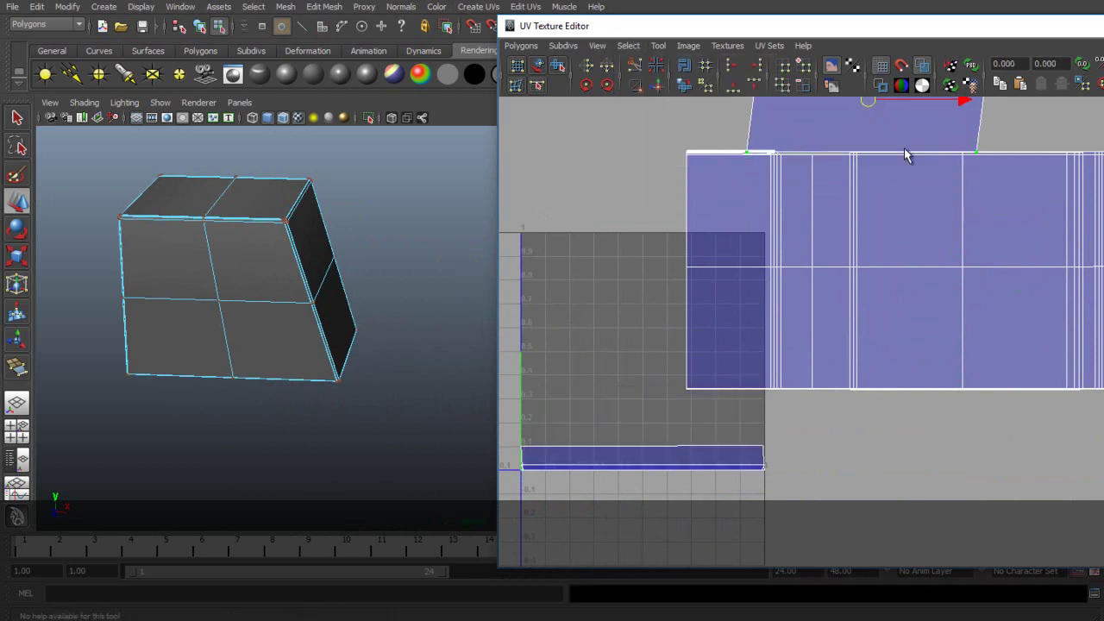
pyautogui.keyDown('alt'); pyautogui.moveTo(873, 97); pyautogui.dragTo(753, 291, button='middle'); pyautogui.keyUp('alt')
pyautogui.moveTo(752, 292); pyautogui.dragTo(767, 254)
# Select the whole thin strip shell in the 0–1 tile and move it above the large shell.
pyautogui.moveTo(659, 229); pyautogui.dragTo(658, 205, button='right')
pyautogui.click(657, 234)
pyautogui.keyDown('alt'); pyautogui.moveTo(666, 396); pyautogui.dragTo(748, 214, button='middle'); pyautogui.keyUp('alt')
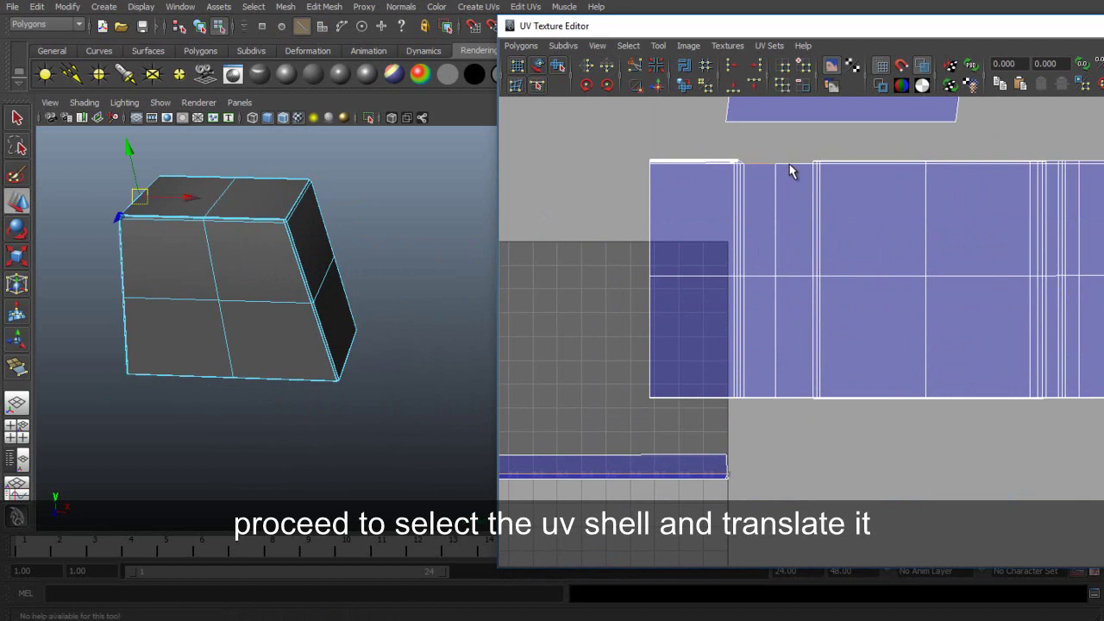
pyautogui.scroll(-3, 661, 468)
pyautogui.moveTo(692, 426); pyautogui.dragTo(712, 427, button='right')
pyautogui.click(604, 424)
pyautogui.click(625, 46)
pyautogui.click(687, 149)
pyautogui.moveTo(694, 429); pyautogui.dragTo(827, 193)
# Scale the thin strip shell down and place it over the gap in the large shell's top border.
pyautogui.keyDown('alt'); pyautogui.moveTo(789, 286); pyautogui.dragTo(687, 382, button='middle'); pyautogui.keyUp('alt')
pyautogui.scroll(5, 707, 285)
pyautogui.scroll(-3, 706, 285)
pyautogui.press('r')
pyautogui.moveTo(740, 251); pyautogui.dragTo(693, 256)
pyautogui.press('w')
pyautogui.moveTo(759, 274); pyautogui.dragTo(737, 302)
pyautogui.scroll(2, 742, 298)
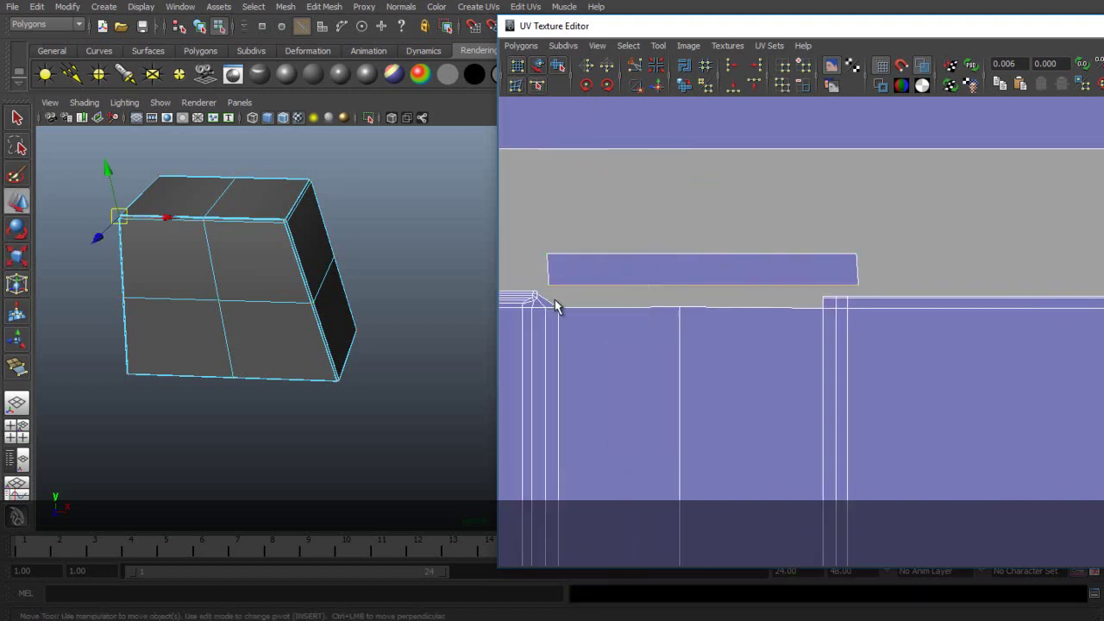
# Select the complete strip shell, rotate it upright, and rescale it into a small block.
pyautogui.click(551, 250)
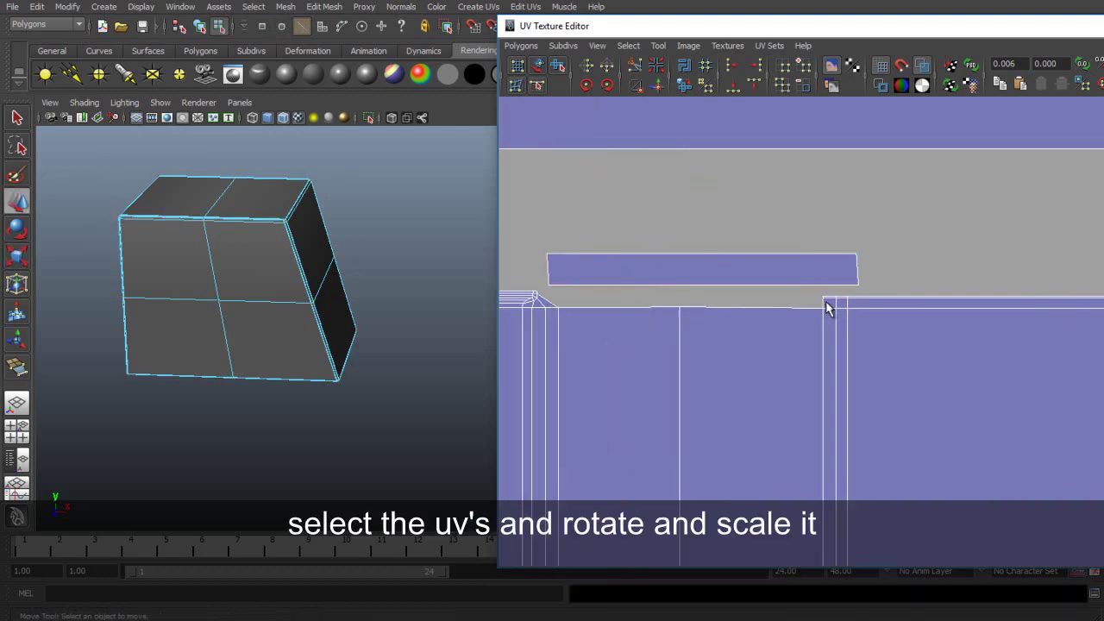
pyautogui.hotkey('ctrl', 'z')
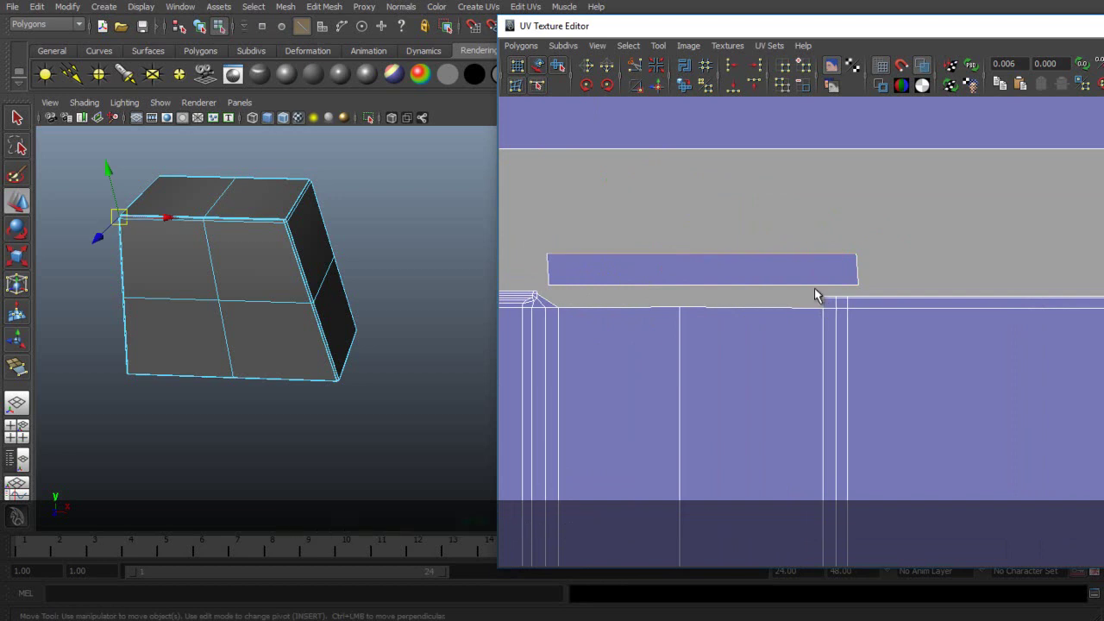
pyautogui.moveTo(879, 256); pyautogui.dragTo(847, 245)
pyautogui.click(628, 45)
pyautogui.click(636, 99)
pyautogui.click(609, 86)
pyautogui.moveTo(711, 197); pyautogui.dragTo(715, 257)
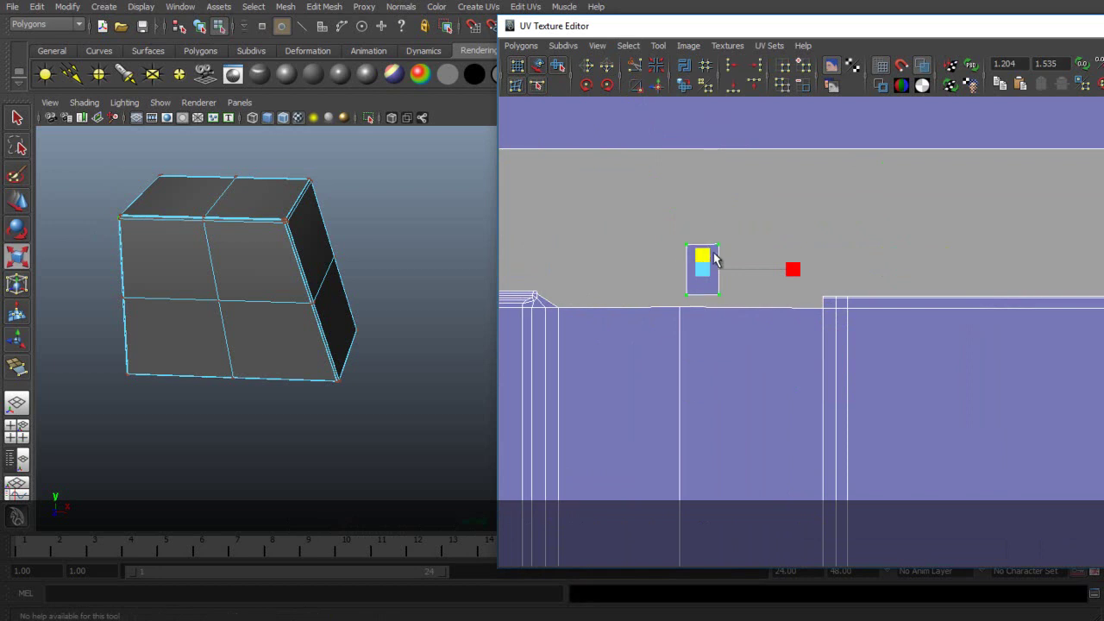
pyautogui.moveTo(900, 279); pyautogui.dragTo(934, 282)
# Undo the last edge operation, move the strip shell down onto the top border gap, and reduce its height in V.
pyautogui.moveTo(739, 309)
pyautogui.mouseDown(button='right')
pyautogui.moveTo(742, 276)
pyautogui.moveTo(801, 270)
pyautogui.mouseUp(button='right')
pyautogui.click(639, 84)
pyautogui.hotkey('ctrl', 'z')
pyautogui.moveTo(648, 230); pyautogui.dragTo(777, 305)
pyautogui.press('w')
pyautogui.moveTo(703, 271); pyautogui.dragTo(759, 292)
pyautogui.press('r')
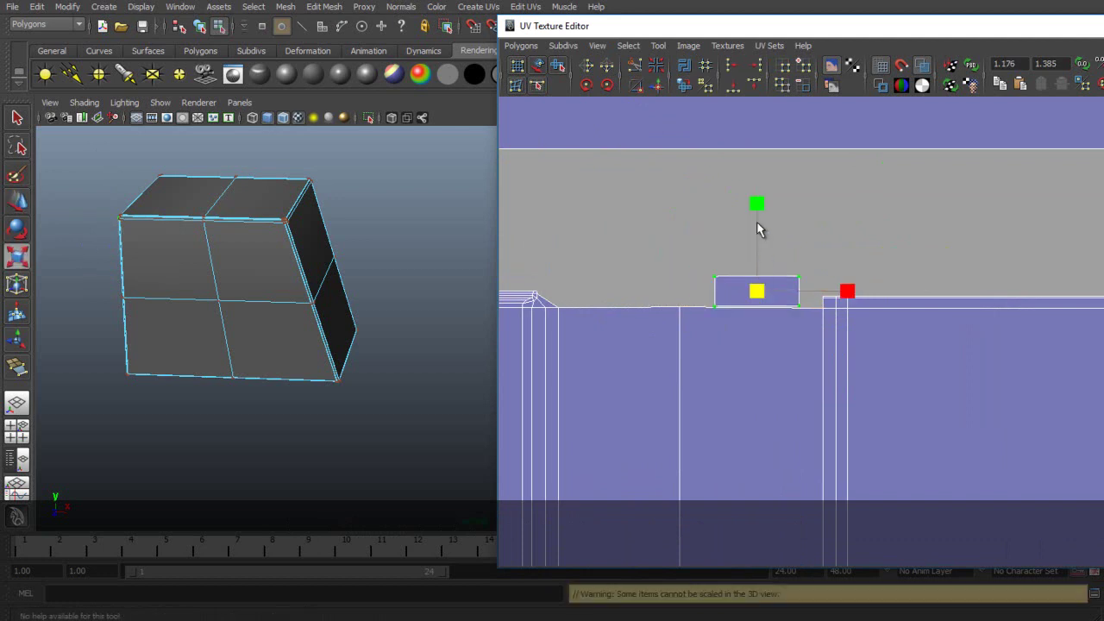
pyautogui.moveTo(758, 208); pyautogui.dragTo(769, 256)
# Stretch the strip shell in U across the gap's right half and seat it on the large shell's border.
pyautogui.keyDown('alt'); pyautogui.moveTo(953, 252); pyautogui.dragTo(837, 248, button='middle'); pyautogui.keyUp('alt')
pyautogui.scroll(2, 837, 248)
pyautogui.moveTo(750, 30); pyautogui.dragTo(481, 21)
pyautogui.keyDown('alt'); pyautogui.moveTo(415, 348); pyautogui.dragTo(784, 388, button='middle'); pyautogui.keyUp('alt')
pyautogui.scroll(5, 783, 388)
pyautogui.moveTo(623, 289); pyautogui.dragTo(676, 290)
pyautogui.press('w')
pyautogui.moveTo(518, 286); pyautogui.dragTo(501, 316)
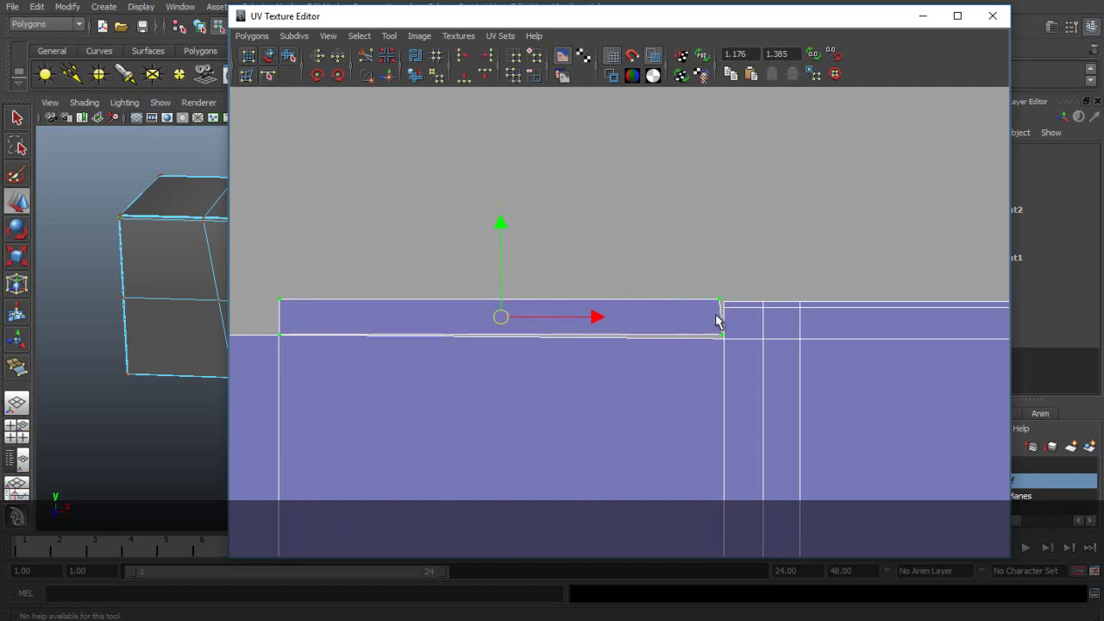
# Sew the strip shell's lower and right edges to the adjoining borders of the large shell.
pyautogui.click(699, 336)
pyautogui.click(367, 77)
pyautogui.moveTo(700, 300); pyautogui.dragTo(733, 295, button='right')
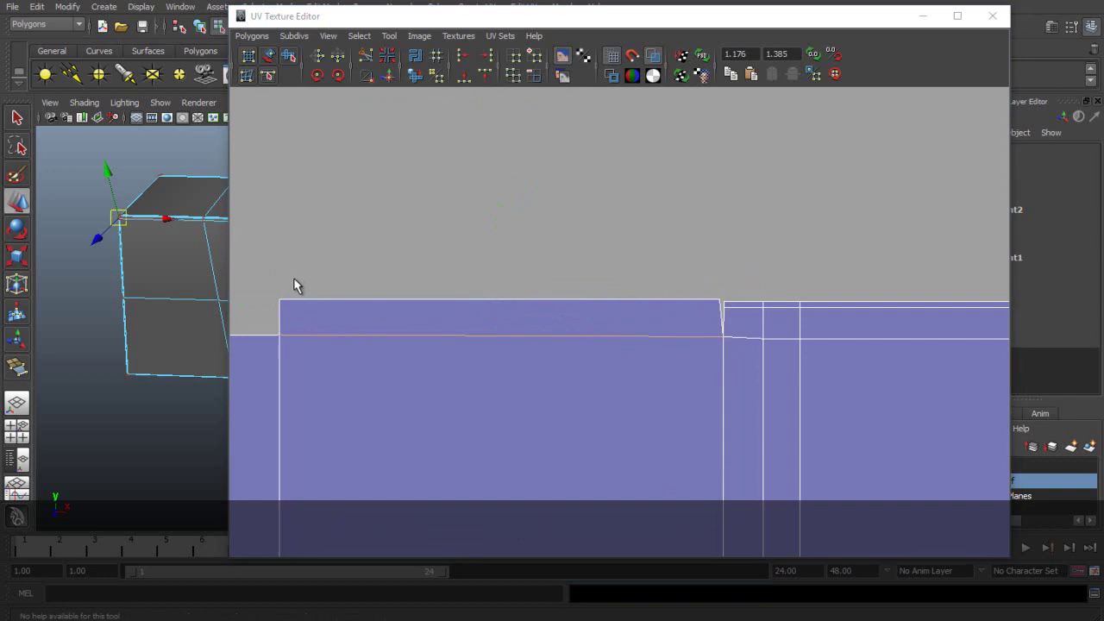
pyautogui.moveTo(707, 320); pyautogui.dragTo(722, 313)
pyautogui.moveTo(721, 331); pyautogui.dragTo(721, 297, button='right')
pyautogui.click(721, 324)
pyautogui.scroll(3, 826, 317)
pyautogui.keyDown('alt'); pyautogui.moveTo(826, 317); pyautogui.dragTo(686, 351, button='middle'); pyautogui.keyUp('alt')
pyautogui.scroll(3, 687, 350)
# Pull the overlapping corner UV at the strip's right junction up and outward from the shell.
pyautogui.moveTo(725, 337); pyautogui.dragTo(748, 337, button='right')
pyautogui.click(727, 338)
pyautogui.moveTo(727, 337); pyautogui.dragTo(713, 322)
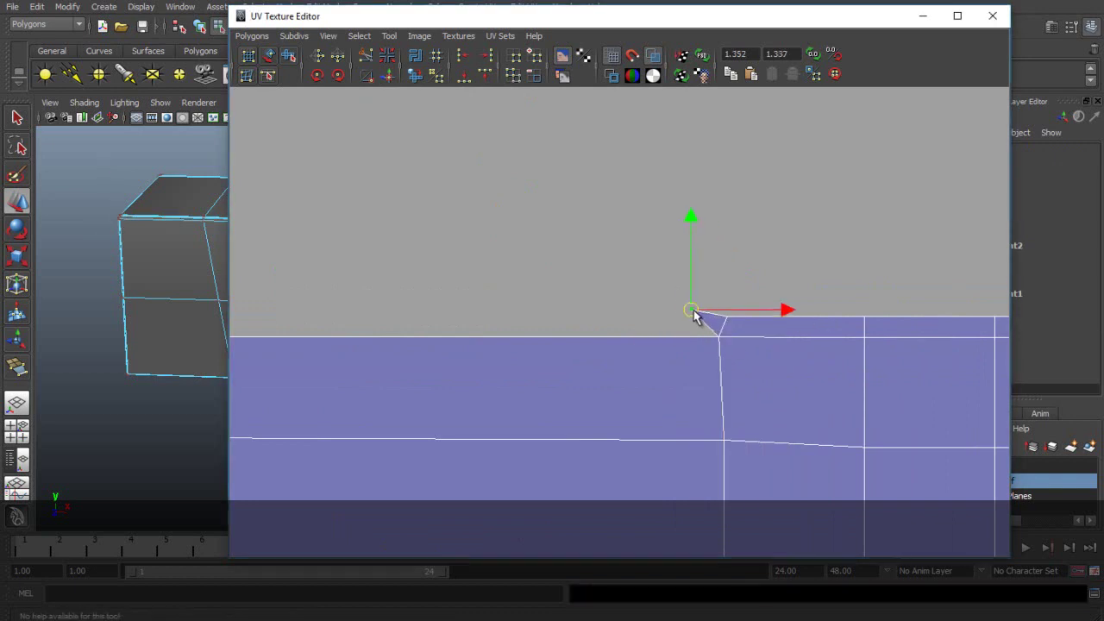
pyautogui.click(721, 339)
# Frame the small stray face at the Body's bevel corner in the 3D view and delete it.
pyautogui.moveTo(697, 322); pyautogui.dragTo(704, 321, button='right')
pyautogui.press('f')
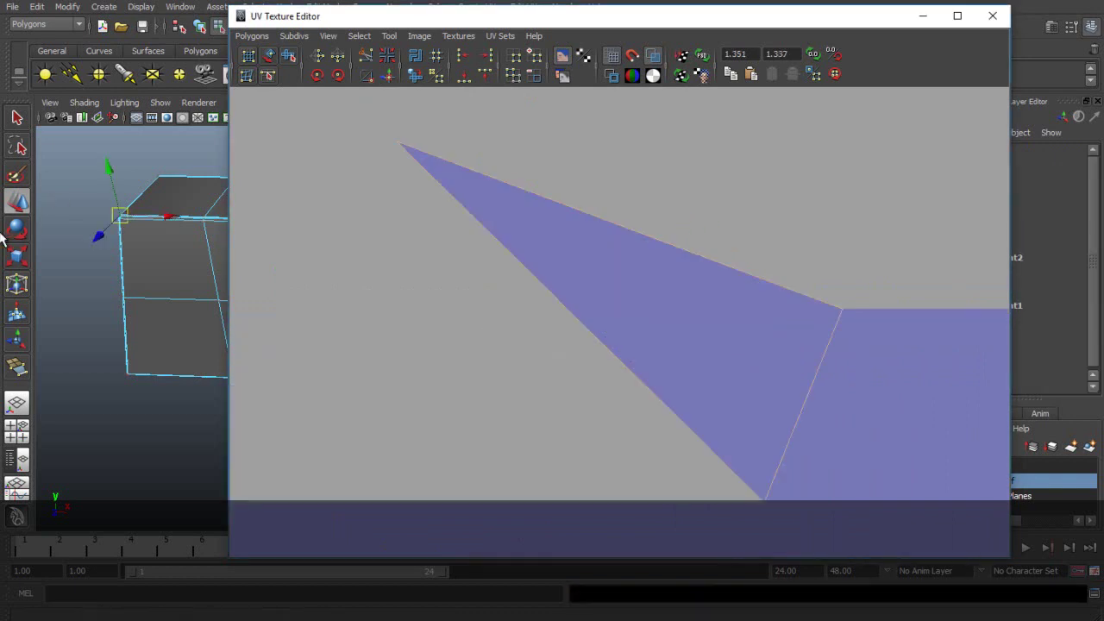
pyautogui.press('f')
pyautogui.moveTo(291, 18); pyautogui.dragTo(617, 80)
pyautogui.keyDown('alt'); pyautogui.moveTo(285, 297); pyautogui.dragTo(497, 328); pyautogui.keyUp('alt')
pyautogui.scroll(3, 509, 298)
pyautogui.press('Delete')
pyautogui.keyDown('alt'); pyautogui.moveTo(116, 315); pyautogui.dragTo(239, 327, button='middle'); pyautogui.keyUp('alt')
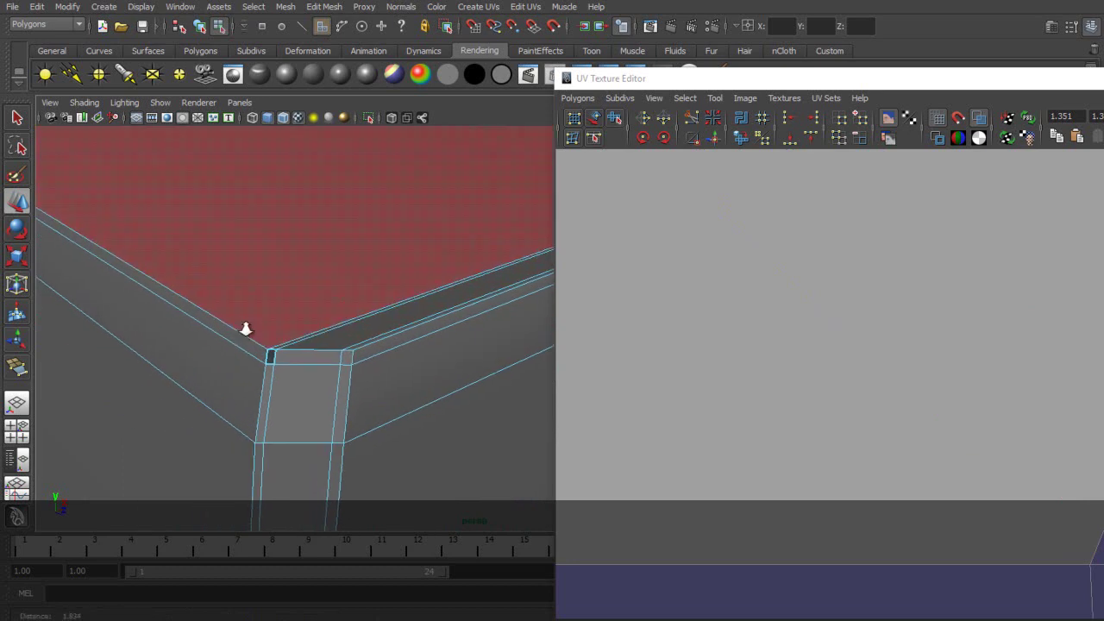
# Fill the small hole at the Body's bevel corner with the Append to Polygon tool.
pyautogui.scroll(3, 229, 335)
pyautogui.moveTo(217, 343); pyautogui.dragTo(259, 326, button='right')
pyautogui.click(323, 6)
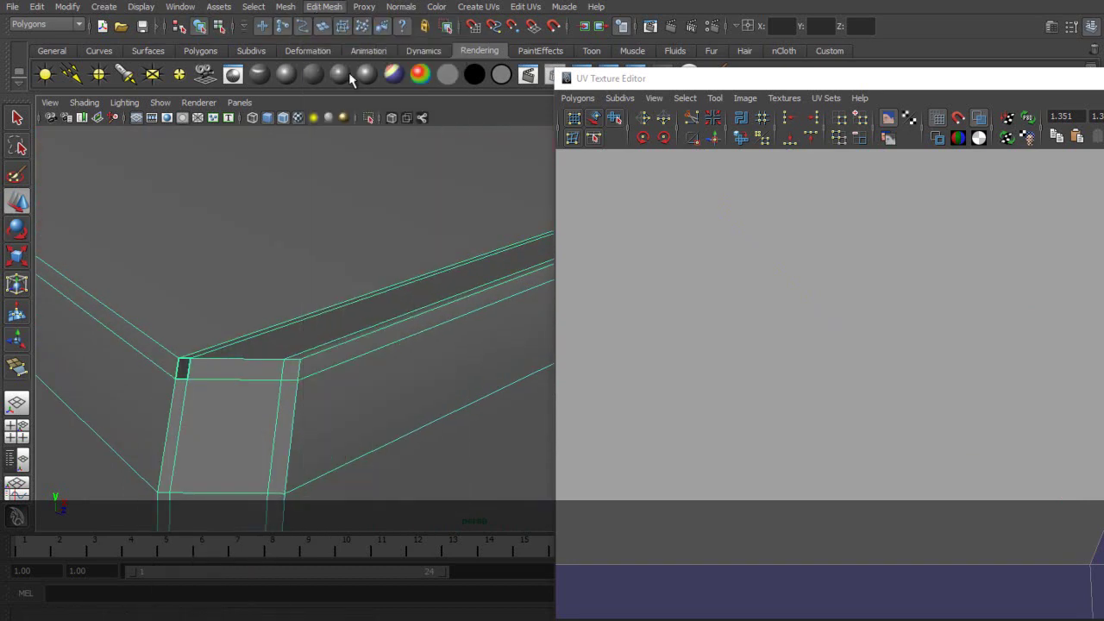
pyautogui.click(367, 74)
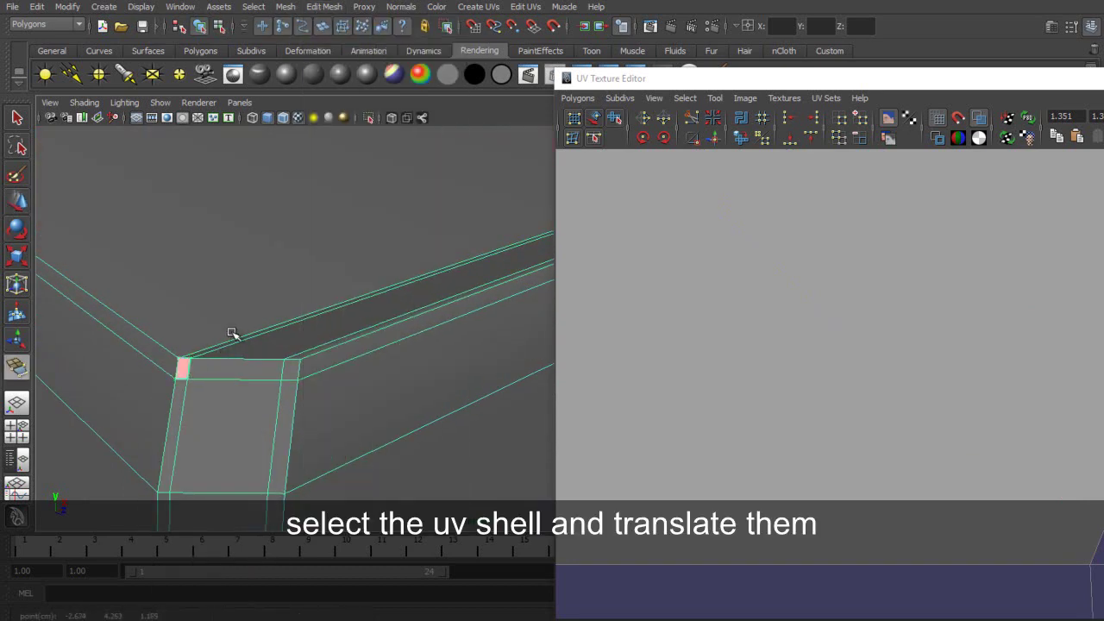
pyautogui.press('w')
pyautogui.scroll(-18, 698, 352)
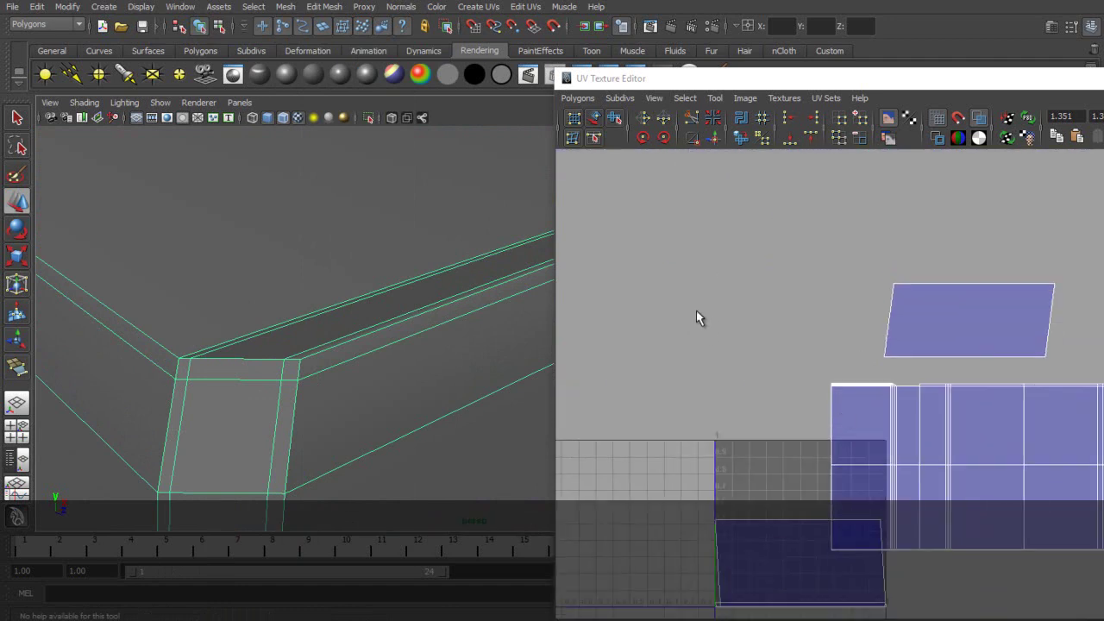
# Select all UVs of the rebuilt corner face and move its shell above the large shell.
pyautogui.keyDown('alt'); pyautogui.moveTo(851, 443); pyautogui.dragTo(795, 328, button='middle'); pyautogui.keyUp('alt')
pyautogui.click(686, 99)
pyautogui.click(702, 151)
pyautogui.moveTo(751, 448); pyautogui.dragTo(862, 237)
# Scale the rebuilt face's shell down uniformly and move it close to the gap in the large shell's top border.
pyautogui.keyDown('alt'); pyautogui.moveTo(863, 238); pyautogui.dragTo(644, 300, button='middle'); pyautogui.keyUp('alt')
pyautogui.moveTo(764, 81); pyautogui.dragTo(534, 49)
pyautogui.keyDown('alt'); pyautogui.moveTo(523, 335); pyautogui.dragTo(771, 361, button='middle'); pyautogui.keyUp('alt')
pyautogui.scroll(4, 772, 361)
pyautogui.keyDown('alt'); pyautogui.moveTo(670, 292); pyautogui.dragTo(761, 387, button='middle'); pyautogui.keyUp('alt')
pyautogui.scroll(5, 760, 387)
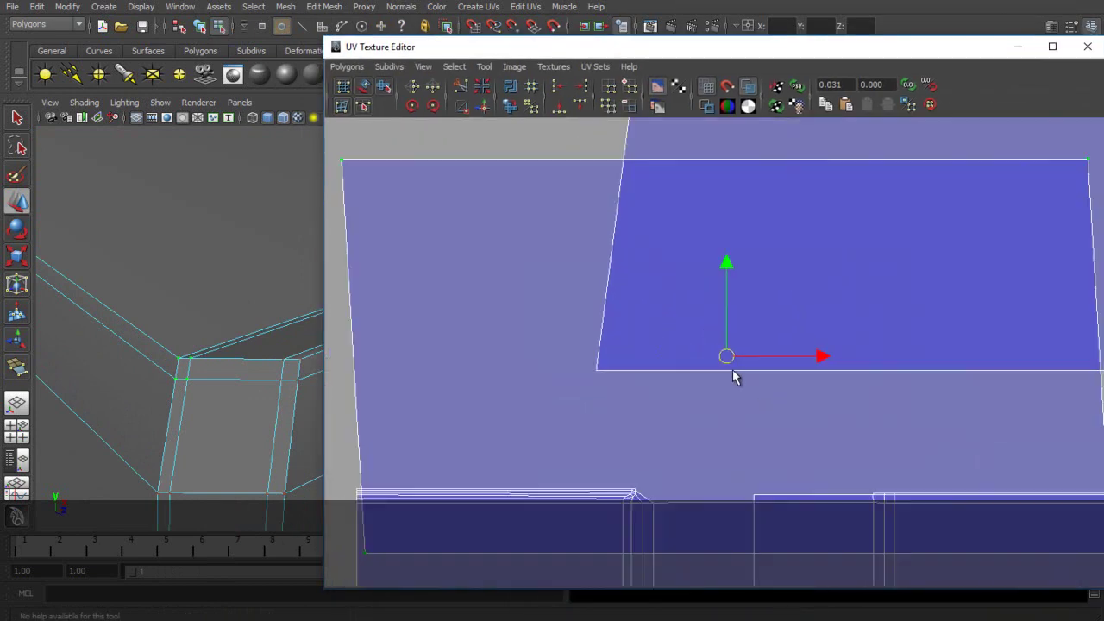
pyautogui.press('r')
pyautogui.moveTo(726, 356); pyautogui.dragTo(653, 351)
pyautogui.press('w')
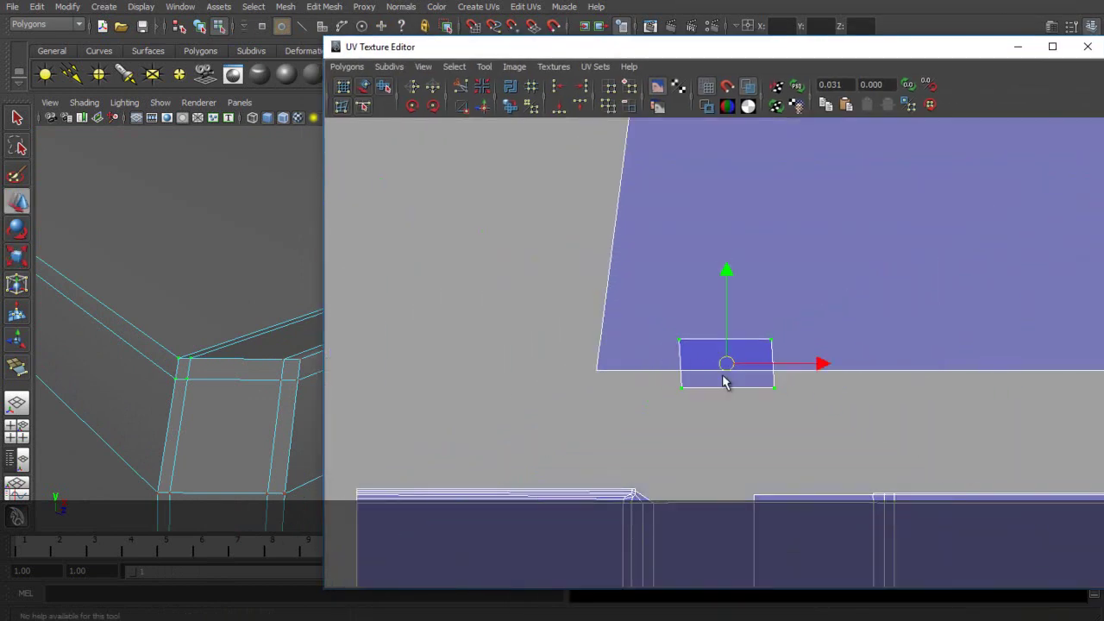
pyautogui.moveTo(725, 359); pyautogui.dragTo(701, 478)
# Flatten the small shell vertically into a thin strip and place it in the gap of the large shell's top border.
pyautogui.scroll(5, 690, 389)
pyautogui.keyDown('alt'); pyautogui.moveTo(723, 489); pyautogui.dragTo(709, 360, button='middle'); pyautogui.keyUp('alt')
pyautogui.press('r')
pyautogui.moveTo(615, 274); pyautogui.dragTo(618, 408)
pyautogui.press('w')
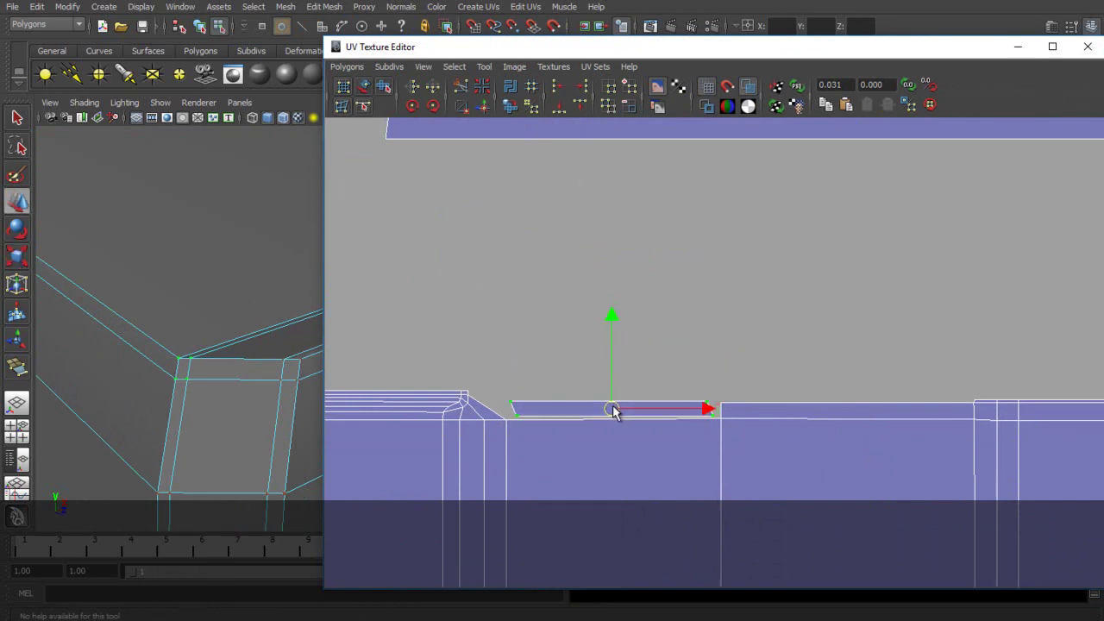
pyautogui.scroll(5, 722, 397)
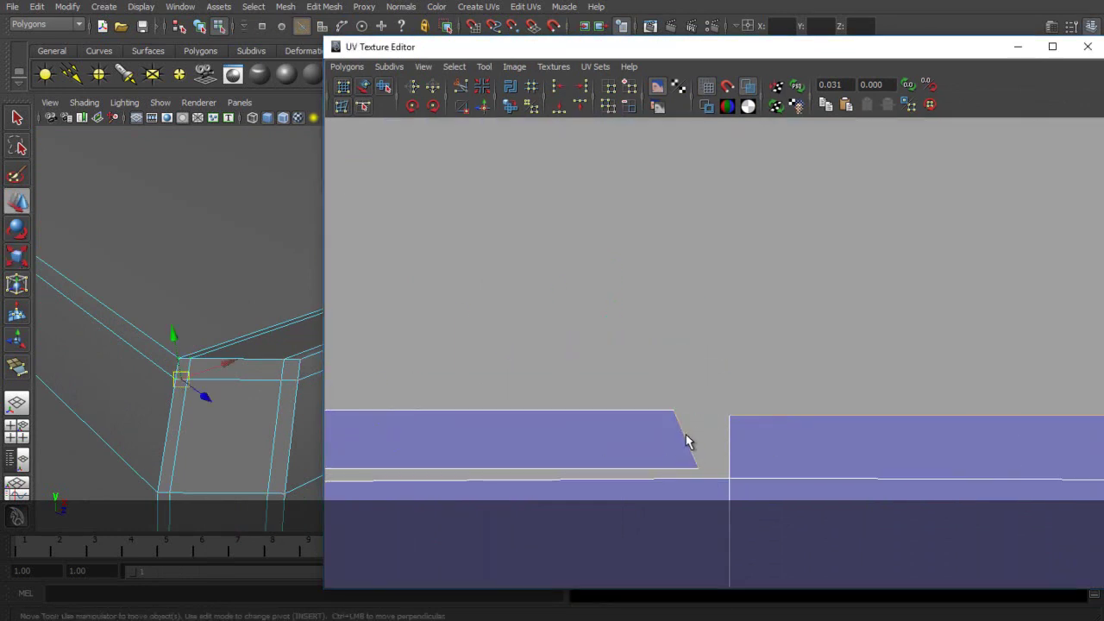
# Check which large-shell edges correspond to the small flattened shell, undoing the trial edge selections.
pyautogui.scroll(-3, 641, 406)
pyautogui.hotkey('ctrl', 'z')
pyautogui.hotkey('ctrl', 'z')
pyautogui.hotkey('ctrl', 'z')
pyautogui.hotkey('ctrl', 'z')
pyautogui.scroll(-8, 876, 293)
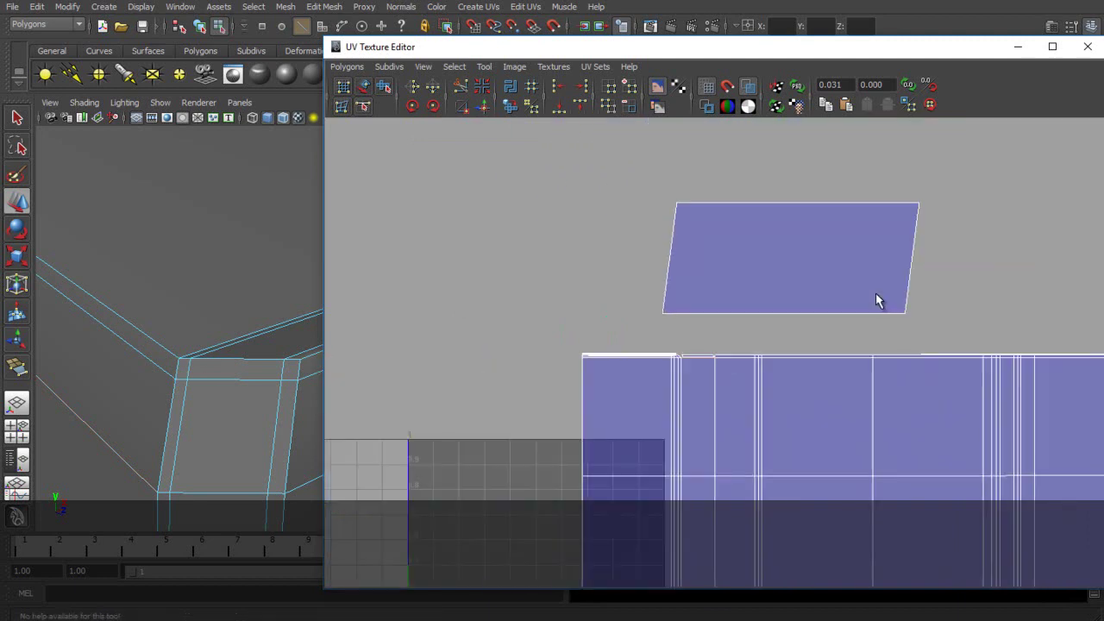
pyautogui.scroll(2, 782, 369)
pyautogui.keyDown('alt'); pyautogui.moveTo(781, 362); pyautogui.dragTo(767, 276, button='middle'); pyautogui.keyUp('alt')
pyautogui.scroll(5, 770, 269)
pyautogui.hotkey('ctrl', 'z')
pyautogui.hotkey('ctrl', 'z')
pyautogui.hotkey('ctrl', 'z')
pyautogui.keyDown('alt'); pyautogui.moveTo(698, 145); pyautogui.dragTo(684, 309, button='middle'); pyautogui.keyUp('alt')
pyautogui.scroll(2, 681, 306)
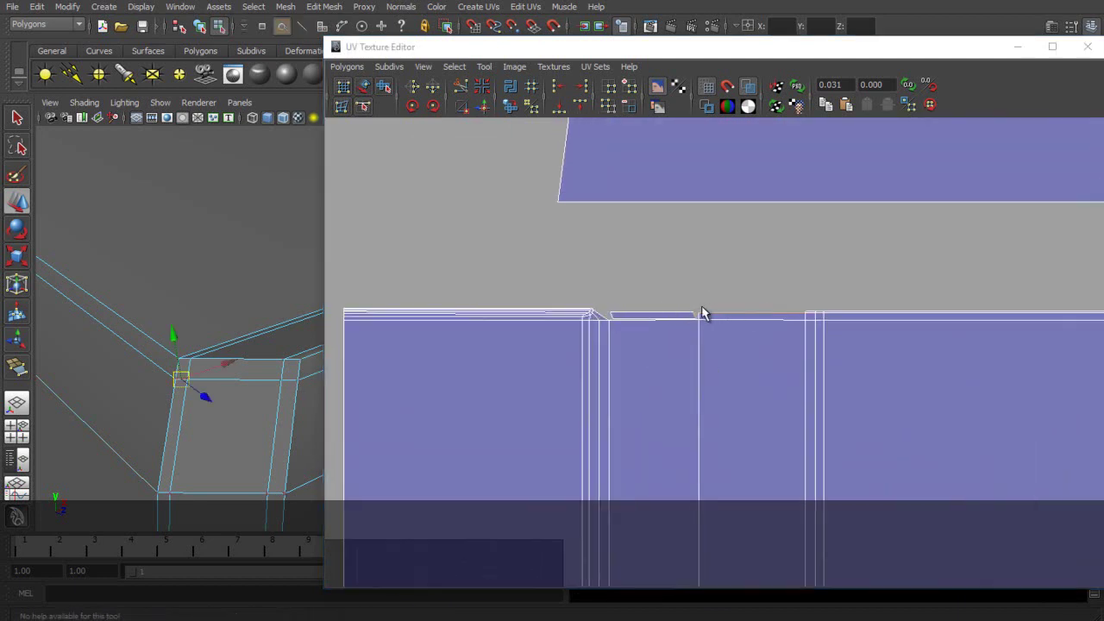
# Select the whole small flattened shell and move it clear of the large shell, up and to the left.
pyautogui.click(696, 314)
pyautogui.click(455, 66)
pyautogui.click(518, 120)
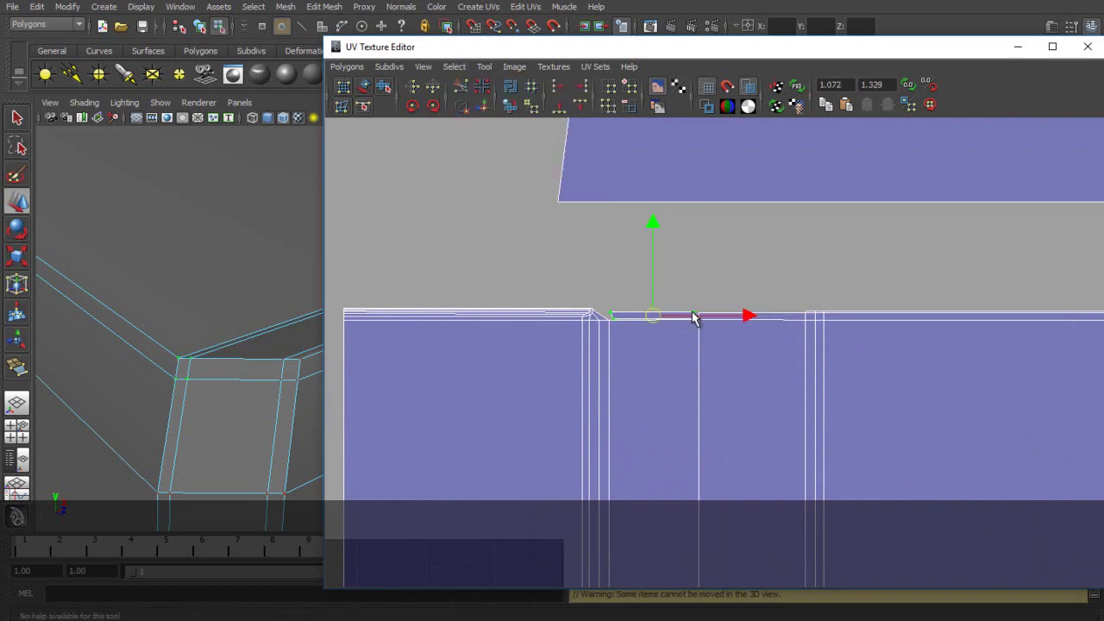
pyautogui.moveTo(658, 316); pyautogui.dragTo(450, 154)
# Select the long thin shell at the base of the 0-1 UV square and move it above the large shell.
pyautogui.scroll(-5, 604, 388)
pyautogui.keyDown('alt'); pyautogui.moveTo(651, 557); pyautogui.dragTo(680, 212, button='middle'); pyautogui.keyUp('alt')
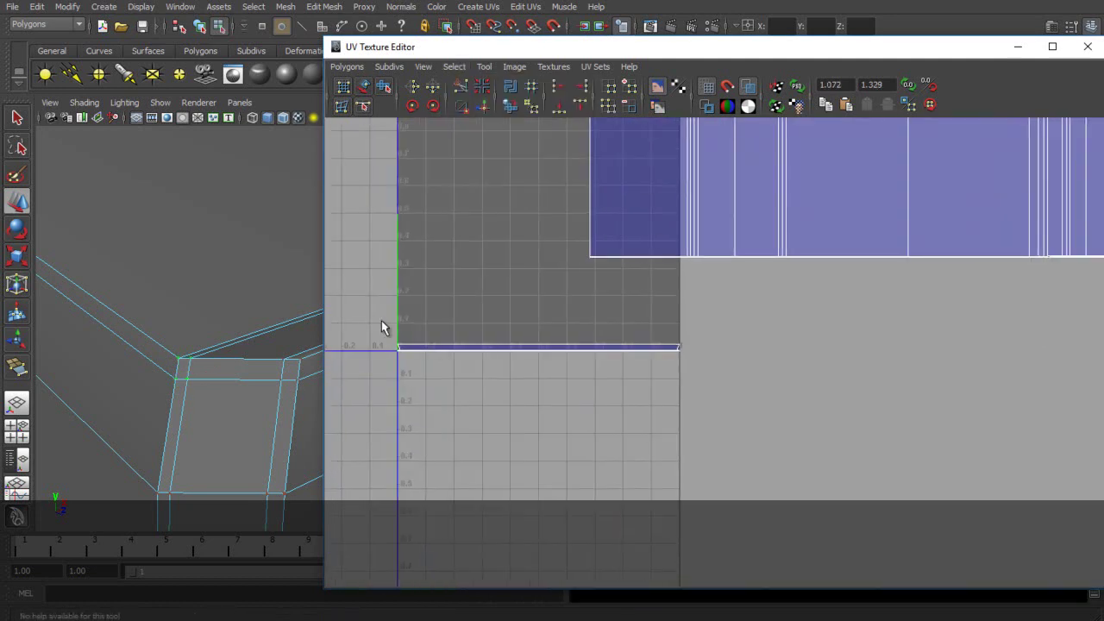
pyautogui.click(678, 342)
pyautogui.click(452, 69)
pyautogui.click(498, 120)
pyautogui.moveTo(540, 345); pyautogui.dragTo(731, 168)
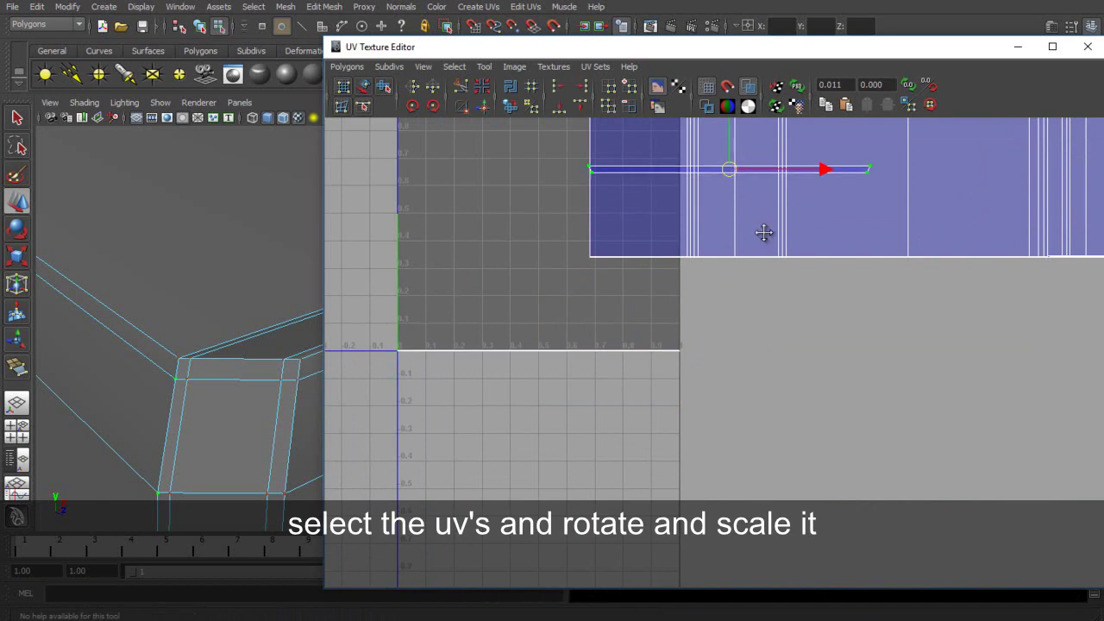
pyautogui.keyDown('alt'); pyautogui.moveTo(764, 207); pyautogui.dragTo(672, 515, button='middle'); pyautogui.keyUp('alt')
pyautogui.scroll(2, 672, 516)
pyautogui.moveTo(614, 525); pyautogui.dragTo(619, 216)
# Check the edge matching the gap in the large shell's top border and rotate the long strip shell upside down.
pyautogui.keyDown('alt'); pyautogui.moveTo(603, 264); pyautogui.dragTo(671, 387, button='middle'); pyautogui.keyUp('alt')
pyautogui.scroll(5, 670, 389)
pyautogui.keyDown('alt'); pyautogui.moveTo(594, 441); pyautogui.dragTo(602, 398, button='middle'); pyautogui.keyUp('alt')
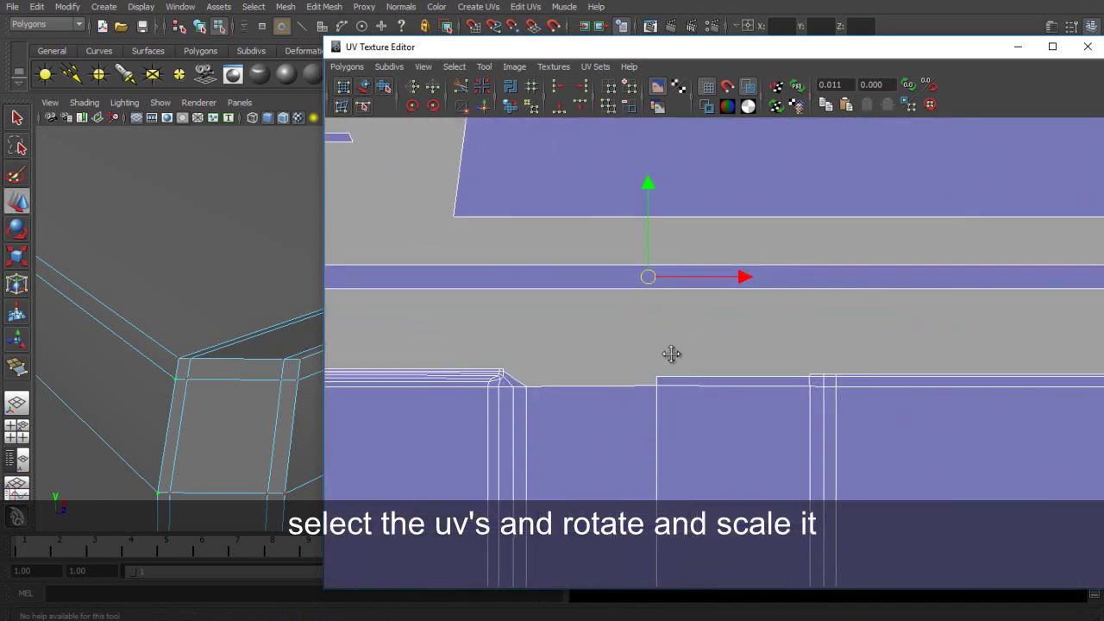
pyautogui.moveTo(611, 379); pyautogui.dragTo(614, 347, button='right')
pyautogui.click(624, 374)
pyautogui.scroll(-5, 625, 374)
pyautogui.hotkey('ctrl', 'z')
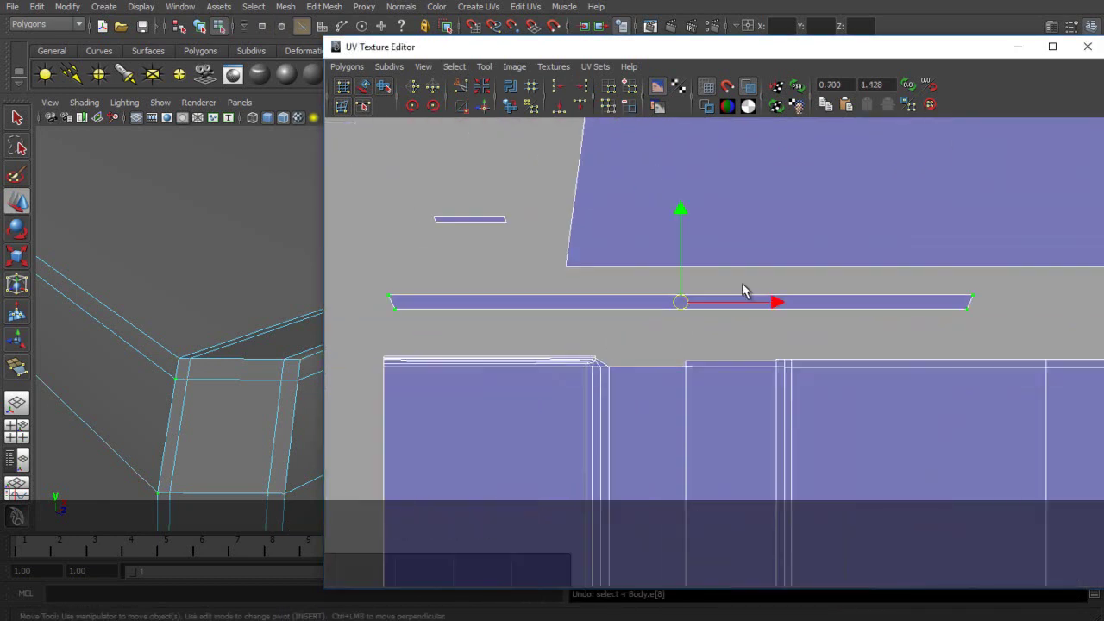
pyautogui.click(435, 107)
pyautogui.click(435, 107)
# Scale the long strip shell down uniformly and move it to just above the gap in the large shell.
pyautogui.press('r')
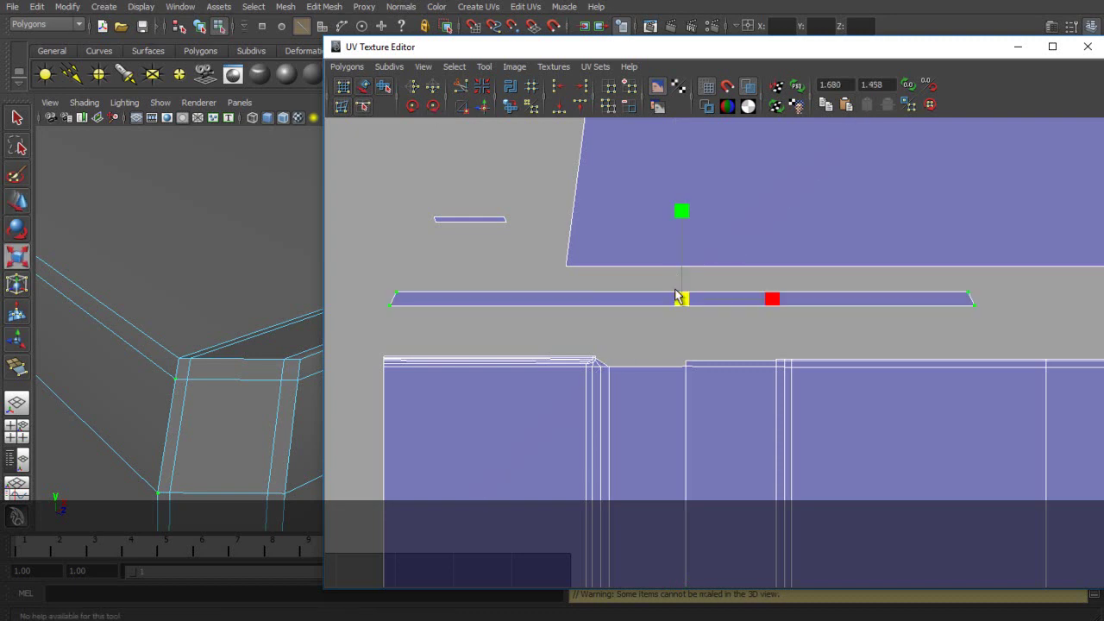
pyautogui.moveTo(682, 299); pyautogui.dragTo(633, 296)
pyautogui.scroll(3, 697, 327)
pyautogui.press('w')
pyautogui.moveTo(664, 261); pyautogui.dragTo(547, 362)
# Scale the strip shell horizontally to suit the gap's width and place it against the large shell's top border.
pyautogui.scroll(3, 569, 341)
pyautogui.press('r')
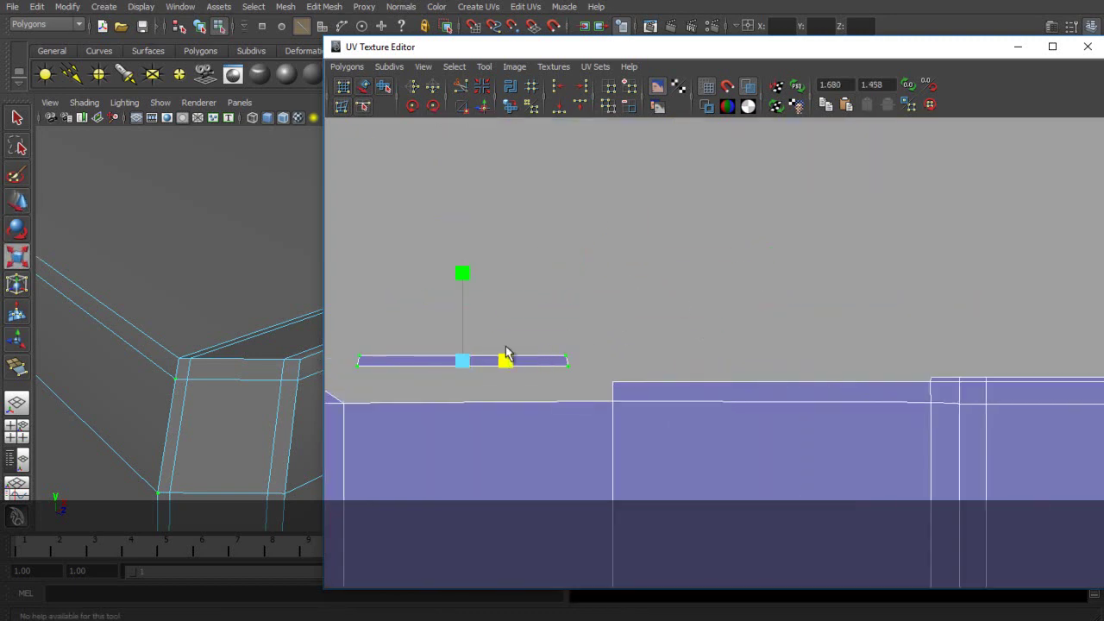
pyautogui.keyDown('alt'); pyautogui.moveTo(451, 395); pyautogui.dragTo(540, 338, button='middle'); pyautogui.keyUp('alt')
pyautogui.press('w')
pyautogui.moveTo(552, 306); pyautogui.dragTo(568, 337)
pyautogui.scroll(4, 679, 302)
pyautogui.keyDown('alt'); pyautogui.moveTo(636, 296); pyautogui.dragTo(636, 227, button='middle'); pyautogui.keyUp('alt')
pyautogui.scroll(-3, 636, 233)
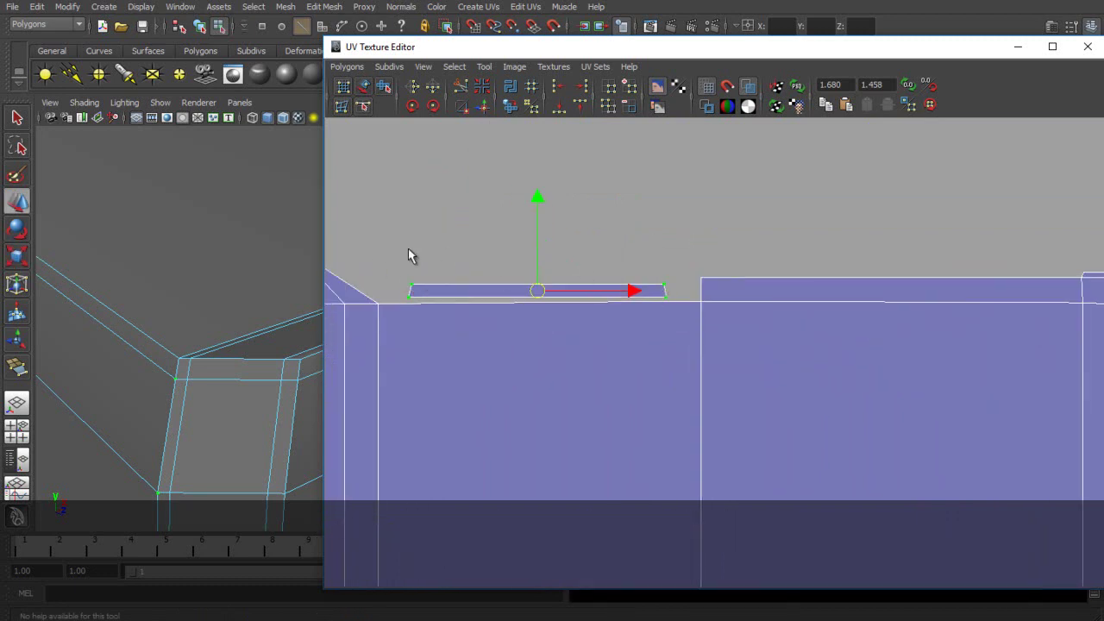
# Reposition the strip's end UVs so its corners sit close to the adjoining borders of the gap.
pyautogui.moveTo(377, 268); pyautogui.dragTo(677, 297)
pyautogui.moveTo(643, 255); pyautogui.dragTo(695, 288)
pyautogui.moveTo(393, 267); pyautogui.dragTo(426, 303)
pyautogui.moveTo(507, 287); pyautogui.dragTo(479, 287)
# Sew the strip's lower, right and left edges to the adjoining borders of the large shell.
pyautogui.moveTo(616, 273); pyautogui.dragTo(697, 291, button='right')
pyautogui.click(467, 107)
pyautogui.keyDown('alt'); pyautogui.moveTo(628, 274); pyautogui.dragTo(543, 279, button='right'); pyautogui.keyUp('alt')
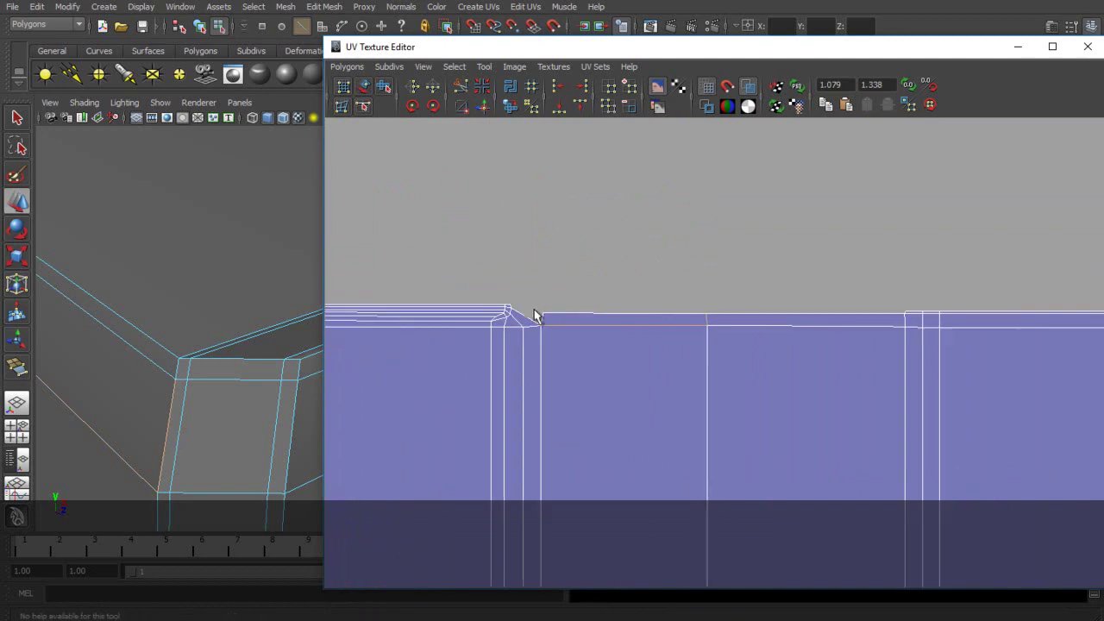
pyautogui.moveTo(526, 298); pyautogui.dragTo(563, 344)
pyautogui.click(462, 105)
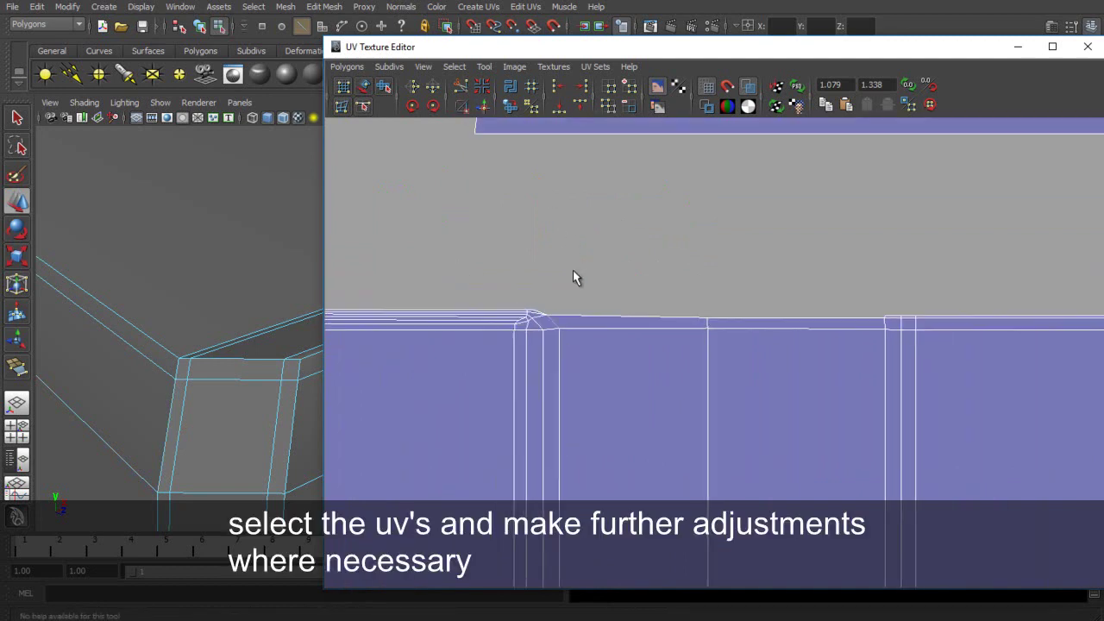
# Move the corner UV at the strip's left junction so the strip's top border runs nearly level.
pyautogui.keyDown('alt'); pyautogui.moveTo(577, 261); pyautogui.dragTo(660, 274, button='right'); pyautogui.keyUp('alt')
pyautogui.keyDown('alt'); pyautogui.moveTo(352, 290); pyautogui.dragTo(566, 246, button='middle'); pyautogui.keyUp('alt')
pyautogui.moveTo(567, 253); pyautogui.dragTo(566, 223)
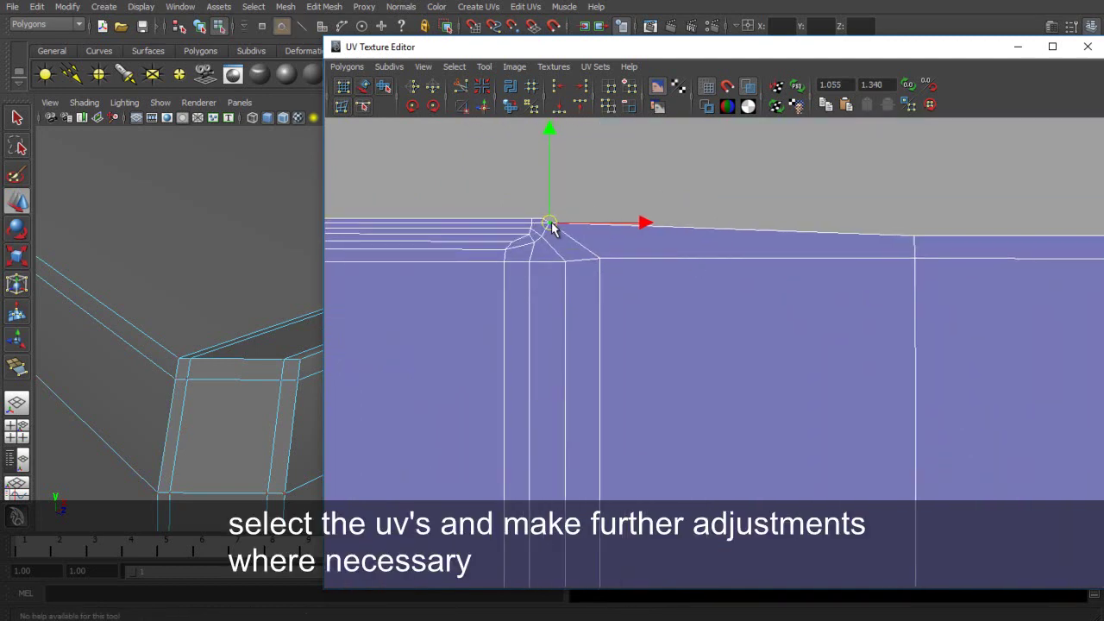
pyautogui.click(656, 199)
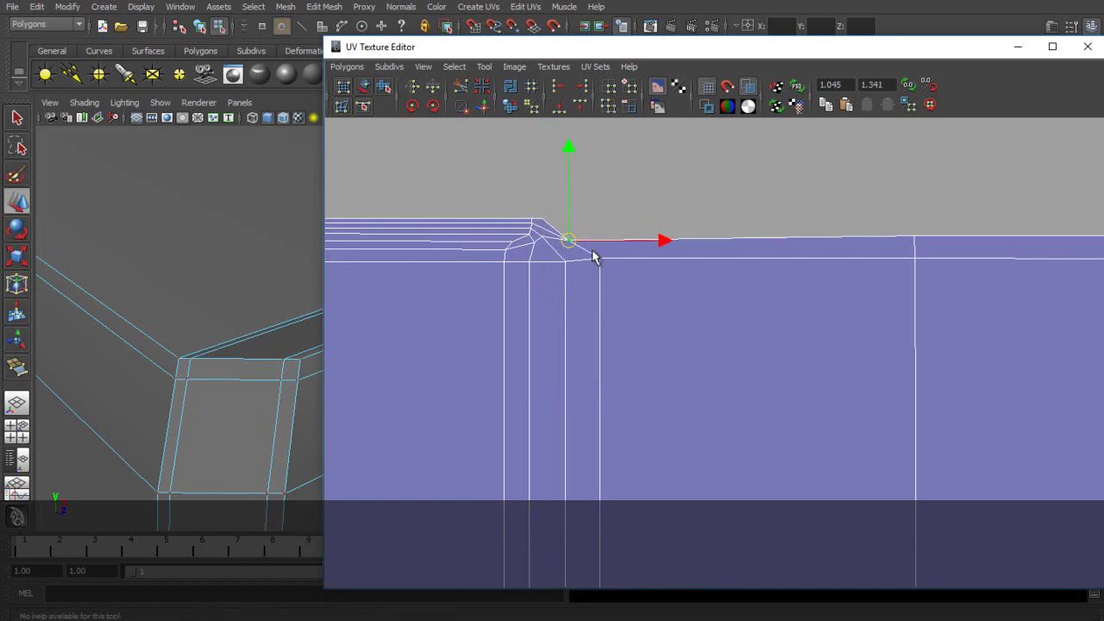
# Align the two rows of UVs at the strip's left junction to their minimum V value.
pyautogui.moveTo(598, 262); pyautogui.dragTo(651, 283, button='middle')
pyautogui.click(559, 107)
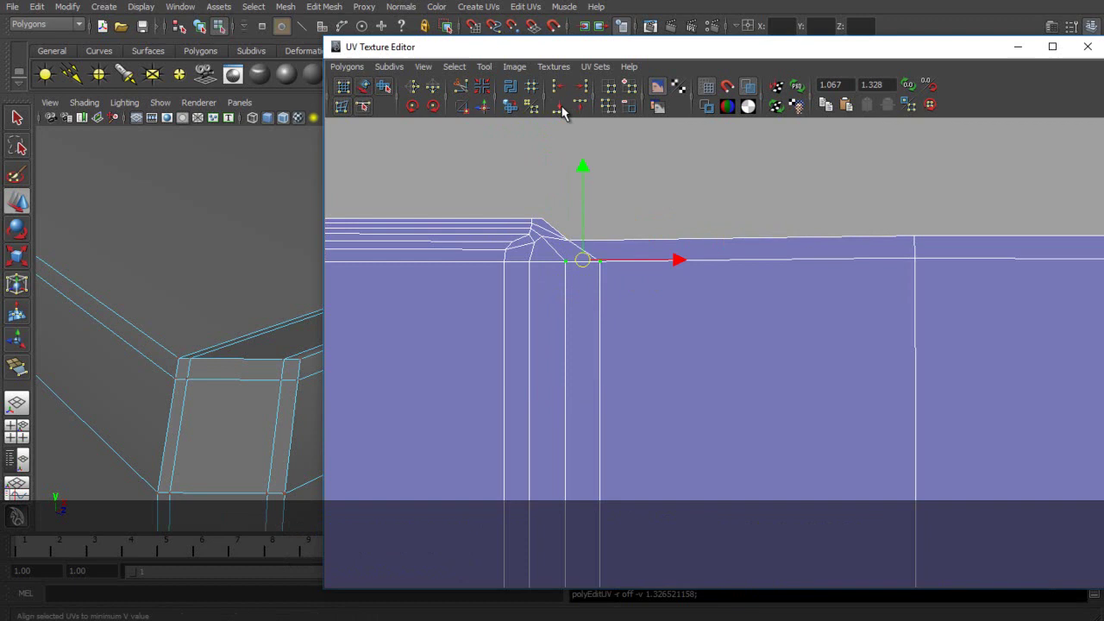
pyautogui.click(551, 245)
pyautogui.moveTo(529, 235); pyautogui.dragTo(578, 250)
pyautogui.click(557, 106)
# Try to align and rotate the bevel row UVs at the corner, undoing both changes.
pyautogui.keyDown('alt'); pyautogui.moveTo(557, 205); pyautogui.dragTo(602, 231, button='middle'); pyautogui.keyUp('alt')
pyautogui.scroll(3, 595, 229)
pyautogui.moveTo(460, 166); pyautogui.dragTo(523, 230)
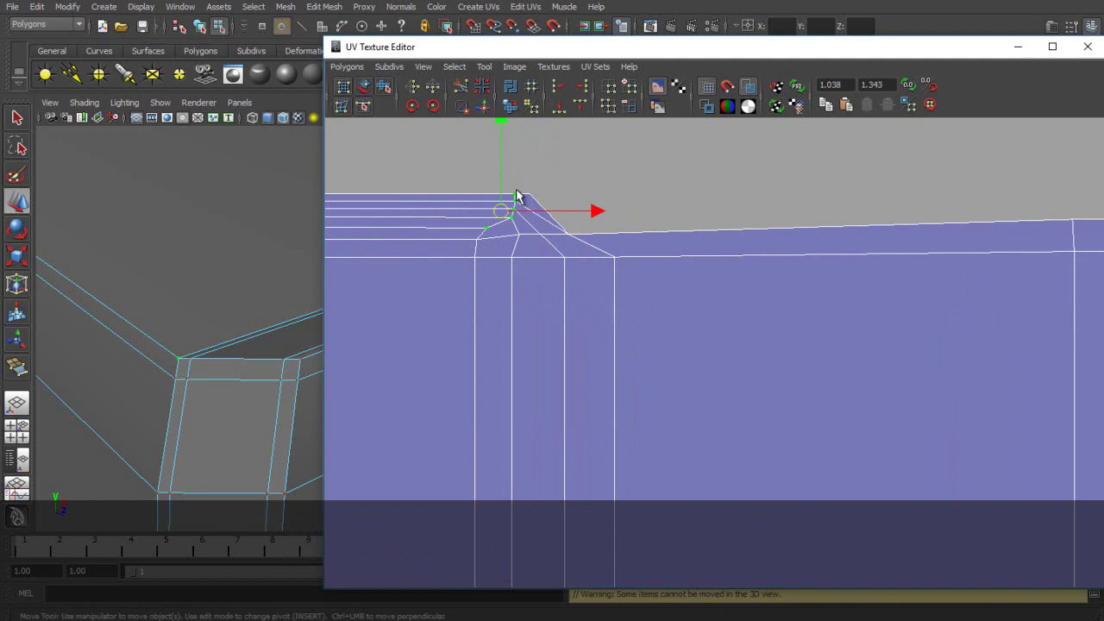
pyautogui.click(558, 105)
pyautogui.hotkey('ctrl', 'z')
pyautogui.press('e')
pyautogui.moveTo(594, 208)
pyautogui.mouseDown()
pyautogui.moveTo(582, 182)
pyautogui.moveTo(601, 211)
pyautogui.mouseUp()
pyautogui.hotkey('ctrl', 'z')
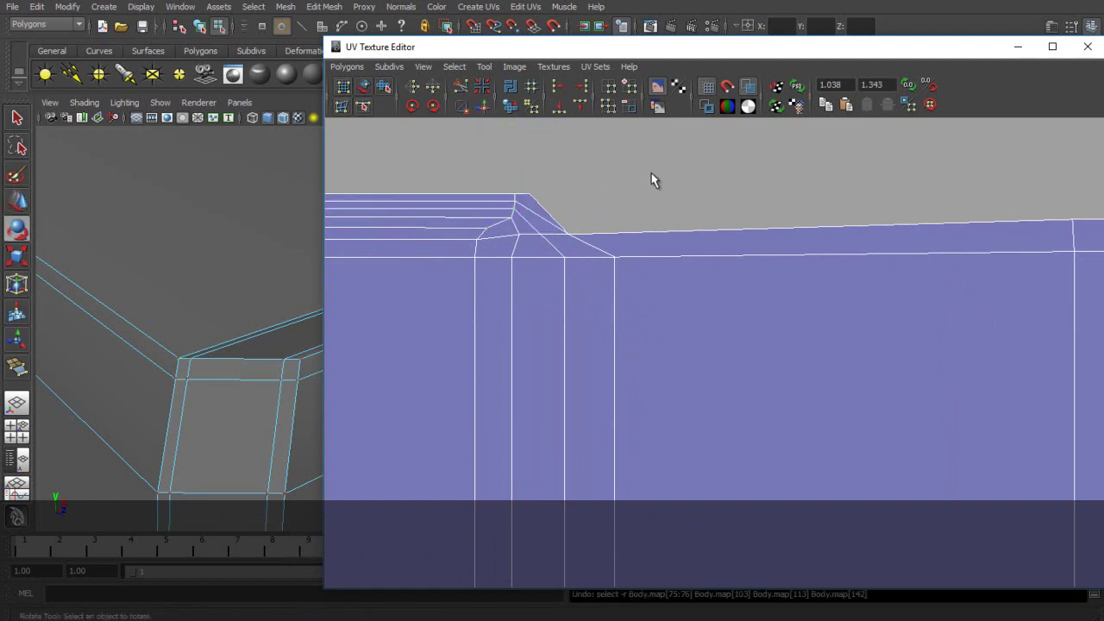
# Spread the bevel corner's upper UVs apart so the converging rows fan out diagonally.
pyautogui.scroll(-7, 651, 174)
pyautogui.scroll(6, 656, 180)
pyautogui.scroll(2, 661, 200)
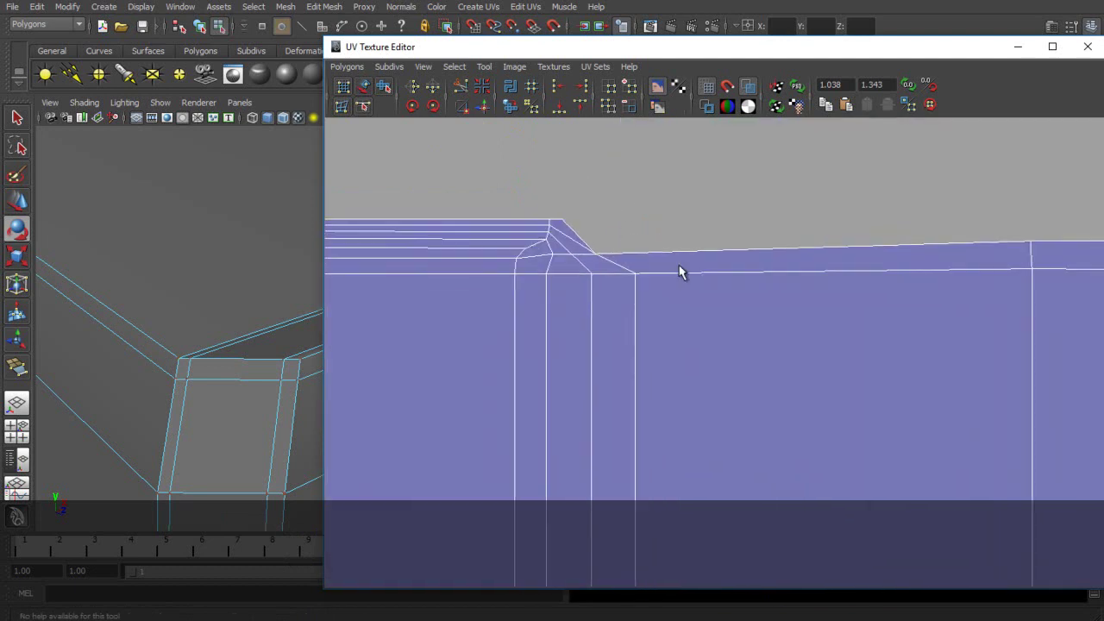
pyautogui.moveTo(584, 225); pyautogui.dragTo(559, 235)
pyautogui.press('w')
pyautogui.click(562, 227)
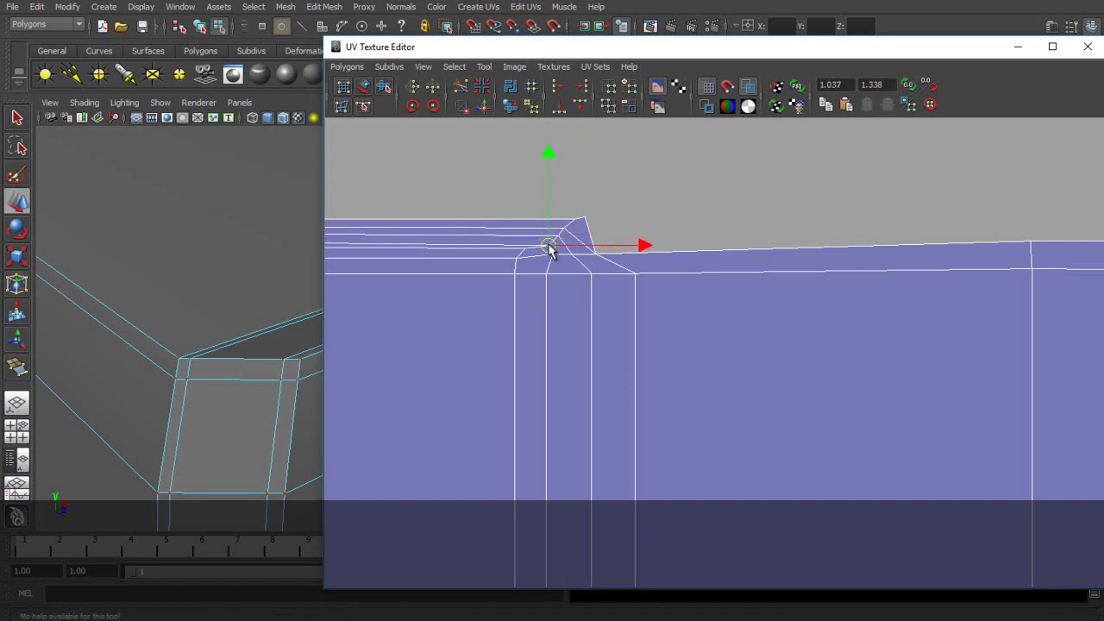
# Try to reposition the outermost bevel corner UVs outward and downward, undoing these moves.
pyautogui.click(586, 218)
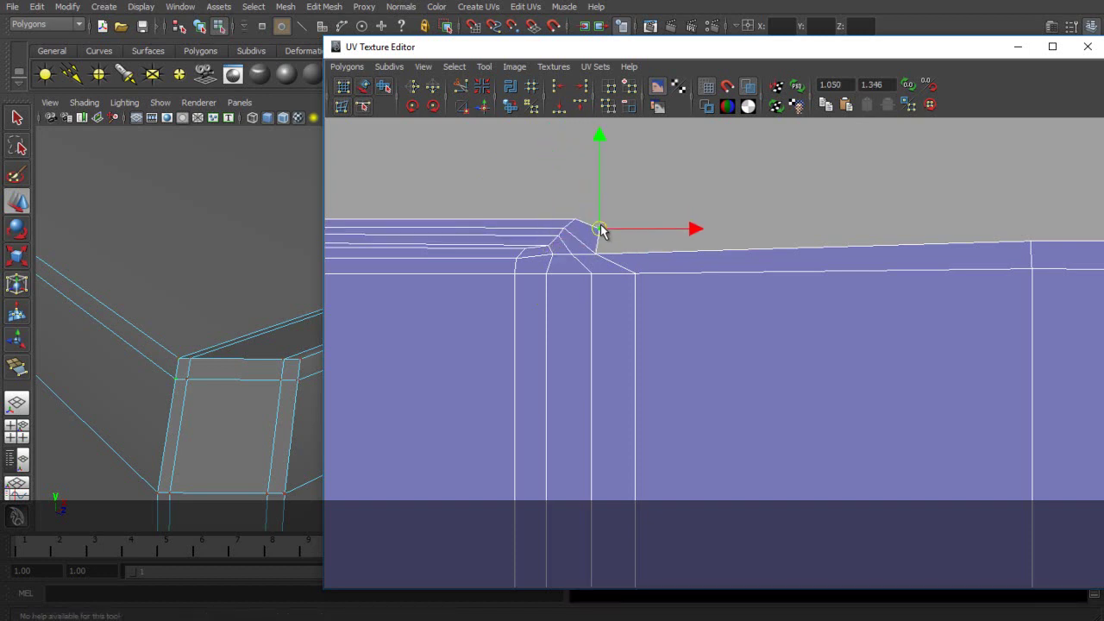
pyautogui.moveTo(597, 240); pyautogui.dragTo(602, 251)
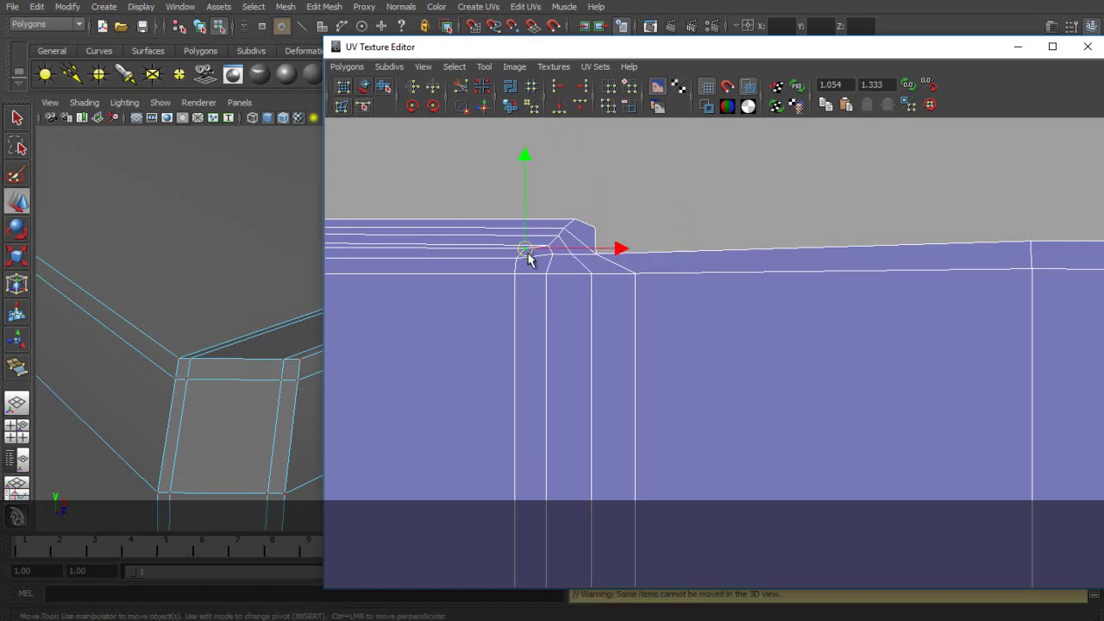
pyautogui.hotkey('ctrl', 'z')
pyautogui.hotkey('ctrl', 'z')
pyautogui.hotkey('ctrl', 'z')
pyautogui.hotkey('ctrl', 'z')
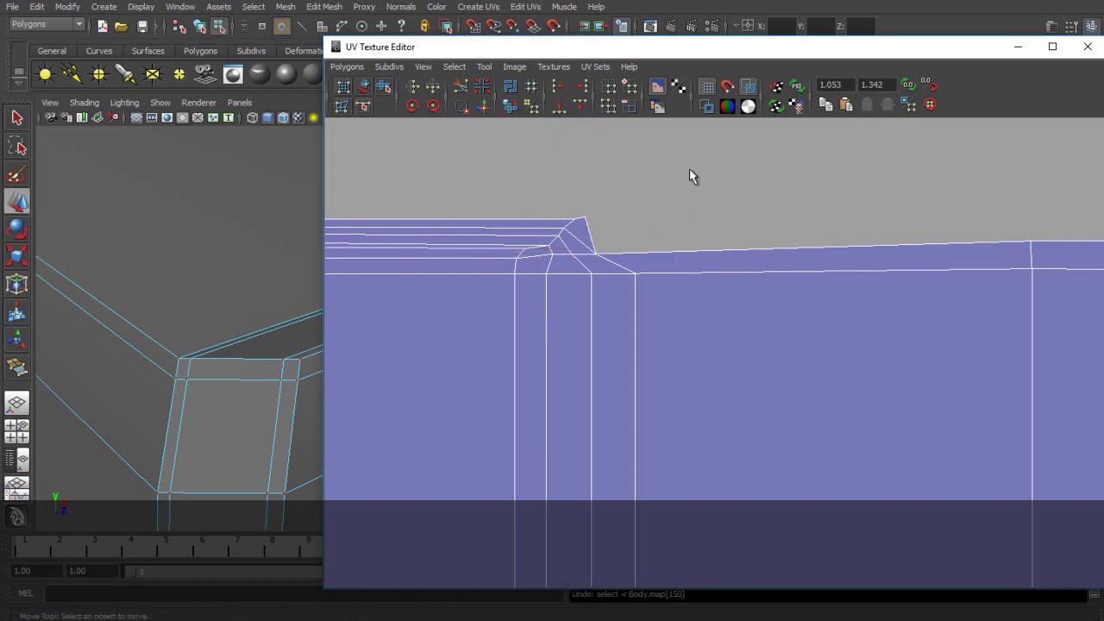
# Check which borders of the large shell match the edges of the parallelogram shell above it.
pyautogui.click(689, 170)
pyautogui.scroll(-8, 689, 170)
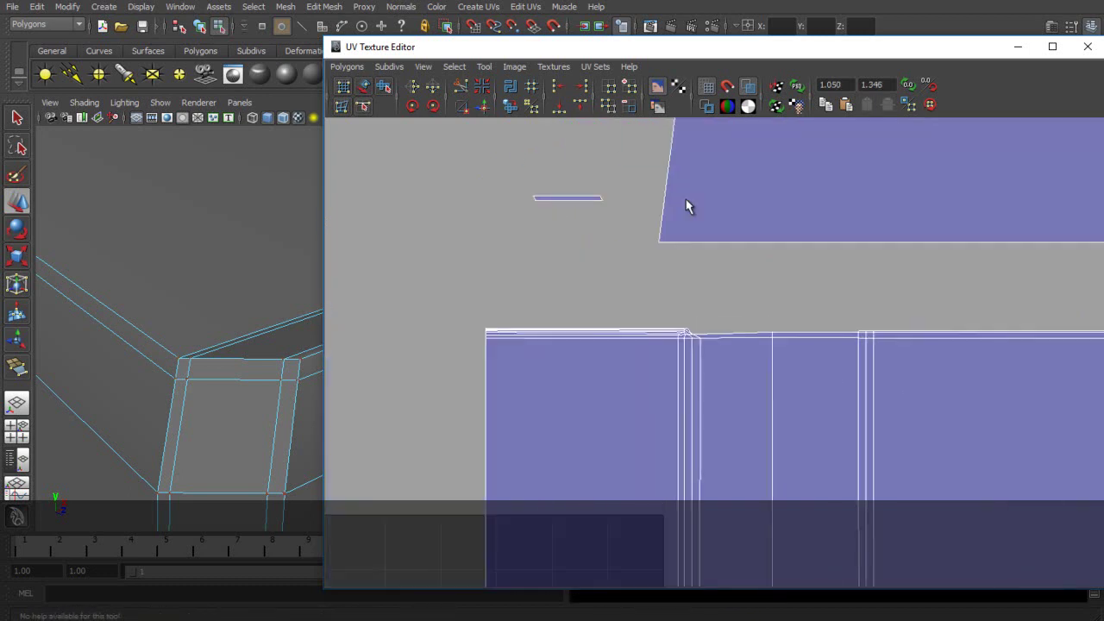
pyautogui.keyDown('alt'); pyautogui.moveTo(814, 337); pyautogui.dragTo(697, 277, button='middle'); pyautogui.keyUp('alt')
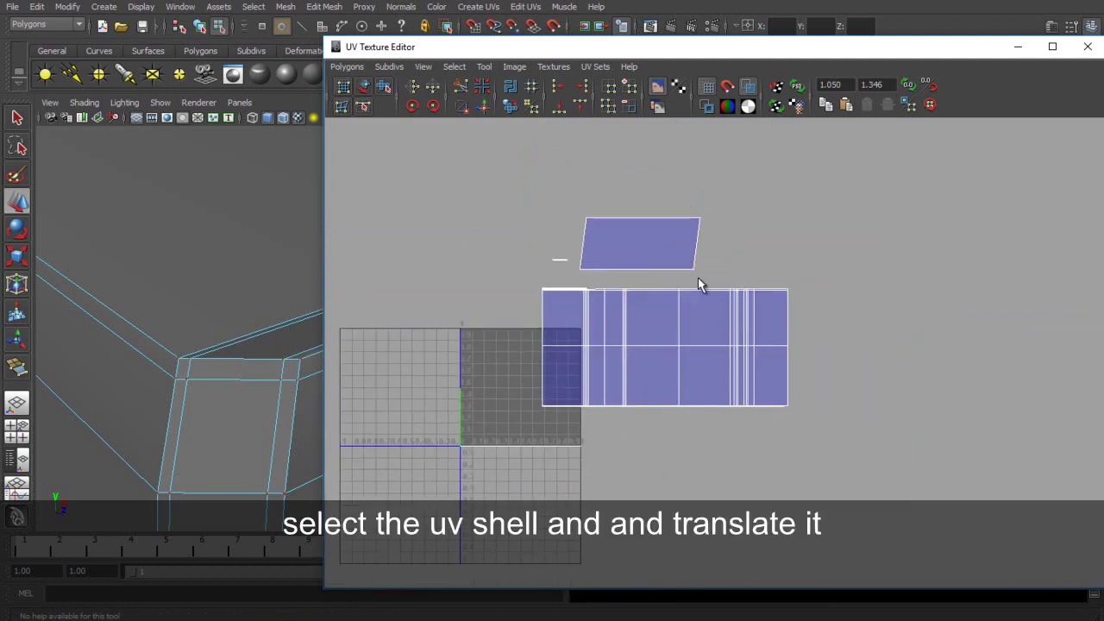
pyautogui.scroll(4, 697, 277)
pyautogui.keyDown('alt'); pyautogui.moveTo(582, 252); pyautogui.dragTo(604, 277, button='middle'); pyautogui.keyUp('alt')
pyautogui.scroll(1, 605, 240)
pyautogui.moveTo(613, 240); pyautogui.dragTo(614, 206, button='right')
pyautogui.click(615, 239)
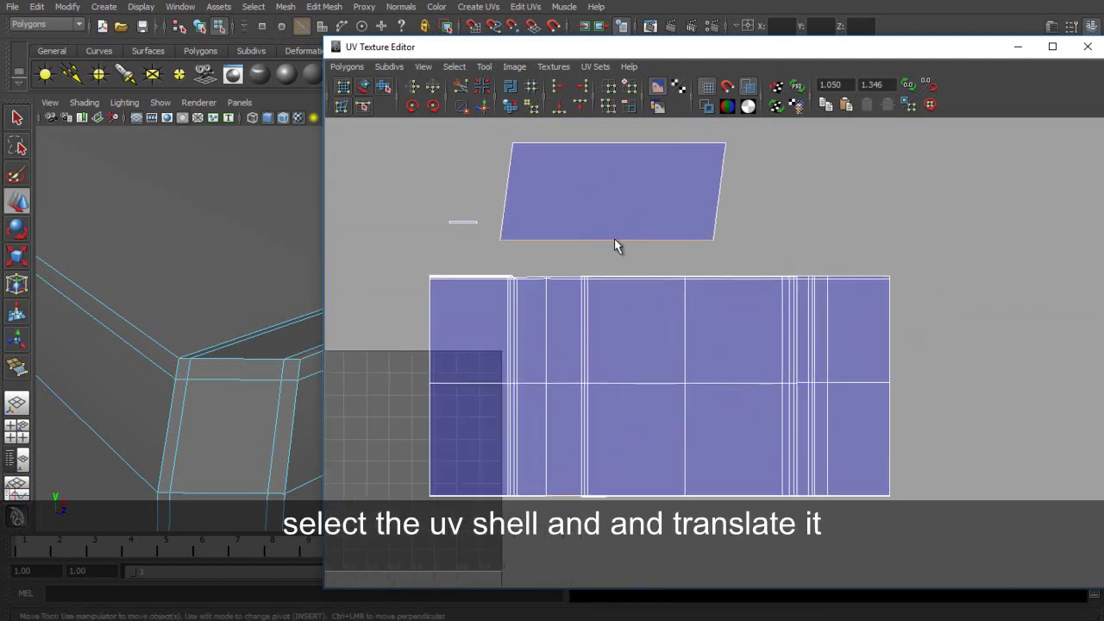
pyautogui.moveTo(500, 137); pyautogui.dragTo(582, 178)
pyautogui.moveTo(712, 236); pyautogui.dragTo(737, 252)
# Select the parallelogram shell's UVs, move them below the large shell and scale the shell down uniformly.
pyautogui.moveTo(604, 180); pyautogui.dragTo(673, 174, button='right')
pyautogui.moveTo(486, 135); pyautogui.dragTo(740, 251)
pyautogui.moveTo(613, 190); pyautogui.dragTo(621, 521)
pyautogui.keyDown('alt'); pyautogui.moveTo(622, 520); pyautogui.dragTo(621, 360, button='middle'); pyautogui.keyUp('alt')
pyautogui.scroll(5, 727, 362)
pyautogui.press('r')
pyautogui.moveTo(751, 386); pyautogui.dragTo(656, 314)
pyautogui.press('w')
pyautogui.scroll(3, 656, 313)
pyautogui.scroll(4, 541, 253)
# Examine how the parallelogram's top and bottom edges correspond to the large shell's lower border.
pyautogui.moveTo(603, 251); pyautogui.dragTo(603, 212, button='right')
pyautogui.moveTo(402, 223); pyautogui.dragTo(1020, 556)
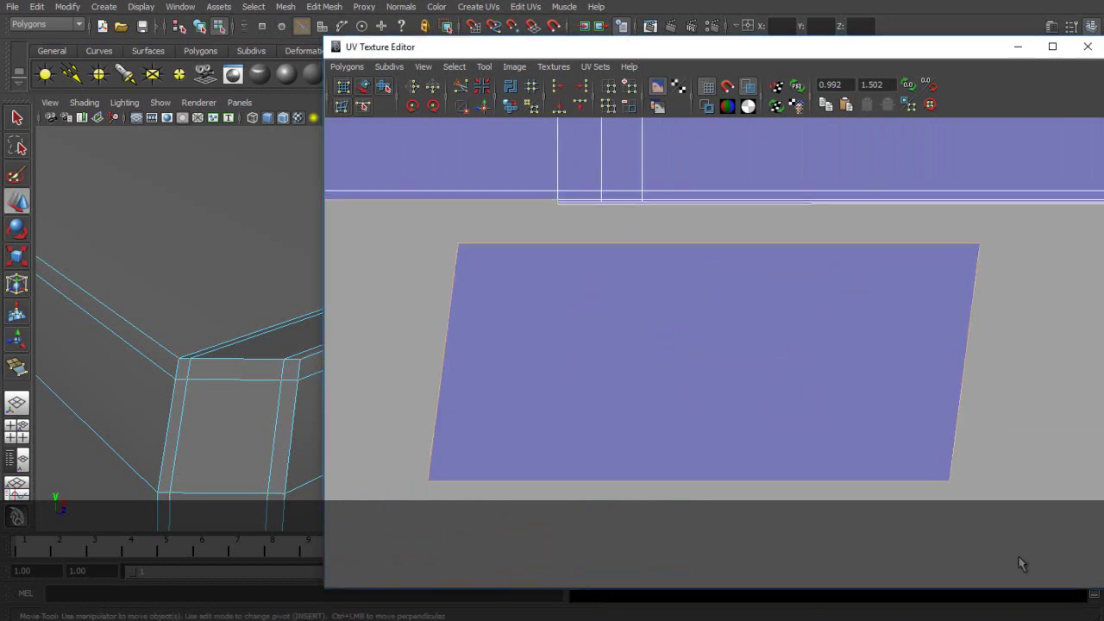
pyautogui.keyDown('alt'); pyautogui.moveTo(520, 256); pyautogui.dragTo(682, 364, button='middle'); pyautogui.keyUp('alt')
pyautogui.scroll(3, 680, 292)
pyautogui.click(672, 258)
pyautogui.scroll(-5, 703, 319)
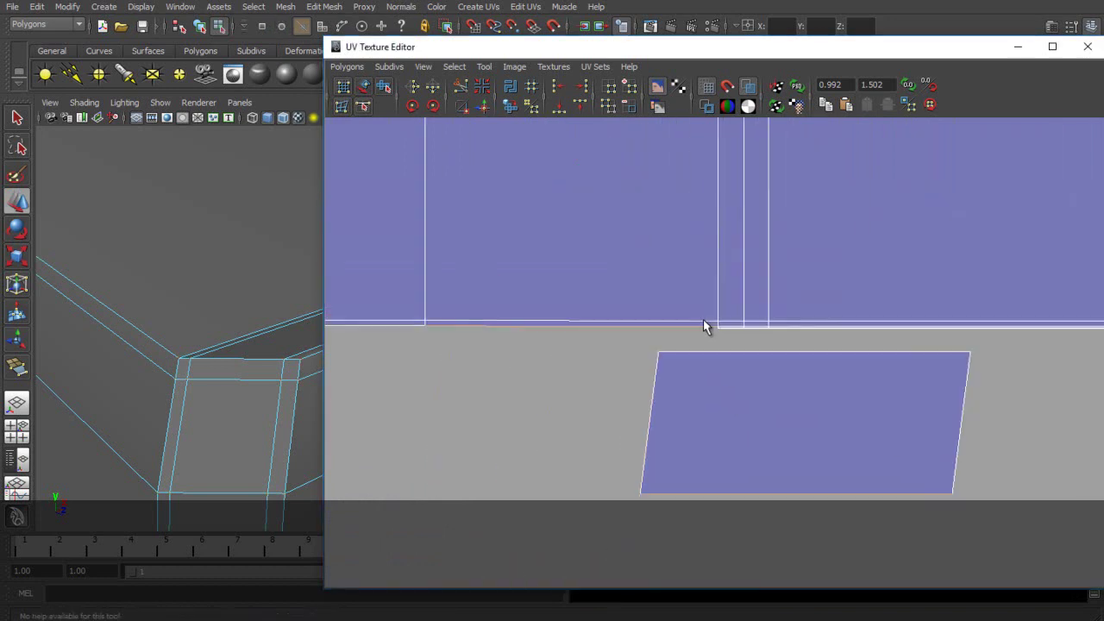
# Rotate the parallelogram shell about half a turn and scale it down further.
pyautogui.moveTo(724, 369); pyautogui.dragTo(759, 369, button='right')
pyautogui.moveTo(622, 342); pyautogui.dragTo(1009, 530)
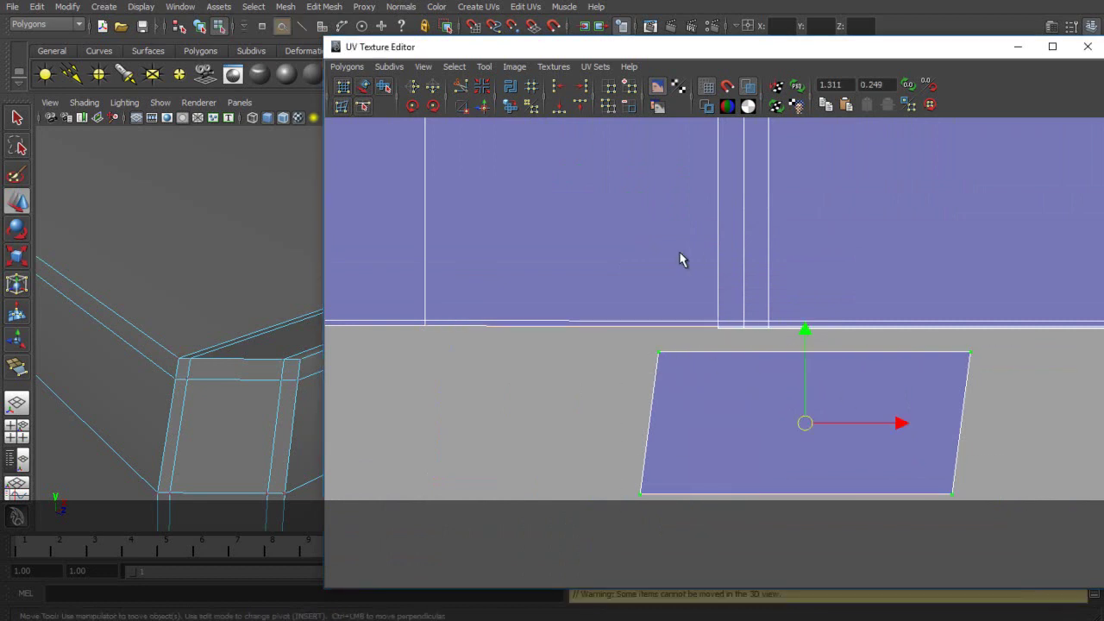
pyautogui.press('e')
pyautogui.moveTo(857, 352); pyautogui.dragTo(770, 489)
pyautogui.press('r')
pyautogui.moveTo(806, 424); pyautogui.dragTo(680, 340)
pyautogui.press('w')
# Pull the parallelogram shell's right corner UVs close to the adjoining corner of the large shell's lower border.
pyautogui.scroll(8, 751, 336)
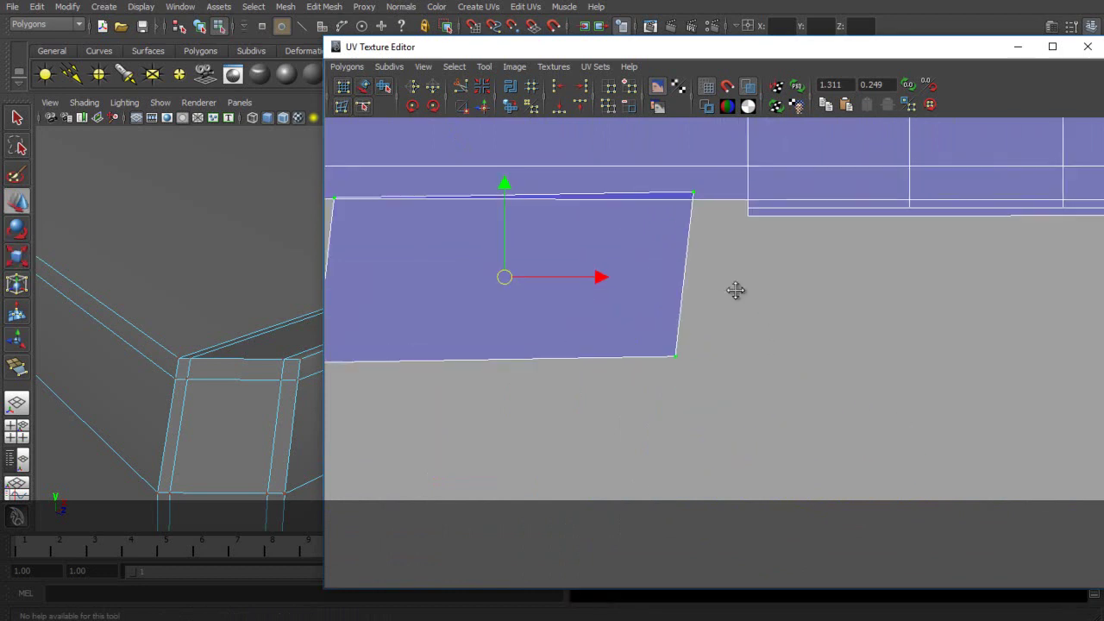
pyautogui.keyDown('alt'); pyautogui.moveTo(664, 120); pyautogui.dragTo(748, 242, button='middle'); pyautogui.keyUp('alt')
pyautogui.moveTo(749, 242); pyautogui.dragTo(823, 268)
pyautogui.moveTo(725, 424); pyautogui.dragTo(788, 494)
pyautogui.moveTo(744, 467); pyautogui.dragTo(812, 286)
pyautogui.keyDown('alt'); pyautogui.moveTo(812, 285); pyautogui.dragTo(763, 368, button='middle'); pyautogui.keyUp('alt')
pyautogui.keyDown('alt'); pyautogui.moveTo(764, 368); pyautogui.dragTo(858, 395, button='right'); pyautogui.keyUp('alt')
# Sew the parallelogram shell's top and right edges to the large shell's lower border.
pyautogui.moveTo(834, 344); pyautogui.dragTo(834, 308, button='right')
pyautogui.click(832, 342)
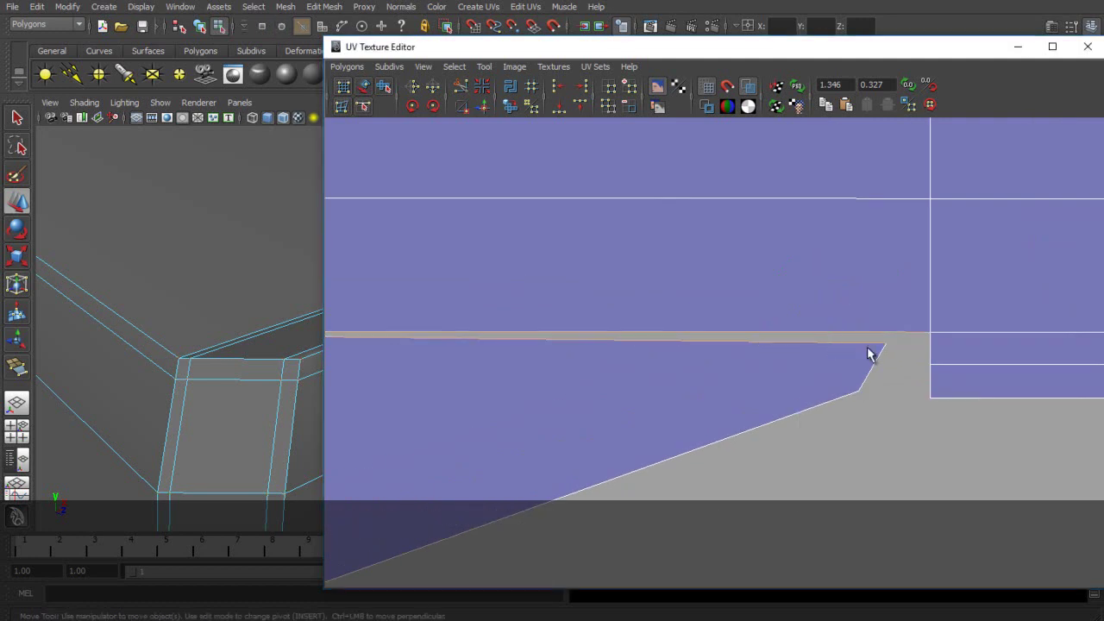
pyautogui.click(459, 111)
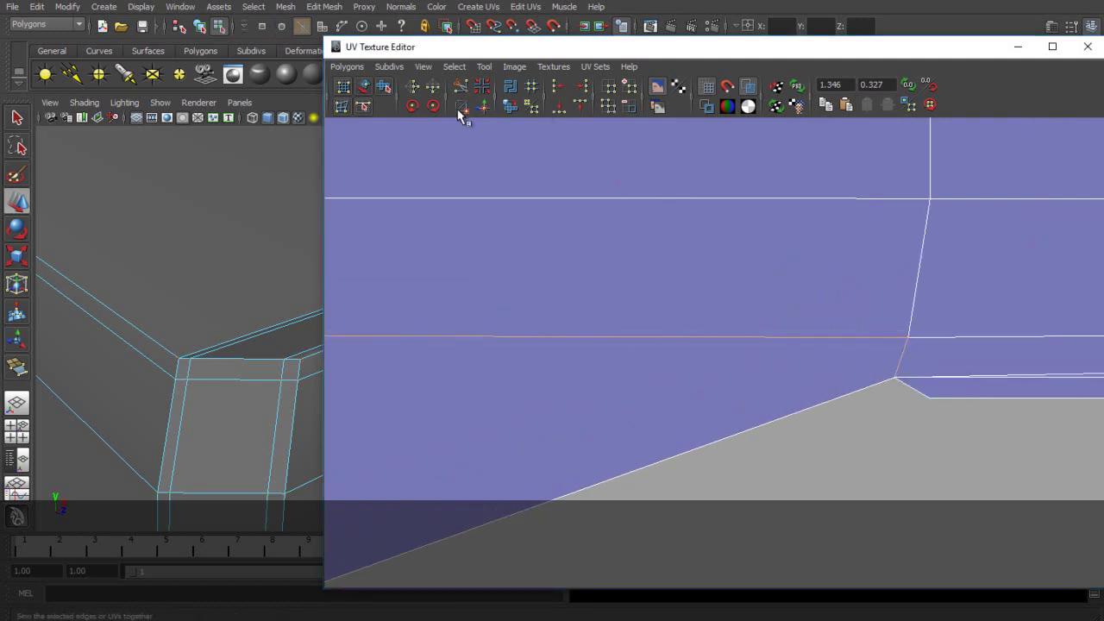
# Sew the selected shell edges to the large shell's lower border and shift the joined corner UVs right along that border.
pyautogui.keyDown('alt'); pyautogui.moveTo(726, 279); pyautogui.dragTo(606, 176, button='right'); pyautogui.keyUp('alt')
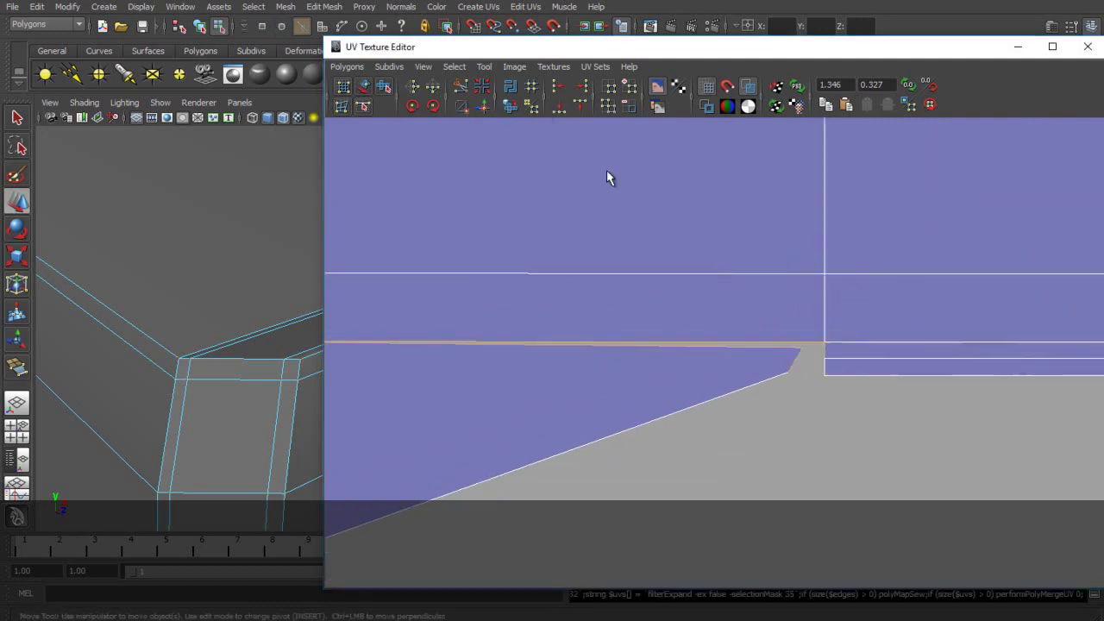
pyautogui.click(463, 106)
pyautogui.moveTo(827, 360); pyautogui.dragTo(860, 361, button='right')
pyautogui.moveTo(803, 347); pyautogui.dragTo(840, 371)
pyautogui.moveTo(827, 358); pyautogui.dragTo(884, 344)
pyautogui.moveTo(812, 440); pyautogui.dragTo(817, 450)
pyautogui.moveTo(787, 424); pyautogui.dragTo(890, 385)
# Slide the slanted piece's remaining corner UVs left along the large shell's lower border.
pyautogui.keyDown('alt'); pyautogui.moveTo(888, 384); pyautogui.dragTo(614, 391, button='right'); pyautogui.keyUp('alt')
pyautogui.keyDown('alt'); pyautogui.moveTo(663, 394); pyautogui.dragTo(839, 394, button='middle'); pyautogui.keyUp('alt')
pyautogui.moveTo(797, 361); pyautogui.dragTo(434, 358)
pyautogui.click(785, 395)
pyautogui.moveTo(784, 397); pyautogui.dragTo(420, 370)
# Nudge the UVs at the strip's far end into line with the lower border's adjoining corner.
pyautogui.keyDown('alt'); pyautogui.moveTo(591, 336); pyautogui.dragTo(832, 341, button='middle'); pyautogui.keyUp('alt')
pyautogui.scroll(5, 837, 342)
pyautogui.keyDown('alt'); pyautogui.moveTo(696, 345); pyautogui.dragTo(872, 353, button='middle'); pyautogui.keyUp('alt')
pyautogui.scroll(8, 872, 353)
pyautogui.moveTo(549, 280); pyautogui.dragTo(587, 297)
pyautogui.moveTo(563, 291); pyautogui.dragTo(603, 330)
pyautogui.moveTo(592, 318); pyautogui.dragTo(582, 298)
# Sew the strip's long edge and short end edge to the large shell's lower border.
pyautogui.moveTo(630, 270); pyautogui.dragTo(633, 236, button='right')
pyautogui.click(641, 267)
pyautogui.scroll(-6, 910, 356)
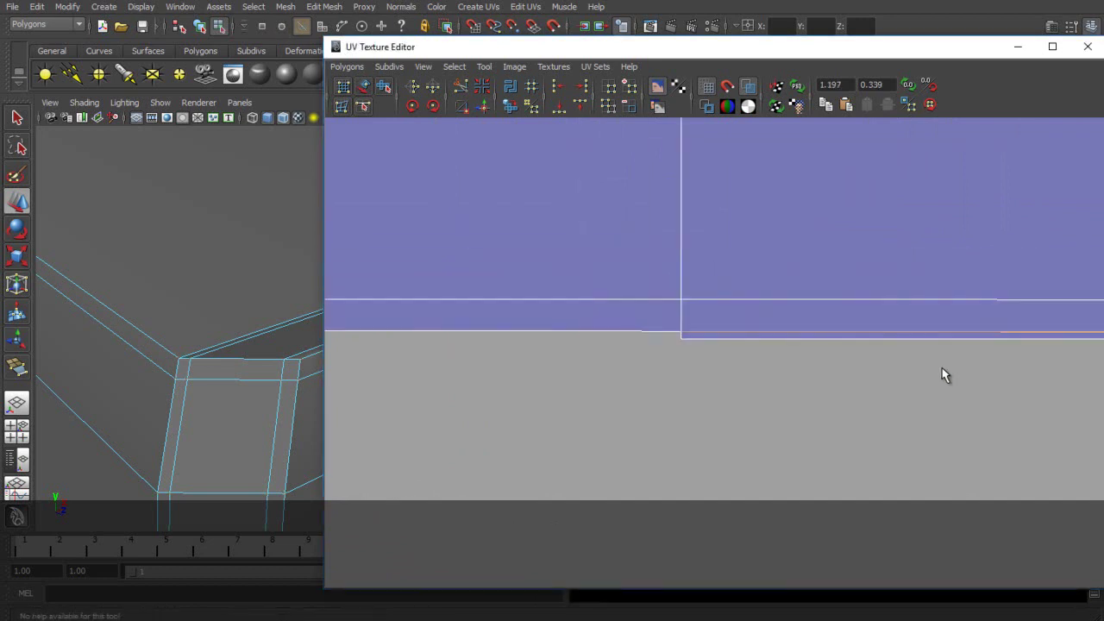
pyautogui.scroll(-3, 910, 355)
pyautogui.keyDown('alt'); pyautogui.moveTo(911, 355); pyautogui.dragTo(614, 362, button='middle'); pyautogui.keyUp('alt')
pyautogui.scroll(-2, 856, 352)
pyautogui.keyDown('alt'); pyautogui.moveTo(855, 362); pyautogui.dragTo(589, 377, button='middle'); pyautogui.keyUp('alt')
pyautogui.scroll(12, 752, 304)
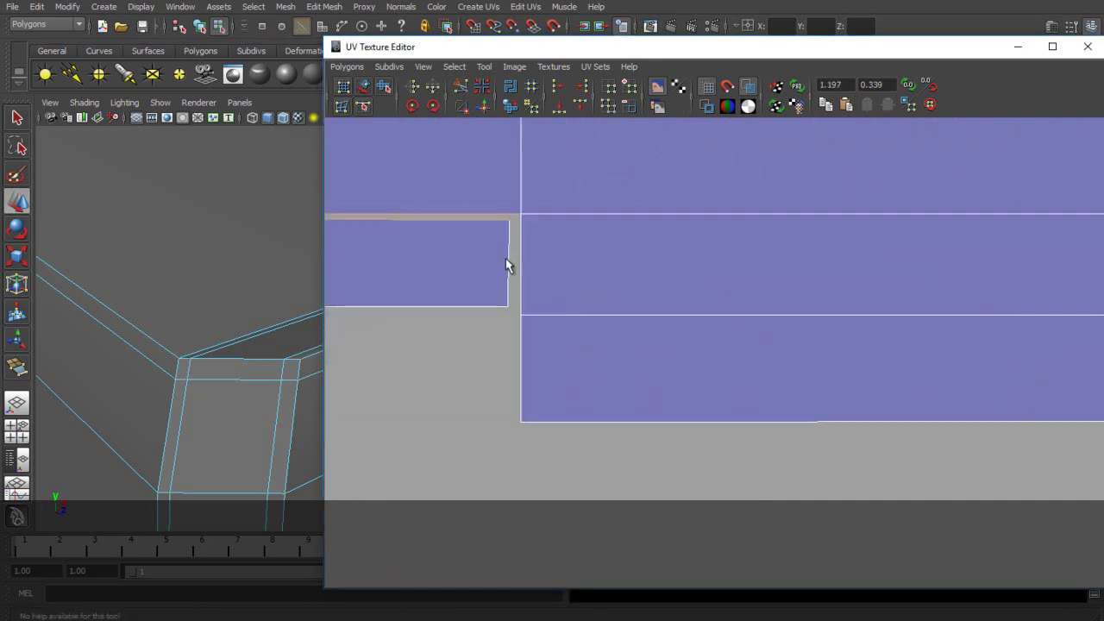
pyautogui.keyDown('shift'); pyautogui.click(508, 269); pyautogui.keyUp('shift')
pyautogui.click(465, 107)
pyautogui.scroll(-12, 581, 252)
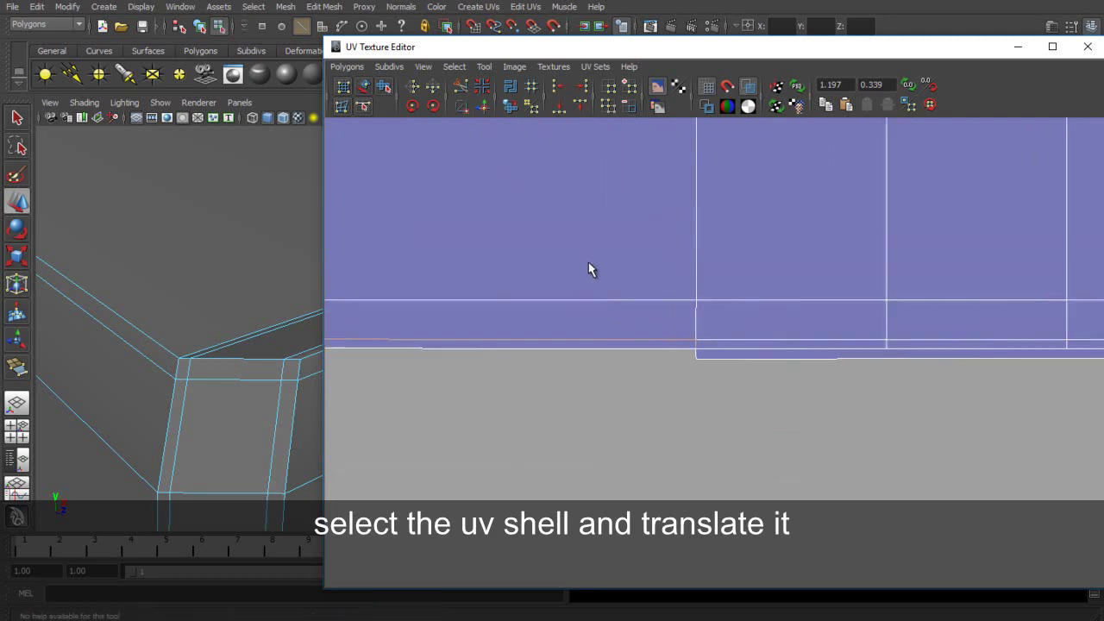
# Move the next separate parallelogram shell to just below the large shell's lower border.
pyautogui.scroll(-8, 601, 246)
pyautogui.moveTo(657, 215); pyautogui.dragTo(709, 215, button='right')
pyautogui.moveTo(642, 203); pyautogui.dragTo(677, 369)
pyautogui.scroll(10, 710, 360)
pyautogui.keyDown('alt'); pyautogui.moveTo(465, 455); pyautogui.dragTo(571, 372, button='middle'); pyautogui.keyUp('alt')
pyautogui.moveTo(557, 381); pyautogui.dragTo(593, 298)
pyautogui.keyDown('alt'); pyautogui.moveTo(671, 306); pyautogui.dragTo(683, 345, button='middle'); pyautogui.keyUp('alt')
pyautogui.scroll(4, 683, 344)
pyautogui.scroll(1, 683, 345)
pyautogui.keyDown('alt'); pyautogui.moveTo(565, 297); pyautogui.dragTo(743, 345, button='middle'); pyautogui.keyUp('alt')
pyautogui.scroll(5, 743, 343)
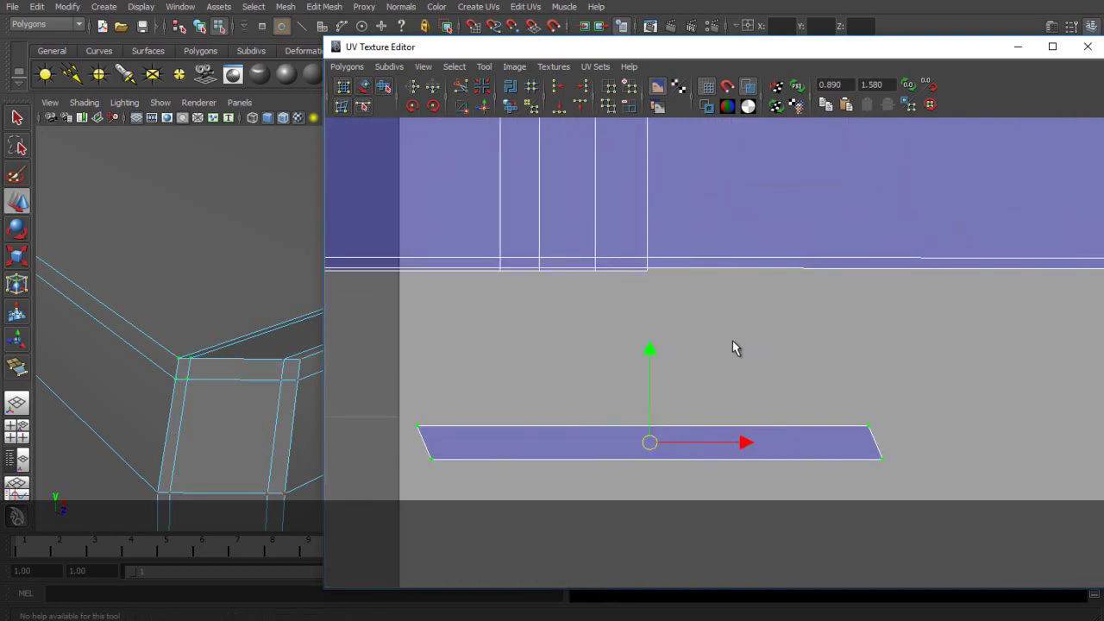
# Examine which borders of the large shell correspond to the parallelogram shell's edges.
pyautogui.moveTo(694, 428); pyautogui.dragTo(694, 395, button='right')
pyautogui.click(694, 428)
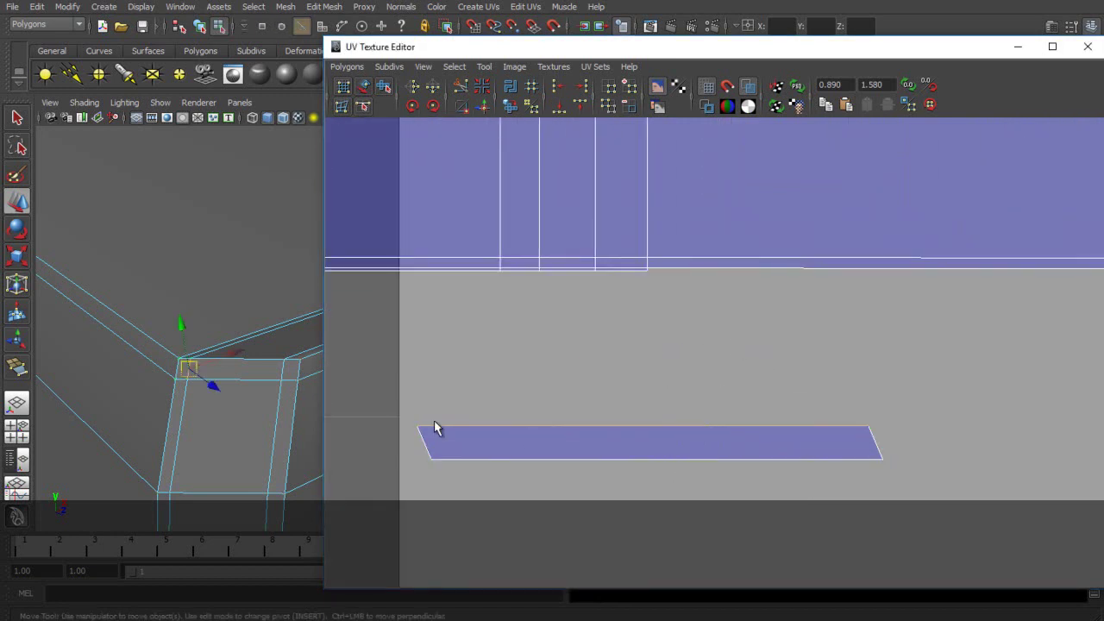
pyautogui.scroll(-3, 886, 420)
pyautogui.moveTo(860, 475); pyautogui.dragTo(874, 474)
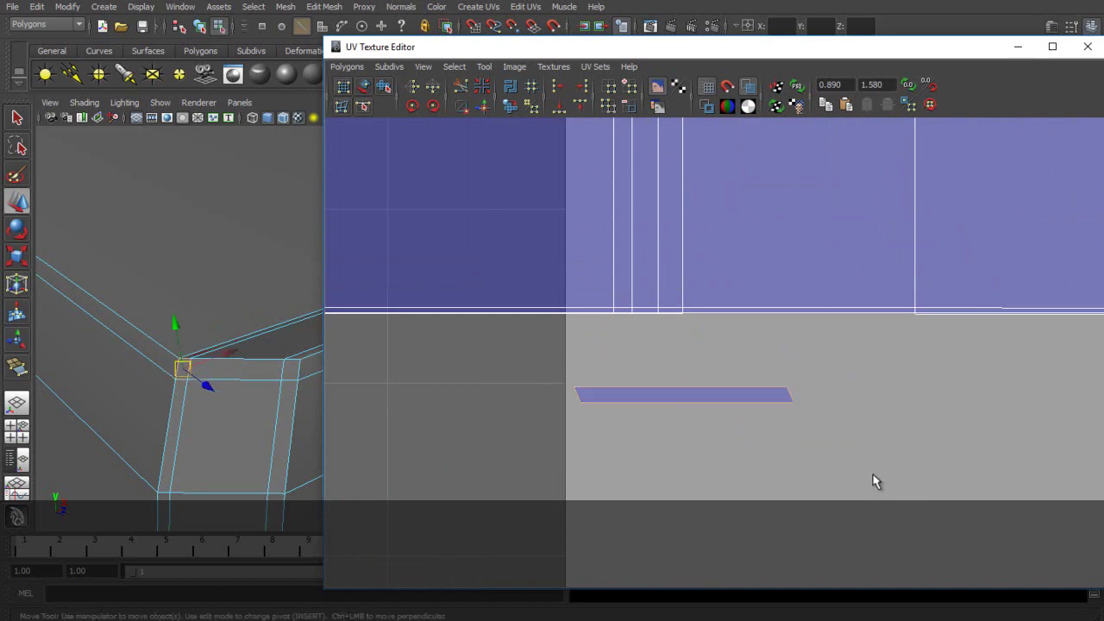
pyautogui.scroll(-12, 716, 383)
pyautogui.keyDown('alt'); pyautogui.moveTo(900, 376); pyautogui.dragTo(816, 417, button='middle'); pyautogui.keyUp('alt')
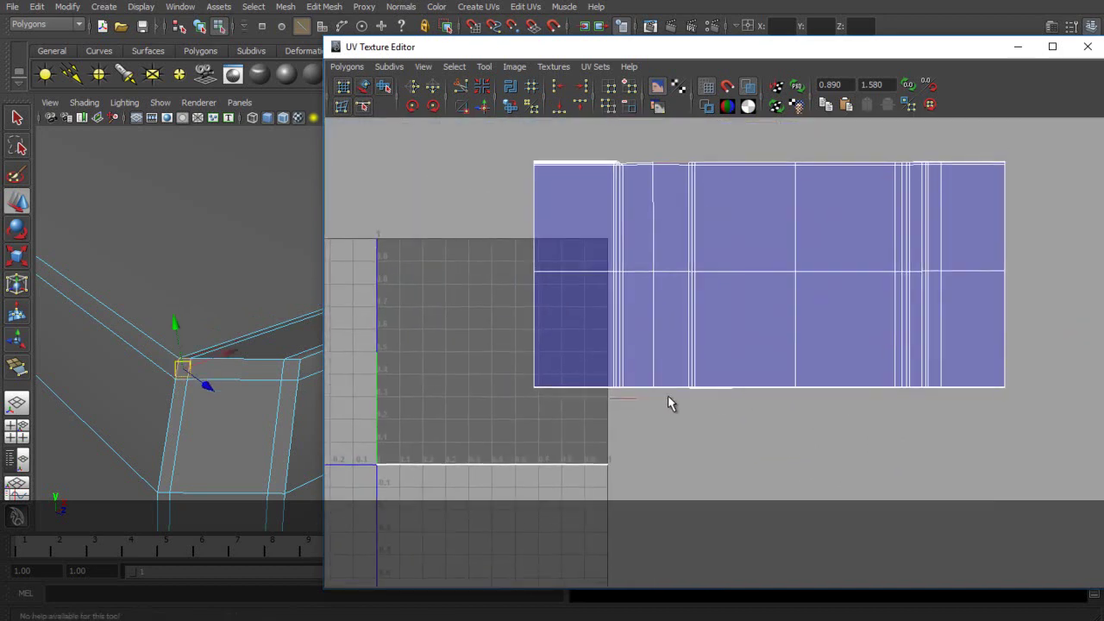
pyautogui.keyDown('alt'); pyautogui.moveTo(633, 391); pyautogui.dragTo(670, 420, button='middle'); pyautogui.keyUp('alt')
pyautogui.scroll(6, 629, 463)
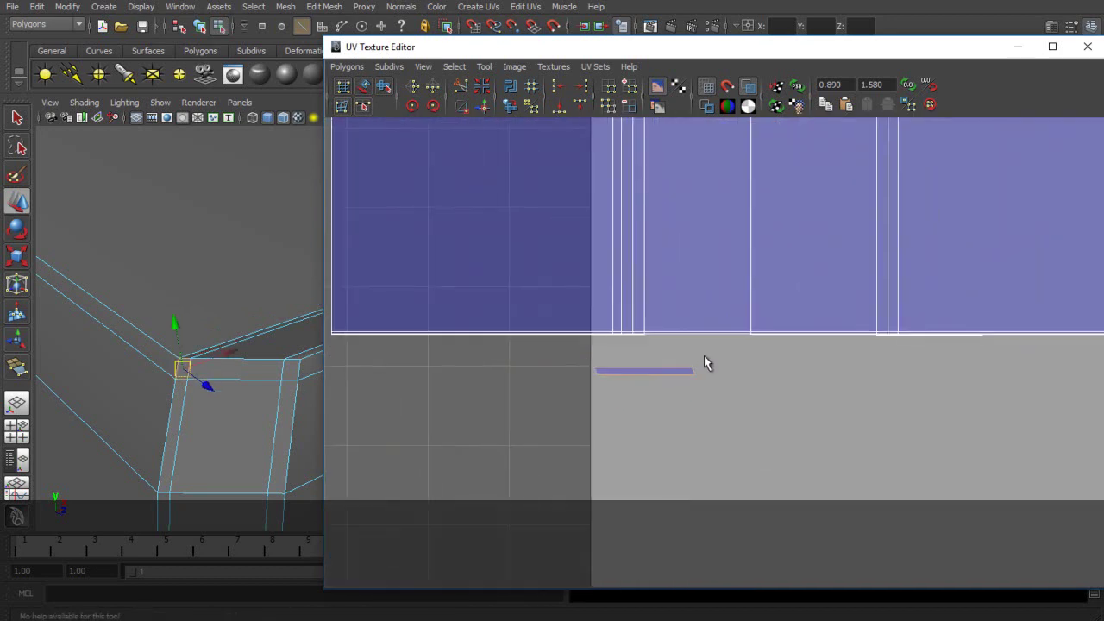
# Move the parallelogram shell up to just above the large shell's upper border.
pyautogui.scroll(4, 700, 354)
pyautogui.moveTo(437, 369); pyautogui.dragTo(701, 423)
pyautogui.moveTo(568, 394); pyautogui.dragTo(682, 217)
pyautogui.scroll(-8, 732, 278)
pyautogui.keyDown('alt'); pyautogui.moveTo(713, 359); pyautogui.dragTo(706, 437, button='middle'); pyautogui.keyUp('alt')
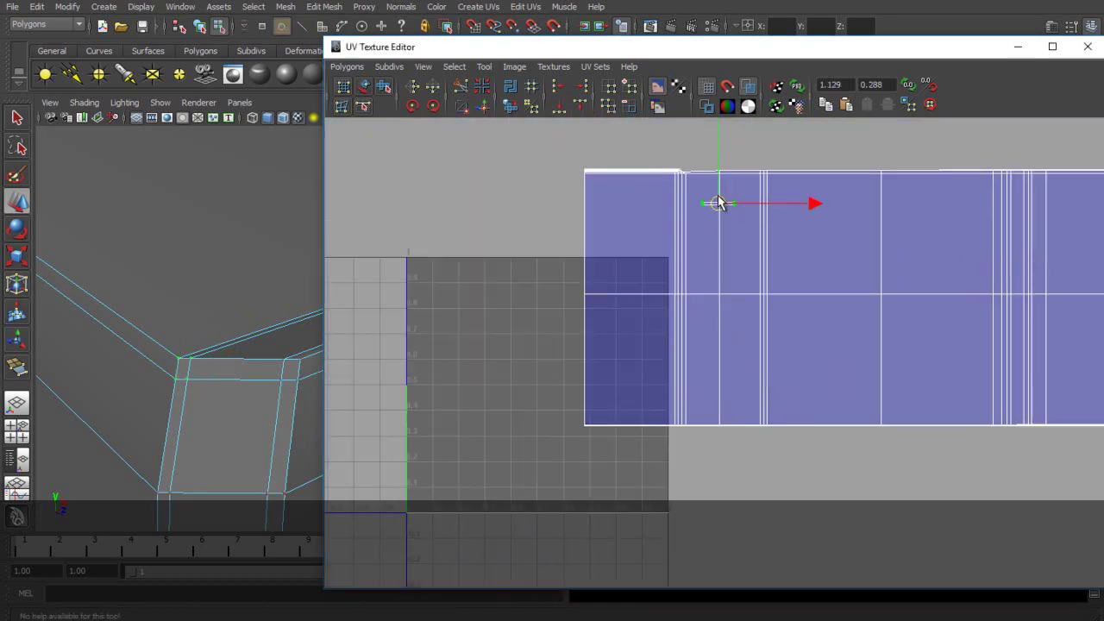
pyautogui.scroll(8, 765, 374)
pyautogui.moveTo(797, 256); pyautogui.dragTo(739, 276)
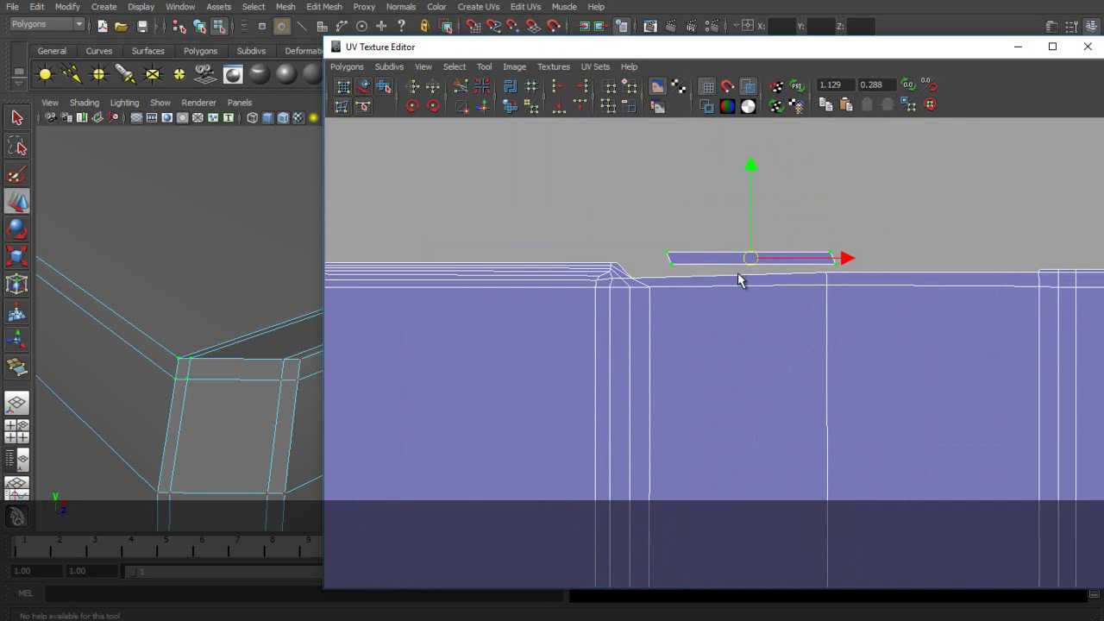
# Examine how the parallelogram shell's edges correspond to the segments of the large shell's upper border.
pyautogui.click(723, 278)
pyautogui.click(767, 262)
pyautogui.scroll(-2, 733, 263)
pyautogui.moveTo(671, 264); pyautogui.dragTo(794, 282)
pyautogui.keyDown('alt'); pyautogui.moveTo(878, 285); pyautogui.dragTo(709, 301, button='middle'); pyautogui.keyUp('alt')
pyautogui.scroll(3, 679, 303)
pyautogui.click(653, 270)
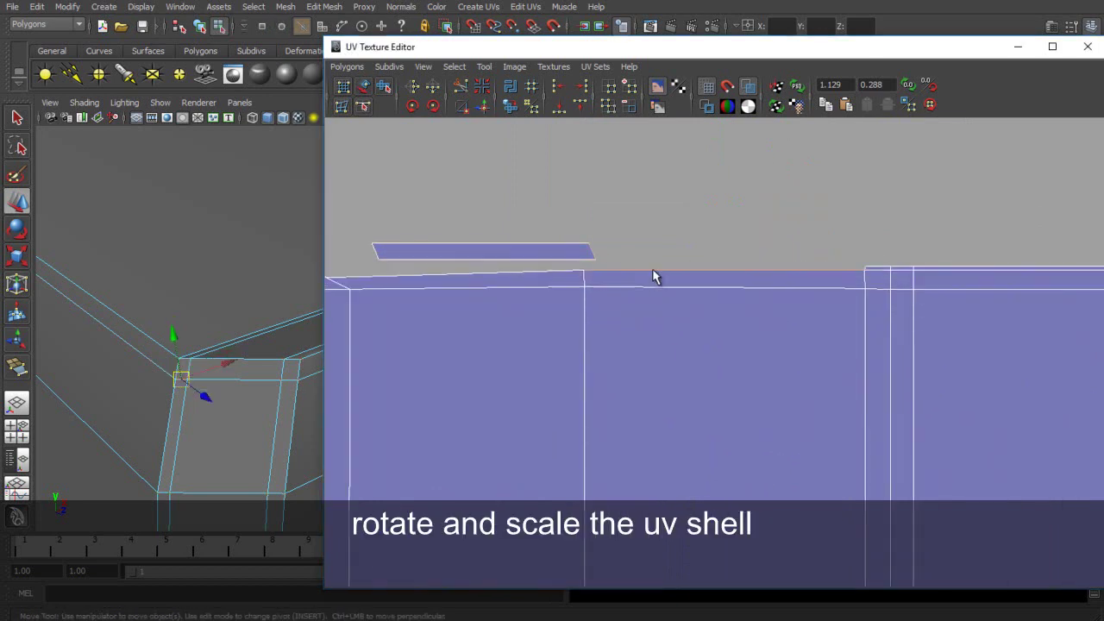
# Rotate the parallelogram shell a quarter turn, scale it shorter and move it over the neighbouring upper border segment.
pyautogui.moveTo(470, 260); pyautogui.dragTo(562, 249, button='right')
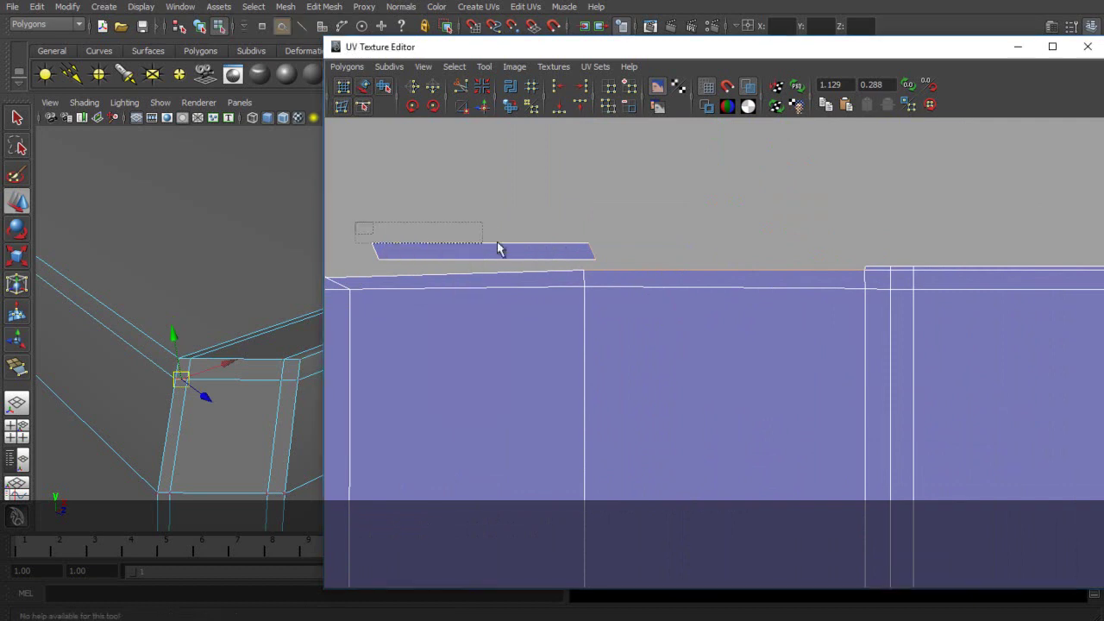
pyautogui.moveTo(355, 227); pyautogui.dragTo(617, 271)
pyautogui.click(437, 105)
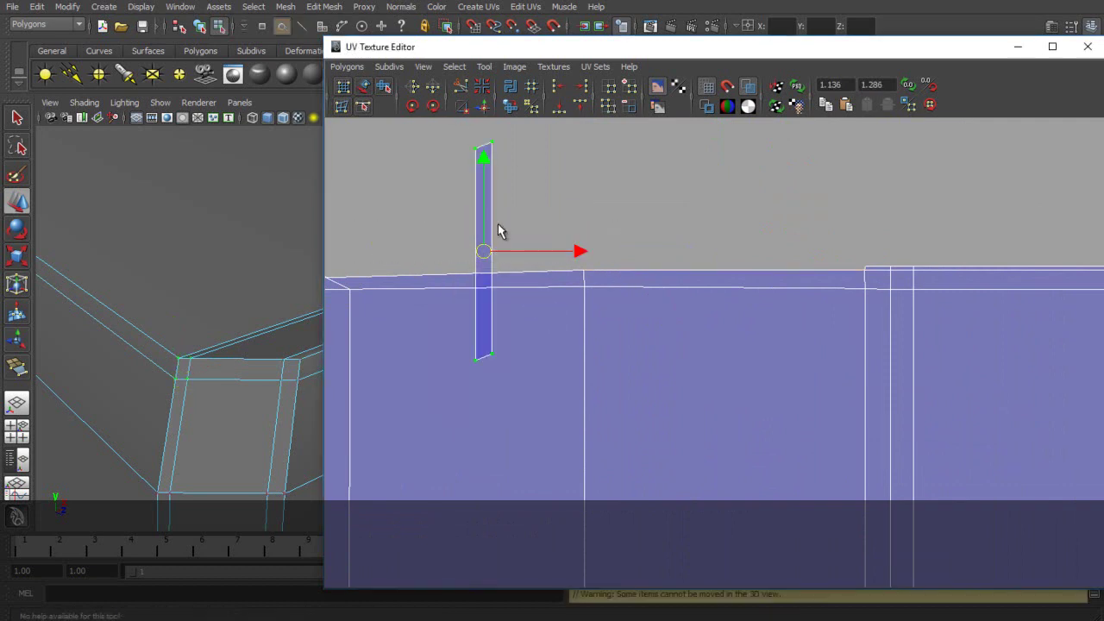
pyautogui.press('r')
pyautogui.moveTo(486, 158); pyautogui.dragTo(486, 190)
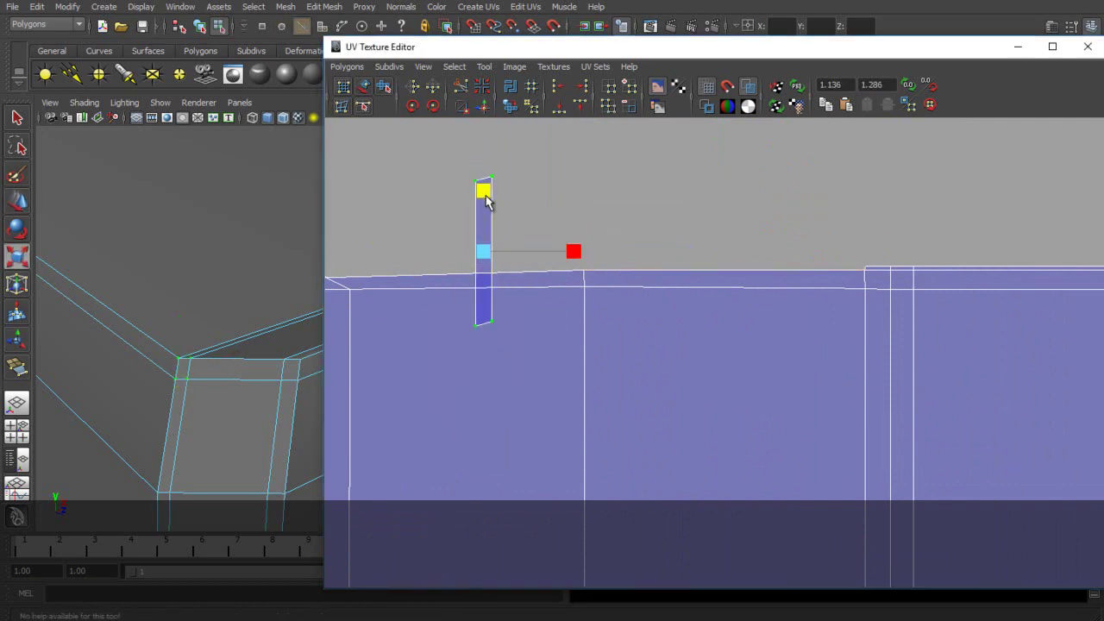
pyautogui.moveTo(486, 248); pyautogui.dragTo(726, 252)
# Pull the upright shell's top UVs down so it lies just above the large shell's upper border.
pyautogui.keyDown('alt'); pyautogui.moveTo(819, 278); pyautogui.dragTo(612, 280, button='middle'); pyautogui.keyUp('alt')
pyautogui.scroll(4, 611, 279)
pyautogui.keyDown('alt'); pyautogui.moveTo(463, 182); pyautogui.dragTo(699, 259, button='middle'); pyautogui.keyUp('alt')
pyautogui.moveTo(541, 214); pyautogui.dragTo(622, 238)
pyautogui.moveTo(590, 221); pyautogui.dragTo(635, 221, button='right')
pyautogui.moveTo(537, 210); pyautogui.dragTo(637, 252)
pyautogui.moveTo(584, 141); pyautogui.dragTo(585, 166)
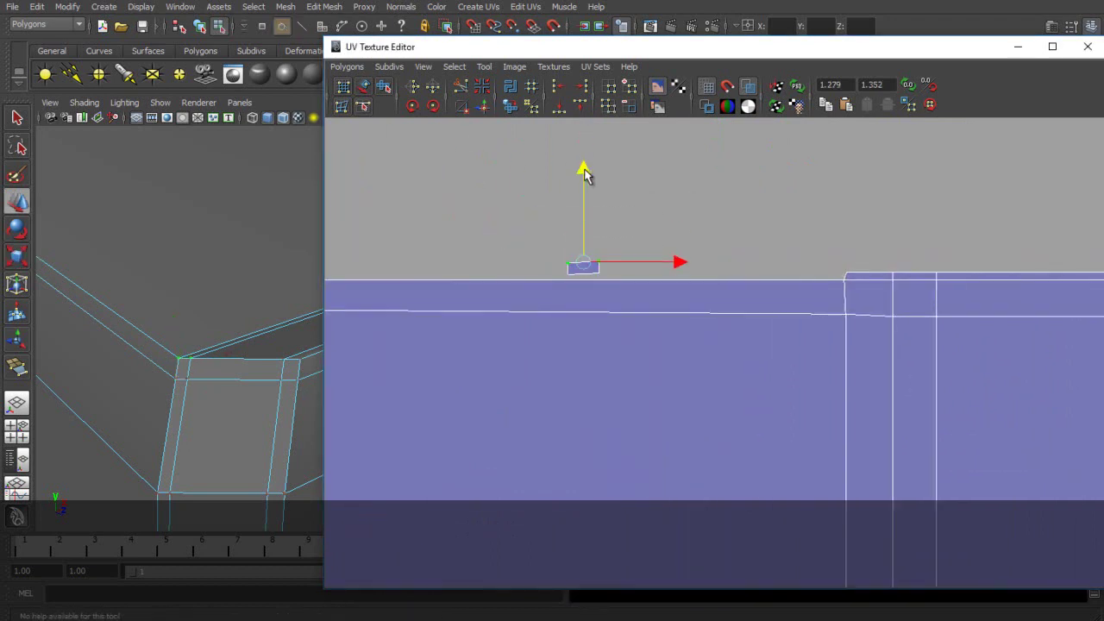
# Stretch the small shell's end UVs along the upper border to span the segment between the vertical edges.
pyautogui.moveTo(586, 274)
pyautogui.mouseDown()
pyautogui.moveTo(603, 276)
pyautogui.moveTo(596, 291)
pyautogui.mouseUp()
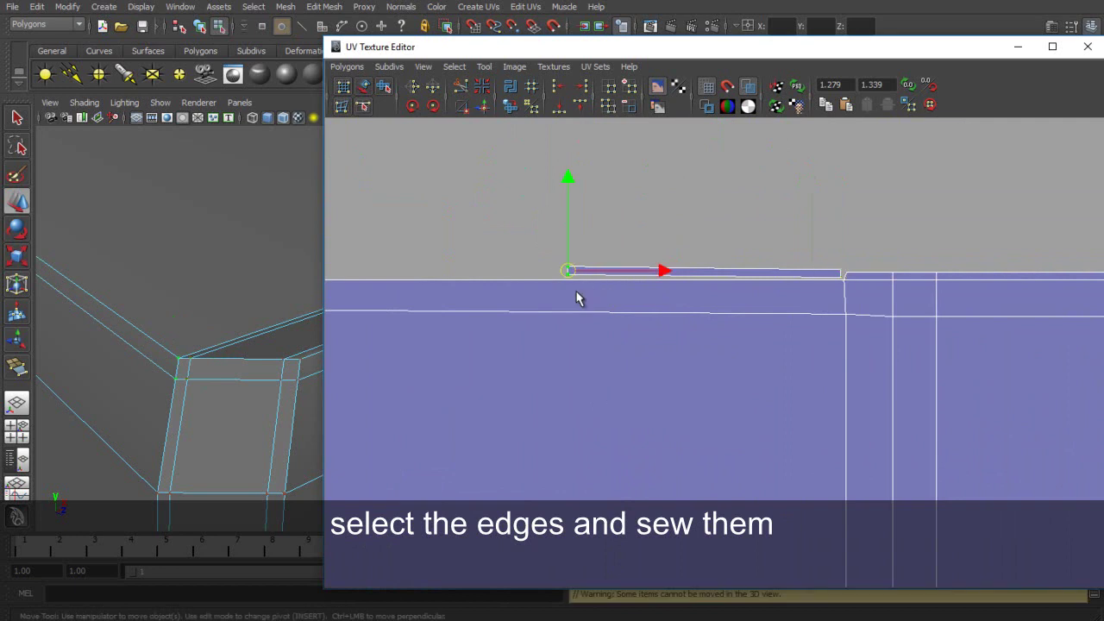
pyautogui.keyDown('alt'); pyautogui.moveTo(596, 291); pyautogui.dragTo(817, 317, button='middle'); pyautogui.keyUp('alt')
pyautogui.moveTo(786, 292); pyautogui.dragTo(538, 297)
pyautogui.scroll(1, 1003, 310)
# Move and sew the stretched strip's edge to the large shell's upper border.
pyautogui.keyDown('alt'); pyautogui.moveTo(1003, 311); pyautogui.dragTo(549, 345, button='middle'); pyautogui.keyUp('alt')
pyautogui.scroll(5, 586, 324)
pyautogui.moveTo(612, 301); pyautogui.dragTo(609, 266, button='right')
pyautogui.click(590, 311)
pyautogui.keyDown('alt'); pyautogui.moveTo(625, 305); pyautogui.dragTo(455, 350, button='right'); pyautogui.keyUp('alt')
pyautogui.keyDown('alt'); pyautogui.moveTo(455, 351); pyautogui.dragTo(781, 296, button='middle'); pyautogui.keyUp('alt')
pyautogui.click(484, 105)
# Try to move and sew the edge at the strip's left end to the adjoining upper border.
pyautogui.scroll(-6, 821, 343)
pyautogui.keyDown('alt'); pyautogui.moveTo(663, 360); pyautogui.dragTo(693, 359, button='middle'); pyautogui.keyUp('alt')
pyautogui.scroll(3, 691, 357)
pyautogui.scroll(3, 693, 352)
pyautogui.click(715, 344)
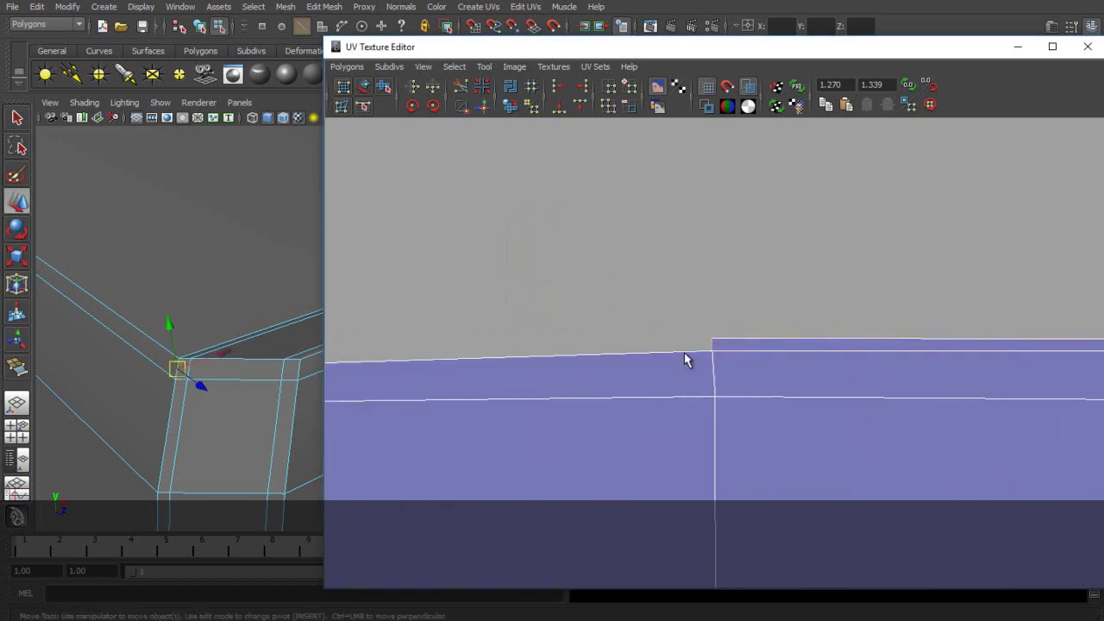
pyautogui.scroll(-3, 708, 349)
pyautogui.keyDown('alt'); pyautogui.moveTo(593, 347); pyautogui.dragTo(699, 338, button='middle'); pyautogui.keyUp('alt')
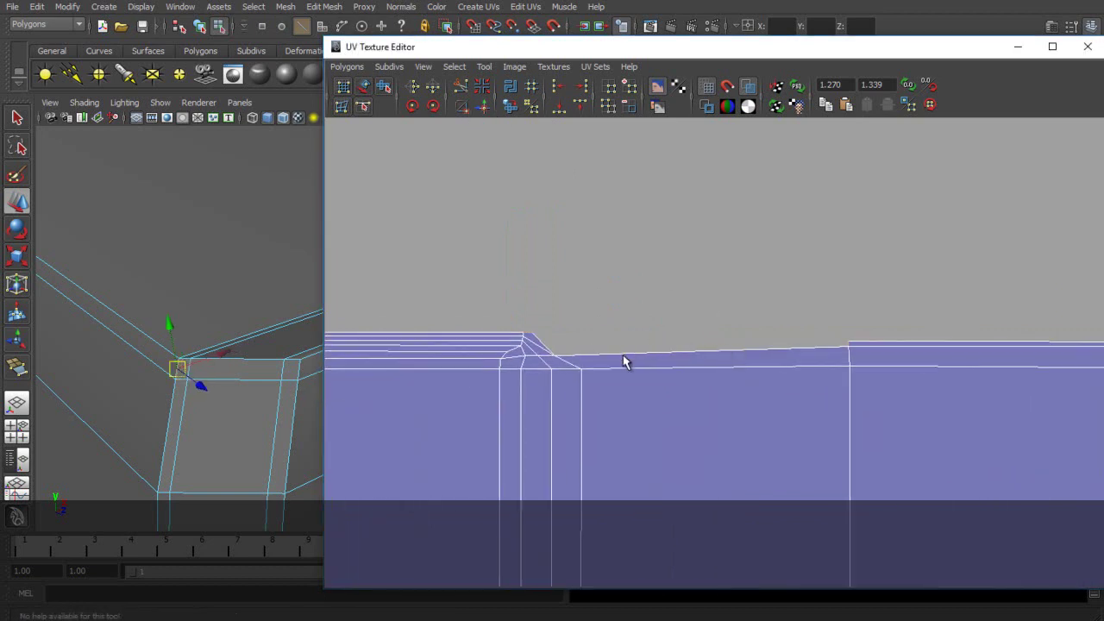
pyautogui.click(484, 106)
pyautogui.hotkey('ctrl', 'z')
# Slide the two UVs at the strip's left end to the right along the upper border.
pyautogui.scroll(3, 713, 333)
pyautogui.keyDown('alt'); pyautogui.moveTo(713, 340); pyautogui.dragTo(715, 279, button='middle'); pyautogui.keyUp('alt')
pyautogui.moveTo(710, 275); pyautogui.dragTo(675, 277, button='right')
pyautogui.click(677, 270)
pyautogui.moveTo(678, 269); pyautogui.dragTo(926, 297)
pyautogui.click(672, 267)
pyautogui.moveTo(672, 267); pyautogui.dragTo(945, 271)
# Adjust the UV at the strip's right end near the upper border corner.
pyautogui.scroll(-3, 992, 302)
pyautogui.keyDown('alt'); pyautogui.moveTo(1013, 315); pyautogui.dragTo(741, 328, button='middle'); pyautogui.keyUp('alt')
pyautogui.scroll(4, 523, 309)
pyautogui.scroll(3, 742, 328)
pyautogui.keyDown('alt'); pyautogui.moveTo(570, 295); pyautogui.dragTo(629, 348, button='middle'); pyautogui.keyUp('alt')
pyautogui.scroll(3, 629, 348)
pyautogui.click(508, 271)
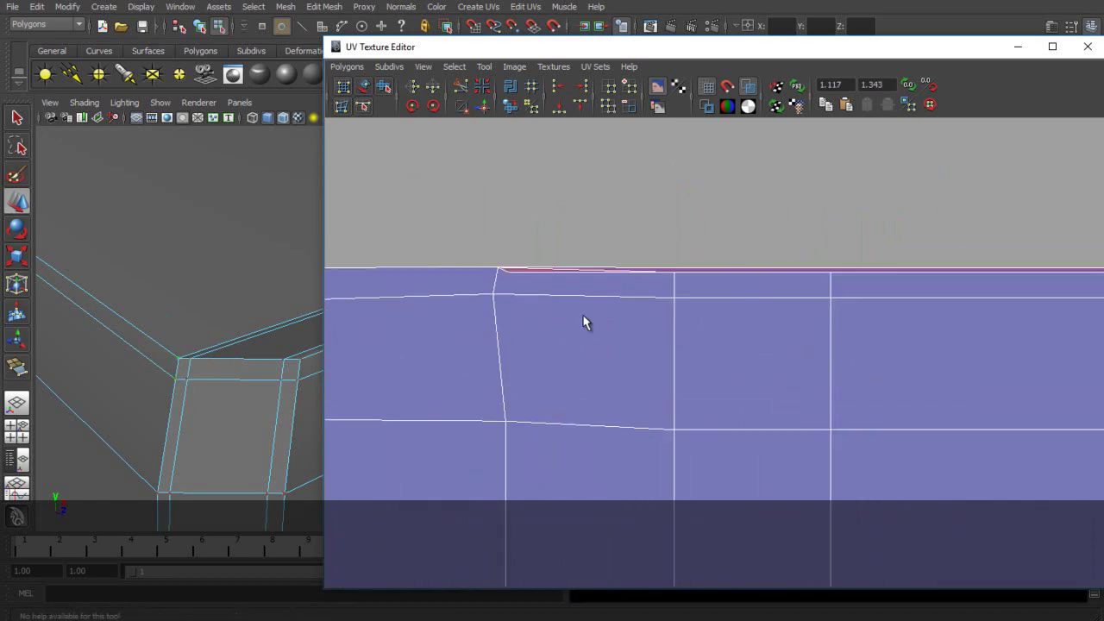
pyautogui.moveTo(509, 276); pyautogui.dragTo(633, 233)
# Select the upper border edge beside the strip's right end and slide its UV left to the next vertical edge.
pyautogui.moveTo(567, 250); pyautogui.dragTo(567, 217, button='right')
pyautogui.click(561, 258)
pyautogui.scroll(-10, 563, 263)
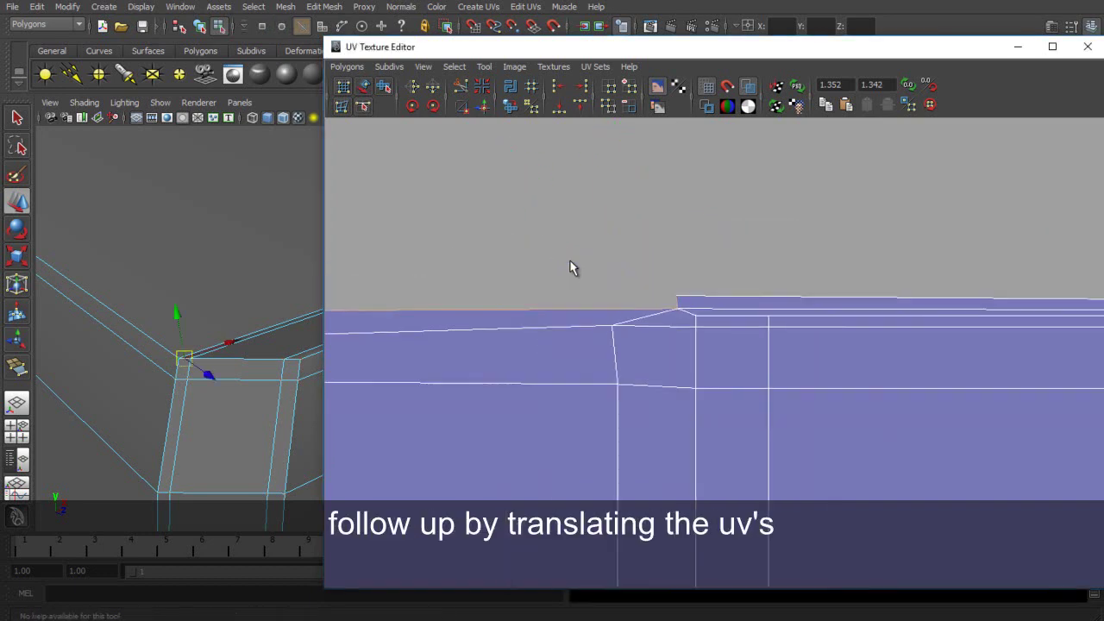
pyautogui.keyDown('alt'); pyautogui.moveTo(503, 283); pyautogui.dragTo(660, 267, button='middle'); pyautogui.keyUp('alt')
pyautogui.scroll(3, 647, 271)
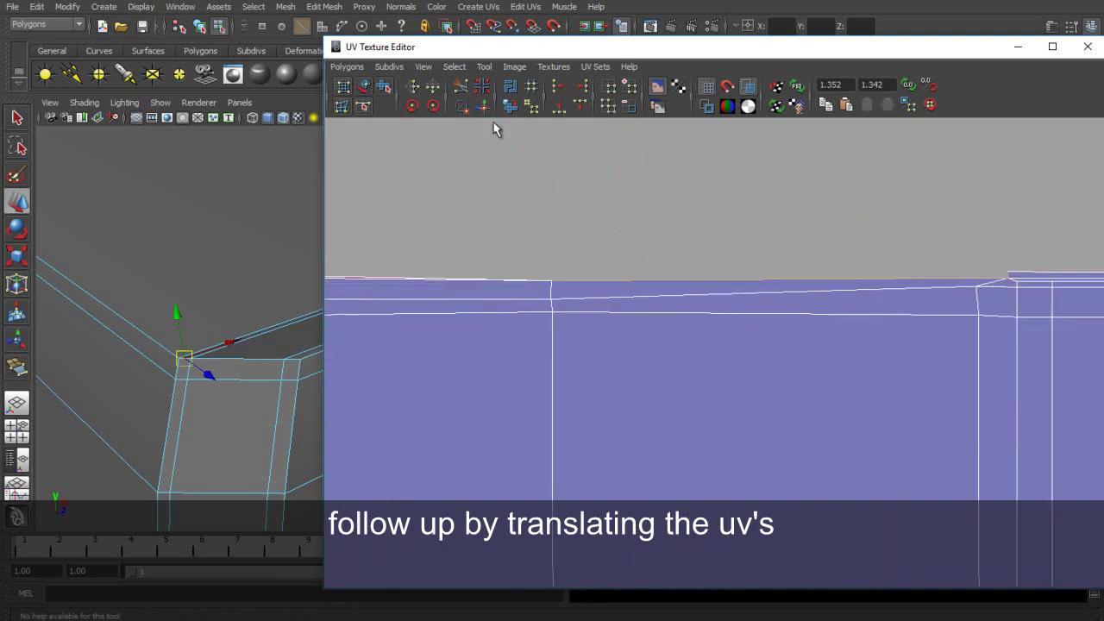
pyautogui.moveTo(766, 276); pyautogui.dragTo(826, 273, button='right')
pyautogui.click(779, 278)
pyautogui.moveTo(779, 278); pyautogui.dragTo(556, 281)
pyautogui.scroll(3, 742, 340)
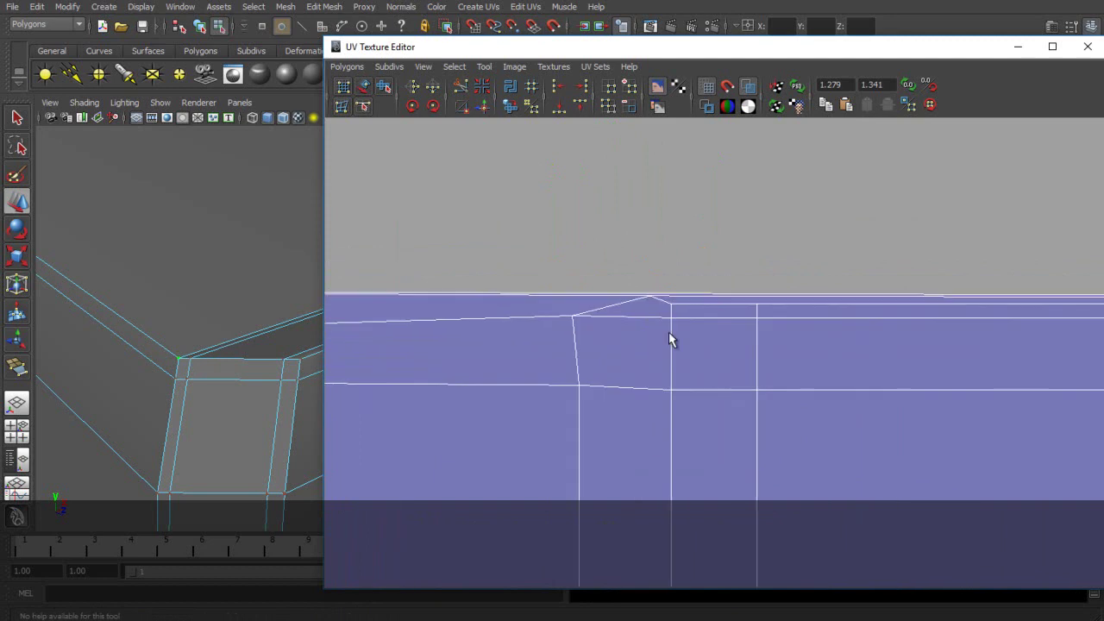
# Shift the peaked corner UV left along the upper border and align the UV column beneath it in U.
pyautogui.scroll(2, 616, 264)
pyautogui.click(611, 262)
pyautogui.moveTo(611, 263); pyautogui.dragTo(483, 260)
pyautogui.scroll(-8, 622, 306)
pyautogui.keyDown('alt'); pyautogui.moveTo(705, 388); pyautogui.dragTo(598, 159, button='middle'); pyautogui.keyUp('alt')
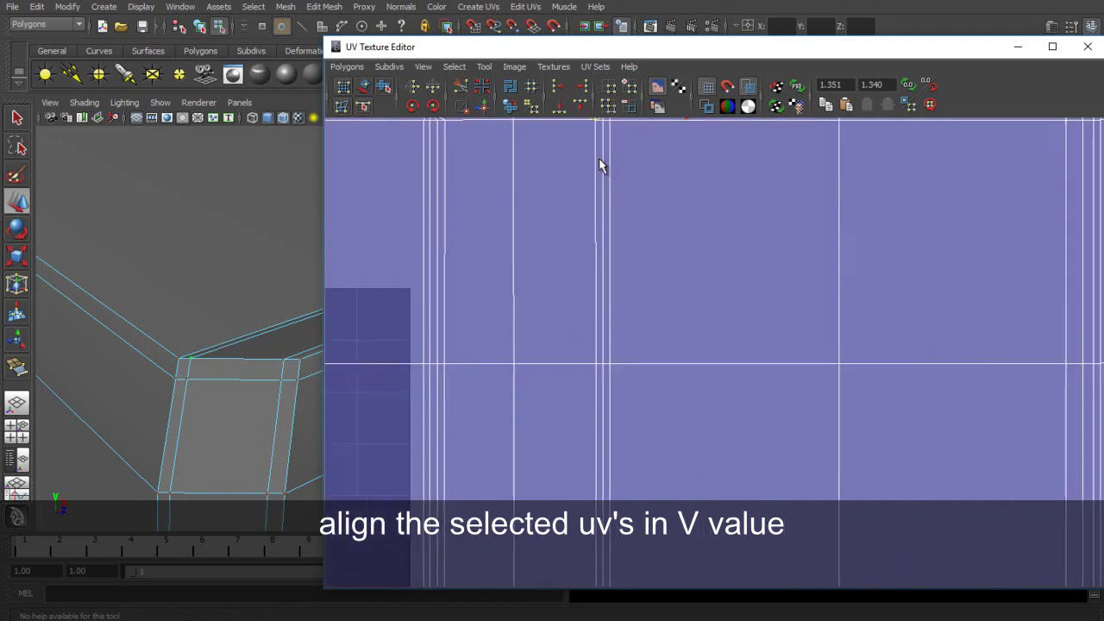
pyautogui.scroll(-5, 647, 306)
pyautogui.moveTo(654, 517); pyautogui.dragTo(654, 517)
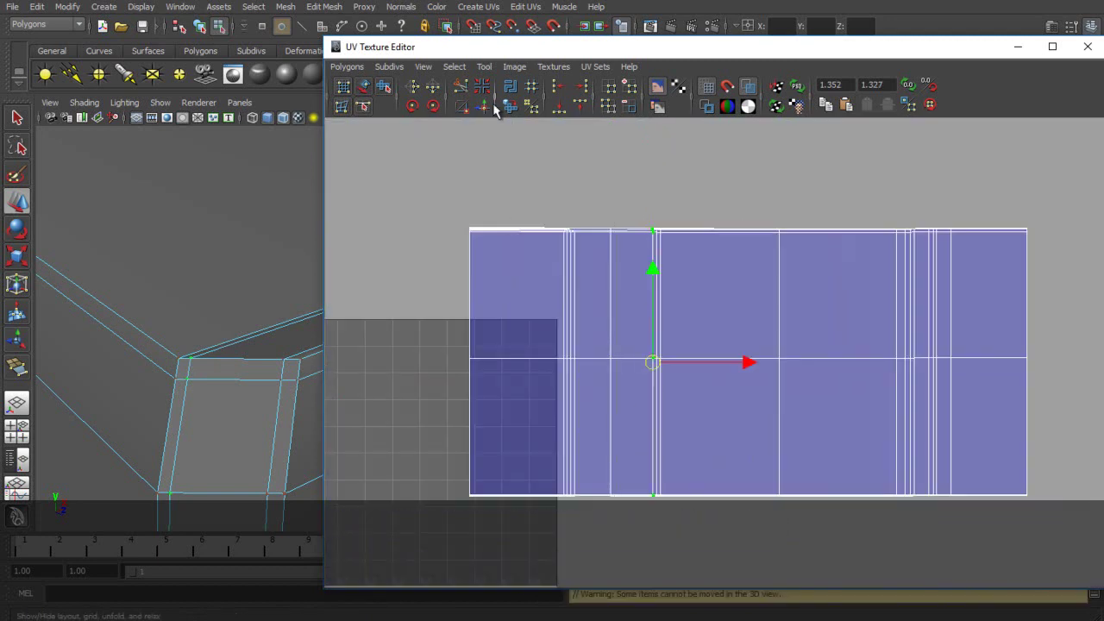
pyautogui.click(558, 92)
# Reposition the peak UV and the inner diagonal UV of the fanned corner on the upper border.
pyautogui.scroll(5, 830, 287)
pyautogui.keyDown('alt'); pyautogui.moveTo(649, 249); pyautogui.dragTo(816, 393, button='middle'); pyautogui.keyUp('alt')
pyautogui.keyDown('alt'); pyautogui.moveTo(678, 276); pyautogui.dragTo(798, 340, button='middle'); pyautogui.keyUp('alt')
pyautogui.scroll(10, 782, 327)
pyautogui.keyDown('alt'); pyautogui.moveTo(777, 256); pyautogui.dragTo(643, 321, button='middle'); pyautogui.keyUp('alt')
pyautogui.scroll(3, 647, 321)
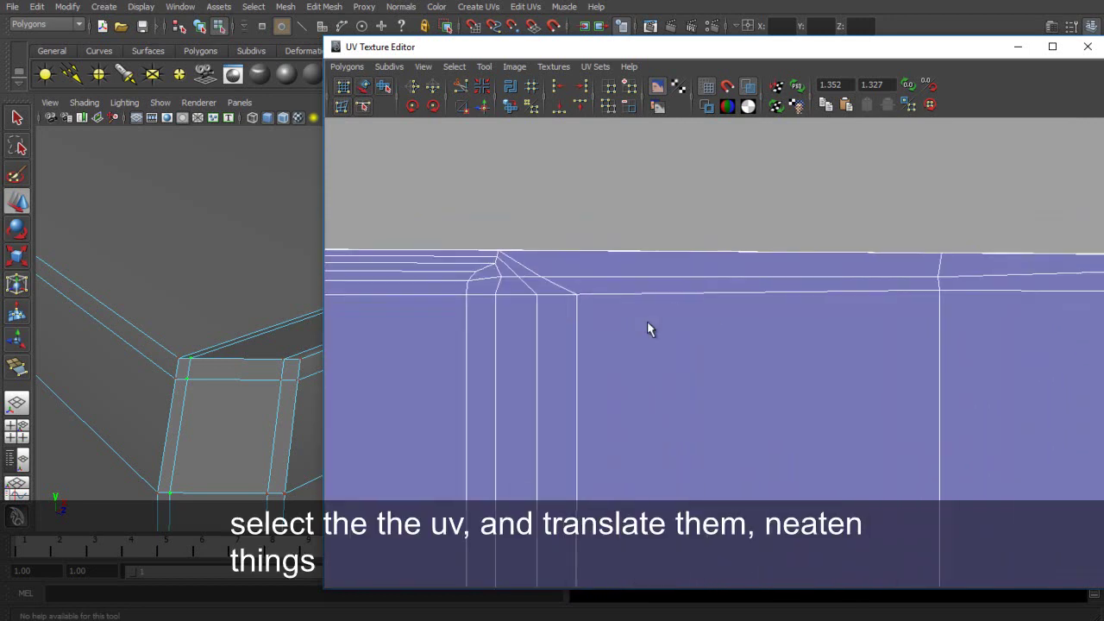
pyautogui.click(497, 250)
pyautogui.moveTo(499, 250); pyautogui.dragTo(556, 231)
pyautogui.click(541, 275)
pyautogui.moveTo(542, 275)
pyautogui.mouseDown()
pyautogui.moveTo(574, 279)
pyautogui.moveTo(545, 278)
pyautogui.mouseUp()
pyautogui.moveTo(535, 223); pyautogui.dragTo(498, 250)
# Nudge the stacked UVs near the fanned corner's peak to even out its converging edges.
pyautogui.keyDown('alt'); pyautogui.moveTo(526, 253); pyautogui.dragTo(722, 325, button='middle'); pyautogui.keyUp('alt')
pyautogui.scroll(5, 722, 324)
pyautogui.moveTo(666, 281); pyautogui.dragTo(672, 290)
pyautogui.scroll(-5, 672, 290)
pyautogui.keyDown('alt'); pyautogui.moveTo(597, 316); pyautogui.dragTo(654, 380, button='middle'); pyautogui.keyUp('alt')
pyautogui.scroll(5, 654, 380)
pyautogui.keyDown('alt'); pyautogui.moveTo(880, 362); pyautogui.dragTo(726, 311, button='middle'); pyautogui.keyUp('alt')
pyautogui.scroll(5, 726, 311)
pyautogui.click(626, 260)
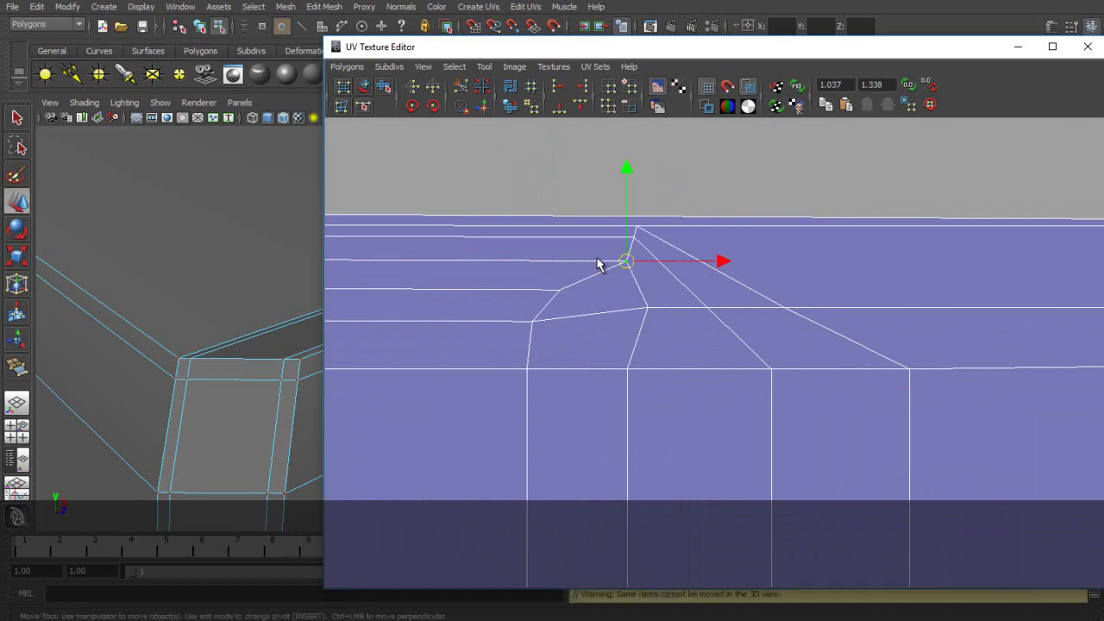
pyautogui.click(636, 230)
pyautogui.moveTo(636, 228); pyautogui.dragTo(646, 224)
# Shift the inner UVs below the fanned corner left to tighten the spacing between its vertical edges.
pyautogui.click(650, 310)
pyautogui.moveTo(652, 318); pyautogui.dragTo(636, 310)
pyautogui.keyDown('alt'); pyautogui.moveTo(815, 396); pyautogui.dragTo(777, 314, button='middle'); pyautogui.keyUp('alt')
pyautogui.click(734, 288)
pyautogui.moveTo(735, 288); pyautogui.dragTo(613, 273)
# Move the column of UVs below the corner's diagonal slightly left to line up with the diagonal.
pyautogui.click(665, 287)
pyautogui.scroll(-2, 648, 293)
pyautogui.click(604, 271)
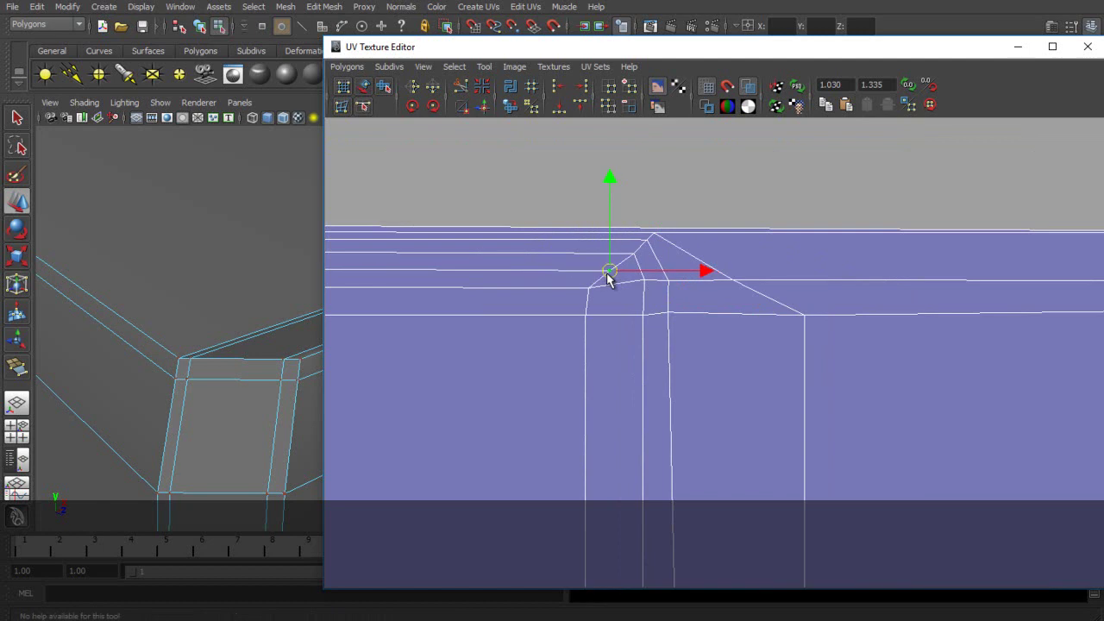
pyautogui.click(644, 298)
pyautogui.moveTo(739, 298); pyautogui.dragTo(729, 299)
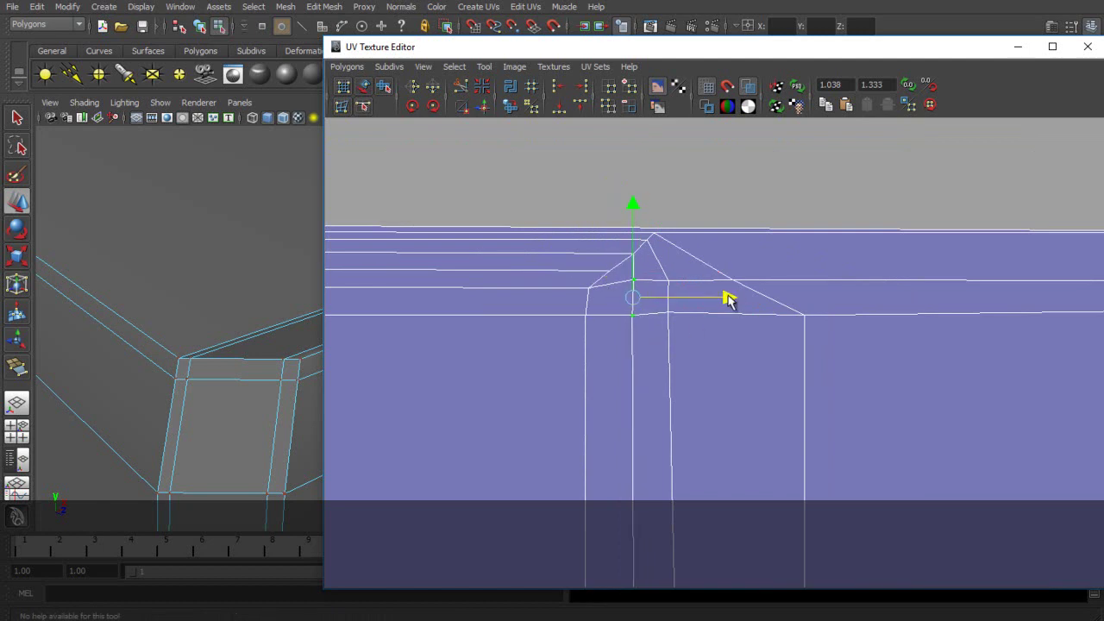
# Align the two outer UVs on the fanned corner's right slope to minimum U and shift them left toward the corner.
pyautogui.scroll(-7, 732, 302)
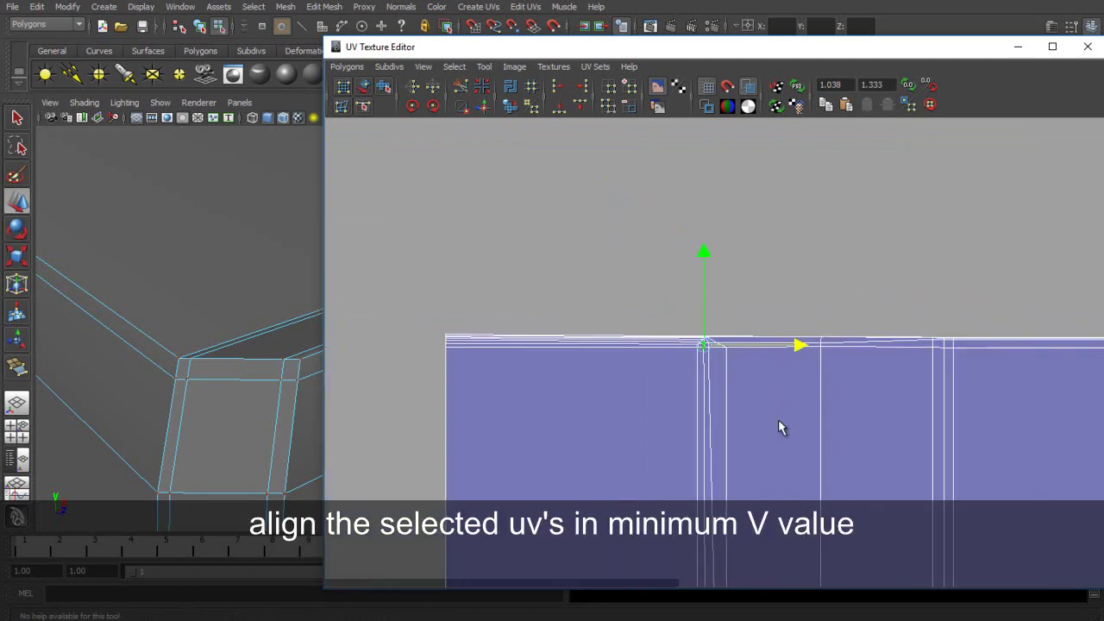
pyautogui.keyDown('alt'); pyautogui.moveTo(776, 421); pyautogui.dragTo(717, 215, button='middle'); pyautogui.keyUp('alt')
pyautogui.scroll(-2, 724, 293)
pyautogui.keyDown('alt'); pyautogui.moveTo(741, 452); pyautogui.dragTo(690, 179, button='middle'); pyautogui.keyUp('alt')
pyautogui.scroll(3, 609, 243)
pyautogui.keyDown('alt'); pyautogui.moveTo(609, 244); pyautogui.dragTo(779, 517, button='middle'); pyautogui.keyUp('alt')
pyautogui.keyDown('alt'); pyautogui.moveTo(757, 212); pyautogui.dragTo(708, 419, button='middle'); pyautogui.keyUp('alt')
pyautogui.scroll(3, 708, 419)
pyautogui.moveTo(587, 151); pyautogui.dragTo(645, 194)
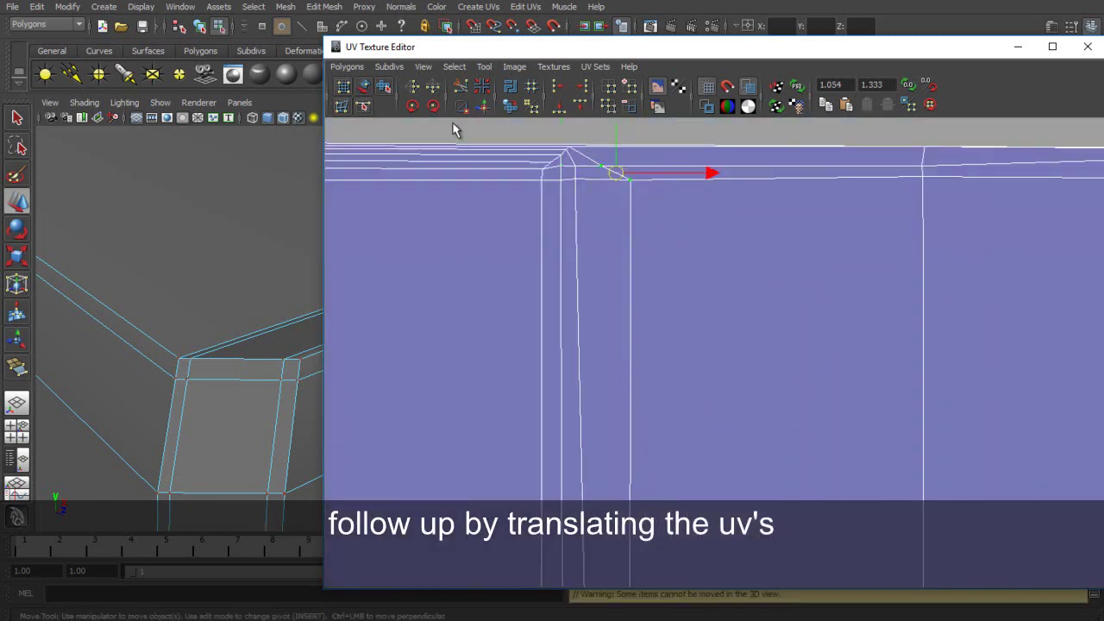
pyautogui.click(556, 87)
pyautogui.moveTo(707, 173); pyautogui.dragTo(696, 175)
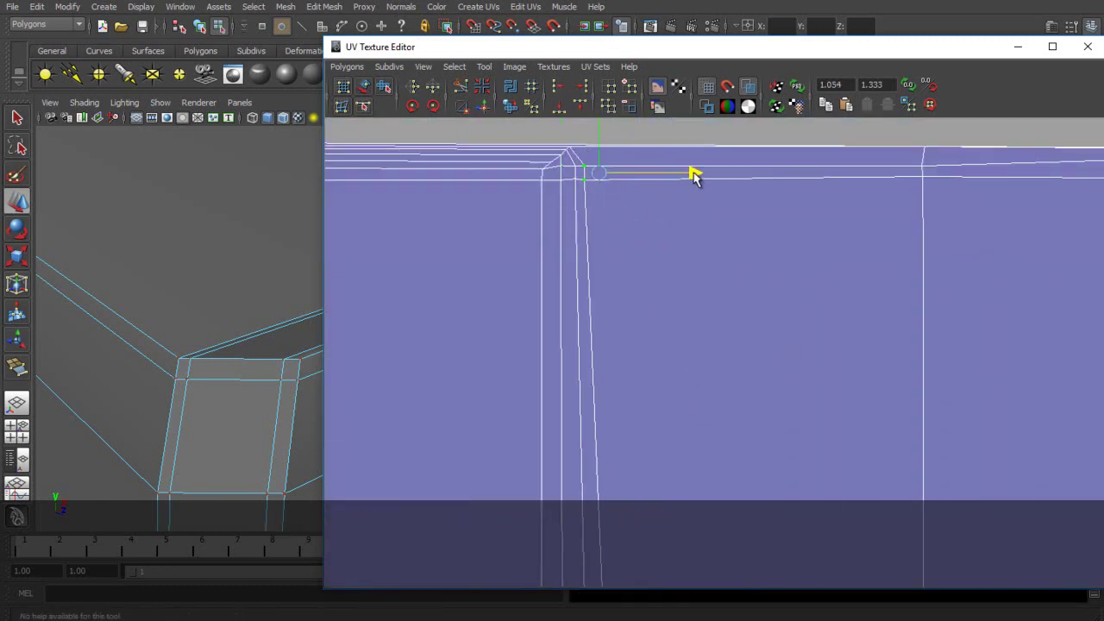
# Align the remaining UVs down the fanned corner's outer right column to minimum U to straighten its vertical edge.
pyautogui.scroll(-4, 708, 481)
pyautogui.keyDown('alt'); pyautogui.moveTo(707, 481); pyautogui.dragTo(666, 183, button='middle'); pyautogui.keyUp('alt')
pyautogui.moveTo(647, 192); pyautogui.dragTo(676, 229)
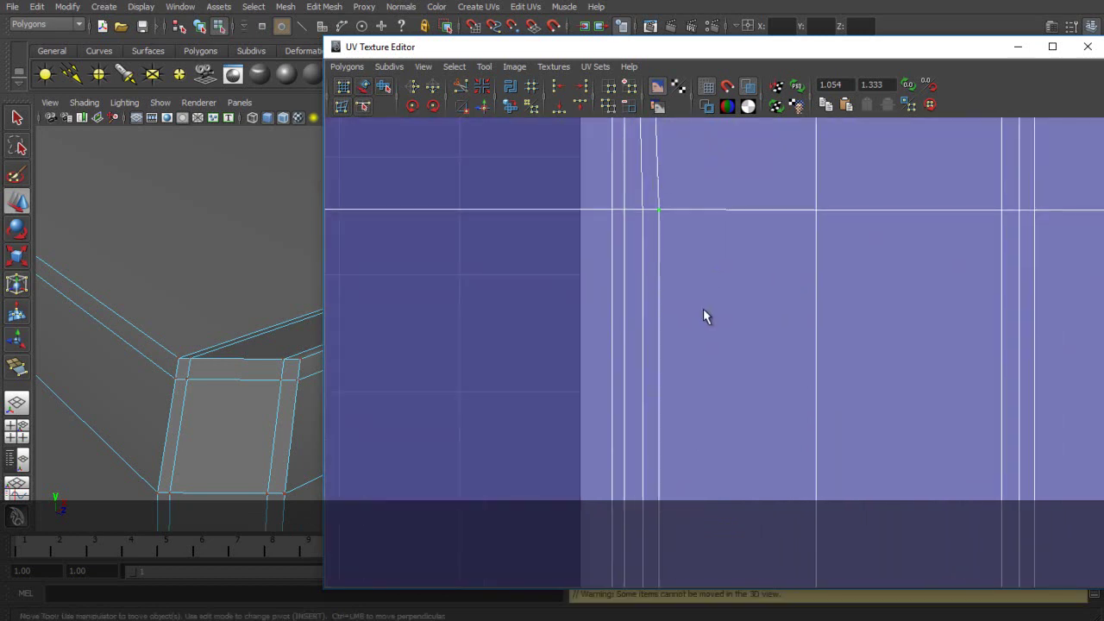
pyautogui.scroll(-5, 702, 311)
pyautogui.keyDown('alt'); pyautogui.moveTo(721, 422); pyautogui.dragTo(698, 317, button='middle'); pyautogui.keyUp('alt')
pyautogui.keyDown('shift'); pyautogui.moveTo(670, 430); pyautogui.dragTo(674, 438); pyautogui.keyUp('shift')
pyautogui.click(558, 89)
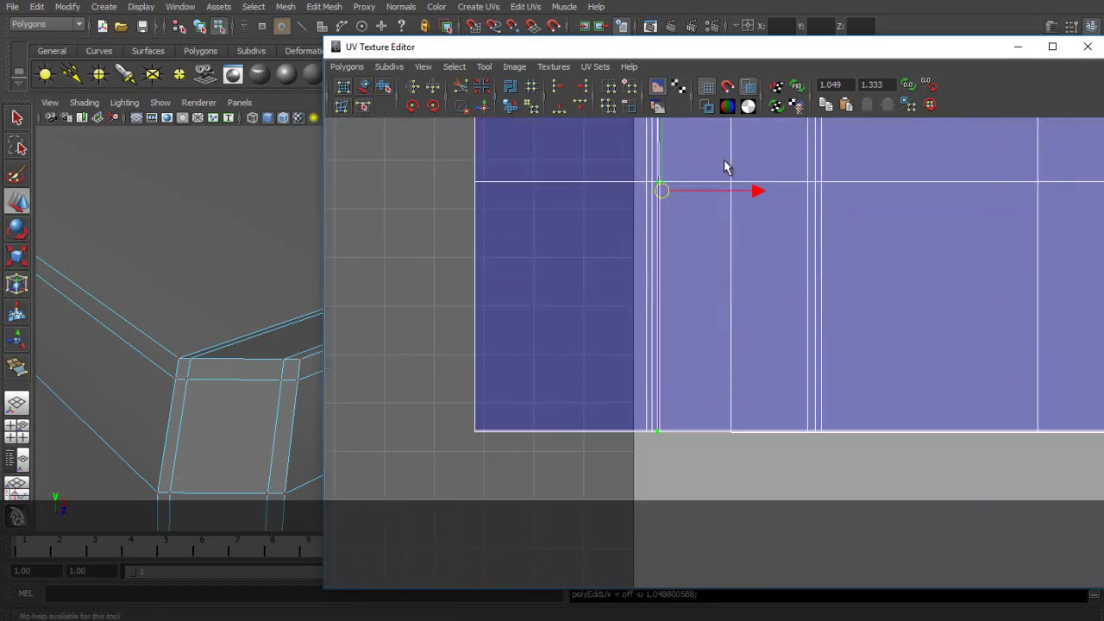
# Select the UVs along the fanned corner's third vertical column down to the lower border and align them to minimum U.
pyautogui.scroll(4, 734, 153)
pyautogui.keyDown('alt'); pyautogui.moveTo(735, 153); pyautogui.dragTo(672, 405, button='middle'); pyautogui.keyUp('alt')
pyautogui.moveTo(657, 382); pyautogui.dragTo(662, 381)
pyautogui.keyDown('alt'); pyautogui.moveTo(629, 224); pyautogui.dragTo(678, 394, button='middle'); pyautogui.keyUp('alt')
pyautogui.scroll(1, 626, 294)
pyautogui.keyDown('alt'); pyautogui.moveTo(627, 293); pyautogui.dragTo(574, 204, button='middle'); pyautogui.keyUp('alt')
pyautogui.moveTo(566, 194); pyautogui.dragTo(578, 216)
pyautogui.keyDown('alt'); pyautogui.moveTo(643, 388); pyautogui.dragTo(647, 135, button='middle'); pyautogui.keyUp('alt')
pyautogui.keyDown('alt'); pyautogui.moveTo(638, 461); pyautogui.dragTo(648, 129, button='middle'); pyautogui.keyUp('alt')
pyautogui.moveTo(594, 291); pyautogui.dragTo(602, 308)
pyautogui.keyDown('shift'); pyautogui.moveTo(614, 308); pyautogui.dragTo(604, 285); pyautogui.keyUp('shift')
pyautogui.keyDown('alt'); pyautogui.moveTo(657, 518); pyautogui.dragTo(637, 226, button='middle'); pyautogui.keyUp('alt')
pyautogui.keyDown('alt'); pyautogui.moveTo(619, 499); pyautogui.dragTo(660, 271, button='middle'); pyautogui.keyUp('alt')
pyautogui.keyDown('shift'); pyautogui.moveTo(612, 486); pyautogui.dragTo(625, 510); pyautogui.keyUp('shift')
pyautogui.click(559, 86)
# Nudge the straightened third column slightly left between its neighbouring vertical edges.
pyautogui.keyDown('alt'); pyautogui.moveTo(742, 285); pyautogui.dragTo(734, 613, button='middle'); pyautogui.keyUp('alt')
pyautogui.scroll(-3, 735, 431)
pyautogui.keyDown('alt'); pyautogui.moveTo(738, 200); pyautogui.dragTo(694, 472, button='middle'); pyautogui.keyUp('alt')
pyautogui.keyDown('alt'); pyautogui.moveTo(673, 301); pyautogui.dragTo(674, 460, button='middle'); pyautogui.keyUp('alt')
pyautogui.keyDown('alt'); pyautogui.moveTo(703, 537); pyautogui.dragTo(680, 542, button='middle'); pyautogui.keyUp('alt')
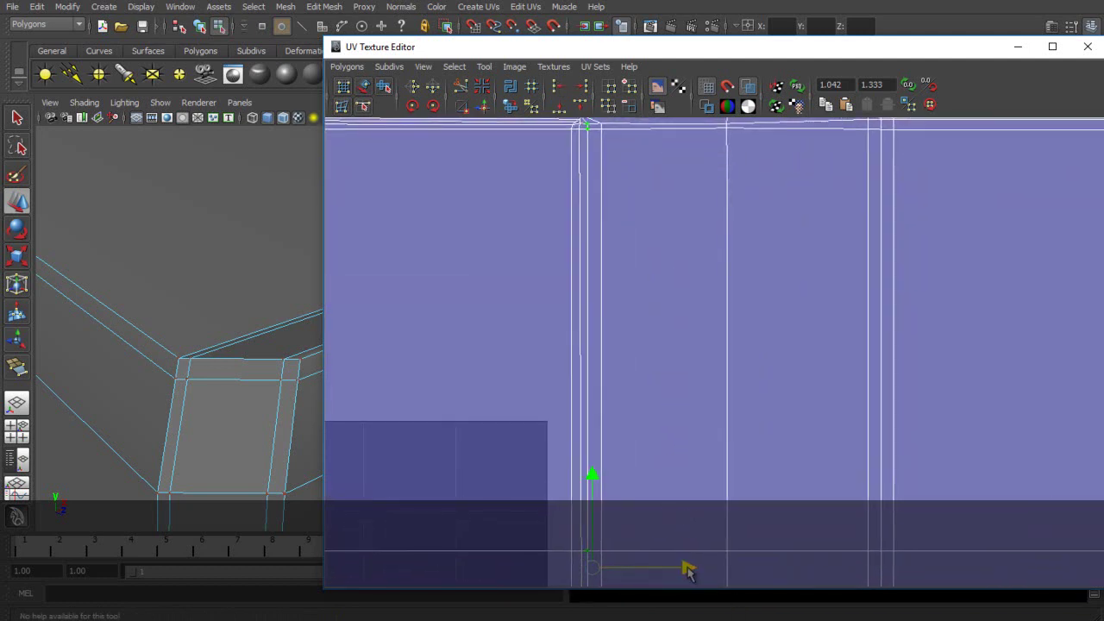
# Shift the full outer right column of the fanned corner left to even out the spacing of its vertical edges.
pyautogui.moveTo(594, 118); pyautogui.dragTo(609, 138)
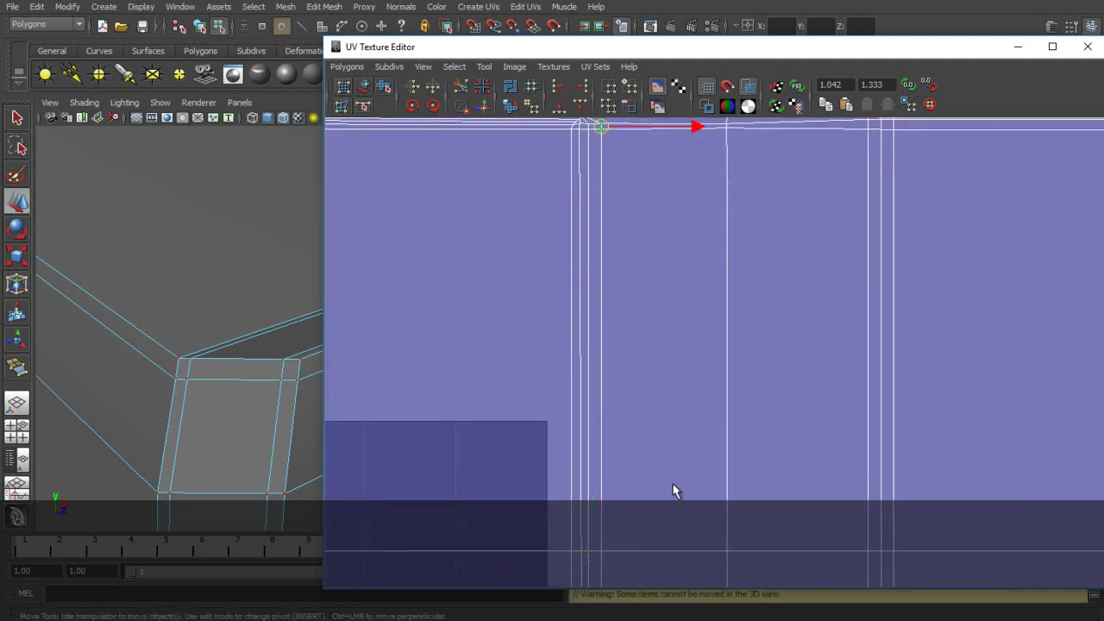
pyautogui.keyDown('alt'); pyautogui.moveTo(675, 442); pyautogui.dragTo(690, 146, button='middle'); pyautogui.keyUp('alt')
pyautogui.keyDown('shift'); pyautogui.moveTo(607, 262); pyautogui.dragTo(624, 245); pyautogui.keyUp('shift')
pyautogui.scroll(-3, 669, 343)
pyautogui.keyDown('alt'); pyautogui.moveTo(678, 454); pyautogui.dragTo(679, 352, button='middle'); pyautogui.keyUp('alt')
pyautogui.keyDown('shift'); pyautogui.moveTo(653, 443); pyautogui.dragTo(668, 478); pyautogui.keyUp('shift')
pyautogui.moveTo(752, 197); pyautogui.dragTo(749, 198)
pyautogui.keyDown('alt'); pyautogui.moveTo(698, 285); pyautogui.dragTo(716, 446, button='middle'); pyautogui.keyUp('alt')
pyautogui.keyDown('alt'); pyautogui.moveTo(738, 201); pyautogui.dragTo(712, 500, button='middle'); pyautogui.keyUp('alt')
pyautogui.scroll(3, 709, 496)
pyautogui.keyDown('alt'); pyautogui.moveTo(631, 472); pyautogui.dragTo(677, 300, button='middle'); pyautogui.keyUp('alt')
pyautogui.scroll(3, 645, 295)
pyautogui.keyDown('alt'); pyautogui.moveTo(537, 240); pyautogui.dragTo(649, 295, button='middle'); pyautogui.keyUp('alt')
pyautogui.scroll(3, 643, 288)
pyautogui.keyDown('alt'); pyautogui.moveTo(564, 240); pyautogui.dragTo(759, 269, button='middle'); pyautogui.keyUp('alt')
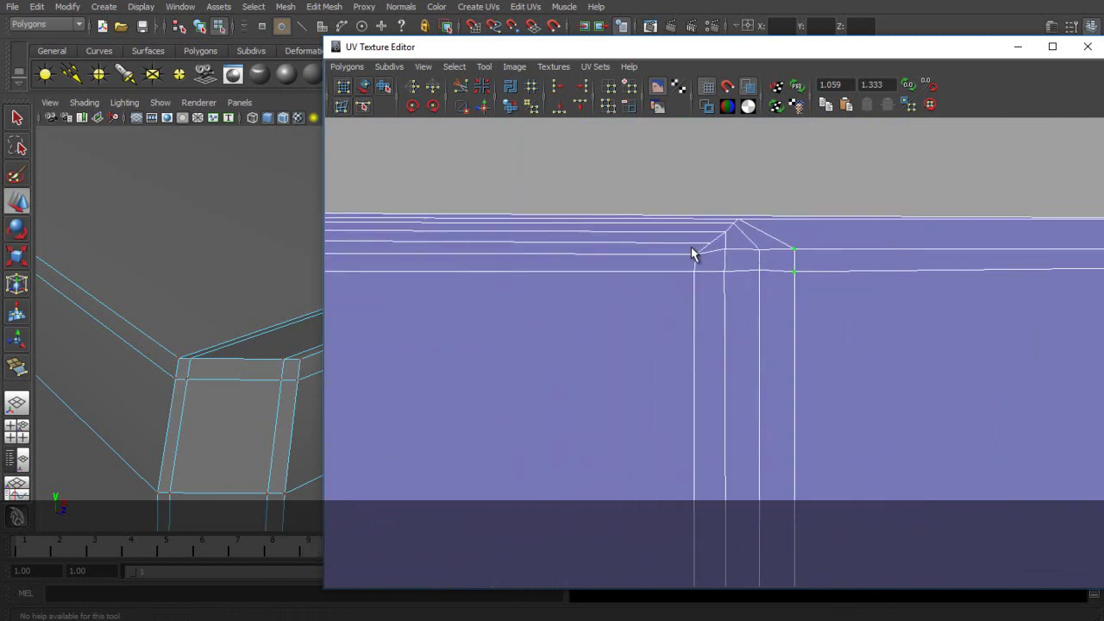
# Align the two horizontal rows of UVs beneath the fanned corner's peak to minimum V and save the scene.
pyautogui.moveTo(693, 247); pyautogui.dragTo(830, 263)
pyautogui.press('w')
pyautogui.click(558, 105)
pyautogui.scroll(-4, 715, 288)
pyautogui.keyDown('alt'); pyautogui.moveTo(599, 291); pyautogui.dragTo(741, 298, button='middle'); pyautogui.keyUp('alt')
pyautogui.moveTo(431, 281); pyautogui.dragTo(900, 304)
pyautogui.press('q')
pyautogui.hotkey('ctrl', 's')
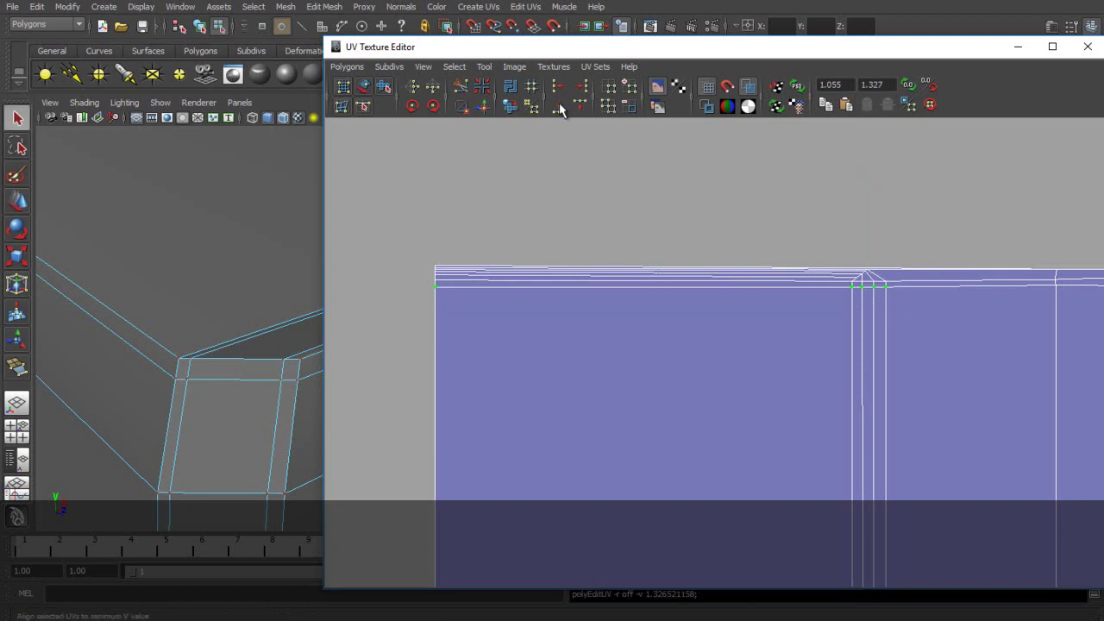
# Level the thin border rows left of the corner by aligning their end UVs to minimum V, and save the scene.
pyautogui.scroll(-1, 992, 316)
pyautogui.scroll(5, 891, 273)
pyautogui.scroll(-1, 720, 256)
pyautogui.keyDown('alt'); pyautogui.moveTo(497, 277); pyautogui.dragTo(574, 288, button='middle'); pyautogui.keyUp('alt')
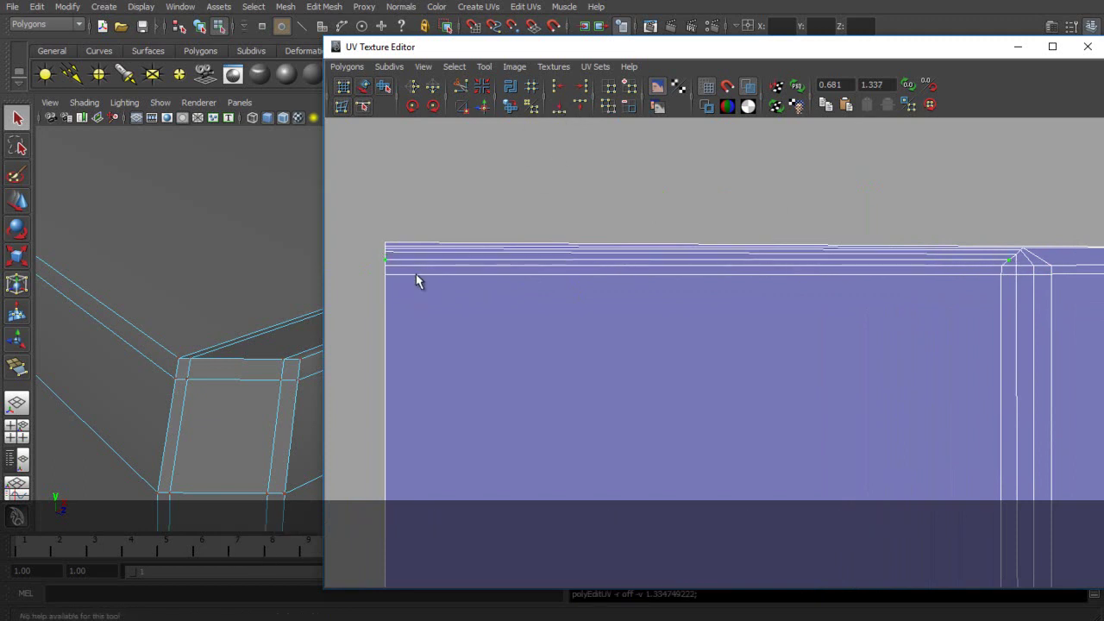
pyautogui.click(385, 251)
pyautogui.keyDown('alt'); pyautogui.moveTo(903, 276); pyautogui.dragTo(897, 315, button='middle'); pyautogui.keyUp('alt')
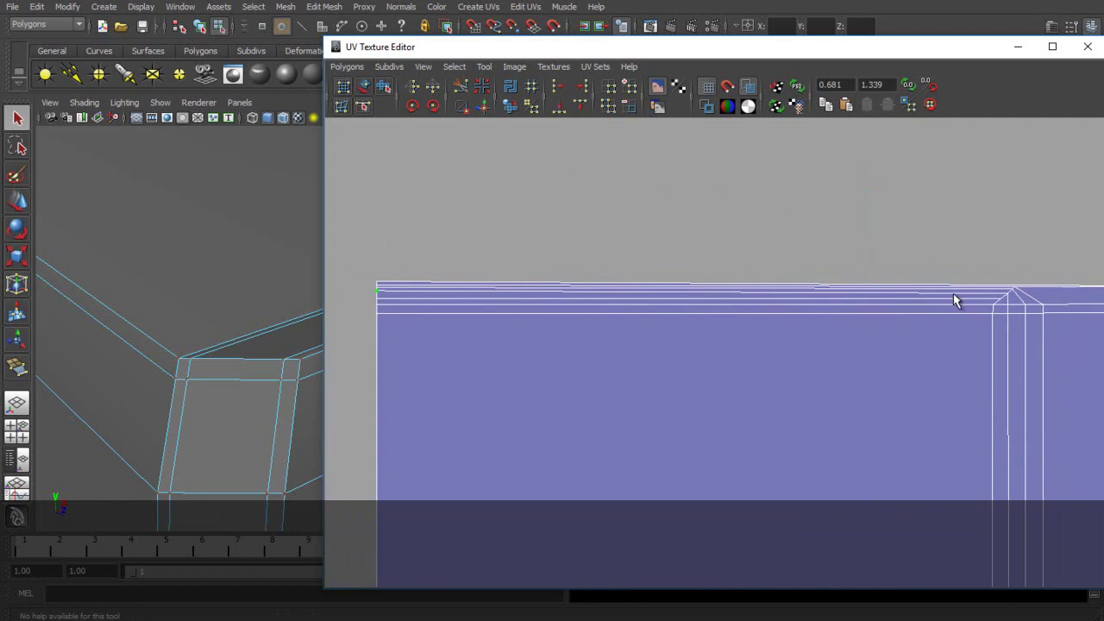
pyautogui.click(561, 109)
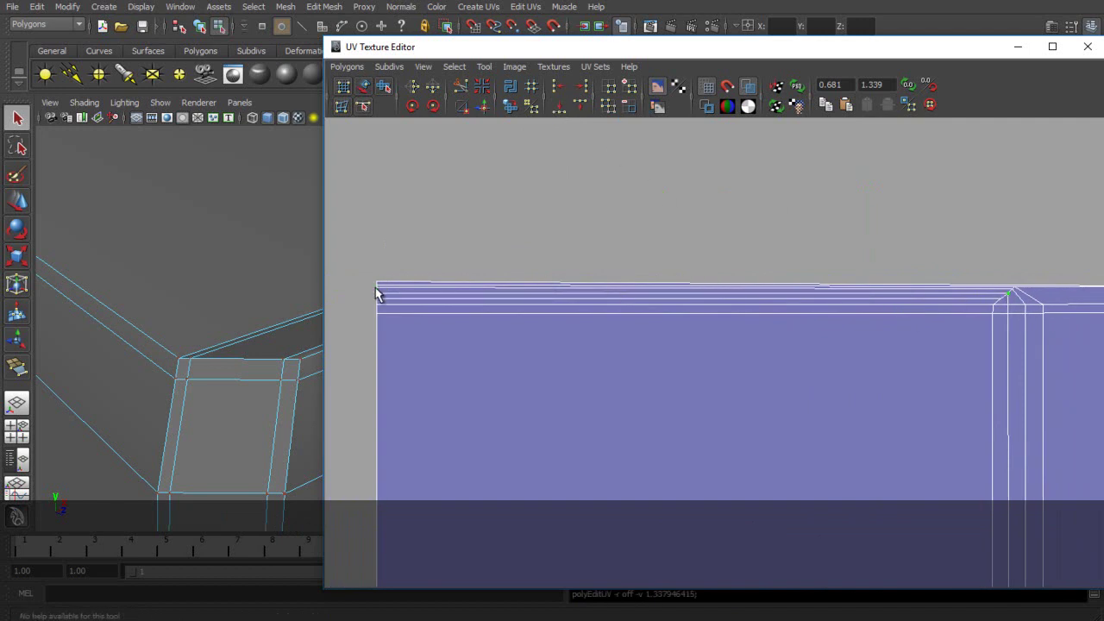
pyautogui.keyDown('alt'); pyautogui.moveTo(858, 305); pyautogui.dragTo(578, 296, button='middle'); pyautogui.keyUp('alt')
pyautogui.scroll(2, 976, 305)
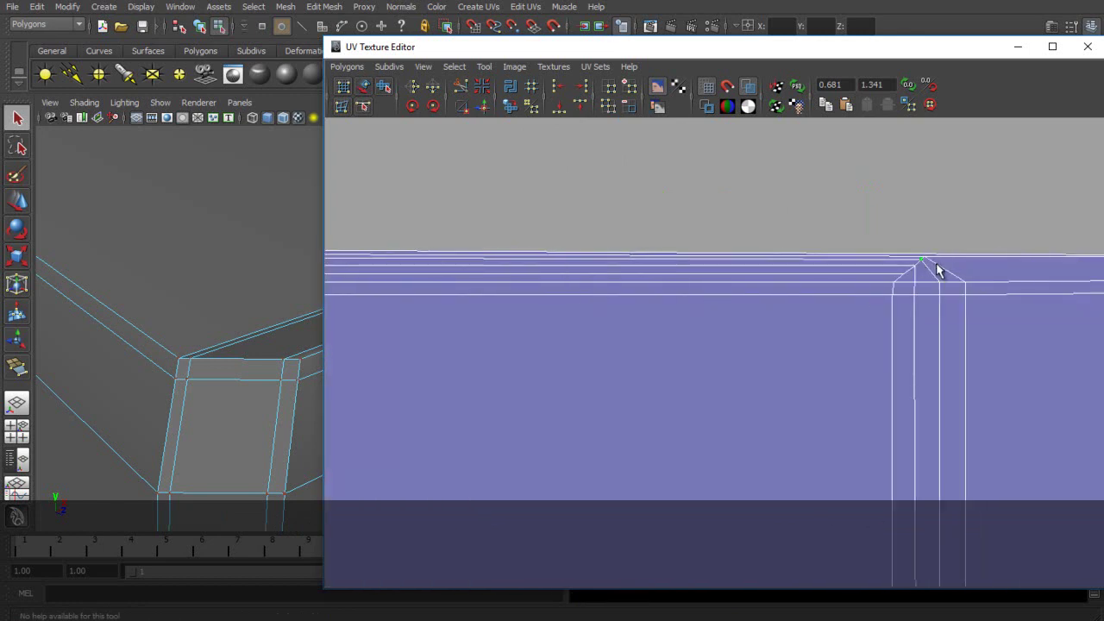
pyautogui.keyDown('alt'); pyautogui.moveTo(962, 269); pyautogui.dragTo(890, 303, button='middle'); pyautogui.keyUp('alt')
pyautogui.scroll(-3, 891, 305)
pyautogui.hotkey('ctrl', 's')
# Select the inner row of UVs along the shell's entire upper border and align it to maximum V.
pyautogui.scroll(-9, 800, 224)
pyautogui.keyDown('alt'); pyautogui.moveTo(889, 556); pyautogui.dragTo(768, 267, button='middle'); pyautogui.keyUp('alt')
pyautogui.keyDown('alt'); pyautogui.moveTo(884, 404); pyautogui.dragTo(763, 203, button='middle'); pyautogui.keyUp('alt')
pyautogui.scroll(3, 797, 266)
pyautogui.keyDown('alt'); pyautogui.moveTo(852, 278); pyautogui.dragTo(406, 476, button='middle'); pyautogui.keyUp('alt')
pyautogui.scroll(-6, 748, 207)
pyautogui.keyDown('alt'); pyautogui.moveTo(748, 207); pyautogui.dragTo(657, 397, button='middle'); pyautogui.keyUp('alt')
pyautogui.scroll(6, 660, 361)
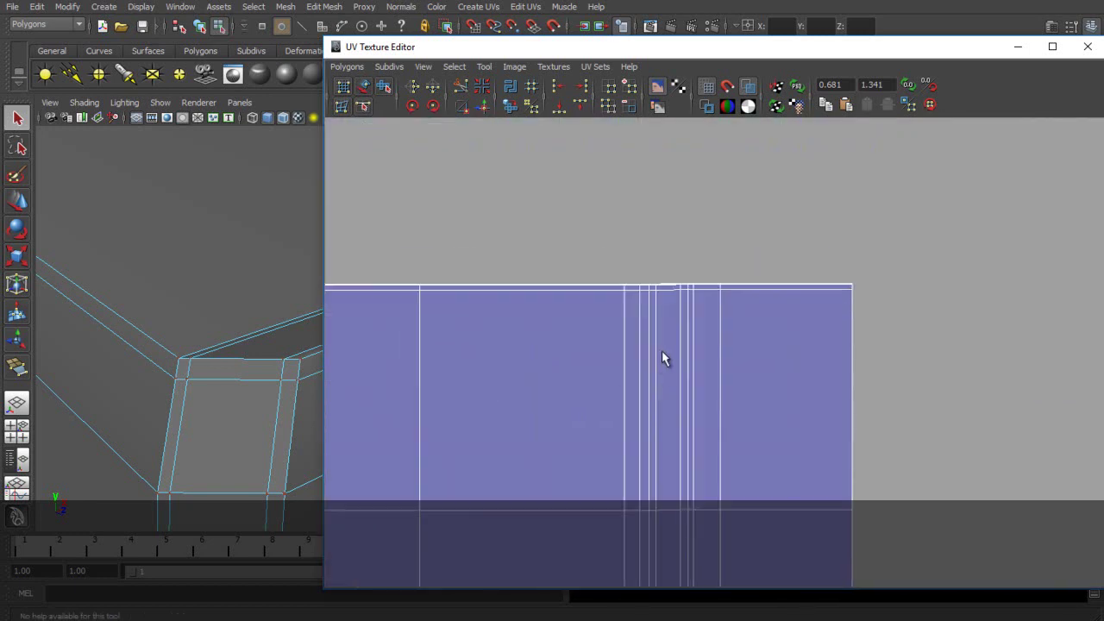
pyautogui.scroll(-6, 625, 285)
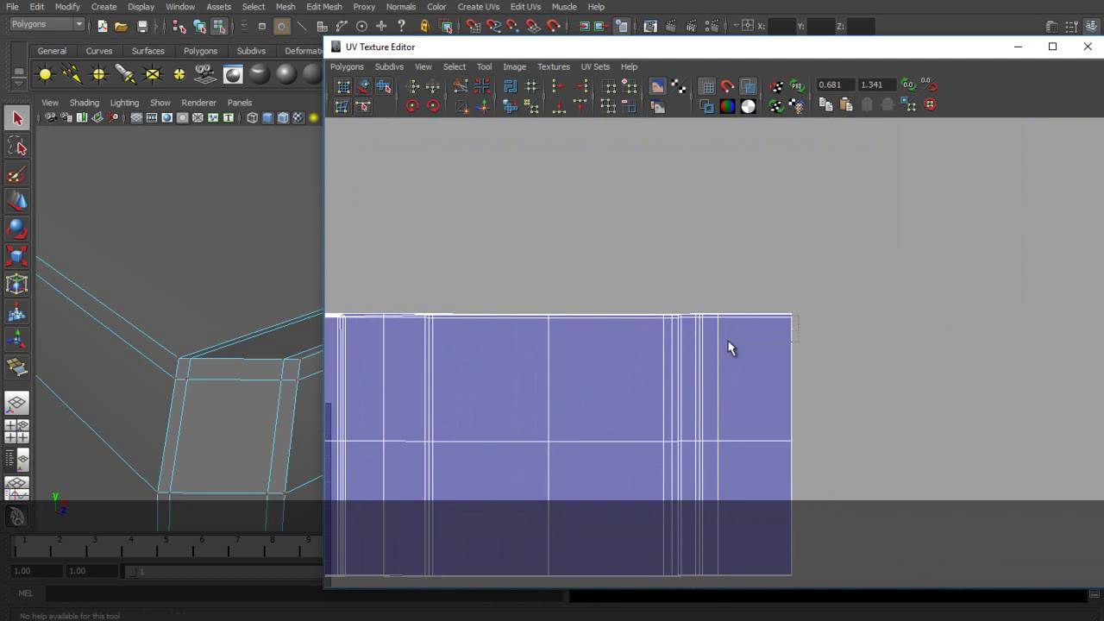
pyautogui.scroll(5, 471, 296)
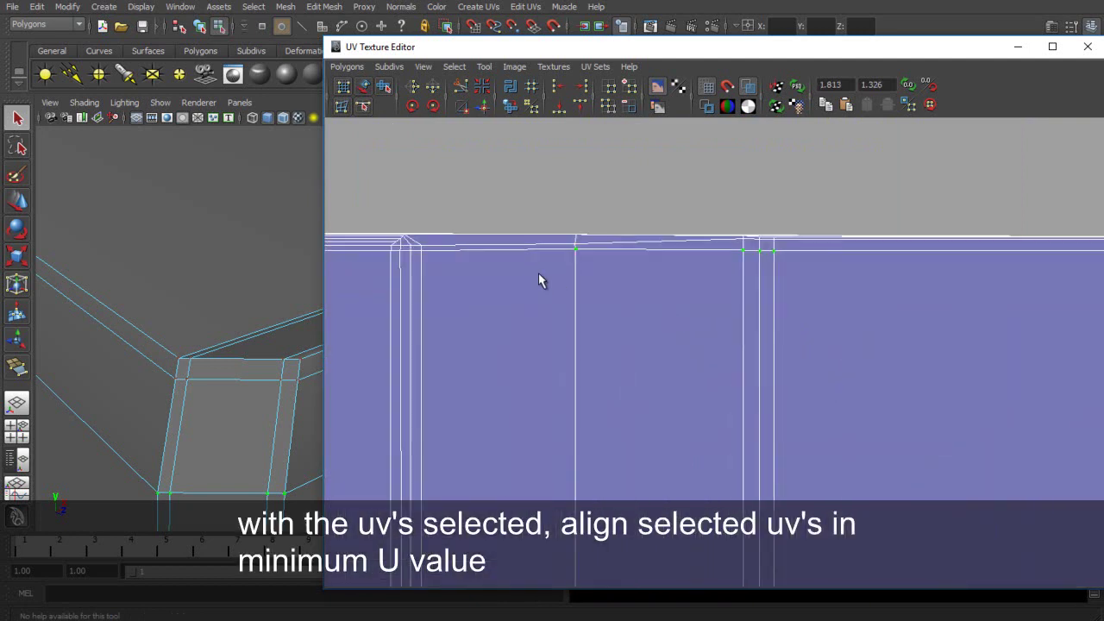
pyautogui.keyDown('alt'); pyautogui.moveTo(522, 289); pyautogui.dragTo(752, 330, button='middle'); pyautogui.keyUp('alt')
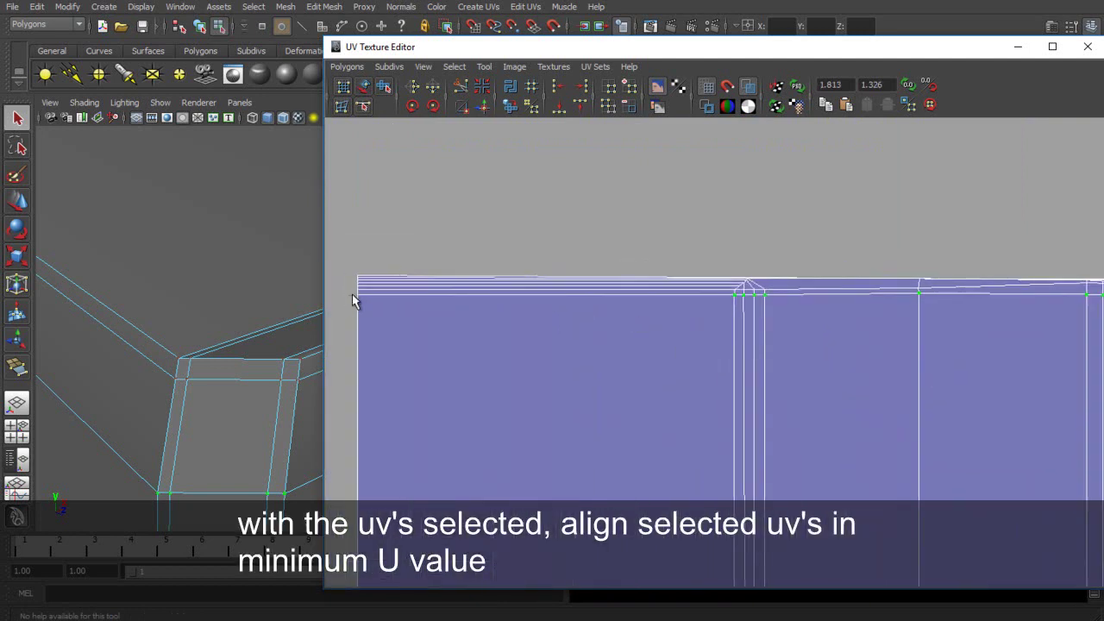
pyautogui.click(579, 103)
# Select the next UV row above it, from the fanned corner to the shell's right edge, and align it to minimum V.
pyautogui.keyDown('alt'); pyautogui.moveTo(972, 281); pyautogui.dragTo(622, 255, button='middle'); pyautogui.keyUp('alt')
pyautogui.click(572, 263)
pyautogui.keyDown('alt'); pyautogui.moveTo(801, 296); pyautogui.dragTo(675, 299, button='middle'); pyautogui.keyUp('alt')
pyautogui.scroll(3, 618, 264)
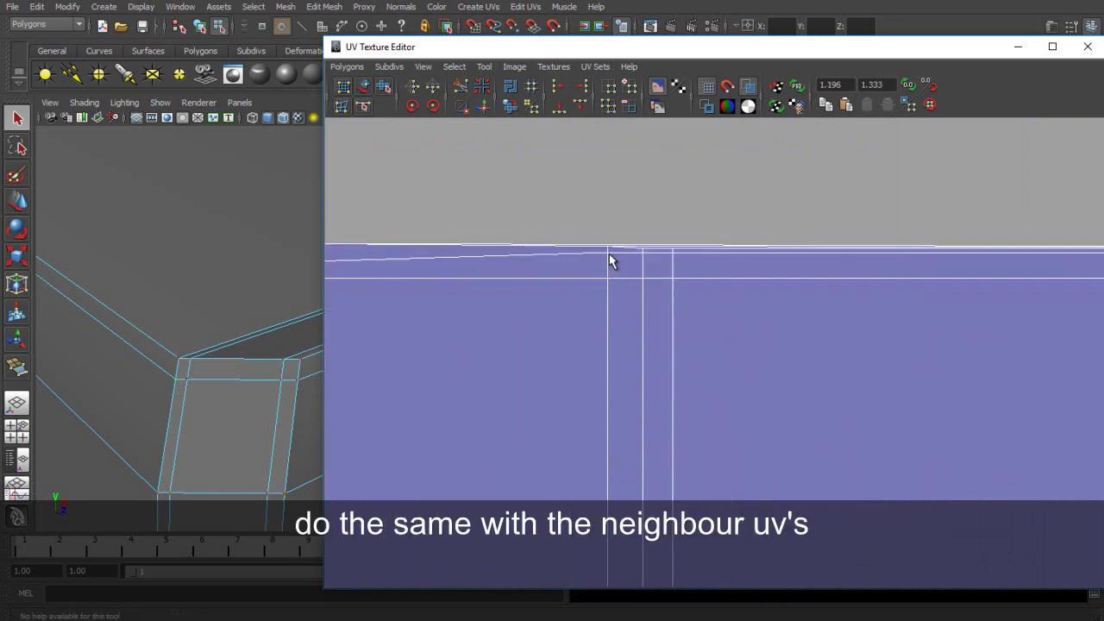
pyautogui.keyDown('shift'); pyautogui.moveTo(634, 245); pyautogui.dragTo(706, 260); pyautogui.keyUp('shift')
pyautogui.scroll(-3, 777, 280)
pyautogui.keyDown('alt'); pyautogui.moveTo(1089, 306); pyautogui.dragTo(727, 289, button='middle'); pyautogui.keyUp('alt')
pyautogui.scroll(3, 733, 276)
pyautogui.keyDown('alt'); pyautogui.moveTo(757, 207); pyautogui.dragTo(700, 322, button='middle'); pyautogui.keyUp('alt')
pyautogui.scroll(2, 677, 290)
pyautogui.scroll(-5, 802, 332)
pyautogui.keyDown('alt'); pyautogui.moveTo(1010, 366); pyautogui.dragTo(556, 359, button='middle'); pyautogui.keyUp('alt')
pyautogui.scroll(3, 484, 364)
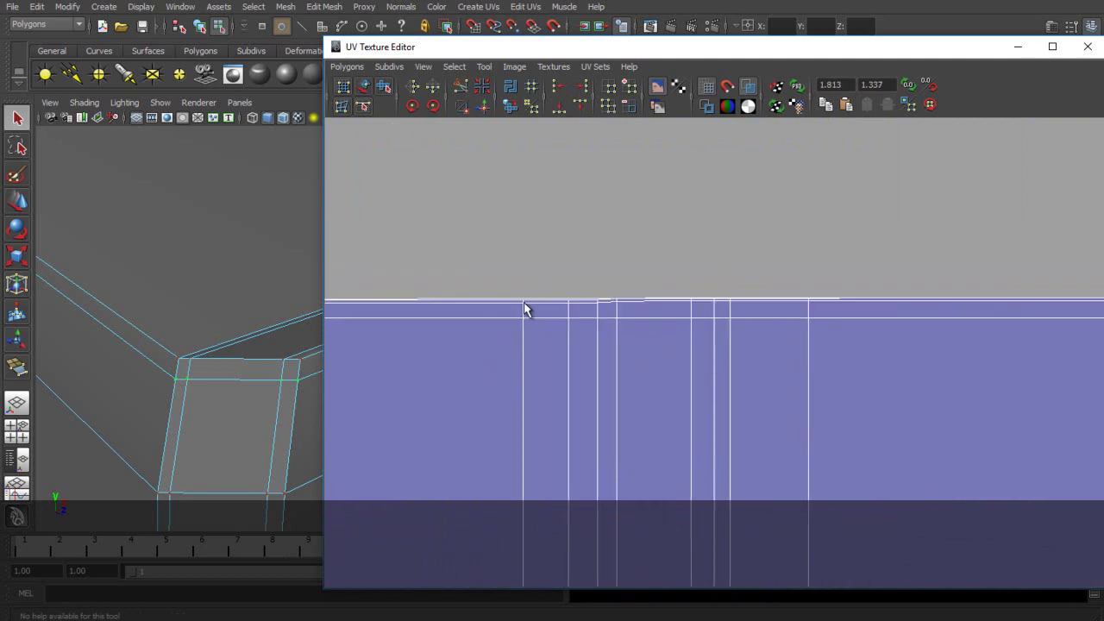
pyautogui.keyDown('shift'); pyautogui.click(523, 305); pyautogui.keyUp('shift')
pyautogui.scroll(2, 516, 291)
pyautogui.keyDown('alt'); pyautogui.moveTo(738, 298); pyautogui.dragTo(686, 324, button='middle'); pyautogui.keyUp('alt')
pyautogui.scroll(3, 647, 302)
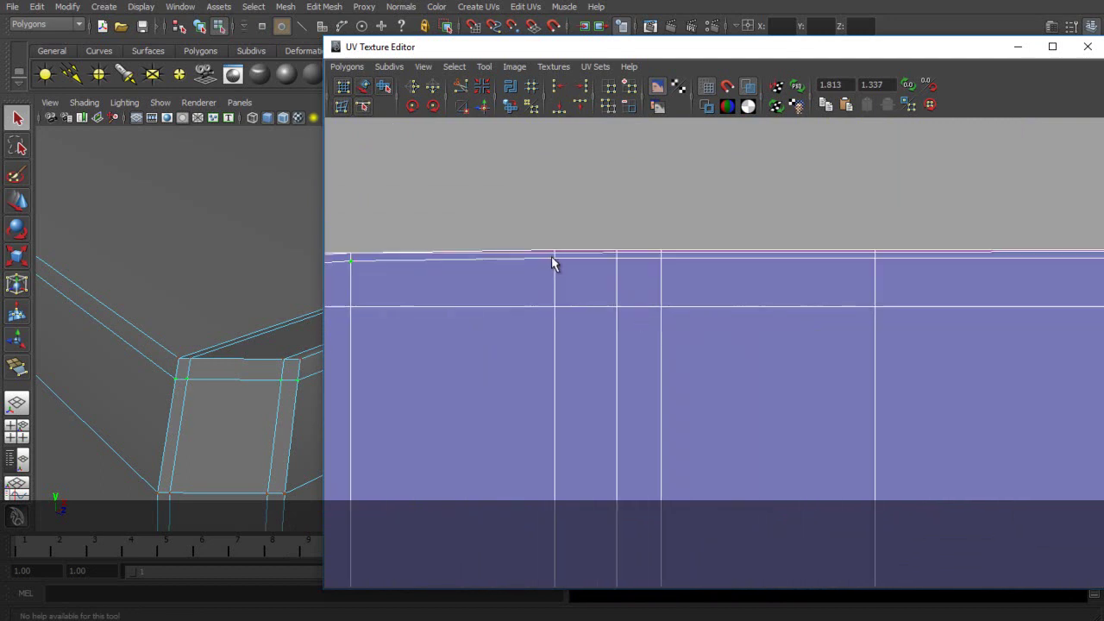
pyautogui.keyDown('alt'); pyautogui.moveTo(949, 303); pyautogui.dragTo(276, 335, button='middle'); pyautogui.keyUp('alt')
pyautogui.scroll(-3, 863, 337)
pyautogui.keyDown('alt'); pyautogui.moveTo(975, 332); pyautogui.dragTo(705, 304, button='middle'); pyautogui.keyUp('alt')
pyautogui.scroll(2, 828, 259)
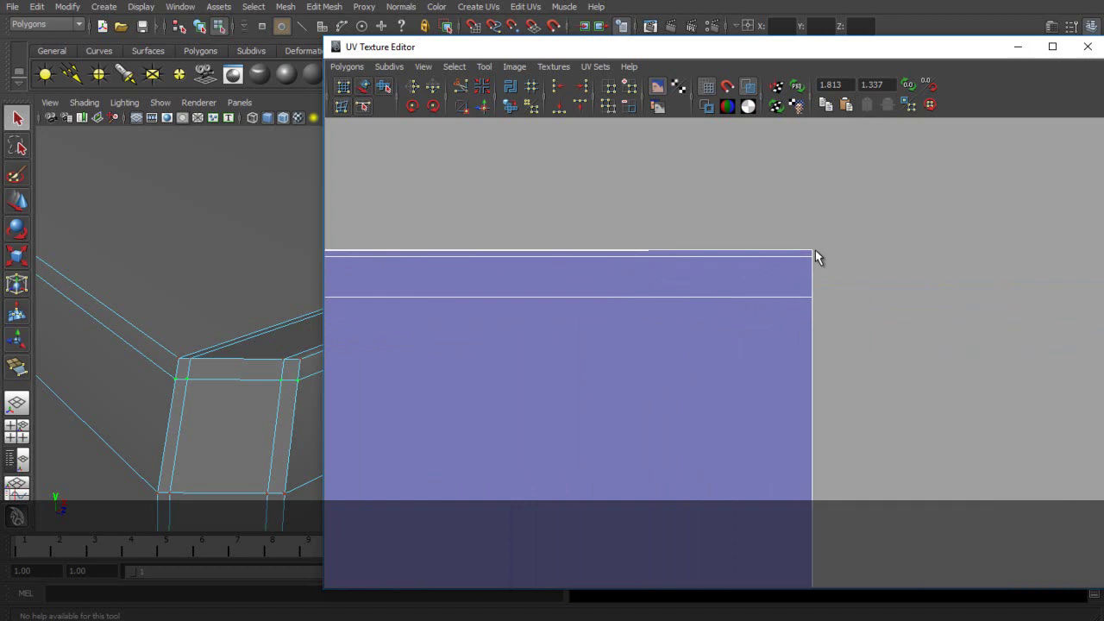
pyautogui.click(562, 106)
# Try to reposition the outermost UV on the upper border right of the fanned corner.
pyautogui.scroll(-7, 647, 284)
pyautogui.keyDown('alt'); pyautogui.moveTo(448, 362); pyautogui.dragTo(1019, 352, button='middle'); pyautogui.keyUp('alt')
pyautogui.keyDown('alt'); pyautogui.moveTo(863, 325); pyautogui.dragTo(683, 299, button='middle'); pyautogui.keyUp('alt')
pyautogui.scroll(3, 673, 310)
pyautogui.scroll(1, 675, 309)
pyautogui.scroll(4, 776, 293)
pyautogui.scroll(4, 684, 295)
pyautogui.keyDown('alt'); pyautogui.moveTo(624, 241); pyautogui.dragTo(694, 327, button='middle'); pyautogui.keyUp('alt')
pyautogui.scroll(3, 694, 327)
pyautogui.press('w')
pyautogui.moveTo(588, 310); pyautogui.dragTo(703, 276)
pyautogui.hotkey('ctrl', 'z')
pyautogui.keyDown('alt'); pyautogui.moveTo(998, 305); pyautogui.dragTo(349, 323, button='middle'); pyautogui.keyUp('alt')
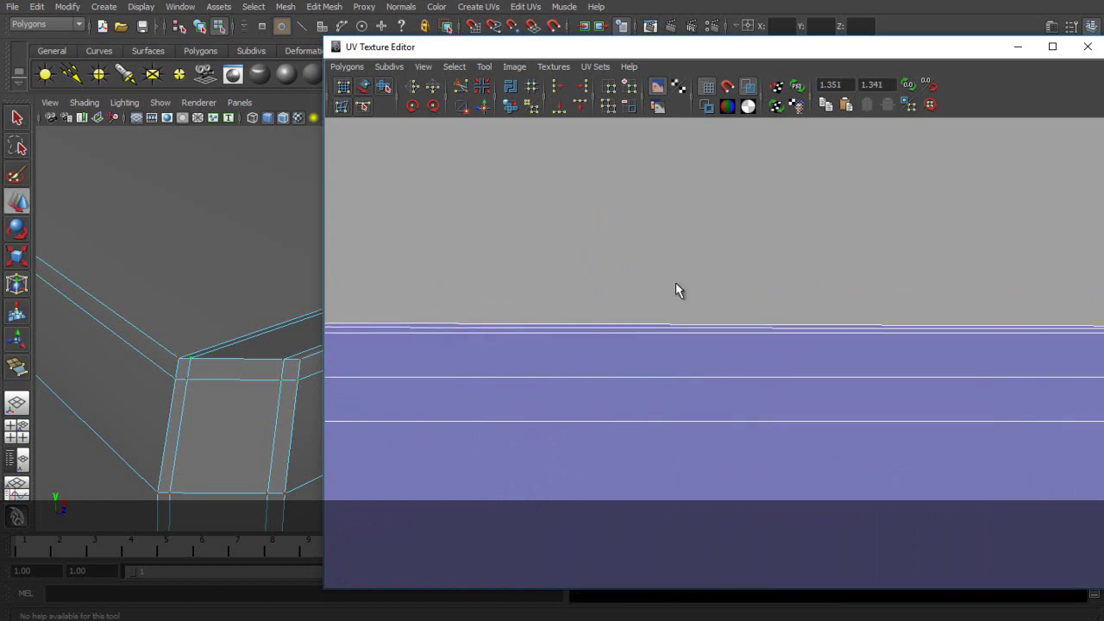
pyautogui.scroll(-5, 863, 308)
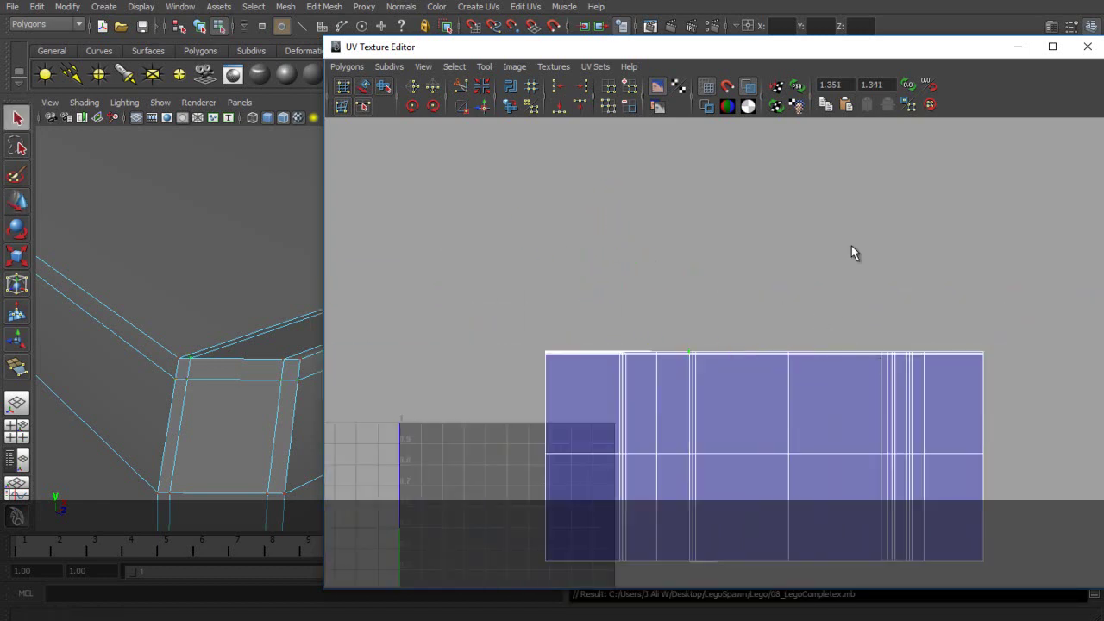
# Move the UV Texture Editor window away from the Channel Box so both are in view.
pyautogui.moveTo(670, 45); pyautogui.dragTo(521, 0)
pyautogui.click(1057, 0)
pyautogui.moveTo(820, 47); pyautogui.dragTo(654, 0)
# Examine the straightness of the shell's upper border rows and the stacked rows at its lower-left corner.
pyautogui.scroll(3, 660, 270)
pyautogui.keyDown('alt'); pyautogui.moveTo(869, 360); pyautogui.dragTo(701, 170, button='middle'); pyautogui.keyUp('alt')
pyautogui.scroll(-3, 687, 232)
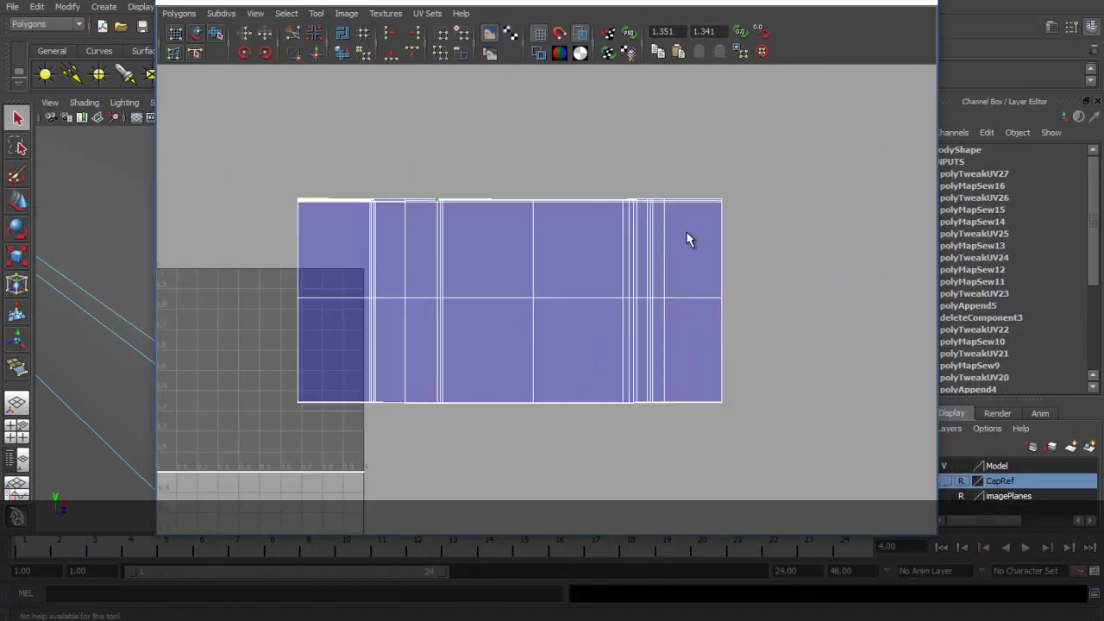
pyautogui.scroll(2, 605, 225)
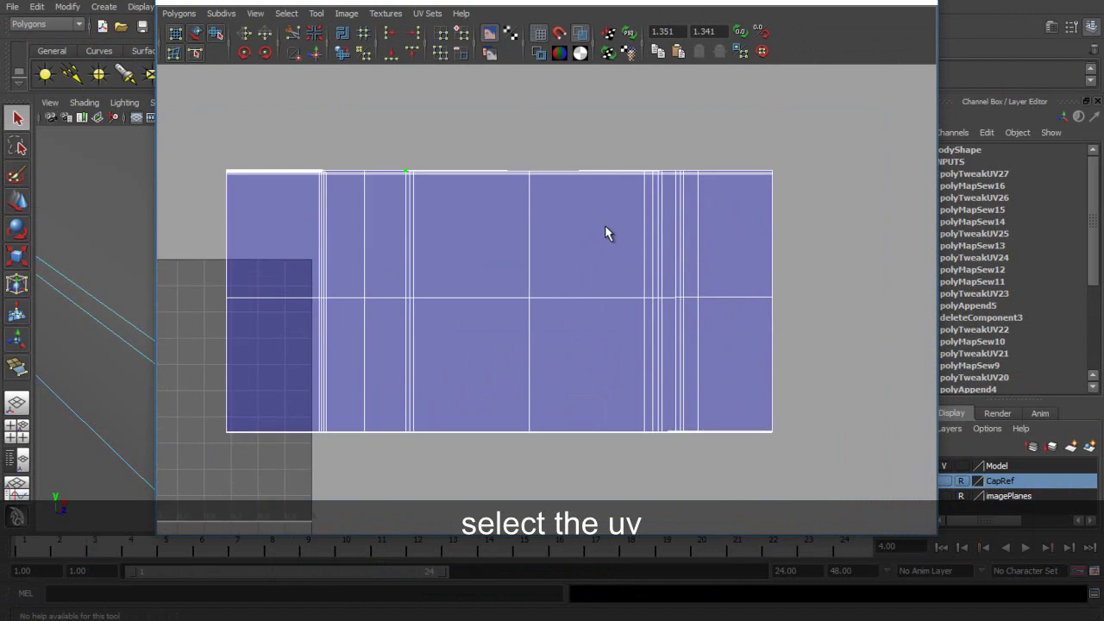
pyautogui.keyDown('alt'); pyautogui.moveTo(588, 213); pyautogui.dragTo(602, 318, button='middle'); pyautogui.keyUp('alt')
pyautogui.scroll(3, 626, 263)
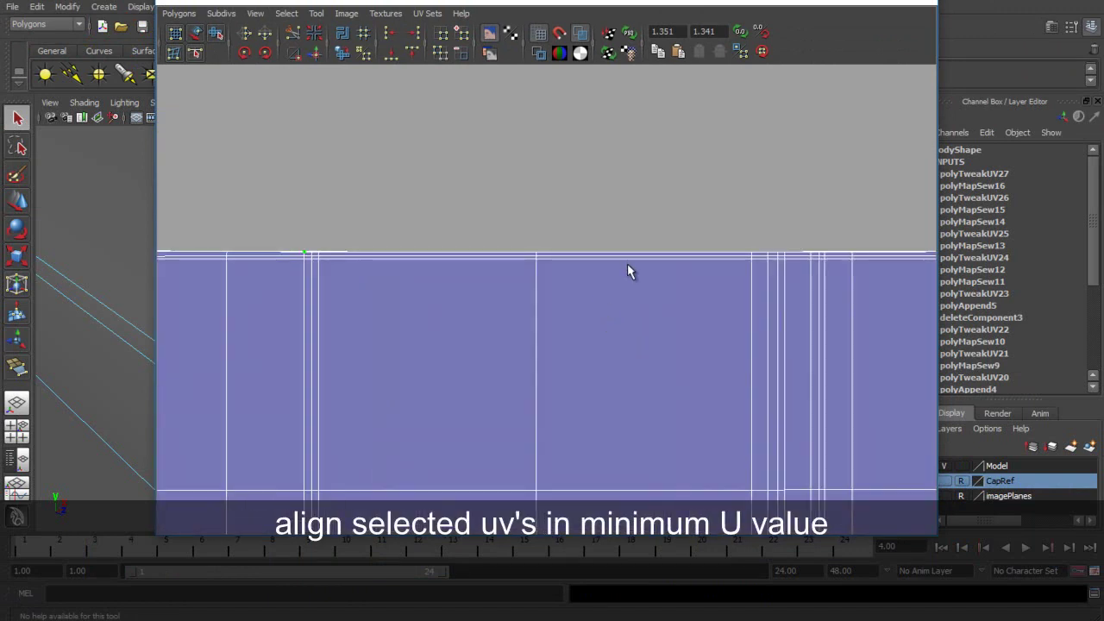
pyautogui.keyDown('alt'); pyautogui.moveTo(325, 260); pyautogui.dragTo(660, 331, button='middle'); pyautogui.keyUp('alt')
pyautogui.scroll(3, 633, 264)
pyautogui.scroll(-5, 503, 286)
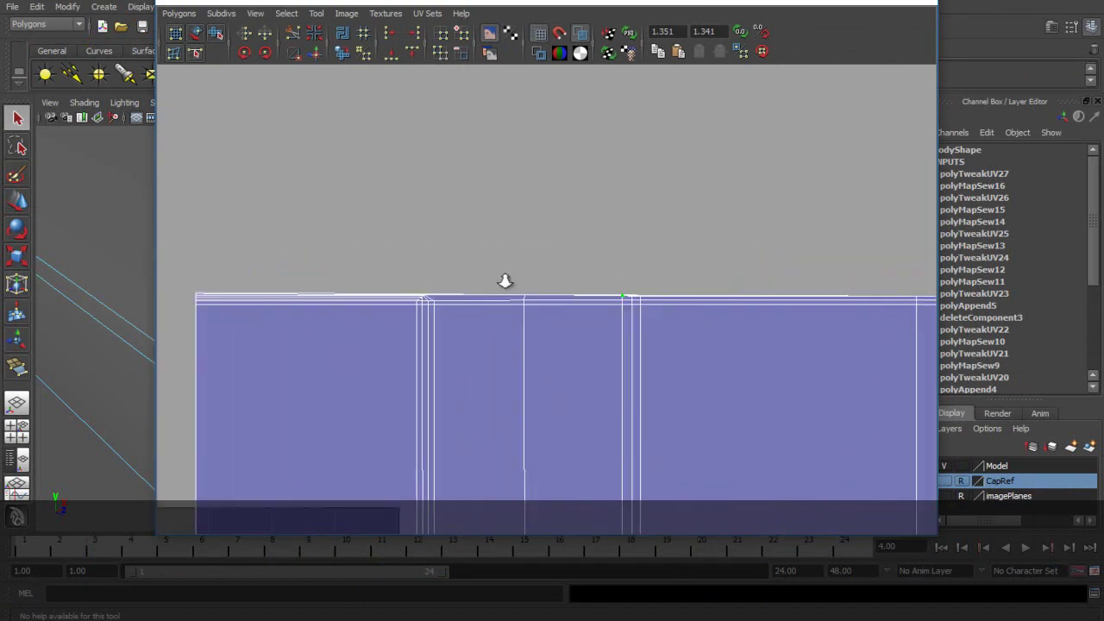
pyautogui.keyDown('alt'); pyautogui.moveTo(571, 446); pyautogui.dragTo(533, 225, button='middle'); pyautogui.keyUp('alt')
pyautogui.scroll(6, 635, 304)
pyautogui.keyDown('alt'); pyautogui.moveTo(507, 291); pyautogui.dragTo(791, 379, button='middle'); pyautogui.keyUp('alt')
pyautogui.keyDown('alt'); pyautogui.moveTo(327, 359); pyautogui.dragTo(777, 301, button='middle'); pyautogui.keyUp('alt')
pyautogui.scroll(4, 742, 298)
pyautogui.keyDown('alt'); pyautogui.moveTo(251, 283); pyautogui.dragTo(351, 283, button='middle'); pyautogui.keyUp('alt')
pyautogui.scroll(2, 351, 283)
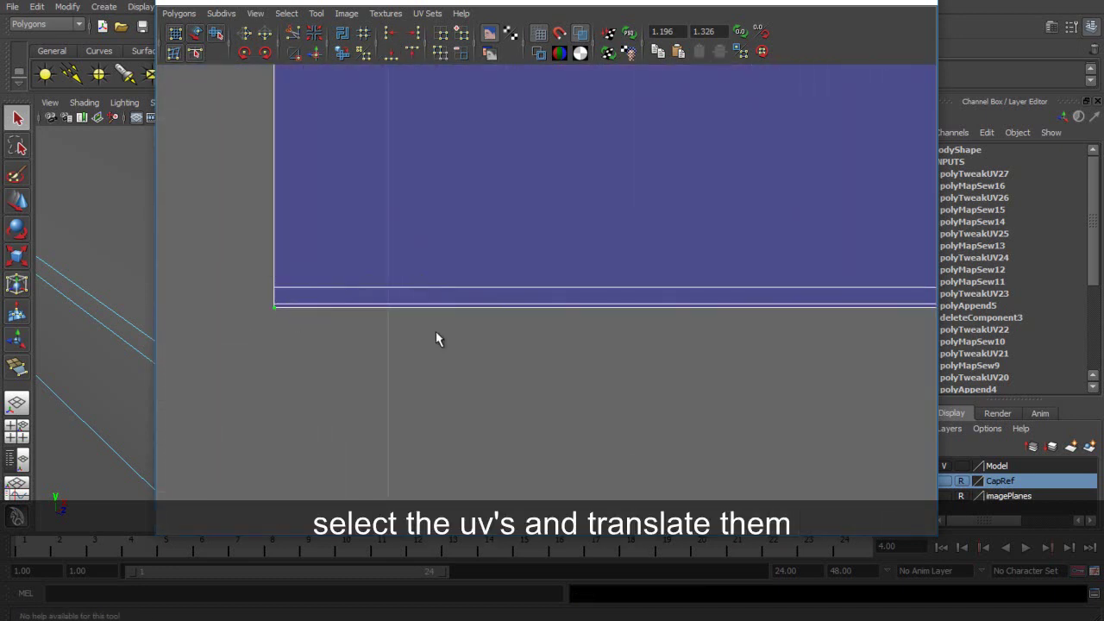
# Move the outer UVs along the left part of the shell's lower border slightly down.
pyautogui.scroll(-5, 291, 313)
pyautogui.keyDown('alt'); pyautogui.moveTo(705, 340); pyautogui.dragTo(508, 290, button='middle'); pyautogui.keyUp('alt')
pyautogui.scroll(6, 465, 348)
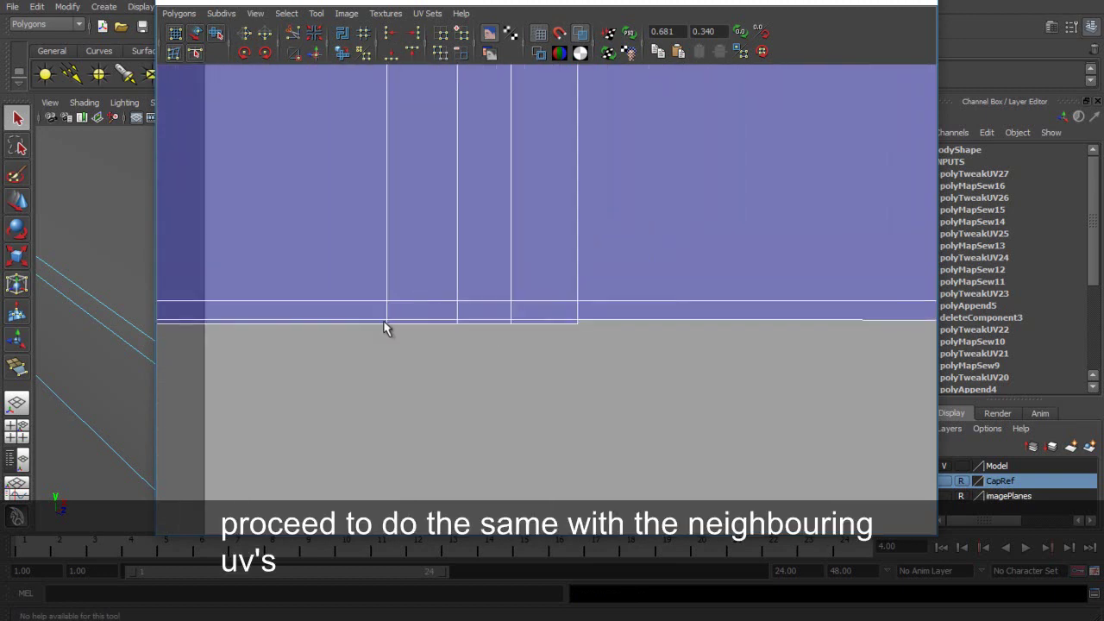
pyautogui.keyDown('shift'); pyautogui.moveTo(613, 349); pyautogui.dragTo(613, 349); pyautogui.keyUp('shift')
pyautogui.scroll(-4, 595, 333)
pyautogui.press('w')
pyautogui.scroll(-6, 432, 281)
pyautogui.moveTo(323, 209); pyautogui.dragTo(323, 222)
pyautogui.scroll(-1, 335, 304)
# Separate the stacked border rows at the shell's lower-left corner by moving the outer corner UVs down.
pyautogui.keyDown('alt'); pyautogui.moveTo(337, 310); pyautogui.dragTo(718, 257, button='middle'); pyautogui.keyUp('alt')
pyautogui.scroll(4, 718, 257)
pyautogui.keyDown('alt'); pyautogui.moveTo(511, 257); pyautogui.dragTo(526, 329, button='middle'); pyautogui.keyUp('alt')
pyautogui.scroll(6, 526, 328)
pyautogui.click(371, 299)
pyautogui.moveTo(371, 300); pyautogui.dragTo(371, 379)
pyautogui.click(377, 311)
pyautogui.click(372, 300)
pyautogui.moveTo(372, 300); pyautogui.dragTo(375, 365)
pyautogui.click(371, 299)
pyautogui.click(371, 299)
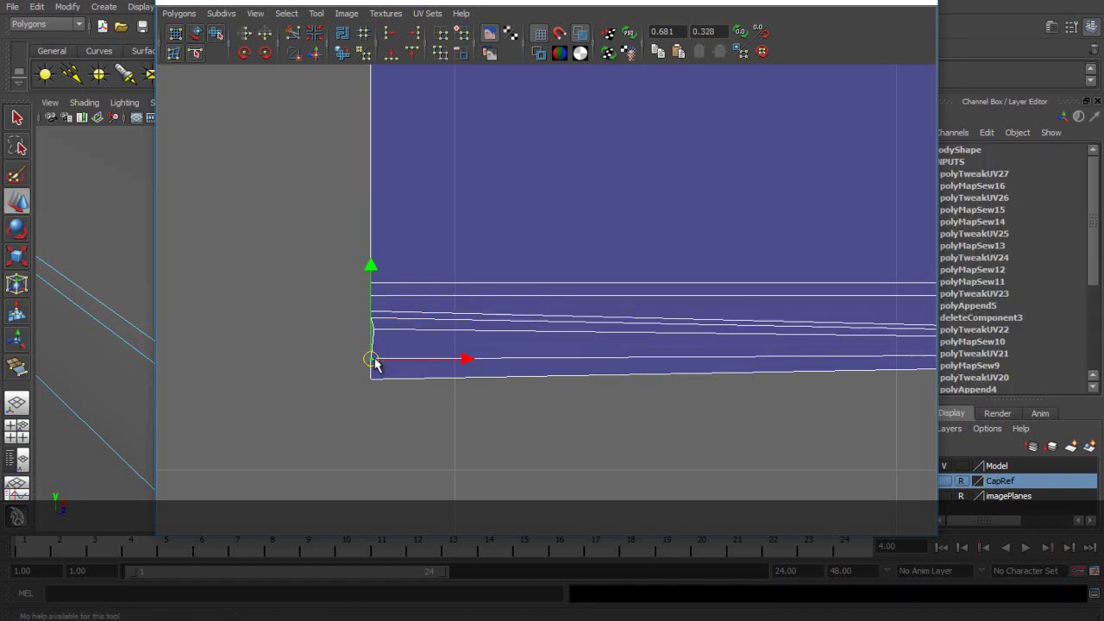
# Raise the bottom UVs of the first two vertical edges left of the lower border's notch to fan out the stacked rows.
pyautogui.scroll(-3, 779, 396)
pyautogui.keyDown('alt'); pyautogui.moveTo(778, 389); pyautogui.dragTo(142, 360, button='middle'); pyautogui.keyUp('alt')
pyautogui.scroll(5, 578, 326)
pyautogui.keyDown('alt'); pyautogui.moveTo(718, 340); pyautogui.dragTo(540, 315, button='middle'); pyautogui.keyUp('alt')
pyautogui.scroll(5, 540, 316)
pyautogui.click(583, 325)
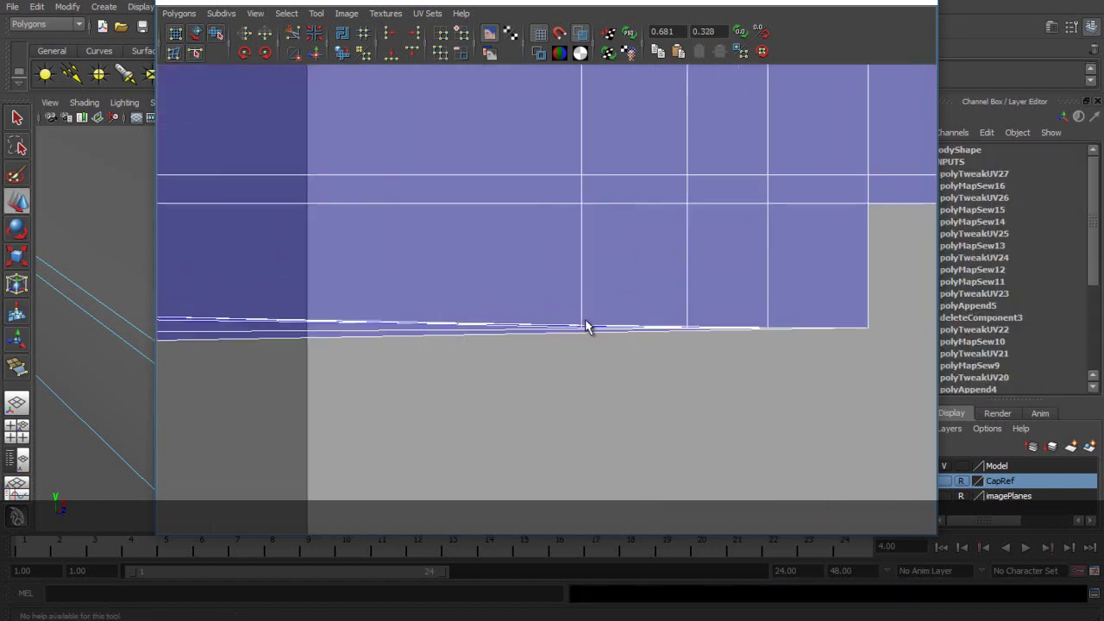
pyautogui.moveTo(583, 328); pyautogui.dragTo(589, 252)
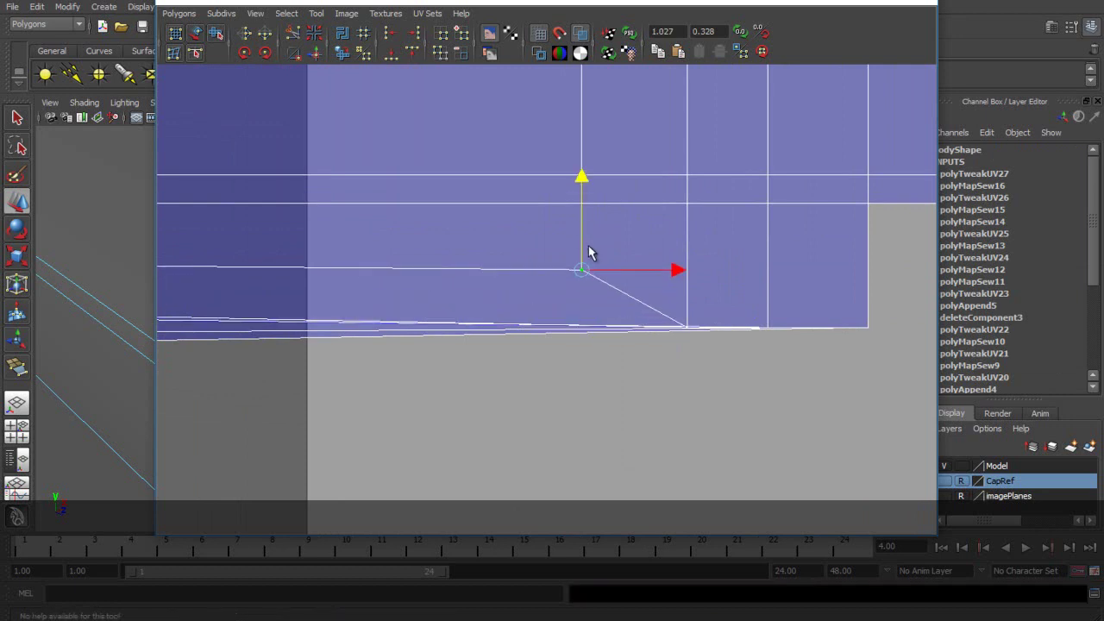
pyautogui.click(687, 332)
pyautogui.moveTo(687, 331); pyautogui.dragTo(683, 248)
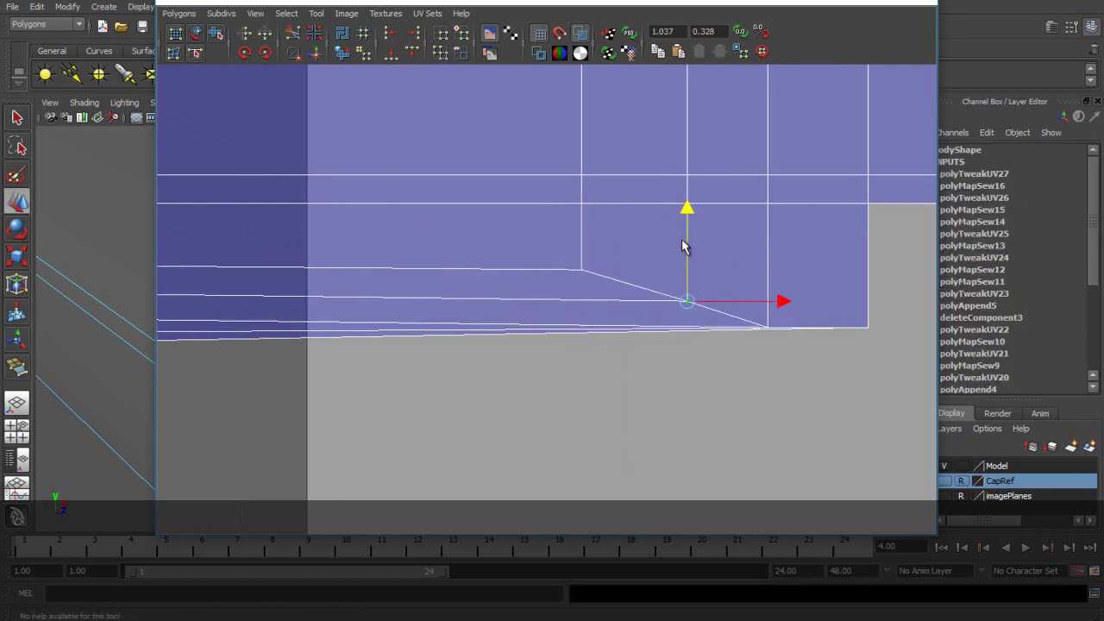
# Adjust the heights of the two outermost UVs at the lower-right corner of the shell's first panel.
pyautogui.click(770, 333)
pyautogui.moveTo(765, 269)
pyautogui.mouseDown()
pyautogui.moveTo(768, 250)
pyautogui.moveTo(772, 262)
pyautogui.mouseUp()
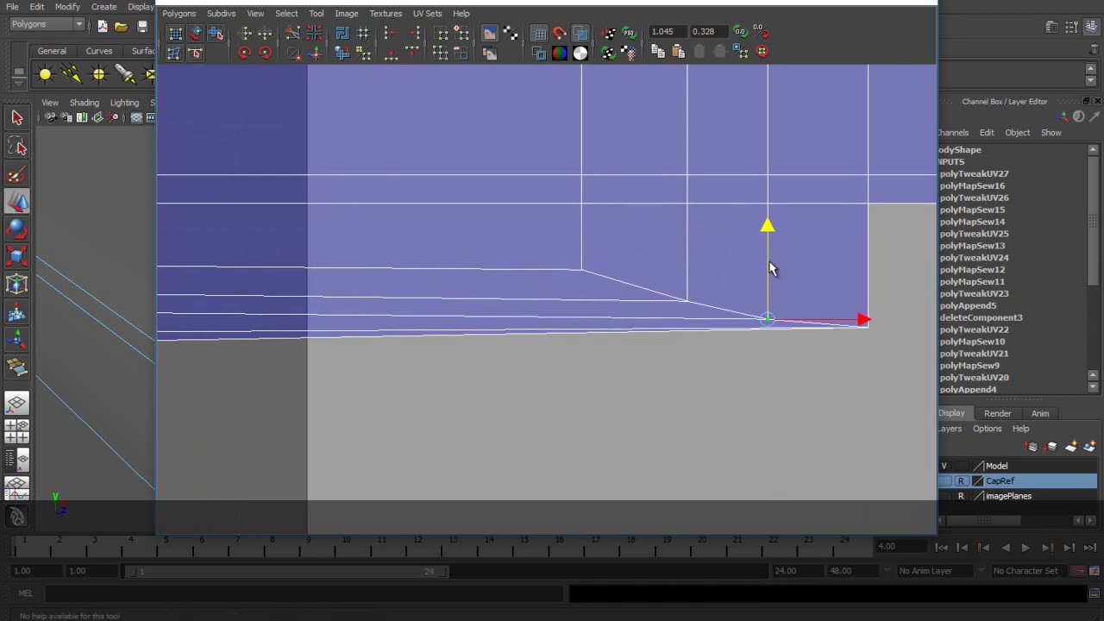
pyautogui.hotkey('ctrl', 'z')
pyautogui.click(873, 324)
pyautogui.click(872, 328)
pyautogui.moveTo(868, 237); pyautogui.dragTo(895, 300)
pyautogui.click(873, 333)
# Move the bottom border UVs at both ends of the first panel slightly downward.
pyautogui.keyDown('alt'); pyautogui.moveTo(719, 269); pyautogui.dragTo(447, 328, button='right'); pyautogui.keyUp('alt')
pyautogui.keyDown('alt'); pyautogui.moveTo(446, 327); pyautogui.dragTo(740, 359, button='middle'); pyautogui.keyUp('alt')
pyautogui.moveTo(895, 400); pyautogui.dragTo(894, 398)
pyautogui.moveTo(611, 256); pyautogui.dragTo(613, 266)
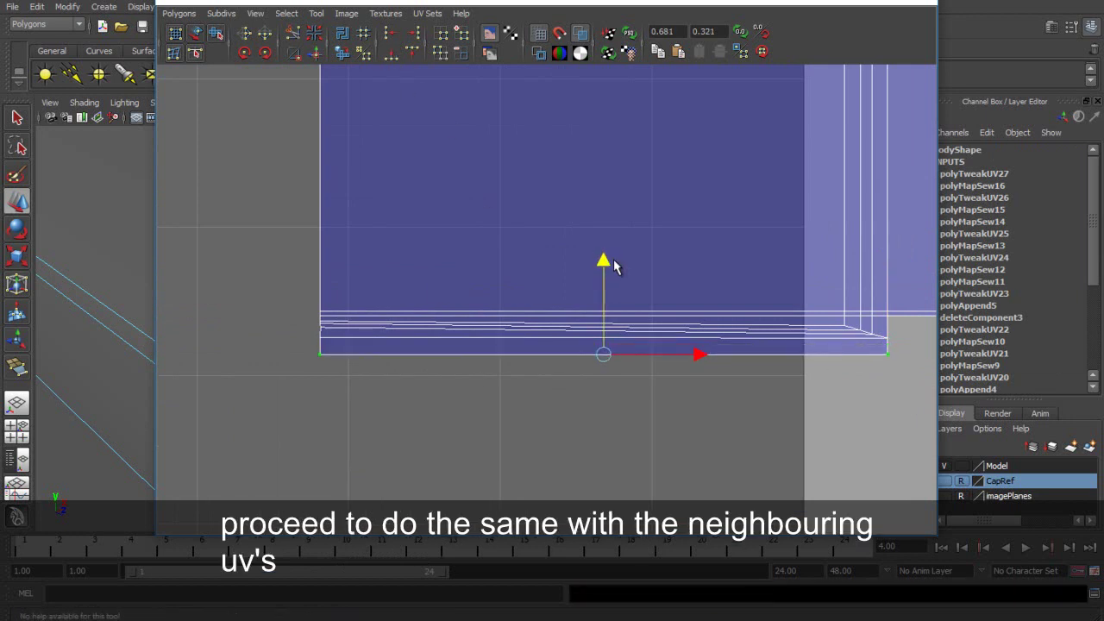
# Align the end UVs of the row just above the first panel's bottom border to minimum V.
pyautogui.moveTo(893, 346); pyautogui.dragTo(892, 348)
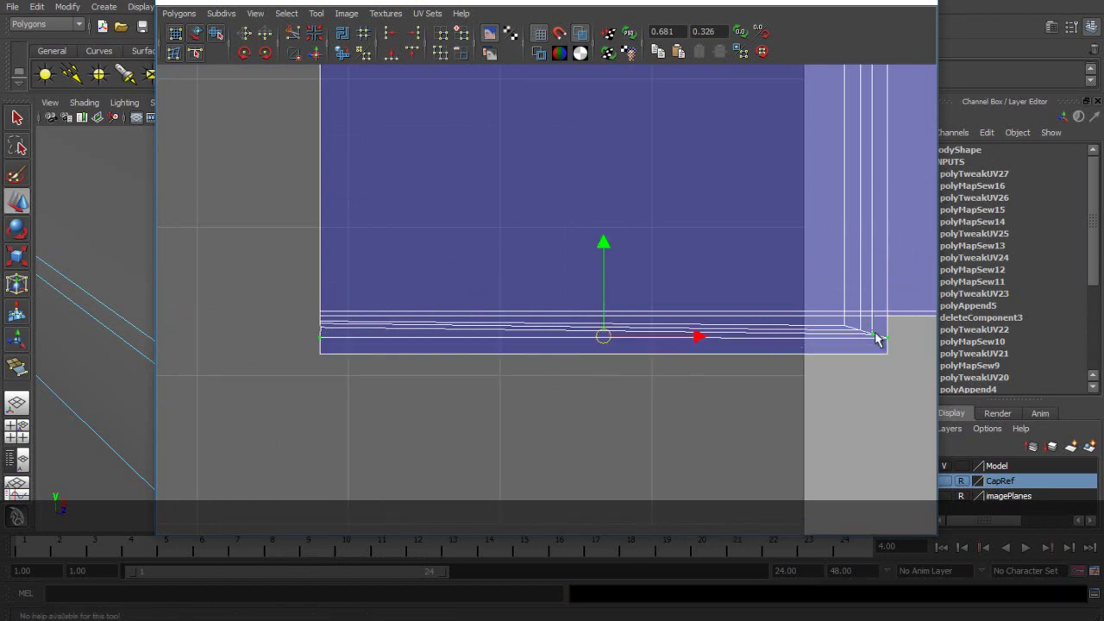
pyautogui.click(392, 54)
pyautogui.moveTo(602, 245); pyautogui.dragTo(601, 249)
pyautogui.hotkey('ctrl', 'z')
# Align the UVs along the first panel's left border to minimum U.
pyautogui.keyDown('alt'); pyautogui.moveTo(598, 299); pyautogui.dragTo(693, 340, button='right'); pyautogui.keyUp('alt')
pyautogui.keyDown('alt'); pyautogui.moveTo(693, 340); pyautogui.dragTo(613, 314, button='middle'); pyautogui.keyUp('alt')
pyautogui.moveTo(197, 236); pyautogui.dragTo(250, 412)
pyautogui.click(390, 33)
pyautogui.click(287, 418)
# Lower the inner-row UVs on the first panel's left border to spread the bottom strip's rows apart.
pyautogui.scroll(2, 793, 332)
pyautogui.keyDown('alt'); pyautogui.moveTo(793, 331); pyautogui.dragTo(638, 332, button='middle'); pyautogui.keyUp('alt')
pyautogui.keyDown('alt'); pyautogui.moveTo(292, 323); pyautogui.dragTo(547, 335, button='middle'); pyautogui.keyUp('alt')
pyautogui.click(213, 320)
pyautogui.moveTo(213, 233); pyautogui.dragTo(213, 239)
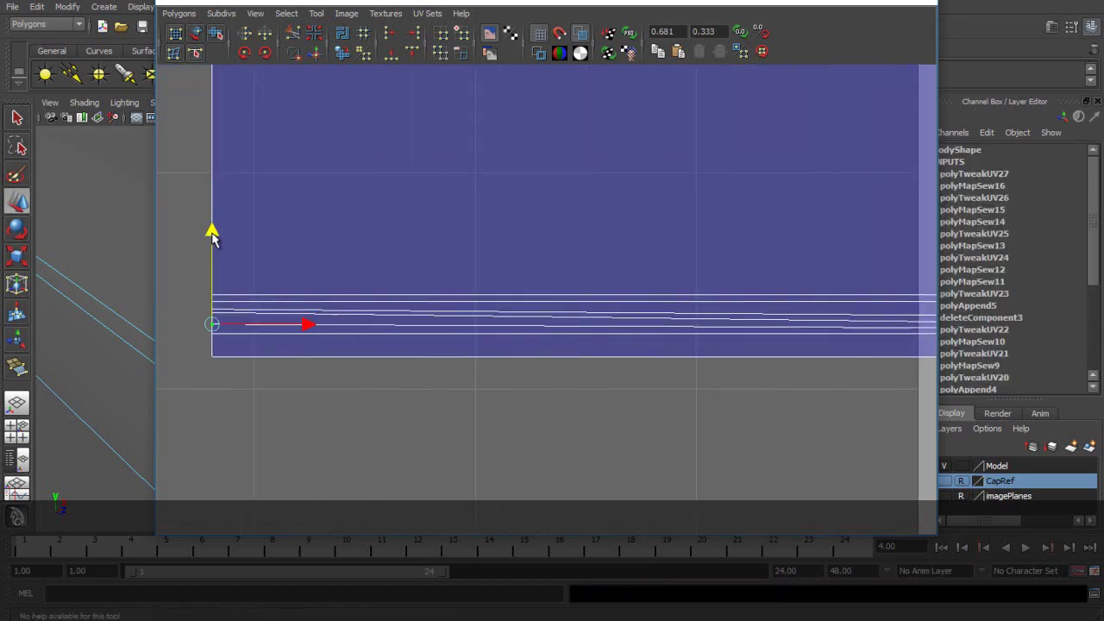
pyautogui.moveTo(195, 311); pyautogui.dragTo(227, 316)
pyautogui.moveTo(213, 222); pyautogui.dragTo(213, 223)
pyautogui.moveTo(191, 308); pyautogui.dragTo(219, 314)
pyautogui.keyDown('alt'); pyautogui.moveTo(587, 318); pyautogui.dragTo(625, 307, button='middle'); pyautogui.keyUp('alt')
pyautogui.keyDown('alt'); pyautogui.moveTo(559, 330); pyautogui.dragTo(342, 331, button='right'); pyautogui.keyUp('alt')
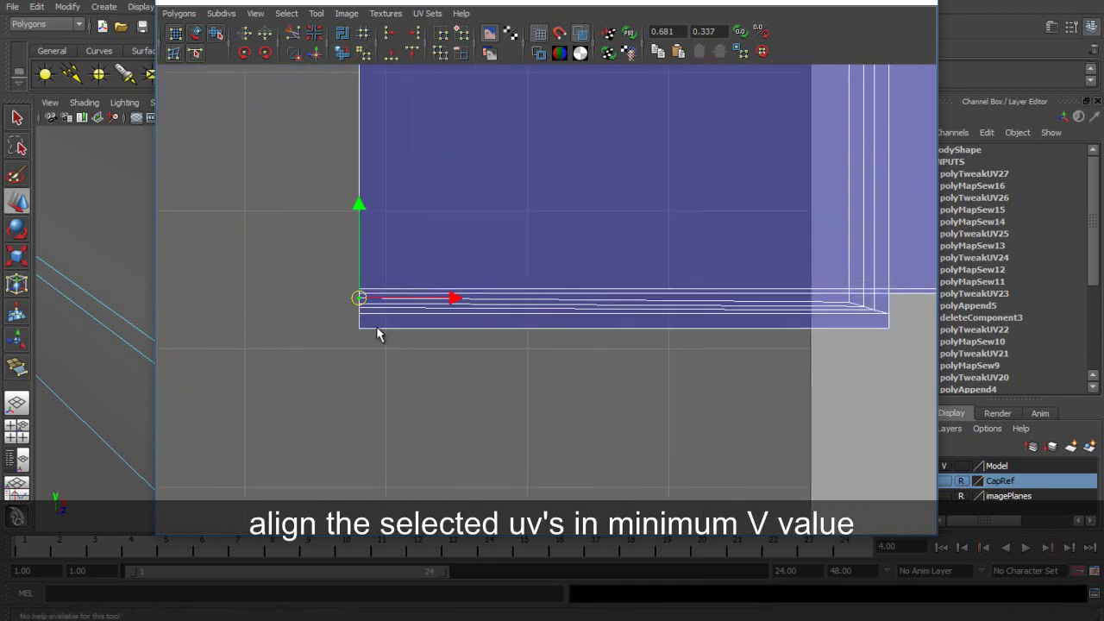
# Align the opposite end UVs of the first two rows above the panel's bottom border to minimum V, row by row.
pyautogui.click(361, 319)
pyautogui.keyDown('shift'); pyautogui.click(892, 318); pyautogui.keyUp('shift')
pyautogui.click(387, 54)
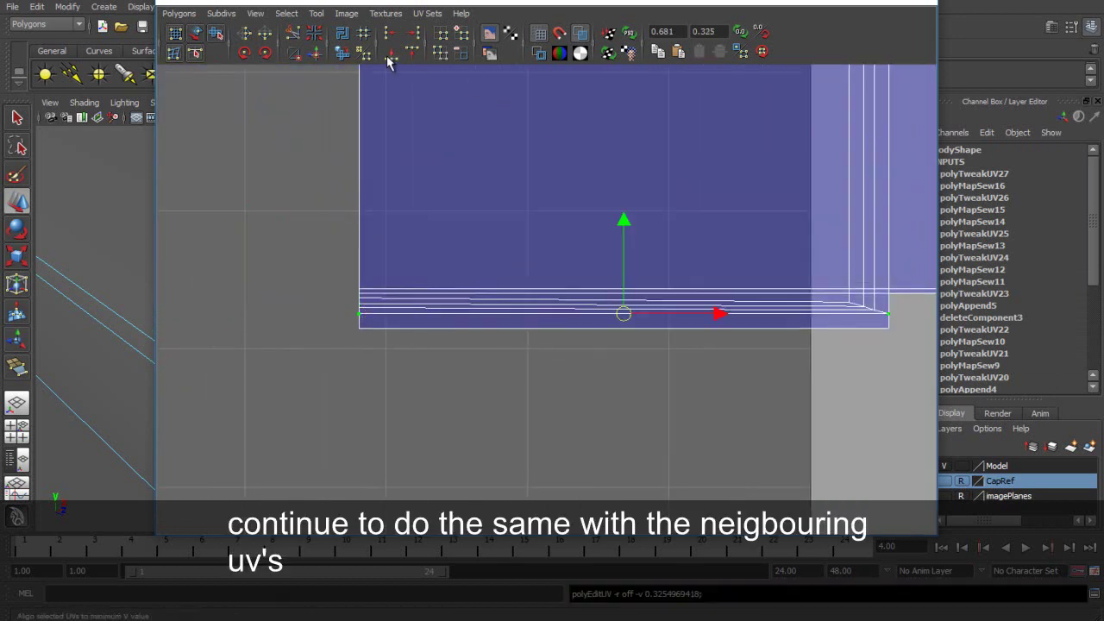
pyautogui.click(360, 309)
pyautogui.keyDown('shift'); pyautogui.click(876, 311); pyautogui.keyUp('shift')
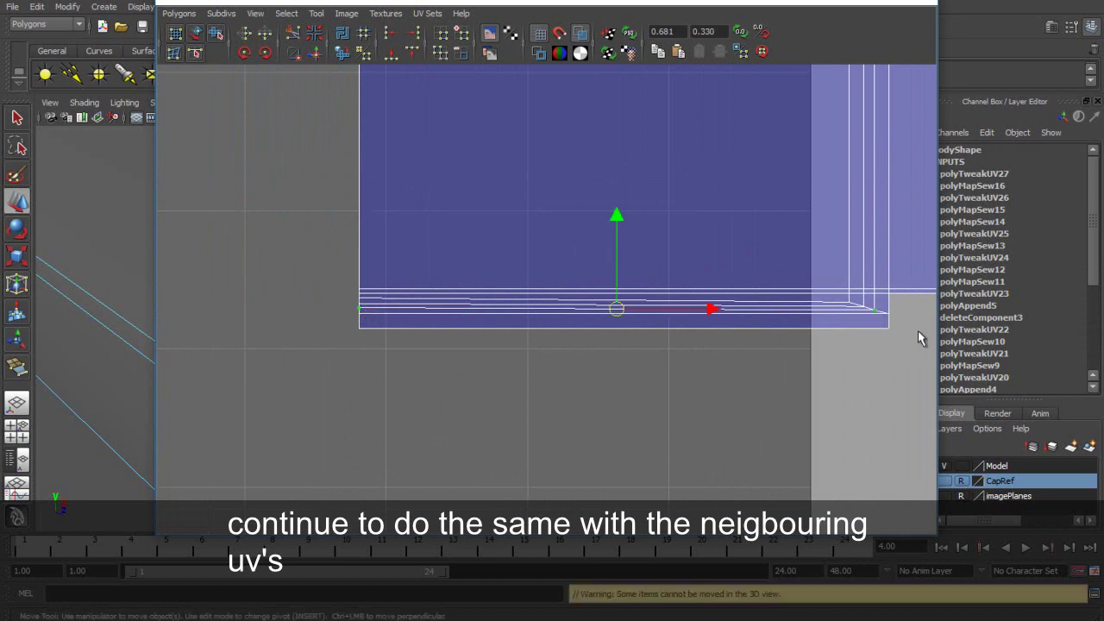
pyautogui.click(390, 54)
# Align the opposite end UVs of the two remaining sloped rows in the bottom strip to minimum V.
pyautogui.click(373, 302)
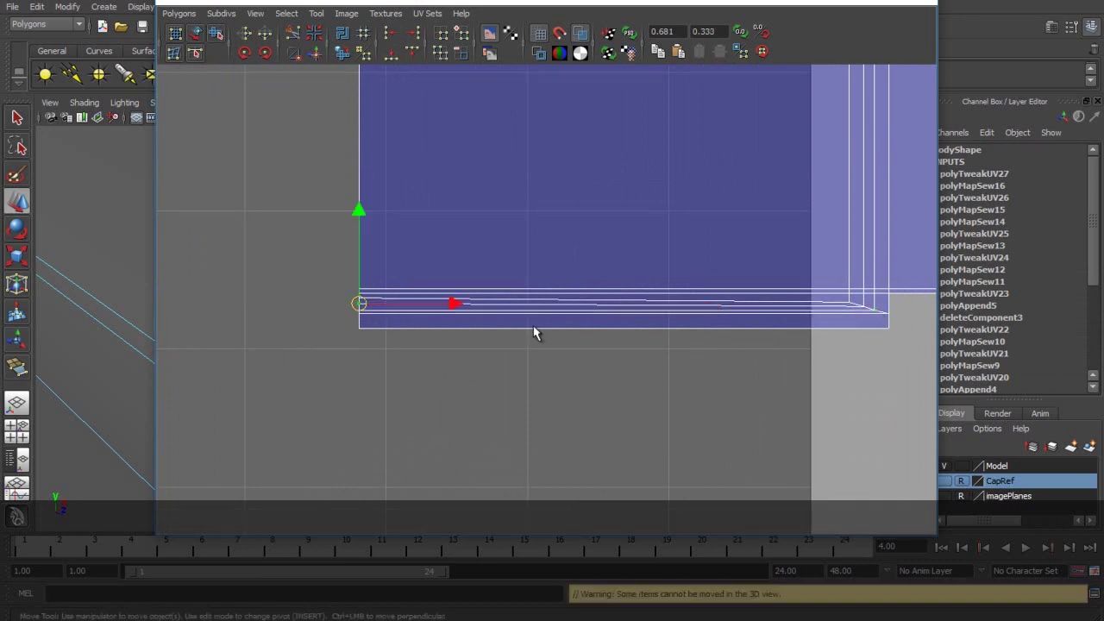
pyautogui.hotkey('ctrl', 'z')
pyautogui.keyDown('shift'); pyautogui.click(866, 306); pyautogui.keyUp('shift')
pyautogui.click(390, 54)
pyautogui.click(361, 302)
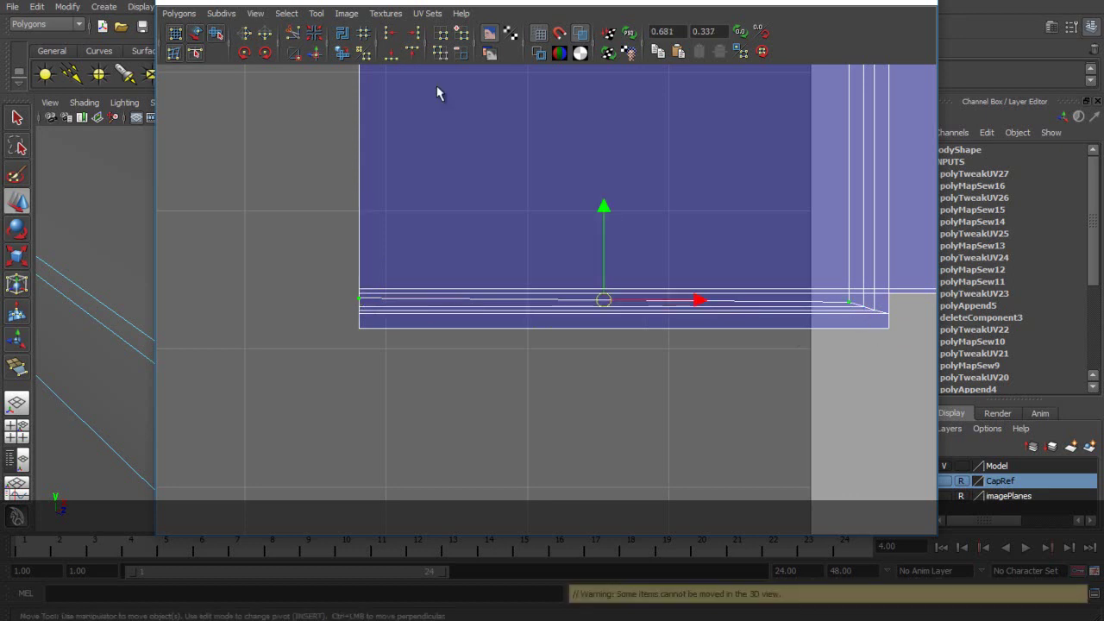
pyautogui.click(390, 54)
# Switch to the selection tool and save the scene.
pyautogui.press('q')
pyautogui.hotkey('ctrl', 's')
pyautogui.scroll(-6, 619, 313)
pyautogui.keyDown('alt'); pyautogui.moveTo(778, 364); pyautogui.dragTo(560, 404, button='middle'); pyautogui.keyUp('alt')
pyautogui.scroll(6, 559, 403)
pyautogui.keyDown('alt'); pyautogui.moveTo(650, 411); pyautogui.dragTo(566, 407, button='middle'); pyautogui.keyUp('alt')
pyautogui.keyDown('alt'); pyautogui.moveTo(556, 368); pyautogui.dragTo(559, 322, button='middle'); pyautogui.keyUp('alt')
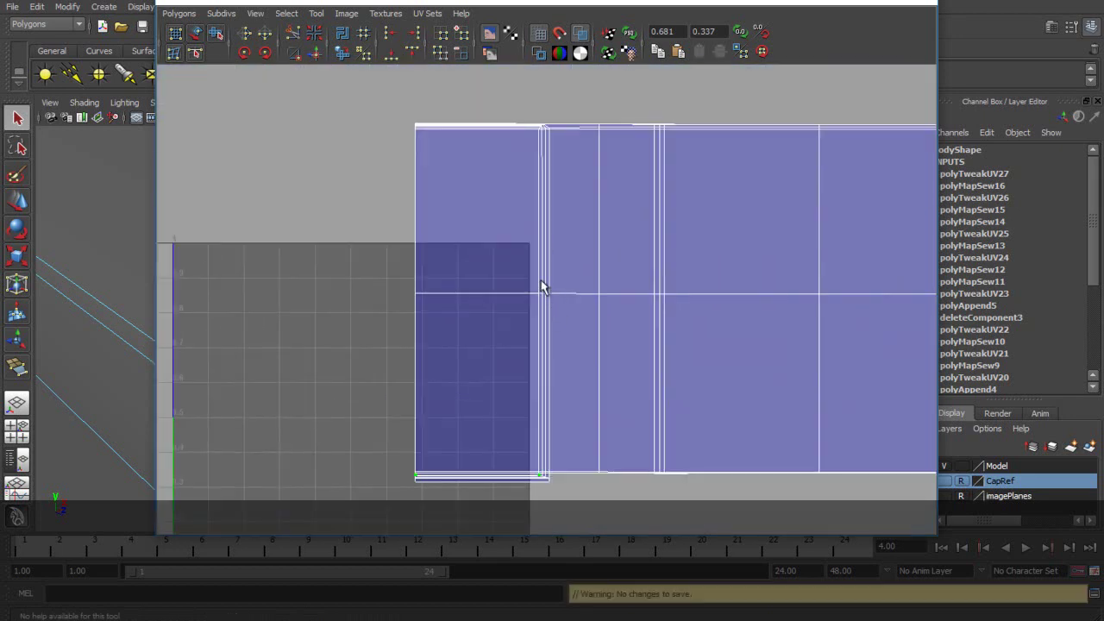
pyautogui.hotkey('ctrl', 's')
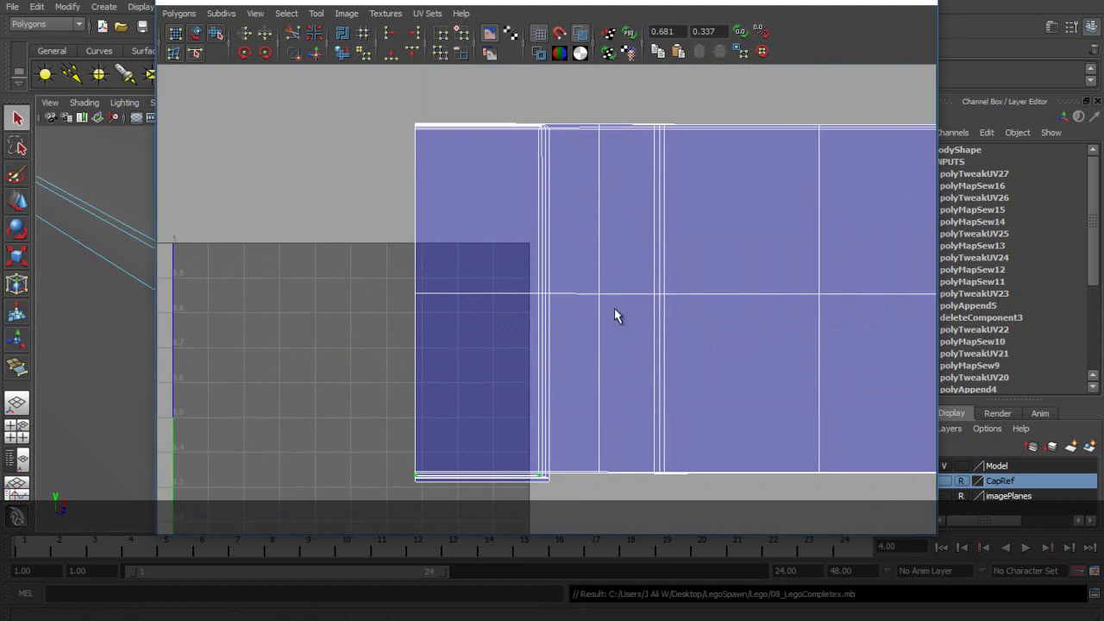
# Move the bottom-edge UVs at the U 1.351 and U 1.813 columns of the wide panel downward together.
pyautogui.keyDown('alt'); pyautogui.moveTo(691, 430); pyautogui.dragTo(610, 302, button='middle'); pyautogui.keyUp('alt')
pyautogui.keyDown('alt'); pyautogui.moveTo(610, 302); pyautogui.dragTo(740, 420, button='right'); pyautogui.keyUp('alt')
pyautogui.keyDown('alt'); pyautogui.moveTo(739, 420); pyautogui.dragTo(648, 292, button='middle'); pyautogui.keyUp('alt')
pyautogui.keyDown('alt'); pyautogui.moveTo(648, 291); pyautogui.dragTo(579, 260, button='right'); pyautogui.keyUp('alt')
pyautogui.press('w')
pyautogui.keyDown('alt'); pyautogui.moveTo(806, 321); pyautogui.dragTo(366, 329, button='middle'); pyautogui.keyUp('alt')
pyautogui.scroll(-7, 741, 298)
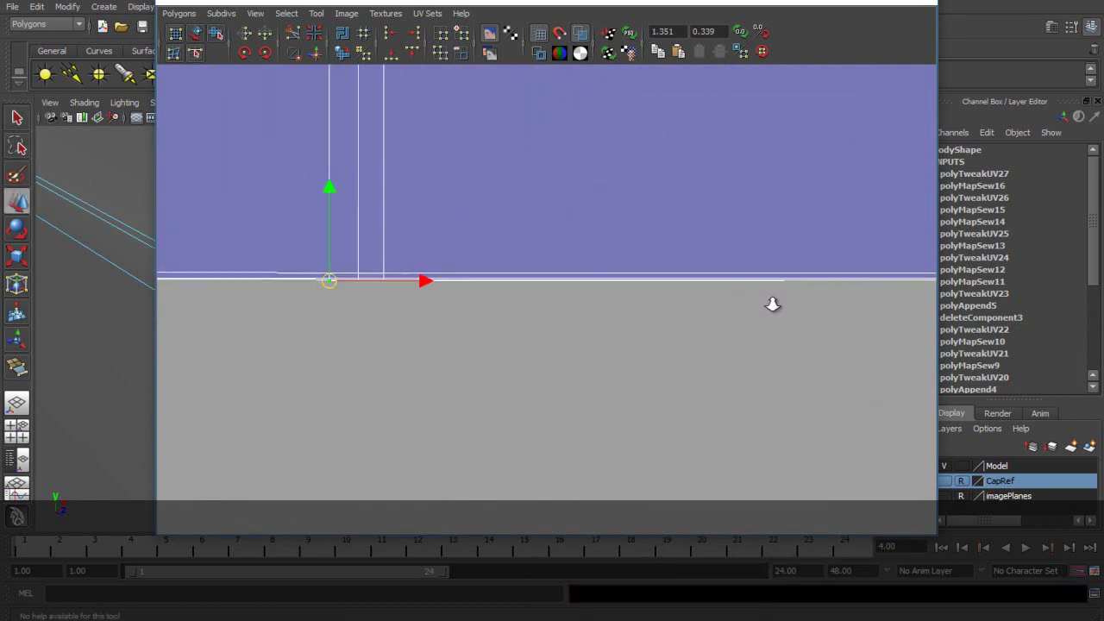
pyautogui.keyDown('alt'); pyautogui.moveTo(787, 320); pyautogui.dragTo(475, 307, button='middle'); pyautogui.keyUp('alt')
pyautogui.keyDown('shift'); pyautogui.click(449, 278); pyautogui.keyUp('shift')
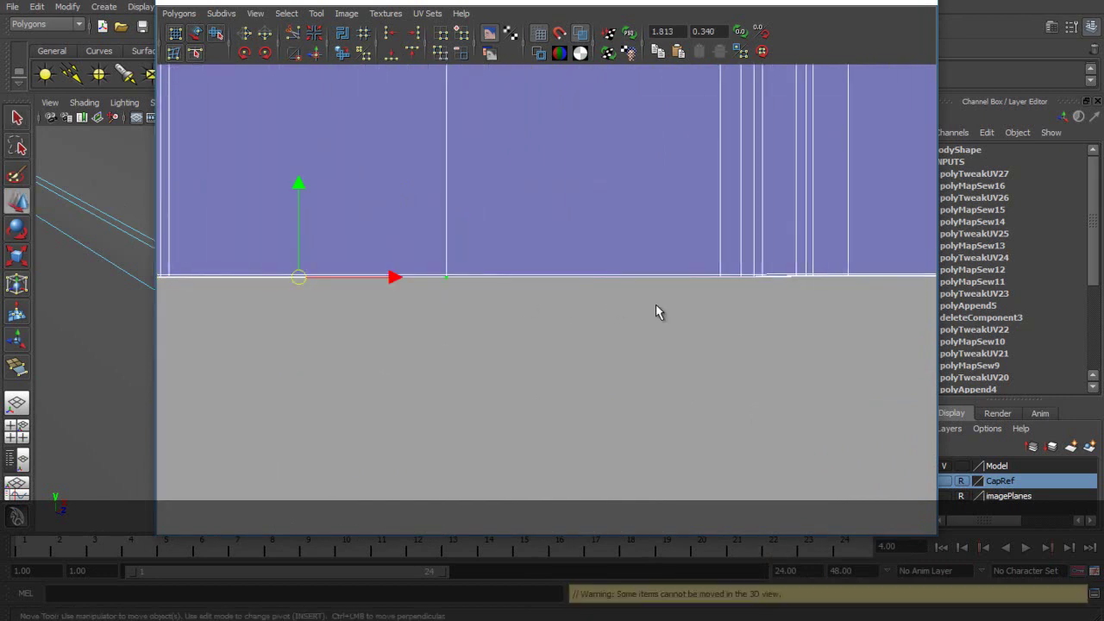
pyautogui.keyDown('alt'); pyautogui.moveTo(829, 303); pyautogui.dragTo(578, 332, button='middle'); pyautogui.keyUp('alt')
pyautogui.scroll(4, 578, 331)
pyautogui.keyDown('alt'); pyautogui.moveTo(436, 306); pyautogui.dragTo(627, 330, button='middle'); pyautogui.keyUp('alt')
pyautogui.keyDown('alt'); pyautogui.moveTo(626, 330); pyautogui.dragTo(596, 221, button='right'); pyautogui.keyUp('alt')
pyautogui.keyDown('alt'); pyautogui.moveTo(210, 250); pyautogui.dragTo(416, 265, button='middle'); pyautogui.keyUp('alt')
pyautogui.moveTo(352, 231); pyautogui.dragTo(353, 249)
pyautogui.click(363, 359)
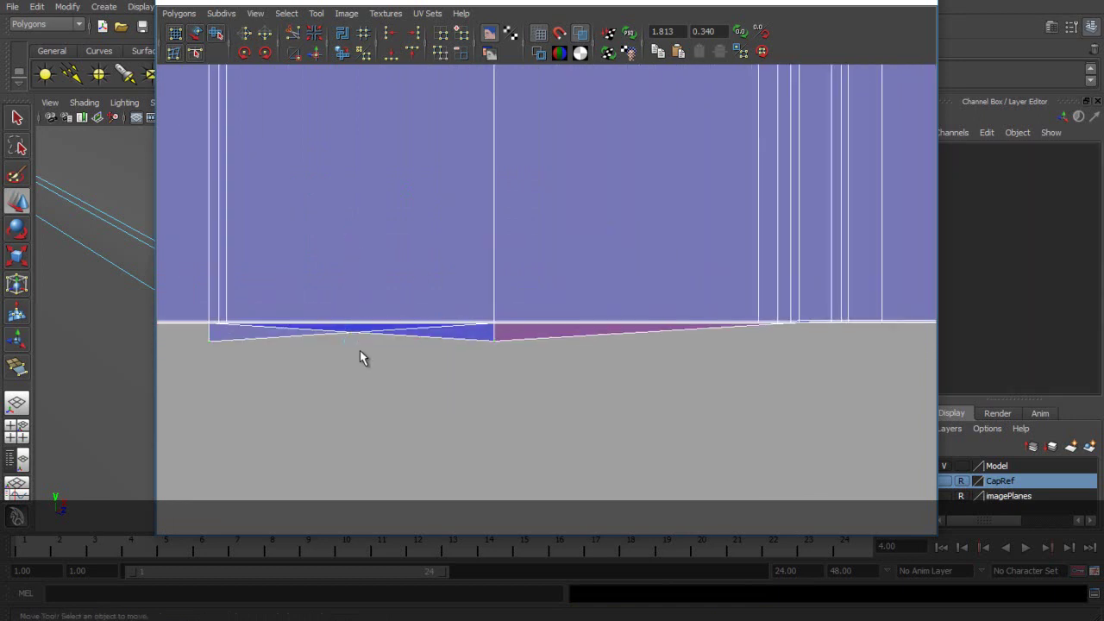
# Untangle the crossed UVs on the wide panel's bottom edge by lowering one and raising its neighbour.
pyautogui.keyDown('alt'); pyautogui.moveTo(576, 324); pyautogui.dragTo(643, 299, button='middle'); pyautogui.keyUp('alt')
pyautogui.keyDown('alt'); pyautogui.moveTo(643, 298); pyautogui.dragTo(710, 302, button='right'); pyautogui.keyUp('alt')
pyautogui.keyDown('alt'); pyautogui.moveTo(296, 321); pyautogui.dragTo(661, 316, button='right'); pyautogui.keyUp('alt')
pyautogui.click(683, 281)
pyautogui.moveTo(683, 207); pyautogui.dragTo(700, 378)
pyautogui.keyDown('alt'); pyautogui.moveTo(700, 378); pyautogui.dragTo(676, 359, button='right'); pyautogui.keyUp('alt')
pyautogui.click(619, 362)
pyautogui.moveTo(617, 336); pyautogui.dragTo(617, 284)
# Lower the bottom-edge UVs at the U 2.307 and U 2.294 columns.
pyautogui.keyDown('alt'); pyautogui.moveTo(802, 371); pyautogui.dragTo(751, 353, button='right'); pyautogui.keyUp('alt')
pyautogui.keyDown('alt'); pyautogui.moveTo(863, 356); pyautogui.dragTo(440, 348, button='middle'); pyautogui.keyUp('alt')
pyautogui.keyDown('alt'); pyautogui.moveTo(517, 332); pyautogui.dragTo(754, 304, button='right'); pyautogui.keyUp('alt')
pyautogui.keyDown('alt'); pyautogui.moveTo(754, 304); pyautogui.dragTo(641, 318, button='middle'); pyautogui.keyUp('alt')
pyautogui.keyDown('alt'); pyautogui.moveTo(640, 319); pyautogui.dragTo(706, 320, button='right'); pyautogui.keyUp('alt')
pyautogui.click(693, 321)
pyautogui.scroll(2, 820, 340)
pyautogui.keyDown('alt'); pyautogui.moveTo(820, 340); pyautogui.dragTo(596, 328, button='middle'); pyautogui.keyUp('alt')
pyautogui.click(593, 309)
pyautogui.moveTo(596, 246); pyautogui.dragTo(602, 319)
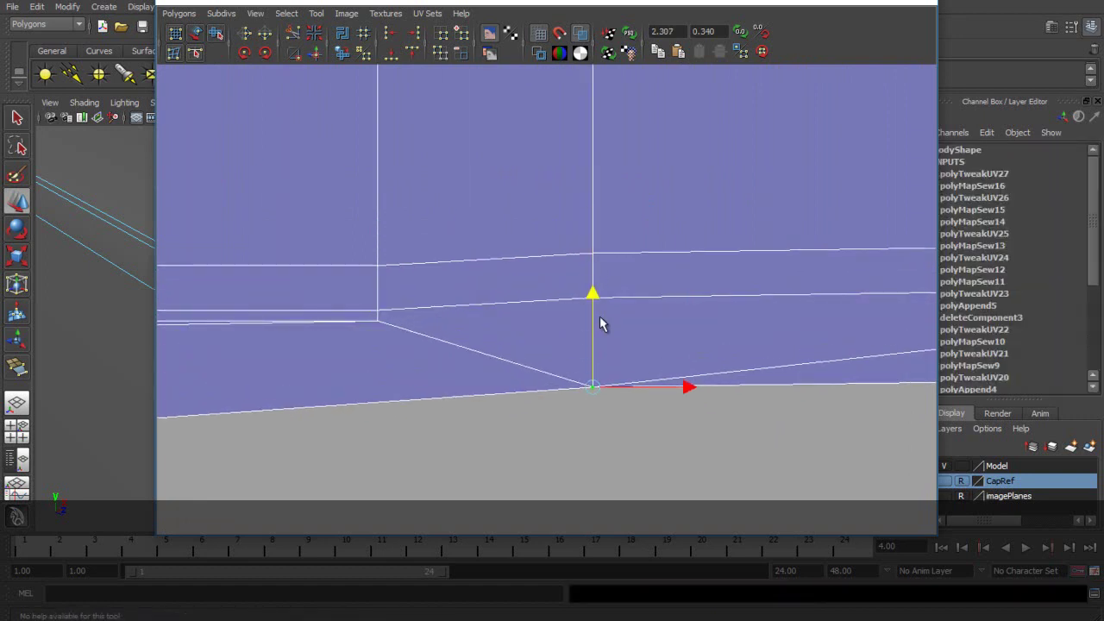
pyautogui.click(377, 321)
pyautogui.moveTo(377, 321); pyautogui.dragTo(379, 371)
# Examine the bottom edge out to the shell's right end and the overall shell outline.
pyautogui.scroll(-4, 717, 371)
pyautogui.keyDown('alt'); pyautogui.moveTo(717, 365); pyautogui.dragTo(648, 363, button='middle'); pyautogui.keyUp('alt')
pyautogui.keyDown('alt'); pyautogui.moveTo(648, 355); pyautogui.dragTo(756, 404, button='right'); pyautogui.keyUp('alt')
pyautogui.keyDown('alt'); pyautogui.moveTo(756, 403); pyautogui.dragTo(672, 315, button='middle'); pyautogui.keyUp('alt')
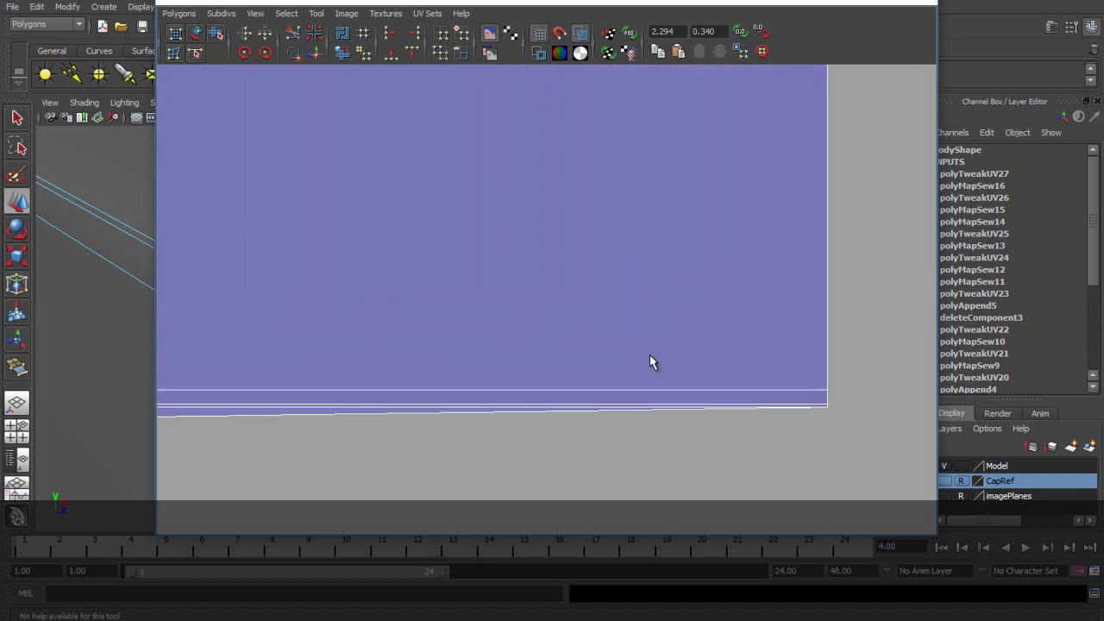
pyautogui.keyDown('alt'); pyautogui.moveTo(576, 315); pyautogui.dragTo(662, 318, button='right'); pyautogui.keyUp('alt')
pyautogui.keyDown('alt'); pyautogui.moveTo(845, 336); pyautogui.dragTo(413, 251, button='right'); pyautogui.keyUp('alt')
pyautogui.scroll(-8, 422, 256)
pyautogui.keyDown('alt'); pyautogui.moveTo(432, 260); pyautogui.dragTo(503, 286, button='middle'); pyautogui.keyUp('alt')
pyautogui.scroll(2, 503, 286)
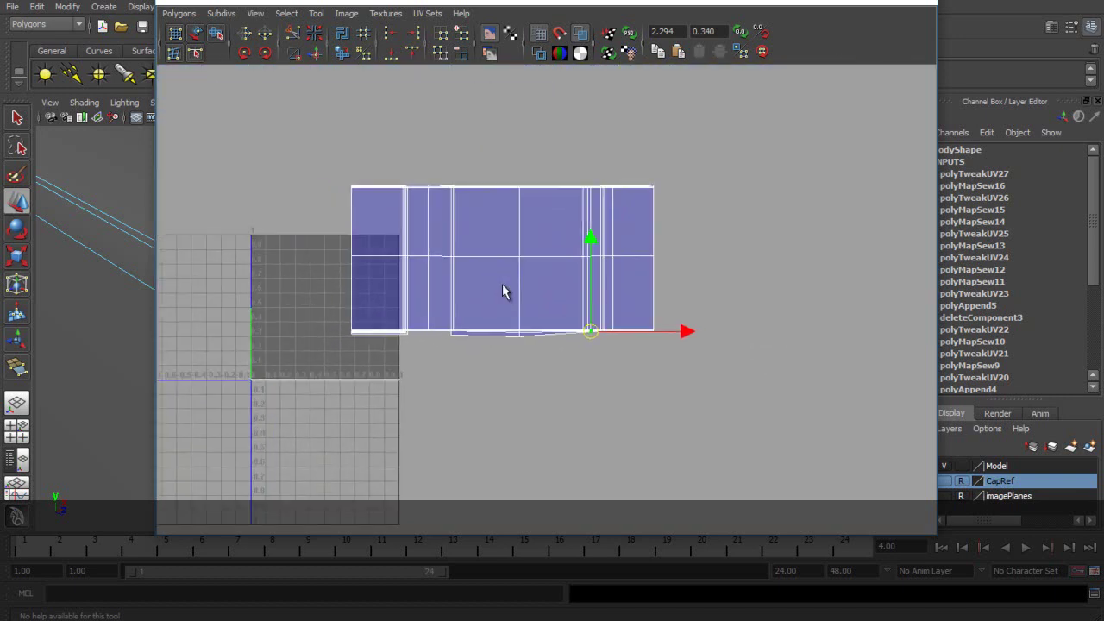
# Lower the bottom border UV at the column between the first panel and the wide panel.
pyautogui.scroll(4, 549, 308)
pyautogui.keyDown('alt'); pyautogui.moveTo(406, 346); pyautogui.dragTo(653, 218, button='middle'); pyautogui.keyUp('alt')
pyautogui.scroll(5, 601, 253)
pyautogui.keyDown('alt'); pyautogui.moveTo(804, 325); pyautogui.dragTo(602, 276, button='middle'); pyautogui.keyUp('alt')
pyautogui.scroll(4, 501, 276)
pyautogui.keyDown('alt'); pyautogui.moveTo(437, 225); pyautogui.dragTo(437, 312, button='middle'); pyautogui.keyUp('alt')
pyautogui.scroll(1, 379, 309)
pyautogui.click(321, 302)
pyautogui.moveTo(321, 302); pyautogui.dragTo(320, 365)
# Lower the UV above the bottom border at the U 1.351 column to continue the neighbouring lowered edge.
pyautogui.keyDown('alt'); pyautogui.moveTo(776, 356); pyautogui.dragTo(613, 341, button='middle'); pyautogui.keyUp('alt')
pyautogui.scroll(5, 614, 341)
pyautogui.click(607, 272)
pyautogui.moveTo(607, 271); pyautogui.dragTo(608, 372)
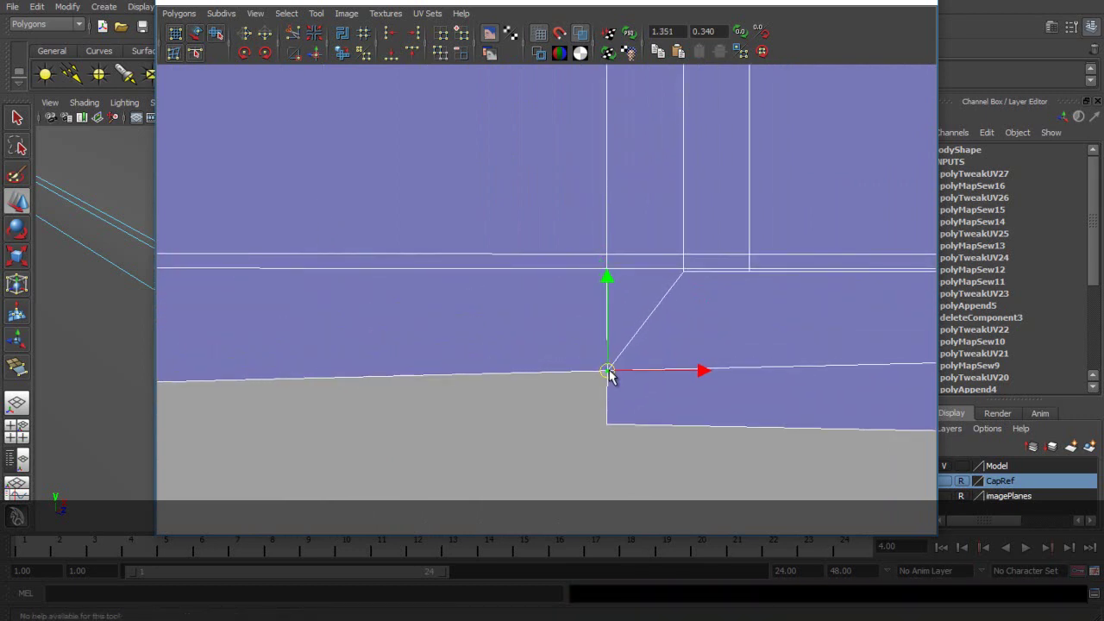
# Lower the UV above the bottom border at the wide panel's middle column, U 1.813.
pyautogui.scroll(-6, 682, 198)
pyautogui.scroll(-3, 684, 200)
pyautogui.scroll(8, 685, 207)
pyautogui.keyDown('alt'); pyautogui.moveTo(709, 305); pyautogui.dragTo(619, 288, button='middle'); pyautogui.keyUp('alt')
pyautogui.scroll(3, 619, 288)
pyautogui.scroll(1, 619, 289)
pyautogui.moveTo(481, 206); pyautogui.dragTo(634, 243)
pyautogui.scroll(-5, 794, 298)
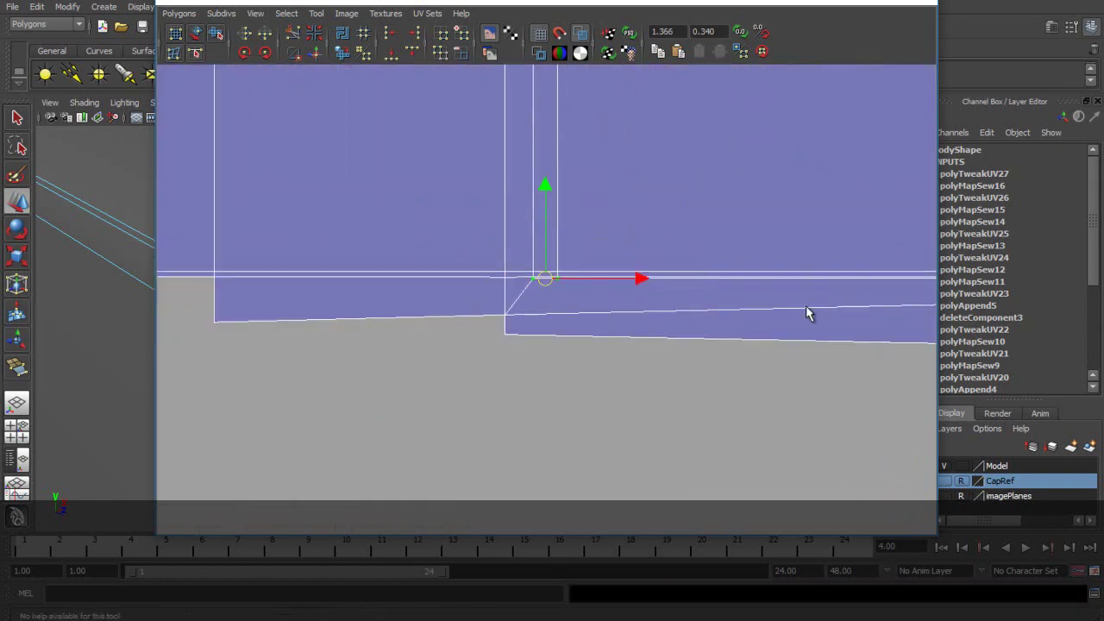
pyautogui.keyDown('alt'); pyautogui.moveTo(794, 296); pyautogui.dragTo(394, 245, button='middle'); pyautogui.keyUp('alt')
pyautogui.scroll(-2, 394, 246)
pyautogui.click(263, 306)
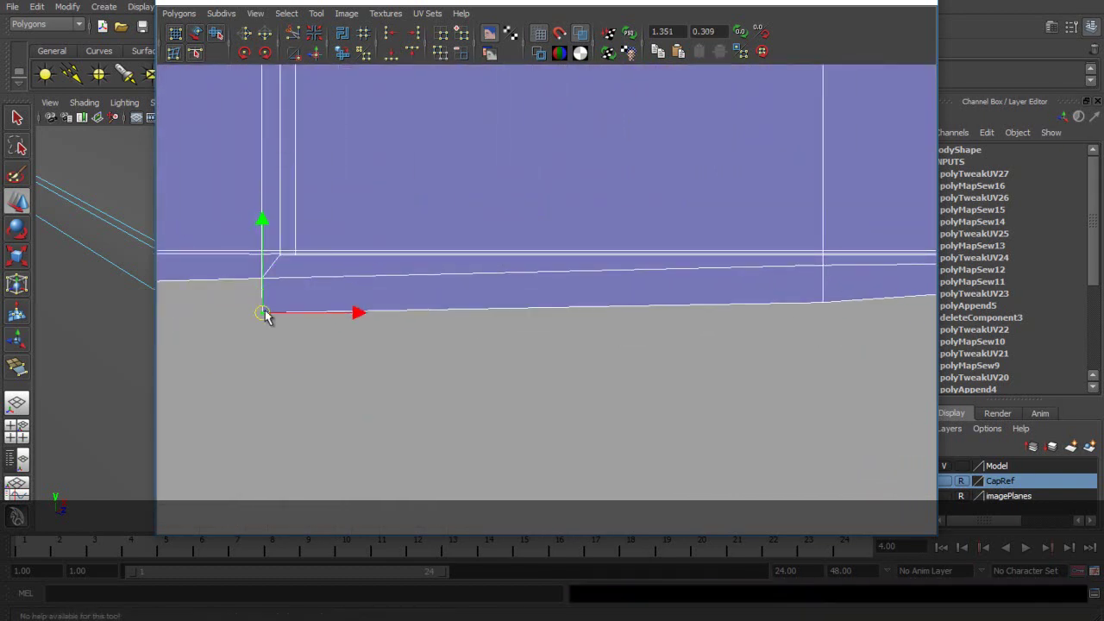
pyautogui.click(820, 264)
pyautogui.moveTo(823, 178)
pyautogui.mouseDown()
pyautogui.moveTo(821, 228)
pyautogui.moveTo(820, 199)
pyautogui.mouseUp()
pyautogui.click(820, 302)
pyautogui.click(820, 282)
pyautogui.click(278, 257)
pyautogui.keyDown('alt'); pyautogui.moveTo(449, 311); pyautogui.dragTo(562, 354, button='middle'); pyautogui.keyUp('alt')
pyautogui.scroll(3, 562, 355)
pyautogui.press('q')
pyautogui.keyDown('alt'); pyautogui.moveTo(370, 304); pyautogui.dragTo(585, 317, button='middle'); pyautogui.keyUp('alt')
pyautogui.scroll(3, 578, 320)
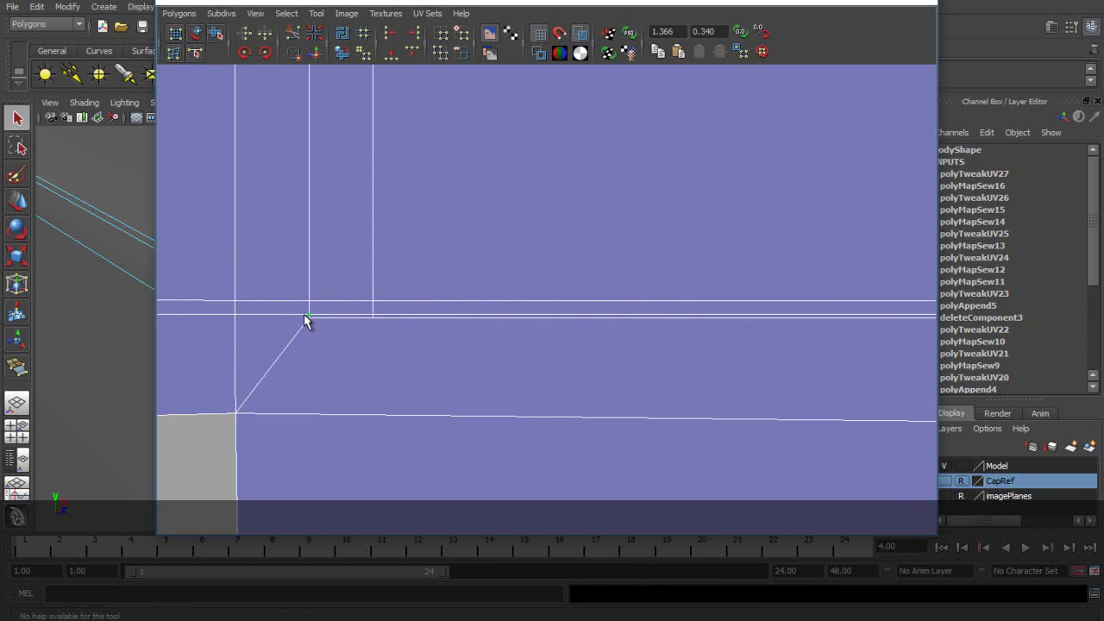
pyautogui.keyDown('alt'); pyautogui.moveTo(764, 366); pyautogui.dragTo(190, 365, button='middle'); pyautogui.keyUp('alt')
pyautogui.keyDown('alt'); pyautogui.moveTo(761, 291); pyautogui.dragTo(341, 293, button='middle'); pyautogui.keyUp('alt')
pyautogui.scroll(-2, 328, 327)
pyautogui.keyDown('alt'); pyautogui.moveTo(731, 313); pyautogui.dragTo(609, 313, button='middle'); pyautogui.keyUp('alt')
pyautogui.scroll(3, 609, 313)
pyautogui.keyDown('shift'); pyautogui.click(694, 316); pyautogui.keyUp('shift')
pyautogui.scroll(-10, 716, 317)
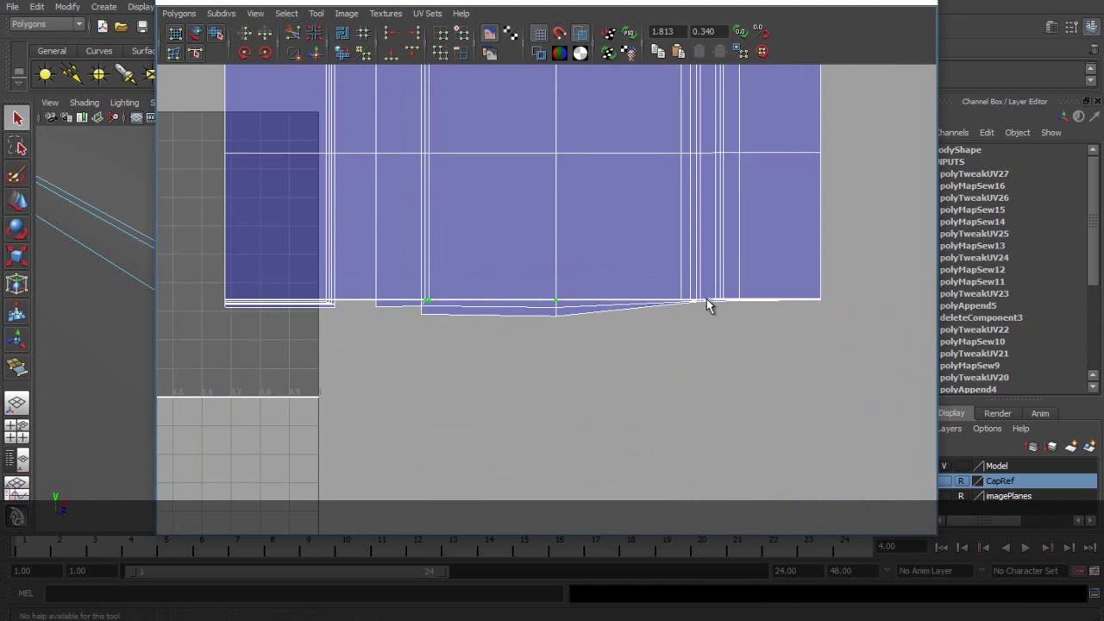
pyautogui.scroll(5, 699, 302)
pyautogui.scroll(3, 631, 301)
pyautogui.scroll(-8, 657, 323)
pyautogui.keyDown('alt'); pyautogui.moveTo(425, 344); pyautogui.dragTo(711, 324, button='middle'); pyautogui.keyUp('alt')
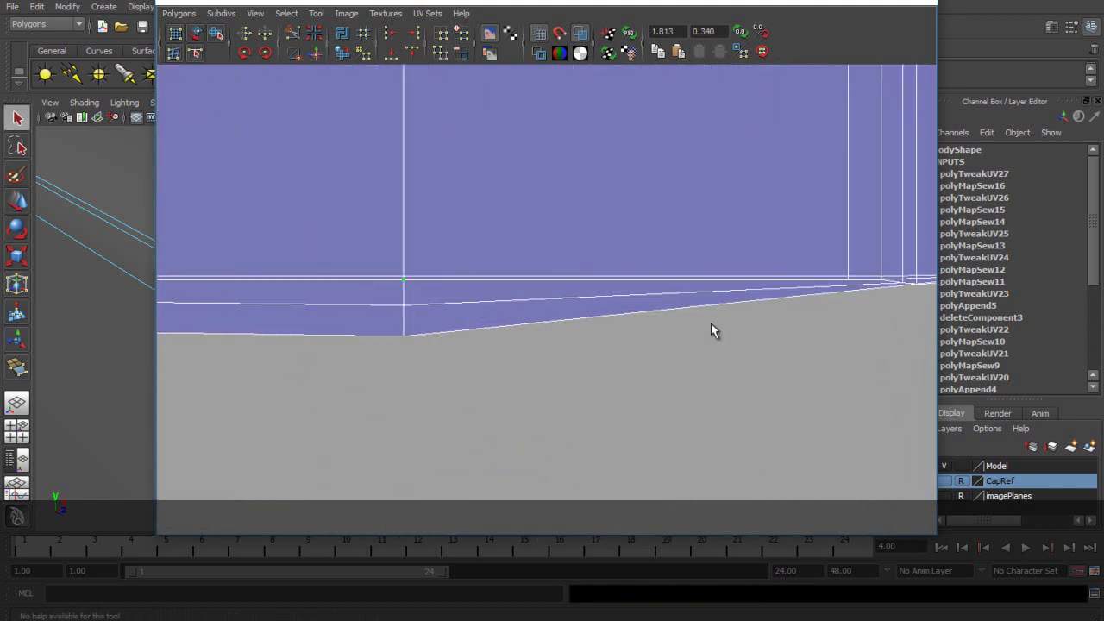
# Lower the UVs at the U 2.307 and U 2.294 columns further, and align the wide panel's lowest border UVs to minimum V.
pyautogui.click(916, 284)
pyautogui.press('w')
pyautogui.moveTo(916, 190); pyautogui.dragTo(919, 243)
pyautogui.click(903, 284)
pyautogui.moveTo(898, 191); pyautogui.dragTo(905, 220)
pyautogui.scroll(-4, 690, 323)
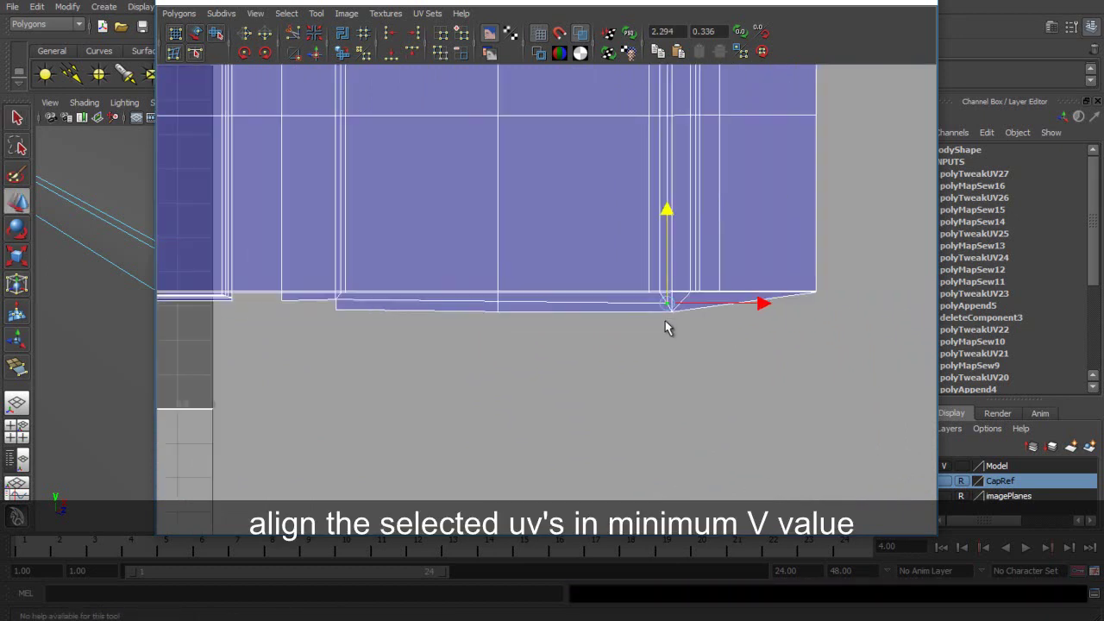
pyautogui.click(390, 53)
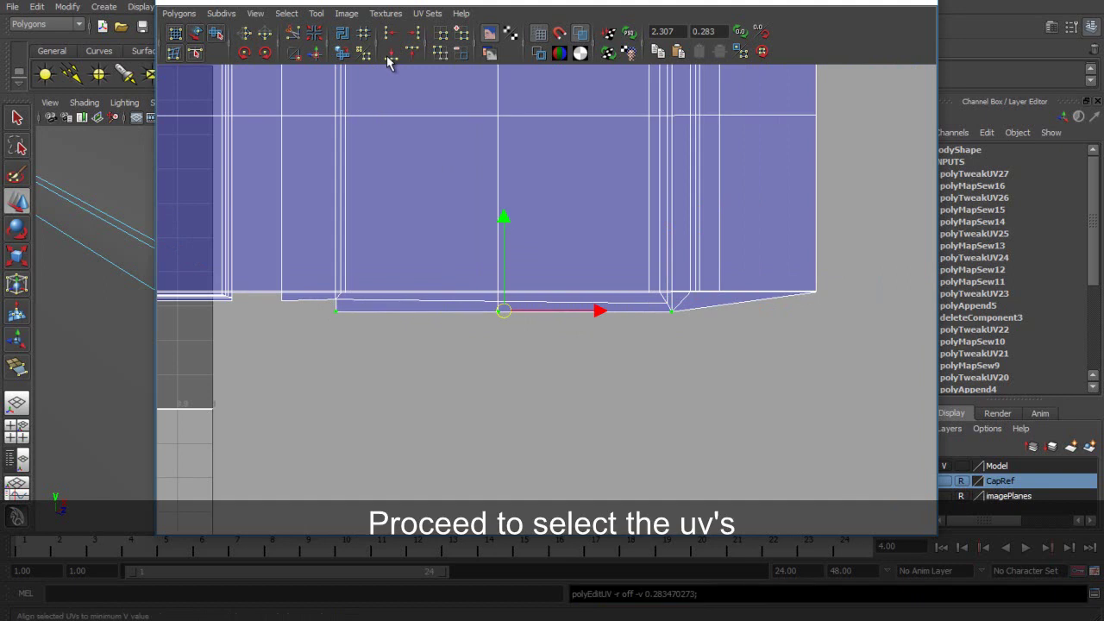
# Select the UV row just above the bottom border across all panels and align it to maximum V.
pyautogui.scroll(3, 697, 286)
pyautogui.keyDown('alt'); pyautogui.moveTo(286, 310); pyautogui.dragTo(724, 346, button='middle'); pyautogui.keyUp('alt')
pyautogui.moveTo(699, 324); pyautogui.dragTo(700, 319)
pyautogui.scroll(4, 552, 328)
pyautogui.keyDown('shift'); pyautogui.moveTo(795, 355); pyautogui.dragTo(817, 354); pyautogui.keyUp('shift')
pyautogui.scroll(-4, 820, 355)
pyautogui.keyDown('alt'); pyautogui.moveTo(833, 358); pyautogui.dragTo(320, 371, button='middle'); pyautogui.keyUp('alt')
pyautogui.keyDown('shift'); pyautogui.moveTo(462, 341); pyautogui.dragTo(463, 349); pyautogui.keyUp('shift')
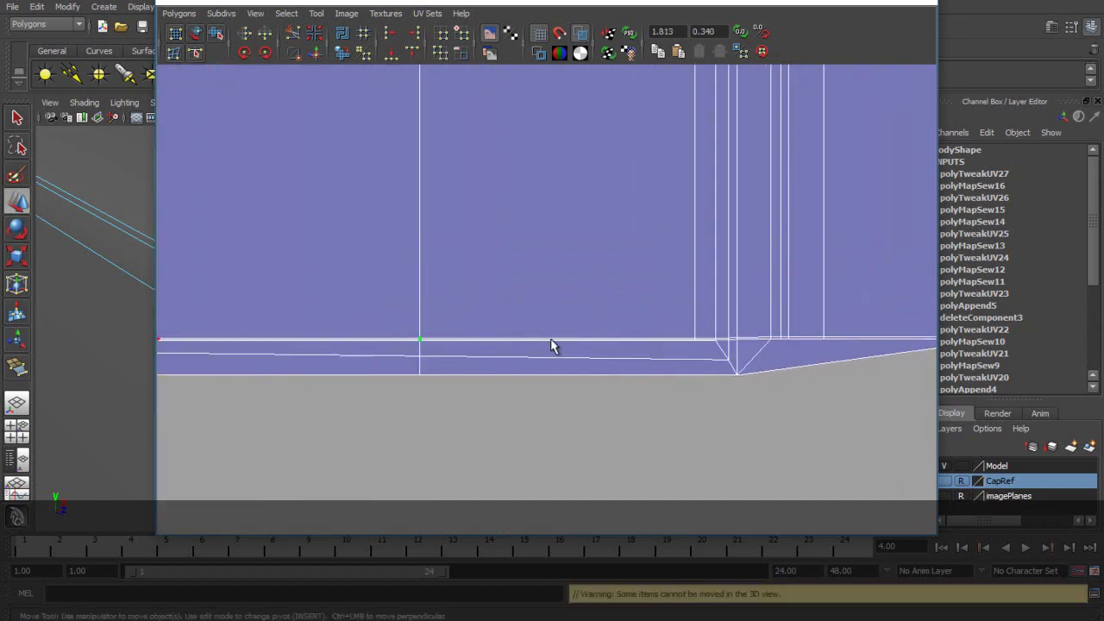
pyautogui.scroll(4, 543, 346)
pyautogui.keyDown('shift'); pyautogui.moveTo(224, 397); pyautogui.dragTo(257, 410); pyautogui.keyUp('shift')
pyautogui.keyDown('alt'); pyautogui.moveTo(774, 385); pyautogui.dragTo(601, 406, button='middle'); pyautogui.keyUp('alt')
pyautogui.scroll(4, 496, 401)
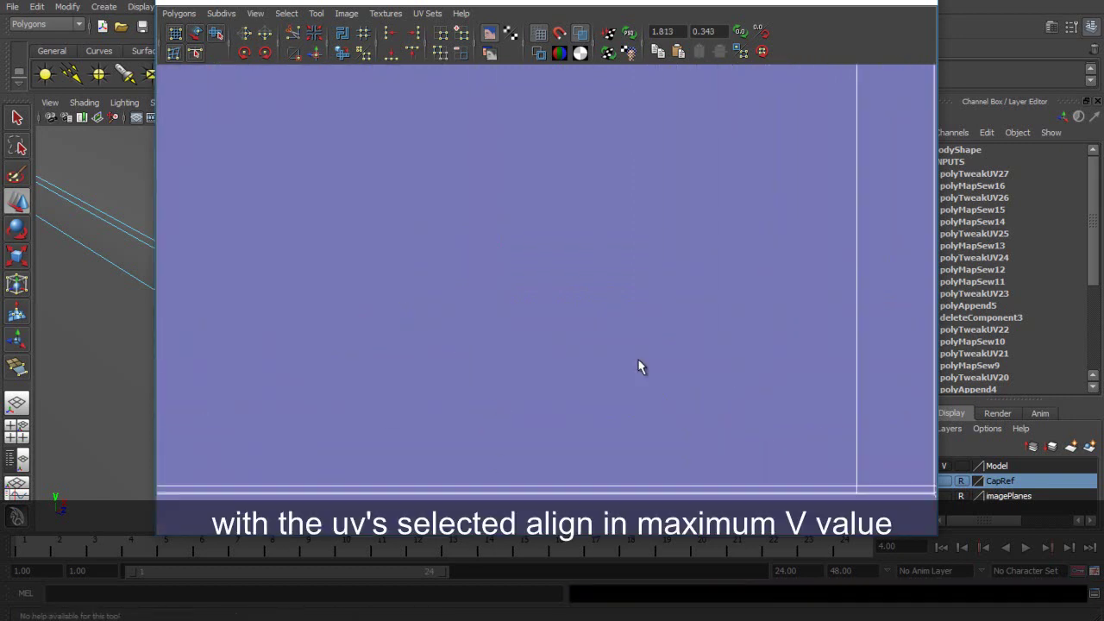
pyautogui.scroll(-4, 496, 401)
pyautogui.keyDown('alt'); pyautogui.moveTo(733, 382); pyautogui.dragTo(526, 261, button='middle'); pyautogui.keyUp('alt')
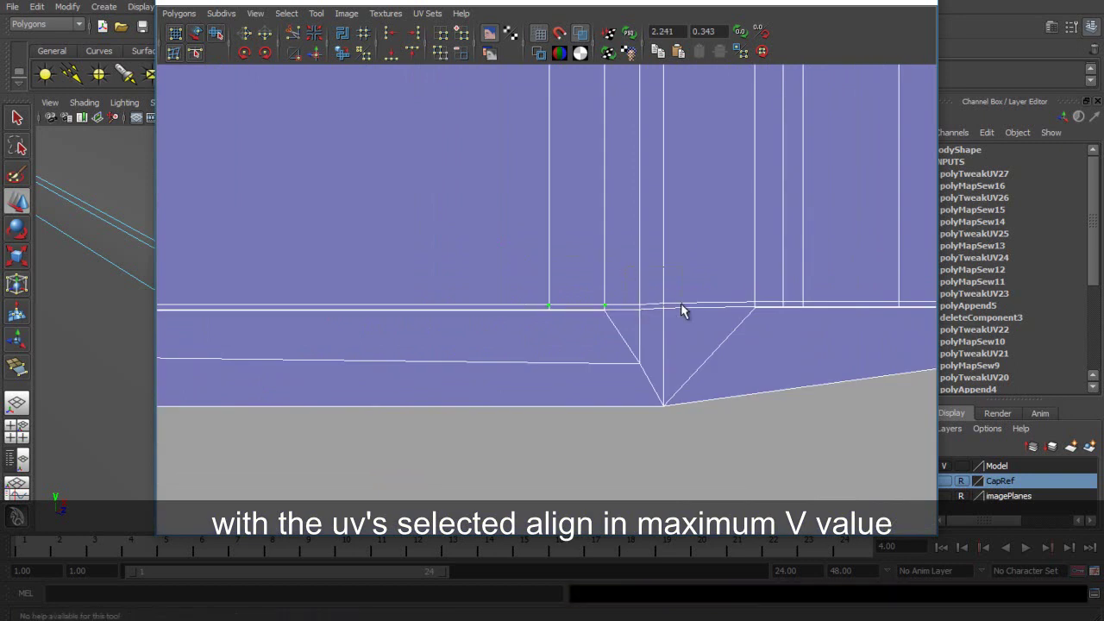
pyautogui.scroll(-5, 717, 269)
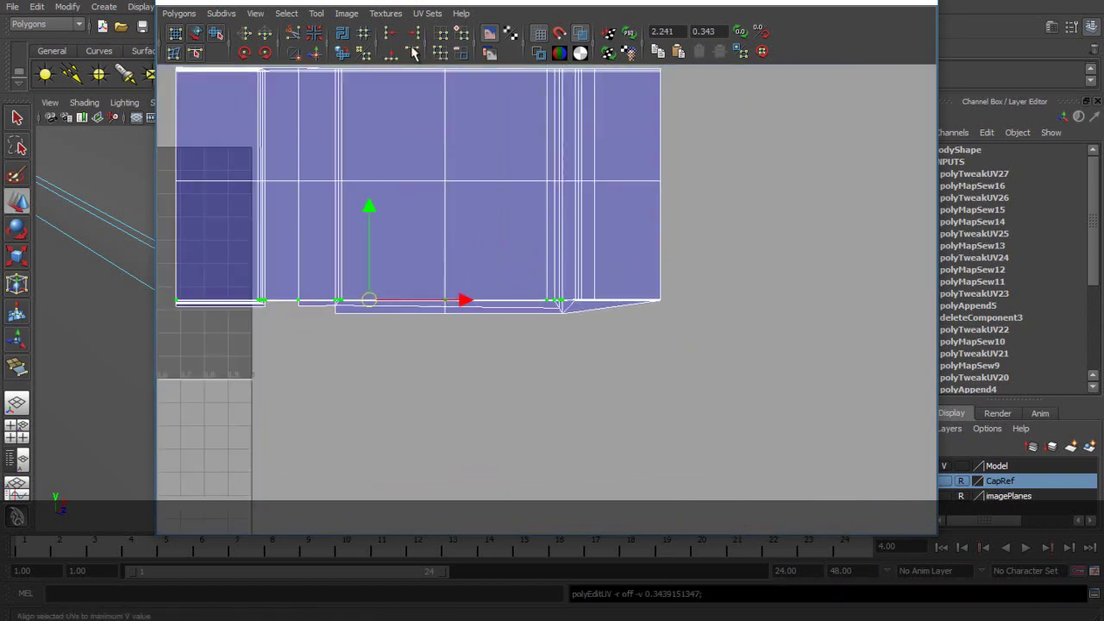
# Raise the aligned UV row slightly in V to separate it from the row below.
pyautogui.keyDown('alt'); pyautogui.moveTo(480, 282); pyautogui.dragTo(560, 285, button='middle'); pyautogui.keyUp('alt')
pyautogui.moveTo(450, 214); pyautogui.dragTo(452, 209)
pyautogui.keyDown('alt'); pyautogui.moveTo(454, 266); pyautogui.dragTo(575, 268, button='middle'); pyautogui.keyUp('alt')
# Try to lower the first panel's bottom UV rows slightly in V.
pyautogui.scroll(4, 575, 269)
pyautogui.keyDown('alt'); pyautogui.moveTo(341, 288); pyautogui.dragTo(630, 284, button='middle'); pyautogui.keyUp('alt')
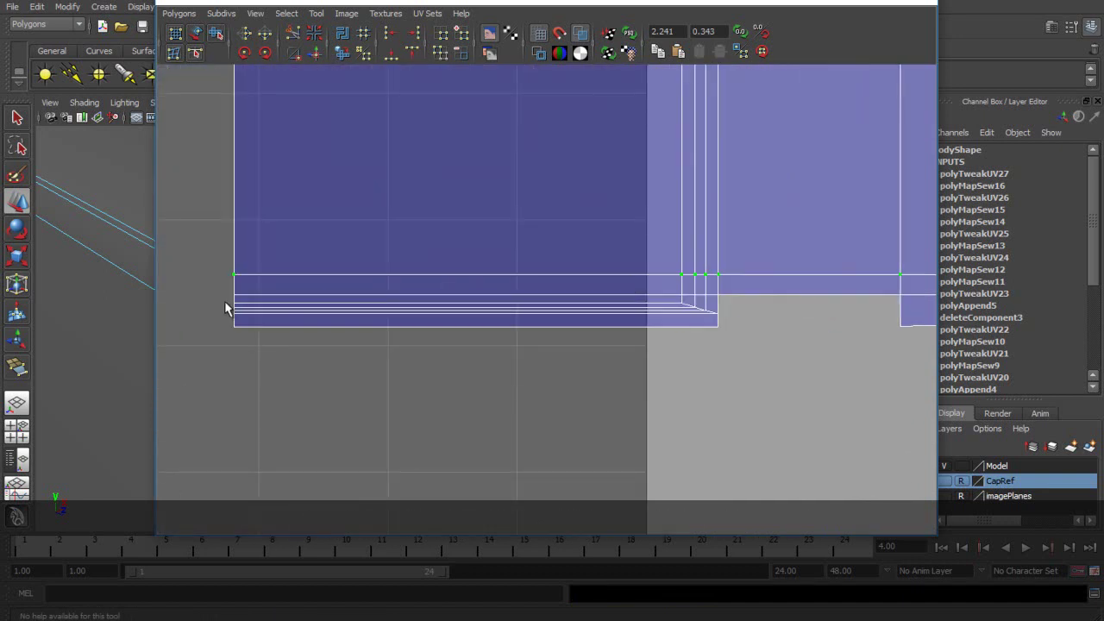
pyautogui.moveTo(630, 378); pyautogui.dragTo(744, 398)
pyautogui.moveTo(480, 216); pyautogui.dragTo(480, 224)
pyautogui.scroll(-4, 621, 261)
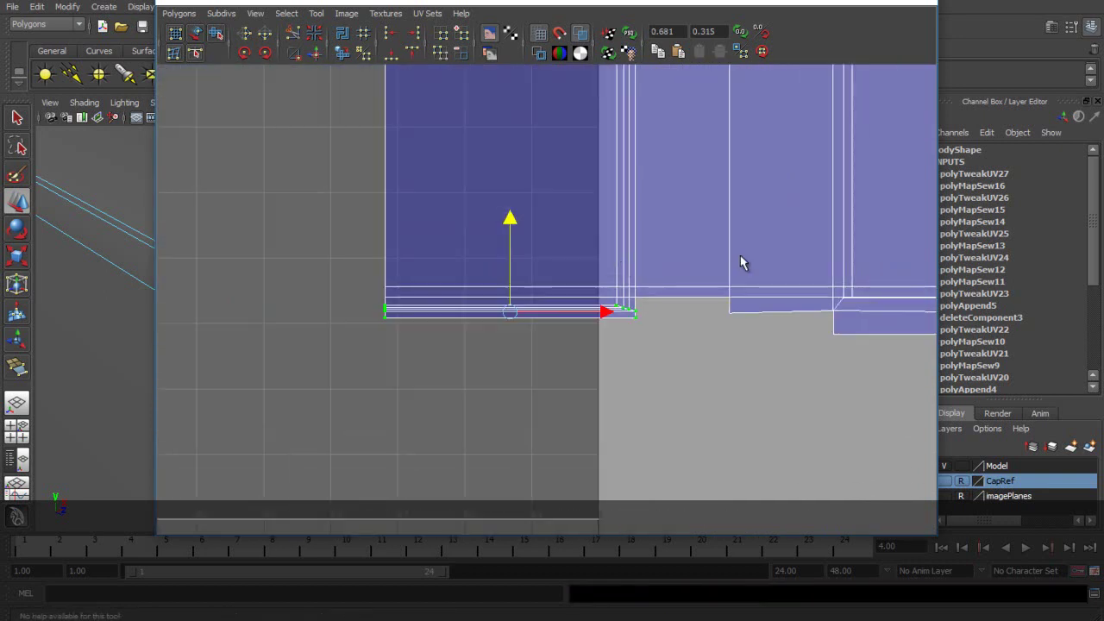
pyautogui.keyDown('alt'); pyautogui.moveTo(818, 303); pyautogui.dragTo(399, 236, button='middle'); pyautogui.keyUp('alt')
pyautogui.hotkey('ctrl', 'z')
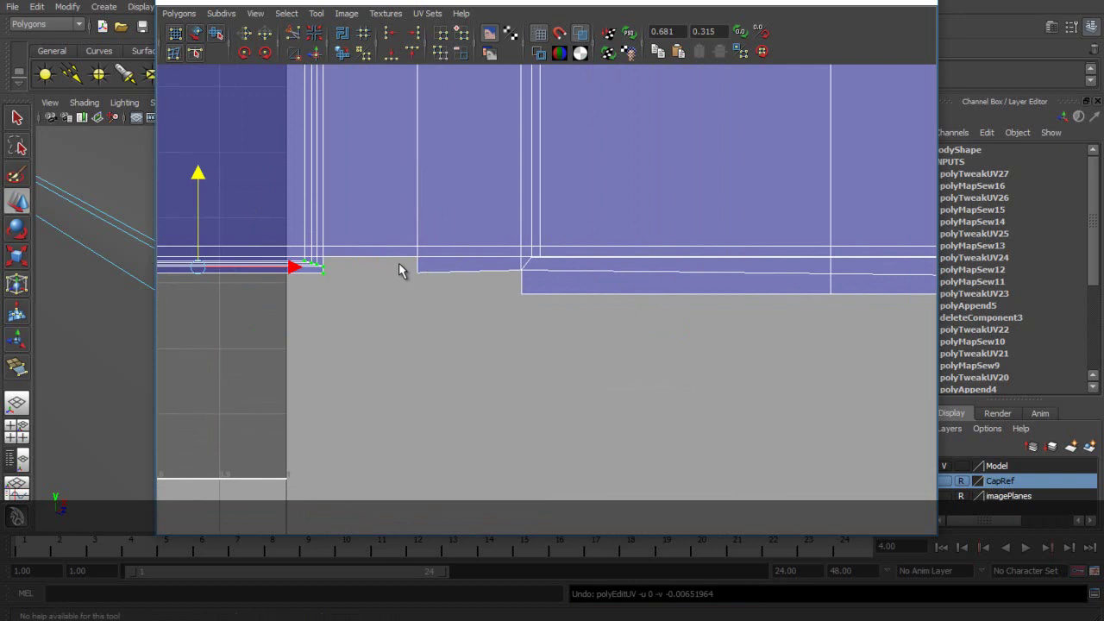
# Move the new face's flattened UVs from the origin to just below the gap in the shell's bottom edge.
pyautogui.click(443, 287)
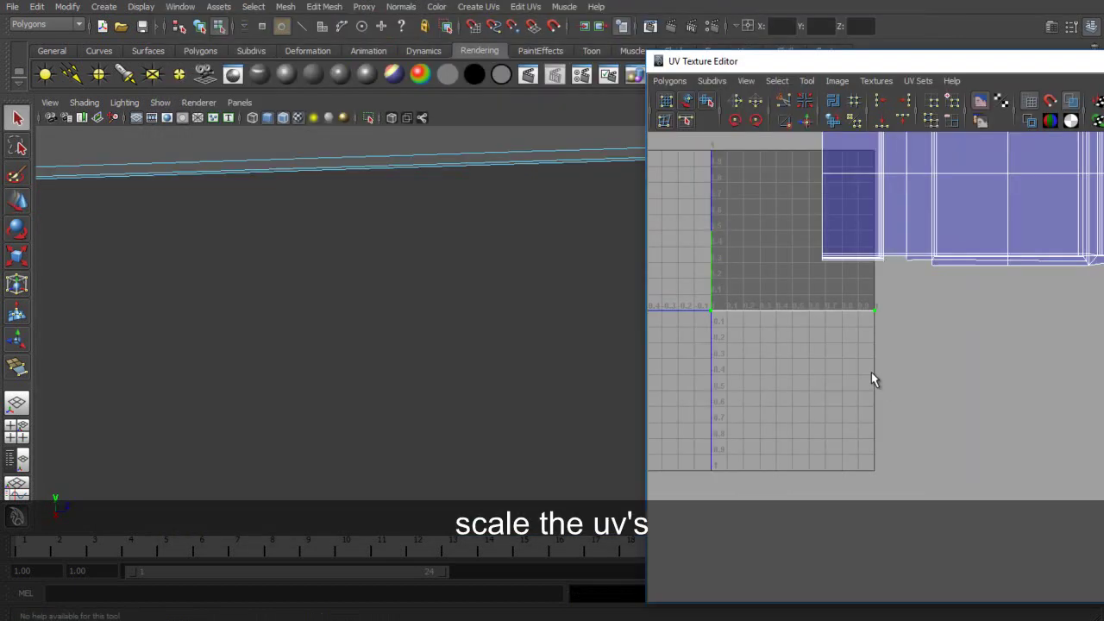
pyautogui.press('w')
pyautogui.click(904, 261)
pyautogui.keyDown('alt'); pyautogui.moveTo(906, 262); pyautogui.dragTo(656, 259, button='middle'); pyautogui.keyUp('alt')
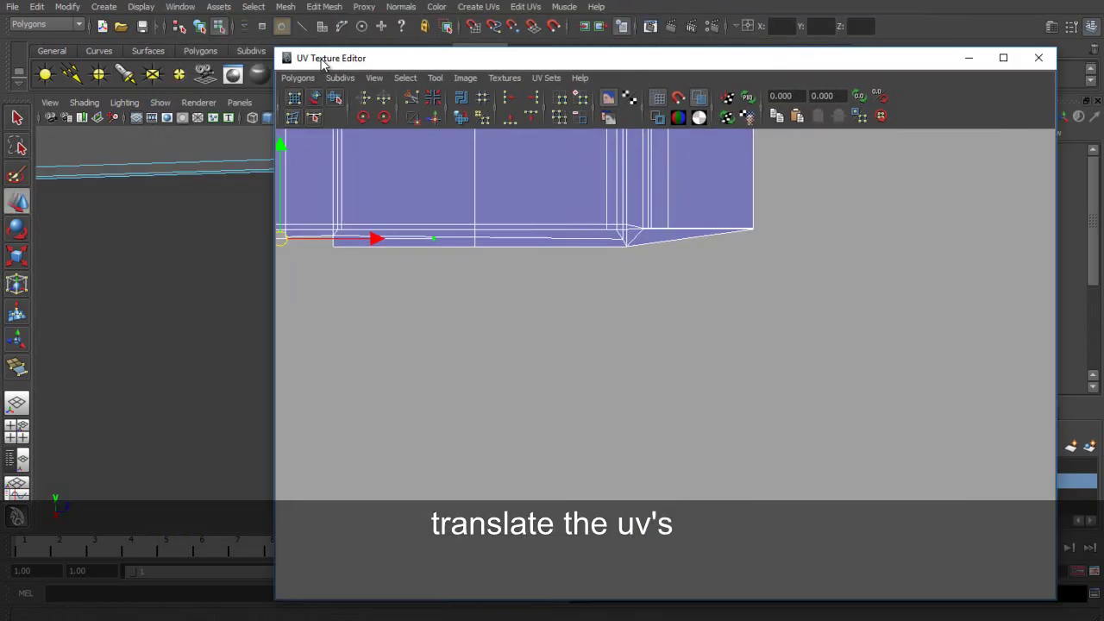
pyautogui.moveTo(321, 58); pyautogui.dragTo(293, 59)
pyautogui.keyDown('alt'); pyautogui.moveTo(438, 311); pyautogui.dragTo(835, 381, button='middle'); pyautogui.keyUp('alt')
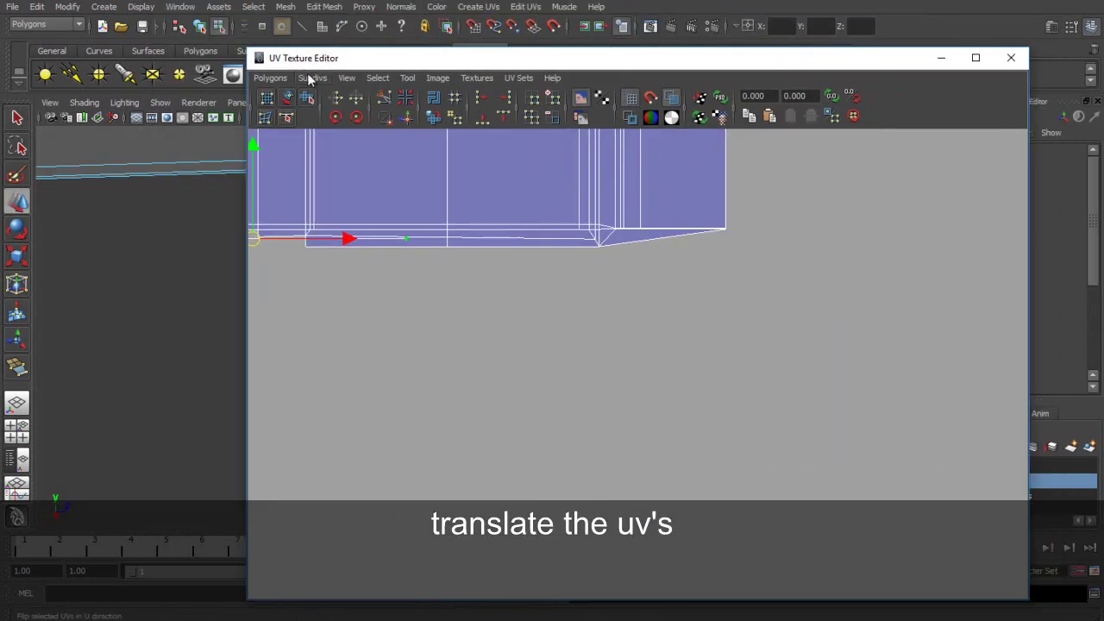
pyautogui.scroll(4, 835, 381)
pyautogui.moveTo(664, 247); pyautogui.dragTo(661, 361)
# Pull the flattened face's upper UVs upward in V to open it into a thin horizontal strip.
pyautogui.press('r')
pyautogui.click(662, 274)
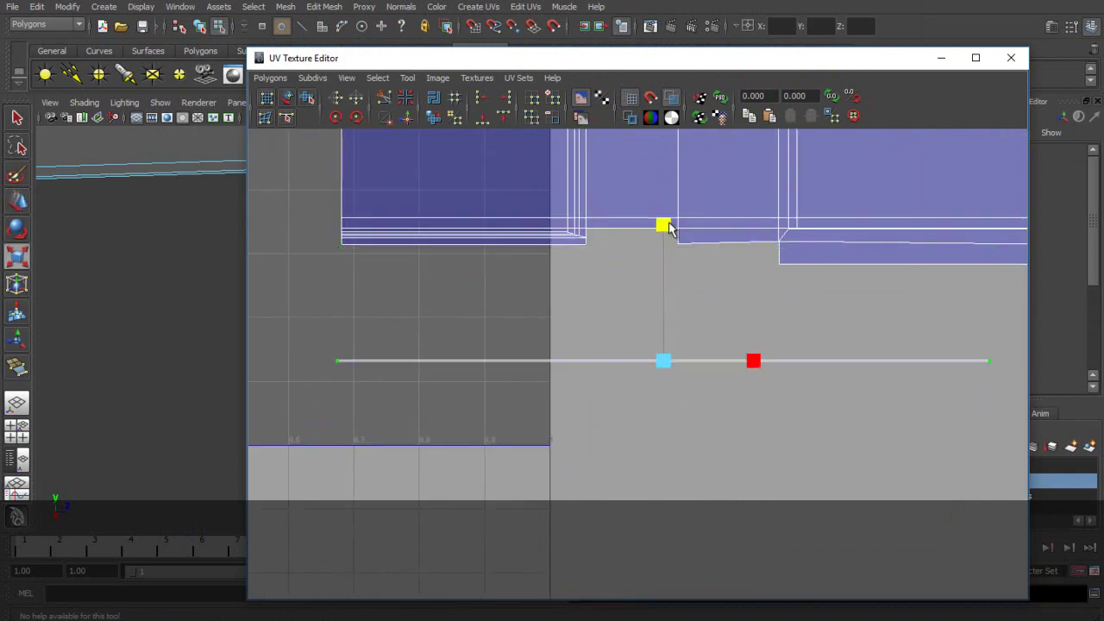
pyautogui.moveTo(314, 326); pyautogui.dragTo(1019, 360)
pyautogui.press('w')
pyautogui.moveTo(663, 272); pyautogui.dragTo(663, 234)
# Select all UVs of the strip, rotate them and scale the strip down to fit the gap.
pyautogui.moveTo(607, 314); pyautogui.dragTo(636, 341)
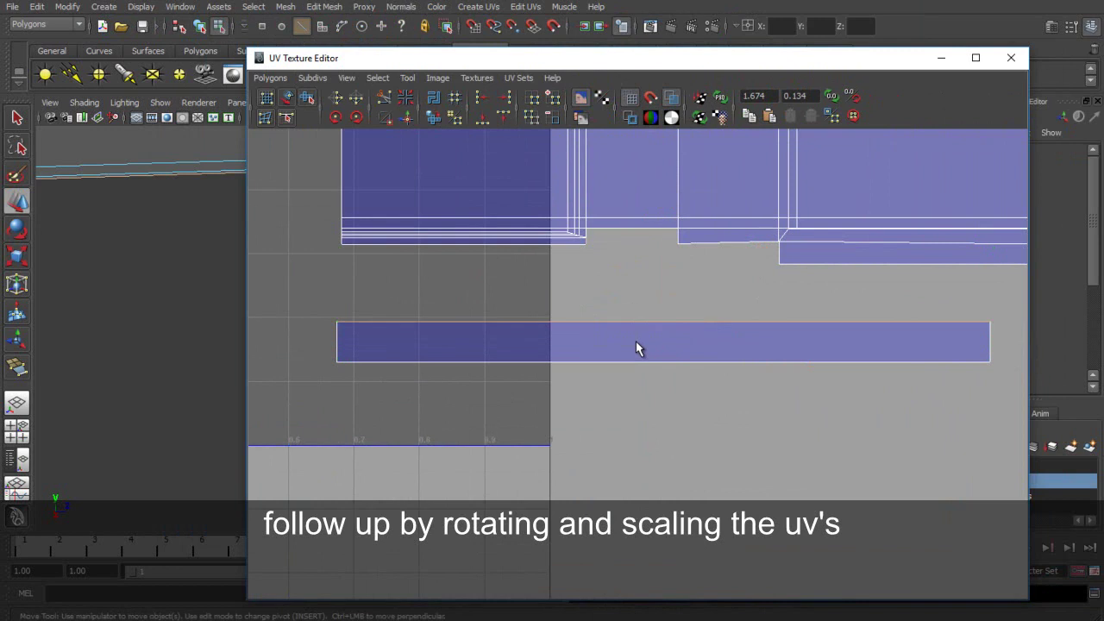
pyautogui.hotkey('ctrl', 'z')
pyautogui.click(378, 79)
pyautogui.click(388, 131)
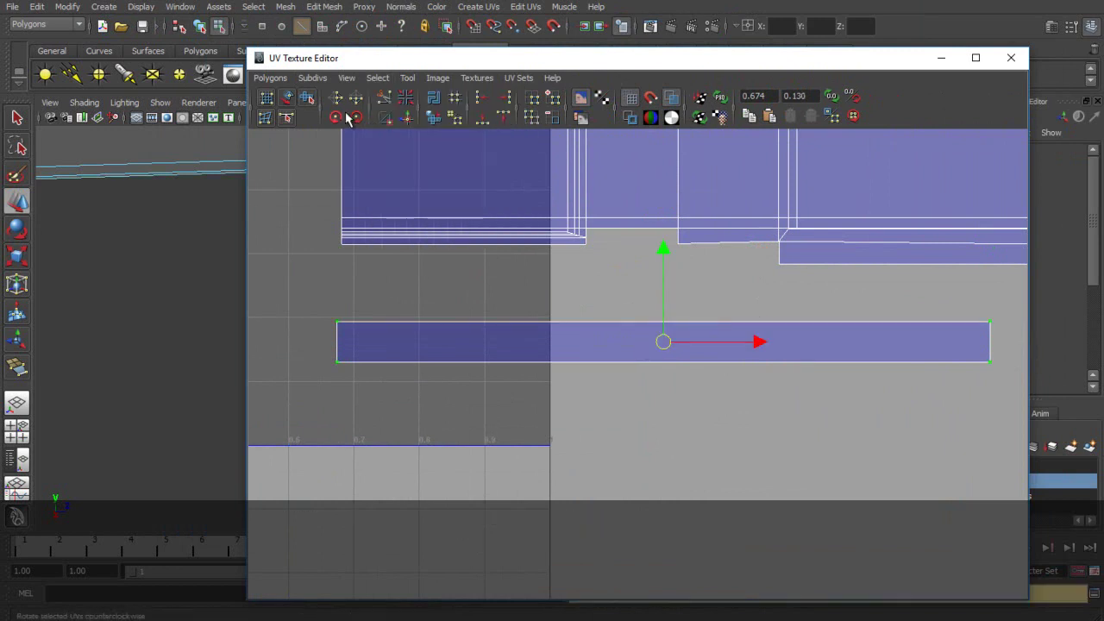
pyautogui.click(336, 116)
pyautogui.scroll(-3, 657, 259)
pyautogui.press('r')
pyautogui.moveTo(662, 258); pyautogui.dragTo(632, 270)
# Move the small strip up against the shell's border inside the bottom gap.
pyautogui.press('w')
pyautogui.keyDown('alt'); pyautogui.moveTo(633, 269); pyautogui.dragTo(837, 216, button='right'); pyautogui.keyUp('alt')
pyautogui.keyDown('alt'); pyautogui.moveTo(837, 216); pyautogui.dragTo(593, 263, button='middle'); pyautogui.keyUp('alt')
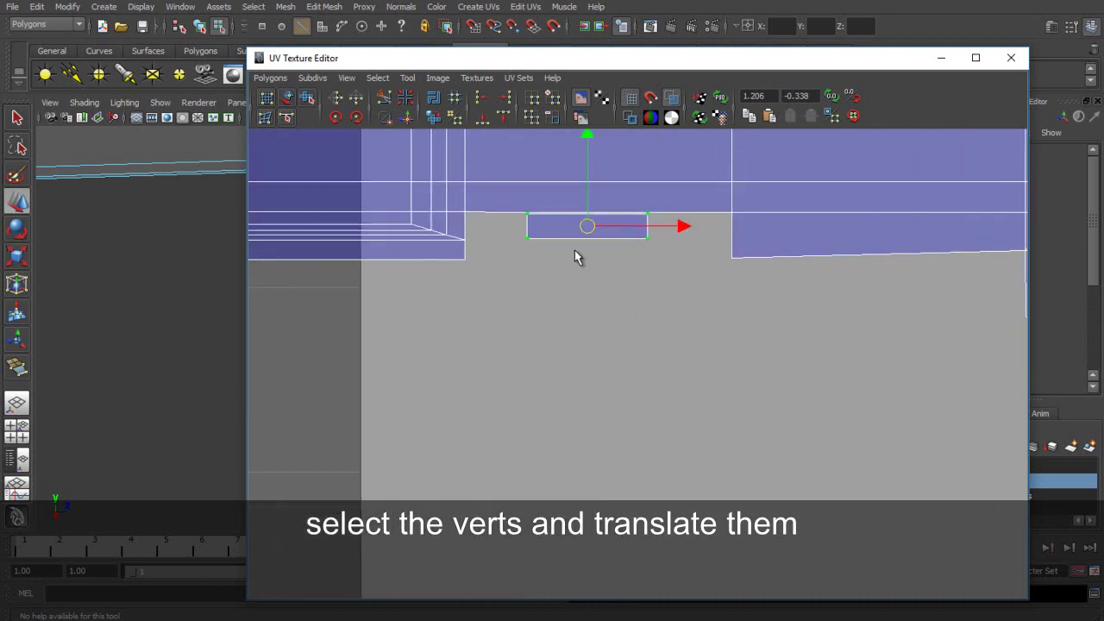
# Move the strip's left and right end UVs outward so the strip spans the gap.
pyautogui.moveTo(513, 201); pyautogui.dragTo(667, 254)
pyautogui.moveTo(528, 225); pyautogui.dragTo(560, 220, button='right')
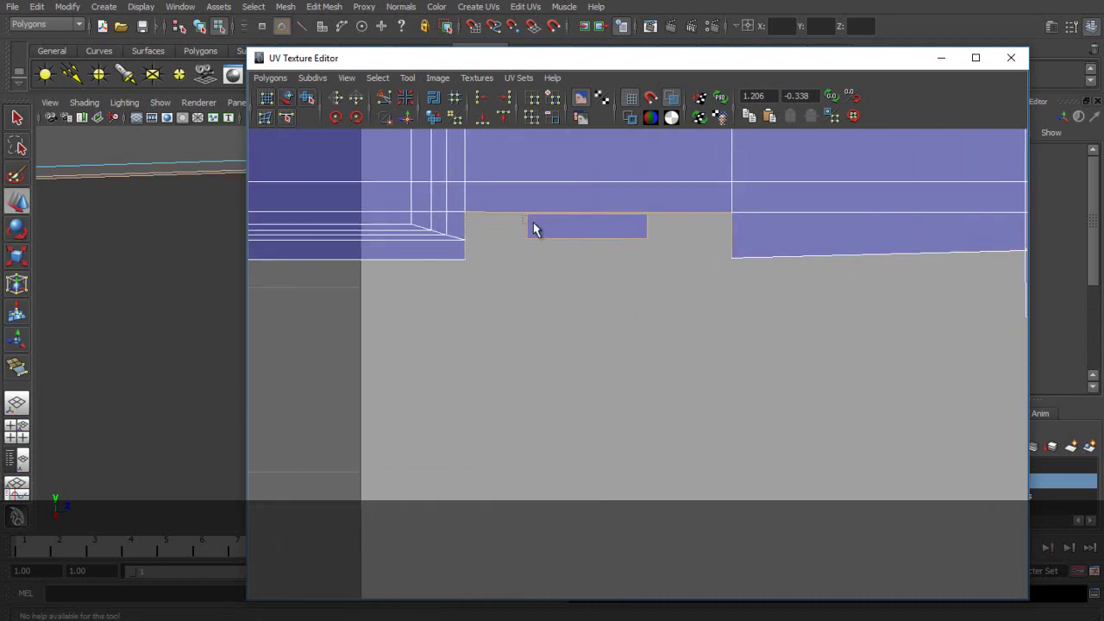
pyautogui.moveTo(520, 217); pyautogui.dragTo(545, 251)
pyautogui.moveTo(491, 208); pyautogui.dragTo(552, 251)
pyautogui.moveTo(620, 225); pyautogui.dragTo(562, 225)
pyautogui.click(648, 227)
pyautogui.moveTo(741, 226); pyautogui.dragTo(779, 233)
# Select the shell's border edge above the strip to check which strip edge it matches.
pyautogui.moveTo(460, 216); pyautogui.dragTo(461, 227, button='right')
pyautogui.click(388, 117)
pyautogui.keyDown('alt'); pyautogui.moveTo(361, 249); pyautogui.dragTo(459, 361, button='middle'); pyautogui.keyUp('alt')
pyautogui.keyDown('alt'); pyautogui.moveTo(665, 342); pyautogui.dragTo(591, 319, button='middle'); pyautogui.keyUp('alt')
pyautogui.keyDown('alt'); pyautogui.moveTo(591, 318); pyautogui.dragTo(809, 263, button='right'); pyautogui.keyUp('alt')
pyautogui.click(844, 264)
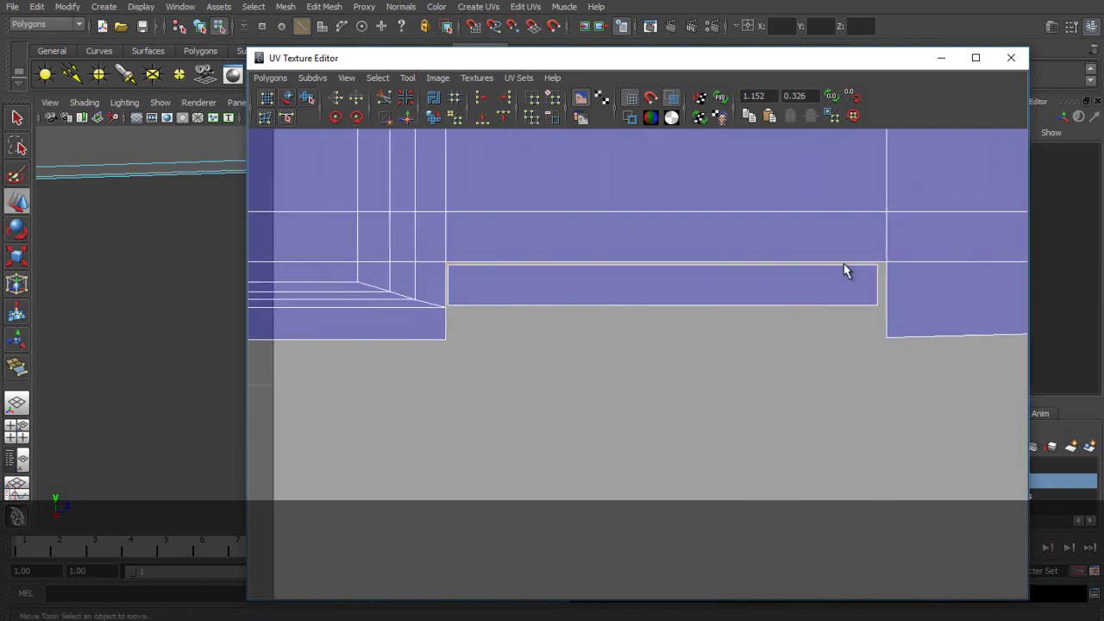
pyautogui.click(836, 259)
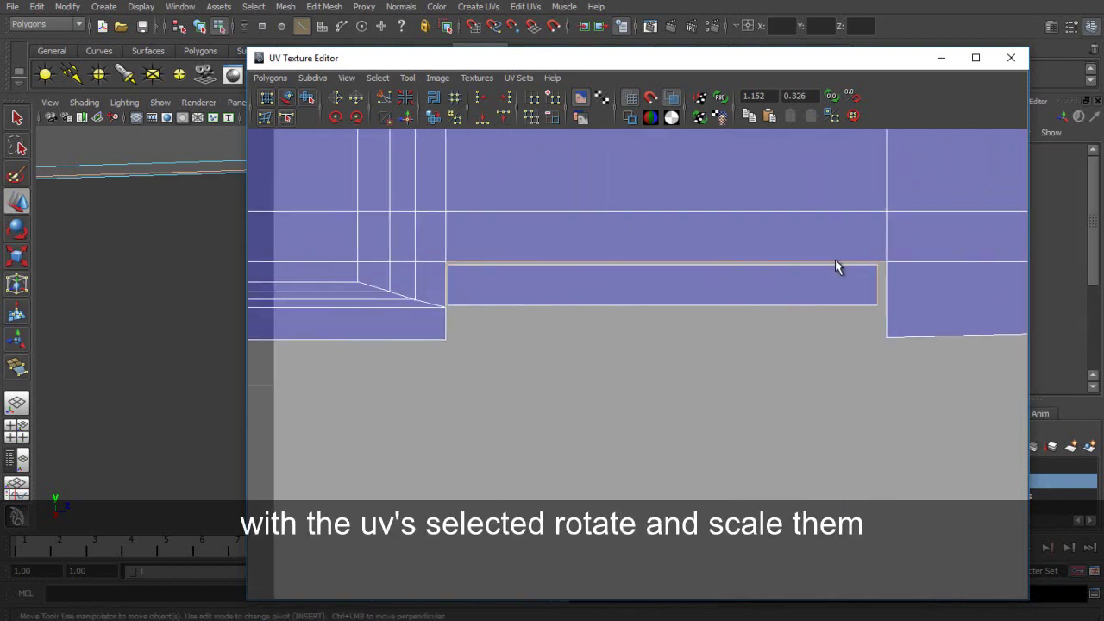
# Rotate the strip's UVs 90 degrees and rescale them into a horizontal strip beneath the border.
pyautogui.moveTo(648, 288); pyautogui.dragTo(713, 291, button='right')
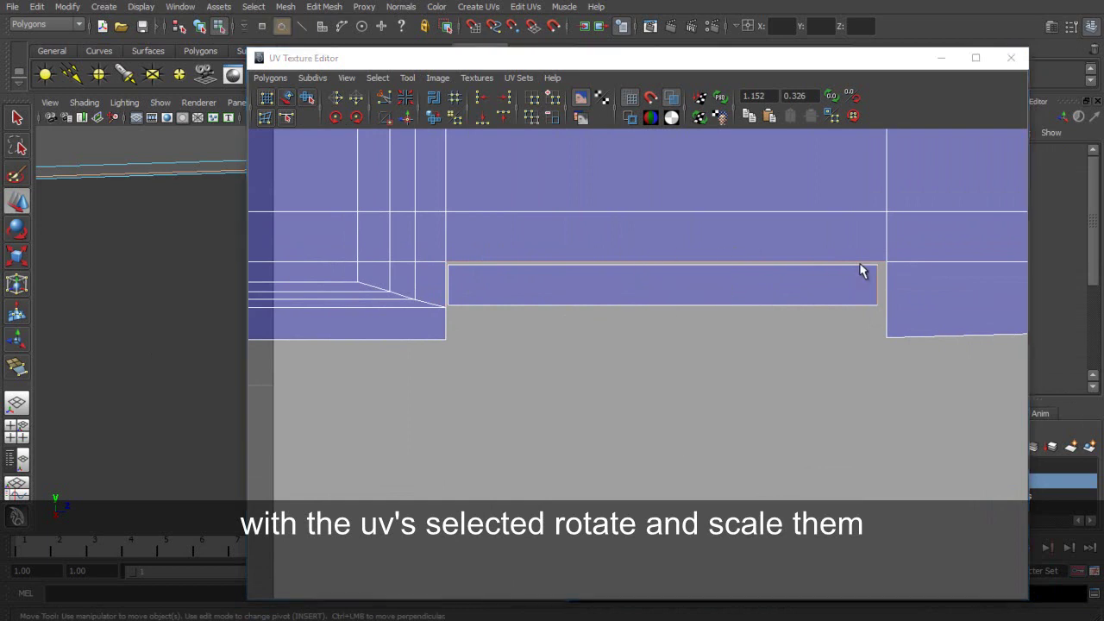
pyautogui.moveTo(859, 263); pyautogui.dragTo(884, 314)
pyautogui.click(377, 79)
pyautogui.click(380, 95)
pyautogui.click(336, 116)
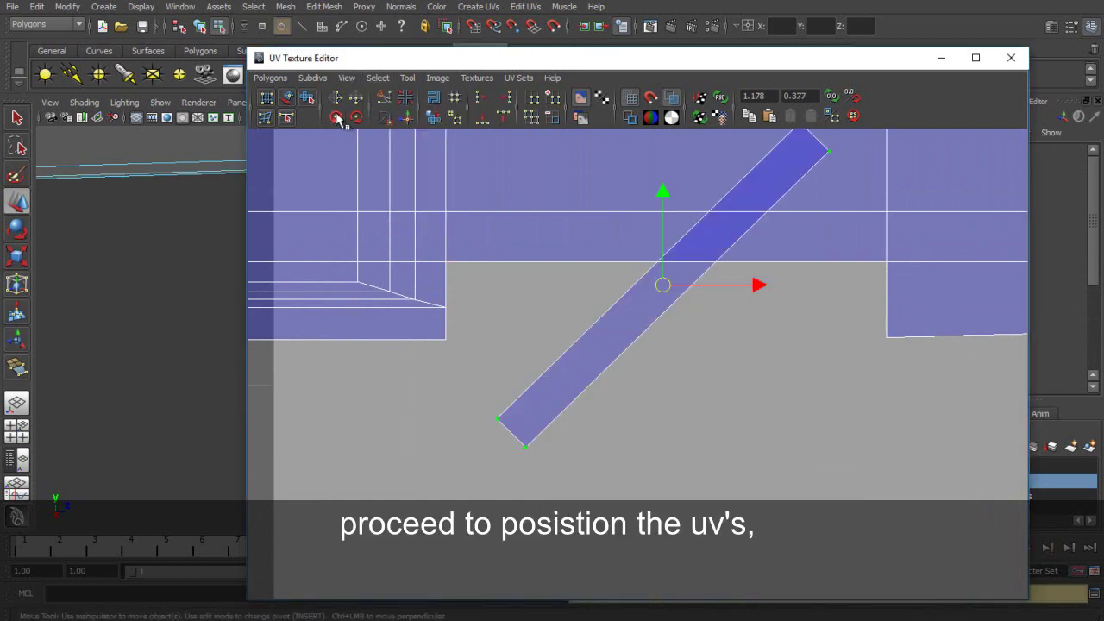
pyautogui.click(336, 117)
pyautogui.press('r')
pyautogui.moveTo(662, 190); pyautogui.dragTo(672, 286)
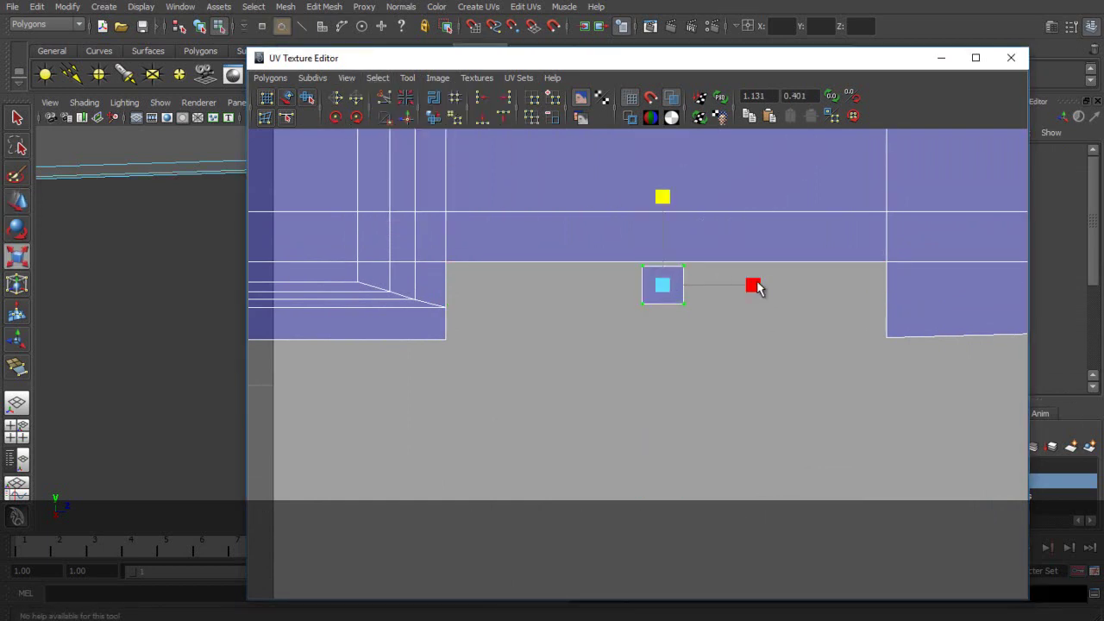
pyautogui.moveTo(756, 285); pyautogui.dragTo(867, 286)
pyautogui.moveTo(636, 354); pyautogui.dragTo(635, 355)
# Move the strip to the gap's left side, fit its height, and sew its left edge to the first panel.
pyautogui.press('w')
pyautogui.moveTo(673, 275); pyautogui.dragTo(548, 278)
pyautogui.click(379, 77)
pyautogui.click(394, 96)
pyautogui.press('r')
pyautogui.moveTo(600, 200); pyautogui.dragTo(598, 187)
pyautogui.moveTo(456, 286); pyautogui.dragTo(456, 249, button='right')
pyautogui.click(418, 121)
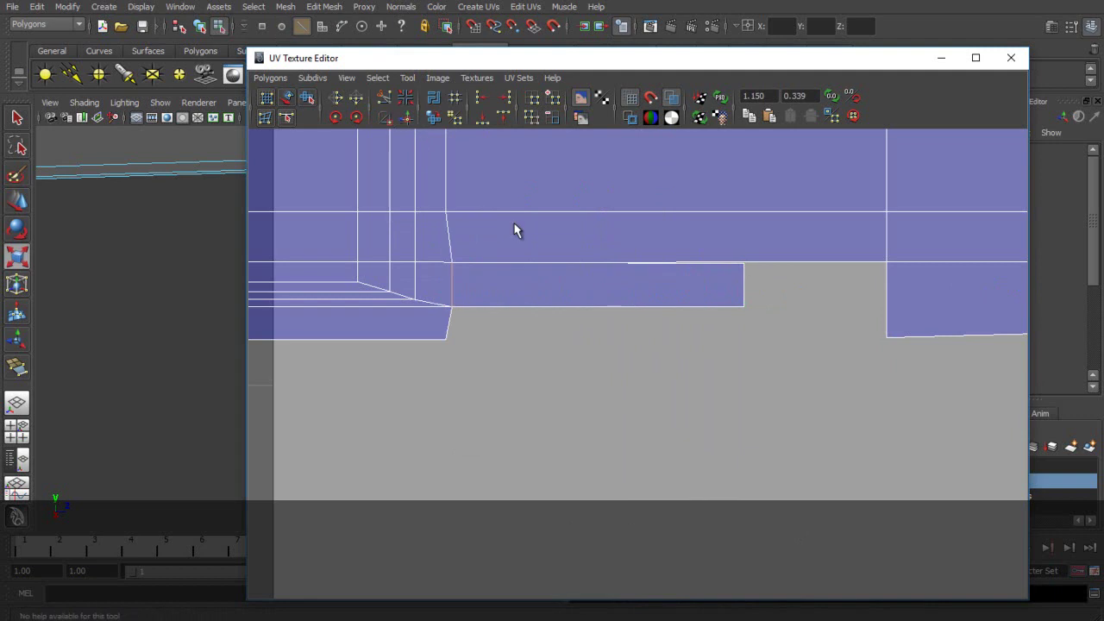
# Move the strip's right end UVs to the gap's right side and sew its top edge to the shell.
pyautogui.press('w')
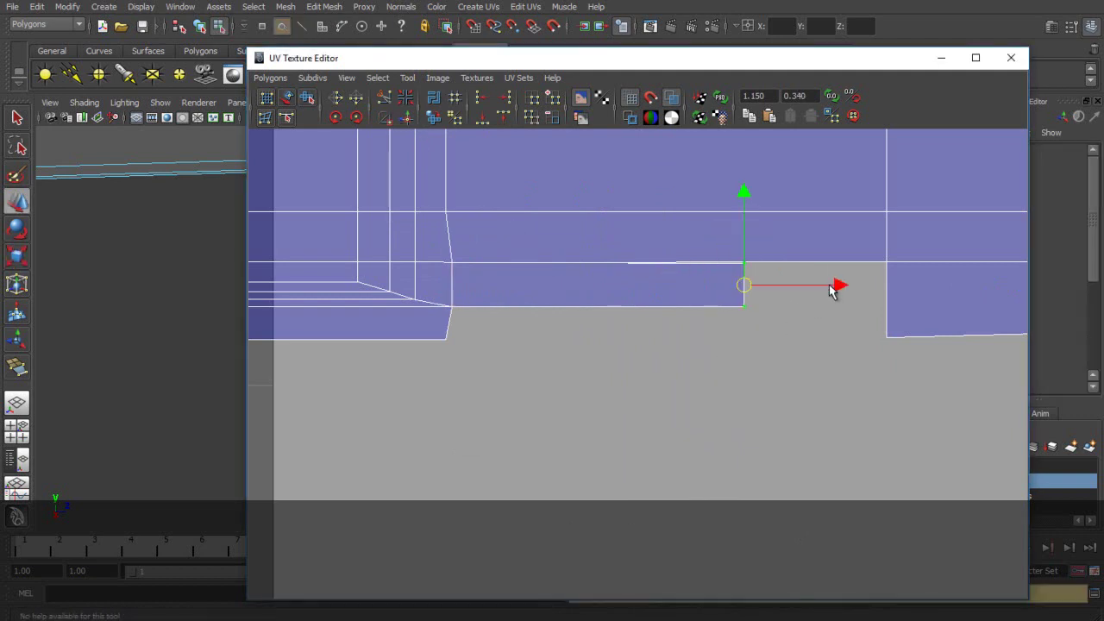
pyautogui.moveTo(837, 288); pyautogui.dragTo(953, 297)
pyautogui.moveTo(831, 265); pyautogui.dragTo(830, 238, button='right')
pyautogui.click(826, 263)
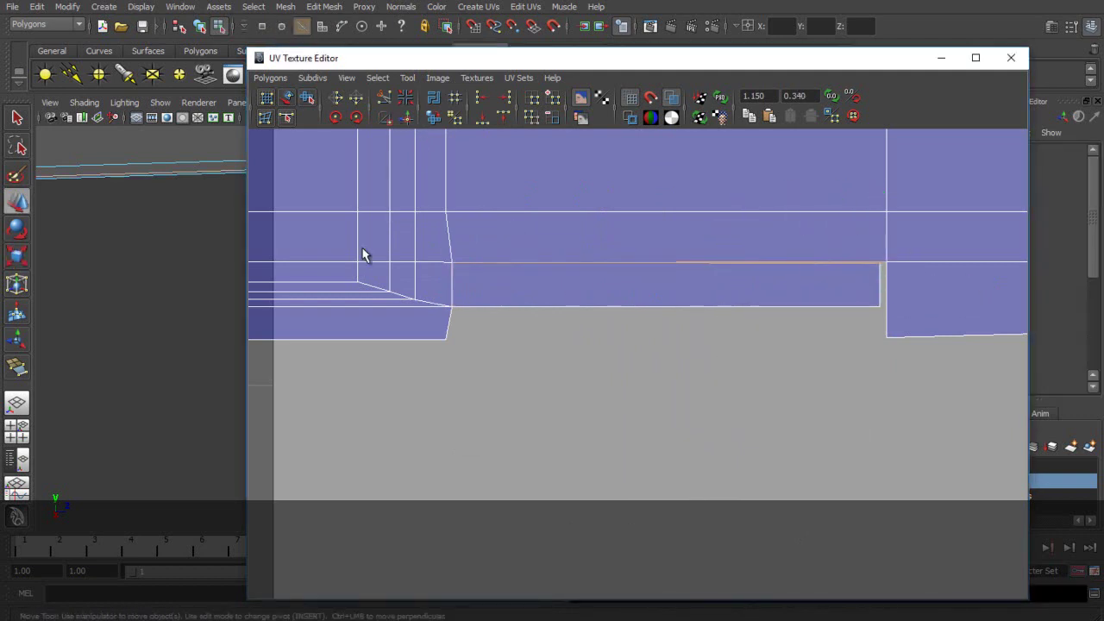
pyautogui.click(402, 120)
# Sew the strip's bottom edge together with the short stepped border edges at both of its ends.
pyautogui.scroll(-1, 694, 330)
pyautogui.scroll(-2, 627, 342)
pyautogui.moveTo(603, 345); pyautogui.dragTo(601, 322, button='right')
pyautogui.click(600, 335)
pyautogui.keyDown('shift'); pyautogui.click(763, 340); pyautogui.keyUp('shift')
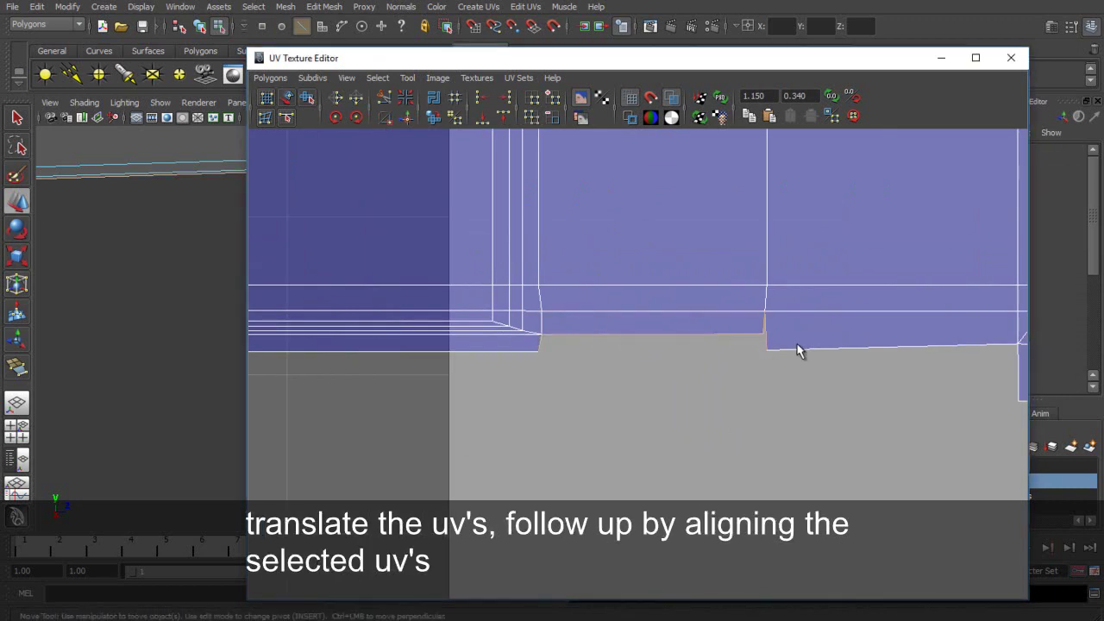
pyautogui.click(391, 123)
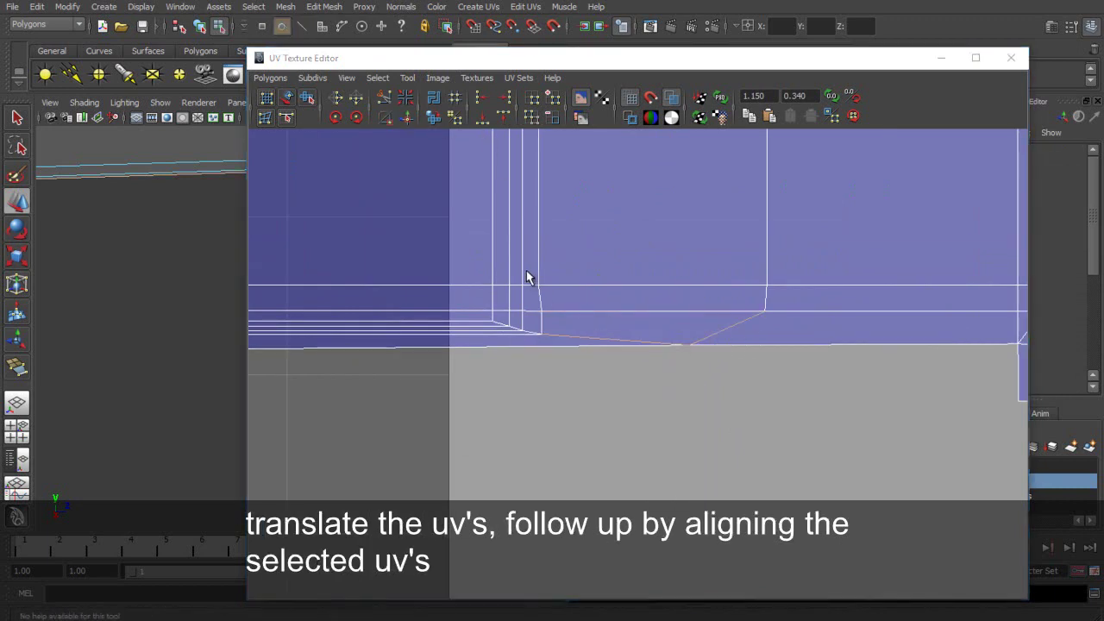
# Straighten the UV columns on both sides of the former gap and move the merged bottom UV toward the first panel.
pyautogui.click(535, 288)
pyautogui.click(691, 343)
pyautogui.moveTo(693, 345); pyautogui.dragTo(768, 348)
pyautogui.moveTo(881, 417); pyautogui.dragTo(884, 421)
pyautogui.click(508, 97)
pyautogui.click(723, 405)
pyautogui.moveTo(748, 330); pyautogui.dragTo(802, 400)
pyautogui.moveTo(767, 346); pyautogui.dragTo(589, 349)
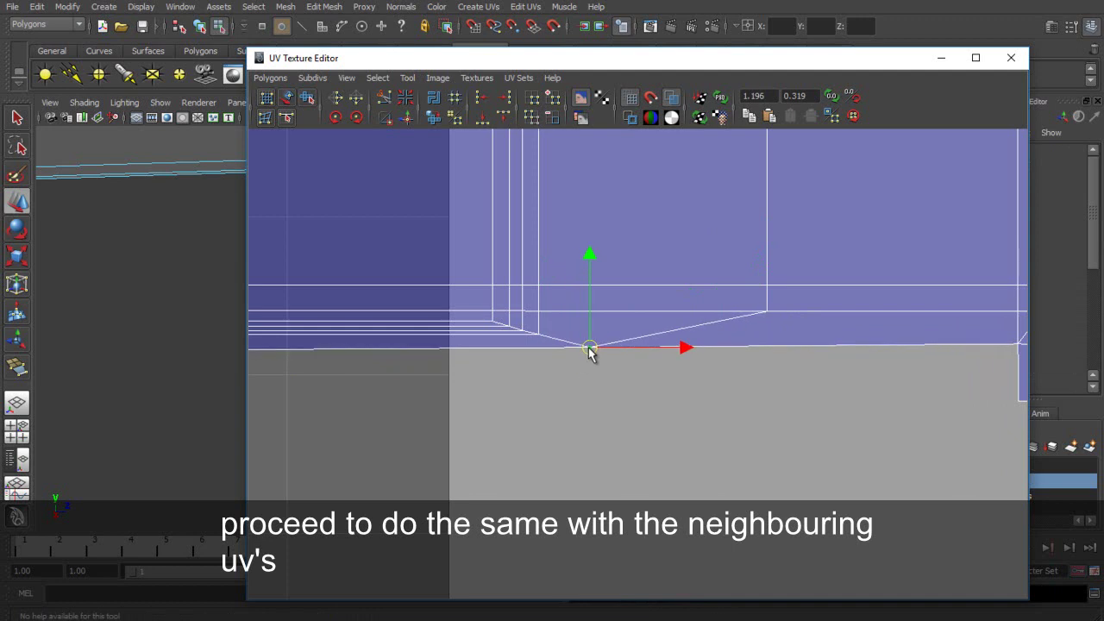
# Move the UV column between the first panel and the wide panel in U until it meets the merged bottom UV.
pyautogui.scroll(-8, 686, 328)
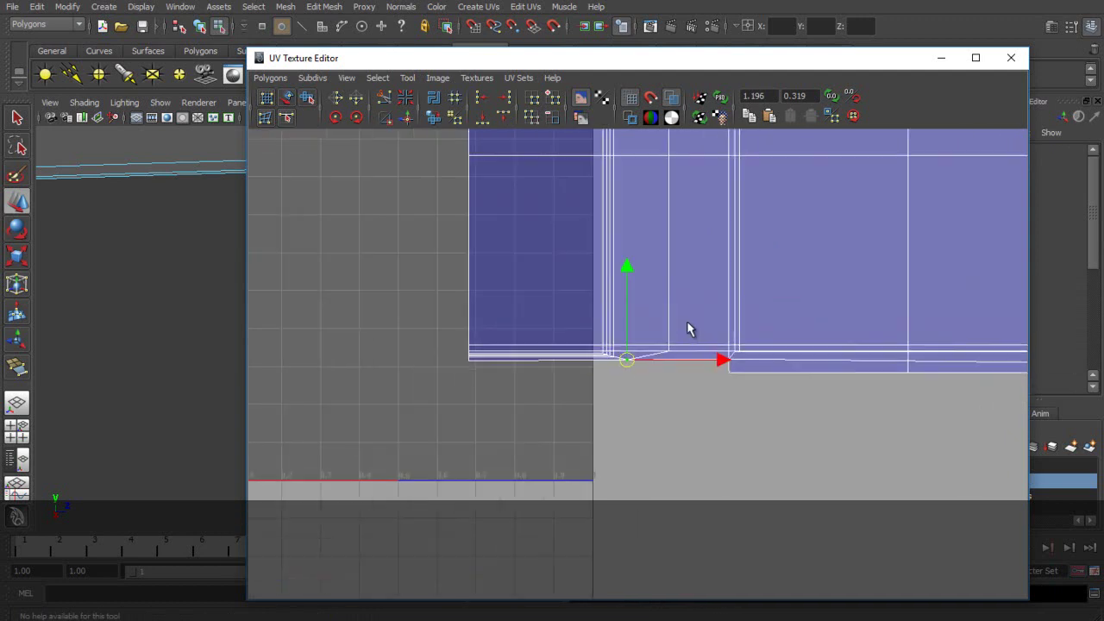
pyautogui.moveTo(687, 419); pyautogui.dragTo(689, 421)
pyautogui.scroll(4, 704, 242)
pyautogui.scroll(-3, 664, 385)
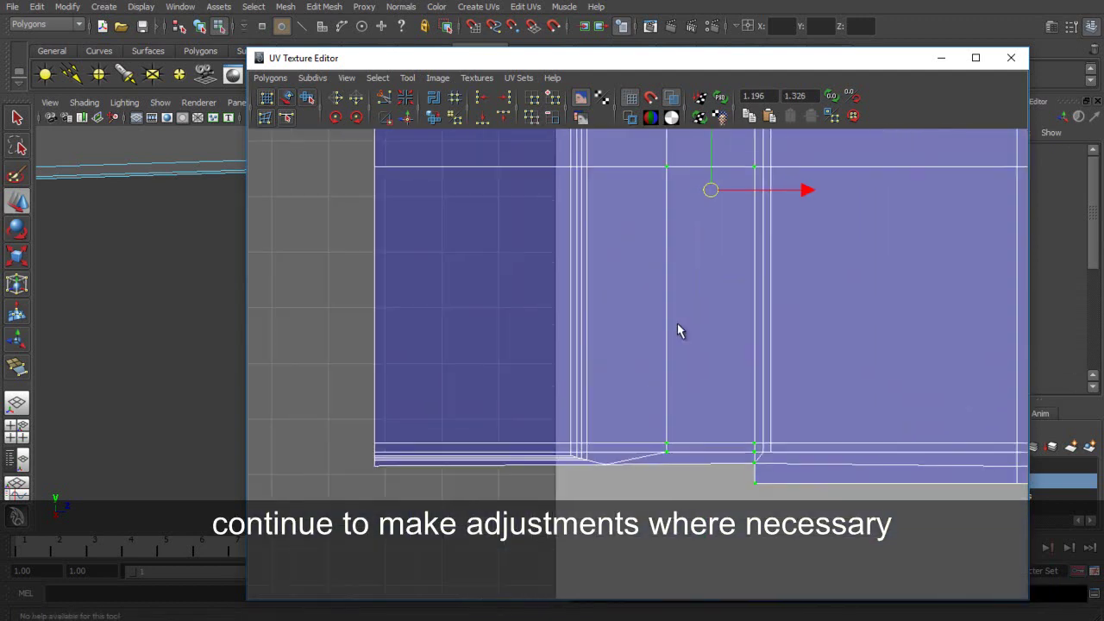
pyautogui.moveTo(742, 285); pyautogui.dragTo(713, 290)
pyautogui.scroll(3, 702, 295)
pyautogui.keyDown('alt'); pyautogui.moveTo(663, 247); pyautogui.dragTo(670, 286, button='middle'); pyautogui.keyUp('alt')
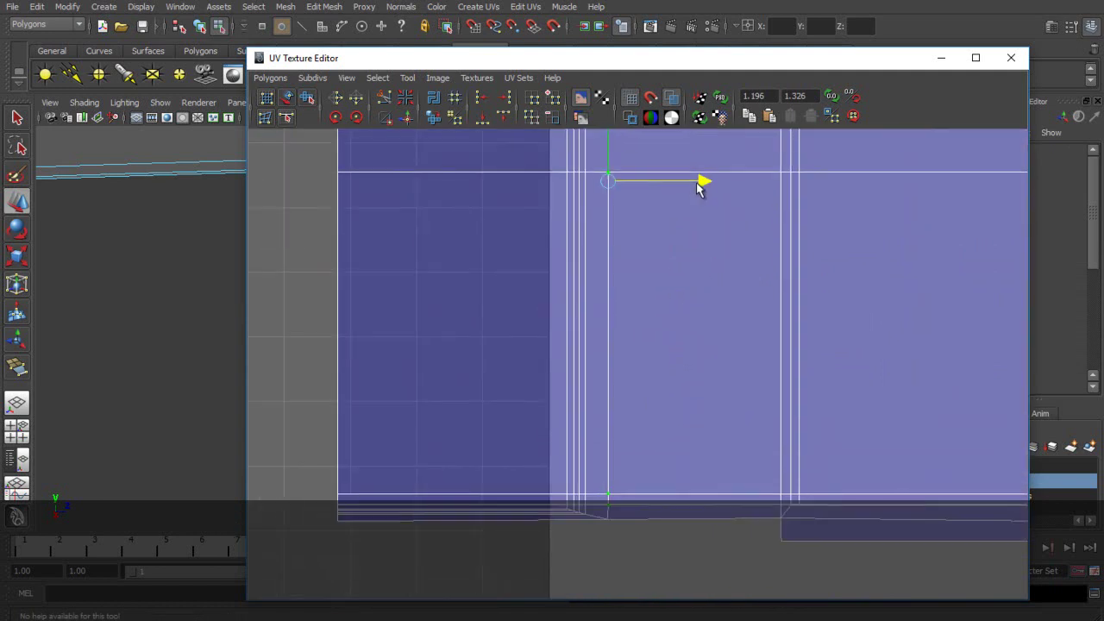
# Raise the merged bottom UV of the moved column slightly in V.
pyautogui.keyDown('alt'); pyautogui.moveTo(649, 472); pyautogui.dragTo(648, 386, button='middle'); pyautogui.keyUp('alt')
pyautogui.scroll(5, 648, 386)
pyautogui.moveTo(565, 480); pyautogui.dragTo(658, 498)
pyautogui.keyDown('alt'); pyautogui.moveTo(623, 456); pyautogui.dragTo(660, 339, button='middle'); pyautogui.keyUp('alt')
pyautogui.scroll(5, 660, 339)
pyautogui.moveTo(524, 304); pyautogui.dragTo(523, 291)
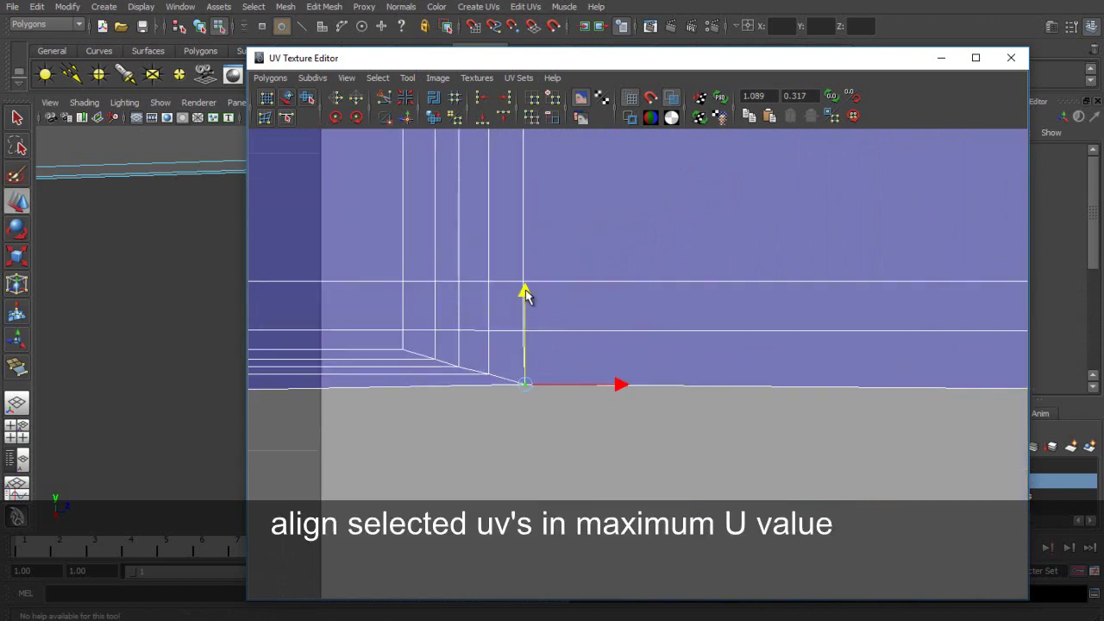
pyautogui.click(606, 424)
# Select the whole moved UV column beside the first panel and align it to maximum U.
pyautogui.scroll(-10, 698, 241)
pyautogui.keyDown('alt'); pyautogui.moveTo(643, 218); pyautogui.dragTo(657, 371, button='middle'); pyautogui.keyUp('alt')
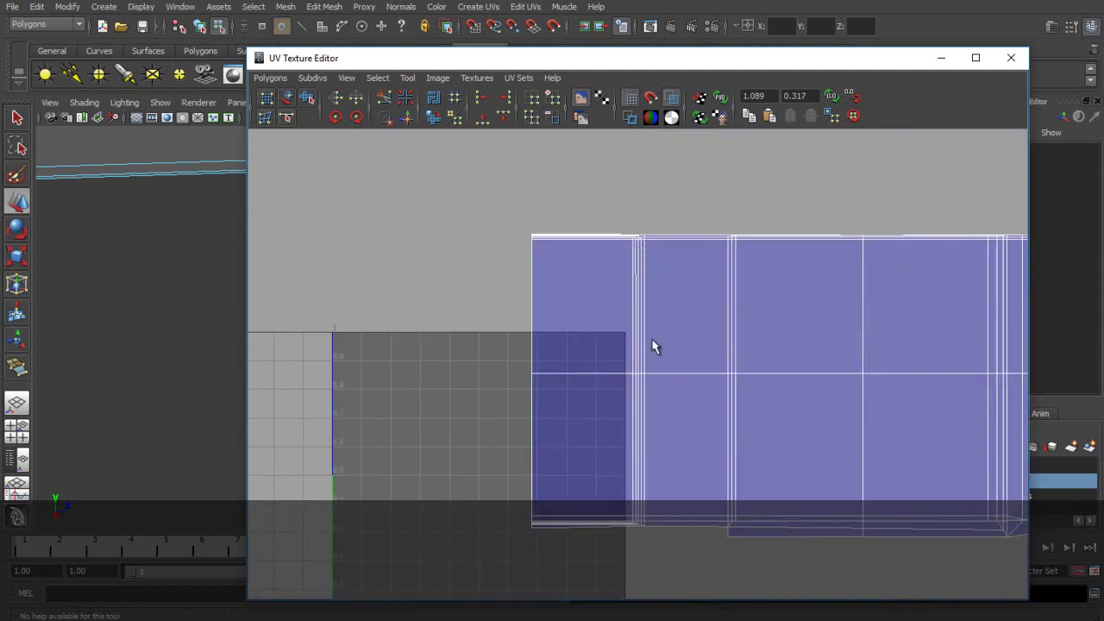
pyautogui.moveTo(679, 488); pyautogui.dragTo(680, 490)
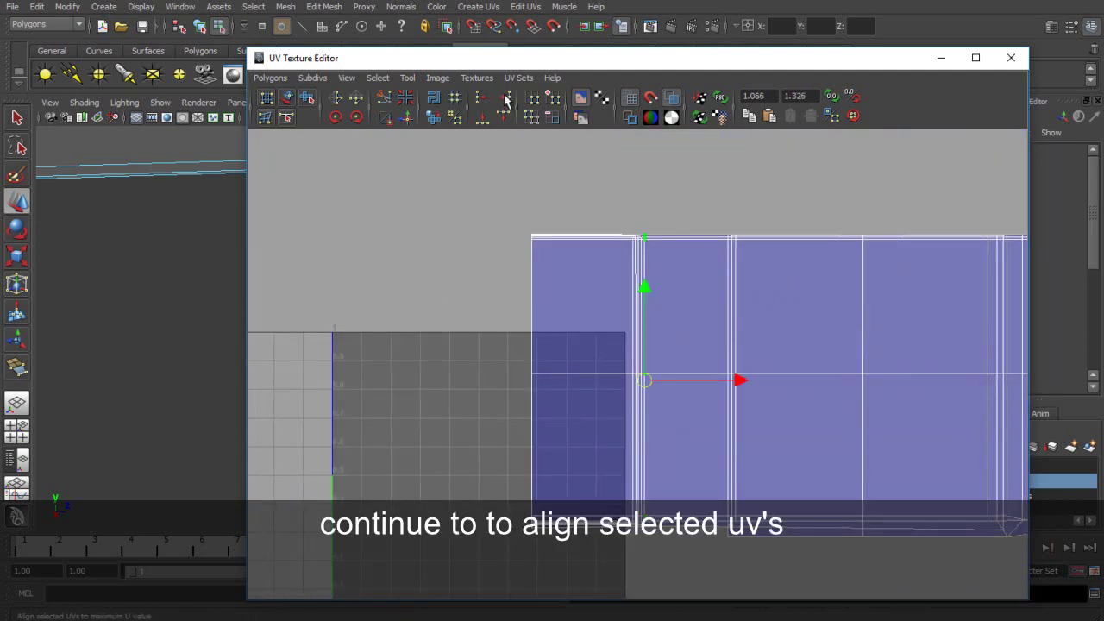
pyautogui.click(506, 101)
# Select the UV column at the boundary between the second panel and the wide panel.
pyautogui.keyDown('alt'); pyautogui.moveTo(652, 259); pyautogui.dragTo(641, 342, button='middle'); pyautogui.keyUp('alt')
pyautogui.scroll(7, 641, 343)
pyautogui.scroll(-4, 633, 320)
pyautogui.keyDown('alt'); pyautogui.moveTo(652, 445); pyautogui.dragTo(620, 190, button='middle'); pyautogui.keyUp('alt')
pyautogui.scroll(-3, 745, 254)
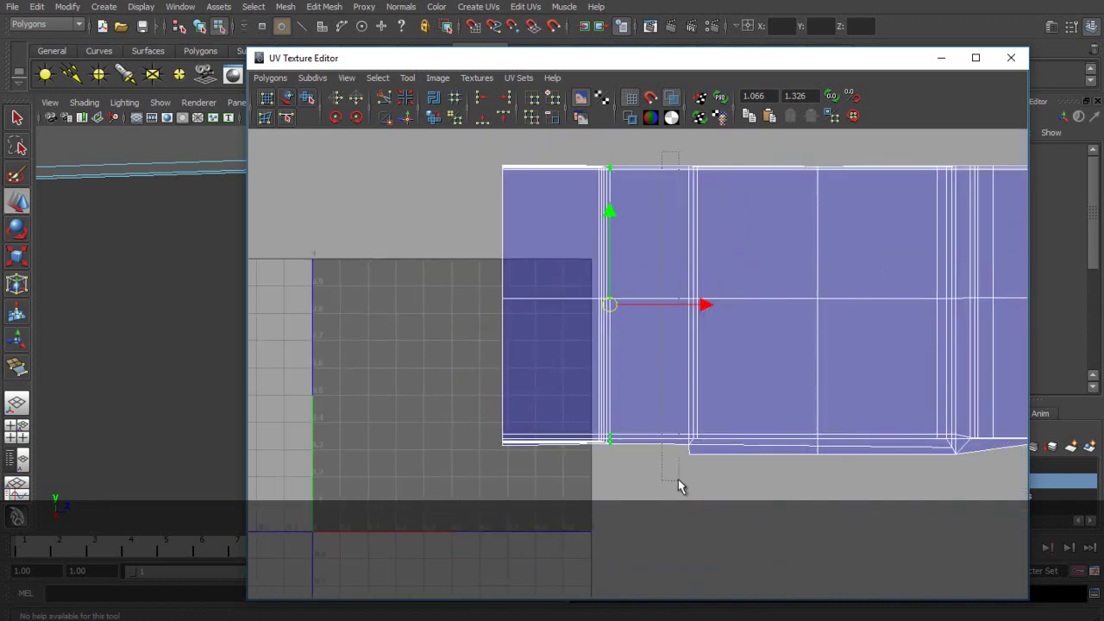
pyautogui.moveTo(679, 450); pyautogui.dragTo(690, 490)
pyautogui.press('q')
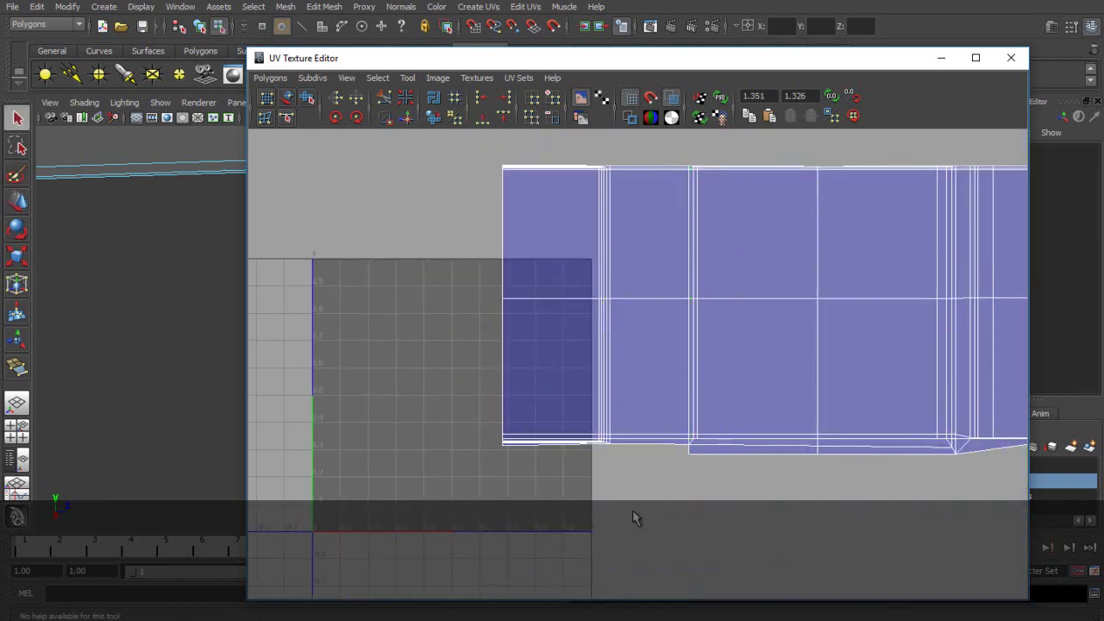
# Raise the first panel's outer bottom corner UV slightly in V to level the shell's bottom edge.
pyautogui.keyDown('alt'); pyautogui.moveTo(634, 433); pyautogui.dragTo(671, 321, button='middle'); pyautogui.keyUp('alt')
pyautogui.scroll(5, 604, 323)
pyautogui.keyDown('alt'); pyautogui.moveTo(538, 327); pyautogui.dragTo(623, 331, button='middle'); pyautogui.keyUp('alt')
pyautogui.scroll(2, 627, 345)
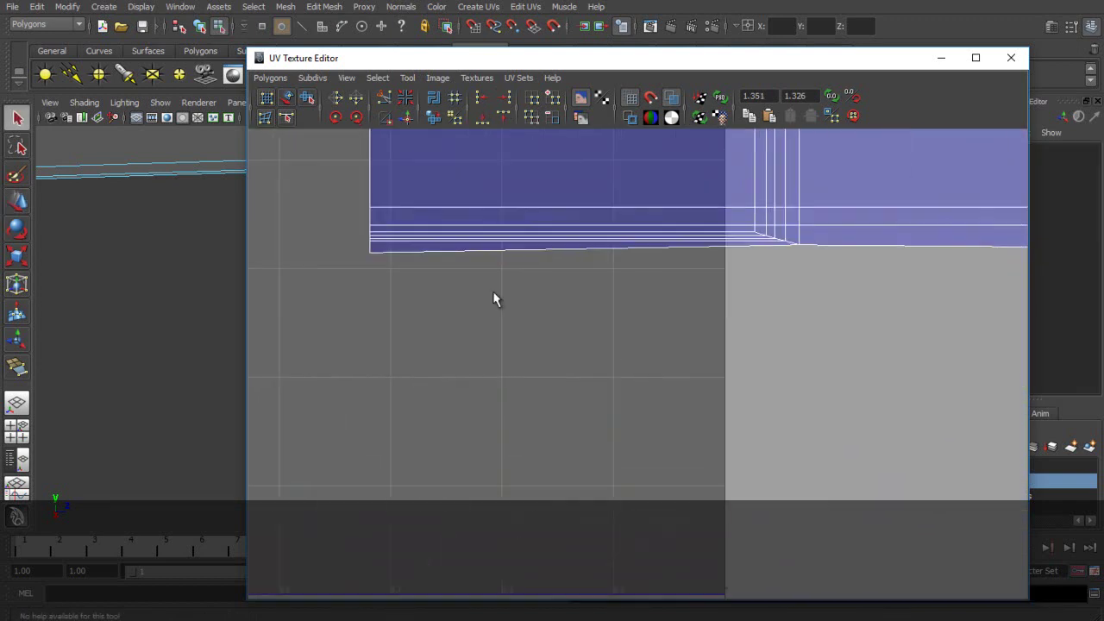
pyautogui.moveTo(360, 244); pyautogui.dragTo(451, 301)
pyautogui.press('w')
pyautogui.keyDown('alt'); pyautogui.moveTo(813, 301); pyautogui.dragTo(617, 387, button='middle'); pyautogui.keyUp('alt')
pyautogui.scroll(3, 611, 370)
pyautogui.scroll(-5, 598, 328)
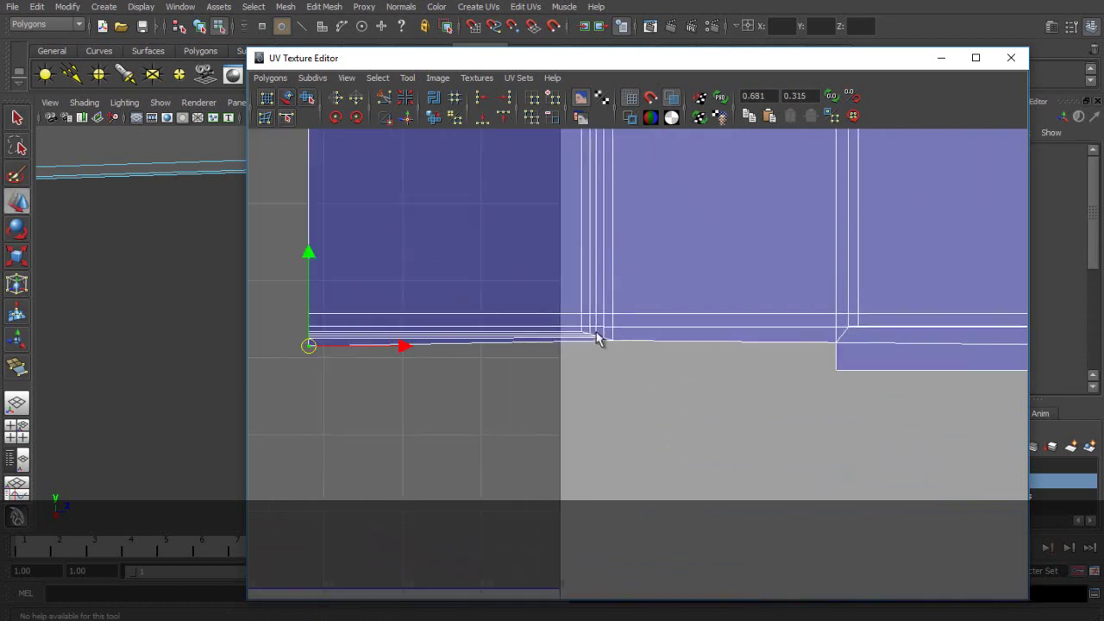
pyautogui.click(540, 408)
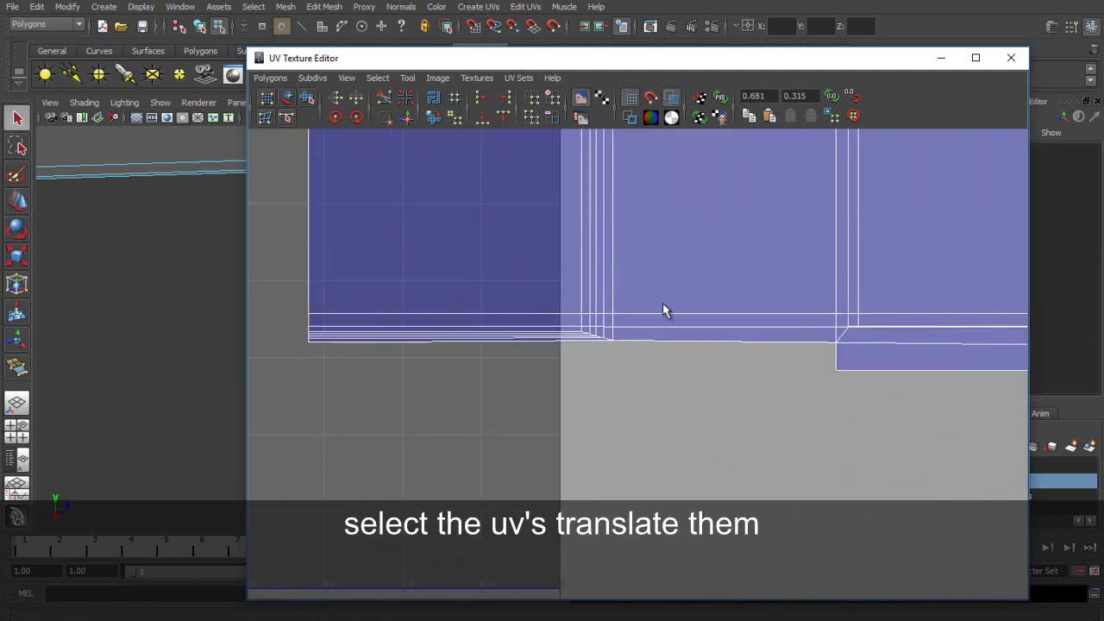
# Select the UV row just above the shell's bottom edge, exclude the extra corner UV, and align the row in V.
pyautogui.scroll(6, 697, 320)
pyautogui.keyDown('alt'); pyautogui.moveTo(665, 327); pyautogui.dragTo(720, 353, button='middle'); pyautogui.keyUp('alt')
pyautogui.scroll(1, 518, 300)
pyautogui.scroll(-7, 500, 313)
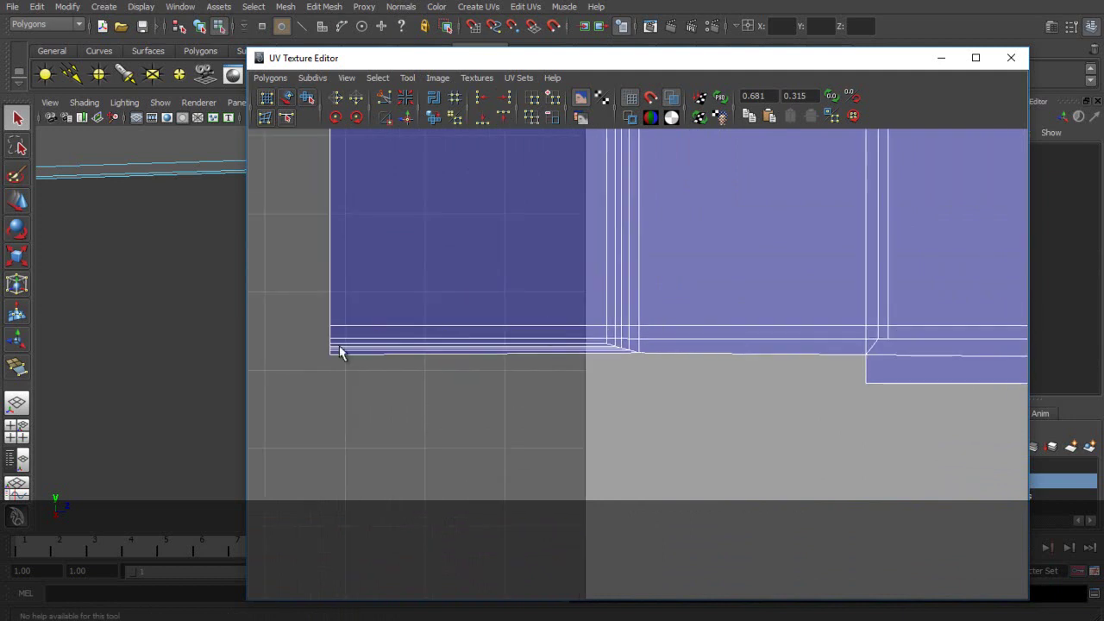
pyautogui.moveTo(917, 342); pyautogui.dragTo(916, 344)
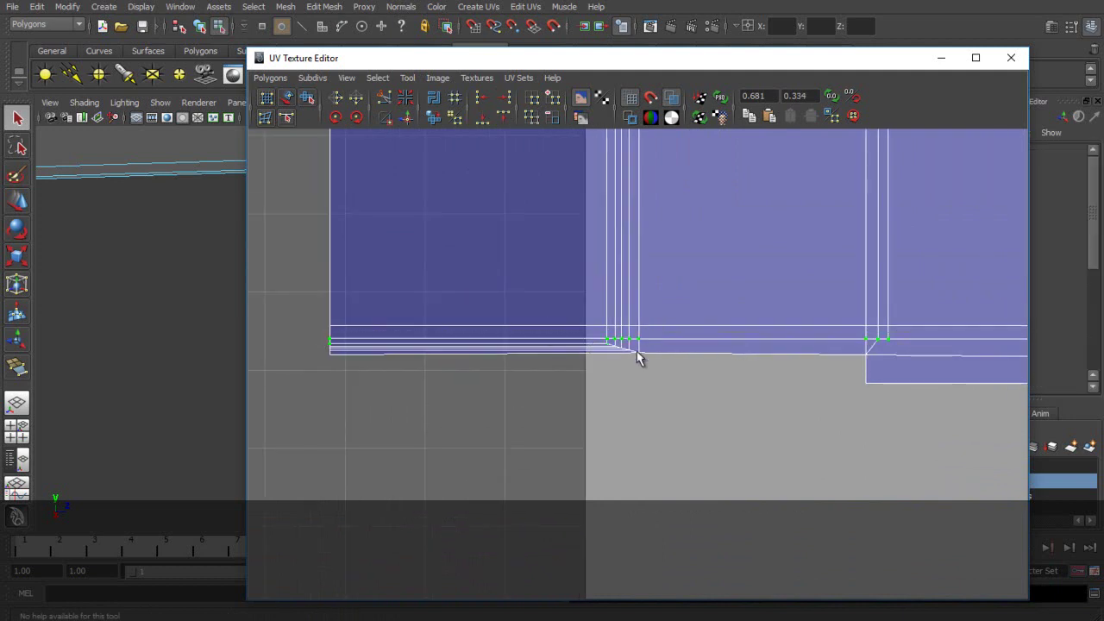
pyautogui.click(487, 124)
pyautogui.press('w')
pyautogui.moveTo(610, 250); pyautogui.dragTo(609, 252)
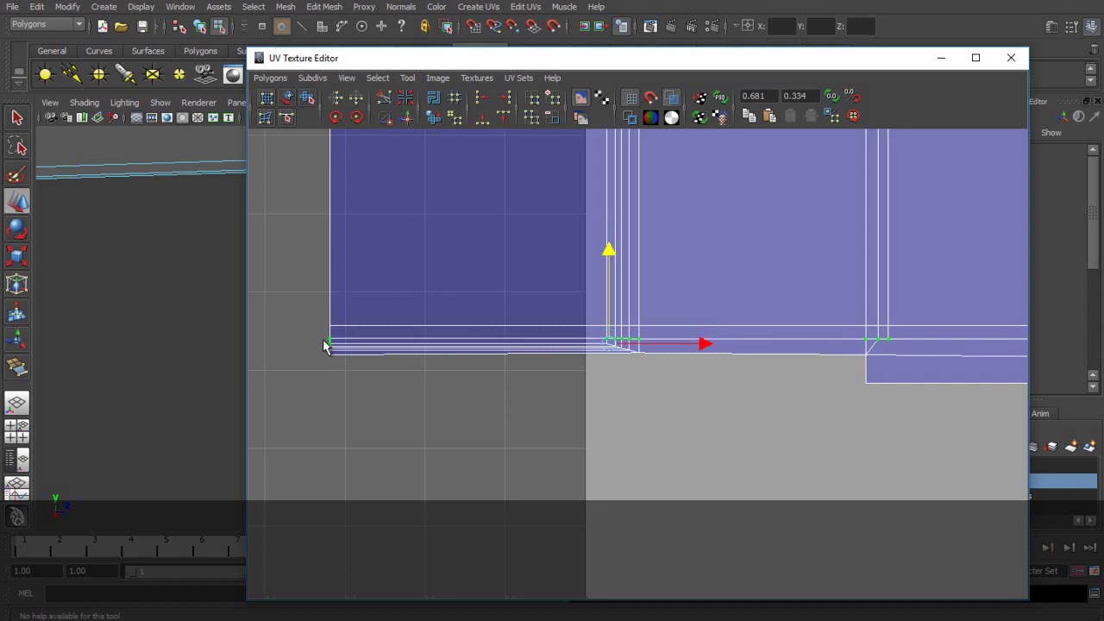
pyautogui.keyDown('ctrl'); pyautogui.moveTo(326, 345); pyautogui.dragTo(427, 358); pyautogui.keyUp('ctrl')
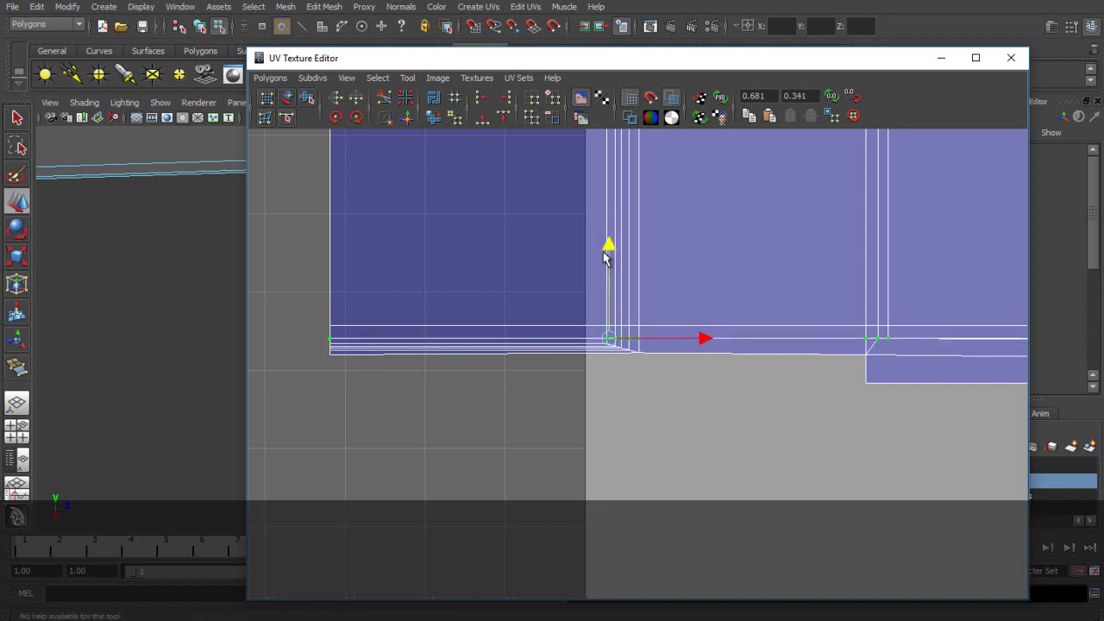
pyautogui.click(639, 424)
# Examine the top and bottom edges of the shell around the narrow columns between the first two panels.
pyautogui.scroll(2, 639, 423)
pyautogui.press('q')
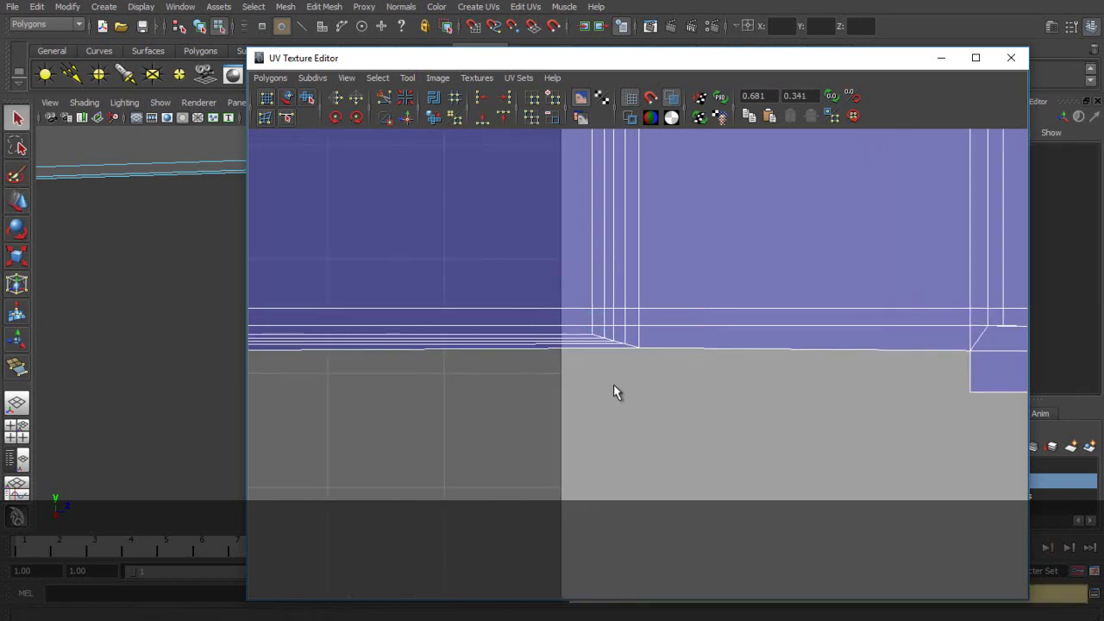
pyautogui.scroll(-7, 630, 294)
pyautogui.keyDown('alt'); pyautogui.moveTo(687, 224); pyautogui.dragTo(677, 436, button='middle'); pyautogui.keyUp('alt')
pyautogui.scroll(4, 682, 405)
pyautogui.keyDown('alt'); pyautogui.moveTo(667, 477); pyautogui.dragTo(677, 191, button='middle'); pyautogui.keyUp('alt')
pyautogui.keyDown('alt'); pyautogui.moveTo(654, 228); pyautogui.dragTo(610, 415, button='middle'); pyautogui.keyUp('alt')
pyautogui.keyDown('alt'); pyautogui.moveTo(625, 427); pyautogui.dragTo(623, 378, button='middle'); pyautogui.keyUp('alt')
pyautogui.scroll(-6, 604, 233)
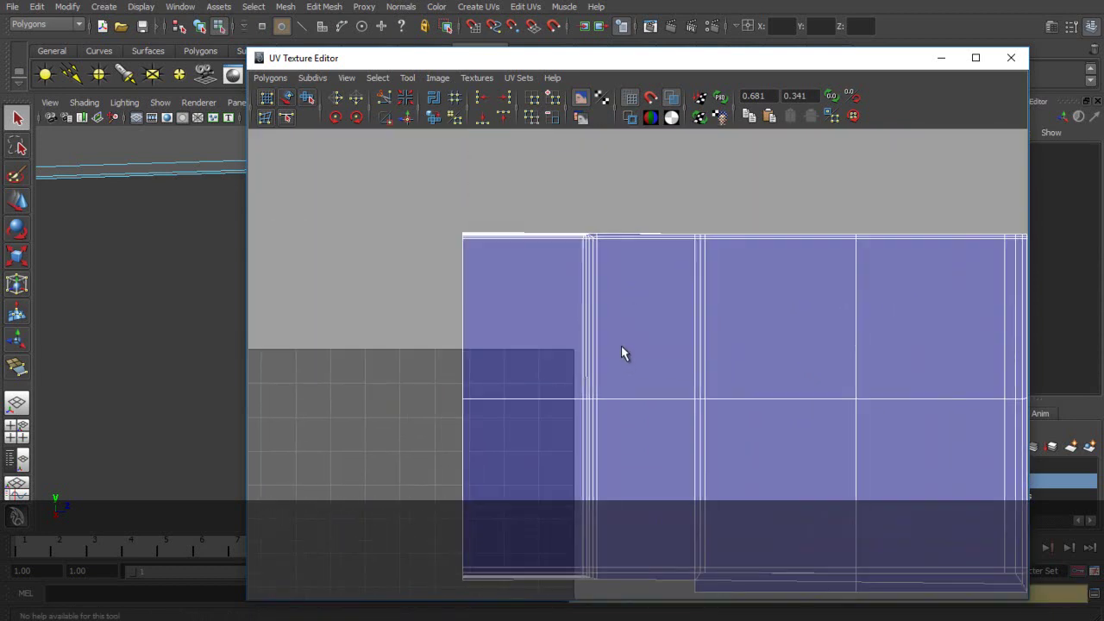
pyautogui.scroll(1, 622, 352)
pyautogui.keyDown('alt'); pyautogui.moveTo(634, 277); pyautogui.dragTo(654, 352, button='middle'); pyautogui.keyUp('alt')
pyautogui.scroll(3, 671, 347)
pyautogui.scroll(4, 654, 352)
pyautogui.keyDown('alt'); pyautogui.moveTo(646, 206); pyautogui.dragTo(654, 264, button='middle'); pyautogui.keyUp('alt')
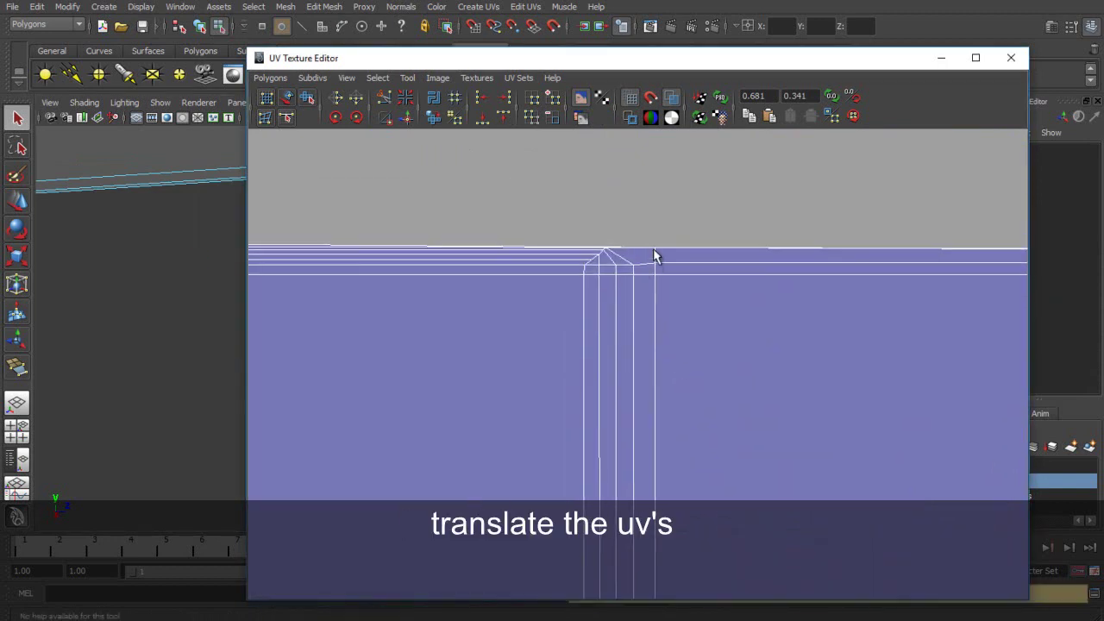
# Reposition individual UVs at the shell's upper bevel corner between the first two panels to untangle the converging edges.
pyautogui.moveTo(654, 251); pyautogui.dragTo(691, 251, button='right')
pyautogui.keyDown('alt'); pyautogui.moveTo(219, 261); pyautogui.dragTo(216, 263); pyautogui.keyUp('alt')
pyautogui.moveTo(646, 251); pyautogui.dragTo(682, 249, button='right')
pyautogui.scroll(3, 613, 216)
pyautogui.keyDown('alt'); pyautogui.moveTo(614, 215); pyautogui.dragTo(616, 337, button='middle'); pyautogui.keyUp('alt')
pyautogui.click(584, 264)
pyautogui.press('w')
pyautogui.click(673, 265)
pyautogui.moveTo(674, 266); pyautogui.dragTo(600, 253)
pyautogui.click(674, 302)
pyautogui.moveTo(671, 302); pyautogui.dragTo(660, 298)
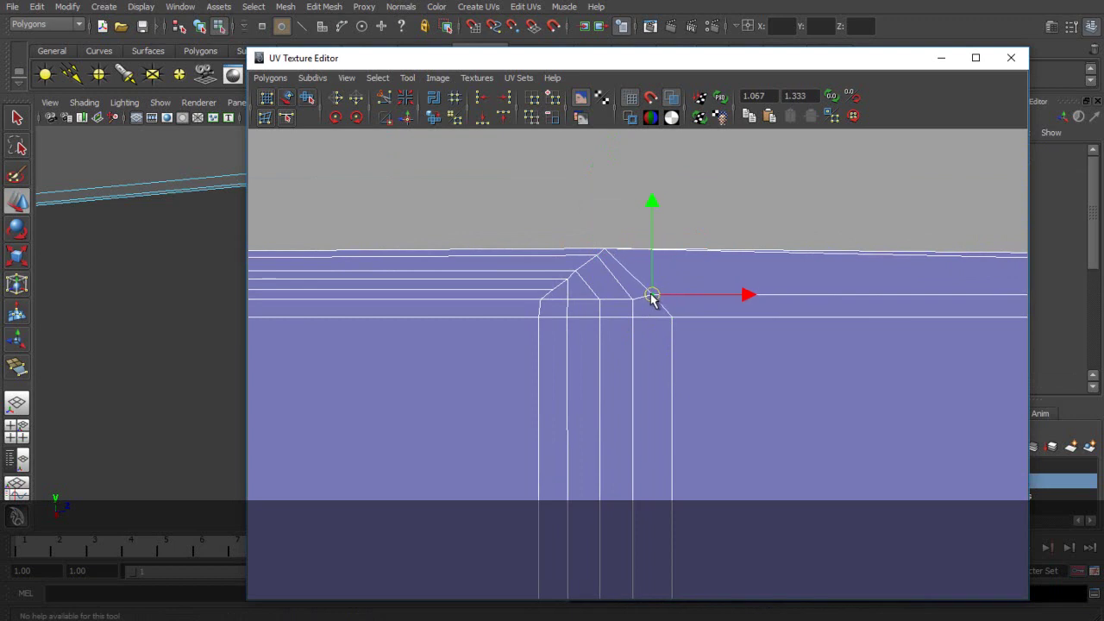
# Check the full height of the UV columns between the first two panels for straightness.
pyautogui.scroll(-8, 648, 294)
pyautogui.keyDown('alt'); pyautogui.moveTo(676, 398); pyautogui.dragTo(658, 251, button='middle'); pyautogui.keyUp('alt')
pyautogui.keyDown('alt'); pyautogui.moveTo(653, 449); pyautogui.dragTo(644, 317, button='middle'); pyautogui.keyUp('alt')
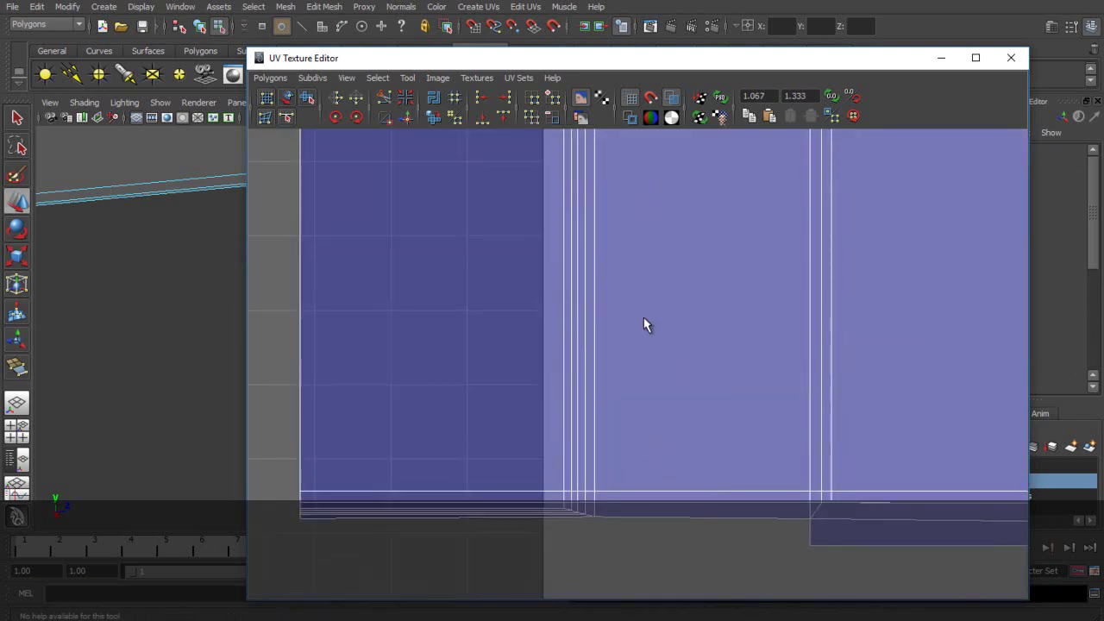
pyautogui.scroll(-5, 631, 393)
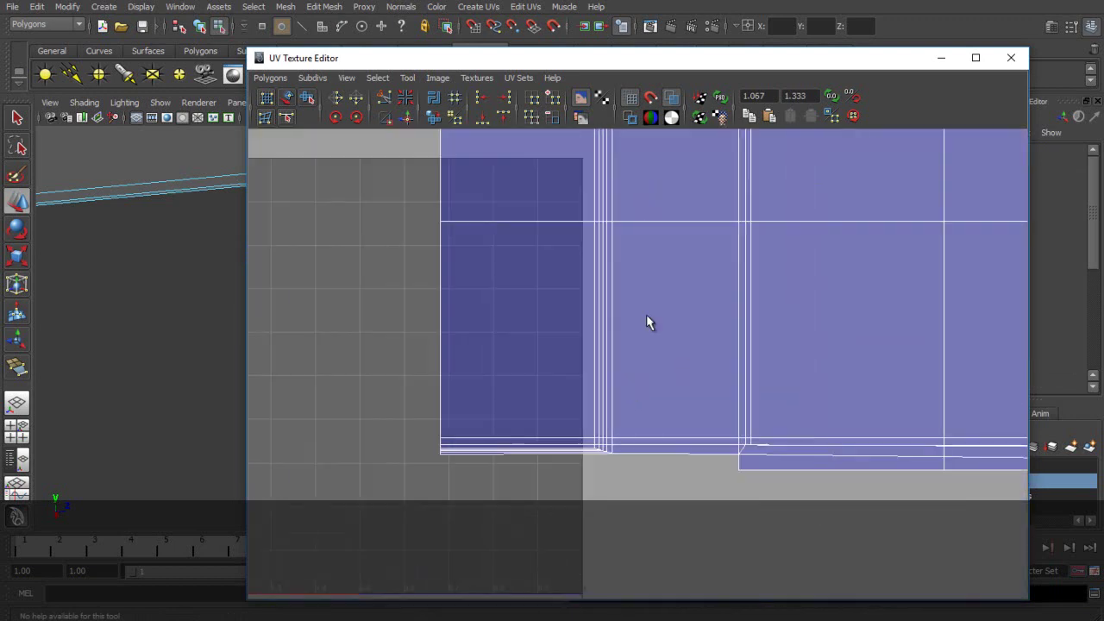
pyautogui.keyDown('alt'); pyautogui.moveTo(648, 261); pyautogui.dragTo(671, 488, button='middle'); pyautogui.keyUp('alt')
pyautogui.scroll(6, 656, 281)
pyautogui.scroll(-2, 656, 287)
pyautogui.keyDown('alt'); pyautogui.moveTo(653, 446); pyautogui.dragTo(614, 207, button='middle'); pyautogui.keyUp('alt')
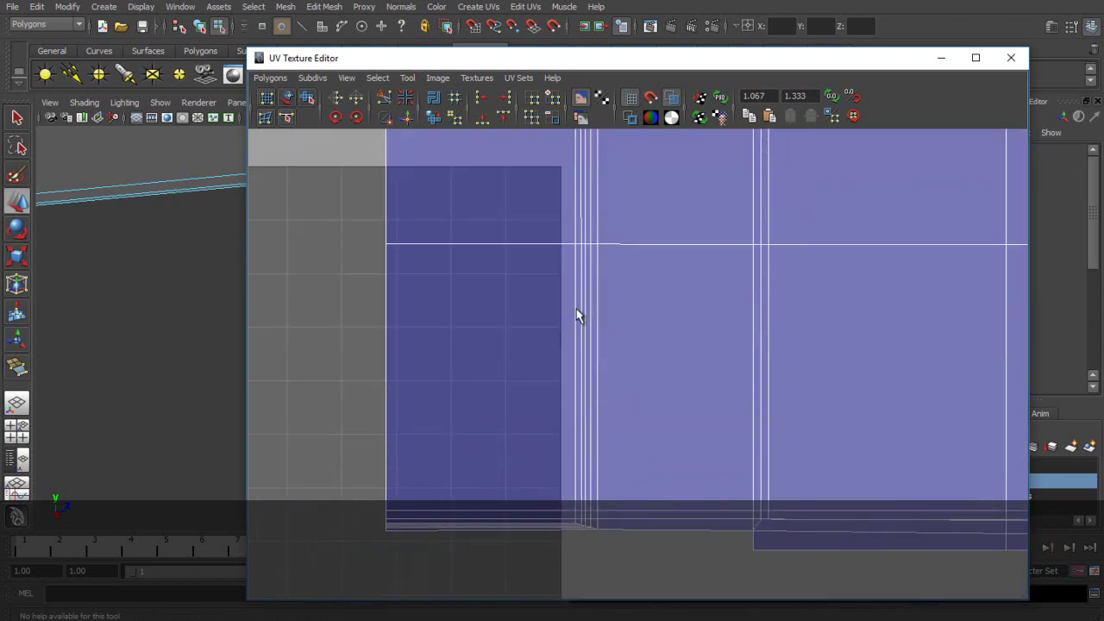
pyautogui.keyDown('alt'); pyautogui.moveTo(598, 251); pyautogui.dragTo(617, 476, button='middle'); pyautogui.keyUp('alt')
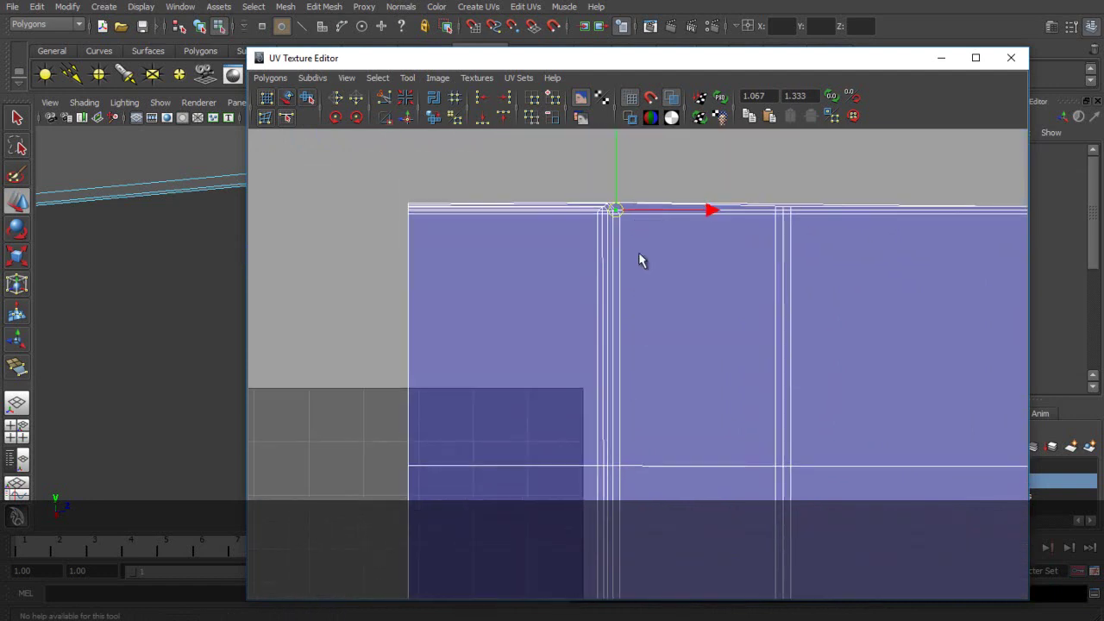
# Spread the upper bevel corner UVs outward so they form a diagonal above their own columns.
pyautogui.keyDown('alt'); pyautogui.moveTo(629, 353); pyautogui.dragTo(495, 197, button='middle'); pyautogui.keyUp('alt')
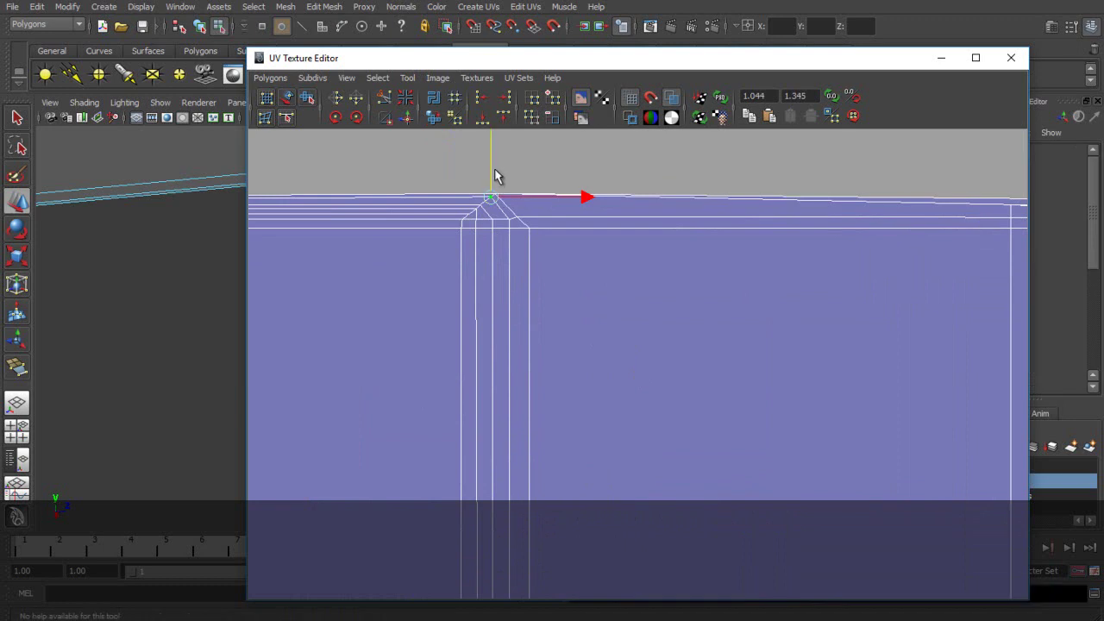
pyautogui.moveTo(503, 196)
pyautogui.mouseDown()
pyautogui.moveTo(495, 193)
pyautogui.moveTo(535, 185)
pyautogui.moveTo(510, 191)
pyautogui.mouseUp()
pyautogui.click(530, 219)
pyautogui.click(491, 197)
pyautogui.click(531, 183)
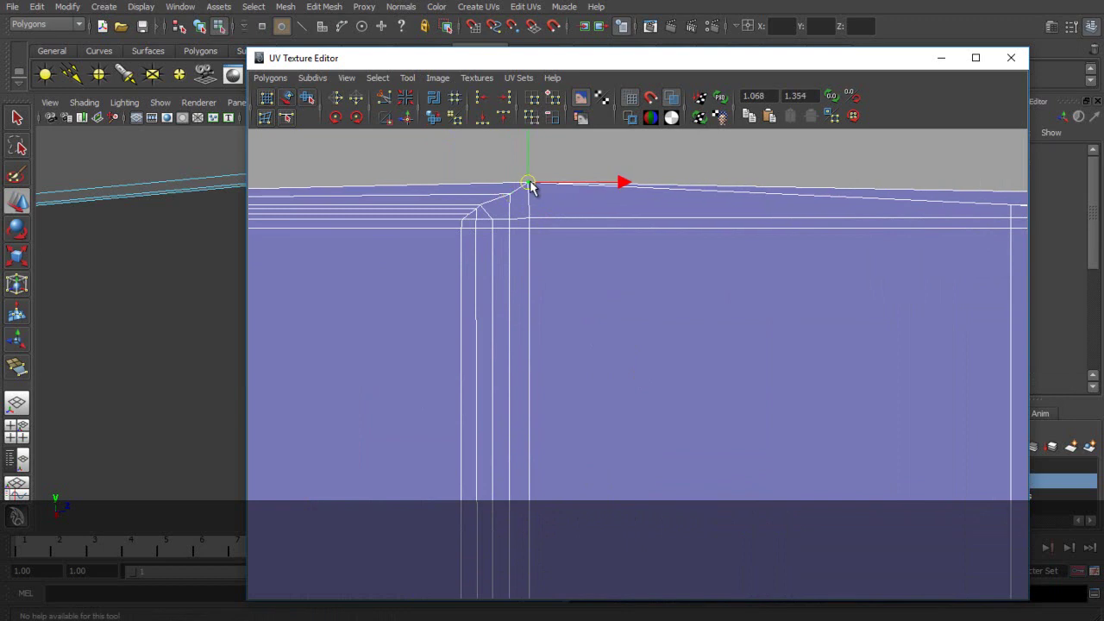
pyautogui.click(487, 207)
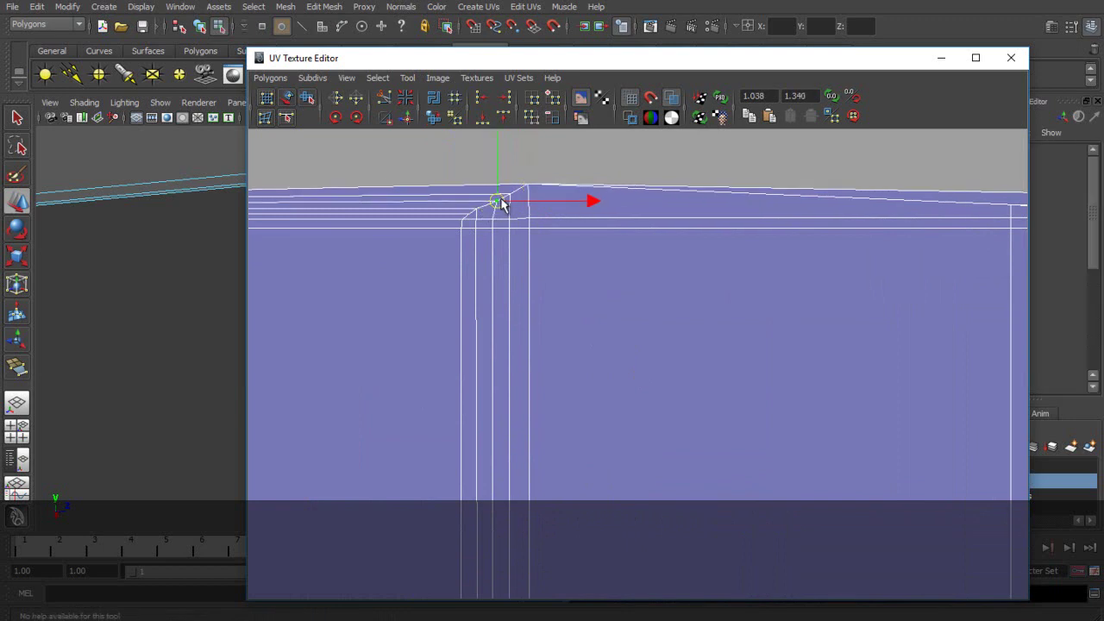
# Select the whole UV column bordering the second panel and align it to maximum U.
pyautogui.moveTo(520, 166); pyautogui.dragTo(573, 458)
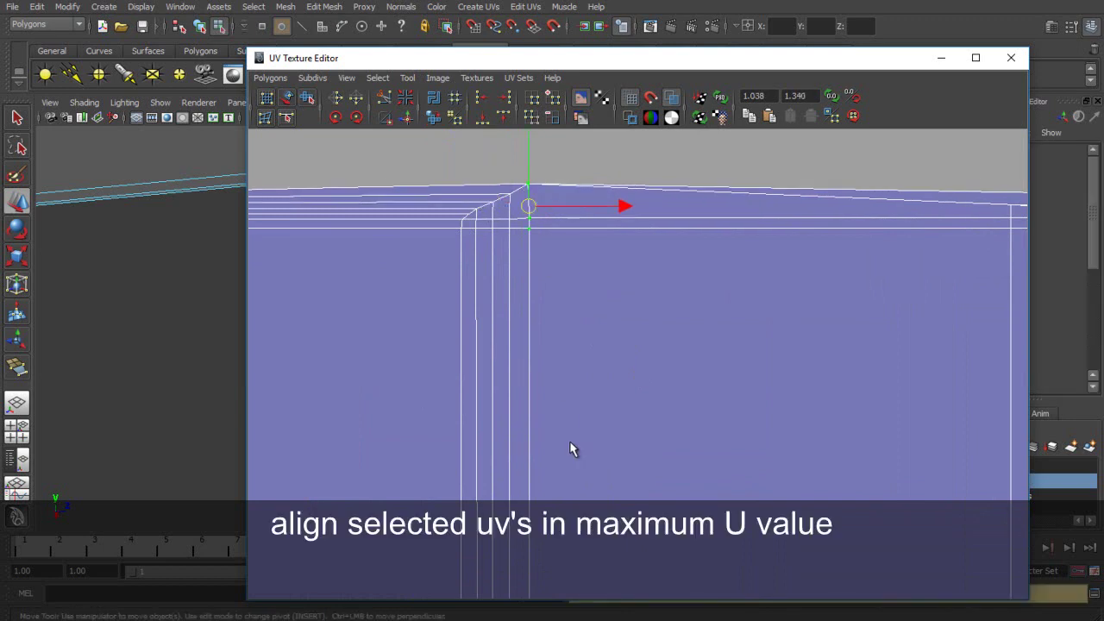
pyautogui.scroll(-5, 526, 323)
pyautogui.keyDown('alt'); pyautogui.moveTo(666, 488); pyautogui.dragTo(643, 198, button='middle'); pyautogui.keyUp('alt')
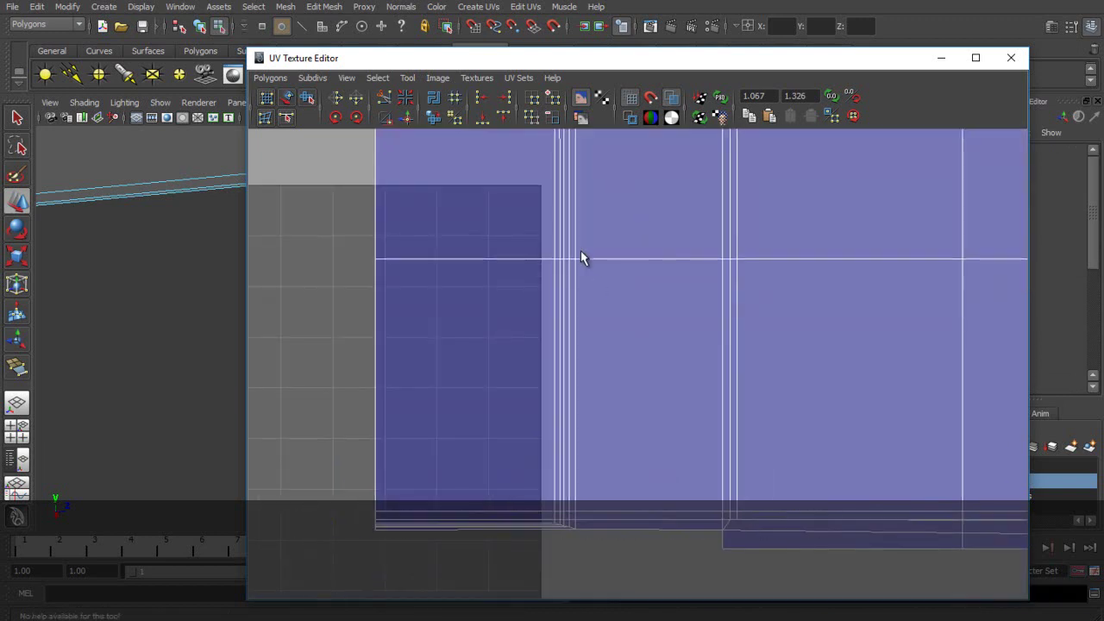
pyautogui.moveTo(630, 557); pyautogui.dragTo(632, 559)
pyautogui.scroll(3, 661, 439)
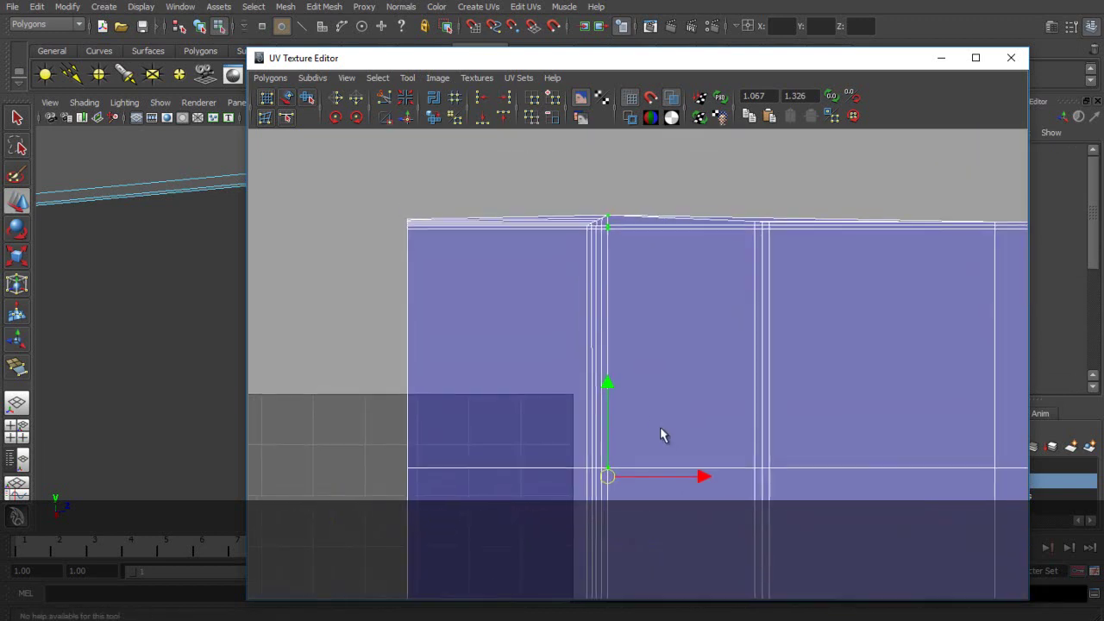
# Lower the outermost UV of the upper bevel corner slightly in V and level the inner UV row below it.
pyautogui.keyDown('alt'); pyautogui.moveTo(650, 272); pyautogui.dragTo(653, 392, button='middle'); pyautogui.keyUp('alt')
pyautogui.scroll(6, 579, 311)
pyautogui.moveTo(540, 220); pyautogui.dragTo(509, 256)
pyautogui.moveTo(521, 149); pyautogui.dragTo(522, 161)
pyautogui.scroll(-5, 705, 262)
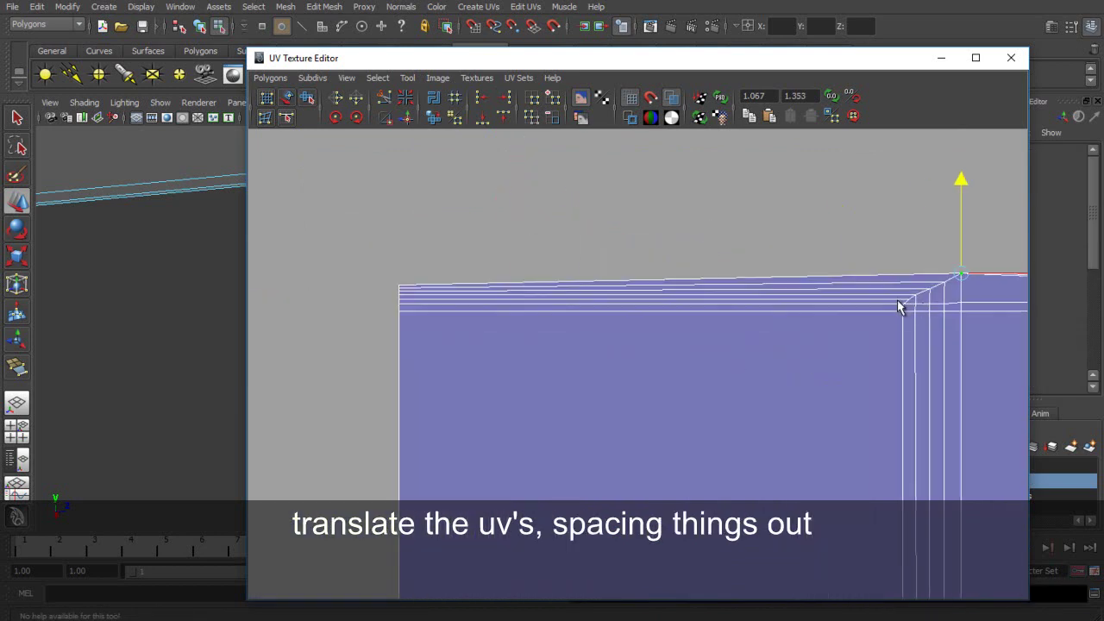
pyautogui.moveTo(980, 307); pyautogui.dragTo(403, 306)
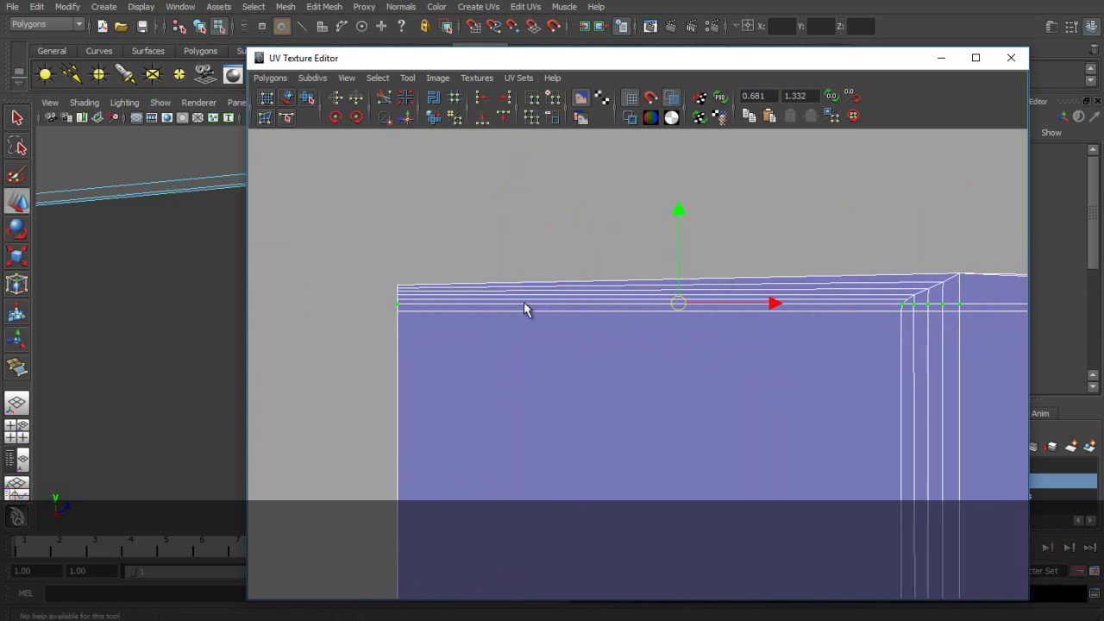
# Raise the first panel's two uppermost outer-edge UVs in V to meet the heights of the bevel corner UVs.
pyautogui.click(398, 285)
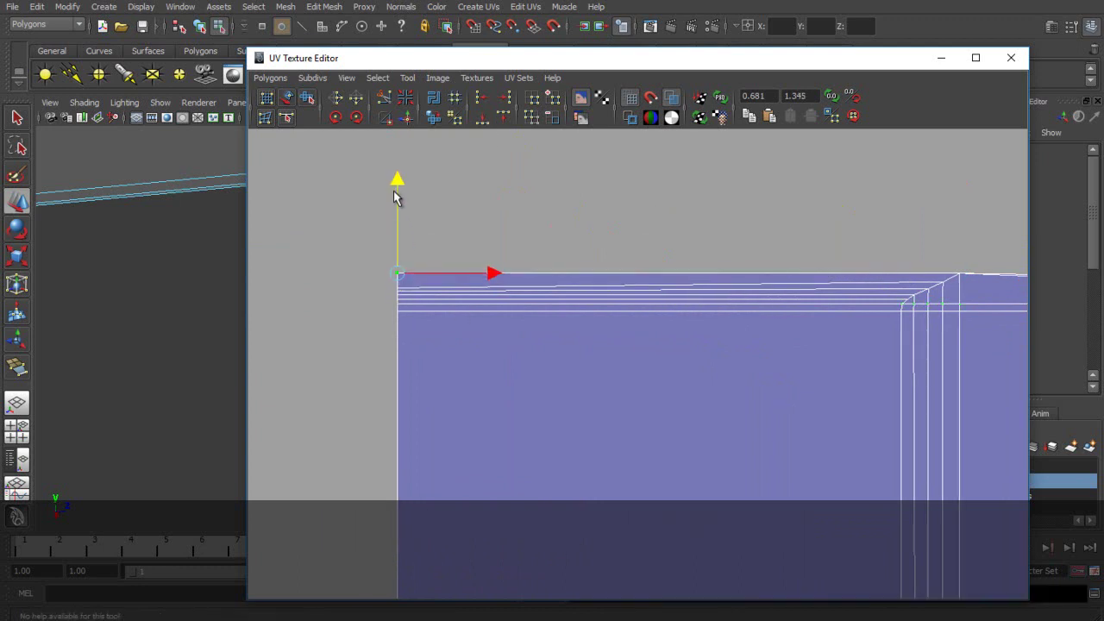
pyautogui.scroll(1, 477, 262)
pyautogui.click(369, 275)
pyautogui.moveTo(369, 192); pyautogui.dragTo(365, 183)
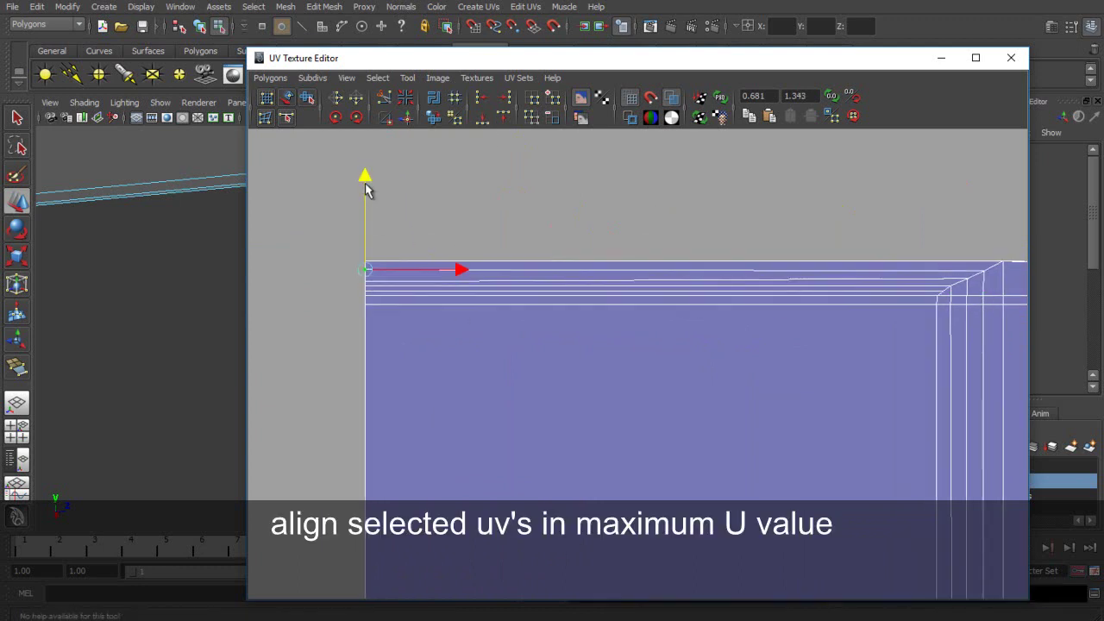
# Align the end UVs of the next two rows across the first panel to maximum V.
pyautogui.click(368, 292)
pyautogui.click(366, 280)
pyautogui.keyDown('shift'); pyautogui.click(968, 280); pyautogui.keyUp('shift')
pyautogui.click(506, 114)
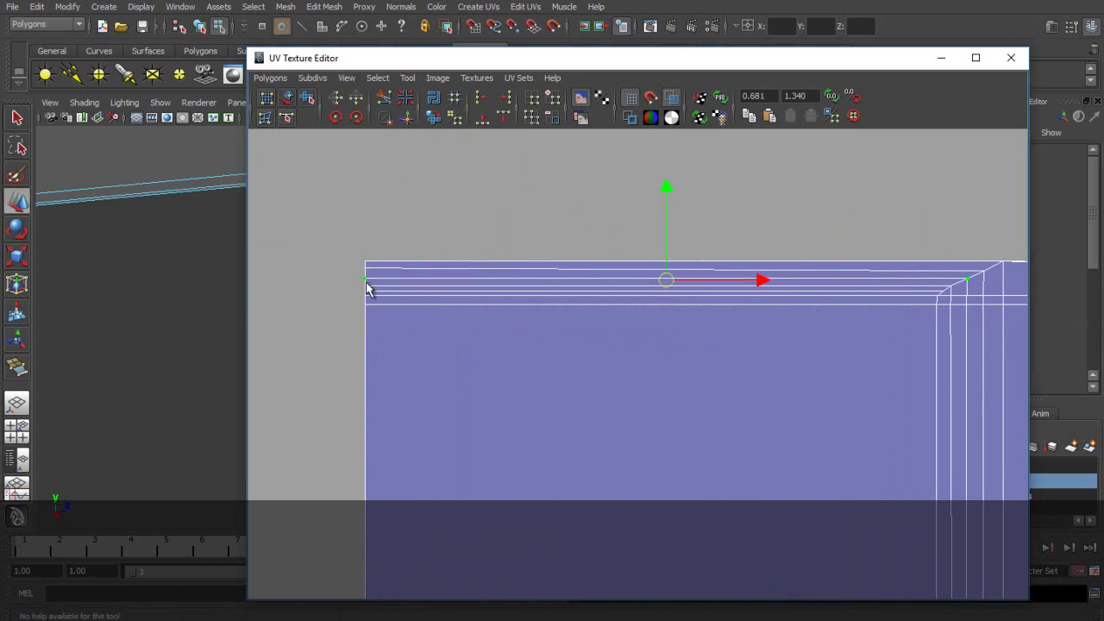
pyautogui.click(366, 286)
pyautogui.keyDown('shift'); pyautogui.click(953, 288); pyautogui.keyUp('shift')
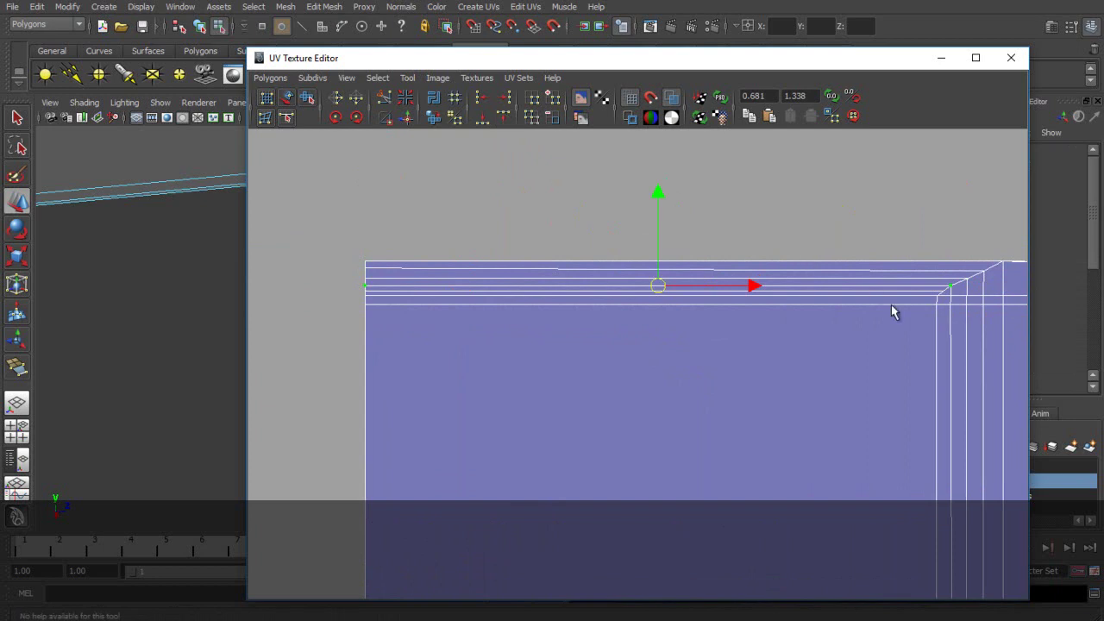
# Select both end UVs of the innermost bevel row across the first panel and adjust them slightly in V.
pyautogui.keyDown('alt'); pyautogui.moveTo(948, 318); pyautogui.dragTo(757, 320, button='middle'); pyautogui.keyUp('alt')
pyautogui.scroll(3, 757, 319)
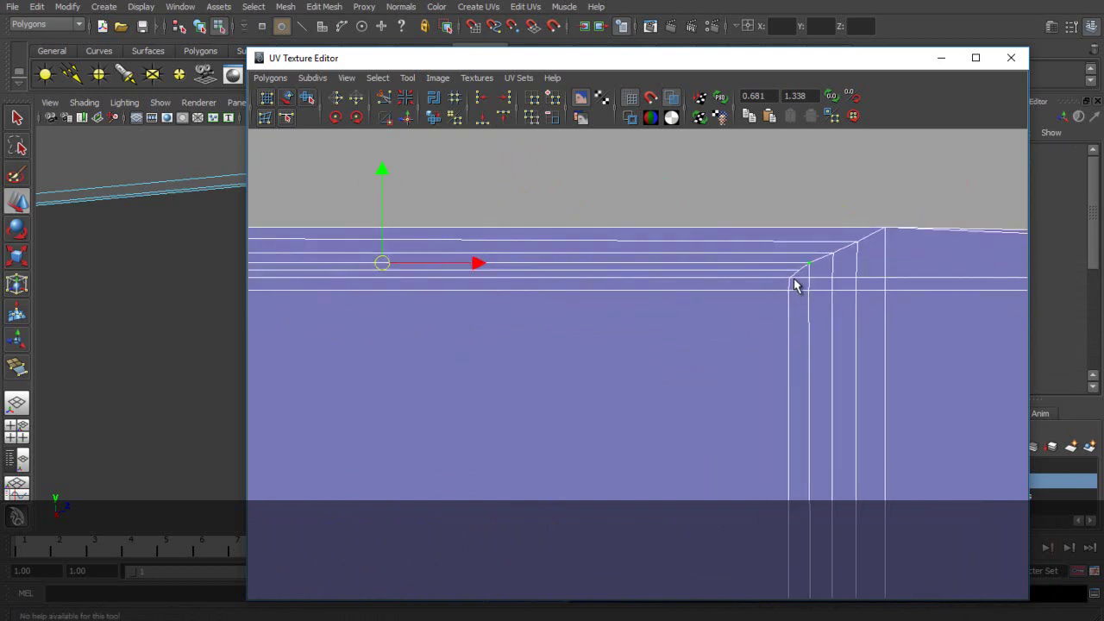
pyautogui.click(789, 278)
pyautogui.keyDown('alt'); pyautogui.moveTo(574, 333); pyautogui.dragTo(789, 361, button='middle'); pyautogui.keyUp('alt')
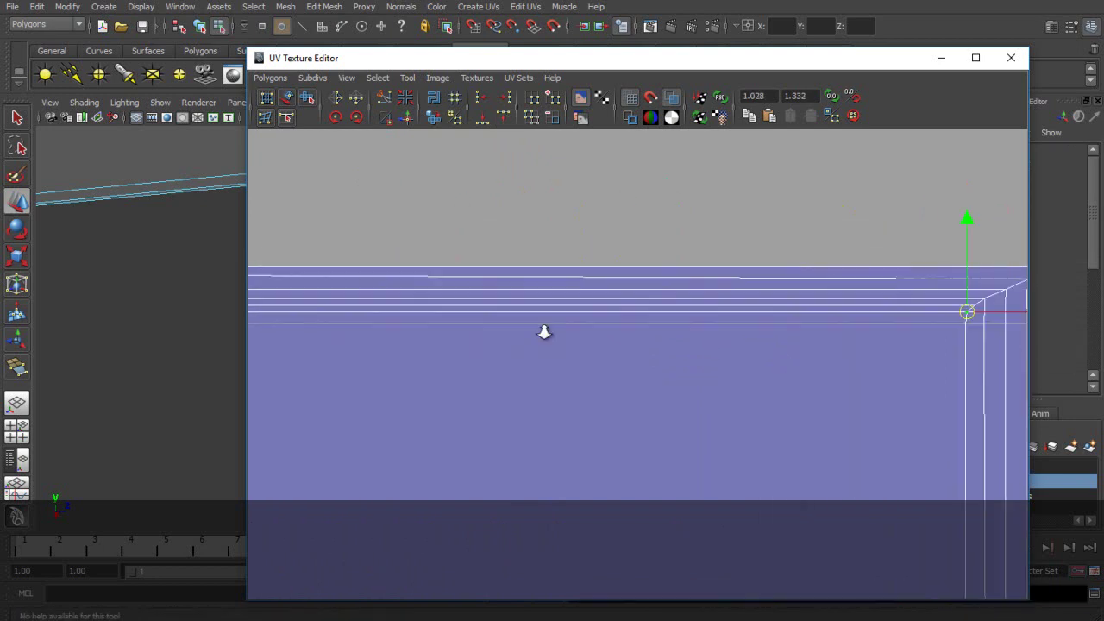
pyautogui.scroll(-4, 543, 331)
pyautogui.keyDown('shift'); pyautogui.click(362, 329); pyautogui.keyUp('shift')
pyautogui.moveTo(609, 237); pyautogui.dragTo(611, 236)
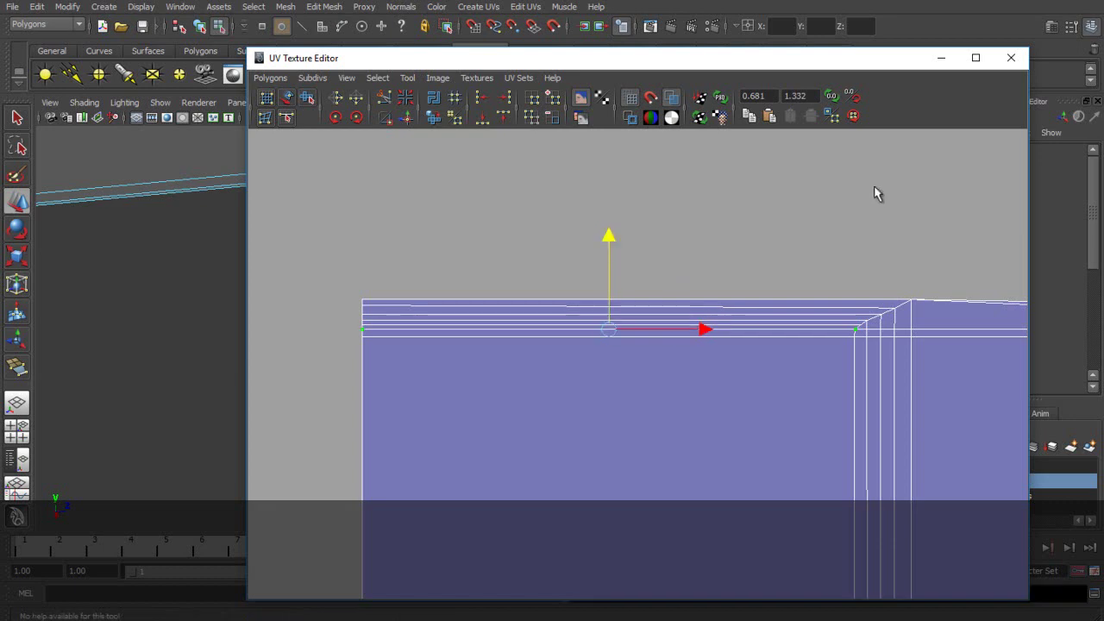
pyautogui.click(878, 189)
# Shift the innermost UV of the upper bevel corner slightly in U to line it up with its column.
pyautogui.keyDown('alt'); pyautogui.moveTo(930, 343); pyautogui.dragTo(692, 321, button='middle'); pyautogui.keyUp('alt')
pyautogui.scroll(5, 605, 278)
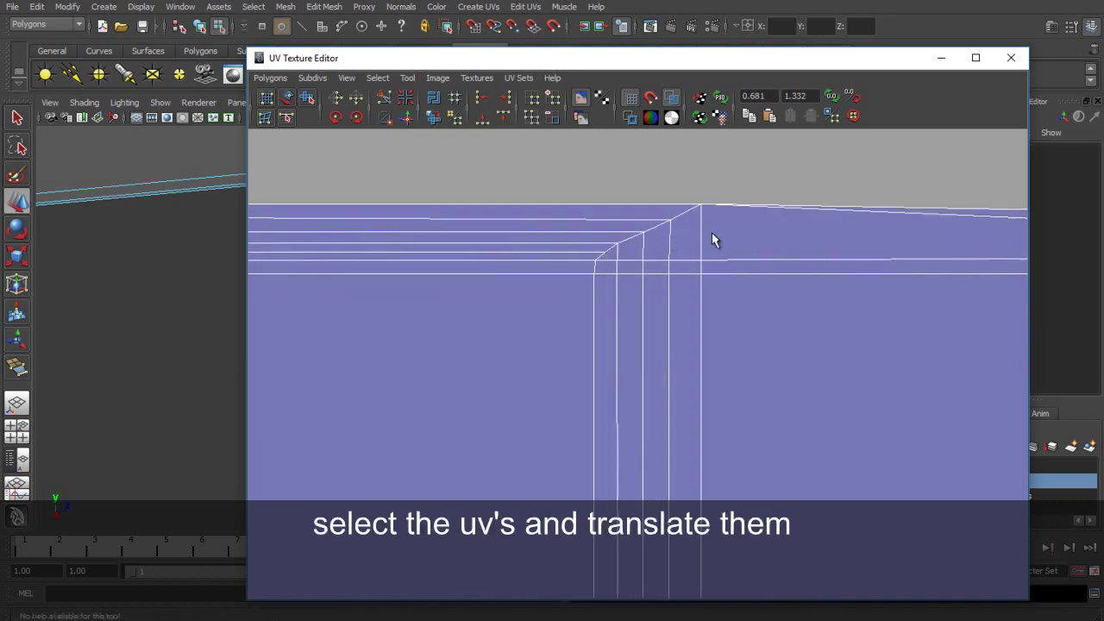
pyautogui.click(600, 257)
pyautogui.moveTo(688, 257); pyautogui.dragTo(679, 256)
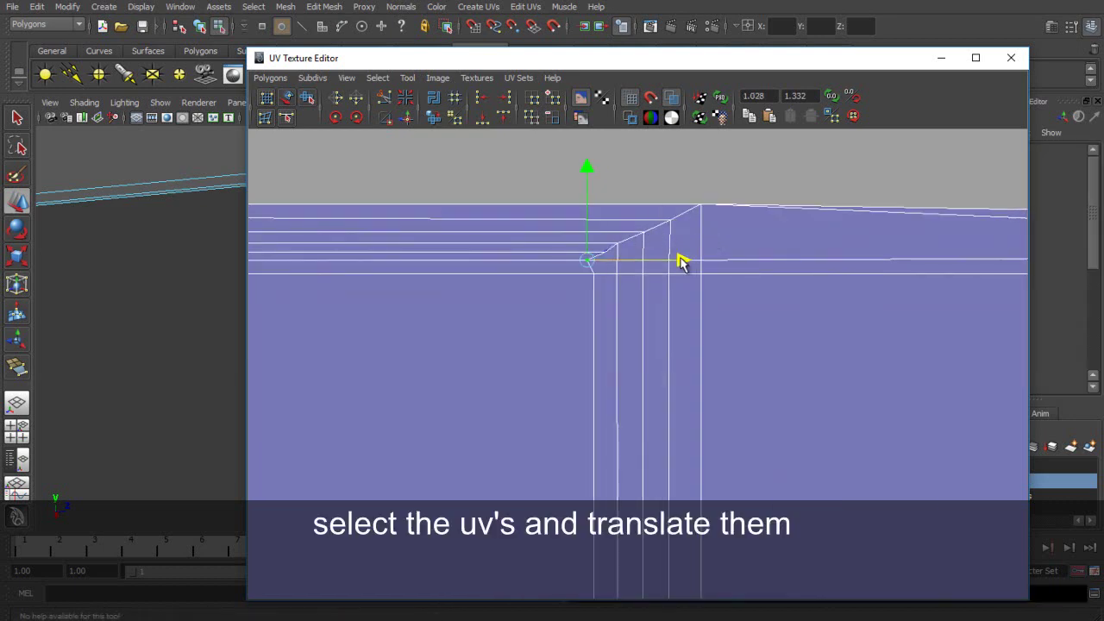
pyautogui.scroll(-10, 610, 360)
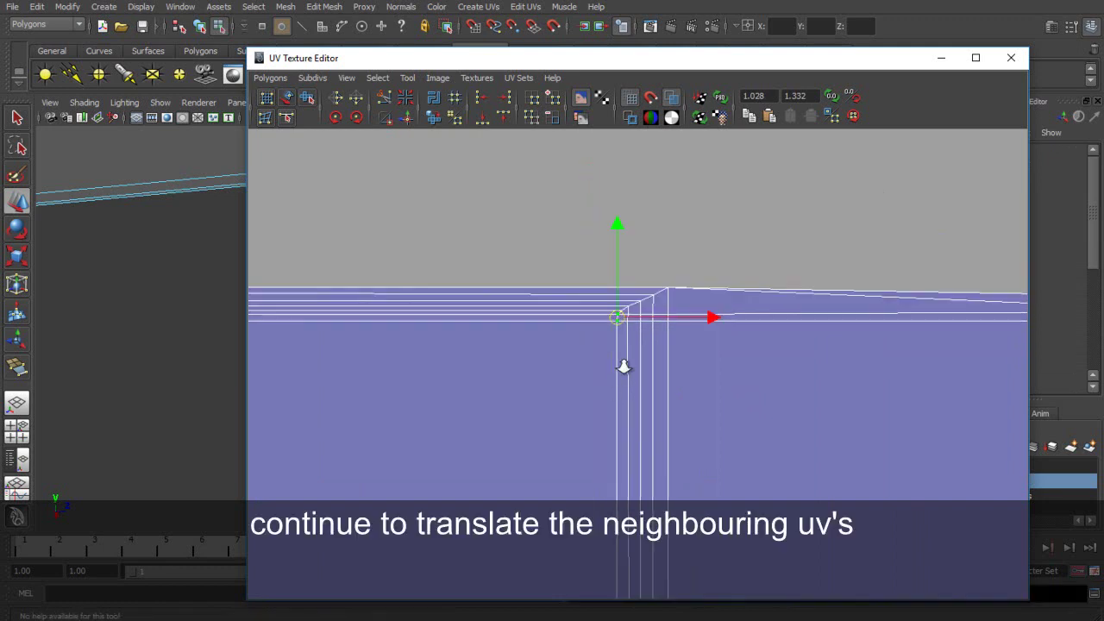
# Add the lower end UV of the first bevel's innermost column to the selection and shift both ends slightly in U.
pyautogui.keyDown('alt'); pyautogui.moveTo(682, 388); pyautogui.dragTo(642, 147, button='middle'); pyautogui.keyUp('alt')
pyautogui.keyDown('alt'); pyautogui.moveTo(625, 593); pyautogui.dragTo(623, 302, button='middle'); pyautogui.keyUp('alt')
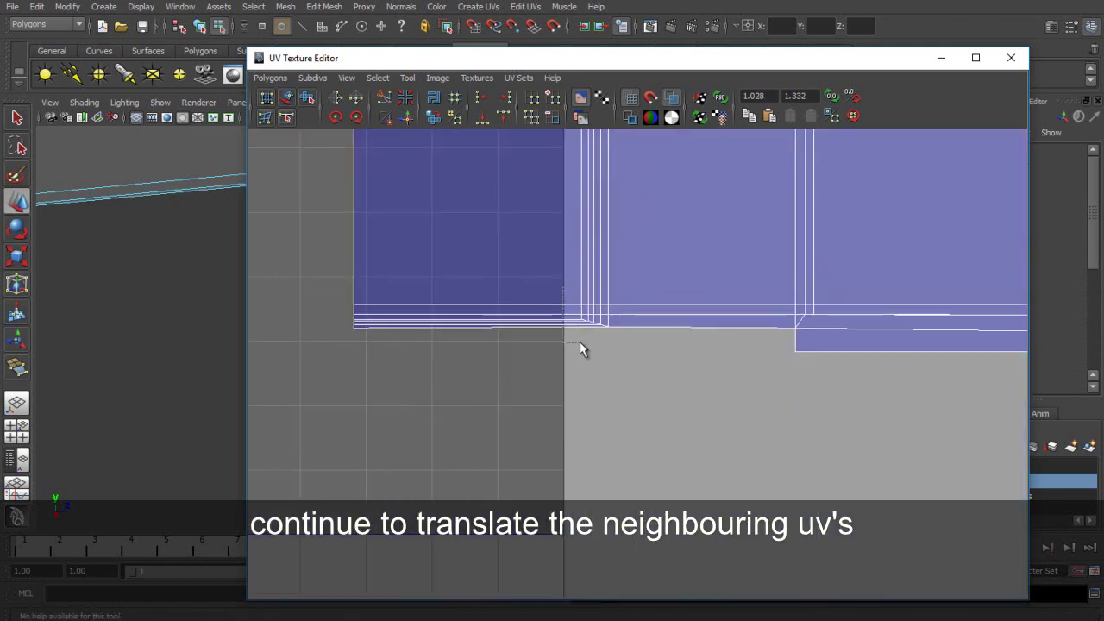
pyautogui.keyDown('shift'); pyautogui.moveTo(579, 341); pyautogui.dragTo(585, 343); pyautogui.keyUp('shift')
pyautogui.scroll(3, 703, 291)
pyautogui.scroll(-4, 676, 221)
pyautogui.scroll(1, 678, 219)
pyautogui.keyDown('alt'); pyautogui.moveTo(692, 143); pyautogui.dragTo(681, 440, button='middle'); pyautogui.keyUp('alt')
pyautogui.keyDown('alt'); pyautogui.moveTo(701, 318); pyautogui.dragTo(700, 439, button='middle'); pyautogui.keyUp('alt')
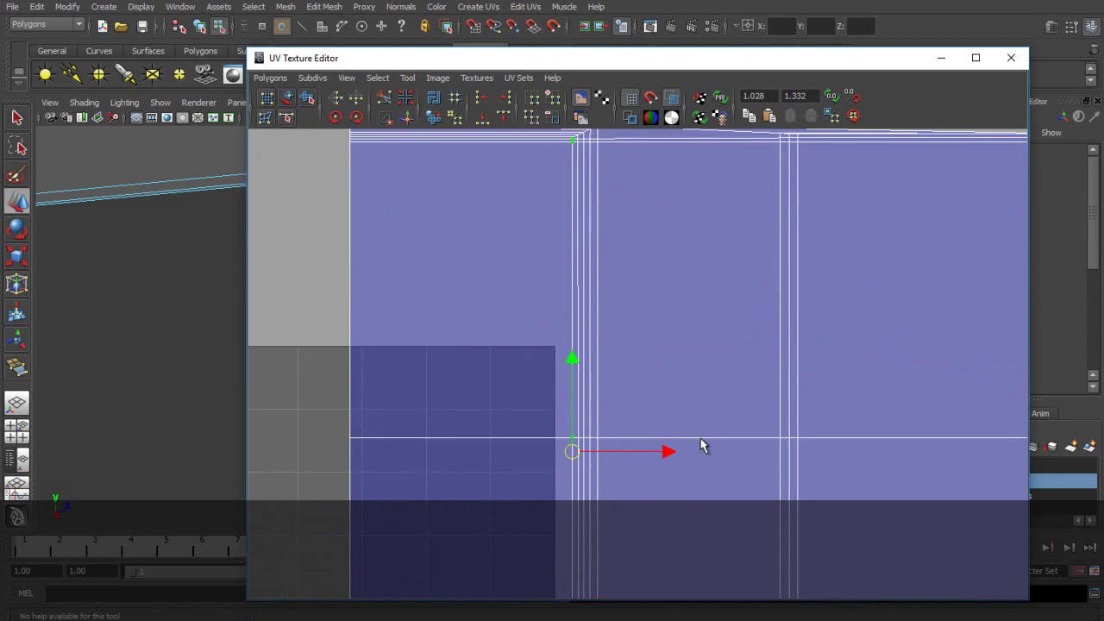
pyautogui.moveTo(668, 452); pyautogui.dragTo(665, 452)
# Shift the second innermost UV of the first upper bevel corner in U toward the first panel.
pyautogui.keyDown('alt'); pyautogui.moveTo(666, 263); pyautogui.dragTo(675, 413, button='middle'); pyautogui.keyUp('alt')
pyautogui.scroll(5, 676, 413)
pyautogui.keyDown('alt'); pyautogui.moveTo(574, 256); pyautogui.dragTo(665, 345, button='middle'); pyautogui.keyUp('alt')
pyautogui.scroll(3, 665, 345)
pyautogui.moveTo(596, 263); pyautogui.dragTo(598, 265)
pyautogui.moveTo(686, 262); pyautogui.dragTo(678, 262)
# Select the lower, middle and upper UVs of the first bevel's next column and shift them slightly in U.
pyautogui.scroll(-4, 690, 278)
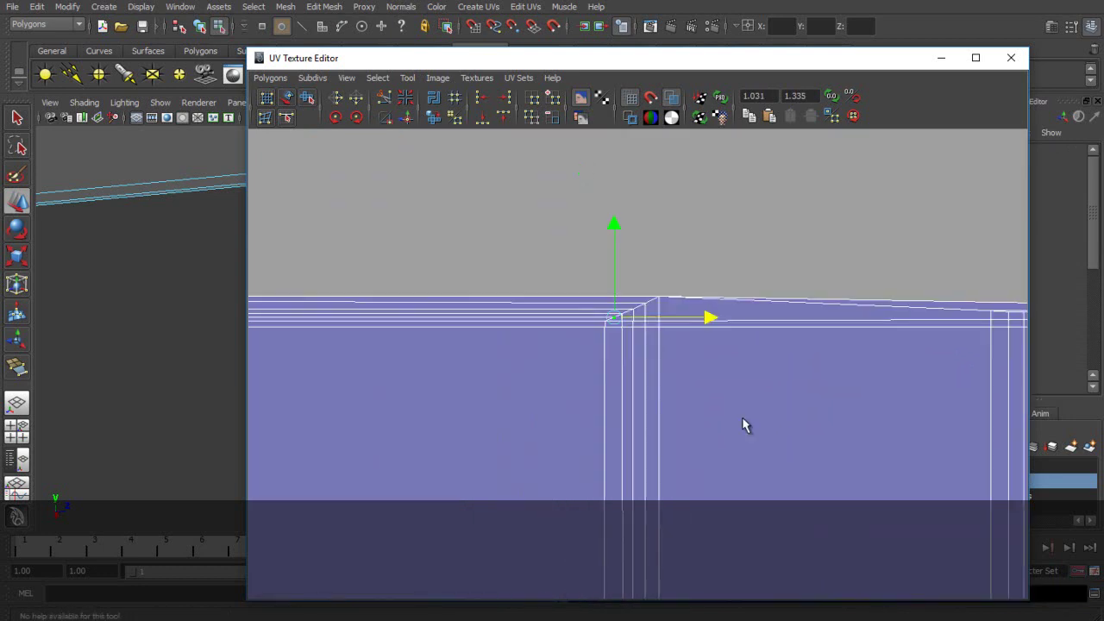
pyautogui.keyDown('alt'); pyautogui.moveTo(703, 561); pyautogui.dragTo(663, 241, button='middle'); pyautogui.keyUp('alt')
pyautogui.scroll(-4, 663, 240)
pyautogui.keyDown('alt'); pyautogui.moveTo(670, 465); pyautogui.dragTo(648, 187, button='middle'); pyautogui.keyUp('alt')
pyautogui.scroll(4, 643, 285)
pyautogui.keyDown('alt'); pyautogui.moveTo(636, 387); pyautogui.dragTo(639, 431, button='middle'); pyautogui.keyUp('alt')
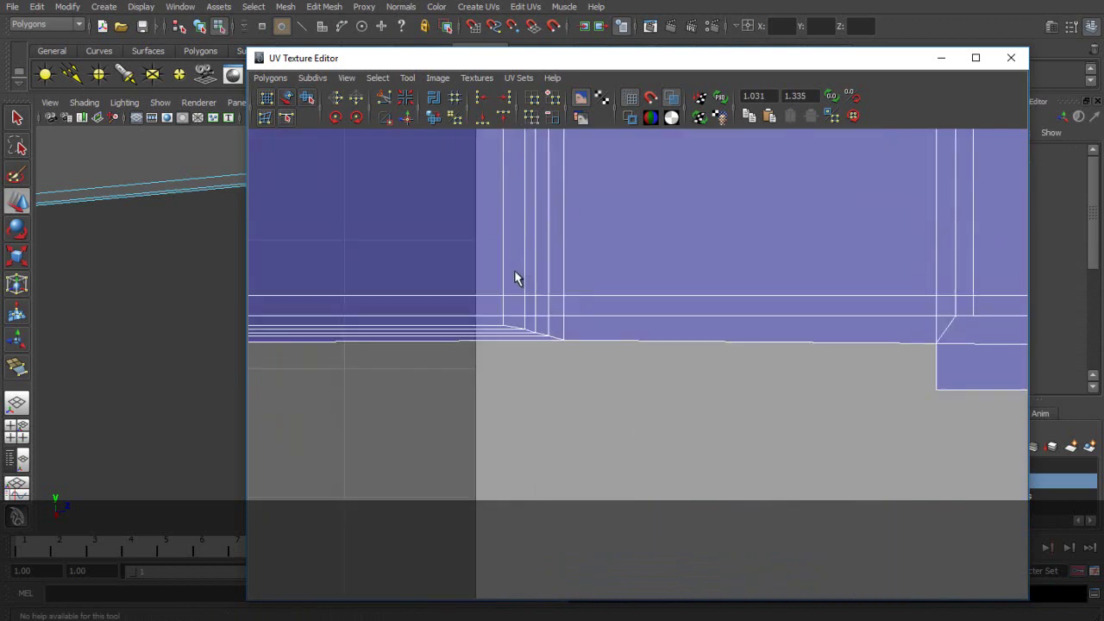
pyautogui.moveTo(512, 309); pyautogui.dragTo(523, 323)
pyautogui.scroll(-4, 628, 219)
pyautogui.keyDown('alt'); pyautogui.moveTo(655, 170); pyautogui.dragTo(681, 506, button='middle'); pyautogui.keyUp('alt')
pyautogui.keyDown('shift'); pyautogui.click(601, 315); pyautogui.keyUp('shift')
pyautogui.keyDown('alt'); pyautogui.moveTo(702, 291); pyautogui.dragTo(687, 570, button='middle'); pyautogui.keyUp('alt')
pyautogui.scroll(4, 556, 282)
pyautogui.keyDown('shift'); pyautogui.moveTo(547, 247); pyautogui.dragTo(557, 263); pyautogui.keyUp('shift')
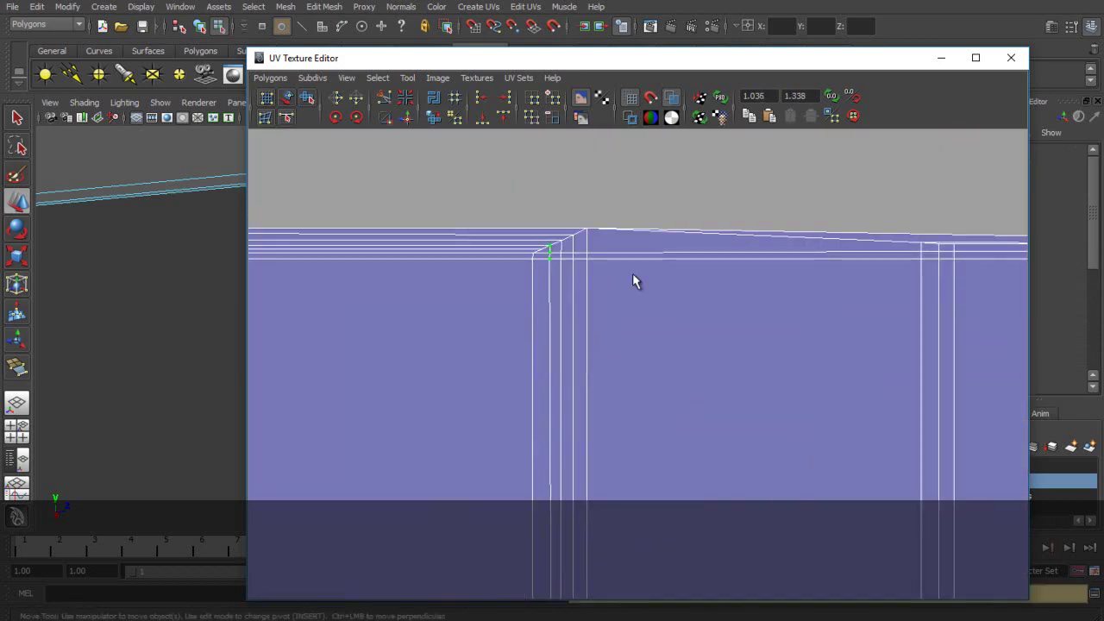
pyautogui.scroll(-6, 658, 403)
pyautogui.keyDown('alt'); pyautogui.moveTo(638, 550); pyautogui.dragTo(625, 488, button='middle'); pyautogui.keyUp('alt')
pyautogui.scroll(3, 657, 479)
pyautogui.moveTo(657, 559); pyautogui.dragTo(656, 559)
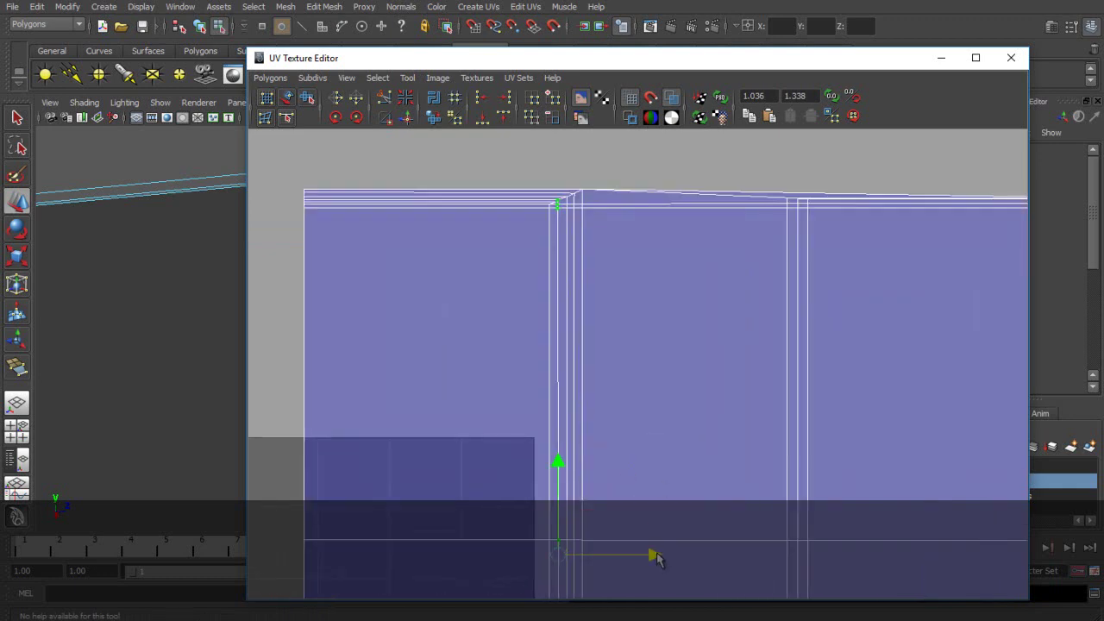
# Readjust the second innermost UV of the first upper bevel corner in U to line it up along the diagonal.
pyautogui.click(637, 166)
pyautogui.scroll(2, 666, 213)
pyautogui.press('q')
pyautogui.keyDown('alt'); pyautogui.moveTo(550, 209); pyautogui.dragTo(603, 365, button='middle'); pyautogui.keyUp('alt')
pyautogui.scroll(5, 570, 297)
pyautogui.click(515, 234)
pyautogui.click(606, 234)
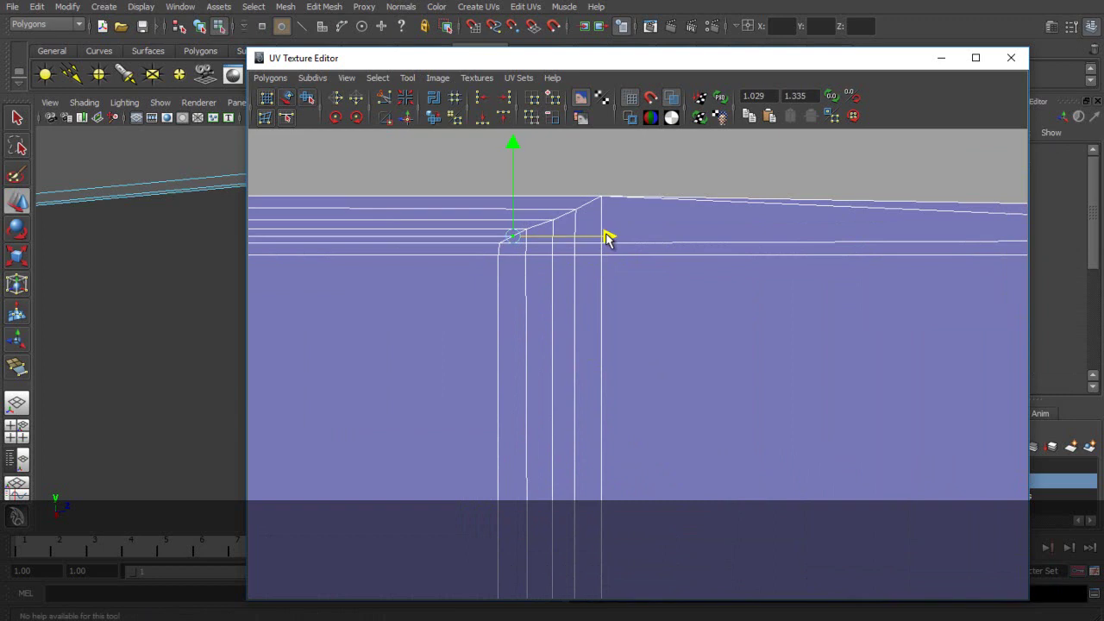
pyautogui.click(703, 191)
# Raise the innermost UV at the wide middle panel's first lower corner slightly in V.
pyautogui.scroll(-3, 707, 198)
pyautogui.press('q')
pyautogui.scroll(-4, 730, 241)
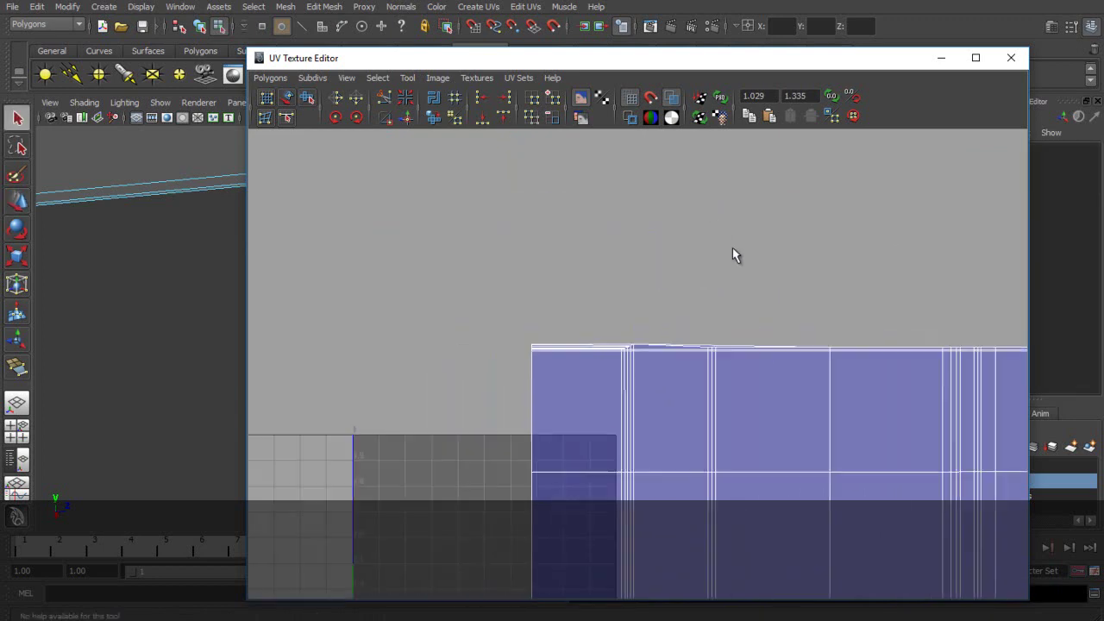
pyautogui.keyDown('alt'); pyautogui.moveTo(794, 393); pyautogui.dragTo(669, 121, button='middle'); pyautogui.keyUp('alt')
pyautogui.scroll(4, 638, 250)
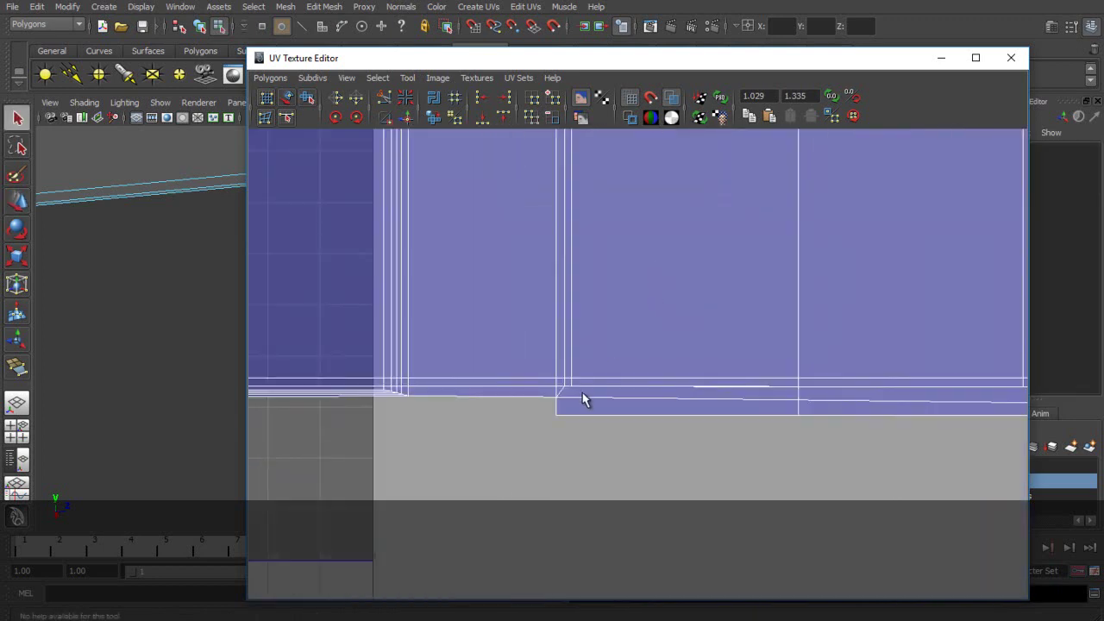
pyautogui.keyDown('alt'); pyautogui.moveTo(586, 391); pyautogui.dragTo(641, 365, button='middle'); pyautogui.keyUp('alt')
pyautogui.scroll(4, 638, 364)
pyautogui.press('w')
pyautogui.click(607, 352)
pyautogui.moveTo(611, 351)
pyautogui.mouseDown()
pyautogui.moveTo(625, 340)
pyautogui.moveTo(616, 343)
pyautogui.mouseUp()
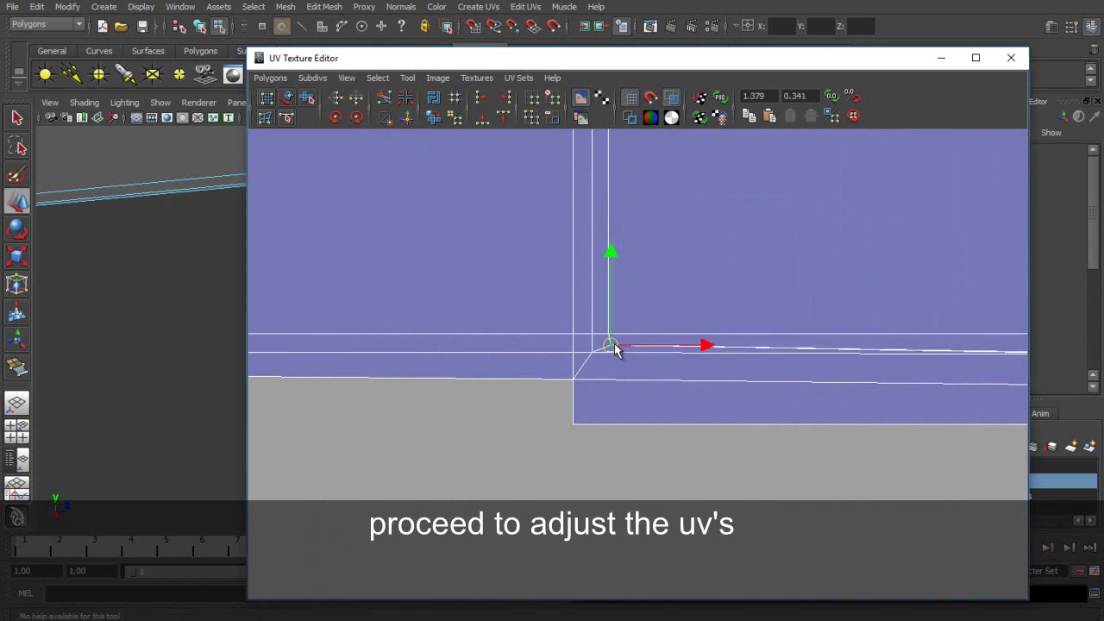
# Examine the lower edge rows and corner UVs along the wide middle panel.
pyautogui.keyDown('alt'); pyautogui.moveTo(627, 317); pyautogui.dragTo(439, 296, button='middle'); pyautogui.keyUp('alt')
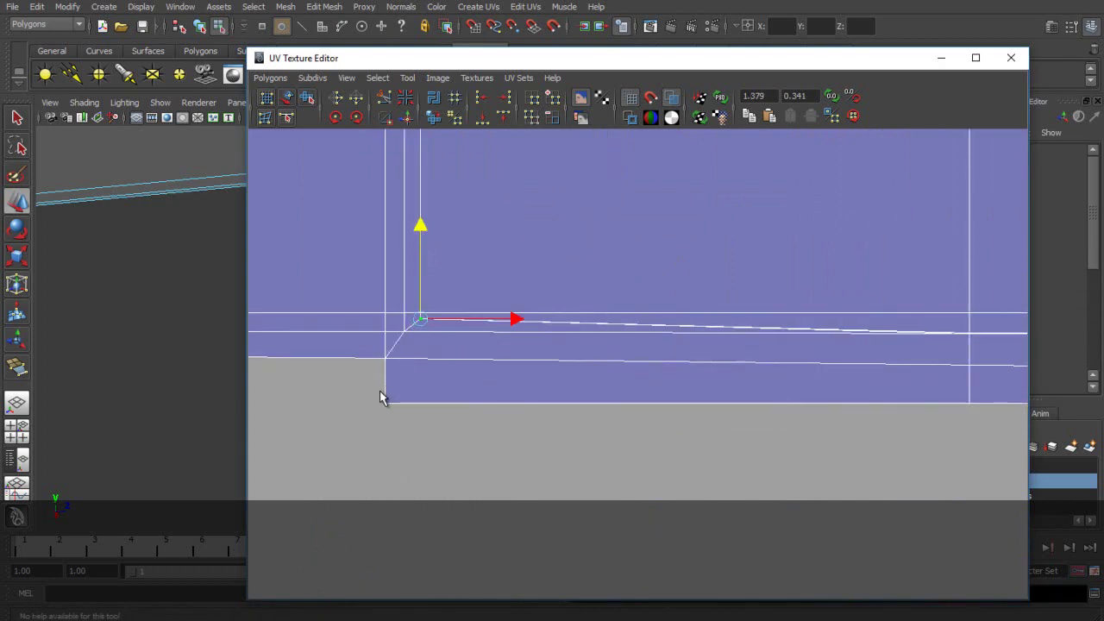
pyautogui.click(386, 399)
pyautogui.click(970, 333)
pyautogui.keyDown('alt'); pyautogui.moveTo(909, 283); pyautogui.dragTo(738, 296, button='middle'); pyautogui.keyUp('alt')
pyautogui.scroll(-6, 777, 293)
pyautogui.keyDown('alt'); pyautogui.moveTo(815, 297); pyautogui.dragTo(804, 298); pyautogui.keyUp('alt')
pyautogui.scroll(7, 801, 297)
pyautogui.keyDown('alt'); pyautogui.moveTo(801, 292); pyautogui.dragTo(749, 290, button='middle'); pyautogui.keyUp('alt')
pyautogui.scroll(5, 742, 293)
pyautogui.scroll(-1, 452, 328)
pyautogui.keyDown('alt'); pyautogui.moveTo(323, 347); pyautogui.dragTo(590, 361, button='middle'); pyautogui.keyUp('alt')
# Lower the overlapping bevel UVs at the wide panel's first lower corner to space them apart in V.
pyautogui.click(437, 313)
pyautogui.scroll(4, 590, 363)
pyautogui.click(393, 463)
pyautogui.click(463, 362)
pyautogui.moveTo(464, 362)
pyautogui.mouseDown()
pyautogui.moveTo(467, 379)
pyautogui.moveTo(443, 400)
pyautogui.moveTo(436, 387)
pyautogui.moveTo(469, 382)
pyautogui.mouseUp()
pyautogui.click(463, 364)
pyautogui.click(432, 381)
pyautogui.moveTo(433, 393); pyautogui.dragTo(434, 424)
pyautogui.click(466, 380)
pyautogui.moveTo(466, 380); pyautogui.dragTo(466, 403)
# Lower the middle column's overlapping UVs along the wide panel's lower edge to separate the bevel rows.
pyautogui.keyDown('alt'); pyautogui.moveTo(837, 434); pyautogui.dragTo(285, 370, button='middle'); pyautogui.keyUp('alt')
pyautogui.click(949, 328)
pyautogui.moveTo(950, 330); pyautogui.dragTo(951, 360)
pyautogui.click(942, 318)
pyautogui.moveTo(948, 317); pyautogui.dragTo(947, 328)
# Move the crowded inner UVs at the wide panel's far lower corner downward to space them along the bevel.
pyautogui.scroll(-4, 944, 332)
pyautogui.keyDown('alt'); pyautogui.moveTo(930, 375); pyautogui.dragTo(568, 379, button='middle'); pyautogui.keyUp('alt')
pyautogui.scroll(2, 795, 369)
pyautogui.click(769, 355)
pyautogui.moveTo(769, 357); pyautogui.dragTo(736, 373)
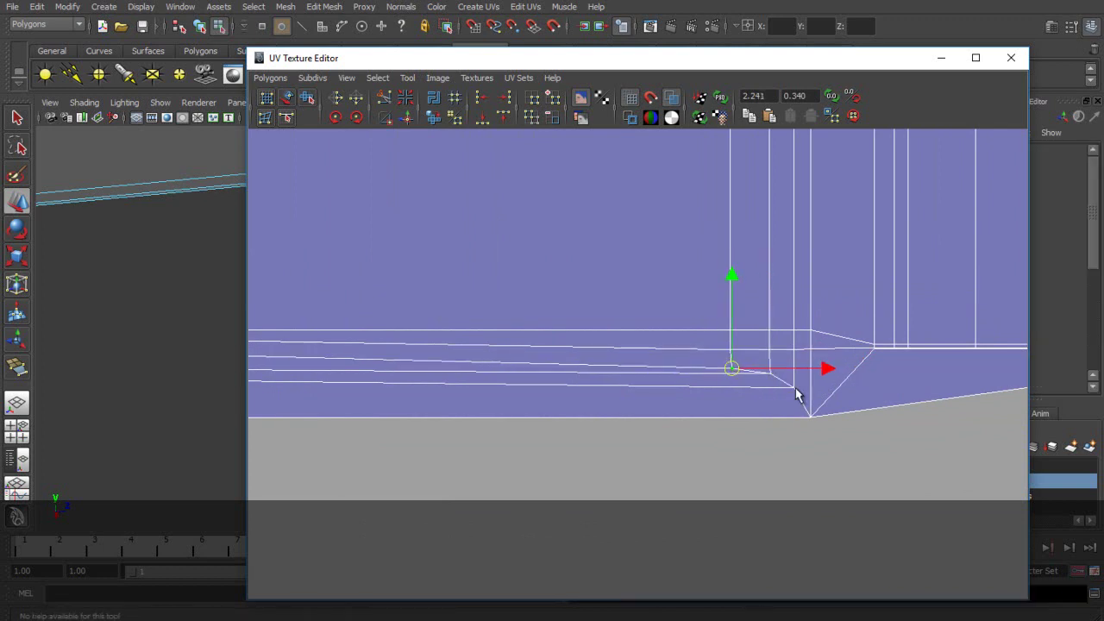
# Align the UVs of the bevel row just above the wide panel's lower boundary to minimum V.
pyautogui.click(793, 388)
pyautogui.scroll(-4, 792, 389)
pyautogui.keyDown('alt'); pyautogui.moveTo(616, 402); pyautogui.dragTo(699, 392, button='middle'); pyautogui.keyUp('alt')
pyautogui.click(319, 352)
pyautogui.keyDown('shift'); pyautogui.click(680, 357); pyautogui.keyUp('shift')
pyautogui.keyDown('shift'); pyautogui.click(811, 362); pyautogui.keyUp('shift')
# Select the next bevel row's far-corner, middle and first-corner UVs on the wide panel and align them to minimum V.
pyautogui.click(795, 355)
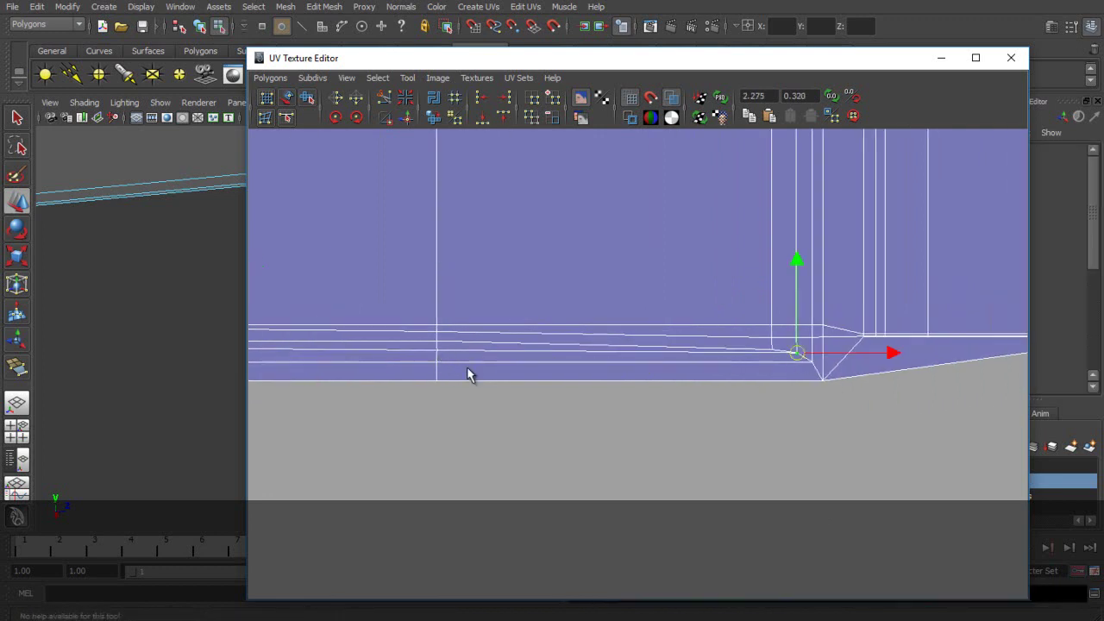
pyautogui.keyDown('alt'); pyautogui.moveTo(446, 354); pyautogui.dragTo(593, 388, button='middle'); pyautogui.keyUp('alt')
pyautogui.keyDown('shift'); pyautogui.moveTo(555, 396); pyautogui.dragTo(557, 398); pyautogui.keyUp('shift')
pyautogui.keyDown('shift'); pyautogui.moveTo(535, 386); pyautogui.dragTo(574, 408); pyautogui.keyUp('shift')
pyautogui.keyDown('alt'); pyautogui.moveTo(473, 414); pyautogui.dragTo(775, 435, button='middle'); pyautogui.keyUp('alt')
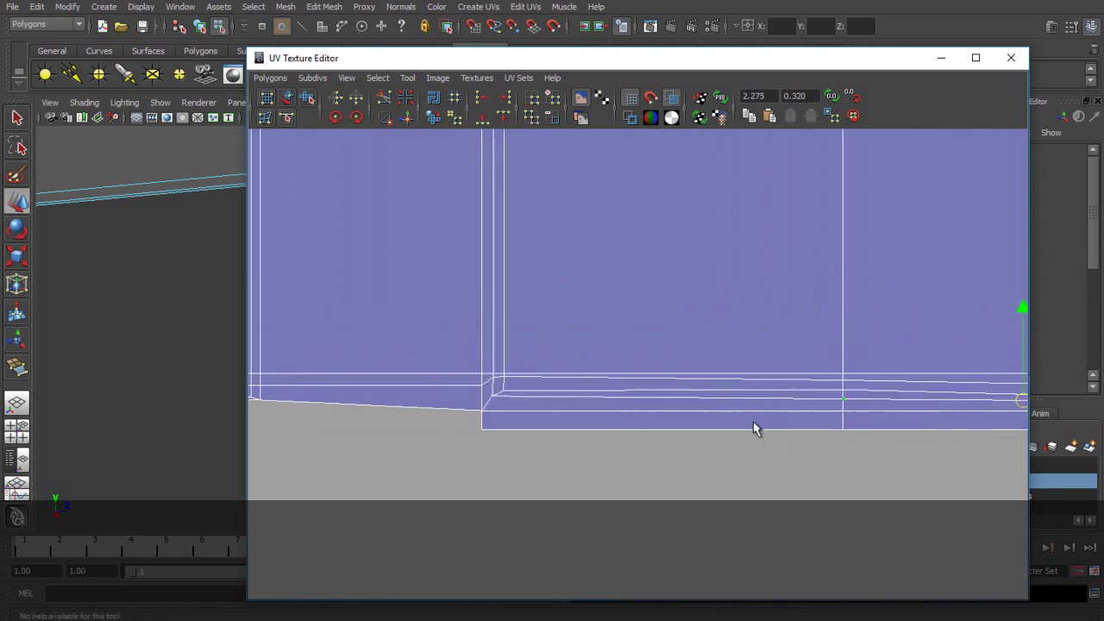
pyautogui.keyDown('shift'); pyautogui.click(497, 396); pyautogui.keyUp('shift')
pyautogui.click(482, 119)
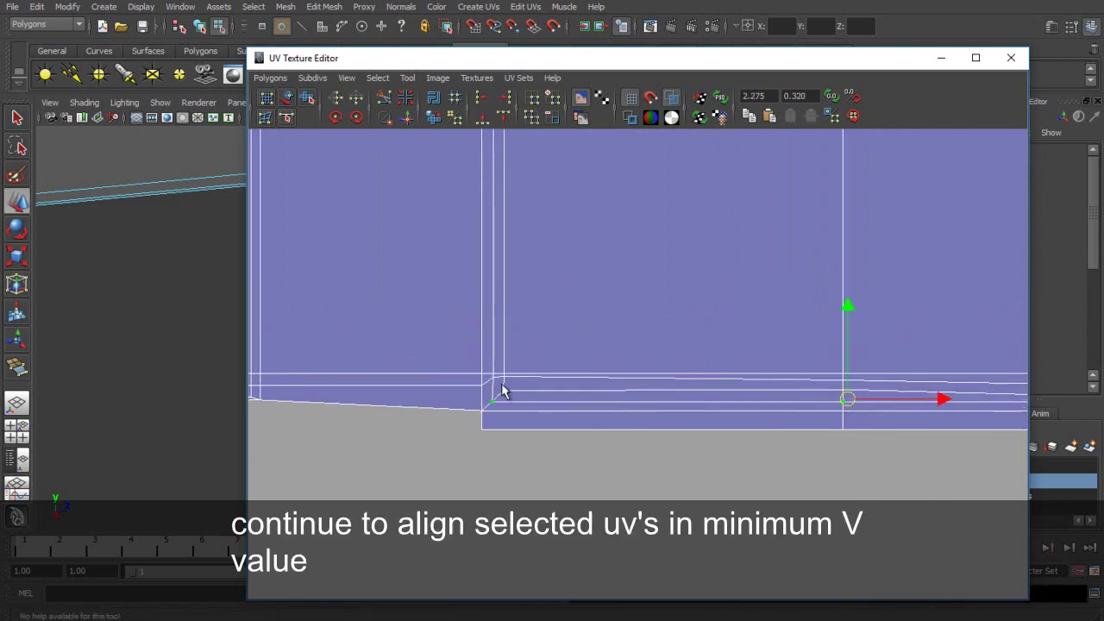
# Select the uppermost of the wide panel's lower bevel rows, including its corner UVs, and align it to minimum V.
pyautogui.scroll(-2, 478, 390)
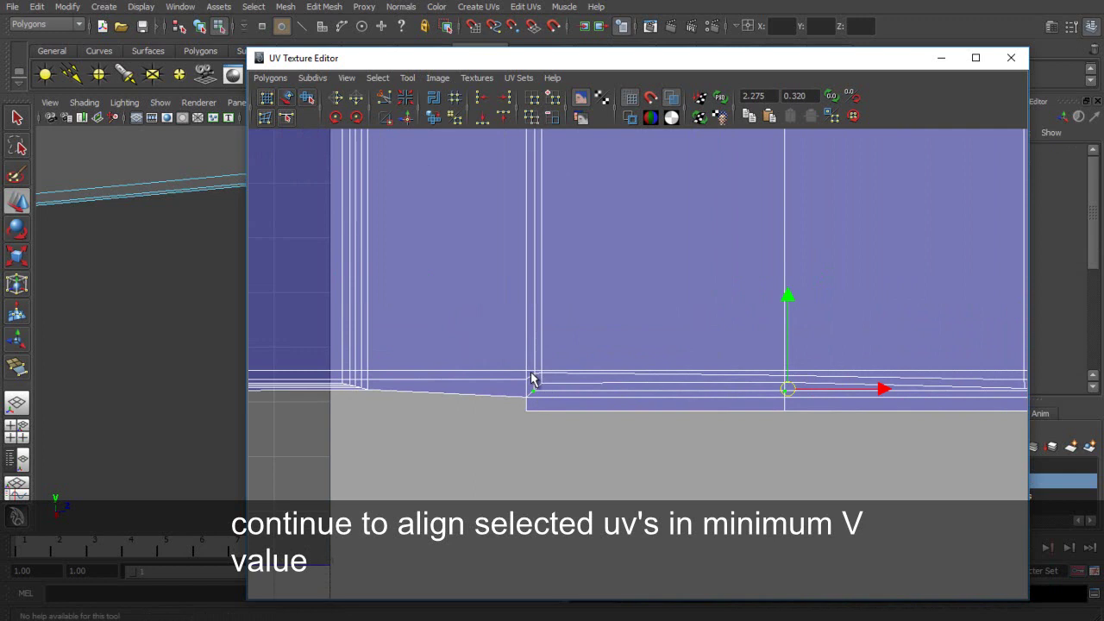
pyautogui.scroll(3, 532, 379)
pyautogui.press('q')
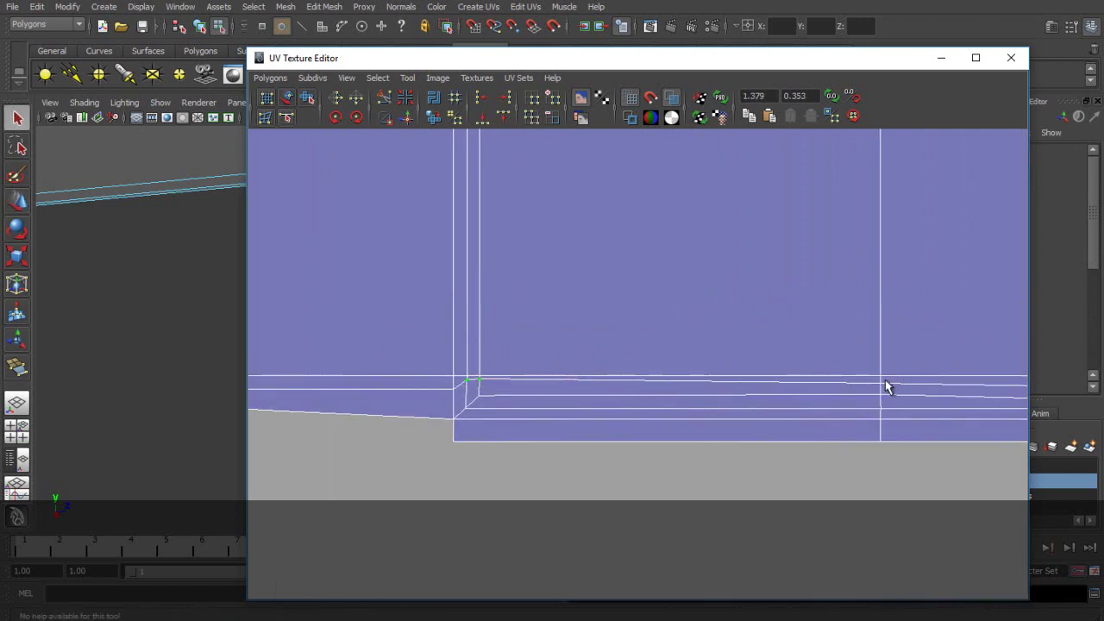
pyautogui.keyDown('alt'); pyautogui.moveTo(967, 416); pyautogui.dragTo(561, 399, button='middle'); pyautogui.keyUp('alt')
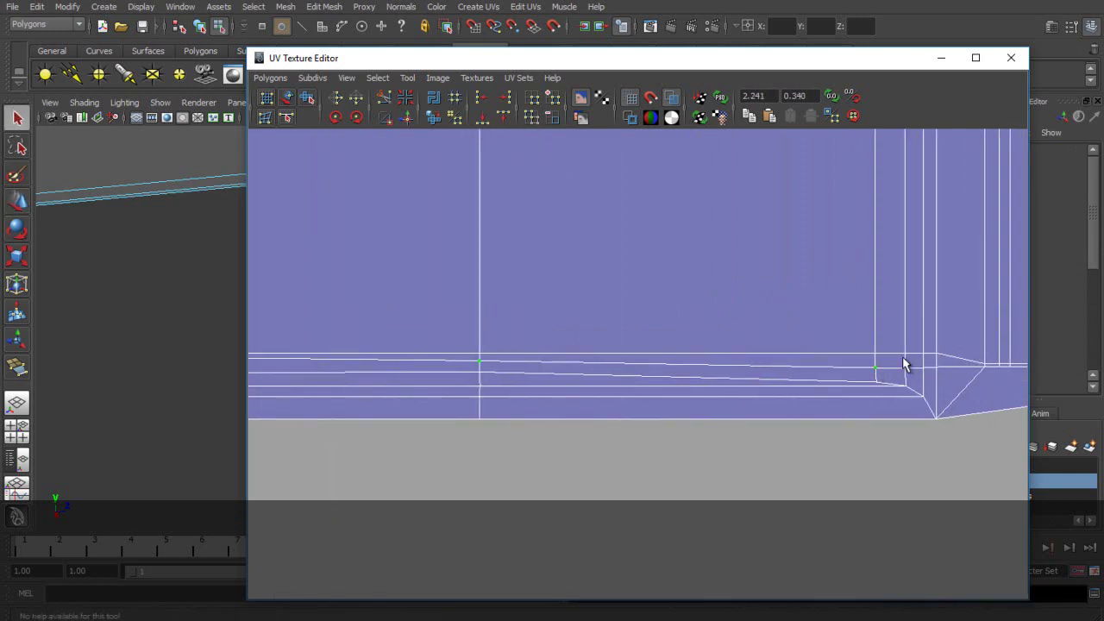
pyautogui.click(485, 121)
# Align the remaining lower bevel row of the wide panel to minimum V and nudge its far end UV in U.
pyautogui.scroll(-2, 701, 241)
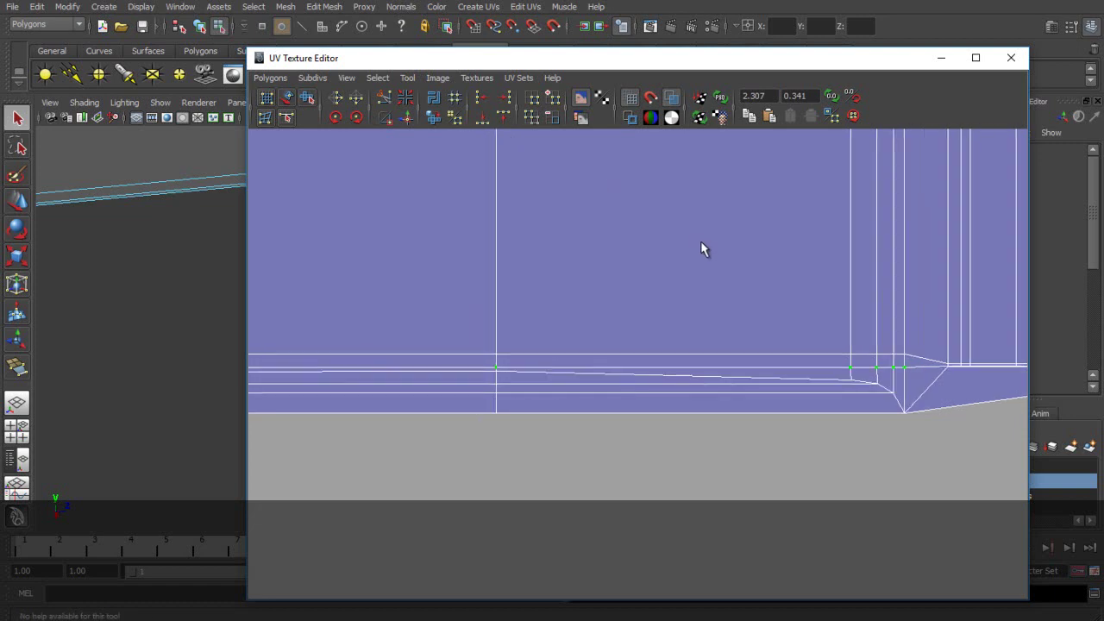
pyautogui.keyDown('alt'); pyautogui.moveTo(557, 340); pyautogui.dragTo(733, 334, button='middle'); pyautogui.keyUp('alt')
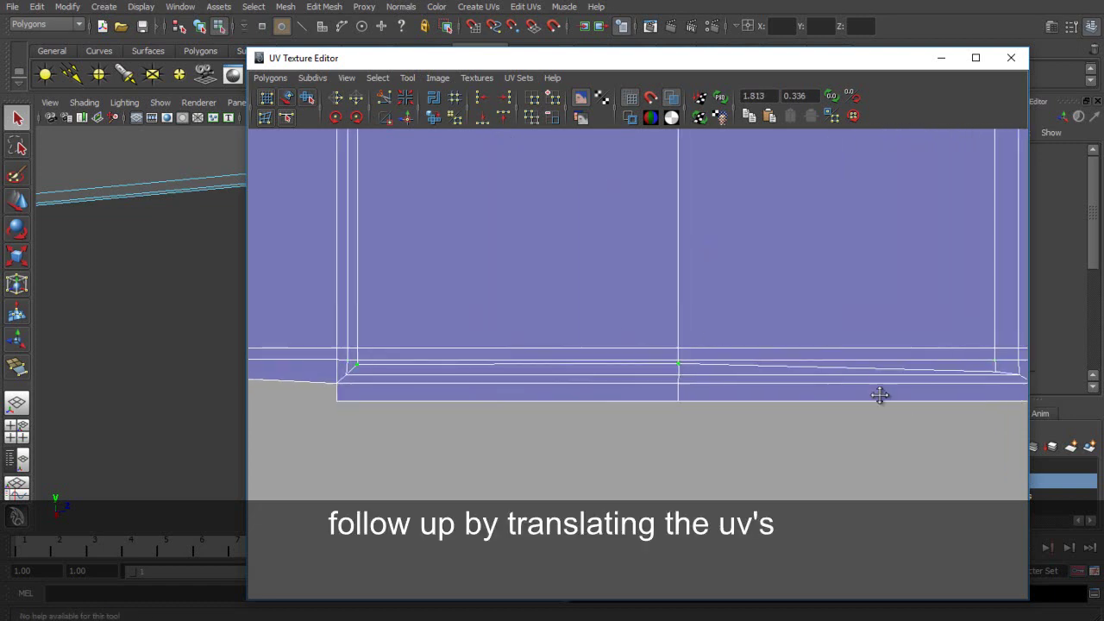
pyautogui.keyDown('alt'); pyautogui.moveTo(907, 401); pyautogui.dragTo(748, 353, button='middle'); pyautogui.keyUp('alt')
pyautogui.click(485, 121)
pyautogui.press('w')
pyautogui.click(787, 331)
# Raise the outermost tip of the first upper bevel corner and move its overlapping UVs apart.
pyautogui.keyDown('alt'); pyautogui.moveTo(862, 336); pyautogui.dragTo(729, 337, button='right'); pyautogui.keyUp('alt')
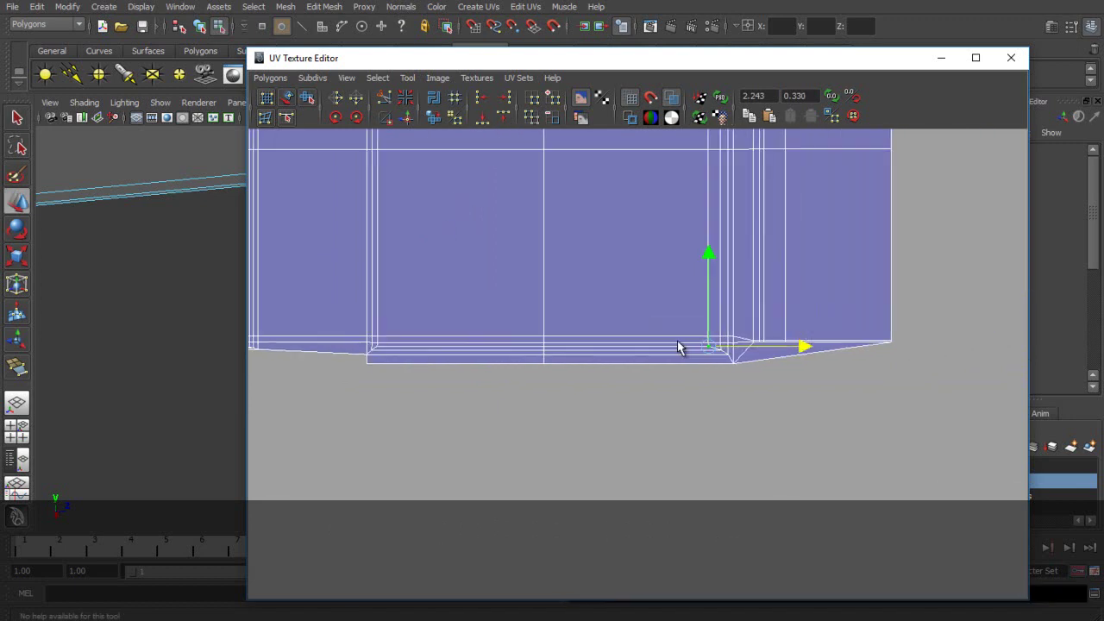
pyautogui.keyDown('alt'); pyautogui.moveTo(771, 326); pyautogui.dragTo(786, 360, button='middle'); pyautogui.keyUp('alt')
pyautogui.scroll(-3, 786, 359)
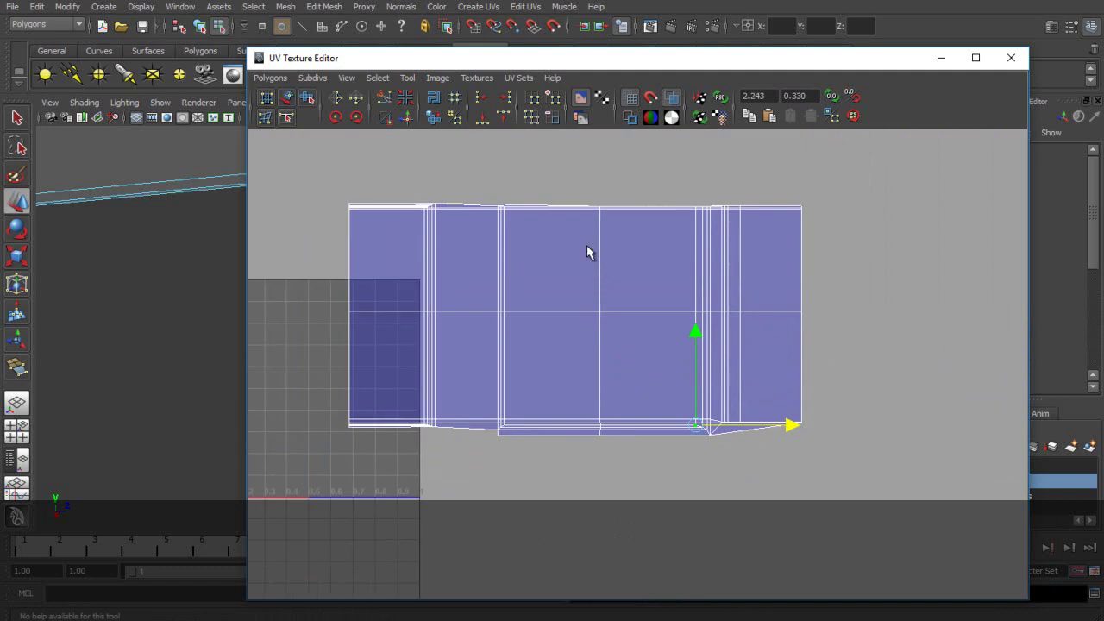
pyautogui.moveTo(587, 245); pyautogui.dragTo(590, 212, button='right')
pyautogui.moveTo(321, 179); pyautogui.dragTo(342, 192)
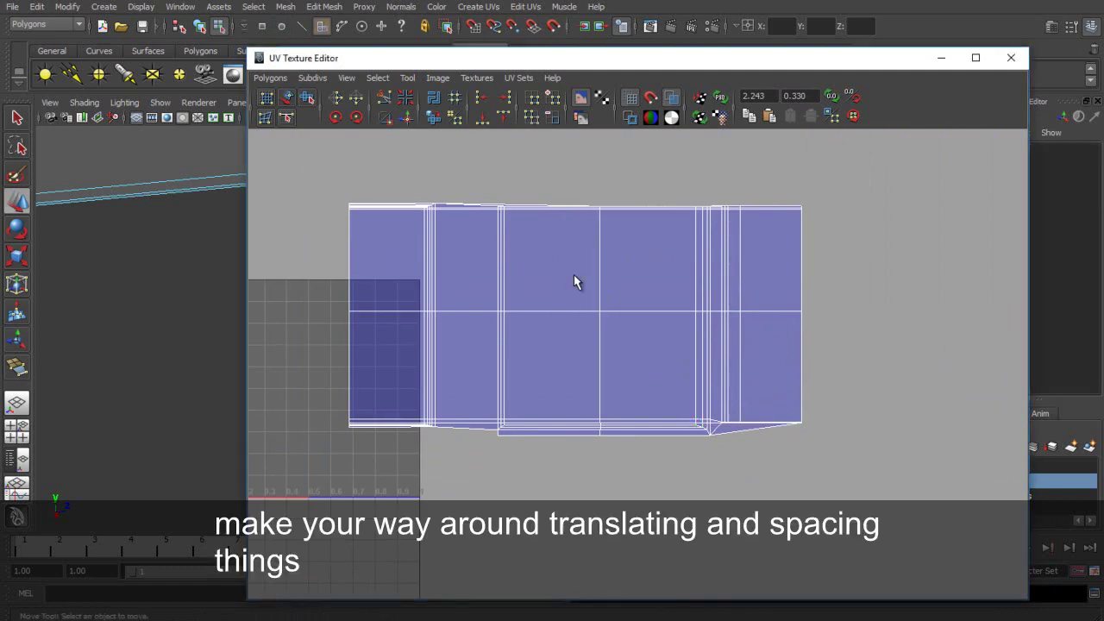
pyautogui.keyDown('alt'); pyautogui.moveTo(510, 201); pyautogui.dragTo(680, 345, button='middle'); pyautogui.keyUp('alt')
pyautogui.scroll(5, 685, 357)
pyautogui.scroll(3, 621, 313)
pyautogui.scroll(3, 476, 289)
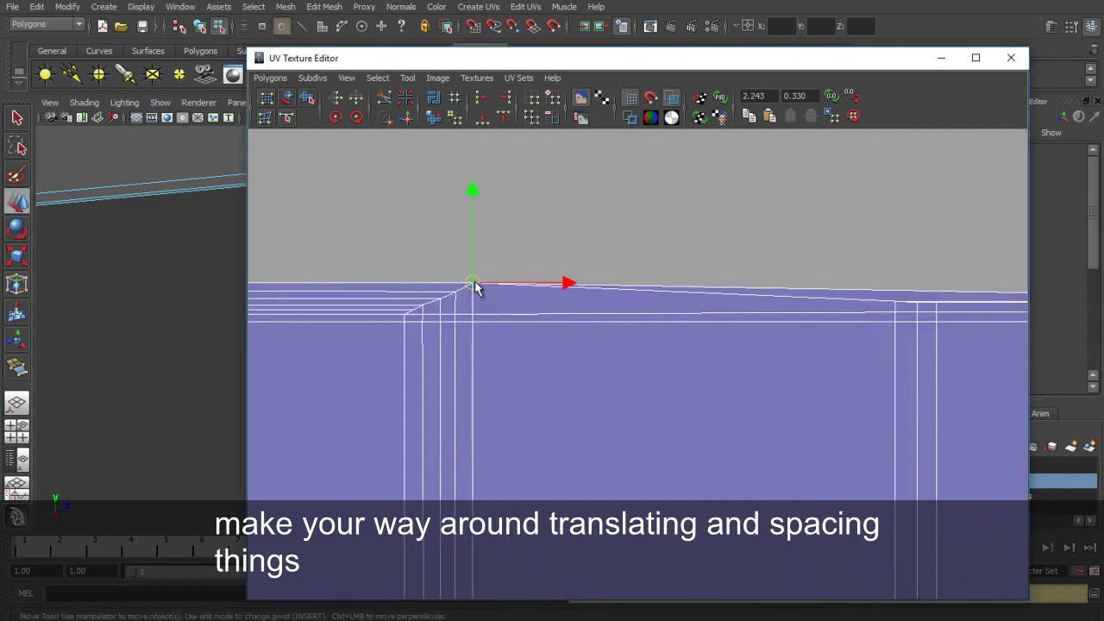
pyautogui.click(481, 271)
pyautogui.click(487, 273)
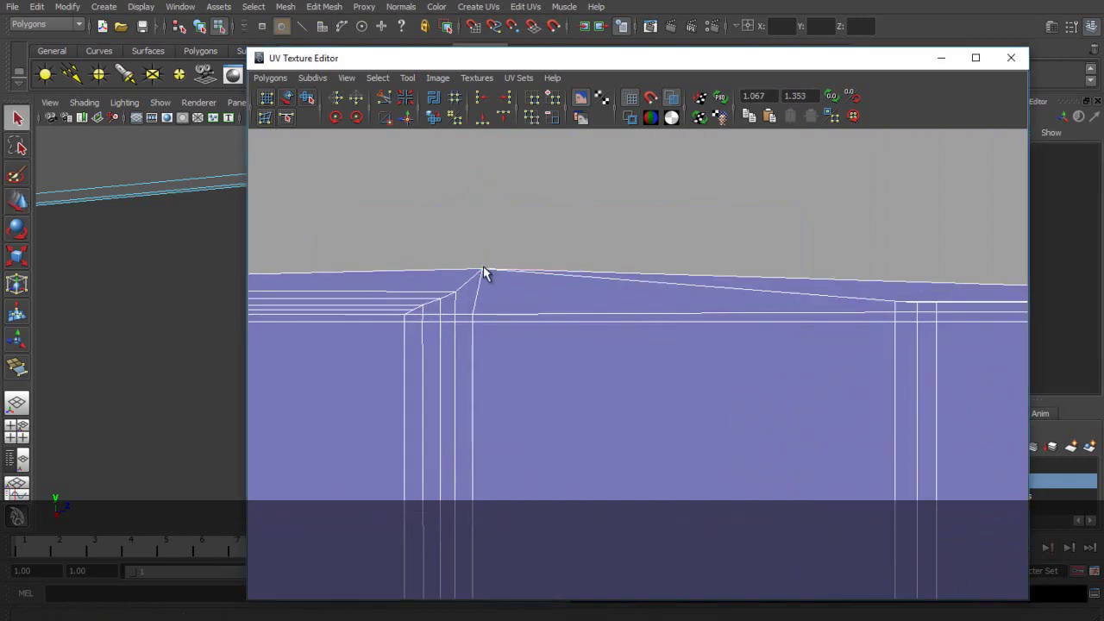
pyautogui.click(482, 271)
pyautogui.moveTo(482, 271); pyautogui.dragTo(476, 283)
# Raise the upper-edge UVs at the wide panel's first corner and middle column to separate the overlapping rows.
pyautogui.keyDown('alt'); pyautogui.moveTo(812, 325); pyautogui.dragTo(419, 345, button='middle'); pyautogui.keyUp('alt')
pyautogui.scroll(3, 420, 343)
pyautogui.click(417, 299)
pyautogui.moveTo(417, 300); pyautogui.dragTo(657, 285)
pyautogui.click(596, 290)
pyautogui.click(657, 292)
# Select the second upper row's UVs at the wide panel's first corner and middle column and align them to maximum V.
pyautogui.keyDown('alt'); pyautogui.moveTo(489, 291); pyautogui.dragTo(635, 316, button='middle'); pyautogui.keyUp('alt')
pyautogui.keyDown('shift'); pyautogui.click(386, 314); pyautogui.keyUp('shift')
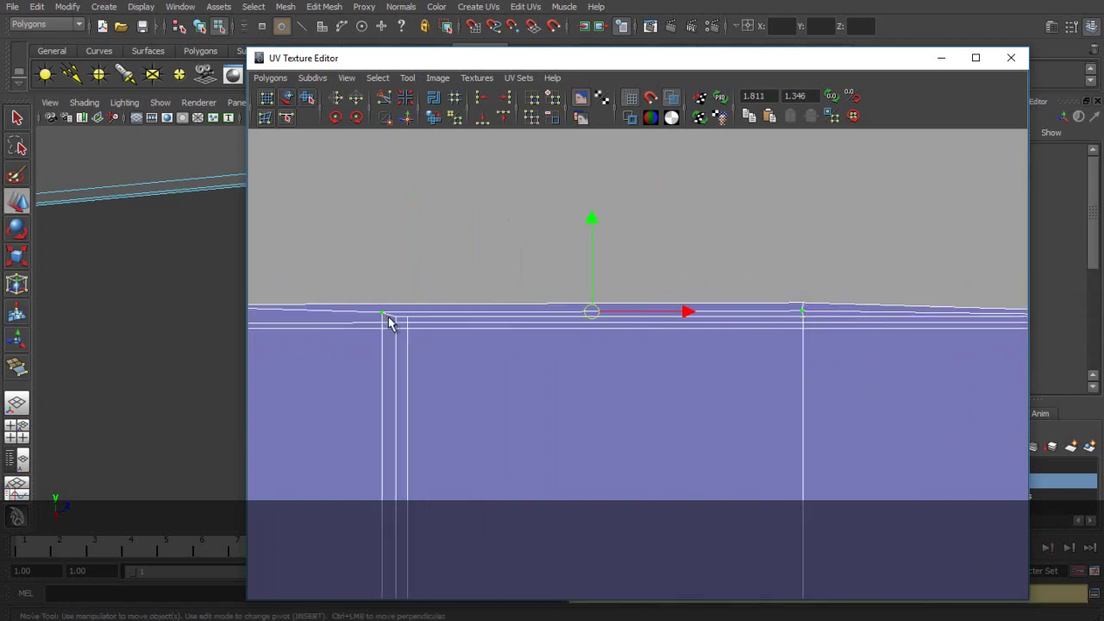
pyautogui.click(506, 118)
# Raise the two outermost UVs of the wide panel's far upper corner in V to meet their rows.
pyautogui.keyDown('alt'); pyautogui.moveTo(959, 328); pyautogui.dragTo(822, 230, button='middle'); pyautogui.keyUp('alt')
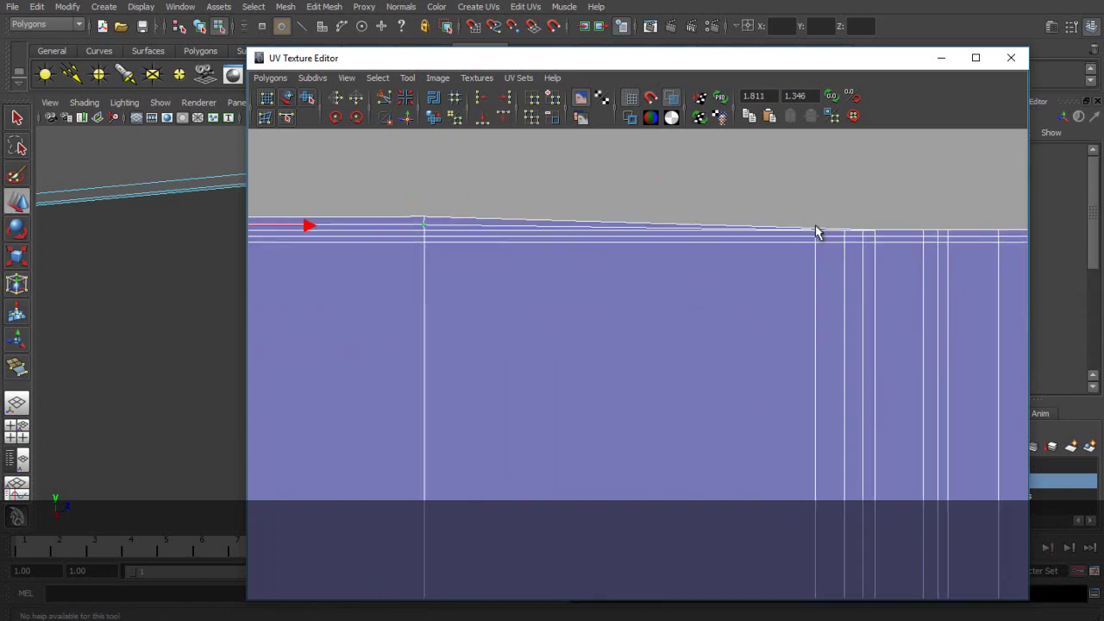
pyautogui.click(874, 230)
pyautogui.moveTo(874, 209); pyautogui.dragTo(873, 196)
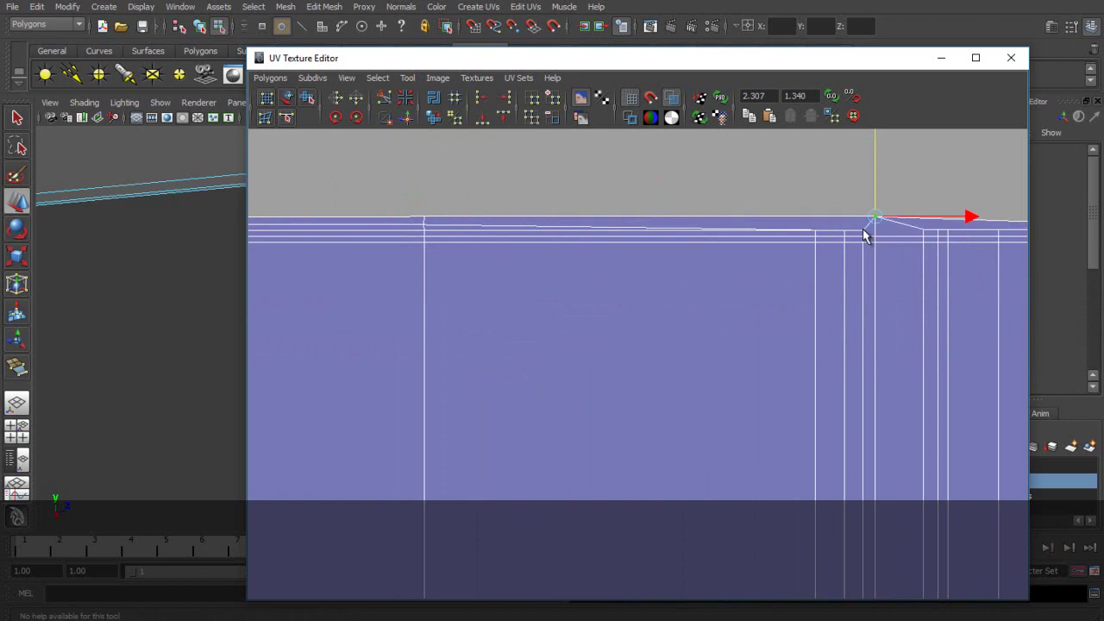
pyautogui.click(864, 229)
pyautogui.keyDown('alt'); pyautogui.moveTo(854, 210); pyautogui.dragTo(724, 246, button='middle'); pyautogui.keyUp('alt')
pyautogui.scroll(2, 733, 242)
pyautogui.moveTo(760, 200); pyautogui.dragTo(759, 189)
pyautogui.click(781, 225)
# Select the four UV columns beyond the wide panel's far bevel, try shifting them in U, and undo the shift.
pyautogui.scroll(-4, 787, 231)
pyautogui.scroll(2, 746, 276)
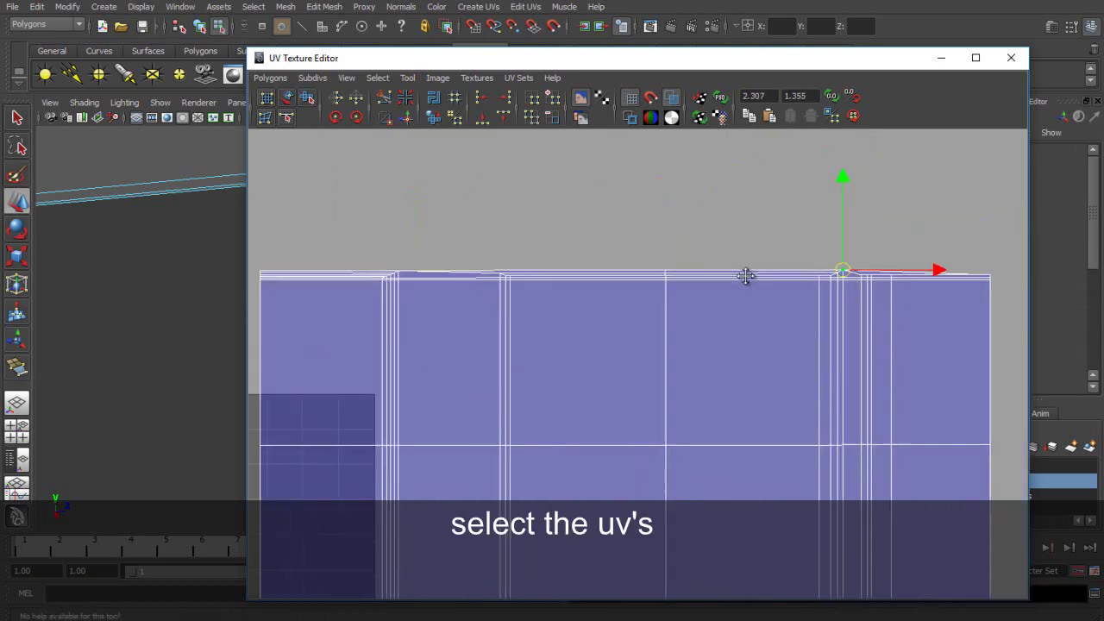
pyautogui.keyDown('alt'); pyautogui.moveTo(823, 287); pyautogui.dragTo(824, 283, button='middle'); pyautogui.keyUp('alt')
pyautogui.keyDown('alt'); pyautogui.moveTo(712, 280); pyautogui.dragTo(478, 257, button='middle'); pyautogui.keyUp('alt')
pyautogui.scroll(3, 610, 289)
pyautogui.keyDown('alt'); pyautogui.moveTo(628, 232); pyautogui.dragTo(675, 360, button='middle'); pyautogui.keyUp('alt')
pyautogui.scroll(2, 631, 226)
pyautogui.moveTo(660, 187); pyautogui.dragTo(803, 473)
pyautogui.scroll(-3, 754, 371)
pyautogui.keyDown('alt'); pyautogui.moveTo(694, 386); pyautogui.dragTo(657, 229, button='middle'); pyautogui.keyUp('alt')
pyautogui.keyDown('shift'); pyautogui.moveTo(620, 299); pyautogui.dragTo(692, 542); pyautogui.keyUp('shift')
pyautogui.moveTo(729, 333); pyautogui.dragTo(715, 337)
pyautogui.hotkey('ctrl', 'z')
# Add the missed UVs of the four columns to the selection and move them in U closer to the wide panel's bevel.
pyautogui.keyDown('alt'); pyautogui.moveTo(725, 338); pyautogui.dragTo(718, 445, button='middle'); pyautogui.keyUp('alt')
pyautogui.scroll(3, 717, 445)
pyautogui.keyDown('shift'); pyautogui.moveTo(587, 459); pyautogui.dragTo(597, 487); pyautogui.keyUp('shift')
pyautogui.keyDown('alt'); pyautogui.moveTo(631, 531); pyautogui.dragTo(607, 245, button='middle'); pyautogui.keyUp('alt')
pyautogui.keyDown('shift'); pyautogui.moveTo(567, 502); pyautogui.dragTo(577, 514); pyautogui.keyUp('shift')
pyautogui.keyDown('alt'); pyautogui.moveTo(753, 264); pyautogui.dragTo(780, 538, button='middle'); pyautogui.keyUp('alt')
pyautogui.moveTo(719, 474); pyautogui.dragTo(700, 473)
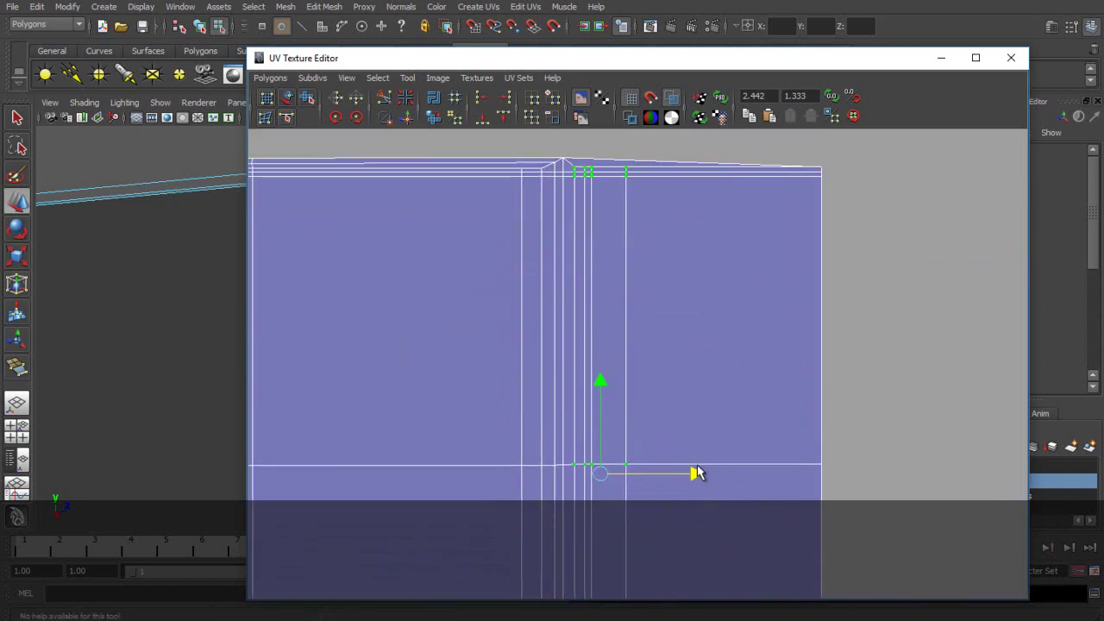
pyautogui.moveTo(698, 476); pyautogui.dragTo(699, 477)
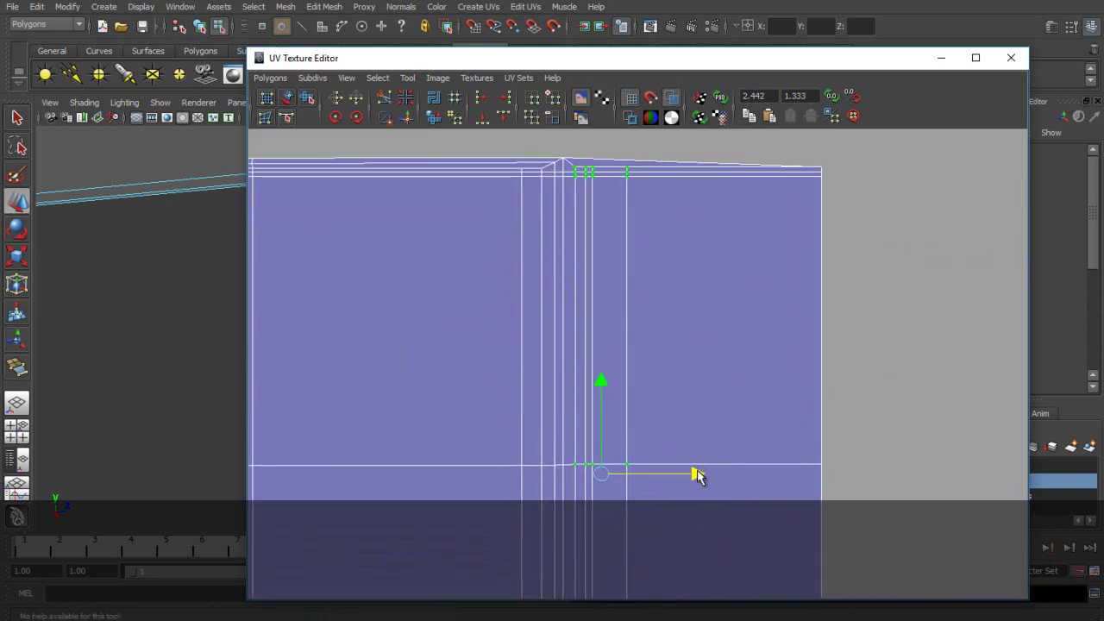
pyautogui.click(777, 194)
pyautogui.keyDown('alt'); pyautogui.moveTo(777, 195); pyautogui.dragTo(788, 276, button='middle'); pyautogui.keyUp('alt')
pyautogui.keyDown('alt'); pyautogui.moveTo(788, 277); pyautogui.dragTo(793, 293, button='right'); pyautogui.keyUp('alt')
pyautogui.keyDown('alt'); pyautogui.moveTo(685, 239); pyautogui.dragTo(712, 322, button='middle'); pyautogui.keyUp('alt')
pyautogui.scroll(3, 707, 320)
pyautogui.click(614, 286)
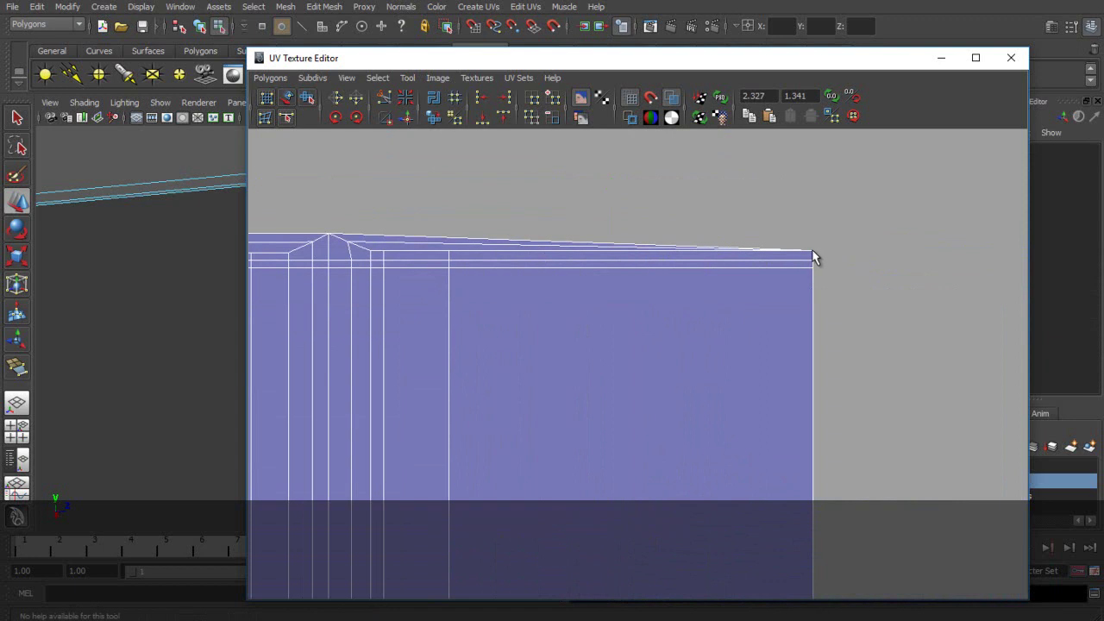
pyautogui.click(812, 242)
pyautogui.moveTo(812, 227); pyautogui.dragTo(813, 245)
pyautogui.hotkey('ctrl', 'z')
# Separate the stacked upper UVs at the shell's far edge corner by raising them in V to their rows.
pyautogui.scroll(5, 831, 217)
pyautogui.keyDown('alt'); pyautogui.moveTo(829, 216); pyautogui.dragTo(857, 147, button='middle'); pyautogui.keyUp('alt')
pyautogui.click(819, 226)
pyautogui.moveTo(818, 208); pyautogui.dragTo(817, 188)
pyautogui.click(821, 228)
pyautogui.moveTo(821, 228); pyautogui.dragTo(823, 183)
pyautogui.click(820, 209)
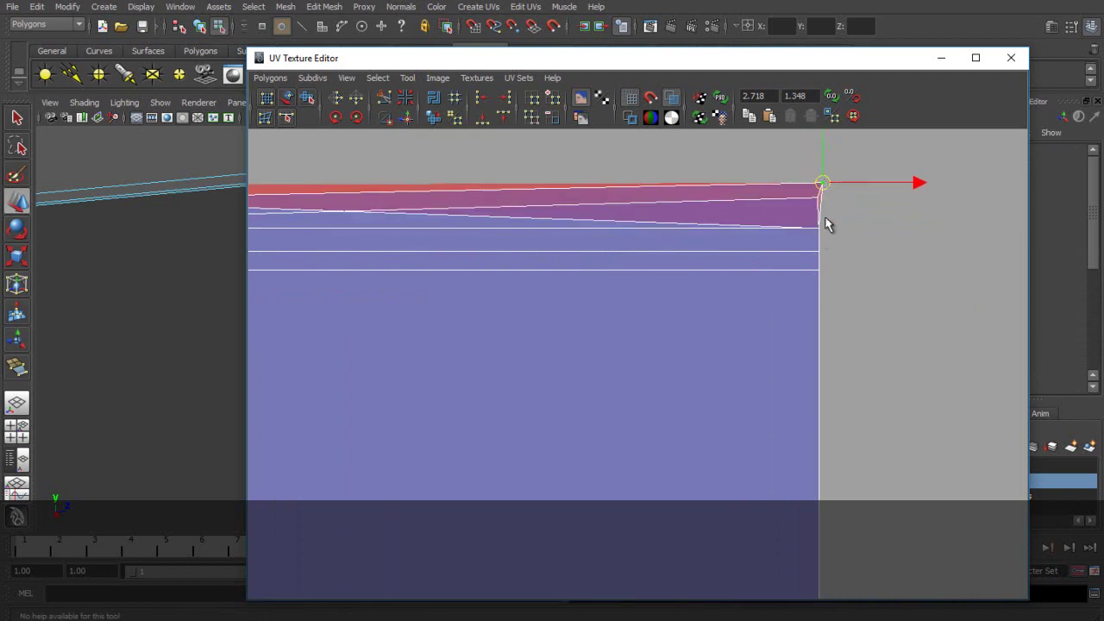
pyautogui.moveTo(819, 228); pyautogui.dragTo(818, 169)
# Move the second-row UV beyond the peak of the wide panel's far upper bevel in U to straighten its column.
pyautogui.keyDown('alt'); pyautogui.moveTo(690, 258); pyautogui.dragTo(604, 266, button='right'); pyautogui.keyUp('alt')
pyautogui.keyDown('alt'); pyautogui.moveTo(596, 266); pyautogui.dragTo(754, 284, button='middle'); pyautogui.keyUp('alt')
pyautogui.keyDown('alt'); pyautogui.moveTo(754, 284); pyautogui.dragTo(689, 285, button='right'); pyautogui.keyUp('alt')
pyautogui.keyDown('alt'); pyautogui.moveTo(714, 259); pyautogui.dragTo(730, 227, button='middle'); pyautogui.keyUp('alt')
pyautogui.keyDown('alt'); pyautogui.moveTo(463, 299); pyautogui.dragTo(636, 347, button='middle'); pyautogui.keyUp('alt')
pyautogui.keyDown('alt'); pyautogui.moveTo(543, 328); pyautogui.dragTo(611, 331, button='right'); pyautogui.keyUp('alt')
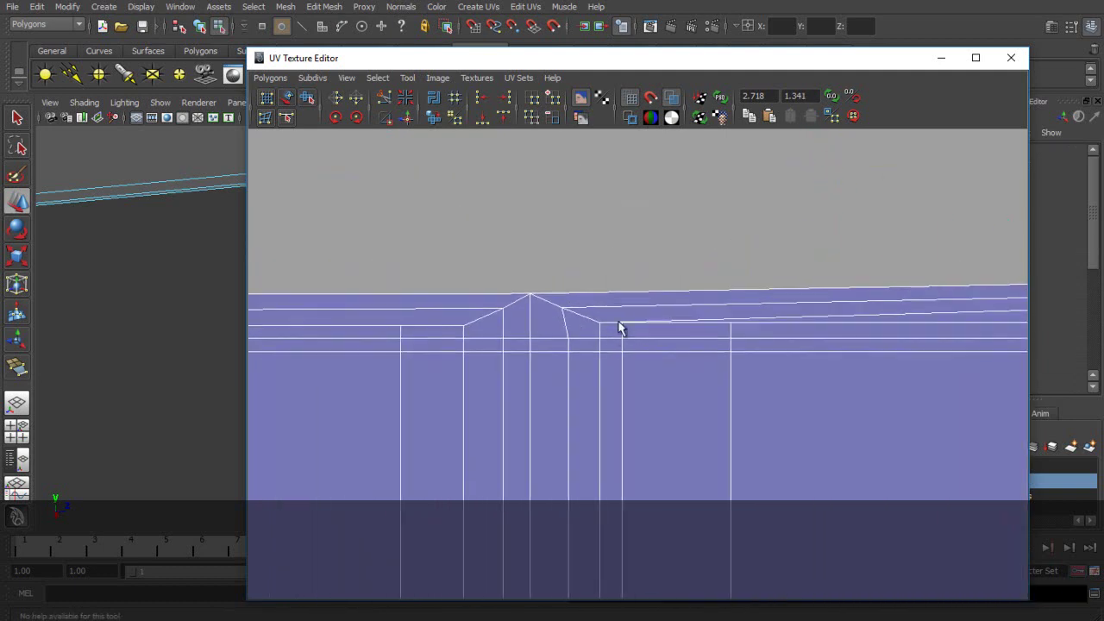
pyautogui.click(566, 312)
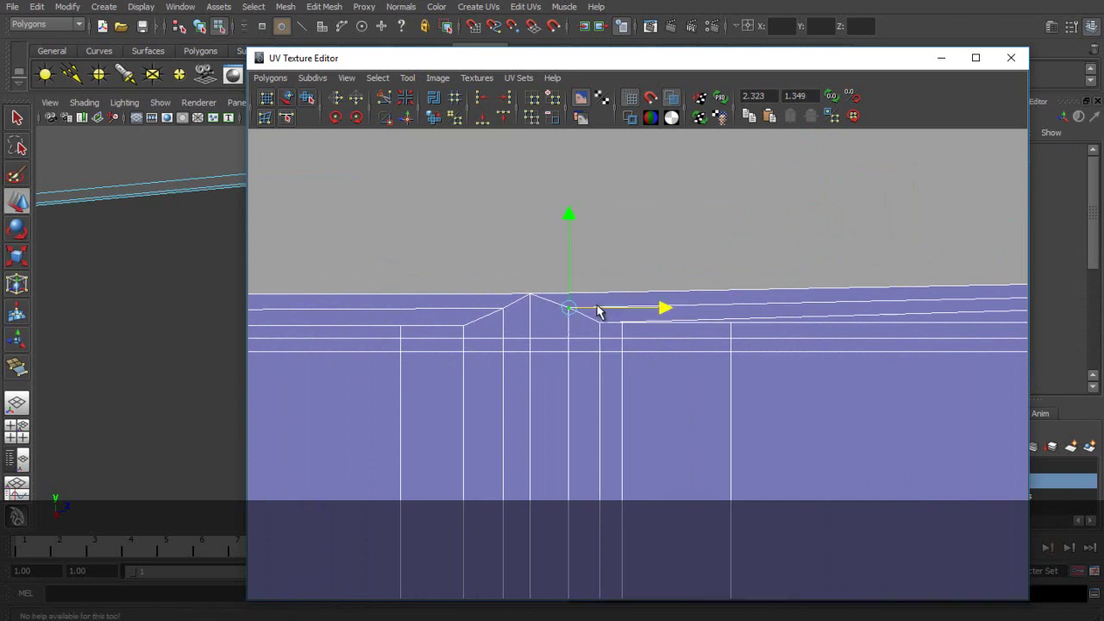
pyautogui.click(600, 264)
# Lower the top UVs of the outer columns beyond the wide panel's far upper bevel in V.
pyautogui.click(624, 322)
pyautogui.moveTo(623, 303)
pyautogui.mouseDown()
pyautogui.moveTo(623, 289)
pyautogui.moveTo(623, 308)
pyautogui.mouseUp()
pyautogui.keyDown('alt'); pyautogui.moveTo(763, 291); pyautogui.dragTo(579, 238, button='middle'); pyautogui.keyUp('alt')
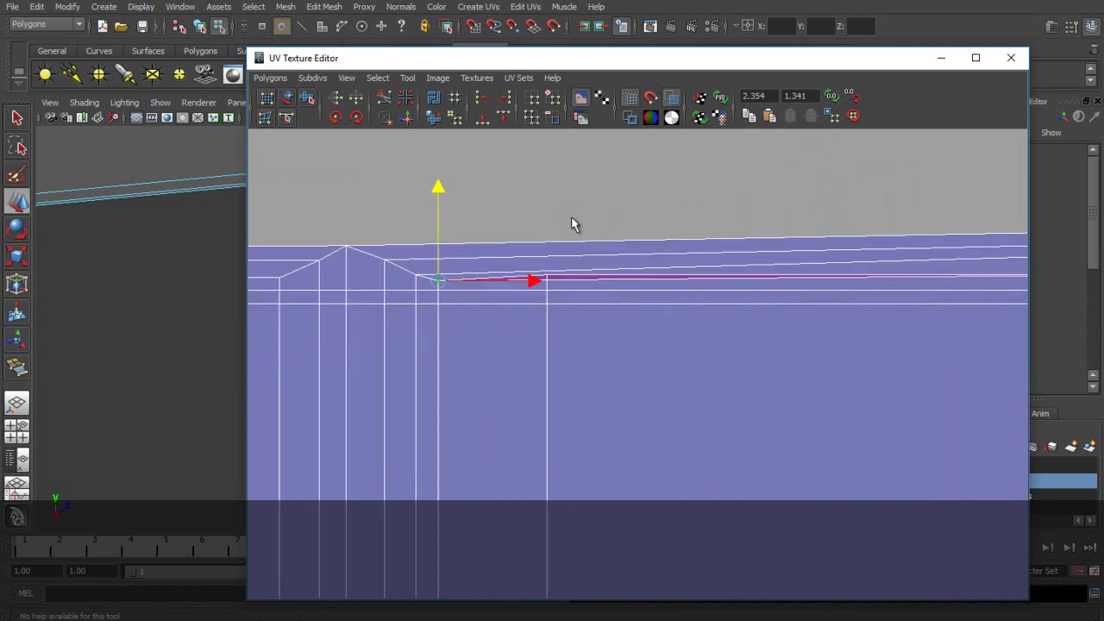
pyautogui.click(546, 286)
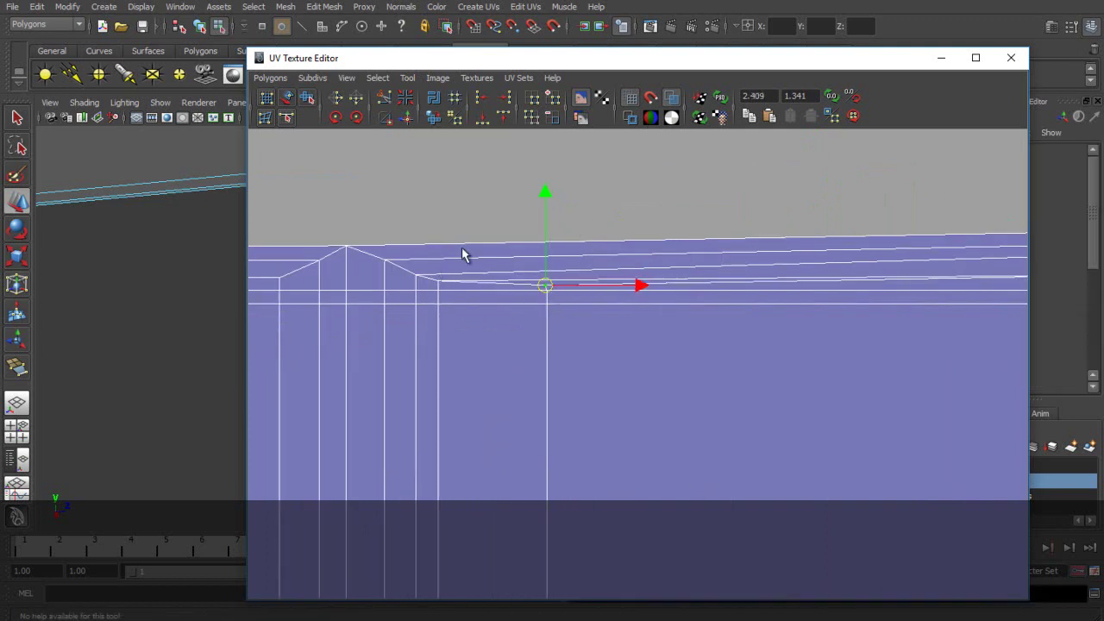
pyautogui.keyDown('alt'); pyautogui.moveTo(435, 271); pyautogui.dragTo(473, 266, button='middle'); pyautogui.keyUp('alt')
pyautogui.click(461, 294)
pyautogui.moveTo(459, 274); pyautogui.dragTo(478, 269)
pyautogui.click(479, 297)
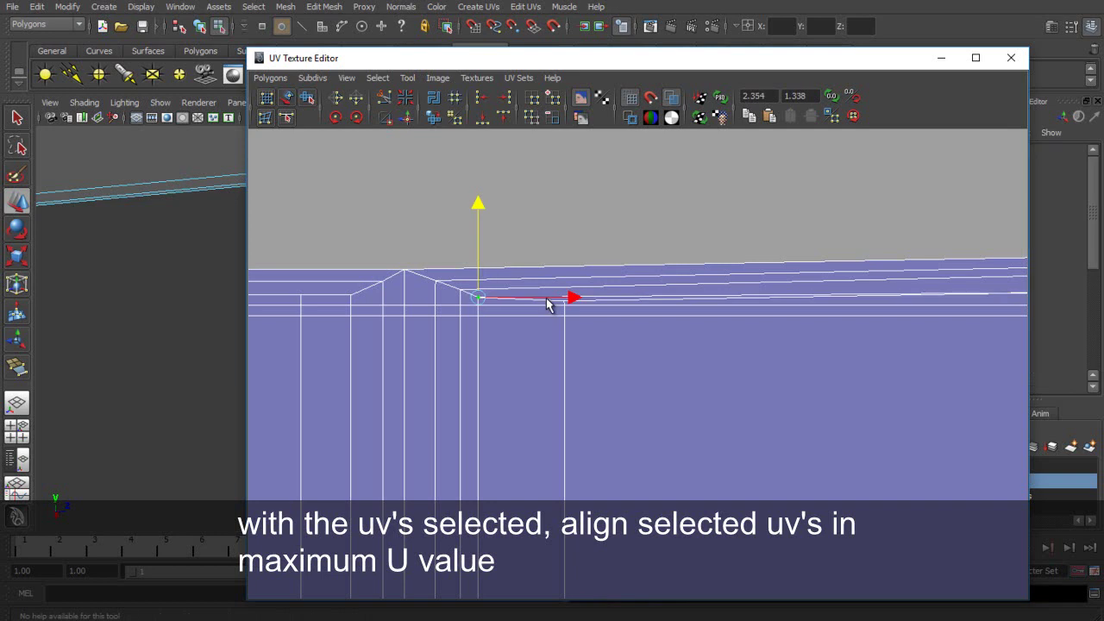
# Select the UV column along the shell's far edge and align it to maximum U.
pyautogui.scroll(-3, 548, 298)
pyautogui.scroll(-5, 866, 314)
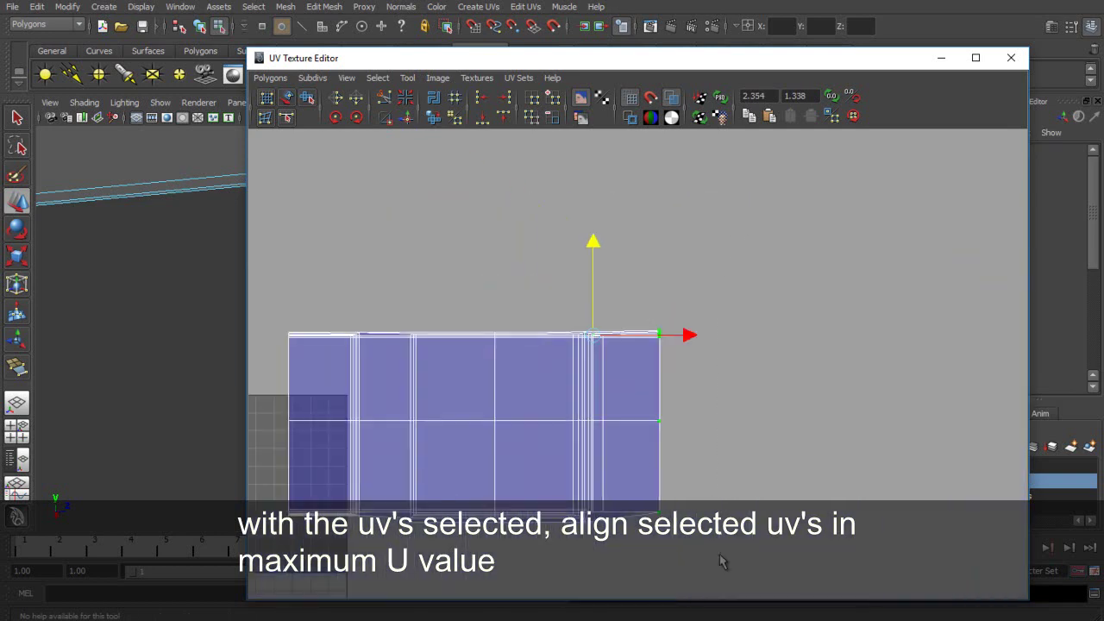
pyautogui.click(503, 116)
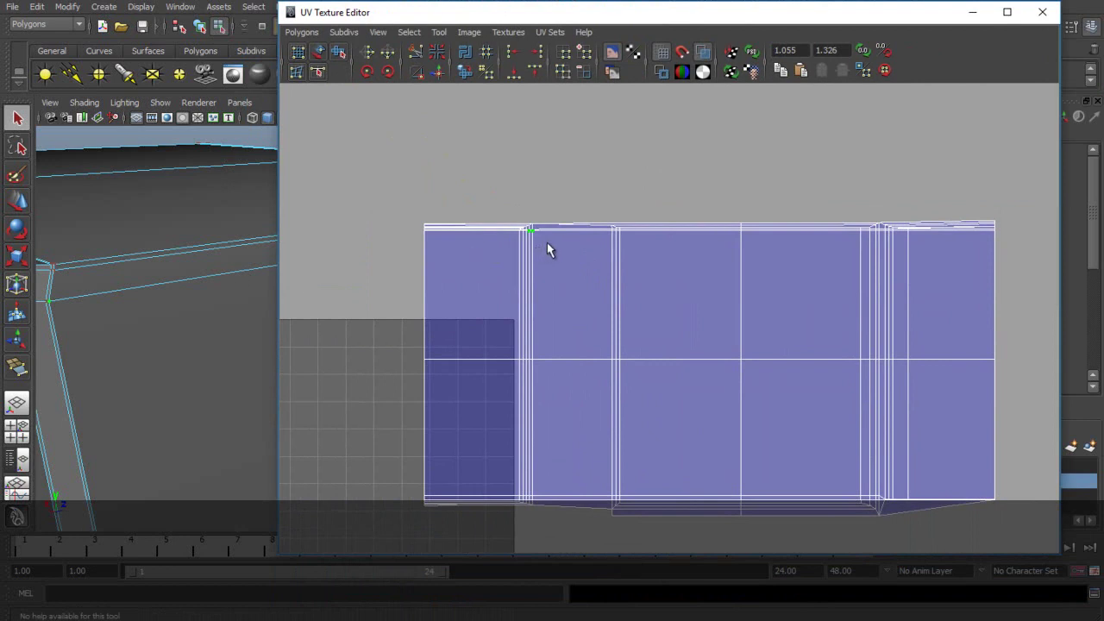
# Select the two UV columns on the narrow panel's near side over the full height and scale them apart in U.
pyautogui.scroll(4, 483, 367)
pyautogui.scroll(-3, 618, 478)
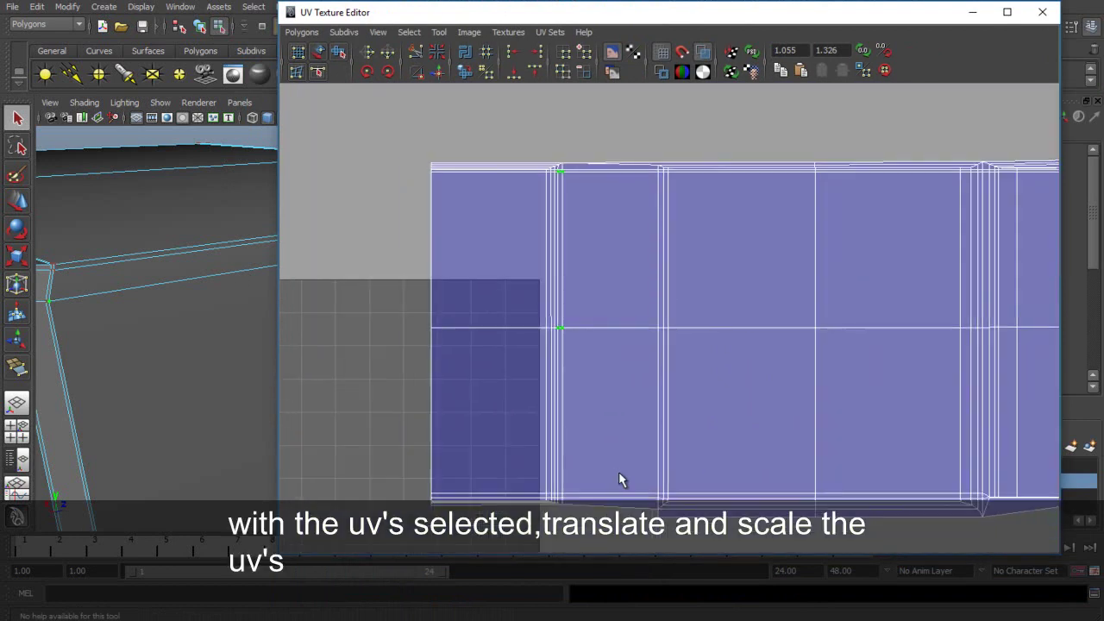
pyautogui.scroll(3, 611, 343)
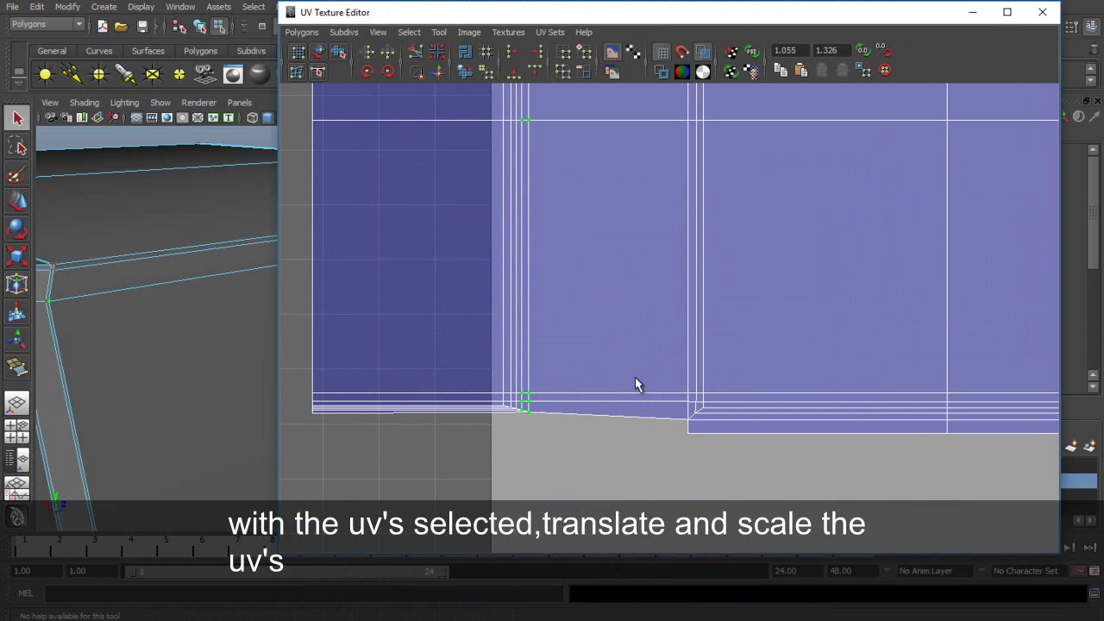
pyautogui.scroll(-3, 635, 384)
pyautogui.scroll(3, 719, 345)
pyautogui.press('r')
pyautogui.moveTo(706, 412); pyautogui.dragTo(882, 413)
pyautogui.press('w')
pyautogui.press('r')
pyautogui.moveTo(731, 417); pyautogui.dragTo(887, 414)
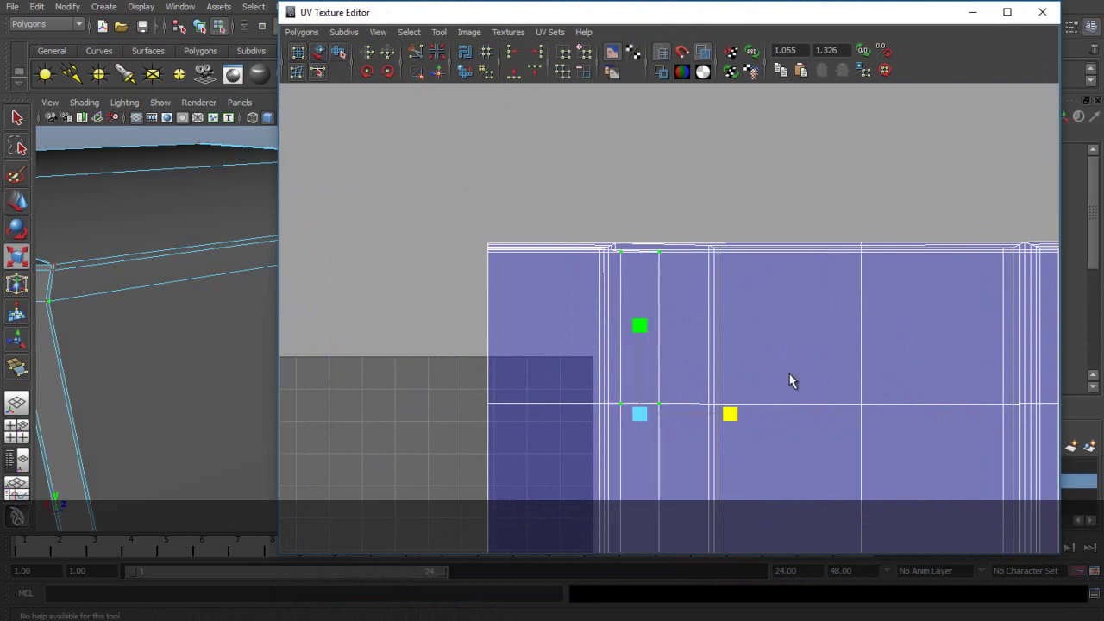
# Move the two spread UV columns in U so they sit evenly at the narrow panel's opposite bevels.
pyautogui.press('w')
pyautogui.moveTo(732, 415); pyautogui.dragTo(760, 418)
pyautogui.scroll(3, 741, 311)
pyautogui.keyDown('alt'); pyautogui.moveTo(708, 302); pyautogui.dragTo(663, 128, button='middle'); pyautogui.keyUp('alt')
pyautogui.moveTo(706, 302)
pyautogui.mouseDown()
pyautogui.moveTo(799, 303)
pyautogui.moveTo(697, 307)
pyautogui.mouseUp()
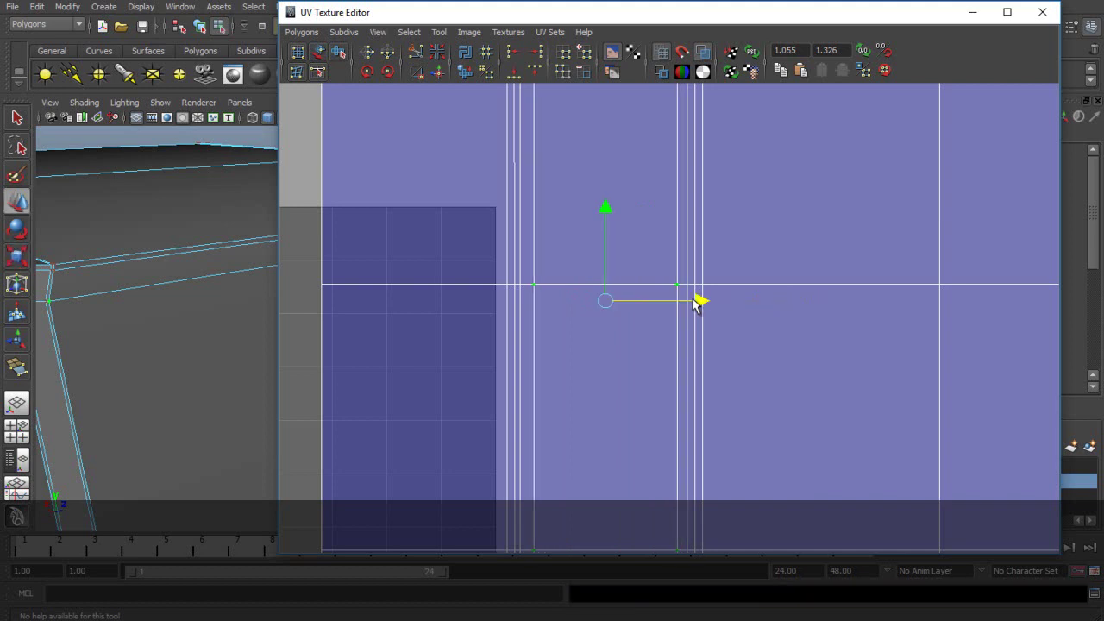
pyautogui.scroll(-4, 700, 304)
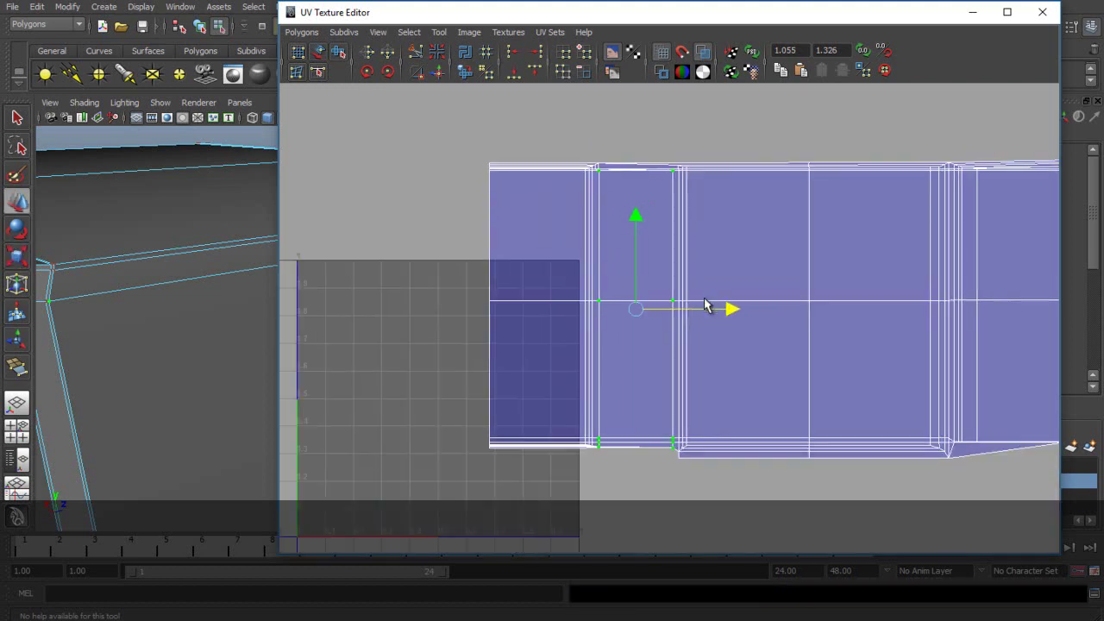
pyautogui.scroll(3, 706, 303)
pyautogui.press('r')
pyautogui.scroll(3, 639, 198)
pyautogui.keyDown('alt'); pyautogui.moveTo(639, 198); pyautogui.dragTo(713, 491, button='middle'); pyautogui.keyUp('alt')
pyautogui.keyDown('alt'); pyautogui.moveTo(672, 297); pyautogui.dragTo(557, 242, button='middle'); pyautogui.keyUp('alt')
pyautogui.scroll(2, 552, 237)
pyautogui.click(429, 210)
pyautogui.click(383, 227)
pyautogui.press('w')
pyautogui.moveTo(384, 227); pyautogui.dragTo(388, 212)
pyautogui.hotkey('ctrl', 'z')
# Move the two stray UVs from the narrow panel's near upper corner across to its far bevel column.
pyautogui.click(384, 258)
pyautogui.moveTo(385, 257); pyautogui.dragTo(835, 255)
pyautogui.click(613, 167)
pyautogui.hotkey('ctrl', 'z')
pyautogui.click(804, 189)
pyautogui.click(382, 231)
pyautogui.moveTo(383, 231); pyautogui.dragTo(770, 231)
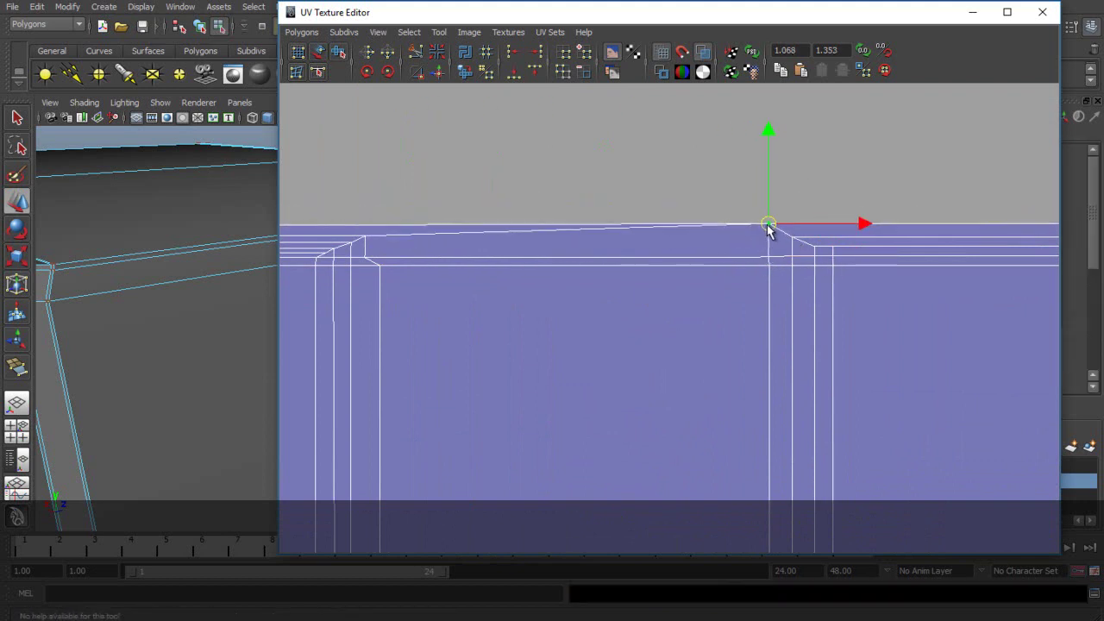
pyautogui.click(637, 189)
# Select the two upper UVs at the narrow panel's near corner and move them in U onto their column.
pyautogui.scroll(-8, 439, 208)
pyautogui.keyDown('alt'); pyautogui.moveTo(595, 289); pyautogui.dragTo(558, 165, button='middle'); pyautogui.keyUp('alt')
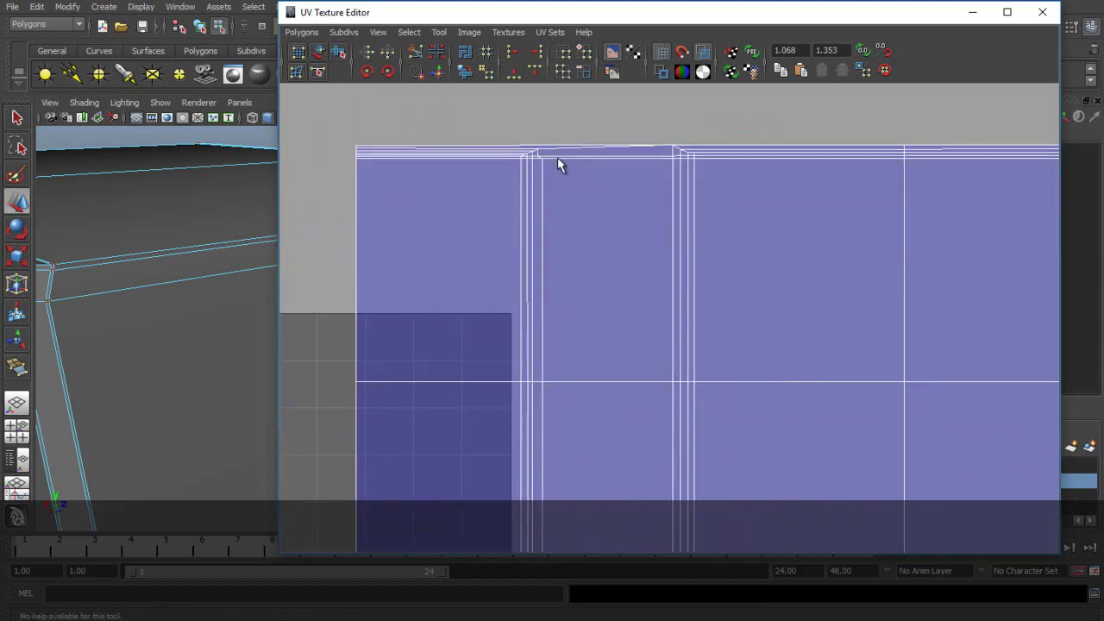
pyautogui.moveTo(534, 143); pyautogui.dragTo(551, 160)
pyautogui.scroll(5, 569, 154)
pyautogui.keyDown('alt'); pyautogui.moveTo(567, 152); pyautogui.dragTo(543, 239, button='middle'); pyautogui.keyUp('alt')
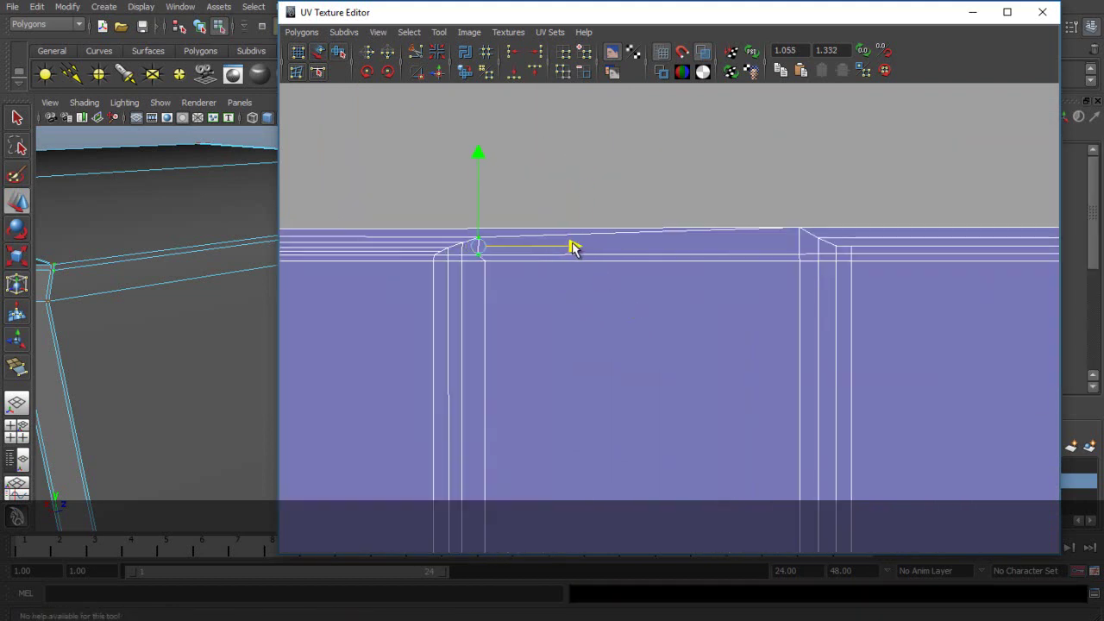
pyautogui.click(550, 203)
# Adjust the top UV at the narrow panel's far upper corner slightly in V to level it with the upper row.
pyautogui.scroll(-6, 550, 204)
pyautogui.scroll(5, 578, 216)
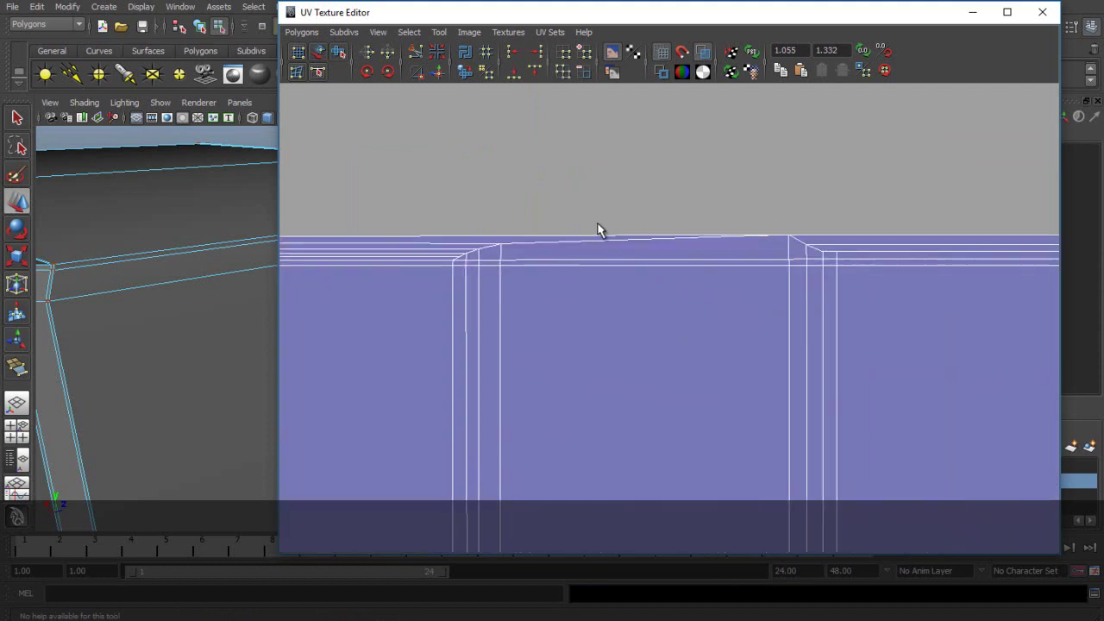
pyautogui.click(789, 234)
pyautogui.moveTo(788, 235); pyautogui.dragTo(789, 217)
pyautogui.hotkey('ctrl', 'z')
pyautogui.moveTo(787, 146); pyautogui.dragTo(787, 149)
# Undo the V move of the shell's near upper corner UV and save the scene.
pyautogui.keyDown('alt'); pyautogui.moveTo(476, 199); pyautogui.dragTo(707, 222); pyautogui.keyUp('alt')
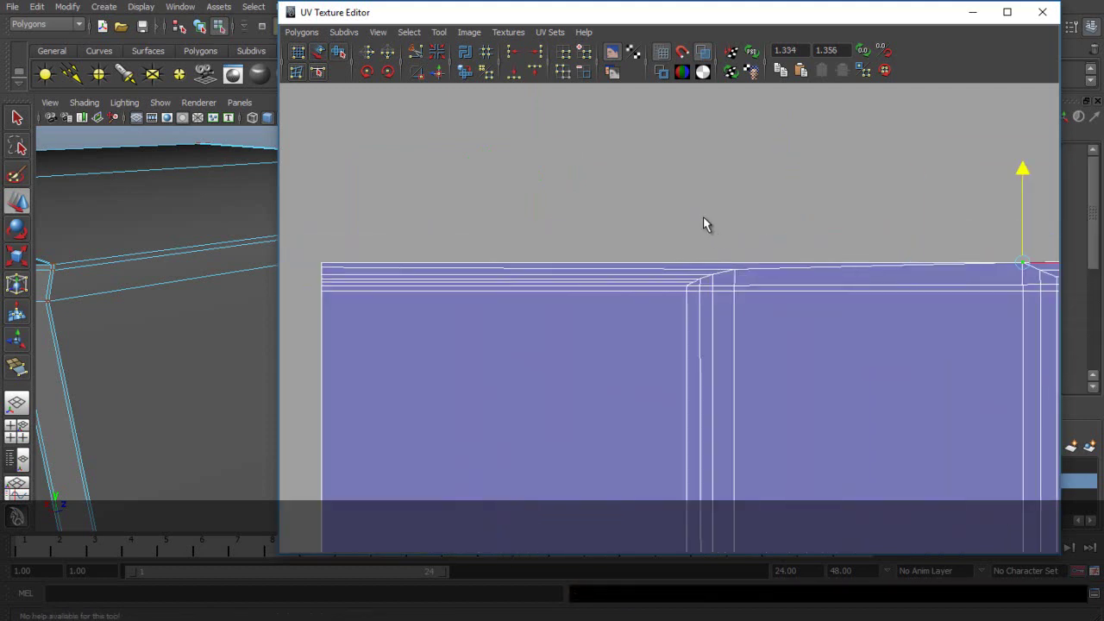
pyautogui.click(709, 222)
pyautogui.keyDown('alt'); pyautogui.moveTo(928, 255); pyautogui.dragTo(755, 232, button='middle'); pyautogui.keyUp('alt')
pyautogui.press('q')
pyautogui.keyDown('alt'); pyautogui.moveTo(878, 214); pyautogui.dragTo(734, 237, button='middle'); pyautogui.keyUp('alt')
pyautogui.scroll(3, 734, 237)
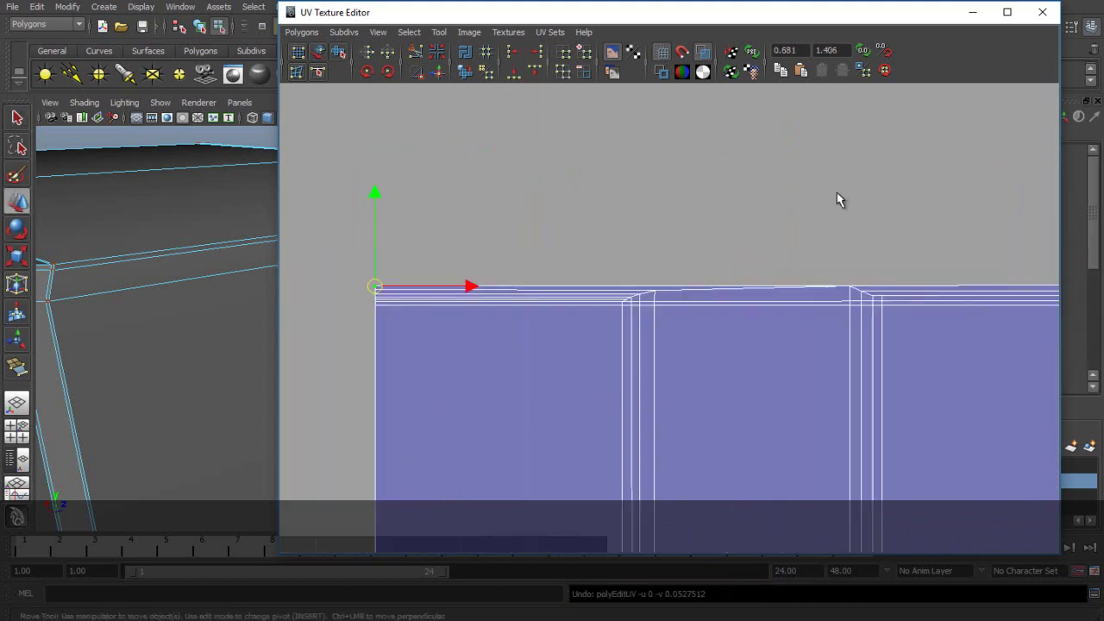
pyautogui.press('q')
pyautogui.hotkey('ctrl', 's')
# Examine the straightness and spacing of the UV rows and bevels along the shell's upper and lower borders.
pyautogui.keyDown('alt'); pyautogui.moveTo(815, 284); pyautogui.dragTo(730, 266, button='middle'); pyautogui.keyUp('alt')
pyautogui.scroll(2, 746, 264)
pyautogui.keyDown('alt'); pyautogui.moveTo(602, 293); pyautogui.dragTo(653, 313, button='middle'); pyautogui.keyUp('alt')
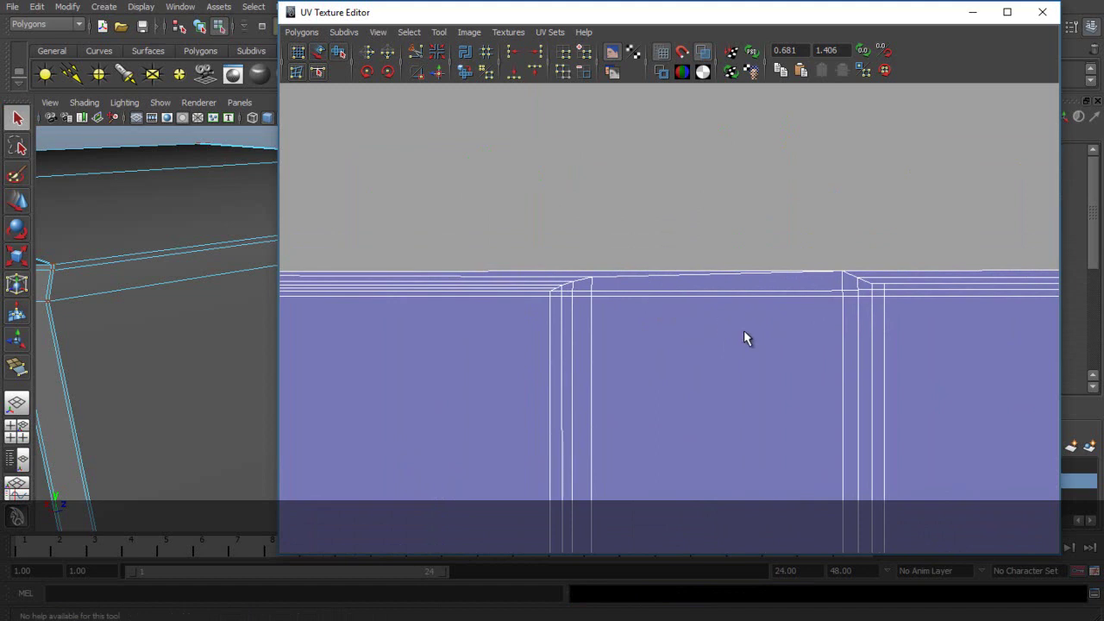
pyautogui.scroll(1, 744, 332)
pyautogui.scroll(1, 668, 302)
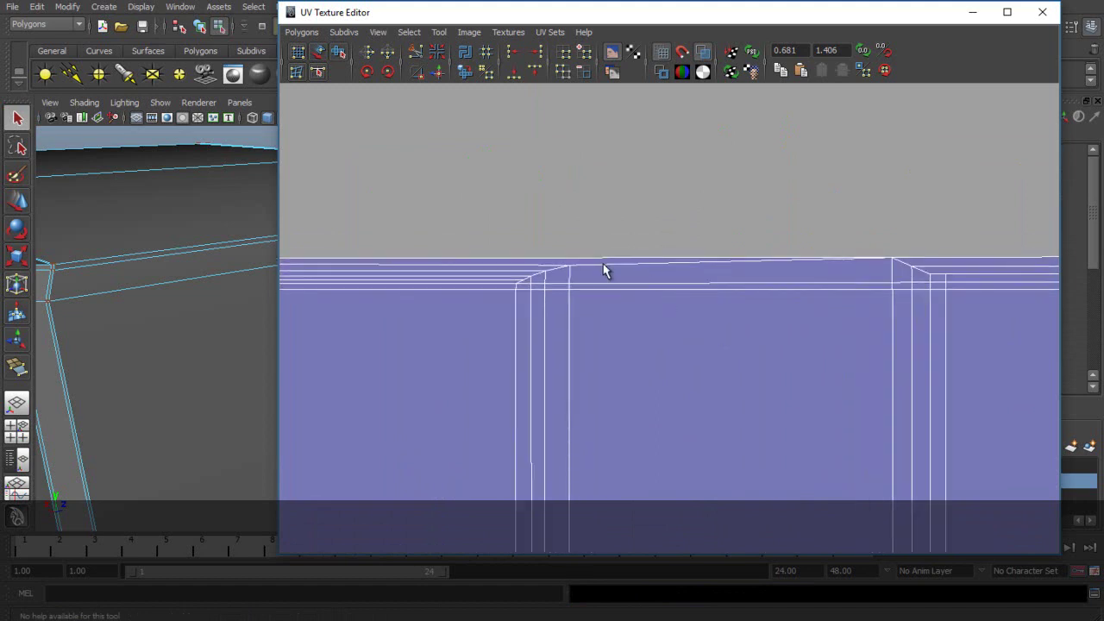
pyautogui.scroll(-3, 604, 276)
pyautogui.hotkey('ctrl', 's')
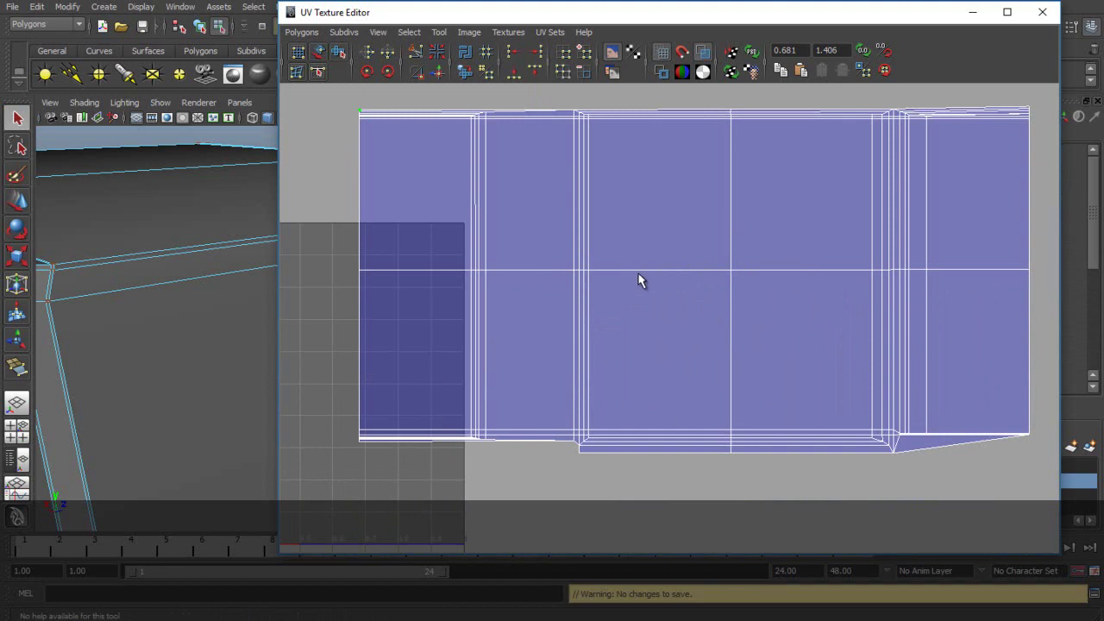
pyautogui.keyDown('alt'); pyautogui.moveTo(476, 390); pyautogui.dragTo(601, 306, button='middle'); pyautogui.keyUp('alt')
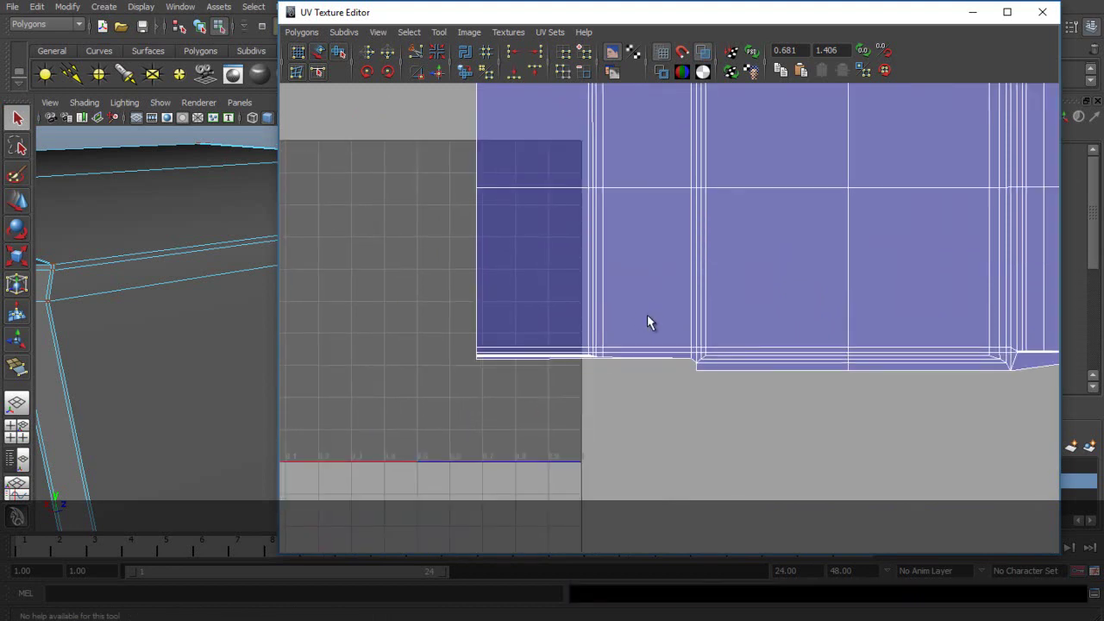
pyautogui.scroll(3, 647, 315)
pyautogui.scroll(-5, 697, 317)
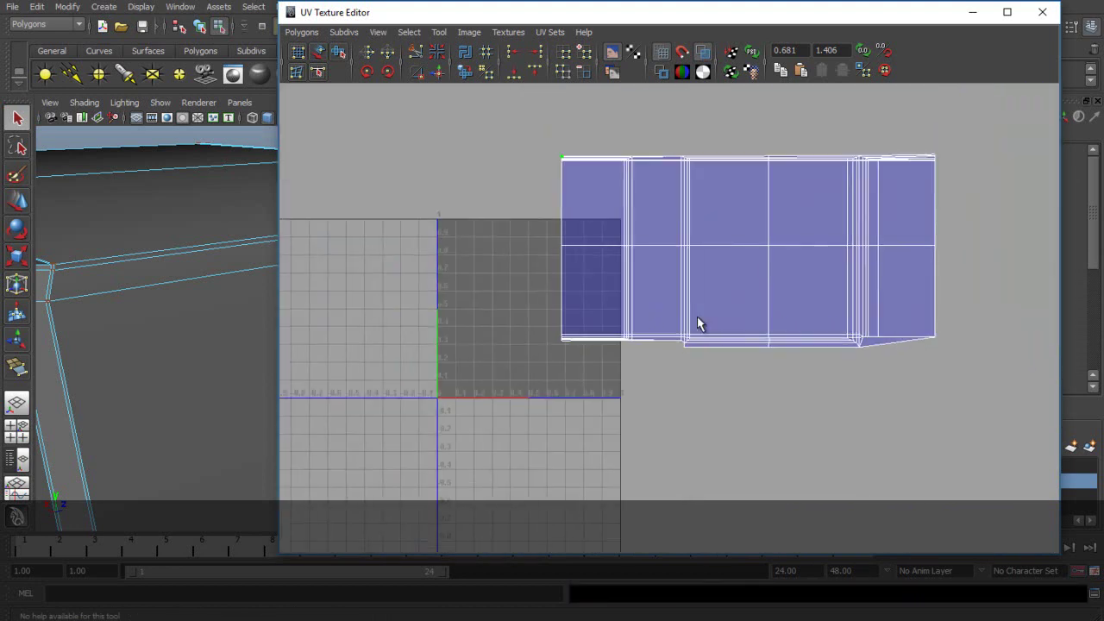
pyautogui.hotkey('ctrl', 's')
pyautogui.keyDown('alt'); pyautogui.moveTo(226, 380); pyautogui.dragTo(207, 396); pyautogui.keyUp('alt')
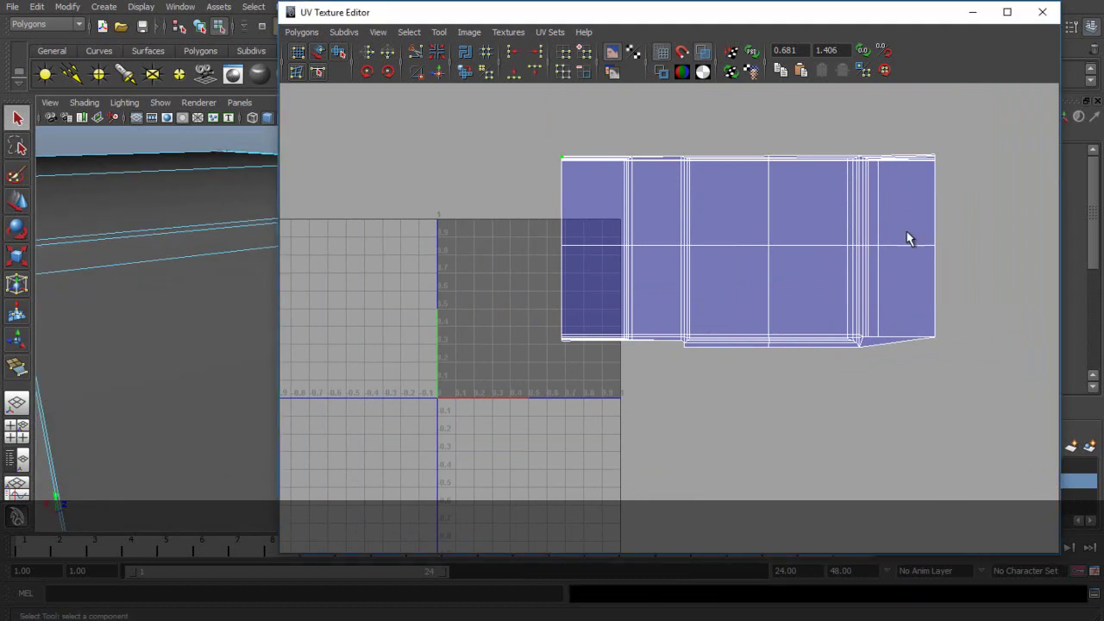
# Switch to edge selection and sew the split UV edges at the wide panel's near lower corner.
pyautogui.keyDown('alt'); pyautogui.moveTo(883, 249); pyautogui.dragTo(823, 277, button='middle'); pyautogui.keyUp('alt')
pyautogui.scroll(2, 825, 285)
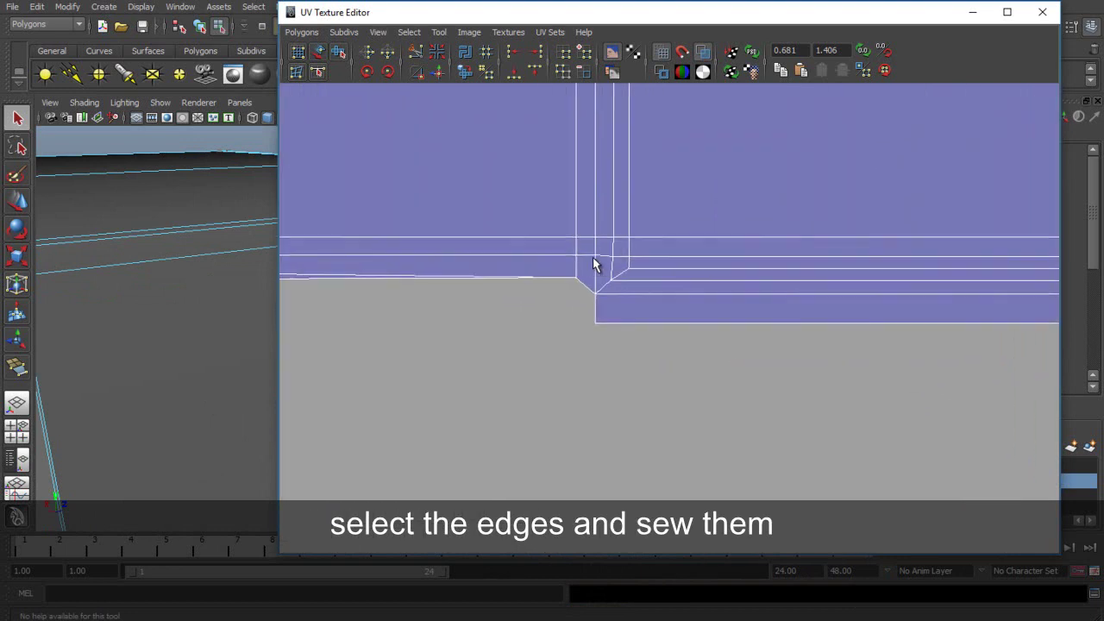
pyautogui.moveTo(621, 262); pyautogui.dragTo(670, 264, button='right')
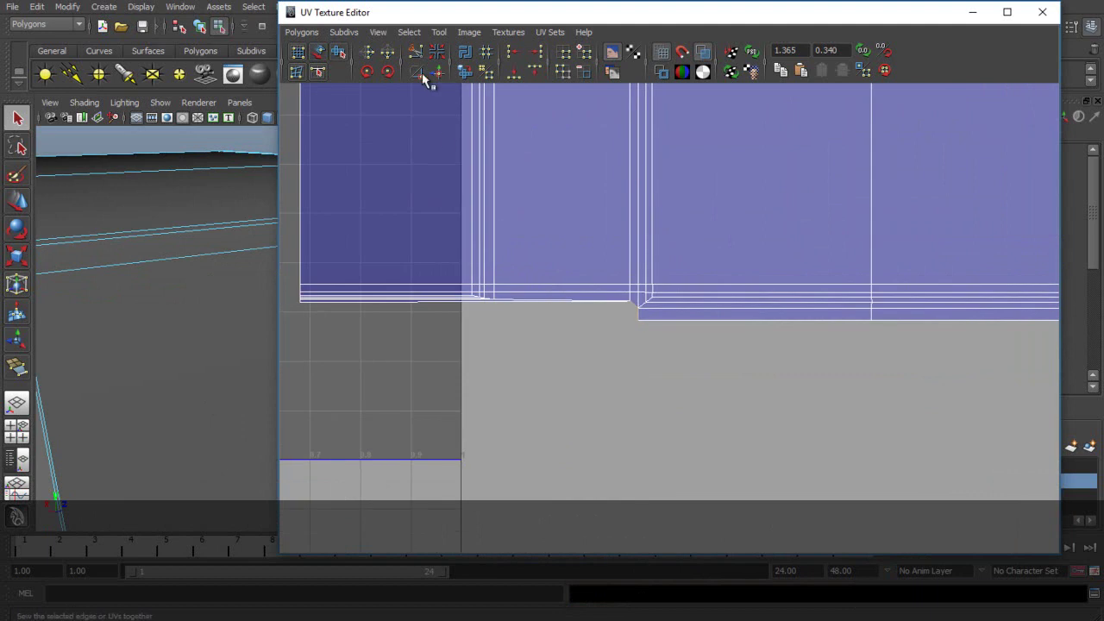
pyautogui.click(422, 73)
# Switch to UV selection and move the sewn corner UV below the wide panel's near lower bevel.
pyautogui.moveTo(643, 312); pyautogui.dragTo(709, 313, button='right')
pyautogui.moveTo(709, 312); pyautogui.dragTo(710, 313, button='right')
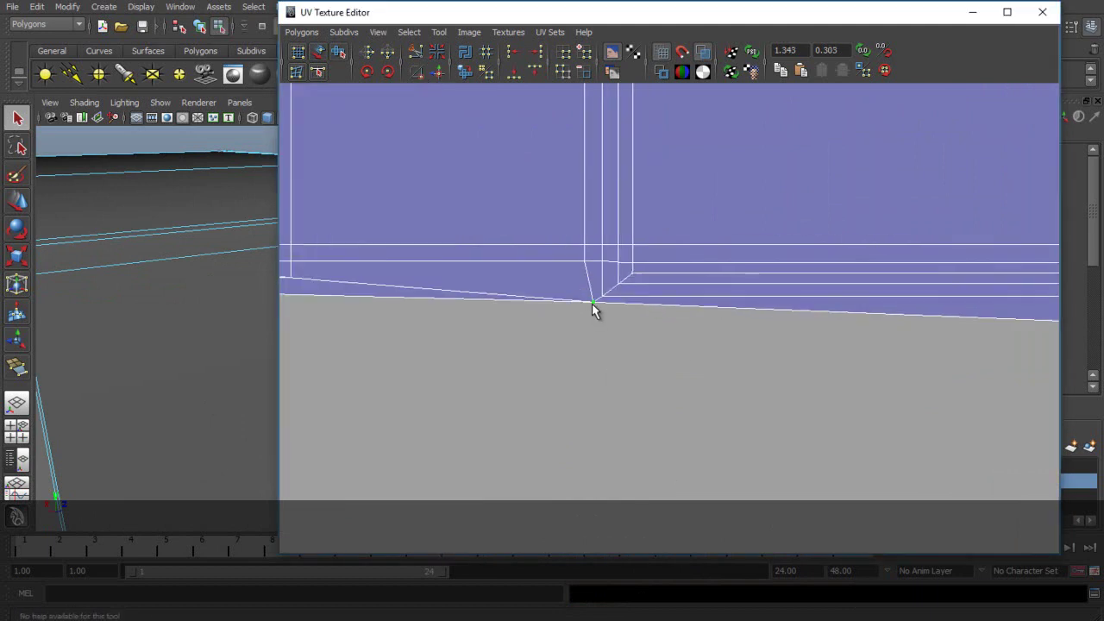
pyautogui.press('w')
pyautogui.moveTo(592, 304); pyautogui.dragTo(586, 330)
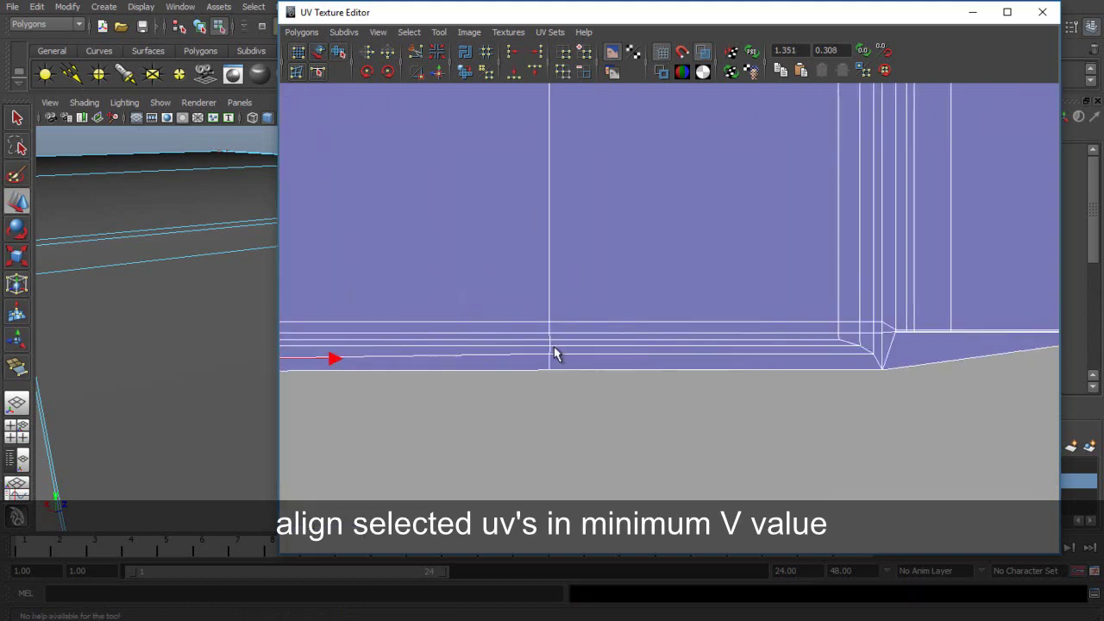
# Align the lower row UVs across the wide panel's corners and middle to minimum V, and lower the row slightly.
pyautogui.click(516, 75)
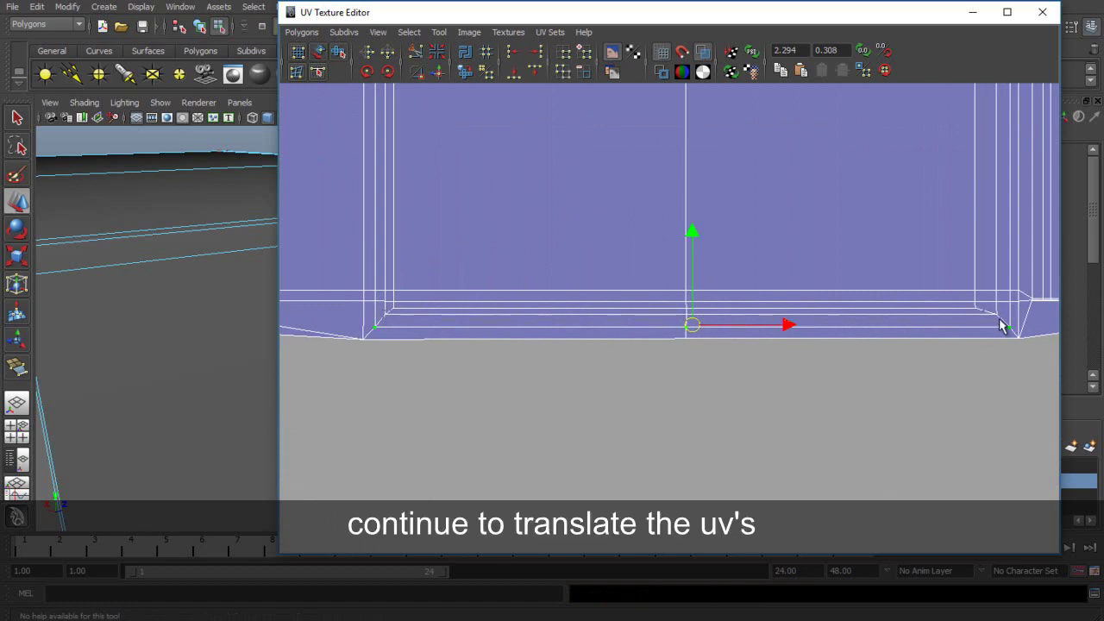
pyautogui.moveTo(1000, 320); pyautogui.dragTo(1000, 321)
pyautogui.click(517, 74)
pyautogui.moveTo(689, 222); pyautogui.dragTo(688, 226)
# Select the outermost UV at the wide panel's far lower corner and nudge it in U.
pyautogui.keyDown('alt'); pyautogui.moveTo(846, 320); pyautogui.dragTo(647, 325, button='middle'); pyautogui.keyUp('alt')
pyautogui.keyDown('alt'); pyautogui.moveTo(647, 325); pyautogui.dragTo(877, 319, button='right'); pyautogui.keyUp('alt')
pyautogui.moveTo(872, 346); pyautogui.dragTo(899, 333)
pyautogui.moveTo(915, 353)
pyautogui.mouseDown()
pyautogui.moveTo(933, 353)
pyautogui.moveTo(919, 352)
pyautogui.mouseUp()
pyautogui.click(709, 375)
pyautogui.keyDown('alt'); pyautogui.moveTo(708, 375); pyautogui.dragTo(425, 353, button='right'); pyautogui.keyUp('alt')
pyautogui.keyDown('alt'); pyautogui.moveTo(431, 358); pyautogui.dragTo(629, 381, button='middle'); pyautogui.keyUp('alt')
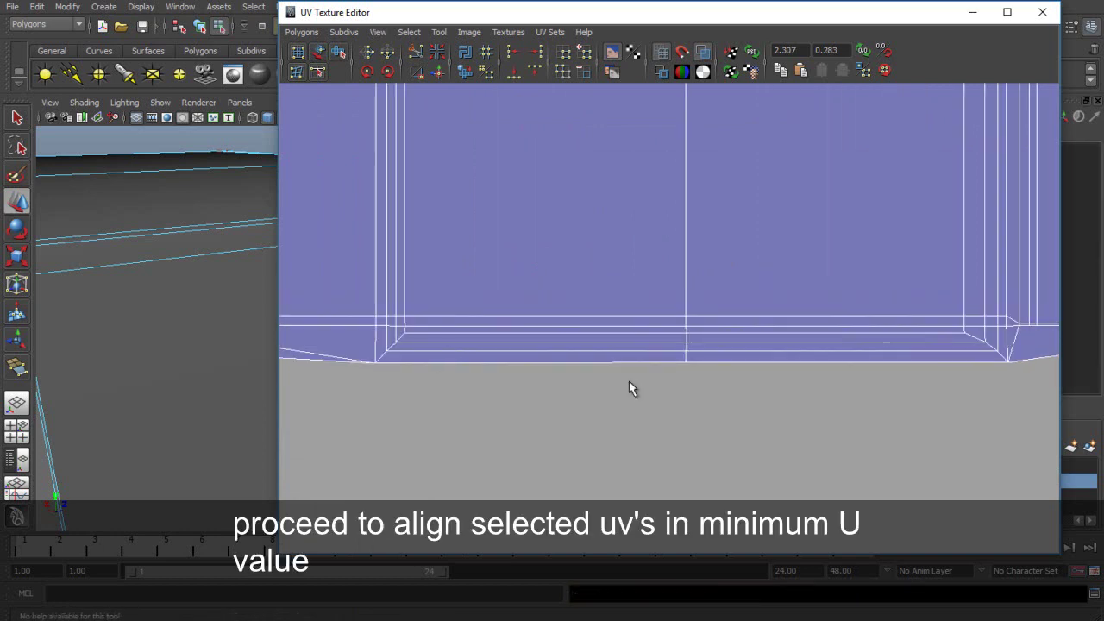
# Select the lower UVs of the innermost far bevel column on the wide panel and align them to minimum U.
pyautogui.keyDown('alt'); pyautogui.moveTo(888, 366); pyautogui.dragTo(476, 369, button='middle'); pyautogui.keyUp('alt')
pyautogui.keyDown('alt'); pyautogui.moveTo(468, 370); pyautogui.dragTo(516, 367, button='right'); pyautogui.keyUp('alt')
pyautogui.keyDown('alt'); pyautogui.moveTo(516, 368); pyautogui.dragTo(605, 352, button='middle'); pyautogui.keyUp('alt')
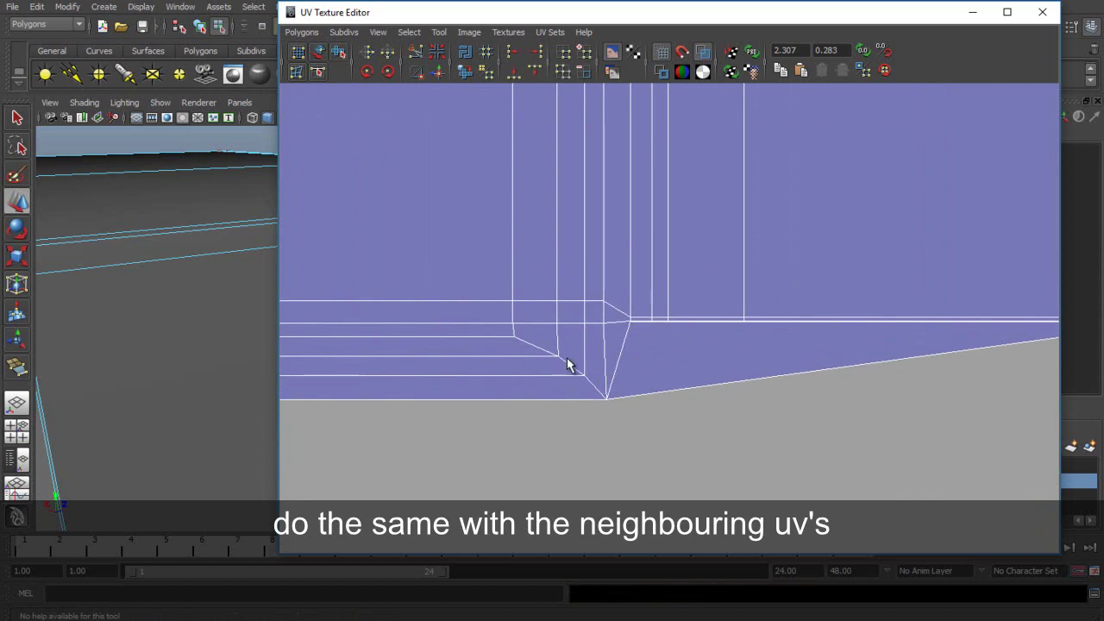
pyautogui.click(510, 334)
pyautogui.moveTo(523, 341); pyautogui.dragTo(506, 292)
pyautogui.click(512, 50)
# Align the lower UVs of the remaining bevel columns at the wide panel's far lower corner to minimum U.
pyautogui.moveTo(569, 362); pyautogui.dragTo(591, 398)
pyautogui.click(513, 52)
pyautogui.click(513, 52)
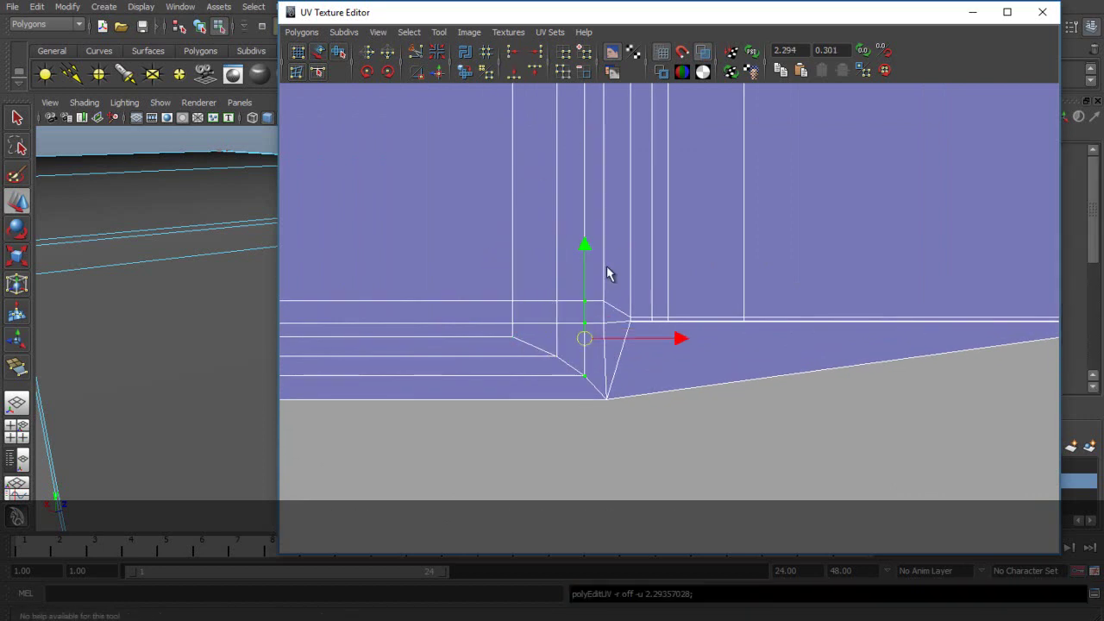
pyautogui.moveTo(593, 283); pyautogui.dragTo(618, 426)
pyautogui.click(515, 45)
pyautogui.moveTo(593, 383); pyautogui.dragTo(676, 397)
pyautogui.click(682, 447)
pyautogui.keyDown('alt'); pyautogui.moveTo(683, 447); pyautogui.dragTo(474, 415, button='right'); pyautogui.keyUp('alt')
pyautogui.keyDown('alt'); pyautogui.moveTo(474, 415); pyautogui.dragTo(746, 414, button='middle'); pyautogui.keyUp('alt')
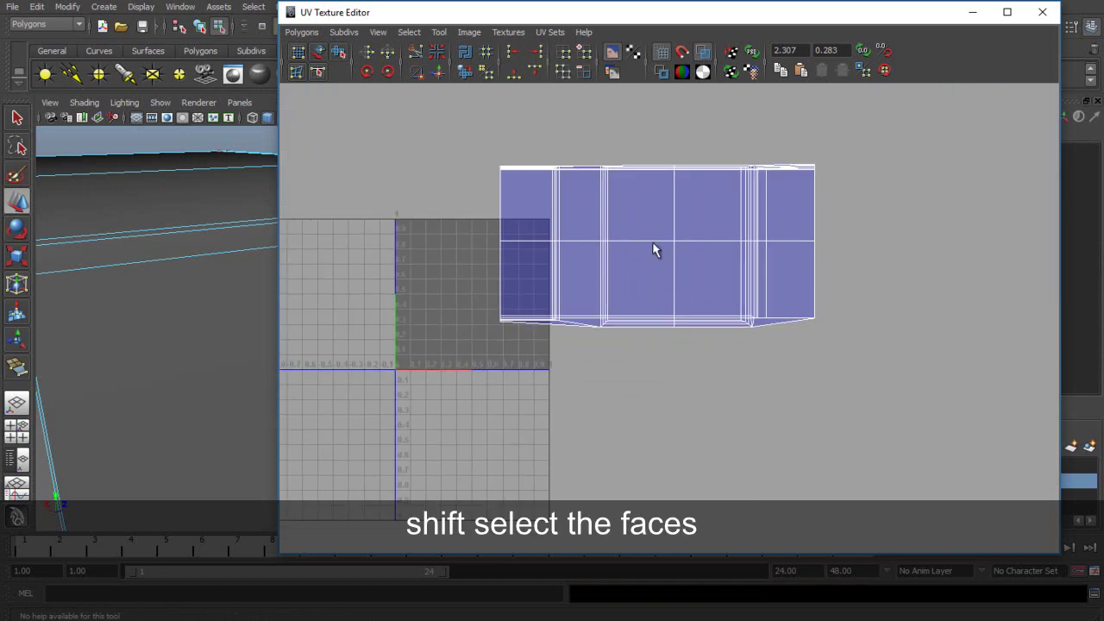
# Delete the body's faces on the positive-X side of the centre line and return to object selection.
pyautogui.scroll(3, 640, 205)
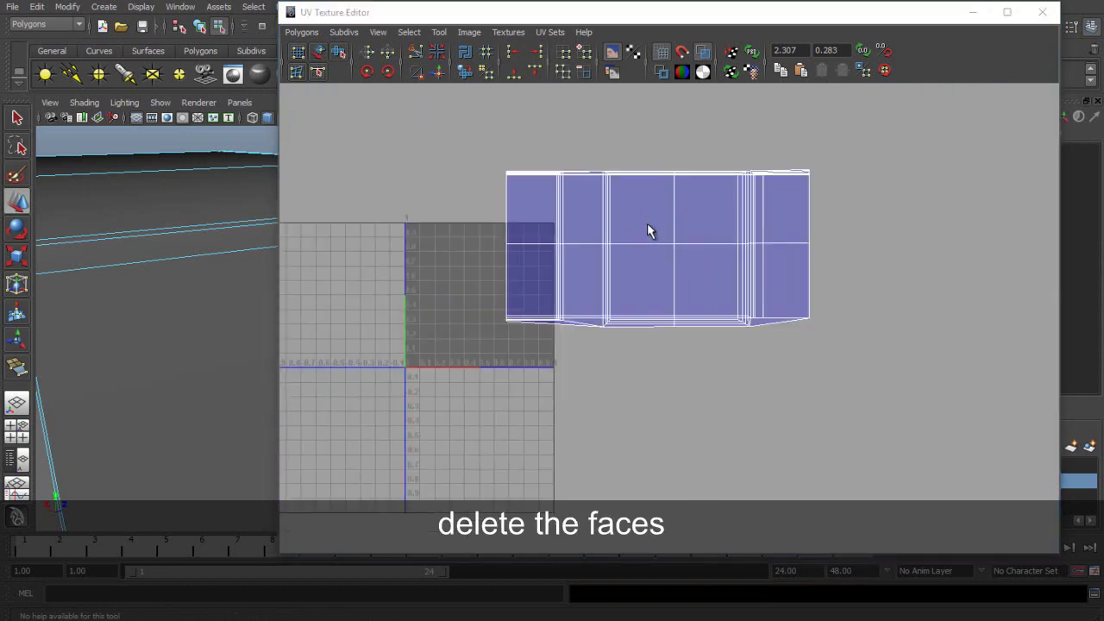
pyautogui.moveTo(507, 166); pyautogui.dragTo(639, 335)
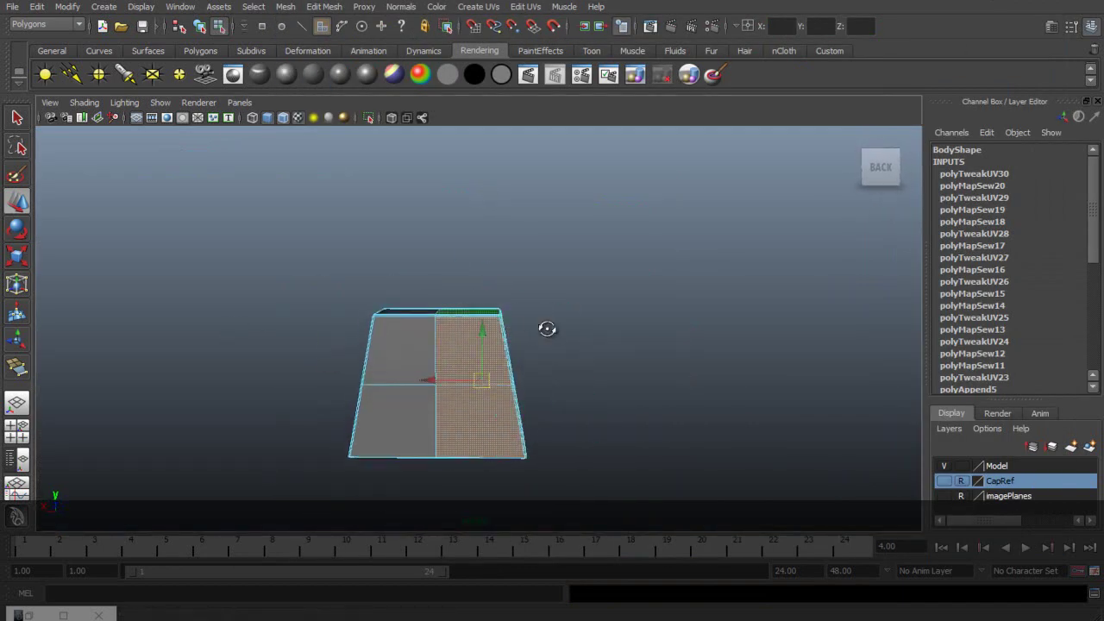
pyautogui.press('Delete')
pyautogui.moveTo(480, 348); pyautogui.dragTo(552, 331, button='right')
# Snap the body's pivot point to the upper end of the open centre edge, working in the front view.
pyautogui.press('space')
pyautogui.moveTo(523, 323); pyautogui.dragTo(528, 345)
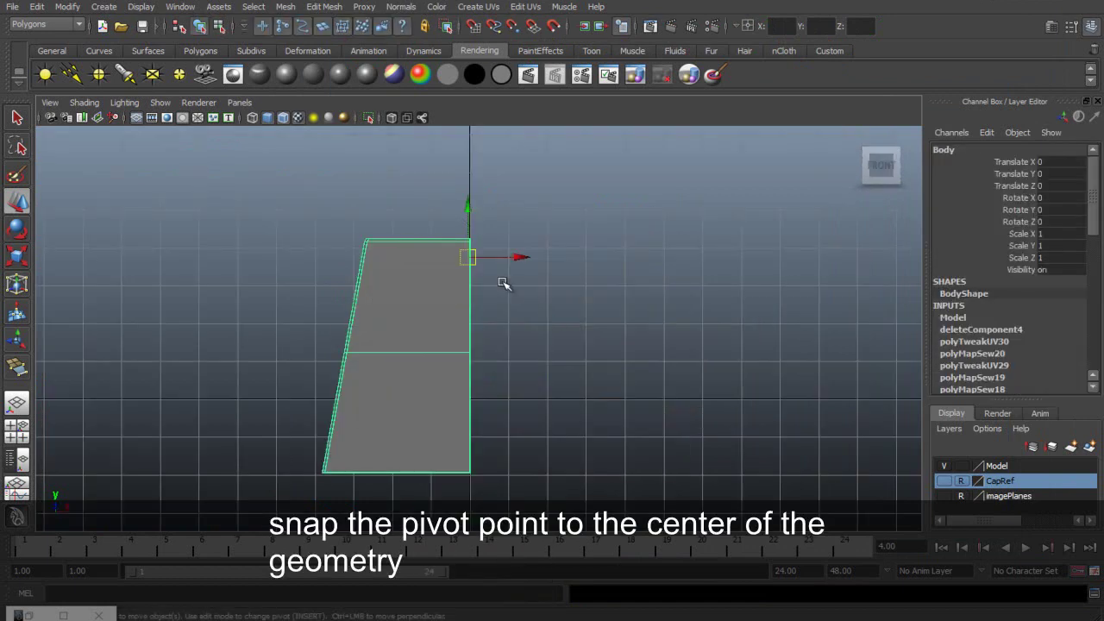
pyautogui.scroll(2, 529, 286)
pyautogui.keyDown('alt'); pyautogui.moveTo(523, 254); pyautogui.dragTo(563, 366, button='middle'); pyautogui.keyUp('alt')
pyautogui.scroll(5, 563, 366)
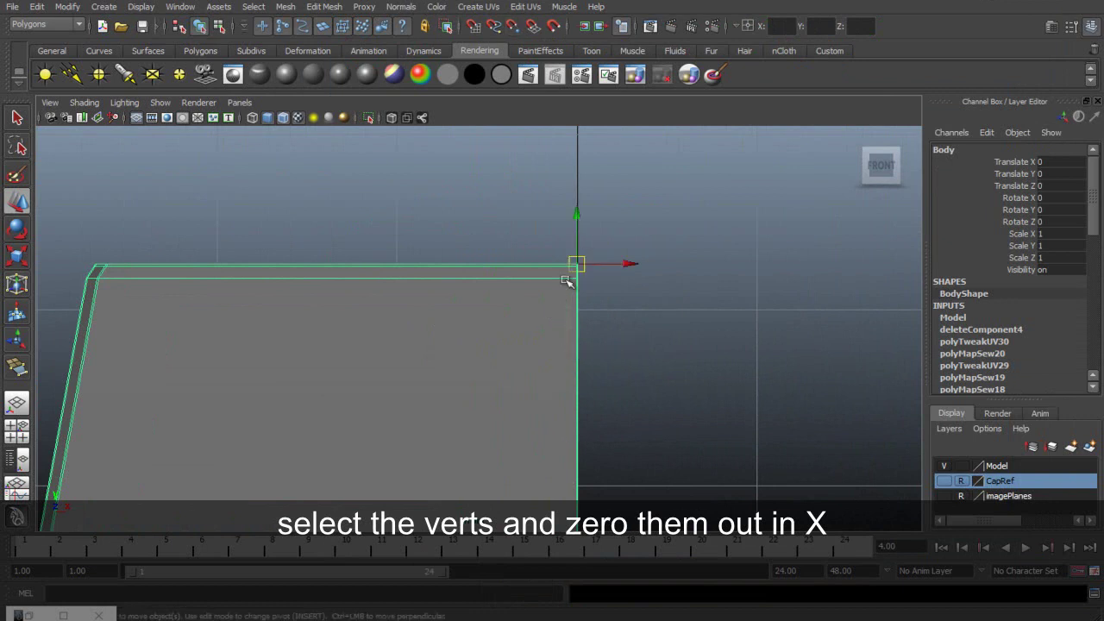
# Select all vertices along the open centre edge and set their X position to 0.
pyautogui.scroll(-6, 585, 255)
pyautogui.moveTo(487, 330); pyautogui.dragTo(433, 329, button='right')
pyautogui.moveTo(484, 271); pyautogui.dragTo(594, 536)
pyautogui.click(781, 26)
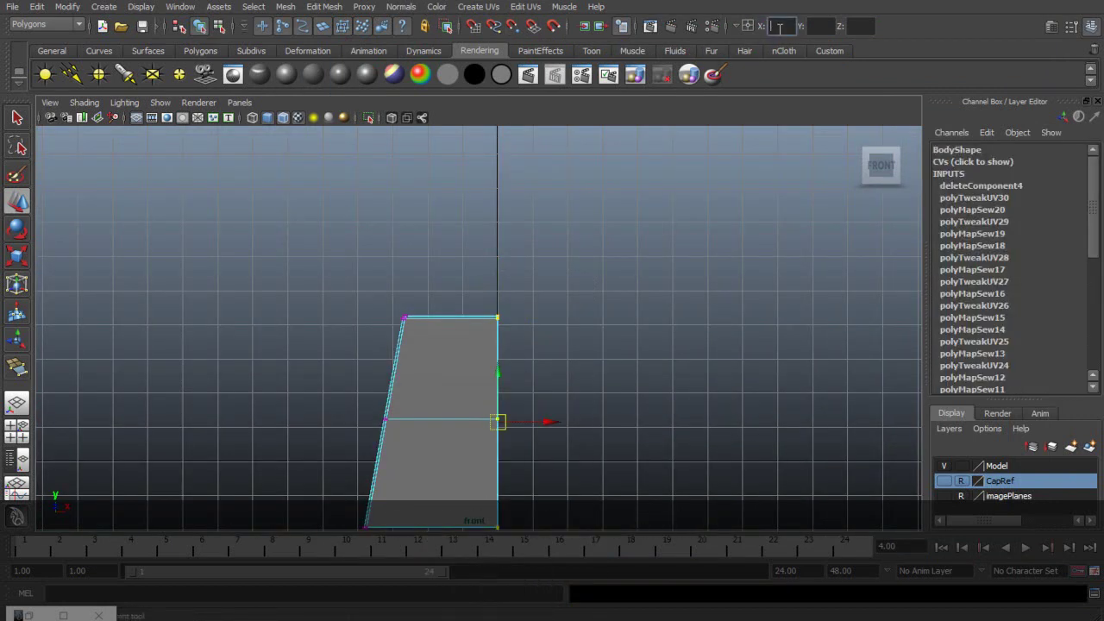
pyautogui.write('0')
pyautogui.press('Return')
# Duplicate the half body and mirror the copy by setting its Scale X to -1.
pyautogui.press('F8')
pyautogui.hotkey('ctrl', 'd')
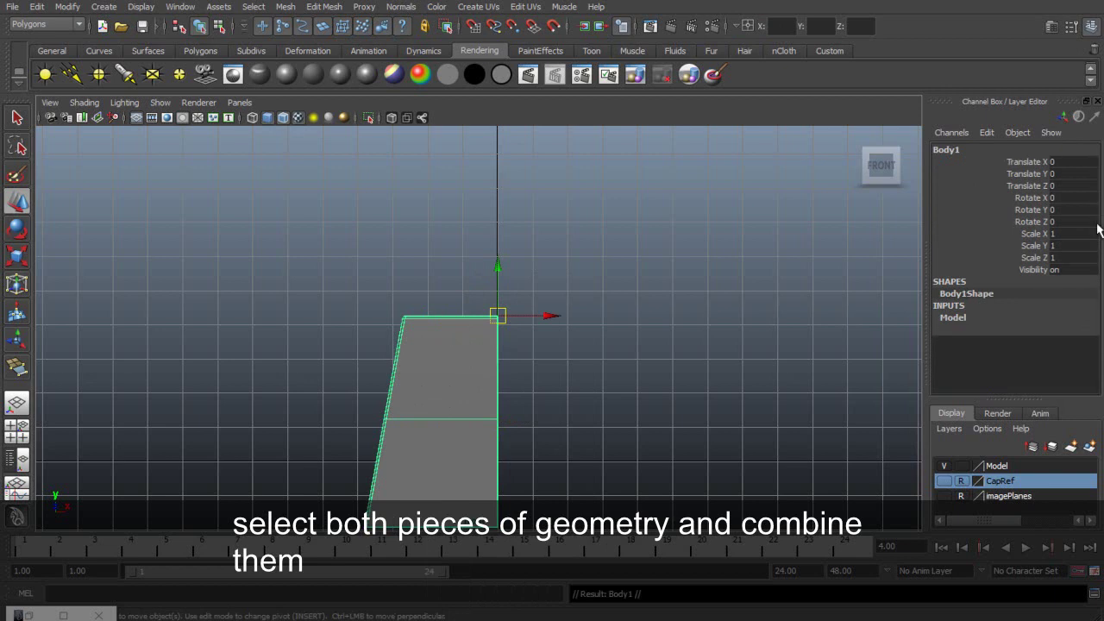
pyautogui.click(1074, 233)
pyautogui.write('-1')
pyautogui.press('Return')
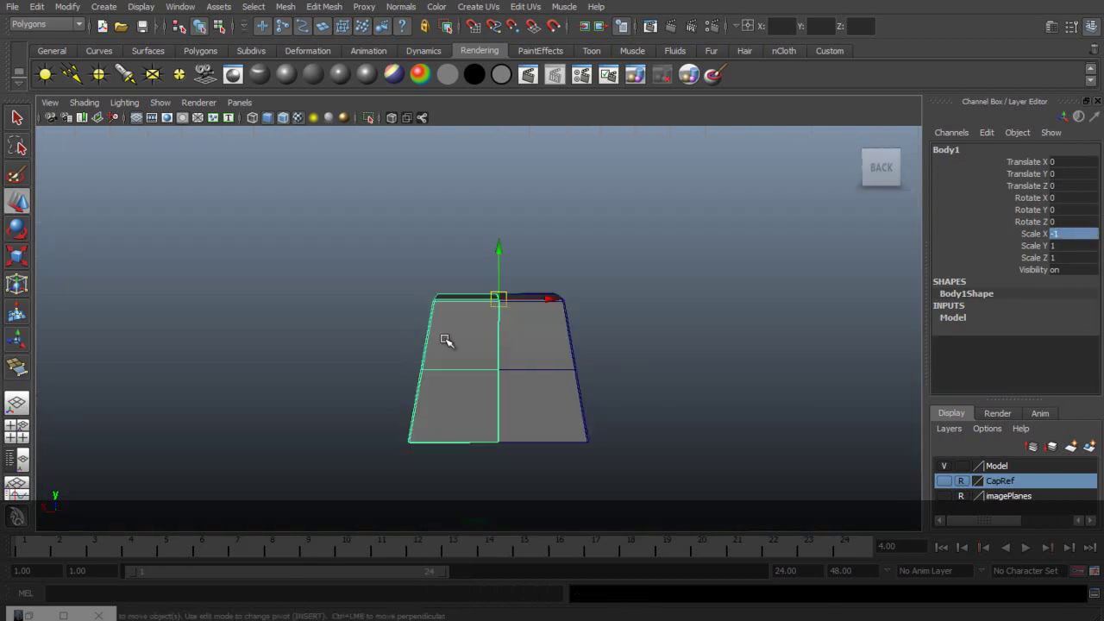
# Combine the two body halves into one mesh and switch to vertex selection.
pyautogui.keyDown('shift'); pyautogui.click(524, 329); pyautogui.keyUp('shift')
pyautogui.click(286, 7)
pyautogui.click(300, 30)
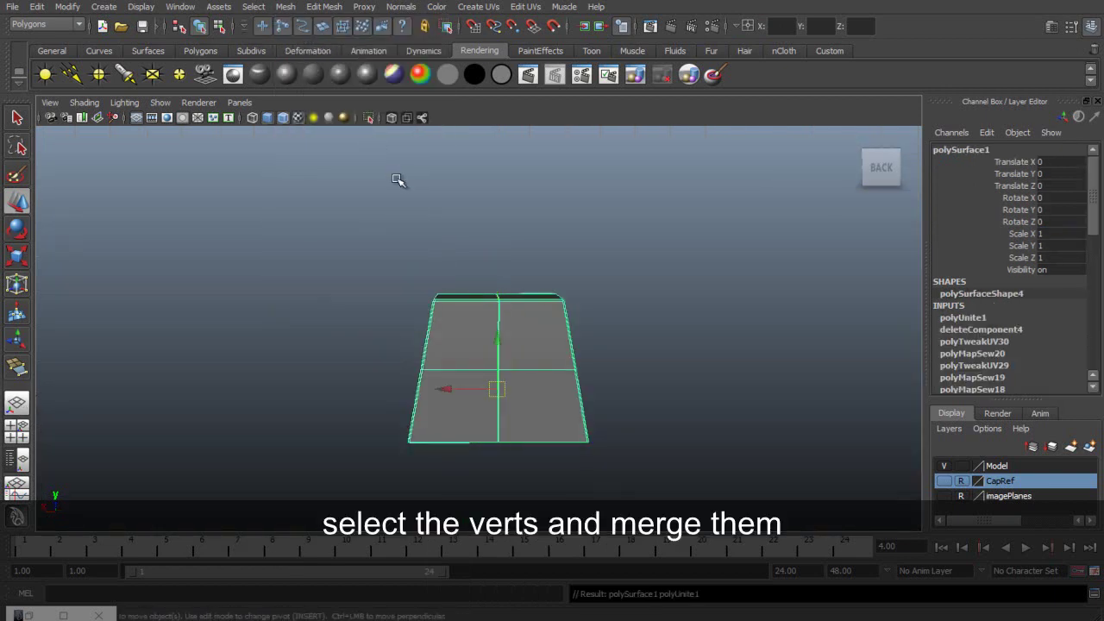
pyautogui.scroll(5, 570, 275)
pyautogui.moveTo(571, 276); pyautogui.dragTo(516, 274, button='right')
# Try to merge all the vertices along the centre seam in a single operation.
pyautogui.keyDown('alt'); pyautogui.moveTo(530, 243); pyautogui.dragTo(549, 276); pyautogui.keyUp('alt')
pyautogui.keyDown('alt'); pyautogui.moveTo(549, 276); pyautogui.dragTo(660, 286, button='right'); pyautogui.keyUp('alt')
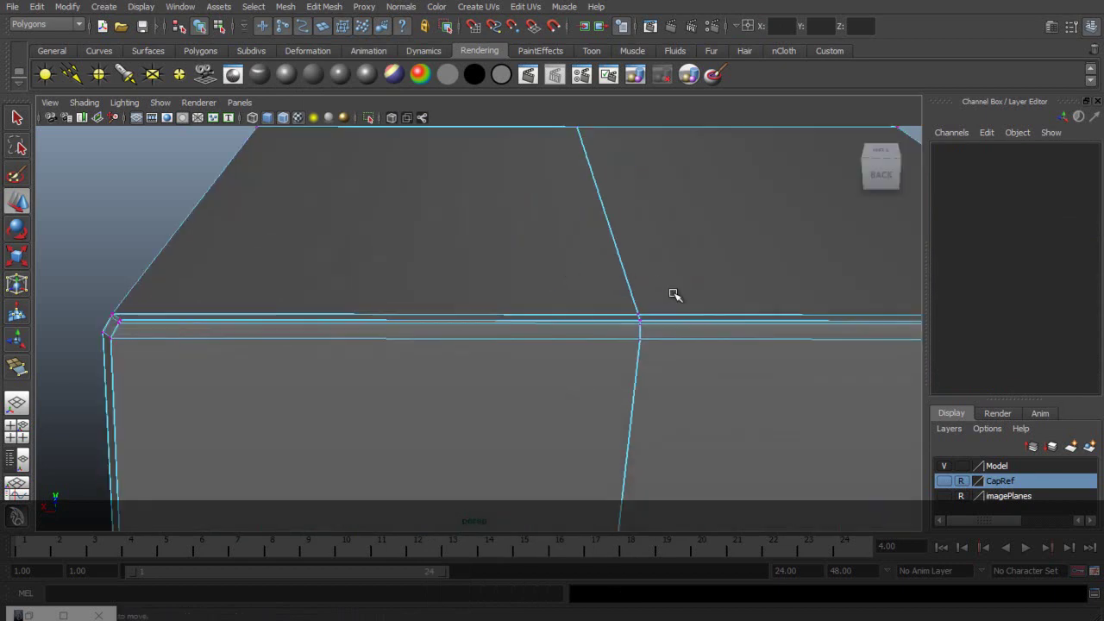
pyautogui.keyDown('alt'); pyautogui.moveTo(683, 313); pyautogui.dragTo(560, 287, button='middle'); pyautogui.keyUp('alt')
pyautogui.keyDown('alt'); pyautogui.moveTo(561, 286); pyautogui.dragTo(467, 266, button='right'); pyautogui.keyUp('alt')
pyautogui.moveTo(467, 267); pyautogui.dragTo(510, 448)
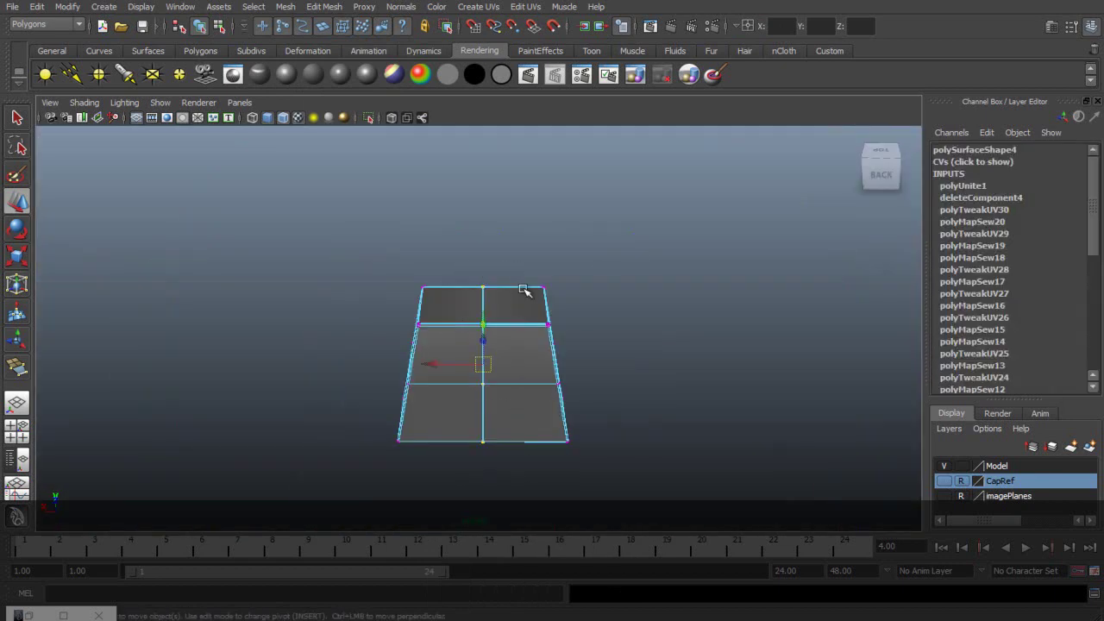
pyautogui.keyDown('alt'); pyautogui.moveTo(511, 447); pyautogui.dragTo(562, 453, button='right'); pyautogui.keyUp('alt')
pyautogui.click(201, 51)
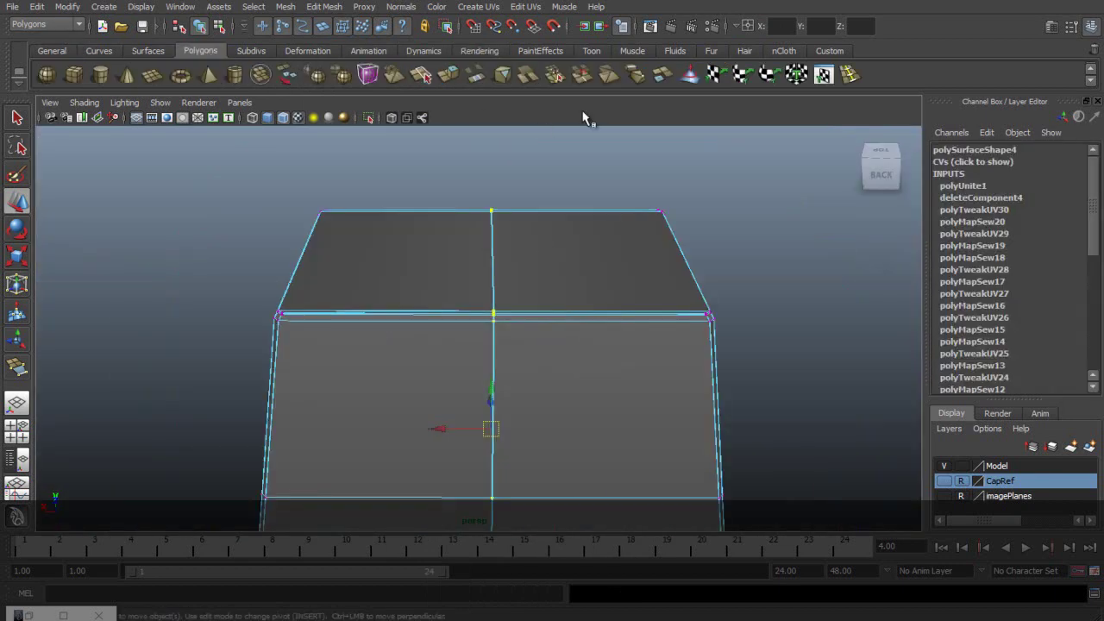
pyautogui.keyDown('alt'); pyautogui.moveTo(536, 162); pyautogui.dragTo(516, 207, button='middle'); pyautogui.keyUp('alt')
pyautogui.keyDown('alt'); pyautogui.moveTo(516, 207); pyautogui.dragTo(530, 193, button='right'); pyautogui.keyUp('alt')
pyautogui.keyDown('alt'); pyautogui.moveTo(549, 283); pyautogui.dragTo(546, 183, button='middle'); pyautogui.keyUp('alt')
pyautogui.keyDown('alt'); pyautogui.moveTo(480, 185); pyautogui.dragTo(516, 253, button='right'); pyautogui.keyUp('alt')
pyautogui.click(555, 80)
pyautogui.hotkey('ctrl', 'z')
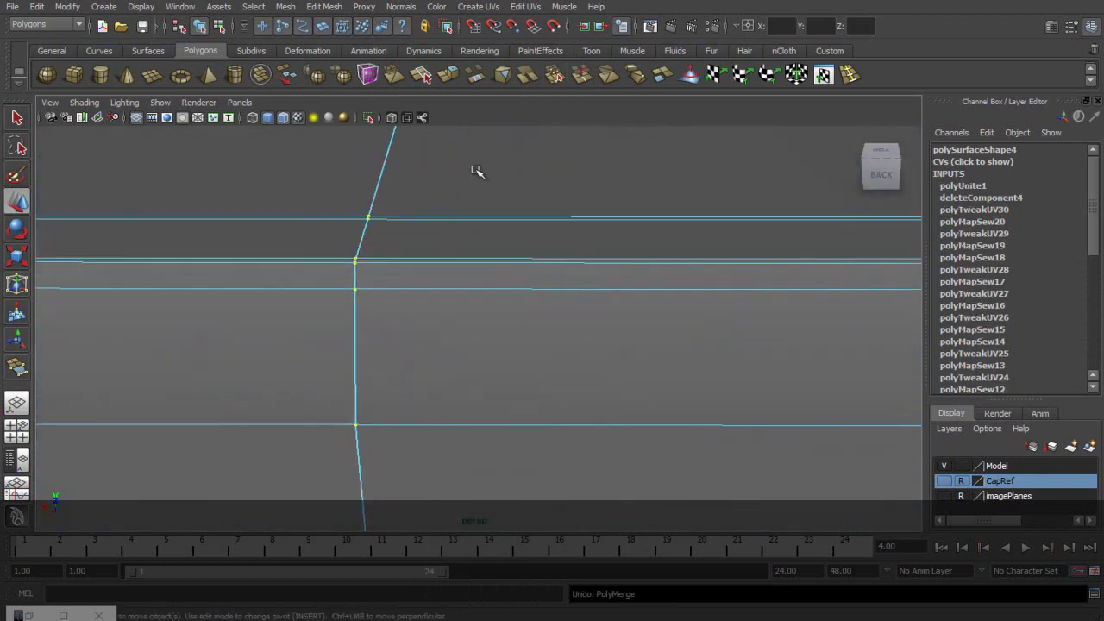
# Merge the first overlapping vertex pairs where the centre seam crosses the back panel's upper bevel, one point at a time.
pyautogui.click(476, 197)
pyautogui.keyDown('alt'); pyautogui.moveTo(407, 240); pyautogui.dragTo(446, 242, button='middle'); pyautogui.keyUp('alt')
pyautogui.keyDown('alt'); pyautogui.moveTo(388, 254); pyautogui.dragTo(409, 281, button='right'); pyautogui.keyUp('alt')
pyautogui.click(580, 255)
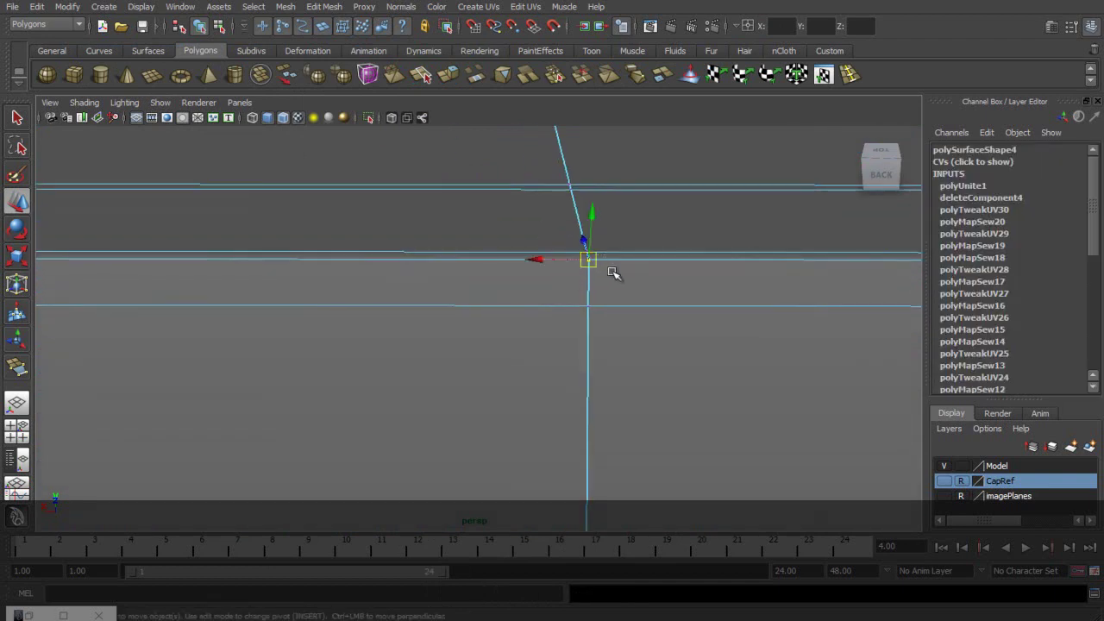
pyautogui.click(552, 78)
pyautogui.moveTo(609, 331); pyautogui.dragTo(571, 290)
pyautogui.press('g')
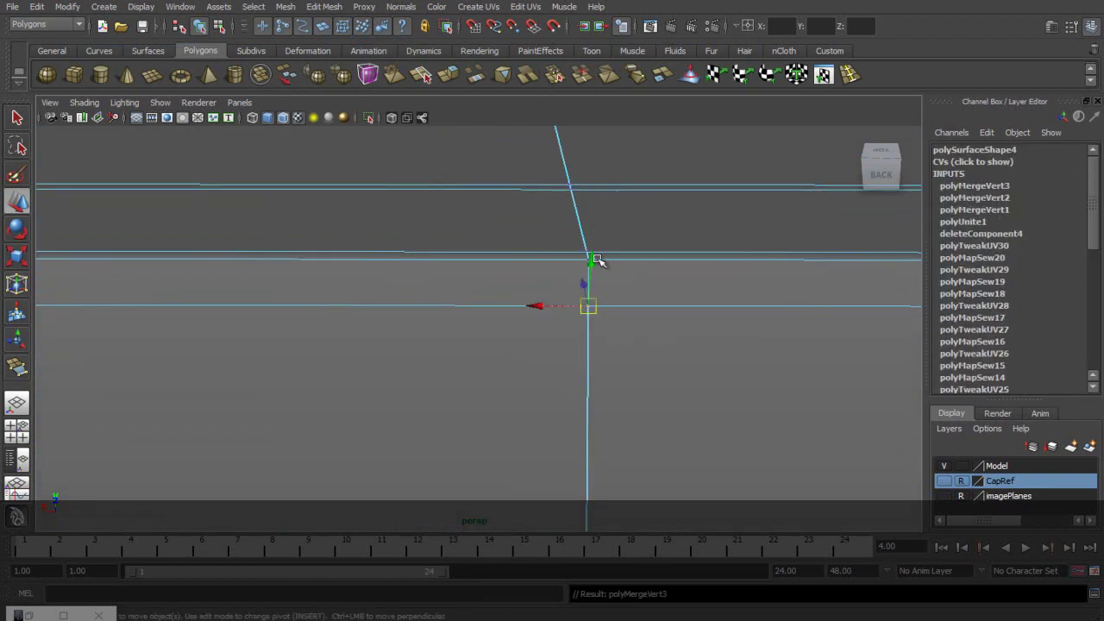
# Merge the remaining centre-seam vertex pairs where the back's upper bevel rolls over onto the top face.
pyautogui.moveTo(571, 242); pyautogui.dragTo(601, 256)
pyautogui.press('g')
pyautogui.press('g')
pyautogui.press('q')
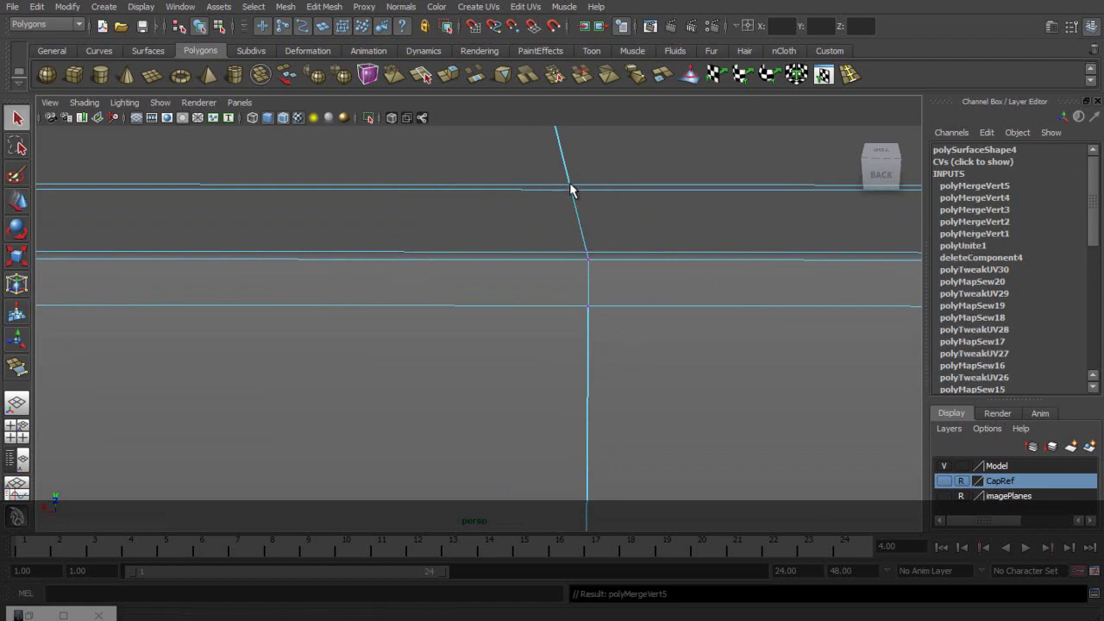
pyautogui.press('g')
pyautogui.keyDown('alt'); pyautogui.moveTo(624, 215); pyautogui.dragTo(429, 317); pyautogui.keyUp('alt')
pyautogui.press('g')
pyautogui.press('g')
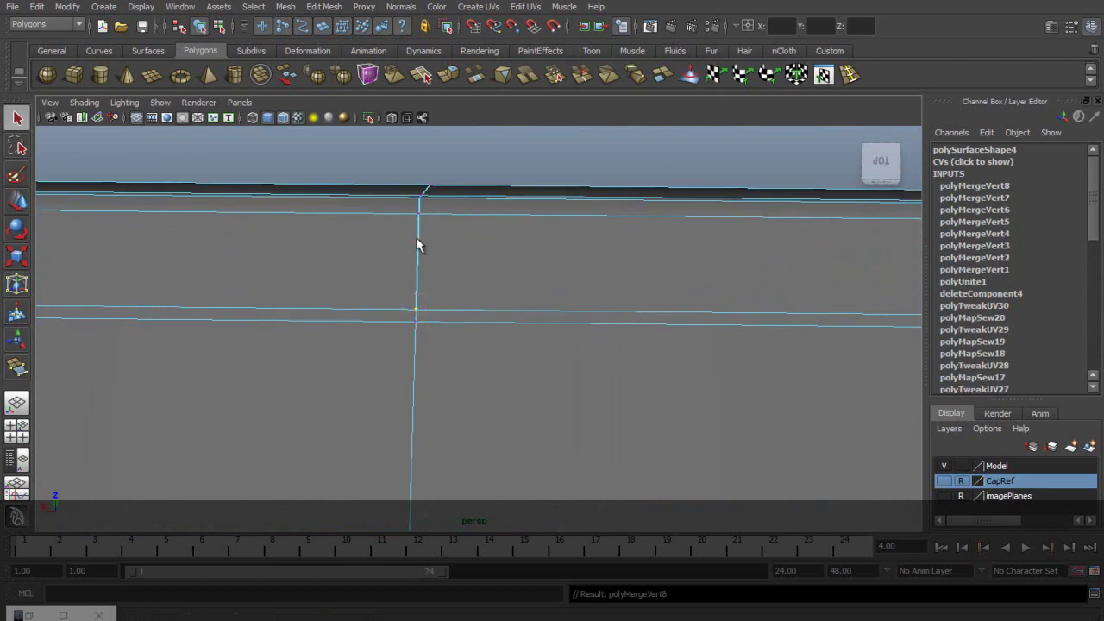
# Continue along the centre seam across the top of the body, merging each overlapping vertex pair individually.
pyautogui.press('g')
pyautogui.keyDown('alt'); pyautogui.moveTo(463, 239); pyautogui.dragTo(483, 247); pyautogui.keyUp('alt')
pyautogui.keyDown('alt'); pyautogui.moveTo(475, 428); pyautogui.dragTo(489, 317); pyautogui.keyUp('alt')
pyautogui.press('g')
pyautogui.press('g')
pyautogui.press('g')
pyautogui.keyDown('alt'); pyautogui.moveTo(552, 297); pyautogui.dragTo(494, 444); pyautogui.keyUp('alt')
pyautogui.press('g')
pyautogui.press('g')
# Merge centre-seam vertices at the bevel on the body's underside, then undo the last merge.
pyautogui.keyDown('alt'); pyautogui.moveTo(540, 475); pyautogui.dragTo(562, 216, button='middle'); pyautogui.keyUp('alt')
pyautogui.keyDown('alt'); pyautogui.moveTo(518, 424); pyautogui.dragTo(563, 341); pyautogui.keyUp('alt')
pyautogui.keyDown('alt'); pyautogui.moveTo(567, 372); pyautogui.dragTo(559, 321, button='middle'); pyautogui.keyUp('alt')
pyautogui.keyDown('alt'); pyautogui.moveTo(565, 341); pyautogui.dragTo(648, 348, button='right'); pyautogui.keyUp('alt')
pyautogui.keyDown('alt'); pyautogui.moveTo(648, 348); pyautogui.dragTo(643, 293, button='middle'); pyautogui.keyUp('alt')
pyautogui.keyDown('alt'); pyautogui.moveTo(613, 357); pyautogui.dragTo(675, 382, button='right'); pyautogui.keyUp('alt')
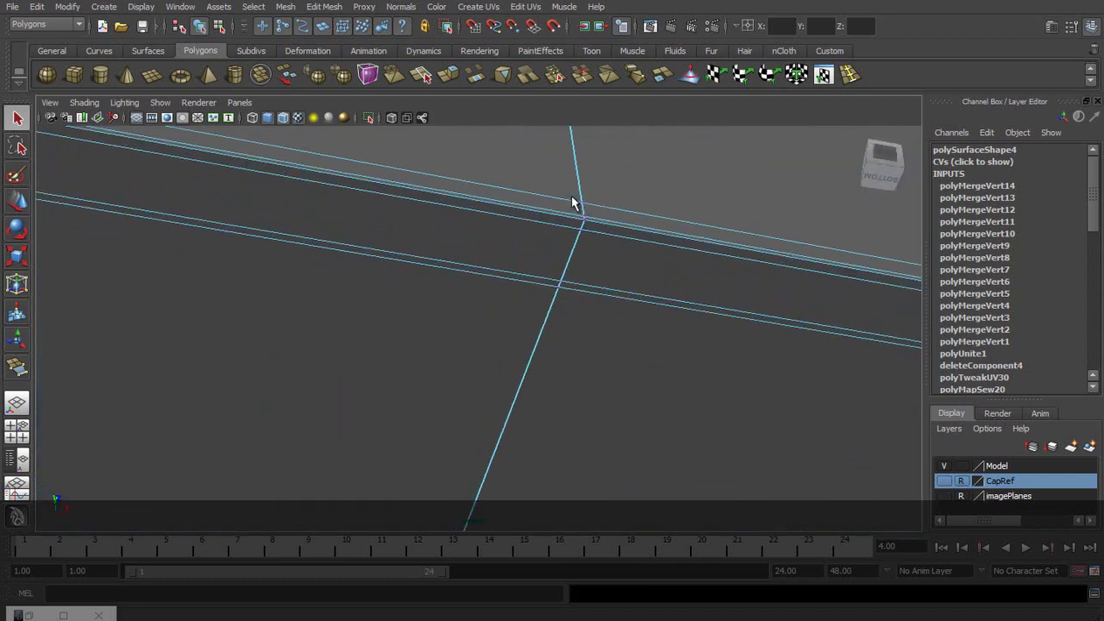
pyautogui.press('g')
pyautogui.moveTo(577, 217); pyautogui.dragTo(587, 228)
pyautogui.press('g')
pyautogui.hotkey('ctrl', 'z')
# Merge the closely spaced centre-seam vertex pairs on the underside bevel individually from a closer view.
pyautogui.keyDown('alt'); pyautogui.moveTo(565, 229); pyautogui.dragTo(607, 236, button='right'); pyautogui.keyUp('alt')
pyautogui.keyDown('alt'); pyautogui.moveTo(655, 246); pyautogui.dragTo(606, 281, button='middle'); pyautogui.keyUp('alt')
pyautogui.keyDown('alt'); pyautogui.moveTo(355, 281); pyautogui.dragTo(414, 293, button='right'); pyautogui.keyUp('alt')
pyautogui.click(348, 185)
pyautogui.click(339, 167)
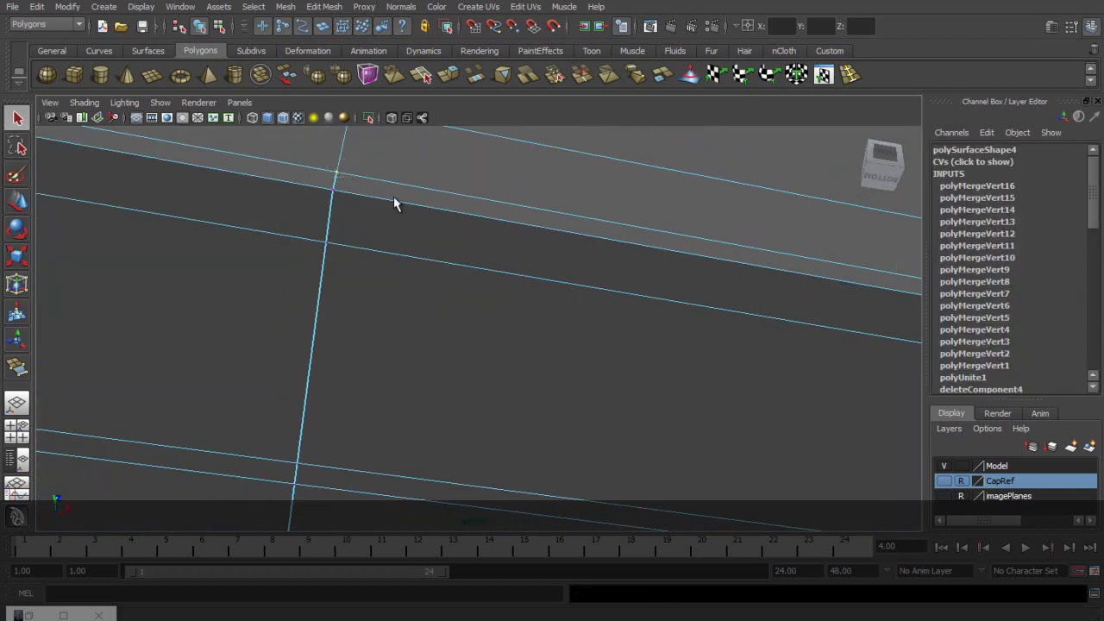
pyautogui.moveTo(302, 486); pyautogui.dragTo(289, 478)
pyautogui.press('g')
# Merge the centre-seam vertex pairs along the opposite bevel of the body's underside.
pyautogui.scroll(-5, 430, 374)
pyautogui.keyDown('alt'); pyautogui.moveTo(423, 359); pyautogui.dragTo(680, 343); pyautogui.keyUp('alt')
pyautogui.scroll(-3, 444, 252)
pyautogui.keyDown('alt'); pyautogui.moveTo(444, 259); pyautogui.dragTo(463, 415); pyautogui.keyUp('alt')
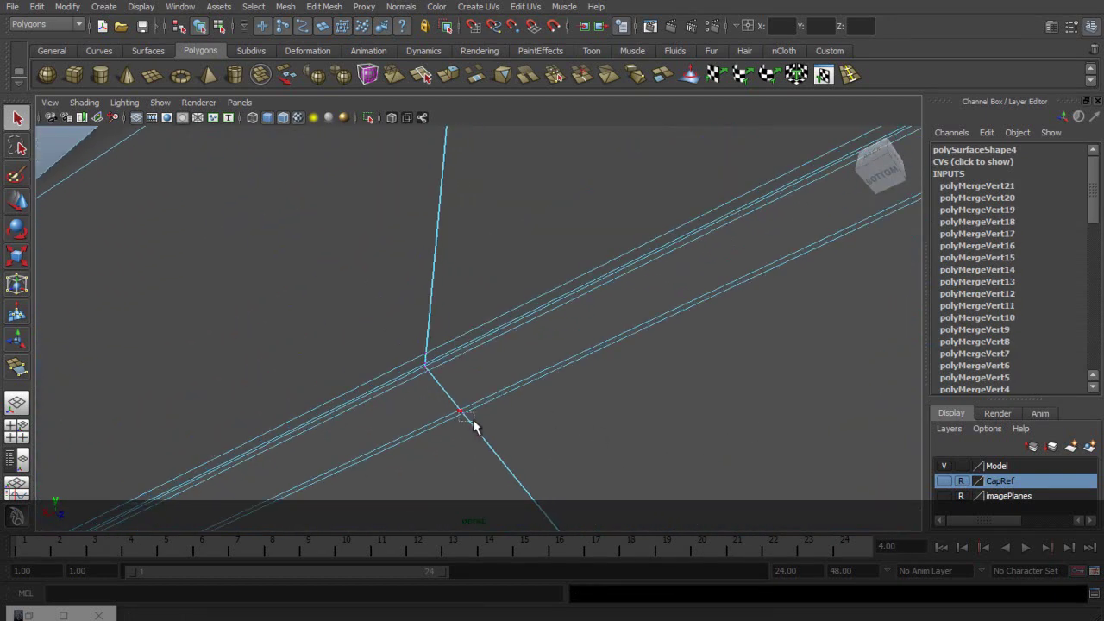
pyautogui.keyDown('alt'); pyautogui.moveTo(466, 337); pyautogui.dragTo(739, 216); pyautogui.keyUp('alt')
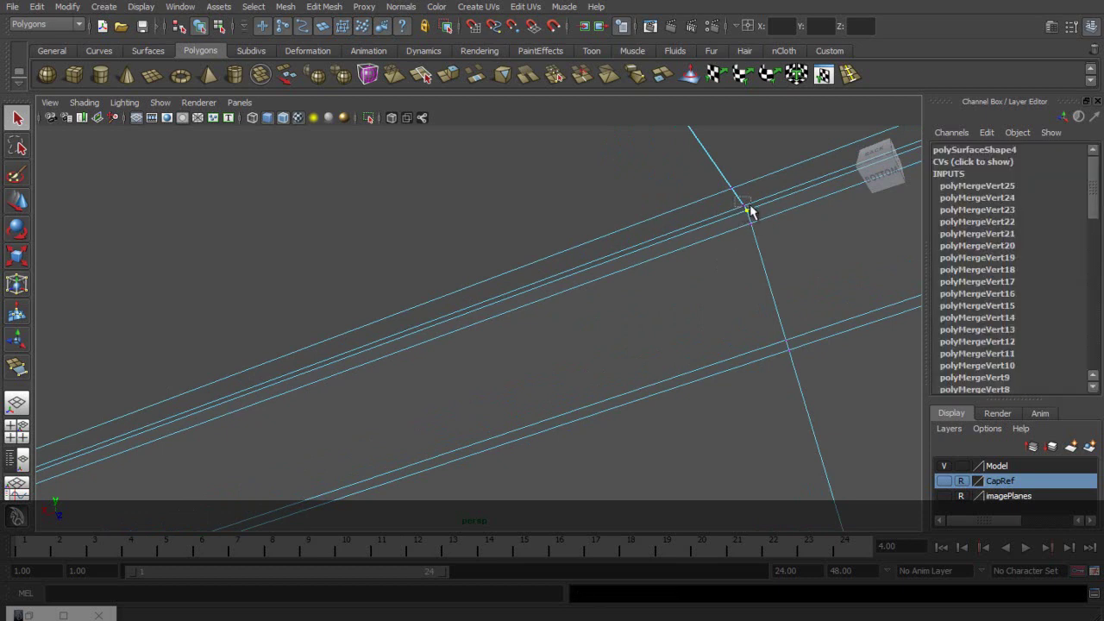
# Merge the last overlapping centre-seam vertex pairs in the tight rows of the underside bevel.
pyautogui.keyDown('alt'); pyautogui.moveTo(780, 194); pyautogui.dragTo(707, 245, button='middle'); pyautogui.keyUp('alt')
pyautogui.keyDown('alt'); pyautogui.moveTo(707, 245); pyautogui.dragTo(374, 212, button='right'); pyautogui.keyUp('alt')
pyautogui.keyDown('alt'); pyautogui.moveTo(565, 203); pyautogui.dragTo(609, 290, button='middle'); pyautogui.keyUp('alt')
pyautogui.moveTo(542, 246); pyautogui.dragTo(544, 248)
pyautogui.press('g')
# Return the merged body to object selection and delete its construction history.
pyautogui.keyDown('alt'); pyautogui.moveTo(545, 248); pyautogui.dragTo(615, 279); pyautogui.keyUp('alt')
pyautogui.keyDown('alt'); pyautogui.moveTo(615, 279); pyautogui.dragTo(388, 189, button='right'); pyautogui.keyUp('alt')
pyautogui.keyDown('alt'); pyautogui.moveTo(509, 199); pyautogui.dragTo(550, 398, button='middle'); pyautogui.keyUp('alt')
pyautogui.keyDown('alt'); pyautogui.moveTo(550, 259); pyautogui.dragTo(547, 314); pyautogui.keyUp('alt')
pyautogui.keyDown('alt'); pyautogui.moveTo(547, 314); pyautogui.dragTo(661, 255, button='right'); pyautogui.keyUp('alt')
pyautogui.keyDown('alt'); pyautogui.moveTo(661, 254); pyautogui.dragTo(581, 397, button='middle'); pyautogui.keyUp('alt')
pyautogui.keyDown('alt'); pyautogui.moveTo(582, 397); pyautogui.dragTo(567, 278, button='right'); pyautogui.keyUp('alt')
pyautogui.moveTo(390, 343); pyautogui.dragTo(456, 323, button='right')
pyautogui.click(37, 6)
pyautogui.moveTo(95, 183)
pyautogui.click(220, 176)
pyautogui.keyDown('alt'); pyautogui.moveTo(220, 176); pyautogui.dragTo(309, 339); pyautogui.keyUp('alt')
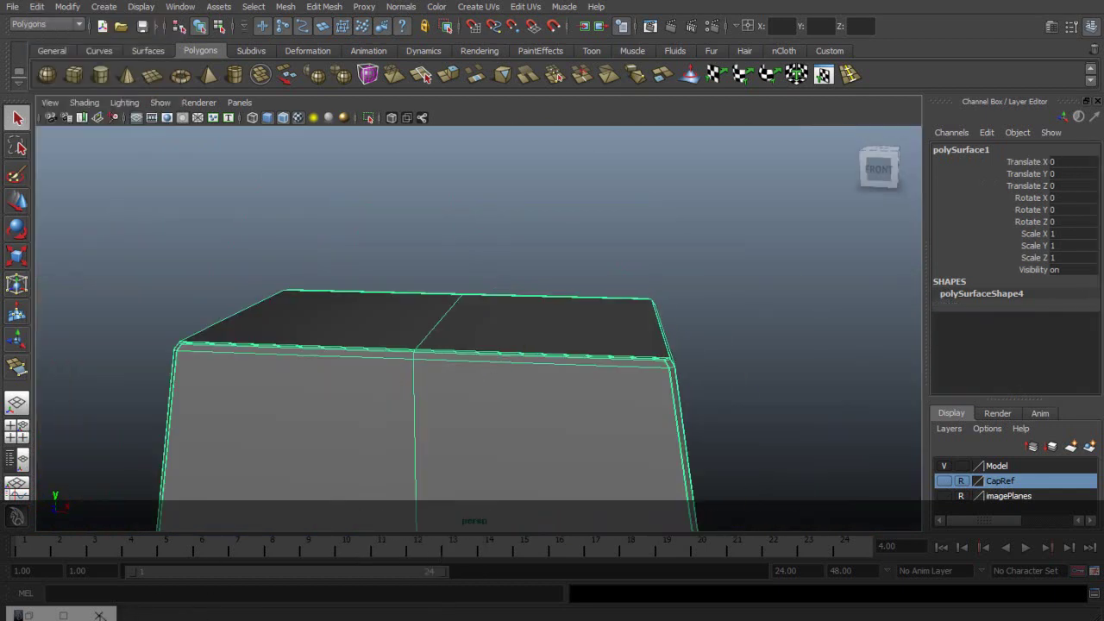
# Restore the UV Texture Editor, select one of the two overlapping half shells, and move it in U beside the other.
pyautogui.click(63, 615)
pyautogui.click(1051, 1)
pyautogui.scroll(1, 637, 206)
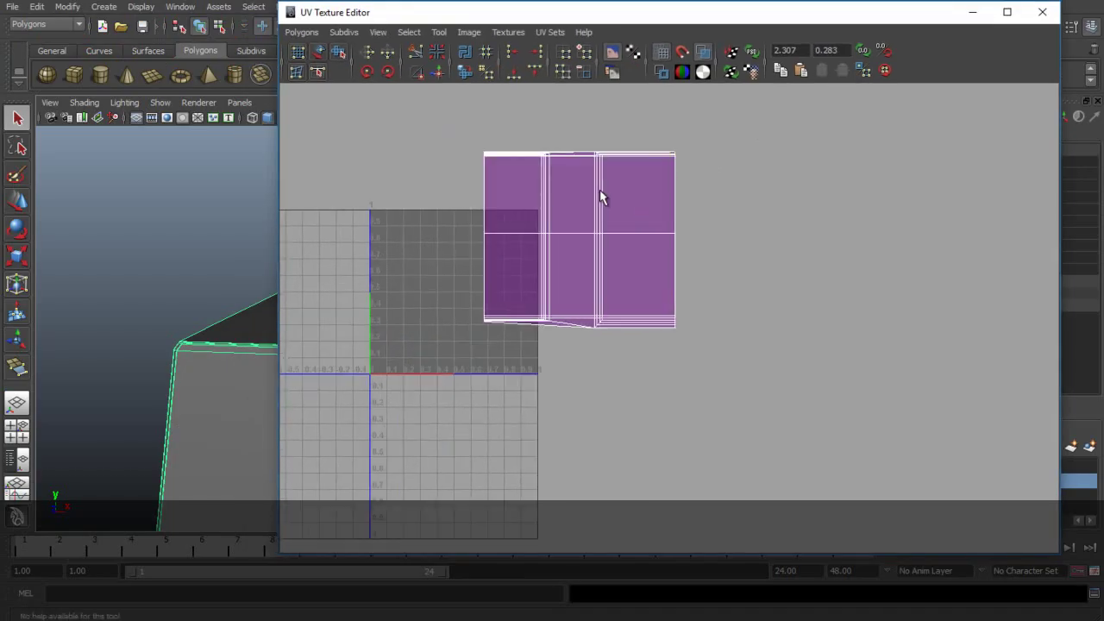
pyautogui.moveTo(606, 188); pyautogui.dragTo(651, 187, button='right')
pyautogui.click(596, 157)
pyautogui.press('w')
pyautogui.moveTo(623, 245); pyautogui.dragTo(837, 202)
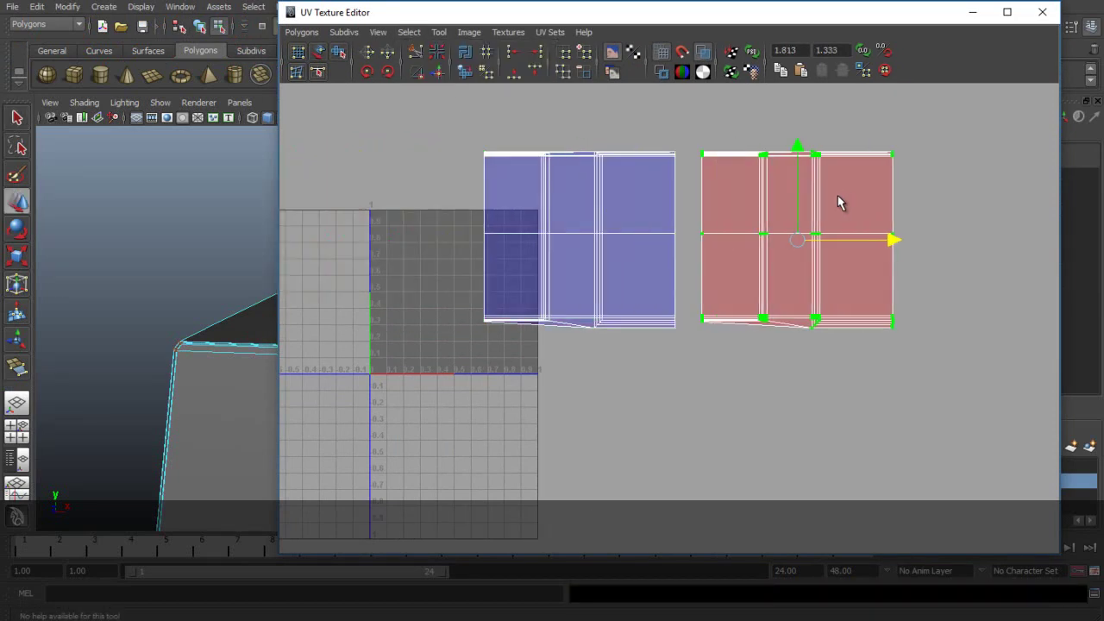
# Flip the moved half shell in U and slide it up close to the other half's centre edge.
pyautogui.click(368, 52)
pyautogui.moveTo(891, 240); pyautogui.dragTo(868, 242)
# Select the edges along the full centre gap between the two half shells and sew them together.
pyautogui.keyDown('alt'); pyautogui.moveTo(616, 302); pyautogui.dragTo(511, 365, button='middle'); pyautogui.keyUp('alt')
pyautogui.scroll(3, 510, 366)
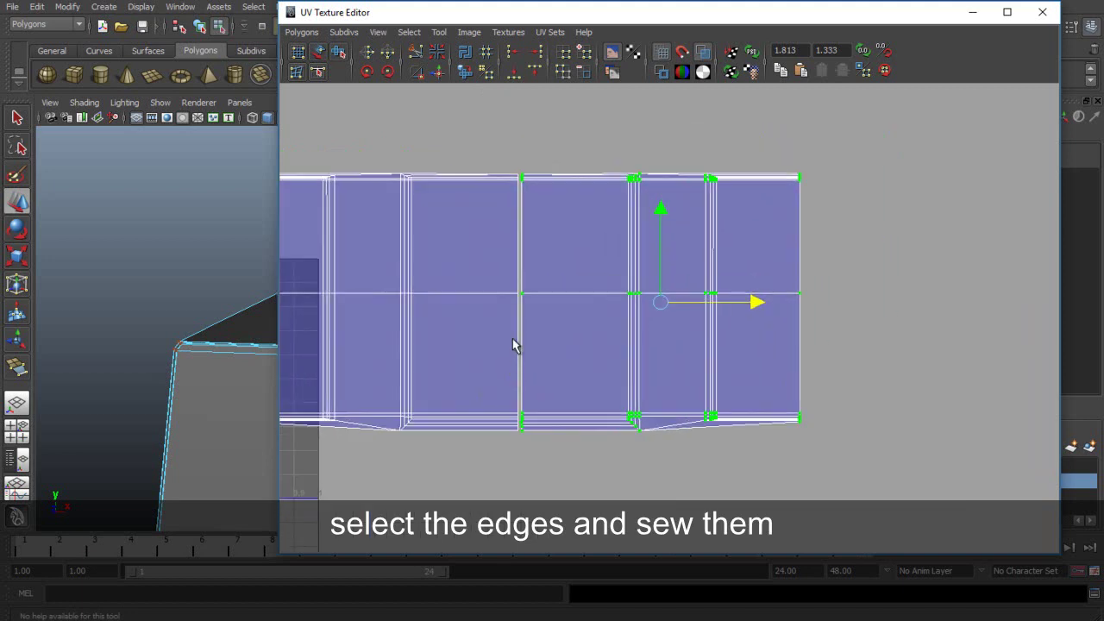
pyautogui.scroll(1, 576, 294)
pyautogui.keyDown('alt'); pyautogui.moveTo(576, 294); pyautogui.dragTo(667, 389, button='middle'); pyautogui.keyUp('alt')
pyautogui.scroll(4, 668, 389)
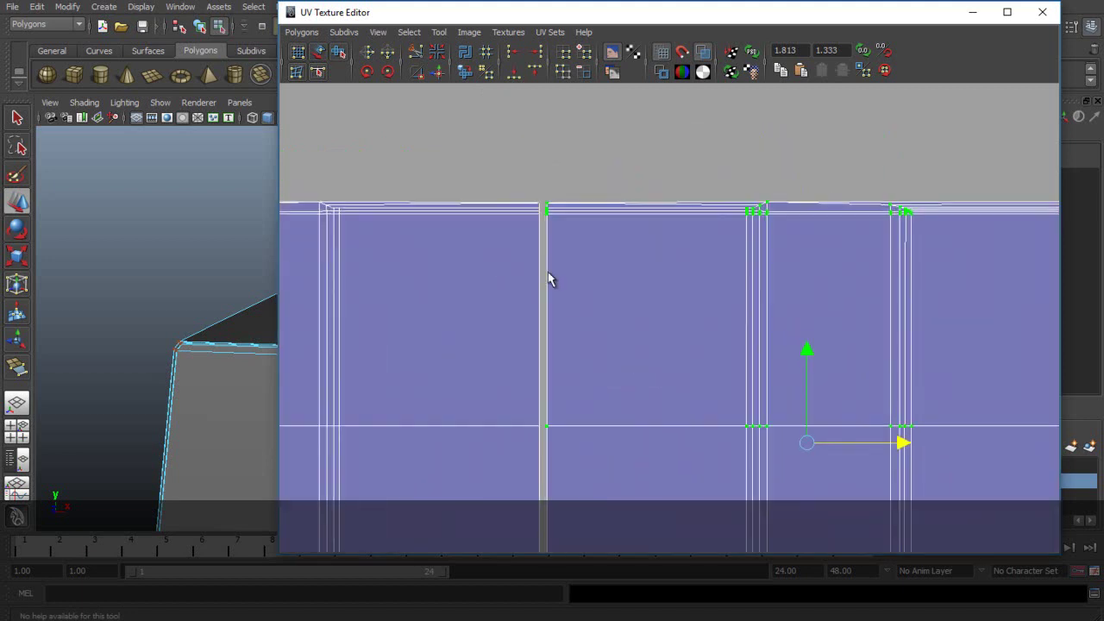
pyautogui.click(597, 230)
pyautogui.keyDown('alt'); pyautogui.moveTo(598, 230); pyautogui.dragTo(620, 270, button='middle'); pyautogui.keyUp('alt')
pyautogui.scroll(3, 620, 270)
pyautogui.keyDown('alt'); pyautogui.moveTo(528, 238); pyautogui.dragTo(659, 297, button='middle'); pyautogui.keyUp('alt')
pyautogui.scroll(6, 660, 297)
pyautogui.keyDown('alt'); pyautogui.moveTo(574, 230); pyautogui.dragTo(649, 340, button='middle'); pyautogui.keyUp('alt')
pyautogui.scroll(3, 649, 341)
pyautogui.scroll(-6, 578, 354)
pyautogui.keyDown('alt'); pyautogui.moveTo(677, 526); pyautogui.dragTo(641, 189, button='middle'); pyautogui.keyUp('alt')
pyautogui.scroll(-4, 634, 406)
pyautogui.keyDown('alt'); pyautogui.moveTo(633, 407); pyautogui.dragTo(611, 296, button='middle'); pyautogui.keyUp('alt')
pyautogui.scroll(3, 608, 285)
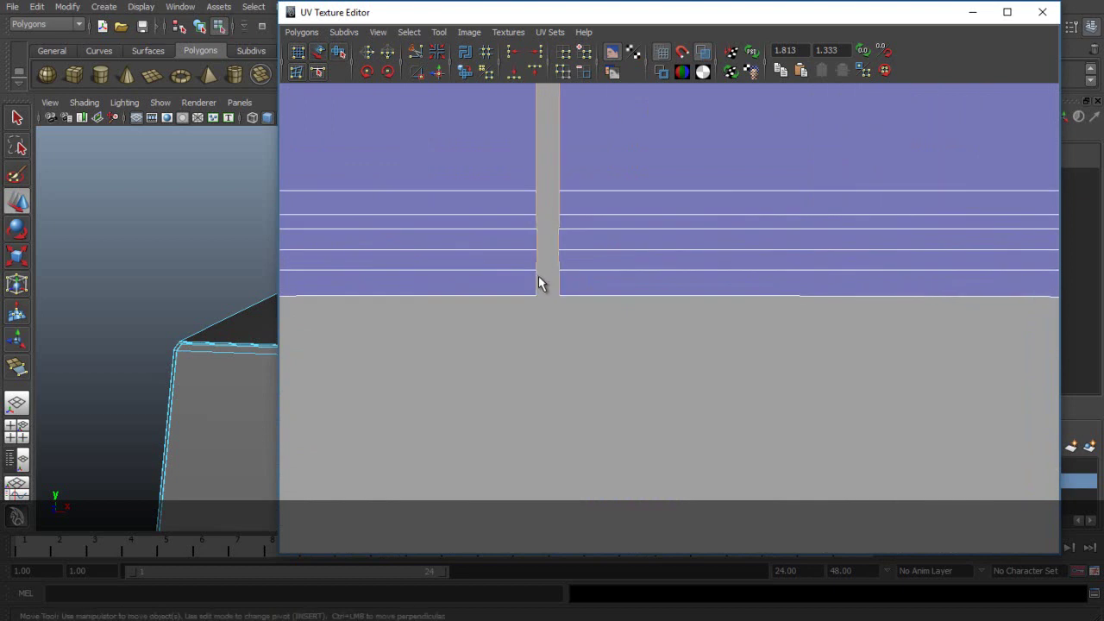
pyautogui.click(437, 53)
# Save the scene.
pyautogui.scroll(-5, 552, 186)
pyautogui.hotkey('ctrl', 's')
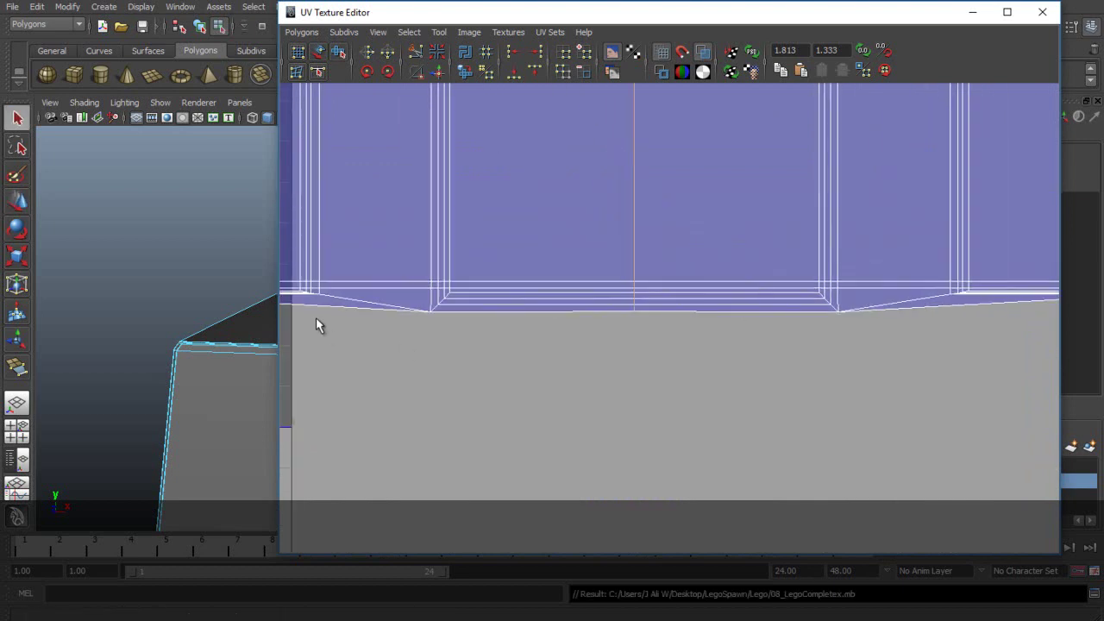
pyautogui.scroll(-2, 690, 248)
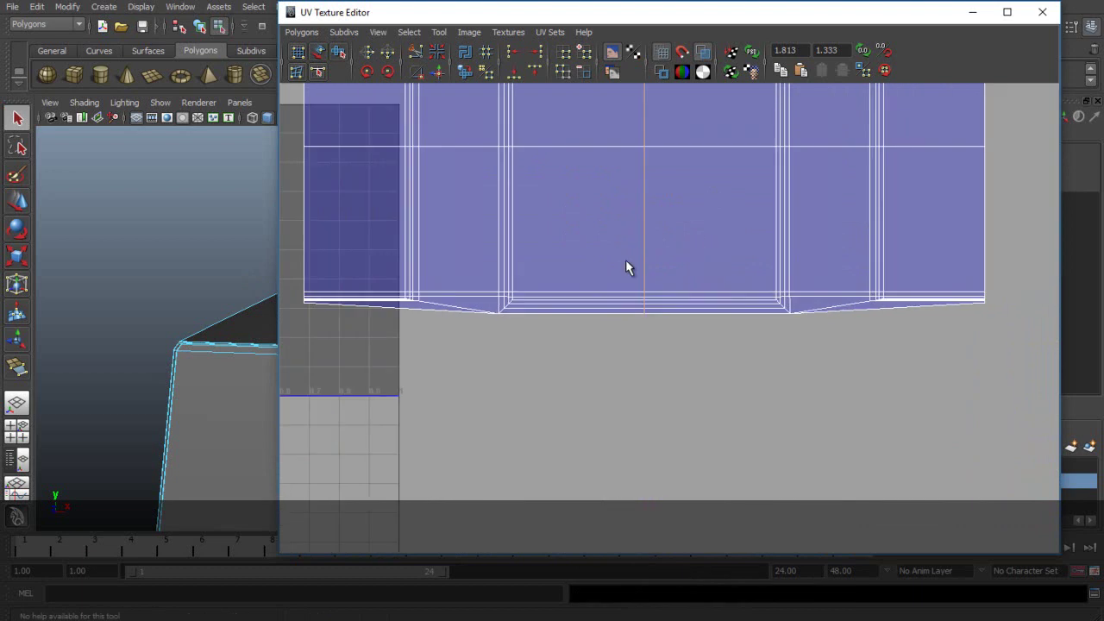
pyautogui.keyDown('alt'); pyautogui.moveTo(619, 180); pyautogui.dragTo(650, 303, button='middle'); pyautogui.keyUp('alt')
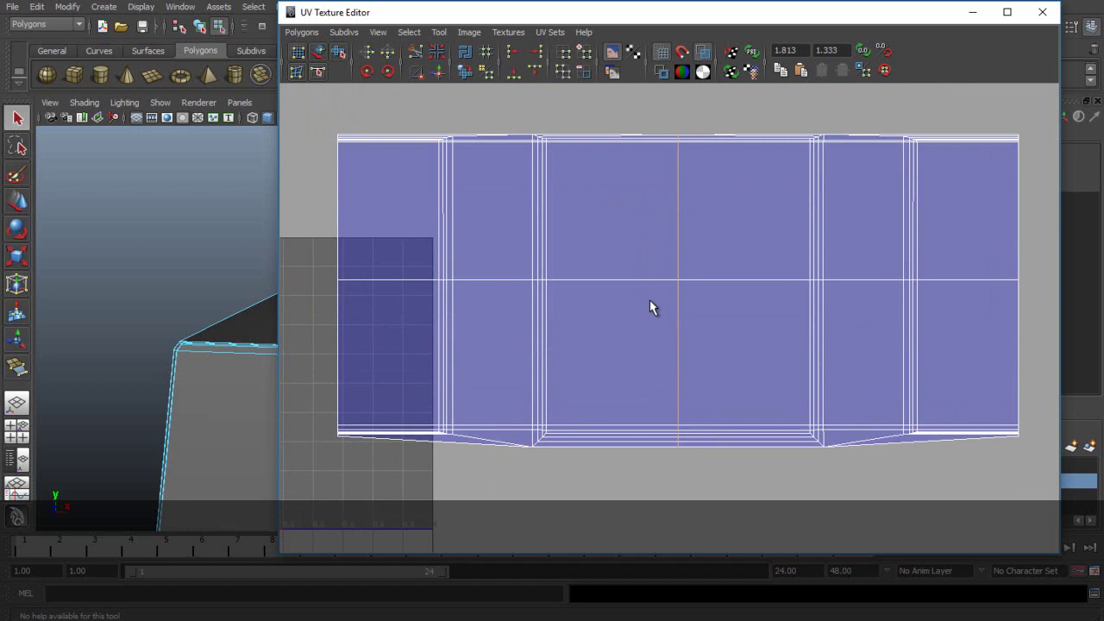
# Select the outermost lower corner UVs at both ends of the shell and lower them in V level with the centre panel's lower edge.
pyautogui.keyDown('alt'); pyautogui.moveTo(857, 385); pyautogui.dragTo(692, 272, button='middle'); pyautogui.keyUp('alt')
pyautogui.keyDown('alt'); pyautogui.moveTo(692, 272); pyautogui.dragTo(765, 296, button='right'); pyautogui.keyUp('alt')
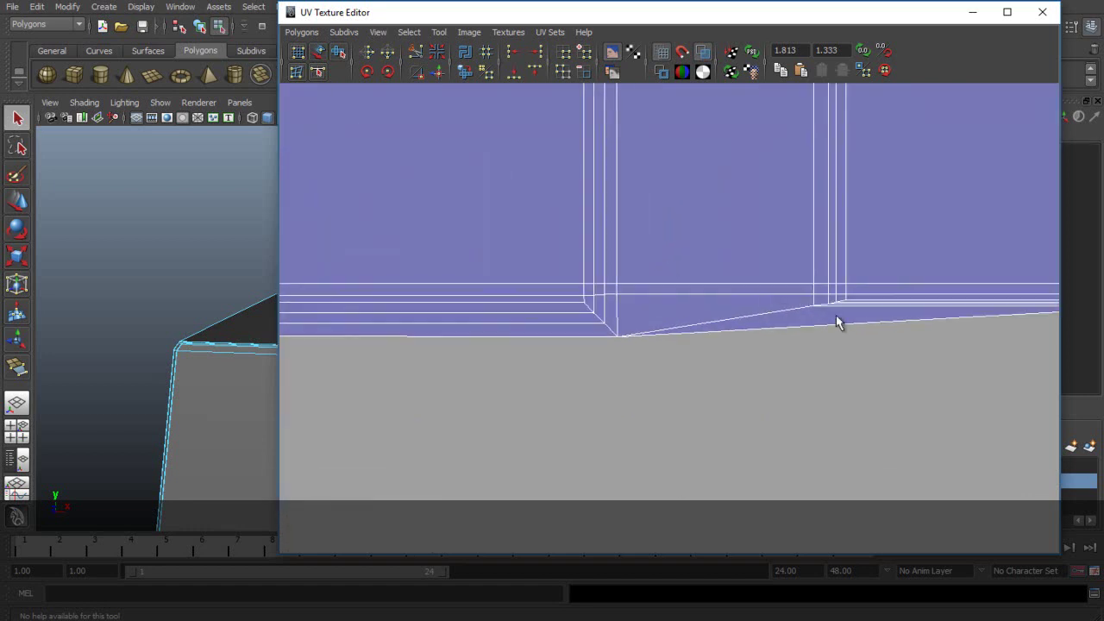
pyautogui.keyDown('alt'); pyautogui.moveTo(766, 295); pyautogui.dragTo(557, 275, button='middle'); pyautogui.keyUp('alt')
pyautogui.keyDown('alt'); pyautogui.moveTo(557, 274); pyautogui.dragTo(627, 300, button='right'); pyautogui.keyUp('alt')
pyautogui.scroll(-4, 594, 301)
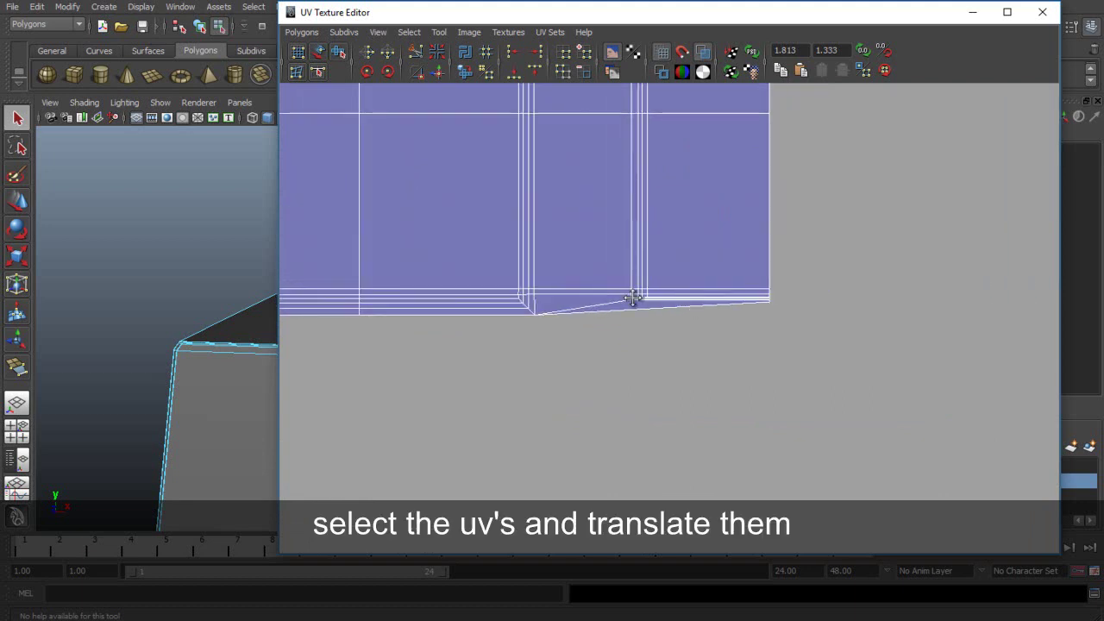
pyautogui.click(775, 285)
pyautogui.scroll(-2, 604, 302)
pyautogui.keyDown('alt'); pyautogui.moveTo(468, 319); pyautogui.dragTo(711, 349, button='middle'); pyautogui.keyUp('alt')
pyautogui.scroll(-2, 669, 317)
pyautogui.scroll(2, 459, 342)
pyautogui.scroll(4, 453, 319)
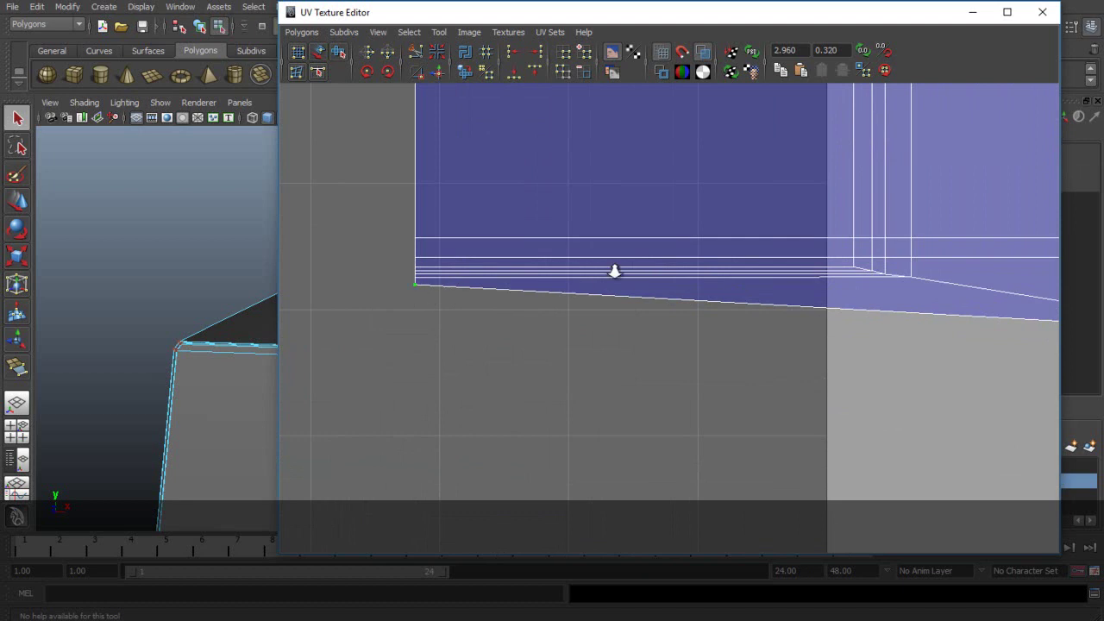
pyautogui.scroll(-6, 600, 272)
pyautogui.keyDown('alt'); pyautogui.moveTo(850, 291); pyautogui.dragTo(556, 235, button='middle'); pyautogui.keyUp('alt')
pyautogui.press('w')
pyautogui.scroll(-3, 729, 262)
pyautogui.keyDown('alt'); pyautogui.moveTo(735, 263); pyautogui.dragTo(597, 283, button='middle'); pyautogui.keyUp('alt')
pyautogui.scroll(2, 597, 283)
pyautogui.moveTo(566, 199); pyautogui.dragTo(566, 208)
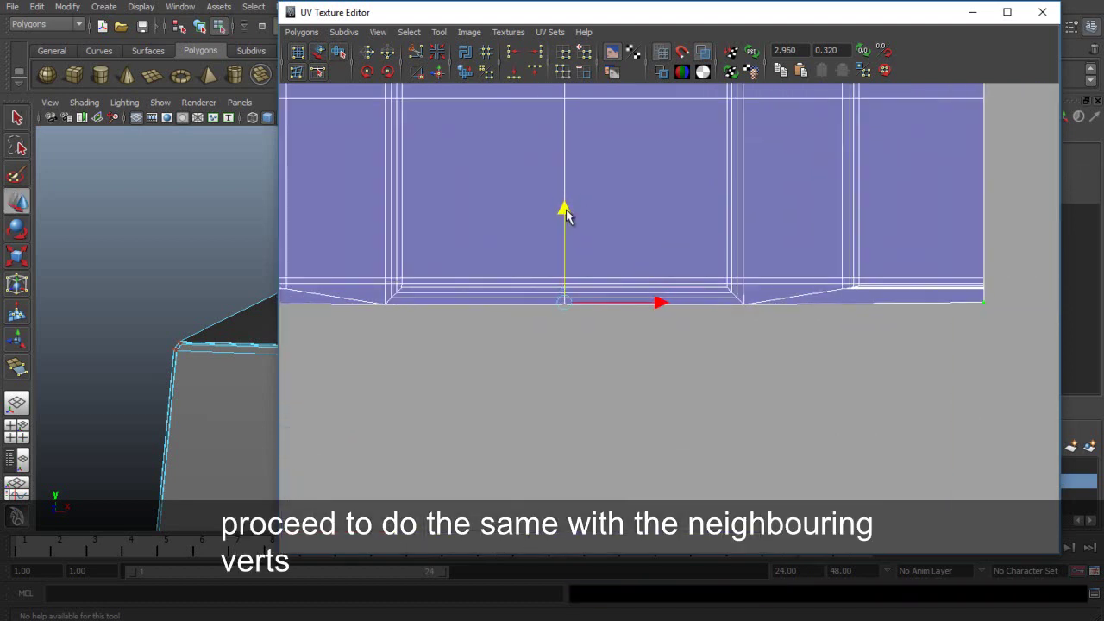
# Select the second-row lower UVs at both ends of the shell and lower them in V level with the centre panel's matching row.
pyautogui.click(516, 73)
pyautogui.keyDown('alt'); pyautogui.moveTo(849, 288); pyautogui.dragTo(639, 290, button='middle'); pyautogui.keyUp('alt')
pyautogui.scroll(5, 724, 288)
pyautogui.click(578, 239)
pyautogui.keyDown('alt'); pyautogui.moveTo(904, 274); pyautogui.dragTo(723, 304, button='middle'); pyautogui.keyUp('alt')
pyautogui.scroll(1, 759, 298)
pyautogui.keyDown('shift'); pyautogui.click(793, 265); pyautogui.keyUp('shift')
pyautogui.moveTo(579, 174); pyautogui.dragTo(588, 199)
pyautogui.scroll(-5, 589, 214)
pyautogui.hotkey('ctrl', 'z')
pyautogui.scroll(-1, 518, 250)
pyautogui.keyDown('alt'); pyautogui.moveTo(402, 301); pyautogui.dragTo(932, 327, button='middle'); pyautogui.keyUp('alt')
pyautogui.keyDown('alt'); pyautogui.moveTo(397, 318); pyautogui.dragTo(852, 326, button='middle'); pyautogui.keyUp('alt')
pyautogui.scroll(5, 845, 327)
pyautogui.keyDown('alt'); pyautogui.moveTo(507, 331); pyautogui.dragTo(794, 345, button='middle'); pyautogui.keyUp('alt')
pyautogui.click(626, 331)
pyautogui.keyDown('shift'); pyautogui.click(306, 348); pyautogui.keyUp('shift')
pyautogui.scroll(-5, 351, 356)
pyautogui.keyDown('alt'); pyautogui.moveTo(873, 317); pyautogui.dragTo(434, 314, button='middle'); pyautogui.keyUp('alt')
pyautogui.keyDown('alt'); pyautogui.moveTo(742, 266); pyautogui.dragTo(425, 244, button='middle'); pyautogui.keyUp('alt')
pyautogui.moveTo(417, 209); pyautogui.dragTo(418, 227)
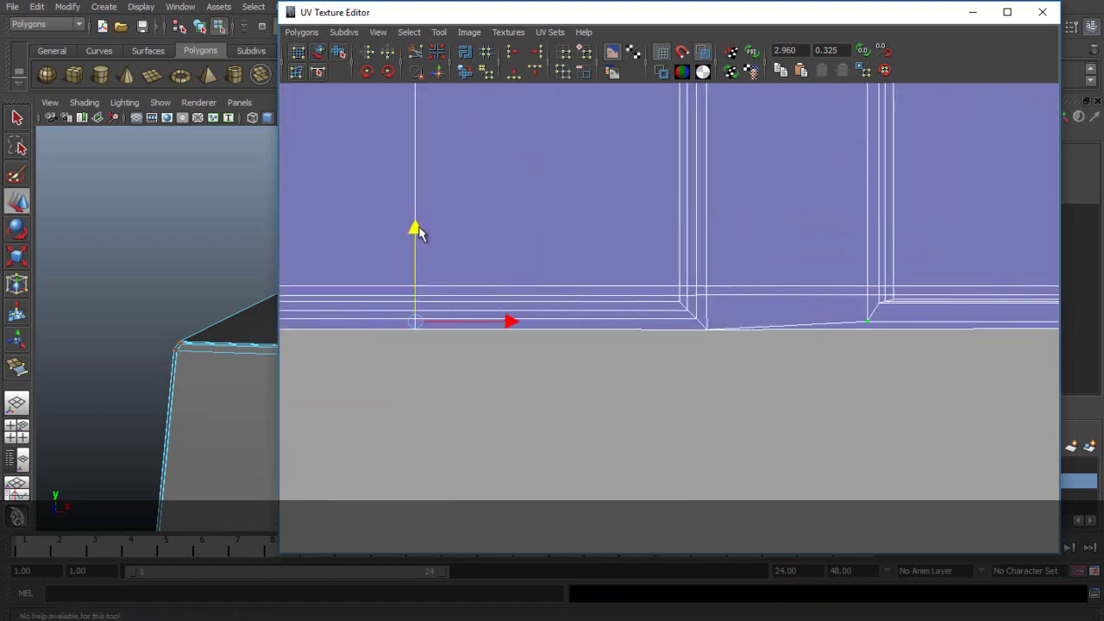
# Select the third-row lower UVs at both ends of the shell and align them in V with the centre panel's third row.
pyautogui.scroll(-3, 772, 289)
pyautogui.keyDown('alt'); pyautogui.moveTo(810, 299); pyautogui.dragTo(623, 286, button='middle'); pyautogui.keyUp('alt')
pyautogui.scroll(5, 623, 286)
pyautogui.scroll(2, 624, 286)
pyautogui.click(517, 247)
pyautogui.keyDown('shift'); pyautogui.click(950, 247); pyautogui.keyUp('shift')
pyautogui.keyDown('alt'); pyautogui.moveTo(391, 301); pyautogui.dragTo(1052, 325, button='middle'); pyautogui.keyUp('alt')
pyautogui.scroll(1, 1053, 324)
pyautogui.scroll(-3, 1054, 330)
pyautogui.keyDown('alt'); pyautogui.moveTo(503, 311); pyautogui.dragTo(1055, 346, button='middle'); pyautogui.keyUp('alt')
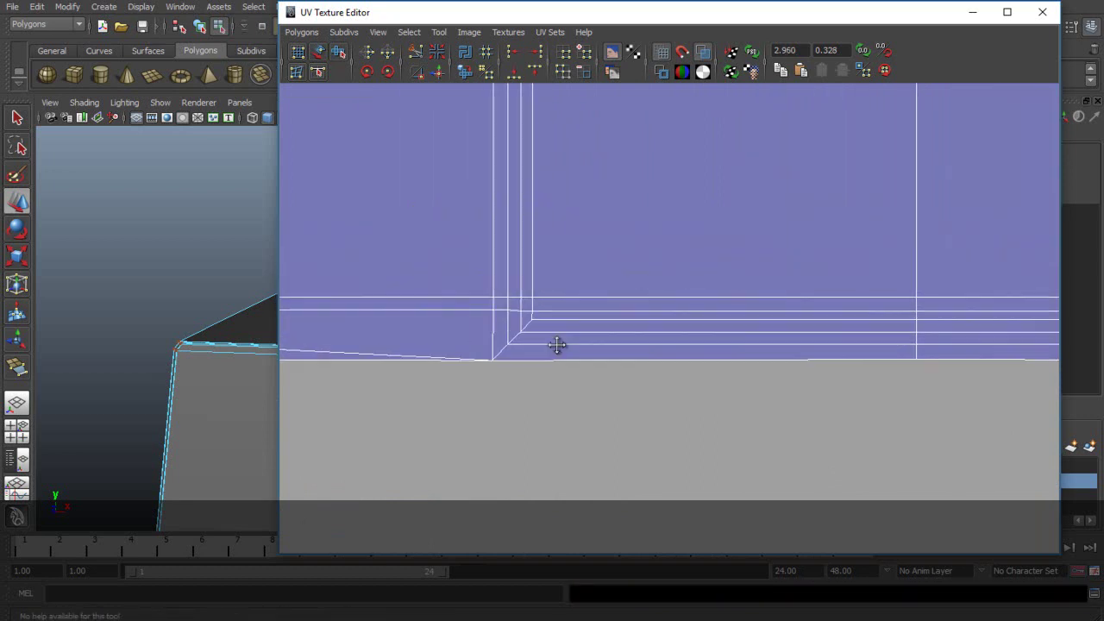
pyautogui.keyDown('alt'); pyautogui.moveTo(471, 332); pyautogui.dragTo(949, 346, button='middle'); pyautogui.keyUp('alt')
pyautogui.scroll(3, 949, 346)
pyautogui.keyDown('shift'); pyautogui.click(693, 329); pyautogui.keyUp('shift')
pyautogui.keyDown('alt'); pyautogui.moveTo(694, 329); pyautogui.dragTo(1054, 334, button='middle'); pyautogui.keyUp('alt')
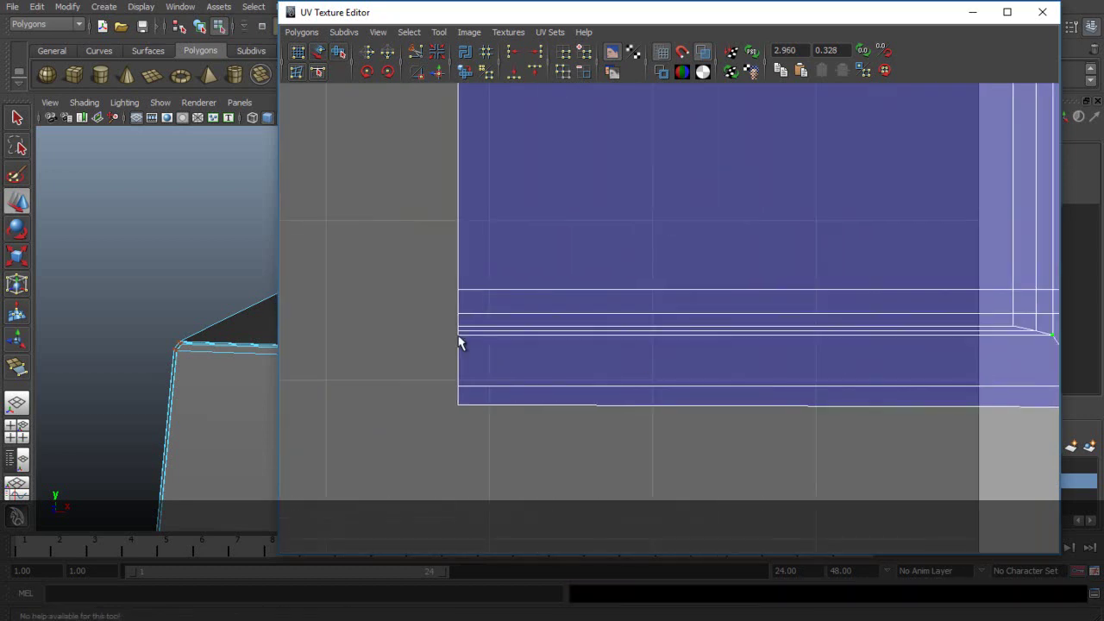
pyautogui.scroll(-3, 458, 336)
pyautogui.keyDown('alt'); pyautogui.moveTo(958, 356); pyautogui.dragTo(271, 325, button='middle'); pyautogui.keyUp('alt')
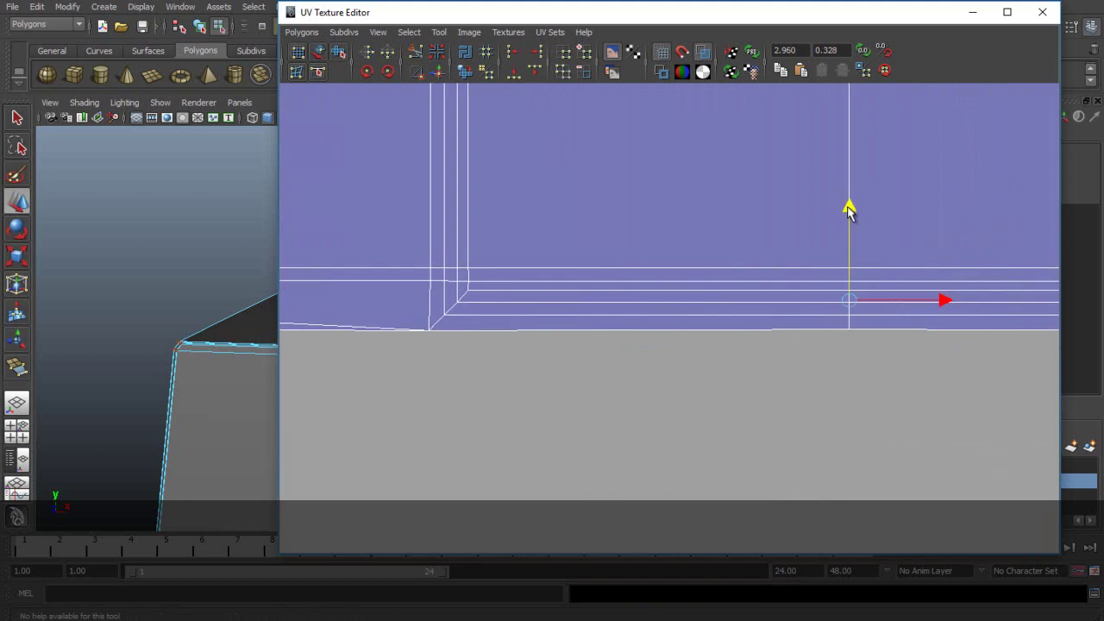
pyautogui.keyDown('alt'); pyautogui.moveTo(923, 267); pyautogui.dragTo(446, 187, button='middle'); pyautogui.keyUp('alt')
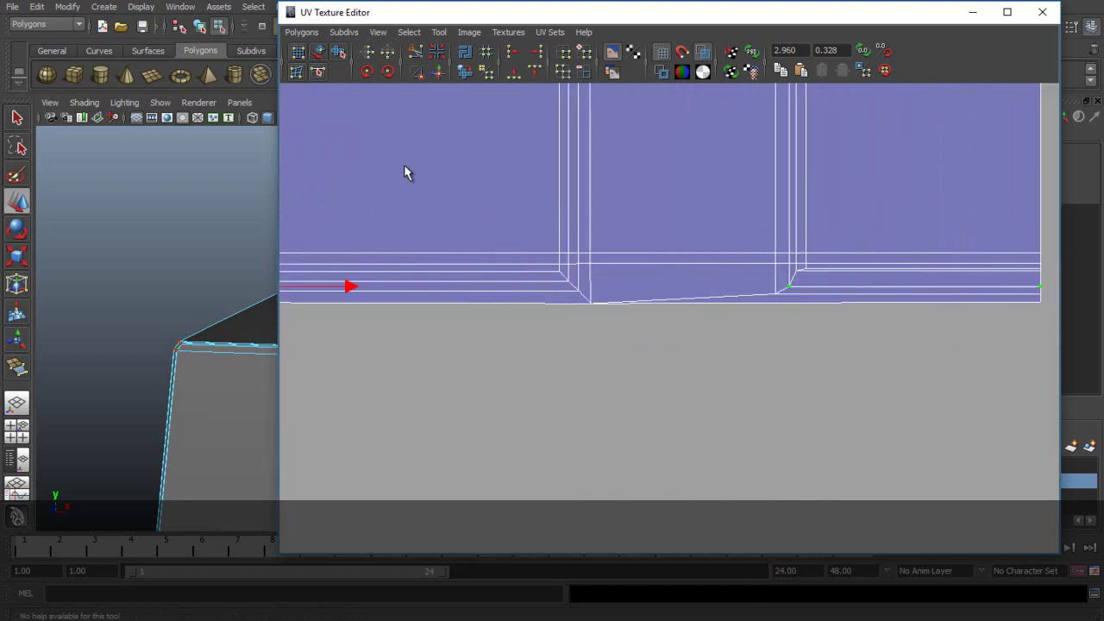
pyautogui.keyDown('alt'); pyautogui.moveTo(432, 238); pyautogui.dragTo(399, 263, button='middle'); pyautogui.keyUp('alt')
pyautogui.moveTo(286, 200); pyautogui.dragTo(286, 197)
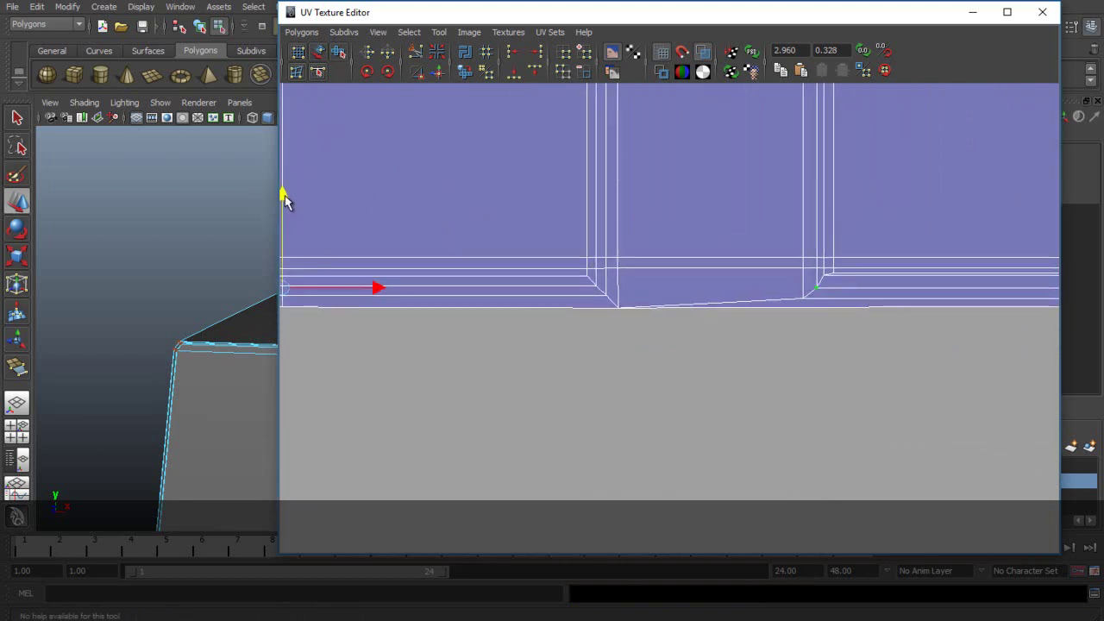
# Select the innermost bevel corner UVs and their outer border UVs at both ends and lower them slightly in V to even the row spacing.
pyautogui.keyDown('alt'); pyautogui.moveTo(841, 321); pyautogui.dragTo(517, 328, button='middle'); pyautogui.keyUp('alt')
pyautogui.press('w')
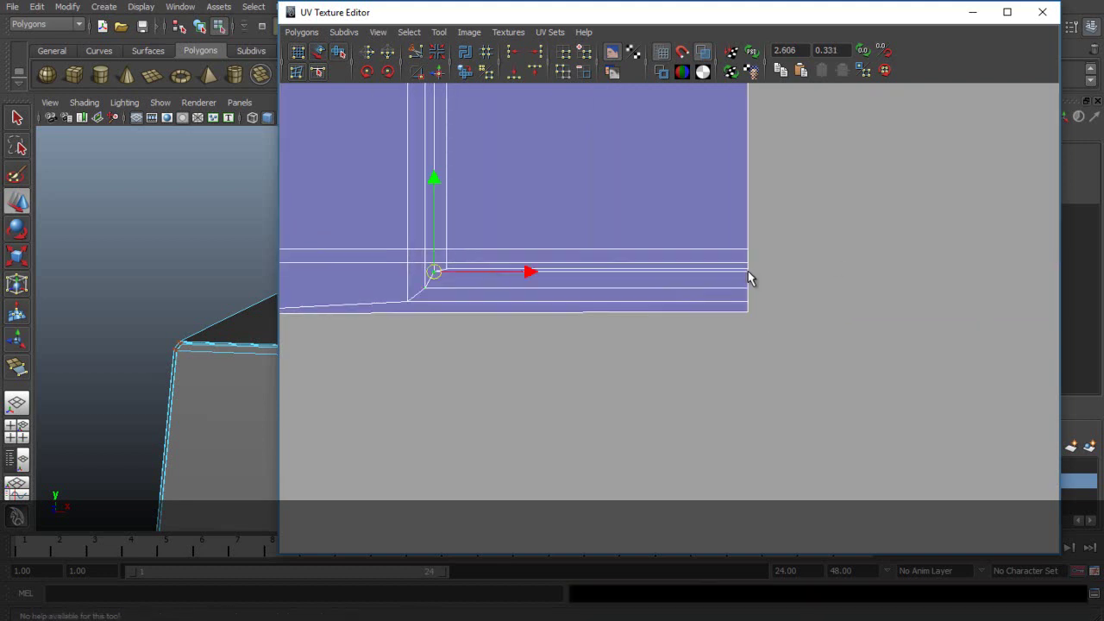
pyautogui.keyDown('alt'); pyautogui.moveTo(551, 236); pyautogui.dragTo(333, 276, button='right'); pyautogui.keyUp('alt')
pyautogui.keyDown('alt'); pyautogui.moveTo(332, 276); pyautogui.dragTo(1023, 286, button='middle'); pyautogui.keyUp('alt')
pyautogui.keyDown('alt'); pyautogui.moveTo(332, 285); pyautogui.dragTo(760, 281, button='middle'); pyautogui.keyUp('alt')
pyautogui.keyDown('alt'); pyautogui.moveTo(759, 281); pyautogui.dragTo(1040, 281, button='right'); pyautogui.keyUp('alt')
pyautogui.keyDown('alt'); pyautogui.moveTo(1040, 281); pyautogui.dragTo(694, 249, button='middle'); pyautogui.keyUp('alt')
pyautogui.keyDown('shift'); pyautogui.click(686, 239); pyautogui.keyUp('shift')
pyautogui.keyDown('alt'); pyautogui.moveTo(476, 257); pyautogui.dragTo(540, 271, button='middle'); pyautogui.keyUp('alt')
pyautogui.keyDown('shift'); pyautogui.click(363, 252); pyautogui.keyUp('shift')
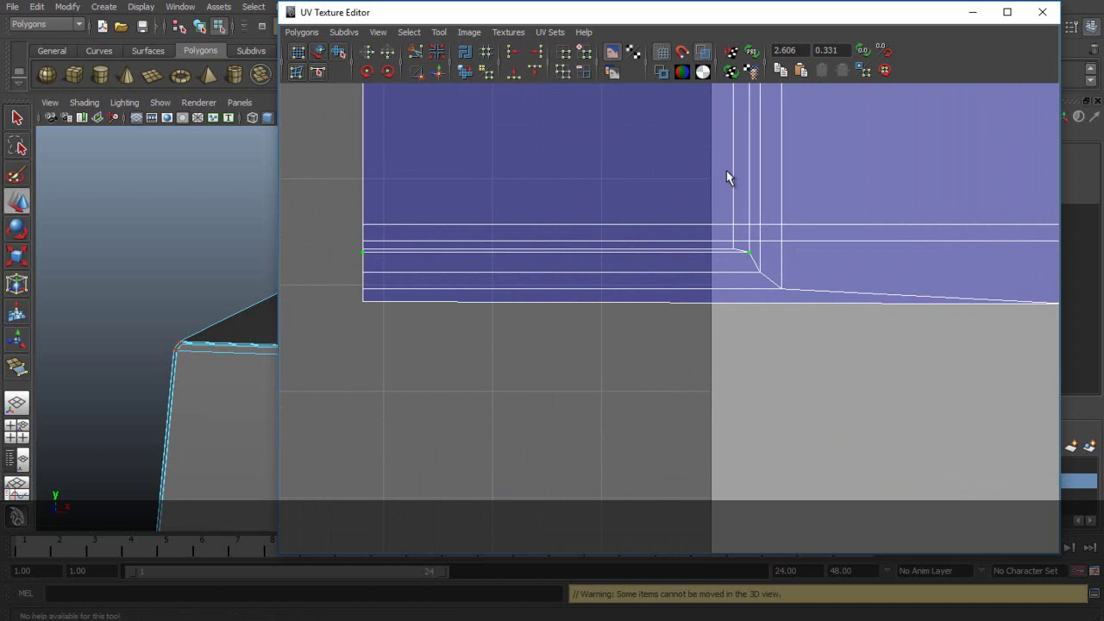
pyautogui.keyDown('alt'); pyautogui.moveTo(1027, 285); pyautogui.dragTo(896, 307, button='right'); pyautogui.keyUp('alt')
pyautogui.keyDown('alt'); pyautogui.moveTo(896, 307); pyautogui.dragTo(353, 335, button='middle'); pyautogui.keyUp('alt')
pyautogui.moveTo(617, 220); pyautogui.dragTo(617, 227)
pyautogui.keyDown('alt'); pyautogui.moveTo(701, 291); pyautogui.dragTo(334, 294, button='middle'); pyautogui.keyUp('alt')
pyautogui.click(683, 388)
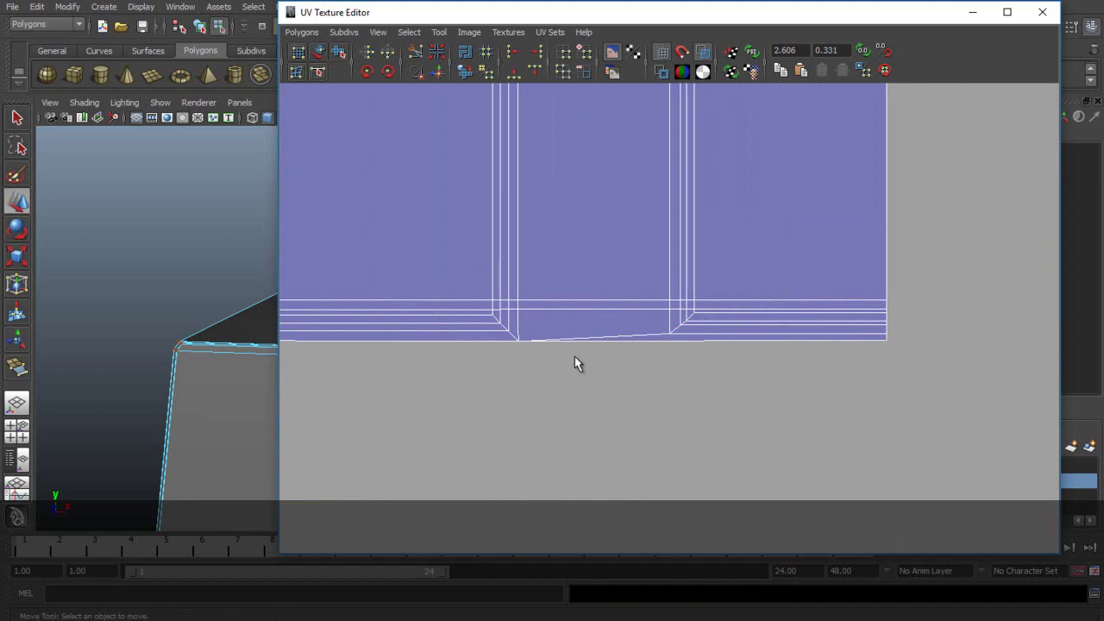
pyautogui.keyDown('alt'); pyautogui.moveTo(647, 377); pyautogui.dragTo(466, 371, button='right'); pyautogui.keyUp('alt')
pyautogui.moveTo(446, 358); pyautogui.dragTo(542, 365)
pyautogui.hotkey('ctrl', 'z')
pyautogui.click(510, 392)
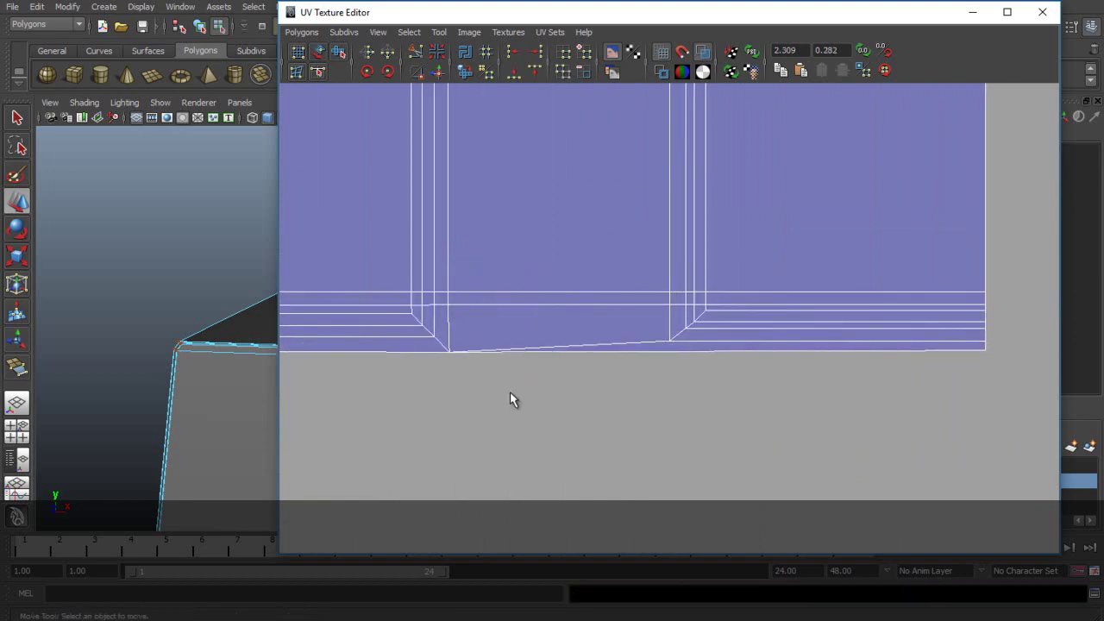
# Check the shell's straightened lower edge and save the scene.
pyautogui.scroll(-4, 510, 391)
pyautogui.keyDown('alt'); pyautogui.moveTo(416, 357); pyautogui.dragTo(733, 328, button='middle'); pyautogui.keyUp('alt')
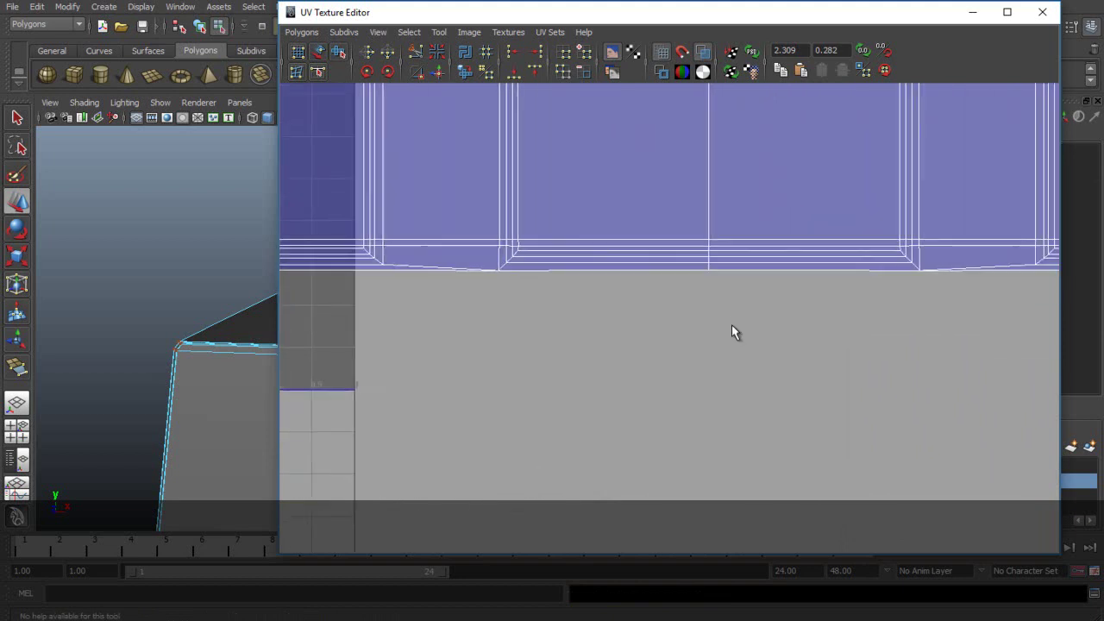
pyautogui.scroll(-1, 734, 332)
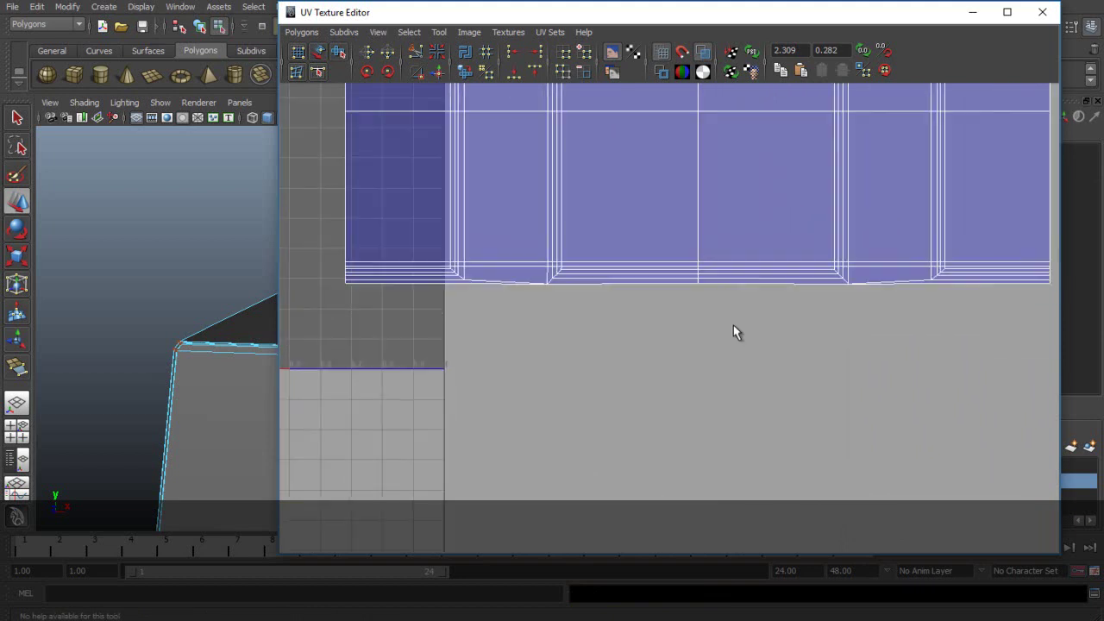
pyautogui.scroll(2, 734, 332)
pyautogui.scroll(3, 612, 402)
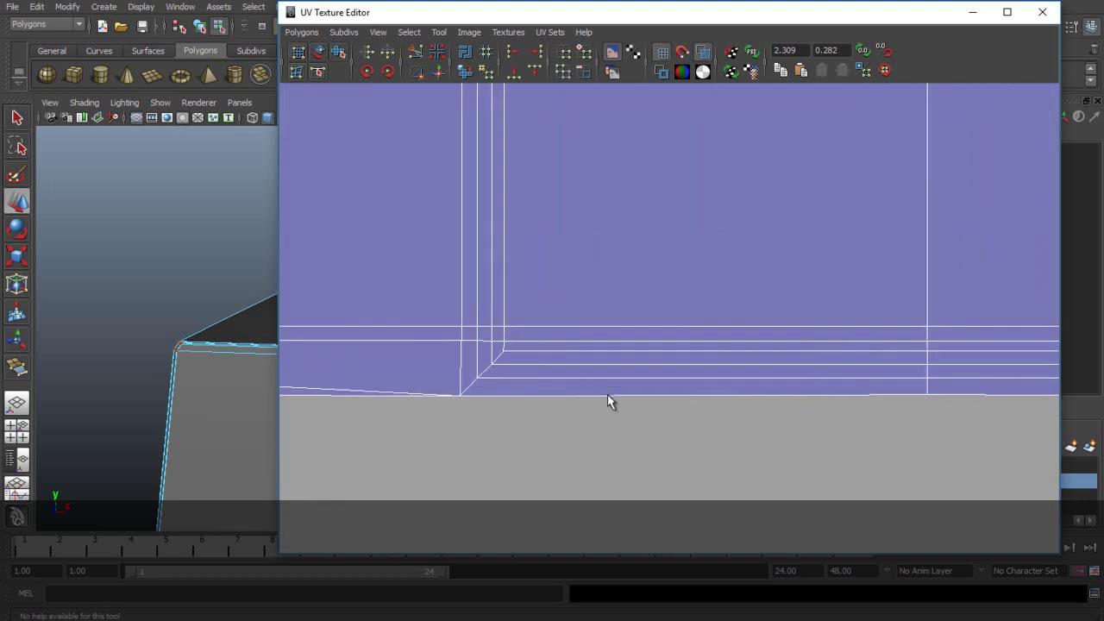
pyautogui.hotkey('ctrl', 's')
# Switch to UV selection and select the centre UV on the shell's upper edge with the Move tool active.
pyautogui.scroll(-8, 673, 276)
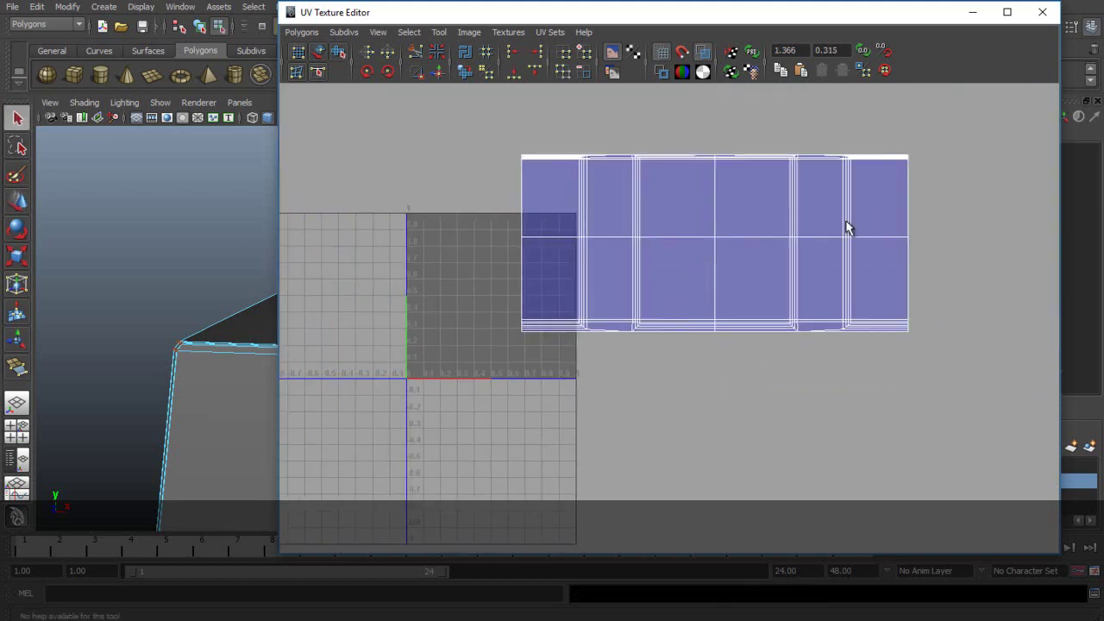
pyautogui.keyDown('alt'); pyautogui.moveTo(708, 248); pyautogui.dragTo(583, 336, button='middle'); pyautogui.keyUp('alt')
pyautogui.scroll(3, 720, 306)
pyautogui.keyDown('alt'); pyautogui.moveTo(771, 247); pyautogui.dragTo(553, 386, button='middle'); pyautogui.keyUp('alt')
pyautogui.scroll(4, 518, 380)
pyautogui.keyDown('alt'); pyautogui.moveTo(466, 366); pyautogui.dragTo(967, 317, button='middle'); pyautogui.keyUp('alt')
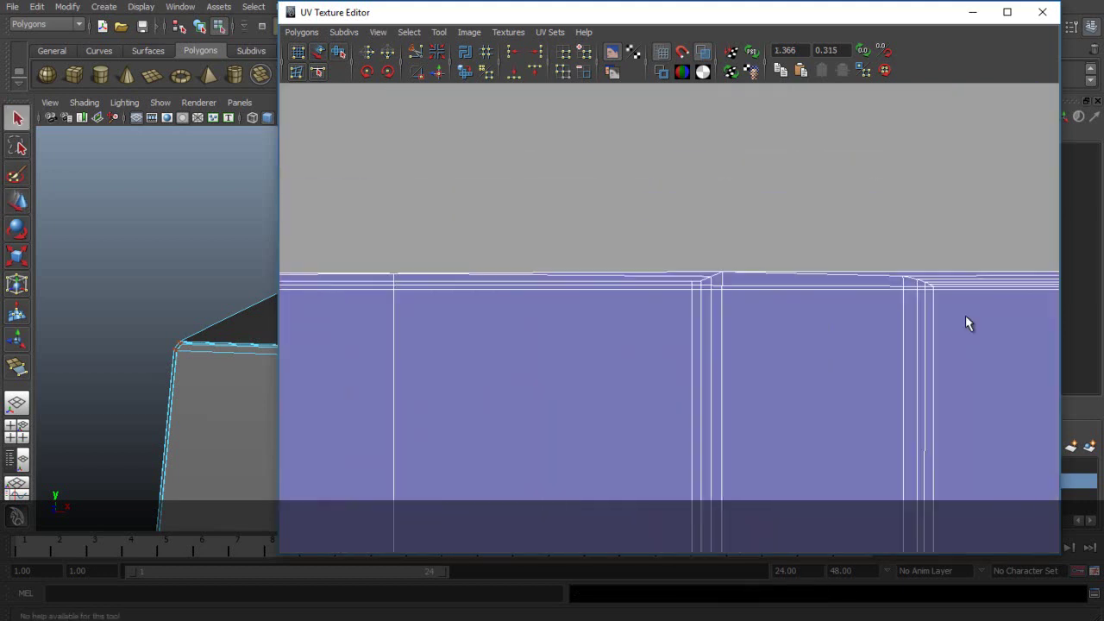
pyautogui.keyDown('alt'); pyautogui.moveTo(552, 313); pyautogui.dragTo(794, 365, button='middle'); pyautogui.keyUp('alt')
pyautogui.scroll(4, 794, 365)
pyautogui.moveTo(594, 345); pyautogui.dragTo(643, 346, button='right')
pyautogui.click(596, 334)
pyautogui.press('w')
pyautogui.scroll(-3, 606, 289)
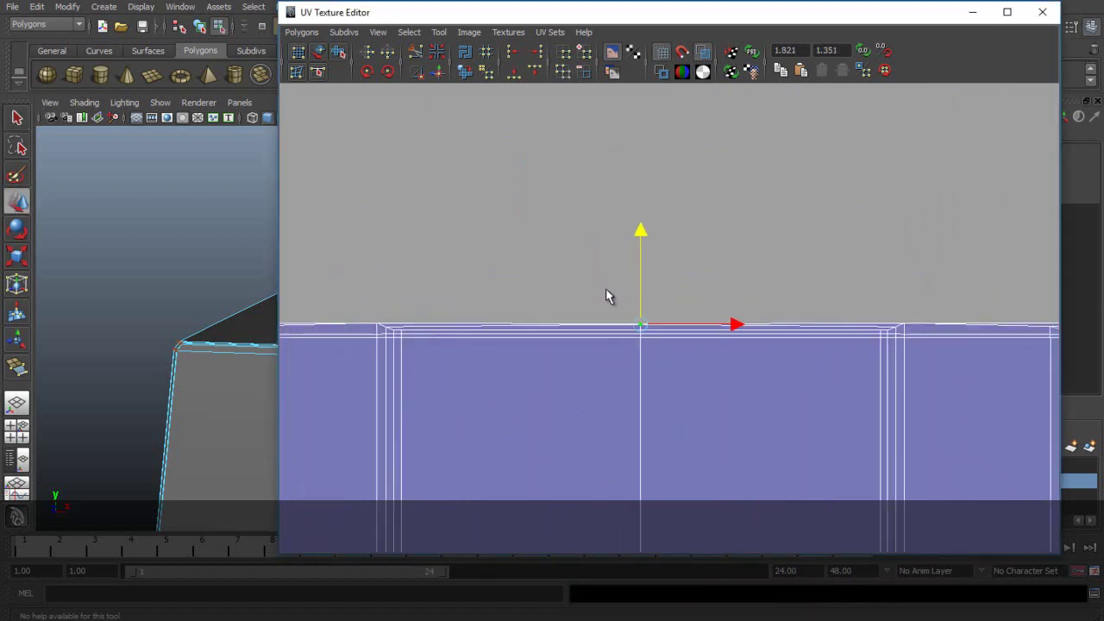
# Select all the UVs along the shell's upper border and spread their rows apart by scaling them in V.
pyautogui.scroll(-1, 607, 288)
pyautogui.keyDown('alt'); pyautogui.moveTo(728, 433); pyautogui.dragTo(717, 267, button='middle'); pyautogui.keyUp('alt')
pyautogui.keyDown('alt'); pyautogui.moveTo(776, 241); pyautogui.dragTo(632, 277, button='middle'); pyautogui.keyUp('alt')
pyautogui.scroll(3, 632, 277)
pyautogui.keyDown('alt'); pyautogui.moveTo(667, 316); pyautogui.dragTo(663, 309, button='middle'); pyautogui.keyUp('alt')
pyautogui.scroll(-5, 665, 309)
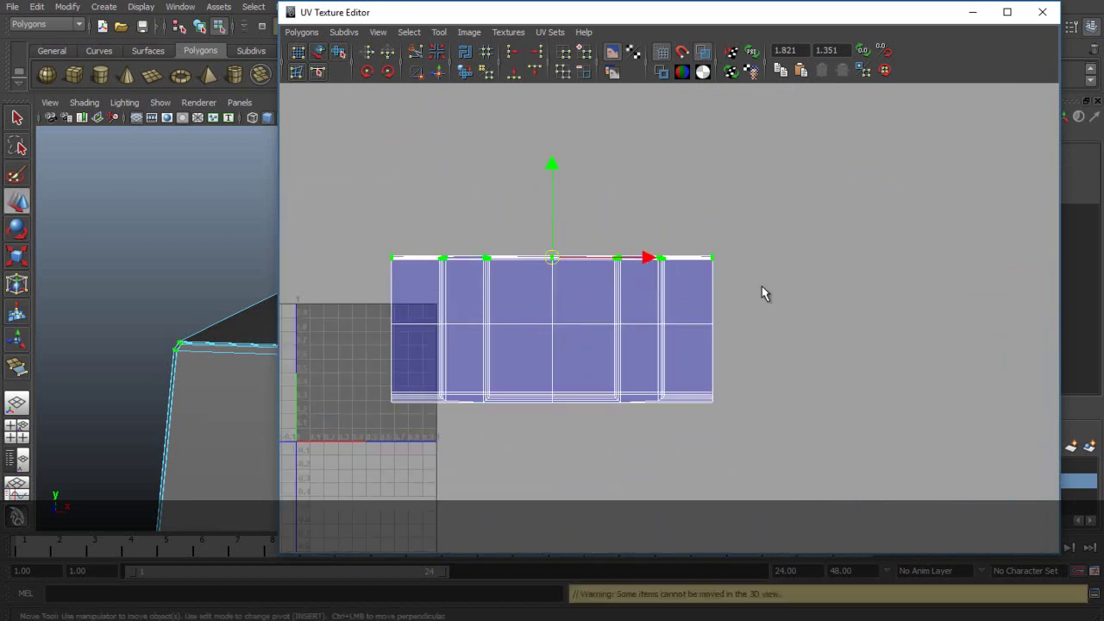
pyautogui.scroll(5, 658, 251)
pyautogui.press('r')
pyautogui.keyDown('alt'); pyautogui.moveTo(385, 85); pyautogui.dragTo(433, 119, button='middle'); pyautogui.keyUp('alt')
pyautogui.moveTo(432, 118); pyautogui.dragTo(446, 71)
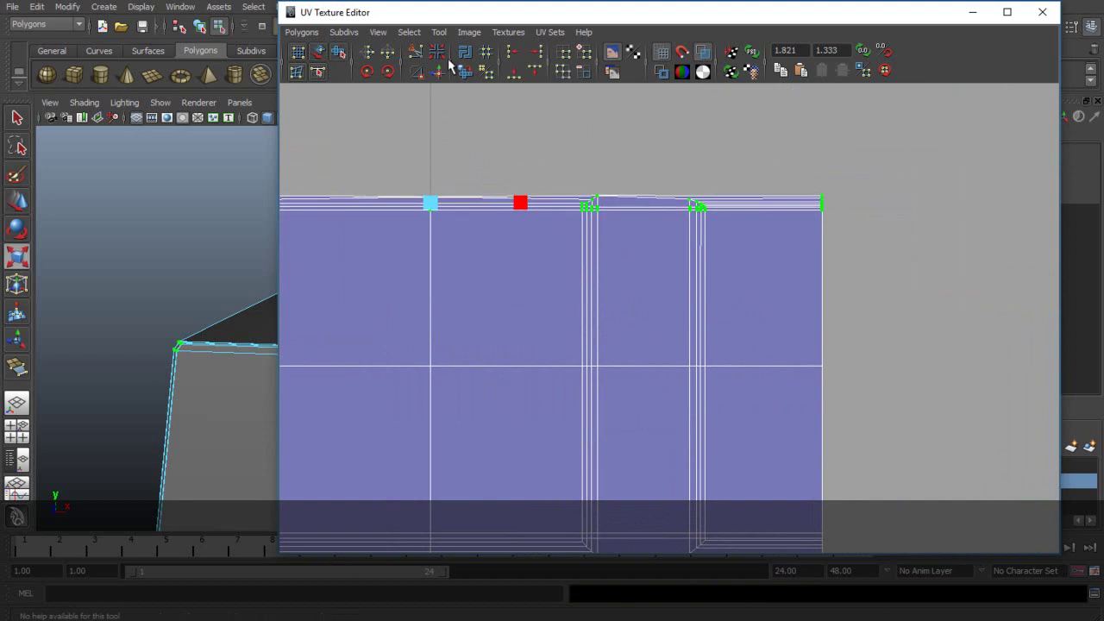
pyautogui.click(633, 139)
# Examine the spacing of the upper and lower UV rows at the shell's outer end.
pyautogui.keyDown('alt'); pyautogui.moveTo(834, 327); pyautogui.dragTo(749, 354, button='middle'); pyautogui.keyUp('alt')
pyautogui.scroll(4, 807, 230)
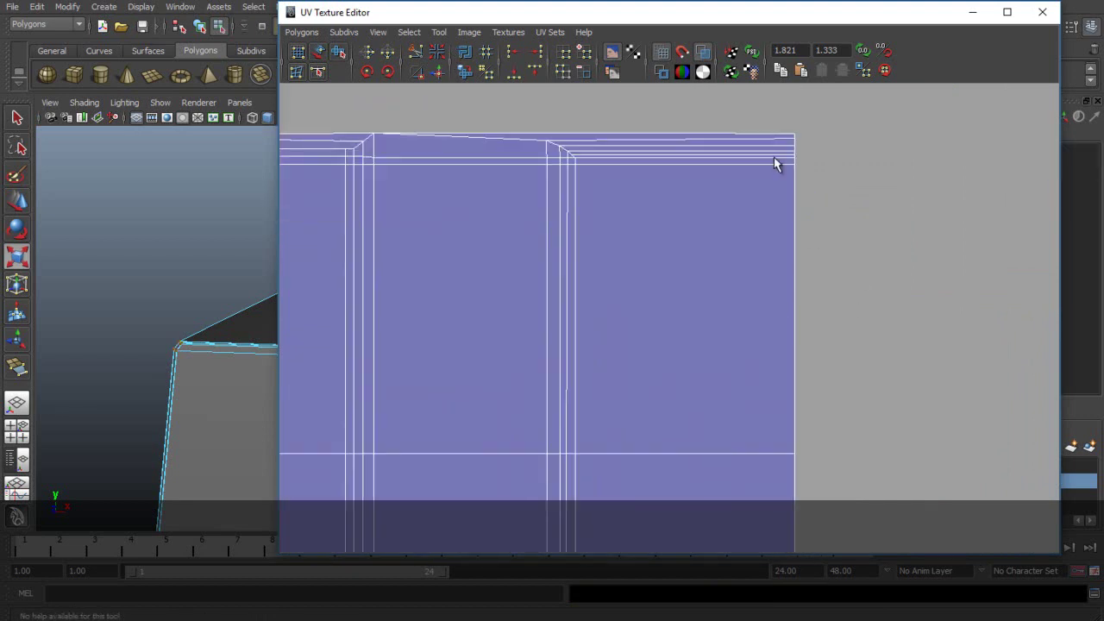
pyautogui.keyDown('alt'); pyautogui.moveTo(790, 129); pyautogui.dragTo(771, 270, button='middle'); pyautogui.keyUp('alt')
pyautogui.scroll(2, 656, 259)
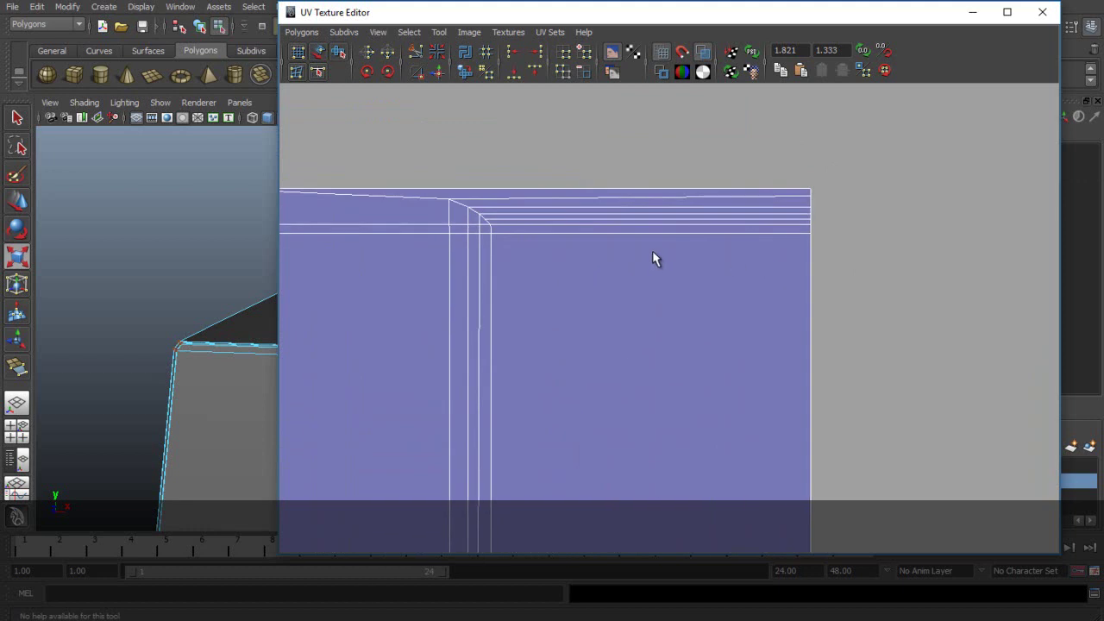
pyautogui.keyDown('alt'); pyautogui.moveTo(664, 283); pyautogui.dragTo(637, 154, button='middle'); pyautogui.keyUp('alt')
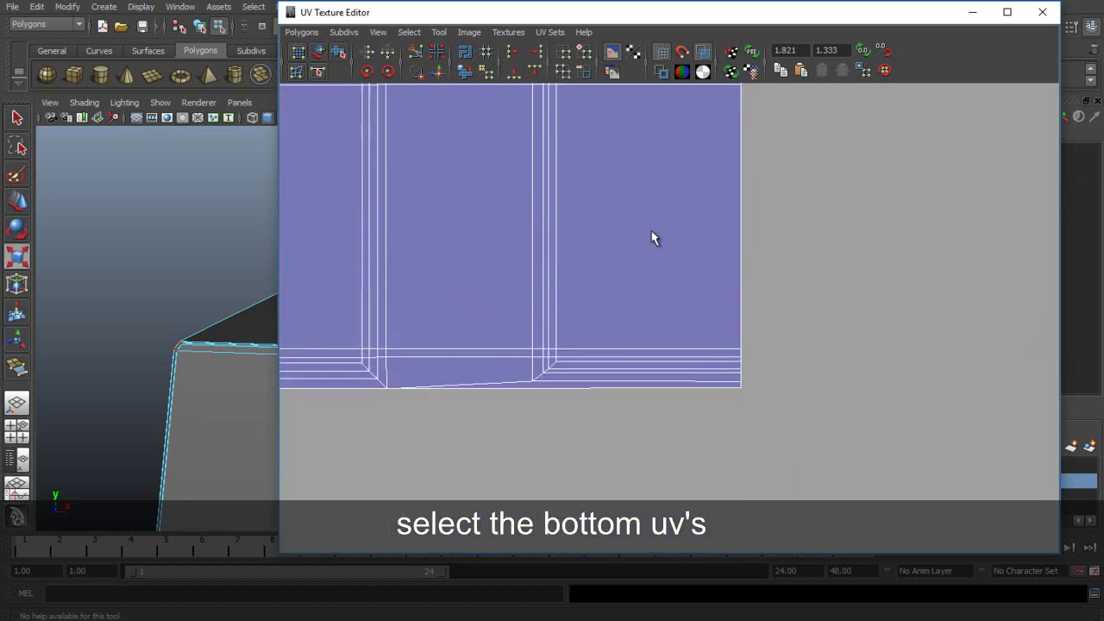
pyautogui.scroll(1, 653, 238)
pyautogui.scroll(-1, 653, 228)
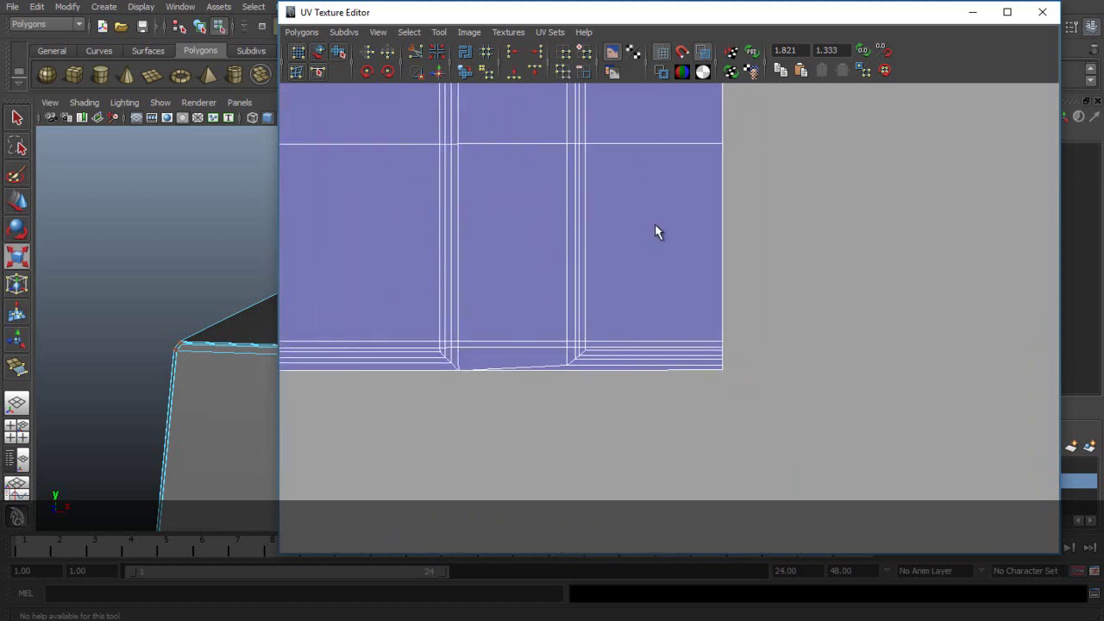
# Select the upper bevel row of UVs across the shell's lower border and align them to their maximum V.
pyautogui.click(732, 350)
pyautogui.scroll(2, 735, 352)
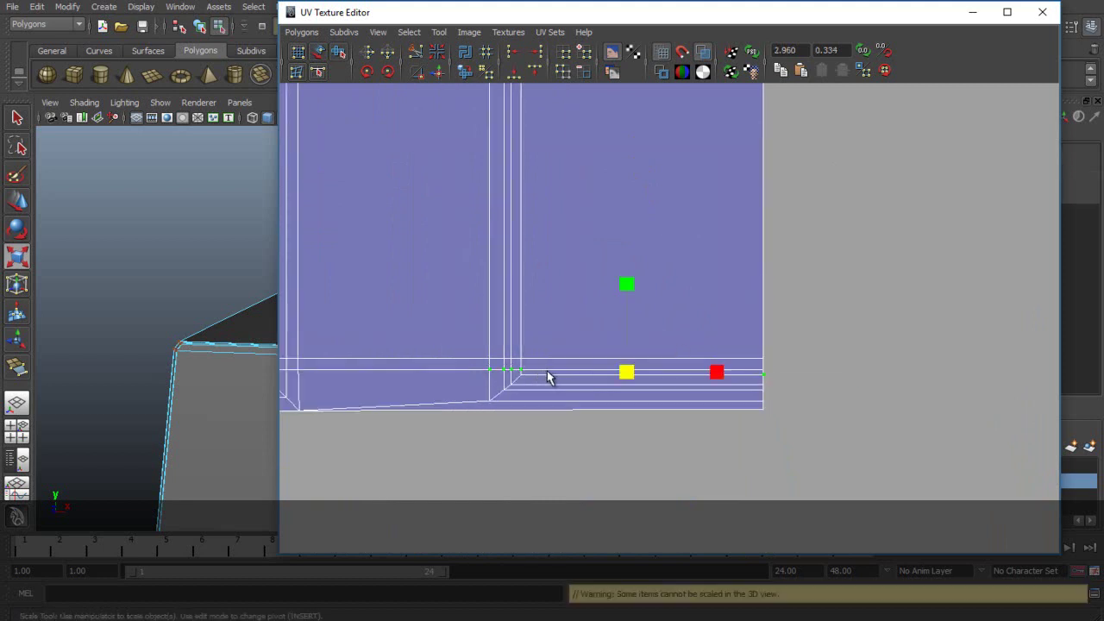
pyautogui.keyDown('shift'); pyautogui.moveTo(535, 365); pyautogui.dragTo(487, 373); pyautogui.keyUp('shift')
pyautogui.scroll(-1, 470, 377)
pyautogui.keyDown('alt'); pyautogui.moveTo(388, 380); pyautogui.dragTo(661, 343, button='middle'); pyautogui.keyUp('alt')
pyautogui.scroll(1, 663, 339)
pyautogui.keyDown('shift'); pyautogui.moveTo(568, 337); pyautogui.dragTo(618, 350); pyautogui.keyUp('shift')
pyautogui.keyDown('alt'); pyautogui.moveTo(474, 315); pyautogui.dragTo(926, 262, button='middle'); pyautogui.keyUp('alt')
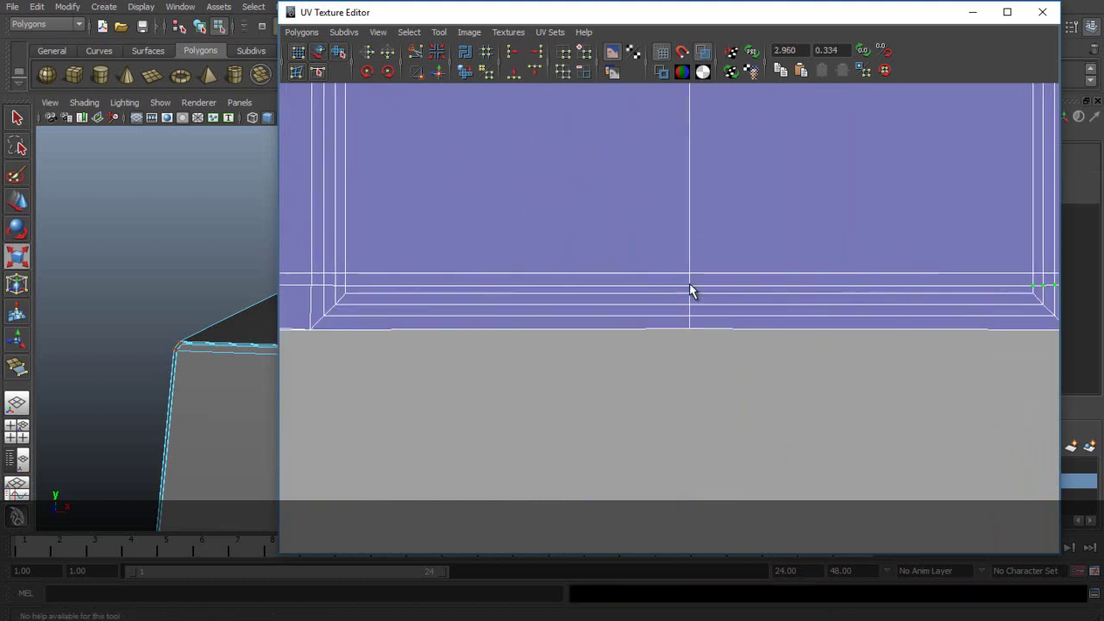
pyautogui.keyDown('shift'); pyautogui.moveTo(306, 276); pyautogui.dragTo(363, 290); pyautogui.keyUp('shift')
pyautogui.keyDown('alt'); pyautogui.moveTo(403, 291); pyautogui.dragTo(894, 304, button='middle'); pyautogui.keyUp('alt')
pyautogui.scroll(1, 622, 309)
pyautogui.keyDown('shift'); pyautogui.moveTo(638, 291); pyautogui.dragTo(542, 301); pyautogui.keyUp('shift')
pyautogui.keyDown('alt'); pyautogui.moveTo(463, 294); pyautogui.dragTo(661, 305, button='middle'); pyautogui.keyUp('alt')
pyautogui.keyDown('shift'); pyautogui.click(457, 305); pyautogui.keyUp('shift')
pyautogui.click(528, 74)
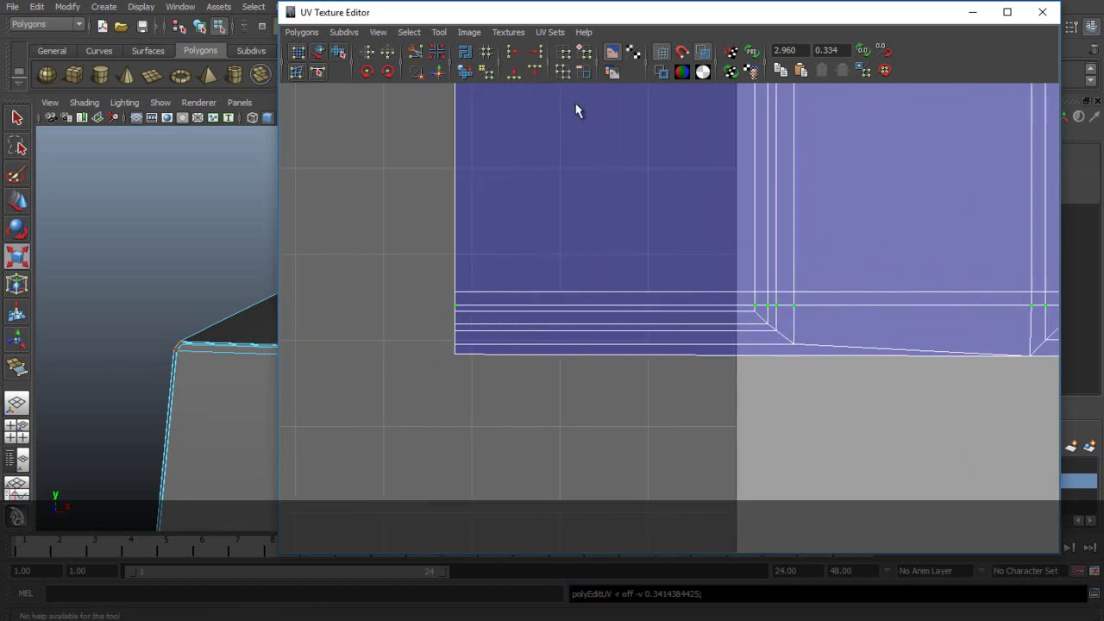
# Try to nudge the selected lower UV row slightly in V.
pyautogui.scroll(-3, 778, 242)
pyautogui.press('w')
pyautogui.keyDown('alt'); pyautogui.moveTo(917, 247); pyautogui.dragTo(509, 250, button='middle'); pyautogui.keyUp('alt')
pyautogui.scroll(2, 495, 250)
pyautogui.moveTo(418, 215); pyautogui.dragTo(419, 212)
pyautogui.keyDown('alt'); pyautogui.moveTo(742, 306); pyautogui.dragTo(469, 305, button='middle'); pyautogui.keyUp('alt')
pyautogui.scroll(2, 469, 305)
pyautogui.hotkey('ctrl', 'z')
pyautogui.hotkey('ctrl', 'z')
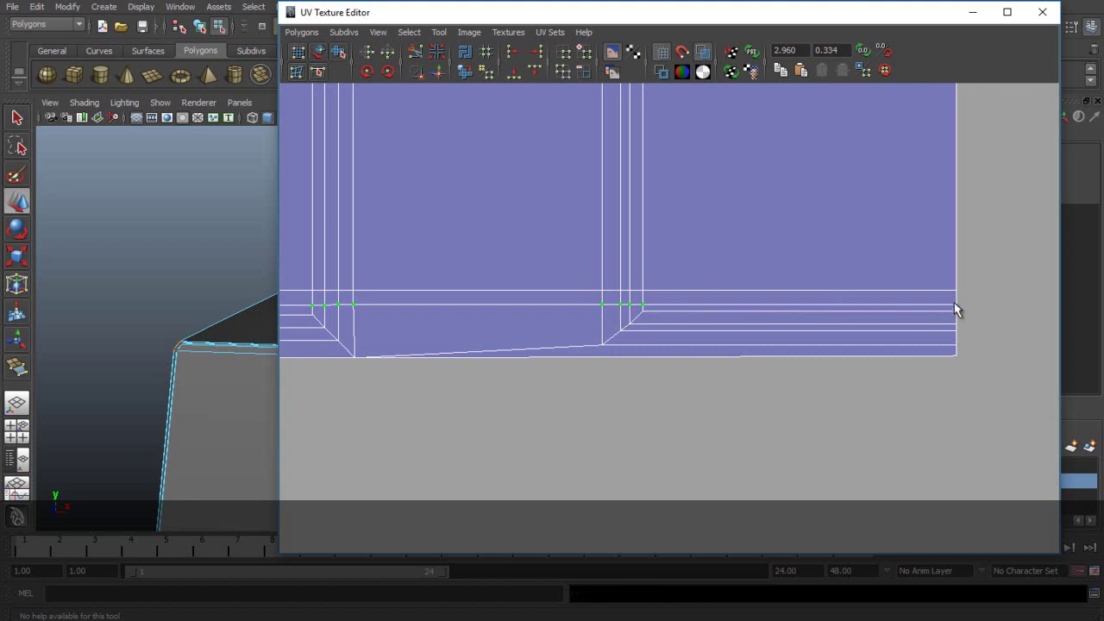
# Include the matching outer border UV in the lower row's selection and save the scene.
pyautogui.scroll(-1, 661, 213)
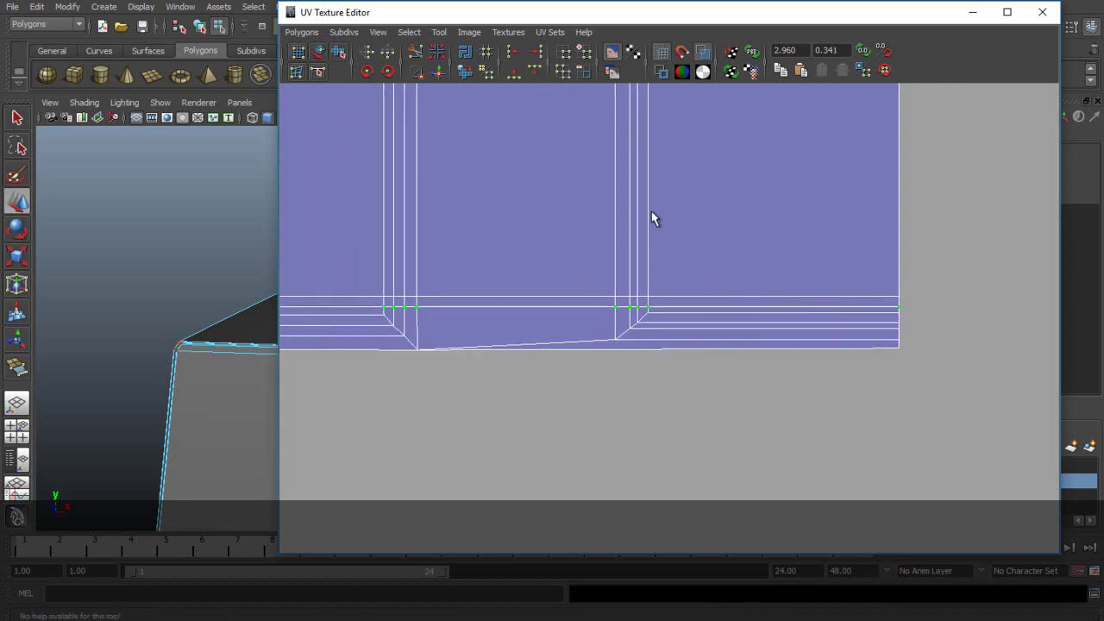
pyautogui.scroll(-6, 540, 182)
pyautogui.click(465, 219)
pyautogui.scroll(-3, 599, 205)
pyautogui.press('q')
pyautogui.hotkey('ctrl', 's')
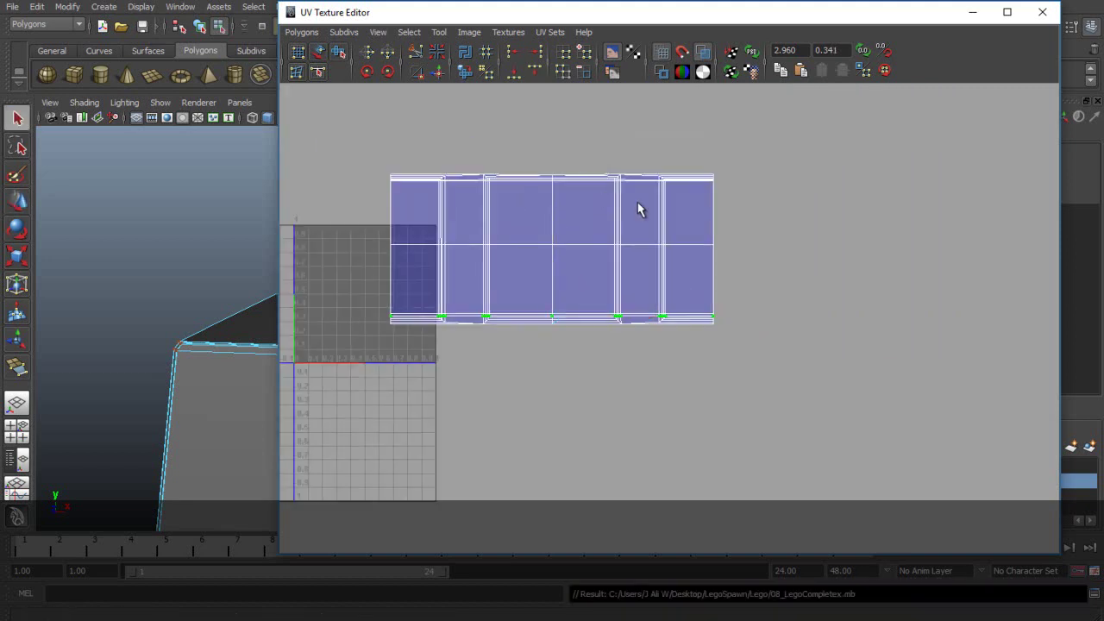
# Move the UV Texture Editor aside and select a large top face of the body to locate it in the UVs.
pyautogui.scroll(2, 638, 204)
pyautogui.keyDown('alt'); pyautogui.moveTo(551, 161); pyautogui.dragTo(666, 228, button='middle'); pyautogui.keyUp('alt')
pyautogui.keyDown('alt'); pyautogui.moveTo(242, 287); pyautogui.dragTo(281, 319); pyautogui.keyUp('alt')
pyautogui.moveTo(451, 16); pyautogui.dragTo(643, 24)
pyautogui.keyDown('alt'); pyautogui.moveTo(417, 346); pyautogui.dragTo(158, 232); pyautogui.keyUp('alt')
pyautogui.click(165, 213)
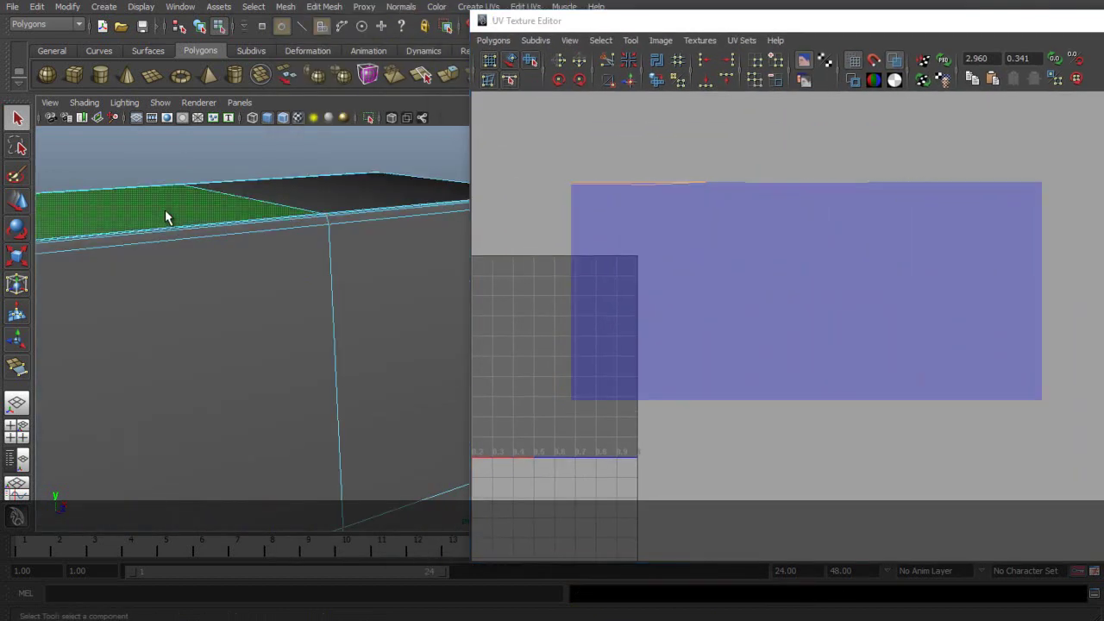
# Inspect the shell's lower edge and select two adjacent faces on the body to locate them in the UVs.
pyautogui.click(862, 174)
pyautogui.moveTo(863, 174); pyautogui.dragTo(898, 168, button='right')
pyautogui.scroll(2, 898, 169)
pyautogui.keyDown('alt'); pyautogui.moveTo(898, 168); pyautogui.dragTo(939, 237, button='middle'); pyautogui.keyUp('alt')
pyautogui.keyDown('alt'); pyautogui.moveTo(679, 228); pyautogui.dragTo(737, 210, button='middle'); pyautogui.keyUp('alt')
pyautogui.keyDown('alt'); pyautogui.moveTo(371, 328); pyautogui.dragTo(323, 392); pyautogui.keyUp('alt')
pyautogui.click(322, 392)
pyautogui.keyDown('shift'); pyautogui.click(453, 402); pyautogui.keyUp('shift')
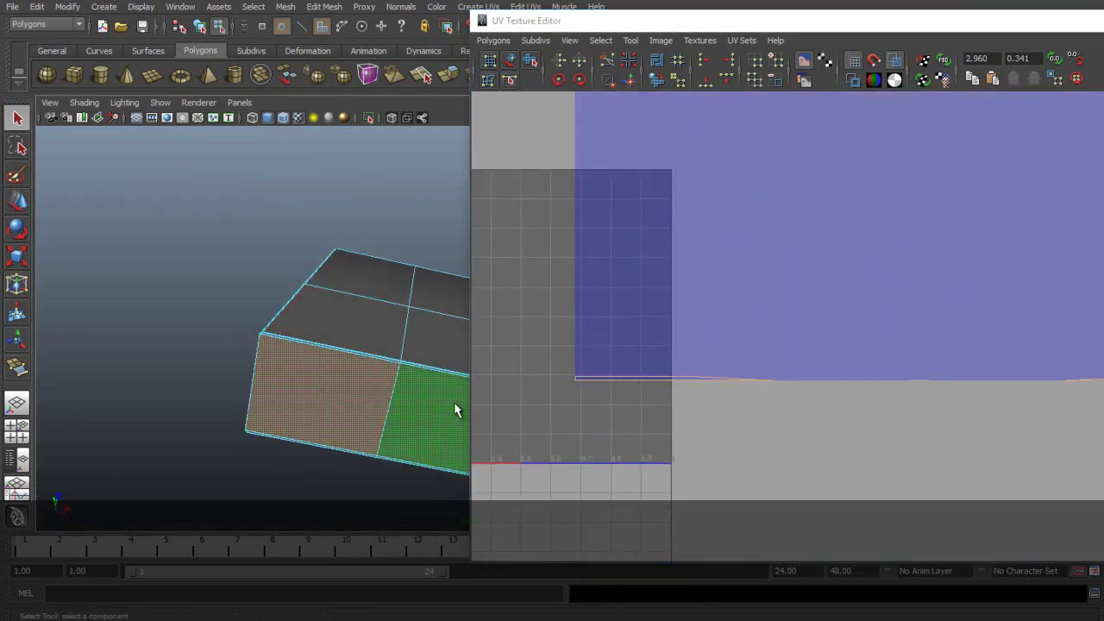
# Examine which UVs on the shell's lower edge match the body's corner vertices.
pyautogui.scroll(-2, 863, 338)
pyautogui.keyDown('alt'); pyautogui.moveTo(894, 345); pyautogui.dragTo(745, 310, button='middle'); pyautogui.keyUp('alt')
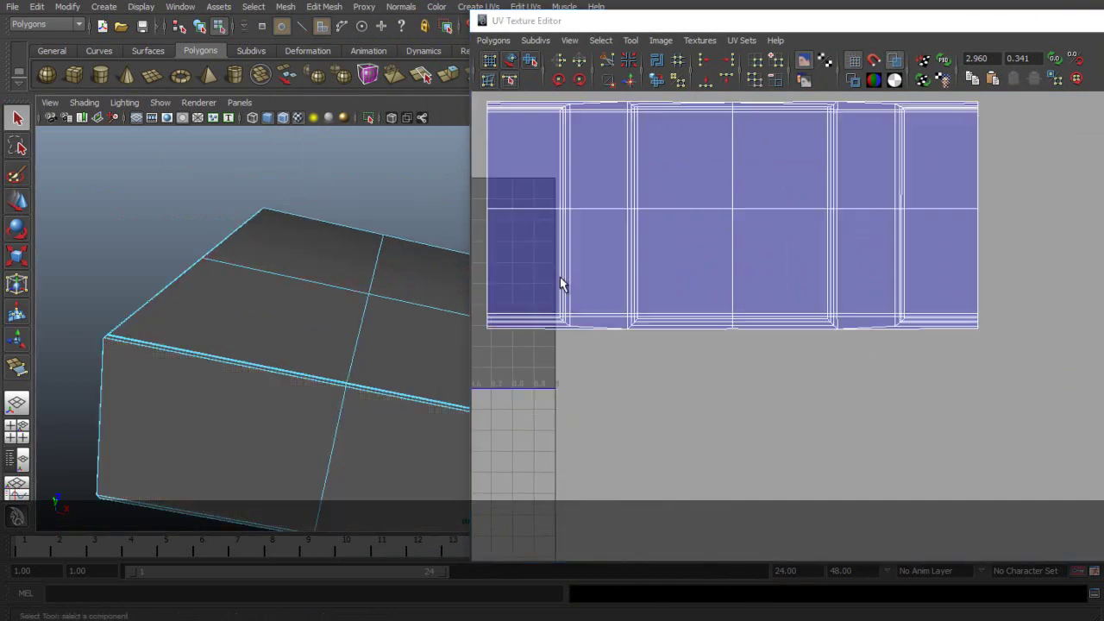
pyautogui.scroll(2, 895, 296)
pyautogui.keyDown('alt'); pyautogui.moveTo(895, 295); pyautogui.dragTo(547, 276, button='middle'); pyautogui.keyUp('alt')
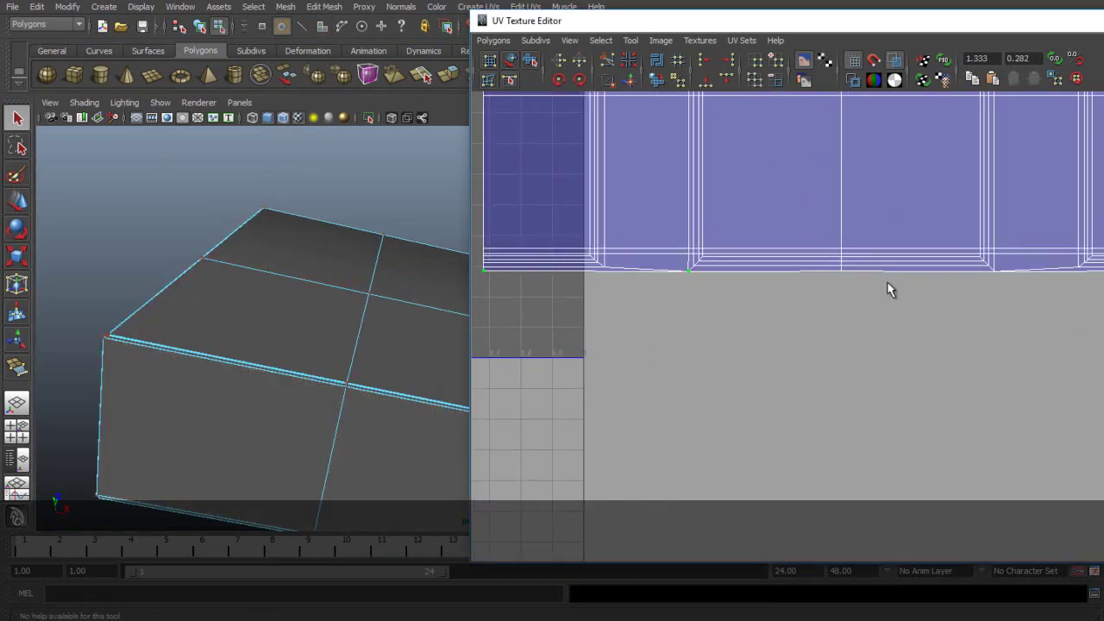
# Inspect the body's bevelled edge at its centre line and select its centre UVs to match them to the shell's lower rows.
pyautogui.keyDown('alt'); pyautogui.moveTo(264, 397); pyautogui.dragTo(235, 304); pyautogui.keyUp('alt')
pyautogui.keyDown('alt'); pyautogui.moveTo(234, 304); pyautogui.dragTo(456, 321, button='right'); pyautogui.keyUp('alt')
pyautogui.keyDown('alt'); pyautogui.moveTo(247, 302); pyautogui.dragTo(317, 385); pyautogui.keyUp('alt')
pyautogui.keyDown('alt'); pyautogui.moveTo(317, 385); pyautogui.dragTo(358, 325); pyautogui.keyUp('alt')
pyautogui.keyDown('alt'); pyautogui.moveTo(358, 324); pyautogui.dragTo(372, 319, button='right'); pyautogui.keyUp('alt')
pyautogui.keyDown('alt'); pyautogui.moveTo(389, 322); pyautogui.dragTo(363, 327, button='middle'); pyautogui.keyUp('alt')
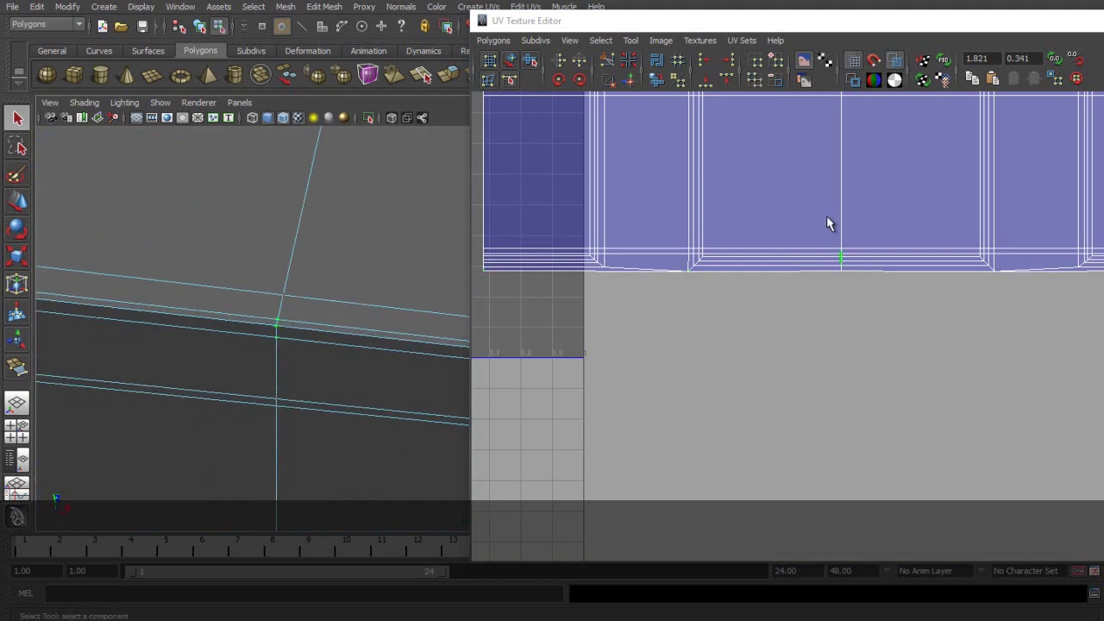
pyautogui.click(843, 274)
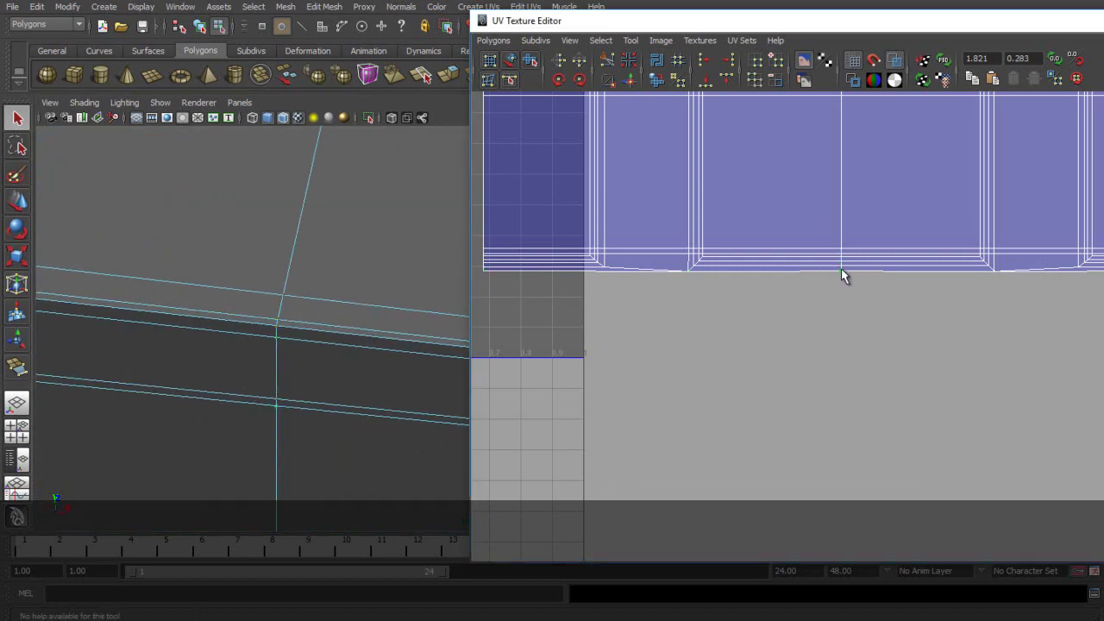
pyautogui.click(277, 325)
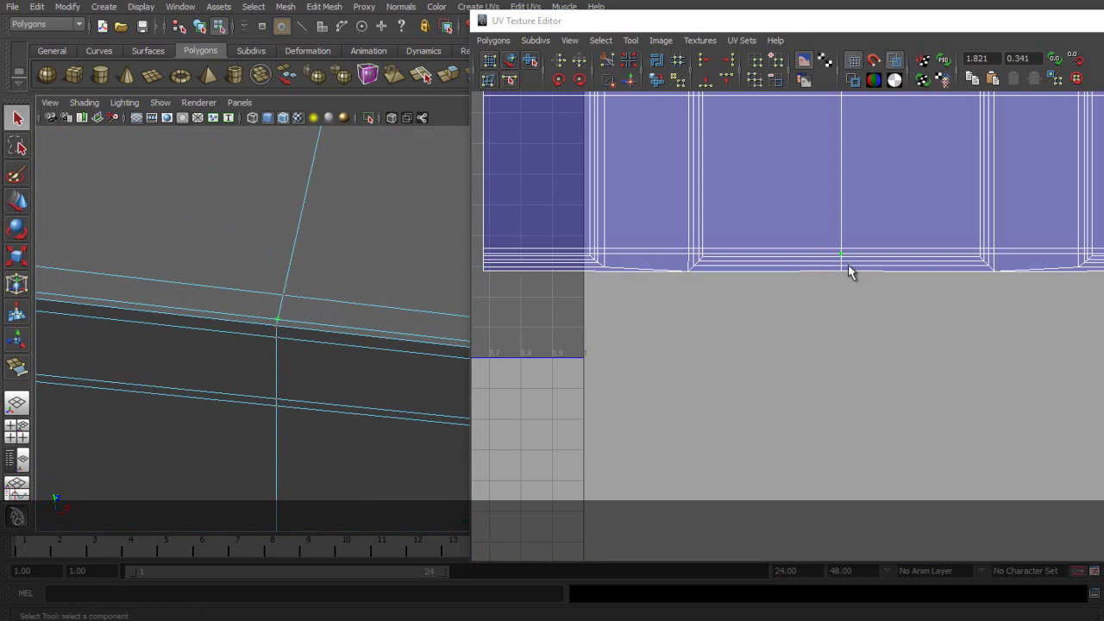
# Extend the UV selection to the bevel UVs along the whole lower edge of the shell.
pyautogui.keyDown('alt'); pyautogui.moveTo(1036, 305); pyautogui.dragTo(815, 338, button='middle'); pyautogui.keyUp('alt')
pyautogui.scroll(2, 816, 338)
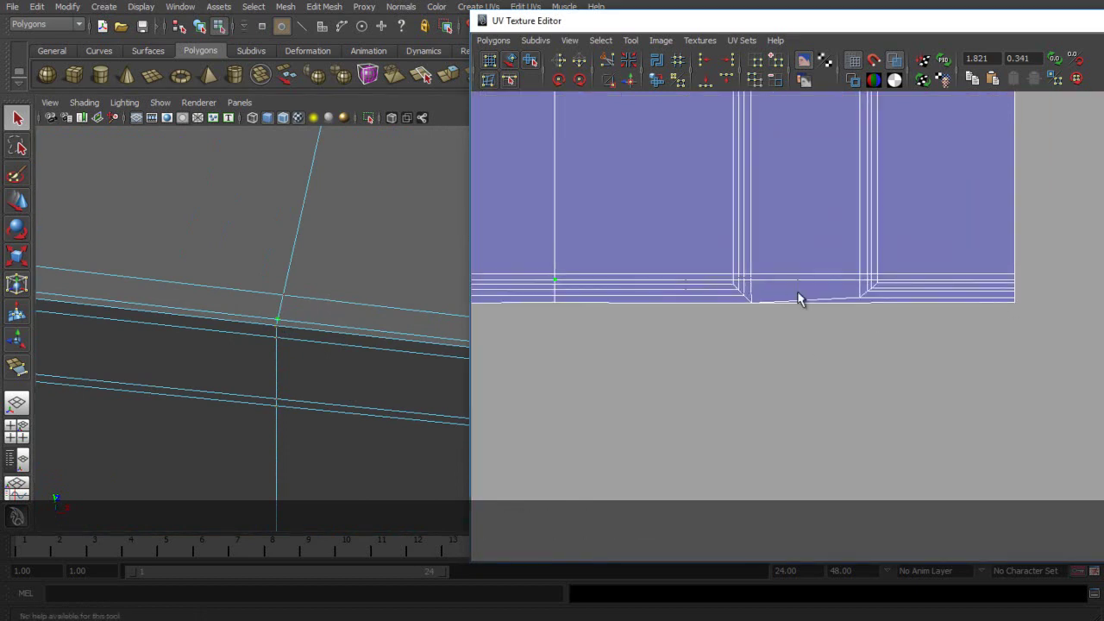
pyautogui.keyDown('shift'); pyautogui.moveTo(1035, 326); pyautogui.dragTo(1042, 326); pyautogui.keyUp('shift')
pyautogui.keyDown('alt'); pyautogui.moveTo(646, 304); pyautogui.dragTo(796, 302, button='middle'); pyautogui.keyUp('alt')
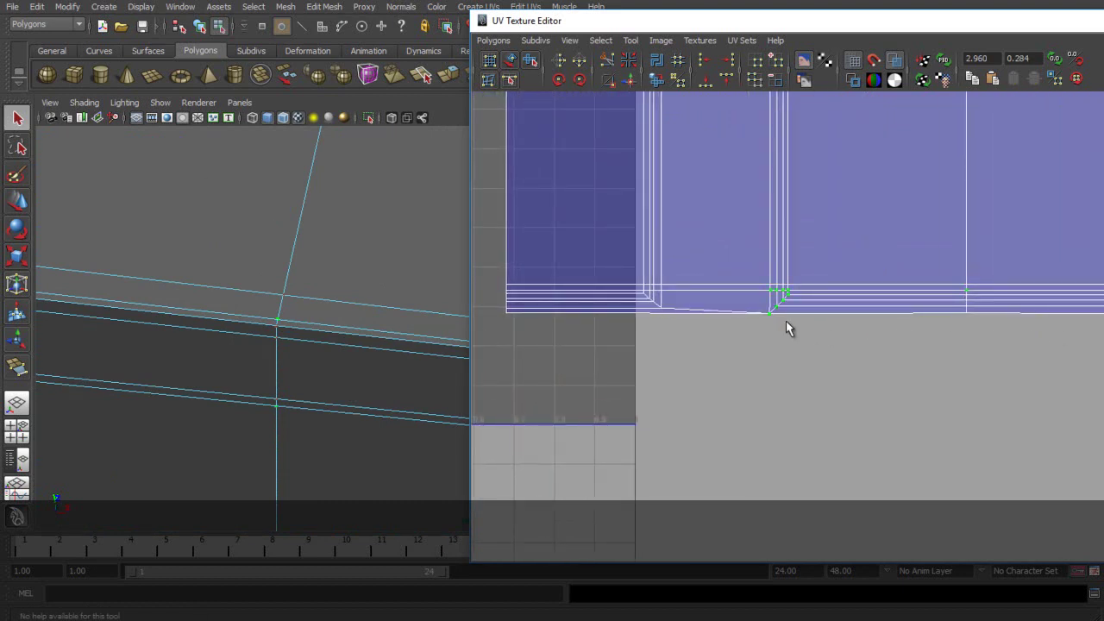
pyautogui.scroll(-4, 819, 320)
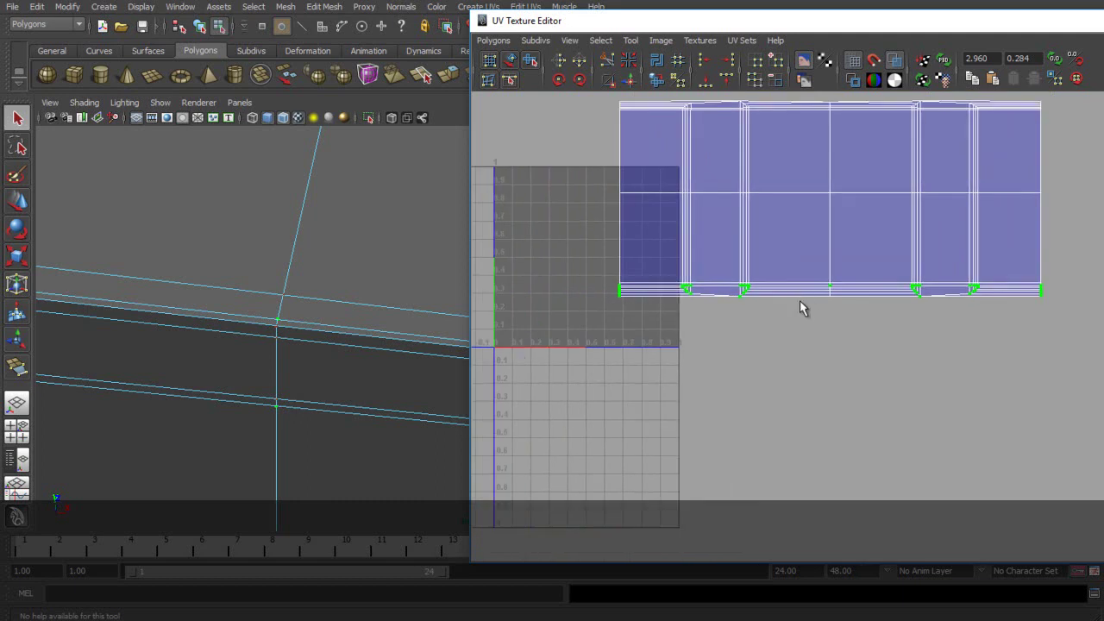
# Try moving the selected lower bevel UVs downward and undo it, then try again with more of the centre UVs included.
pyautogui.press('w')
pyautogui.moveTo(833, 194)
pyautogui.mouseDown()
pyautogui.moveTo(838, 209)
pyautogui.moveTo(835, 195)
pyautogui.mouseUp()
pyautogui.keyDown('alt'); pyautogui.moveTo(890, 262); pyautogui.dragTo(839, 270, button='middle'); pyautogui.keyUp('alt')
pyautogui.scroll(3, 843, 268)
pyautogui.keyDown('ctrl'); pyautogui.keyDown('shift'); pyautogui.moveTo(1089, 358); pyautogui.dragTo(1089, 358); pyautogui.keyUp('shift'); pyautogui.keyUp('ctrl')
pyautogui.moveTo(766, 199); pyautogui.dragTo(768, 223)
pyautogui.hotkey('ctrl', 'z')
pyautogui.scroll(3, 831, 246)
pyautogui.keyDown('ctrl'); pyautogui.keyDown('shift'); pyautogui.moveTo(687, 255); pyautogui.dragTo(769, 305); pyautogui.keyUp('shift'); pyautogui.keyUp('ctrl')
pyautogui.moveTo(706, 183); pyautogui.dragTo(712, 186)
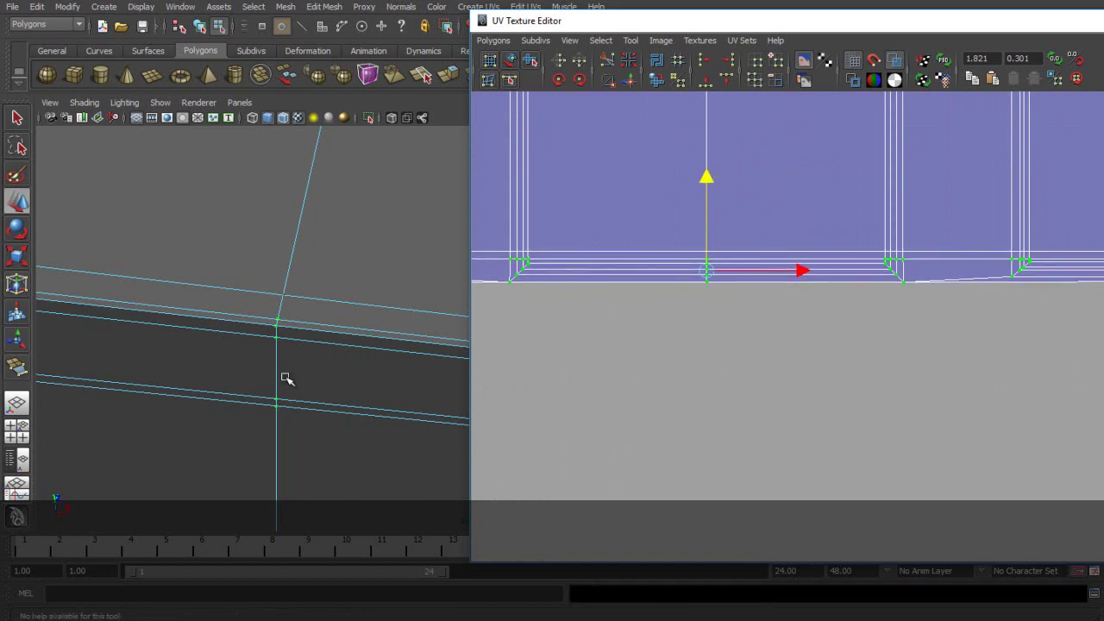
# Inspect the body's bevelled corner from below to compare its vertices with the selected lower UVs.
pyautogui.scroll(-6, 256, 341)
pyautogui.keyDown('alt'); pyautogui.moveTo(276, 333); pyautogui.dragTo(253, 253); pyautogui.keyUp('alt')
pyautogui.keyDown('alt'); pyautogui.moveTo(254, 254); pyautogui.dragTo(362, 366, button='middle'); pyautogui.keyUp('alt')
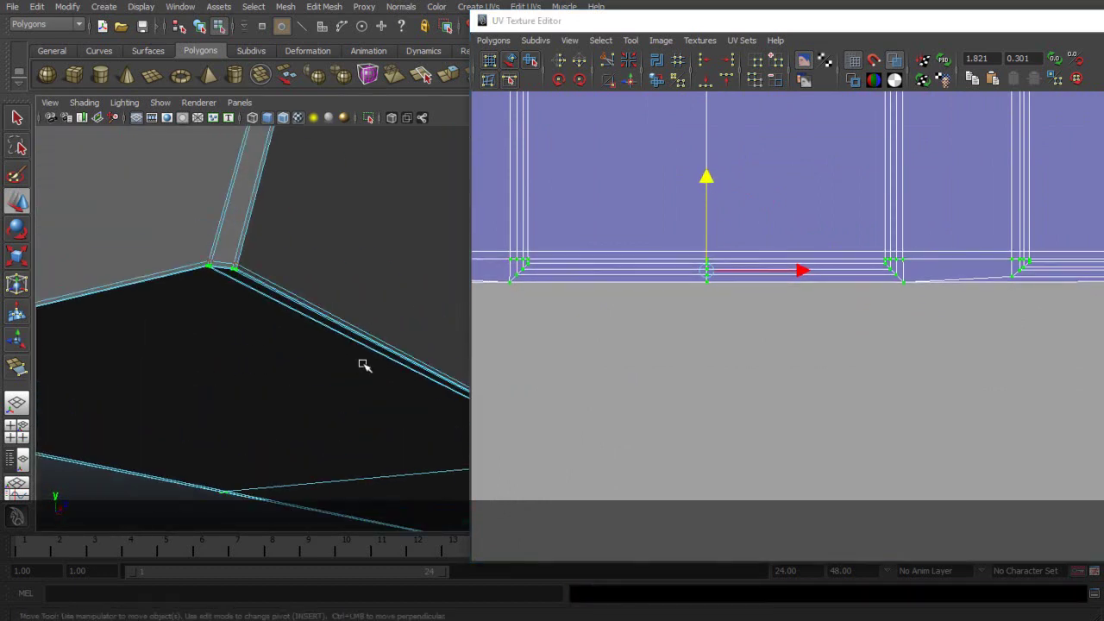
pyautogui.moveTo(244, 284); pyautogui.dragTo(253, 320, button='right')
pyautogui.click(244, 296)
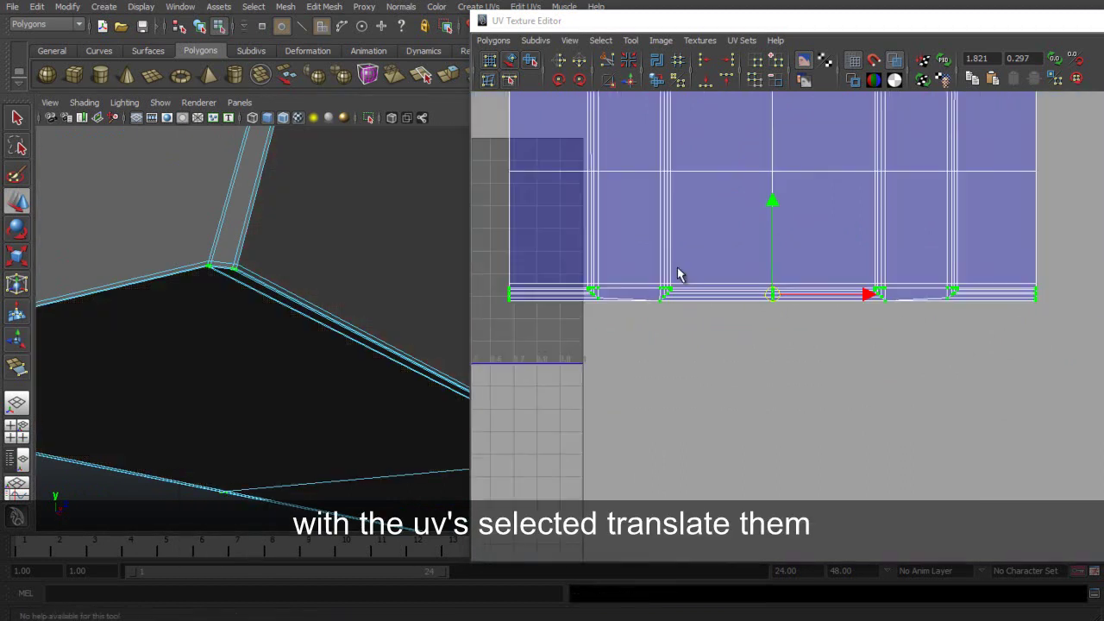
# Select the UVs along the shell's bottom border and move them down, away from the bevel rows above.
pyautogui.scroll(-1, 680, 274)
pyautogui.keyDown('alt'); pyautogui.moveTo(617, 285); pyautogui.dragTo(746, 255, button='middle'); pyautogui.keyUp('alt')
pyautogui.scroll(4, 747, 256)
pyautogui.moveTo(616, 247); pyautogui.dragTo(666, 248, button='right')
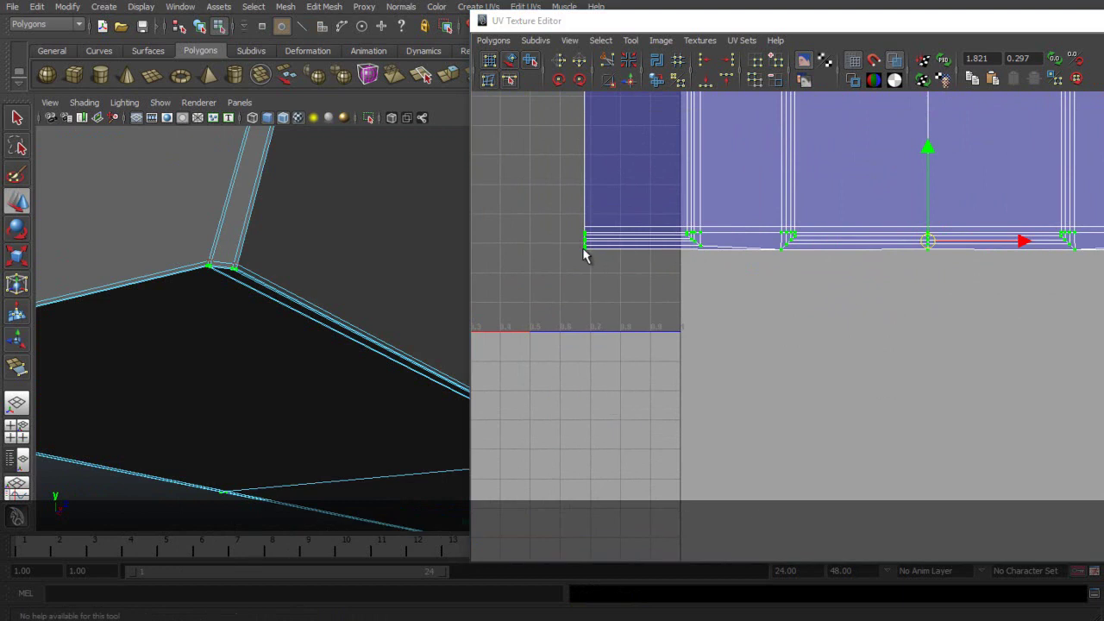
pyautogui.click(584, 250)
pyautogui.scroll(5, 748, 272)
pyautogui.keyDown('shift'); pyautogui.click(729, 205); pyautogui.keyUp('shift')
pyautogui.keyDown('alt'); pyautogui.moveTo(975, 201); pyautogui.dragTo(832, 252, button='middle'); pyautogui.keyUp('alt')
pyautogui.keyDown('shift'); pyautogui.moveTo(1046, 294); pyautogui.dragTo(1046, 294); pyautogui.keyUp('shift')
pyautogui.moveTo(690, 160); pyautogui.dragTo(715, 225)
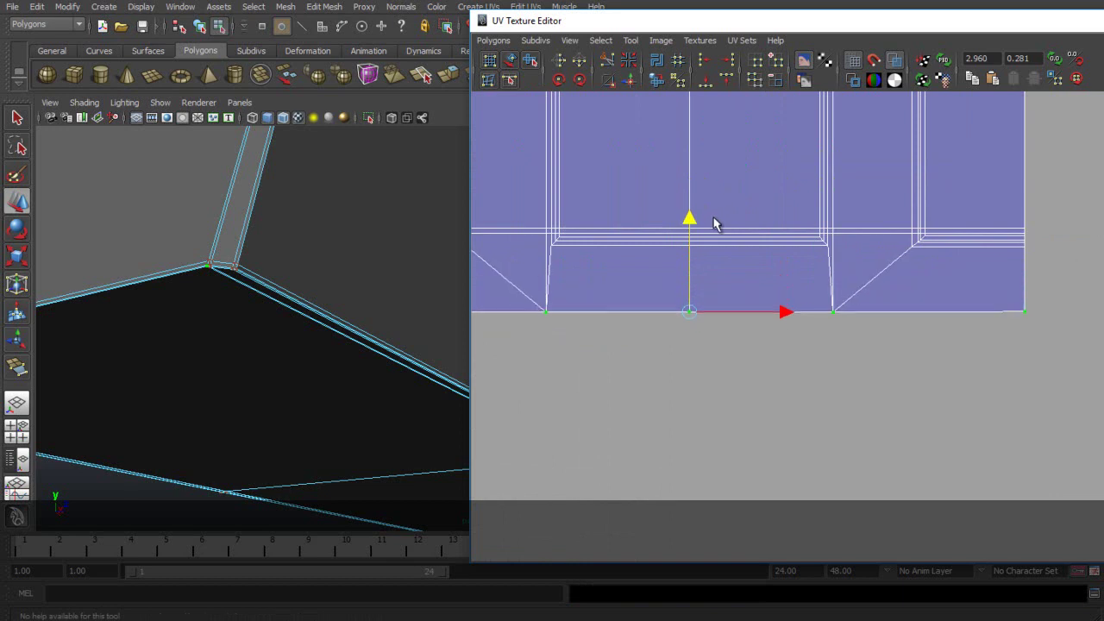
pyautogui.click(553, 246)
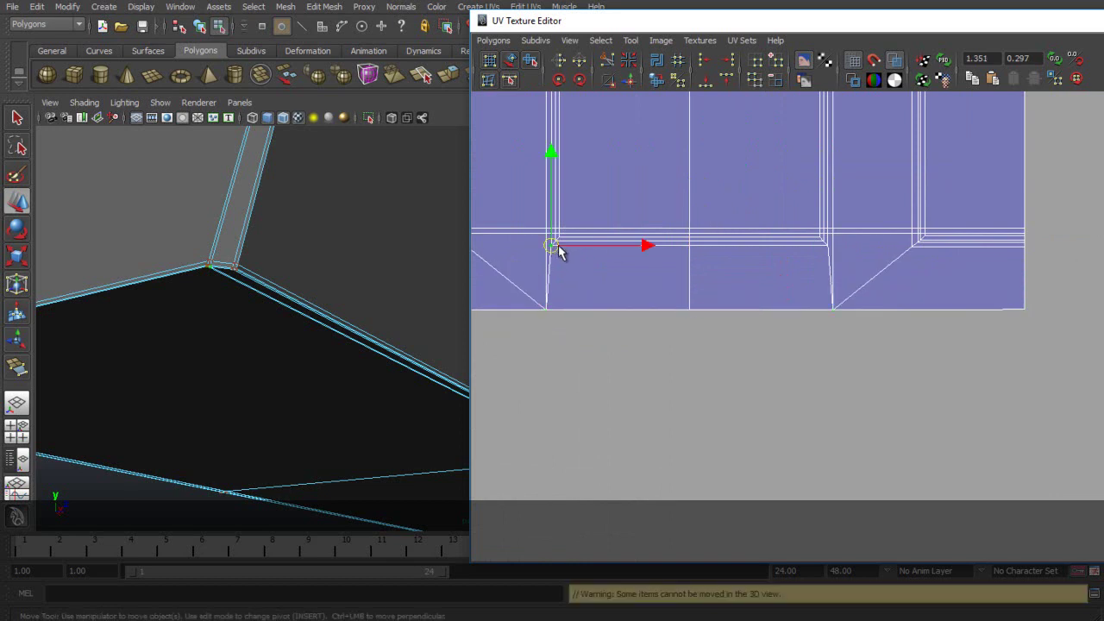
pyautogui.keyDown('shift'); pyautogui.click(829, 246); pyautogui.keyUp('shift')
pyautogui.scroll(-4, 725, 205)
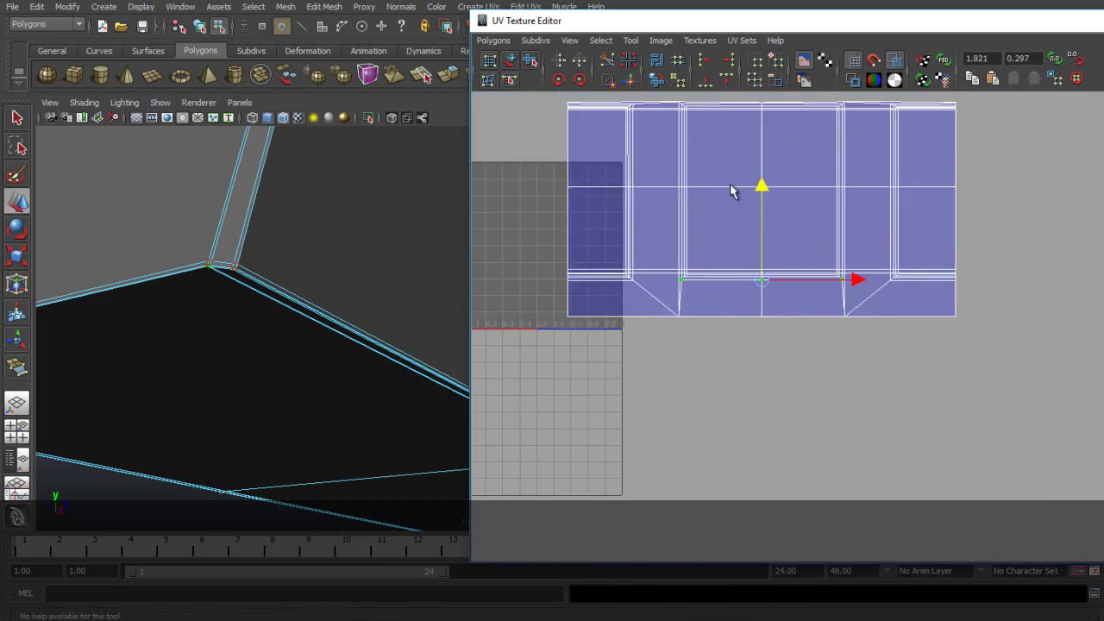
# Centre the UV Texture Editor window and select the UVs along the shell's top border from one corner to the other.
pyautogui.keyDown('alt'); pyautogui.moveTo(809, 163); pyautogui.dragTo(814, 237, button='middle'); pyautogui.keyUp('alt')
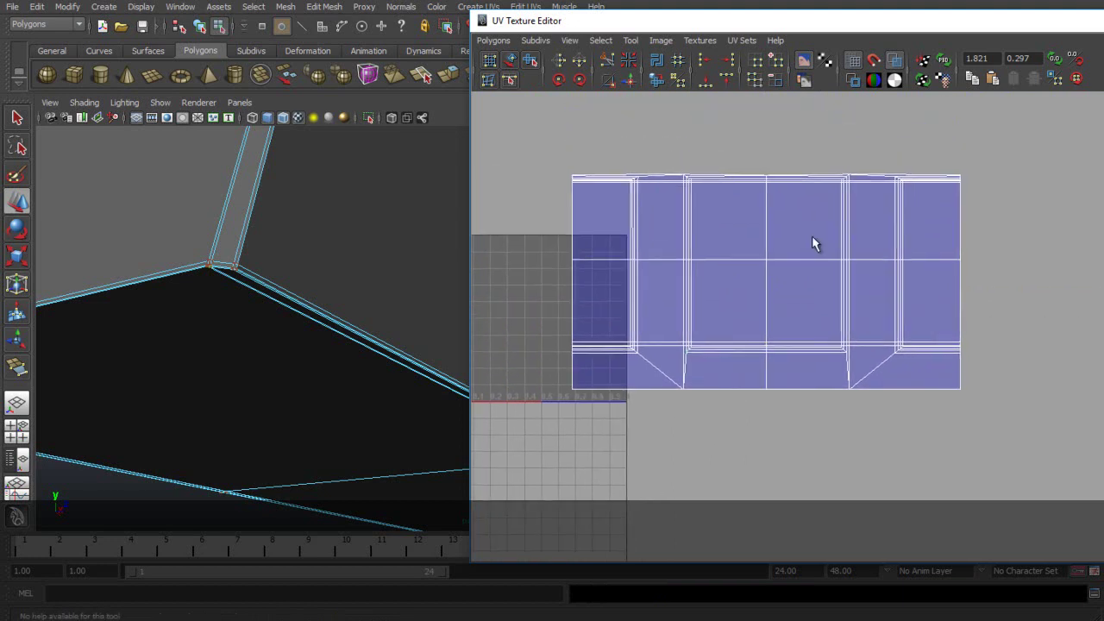
pyautogui.scroll(2, 749, 202)
pyautogui.keyDown('alt'); pyautogui.moveTo(681, 162); pyautogui.dragTo(748, 290, button='middle'); pyautogui.keyUp('alt')
pyautogui.scroll(4, 748, 291)
pyautogui.doubleClick(725, 19)
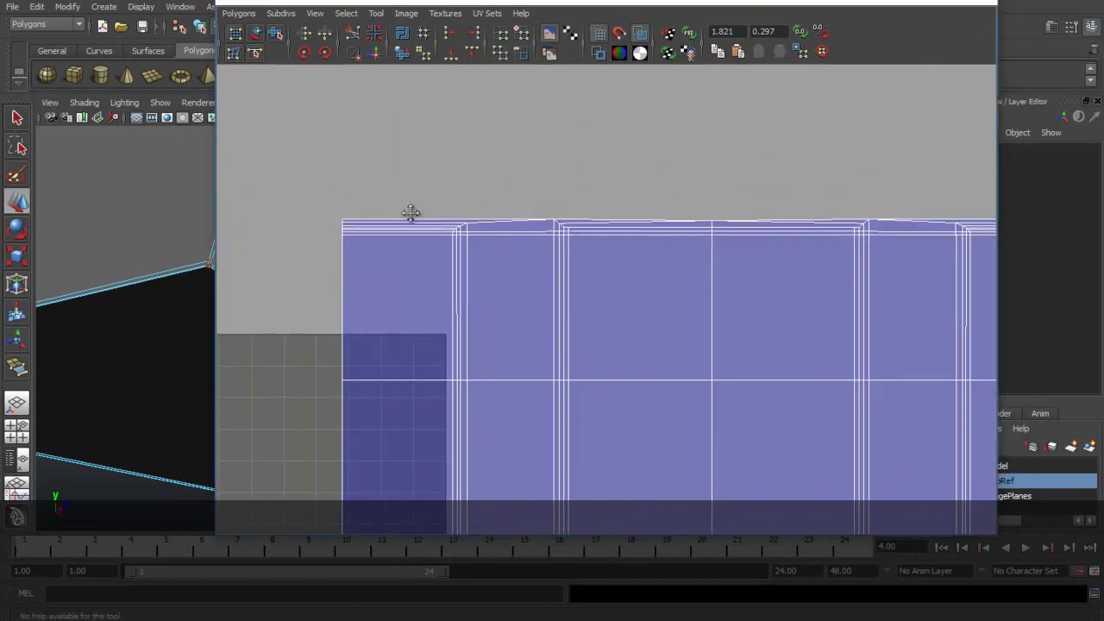
pyautogui.scroll(3, 400, 216)
pyautogui.moveTo(420, 213); pyautogui.dragTo(423, 217)
pyautogui.keyDown('alt'); pyautogui.moveTo(893, 206); pyautogui.dragTo(645, 192, button='middle'); pyautogui.keyUp('alt')
pyautogui.keyDown('shift'); pyautogui.moveTo(545, 198); pyautogui.dragTo(546, 199); pyautogui.keyUp('shift')
pyautogui.keyDown('alt'); pyautogui.moveTo(890, 232); pyautogui.dragTo(643, 235, button='middle'); pyautogui.keyUp('alt')
pyautogui.scroll(1, 642, 235)
pyautogui.keyDown('shift'); pyautogui.moveTo(566, 173); pyautogui.dragTo(597, 191); pyautogui.keyUp('shift')
pyautogui.keyDown('alt'); pyautogui.moveTo(956, 210); pyautogui.dragTo(699, 221, button='middle'); pyautogui.keyUp('alt')
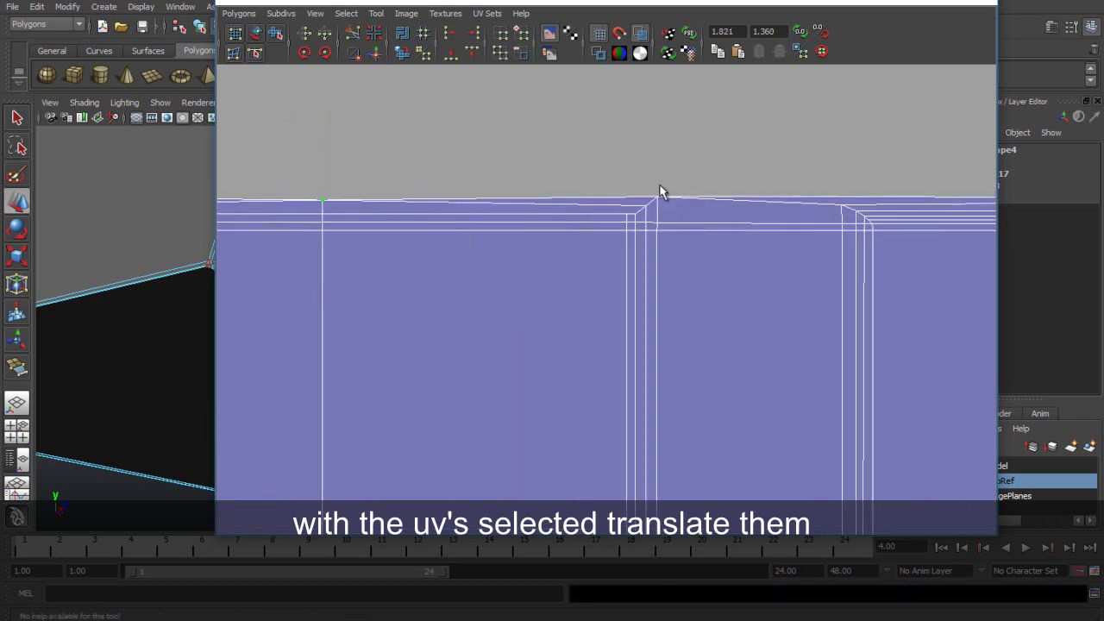
pyautogui.keyDown('alt'); pyautogui.moveTo(897, 221); pyautogui.dragTo(414, 231, button='middle'); pyautogui.keyUp('alt')
pyautogui.scroll(-2, 659, 214)
pyautogui.scroll(2, 660, 214)
pyautogui.keyDown('shift'); pyautogui.moveTo(620, 191); pyautogui.dragTo(653, 208); pyautogui.keyUp('shift')
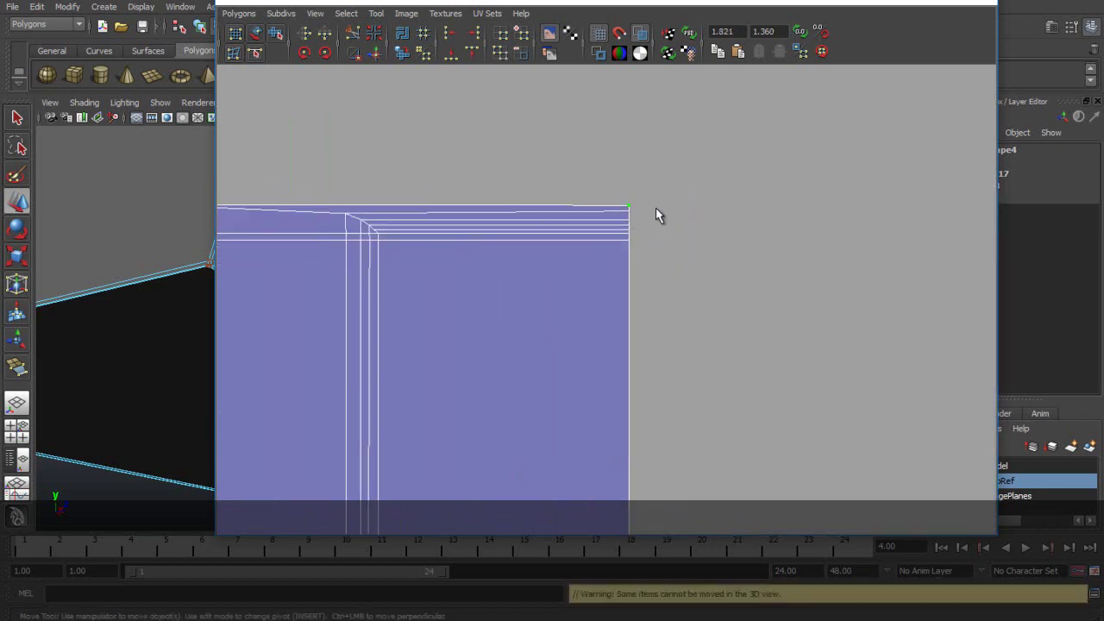
# Try raising the selected top border UVs and changing which UVs are selected, undoing each attempt.
pyautogui.scroll(-10, 653, 207)
pyautogui.keyDown('alt'); pyautogui.moveTo(625, 233); pyautogui.dragTo(701, 228, button='middle'); pyautogui.keyUp('alt')
pyautogui.scroll(1, 701, 229)
pyautogui.moveTo(576, 193); pyautogui.dragTo(576, 181)
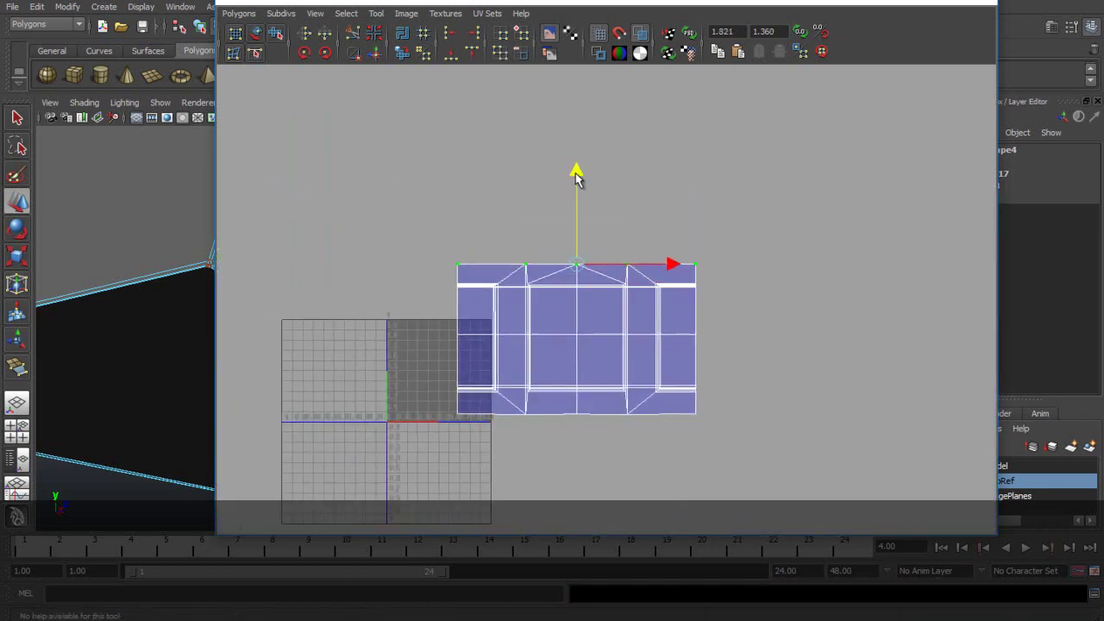
pyautogui.scroll(6, 576, 174)
pyautogui.keyDown('alt'); pyautogui.moveTo(570, 162); pyautogui.dragTo(724, 215, button='middle'); pyautogui.keyUp('alt')
pyautogui.scroll(2, 716, 202)
pyautogui.hotkey('ctrl', 'z')
pyautogui.scroll(2, 688, 246)
pyautogui.keyDown('ctrl'); pyautogui.moveTo(687, 246); pyautogui.dragTo(741, 302); pyautogui.keyUp('ctrl')
pyautogui.hotkey('ctrl', 'z')
pyautogui.moveTo(713, 191); pyautogui.dragTo(715, 123)
pyautogui.hotkey('ctrl', 'z')
# Move the selected top border UVs up, away from the shell's upper bevel rows.
pyautogui.scroll(-6, 673, 92)
pyautogui.moveTo(633, 154); pyautogui.dragTo(621, 92)
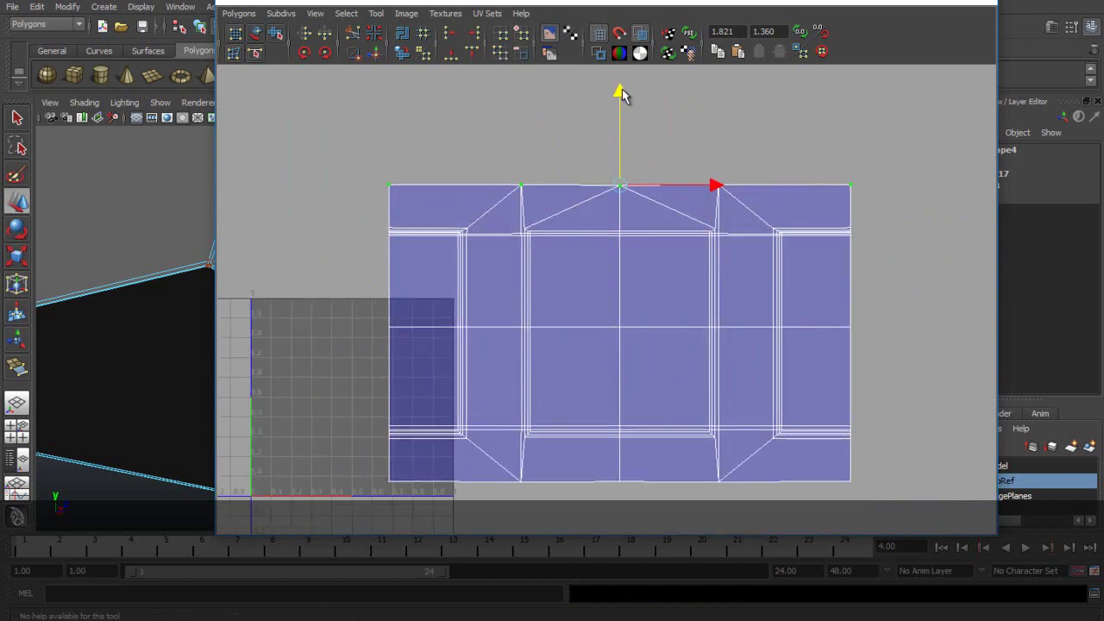
pyautogui.click(527, 162)
# Move the UV Texture Editor aside and compare the top border's centre UV with the body's bevel edge and an adjacent bevel face.
pyautogui.click(618, 189)
pyautogui.moveTo(576, 5); pyautogui.dragTo(899, 35)
pyautogui.keyDown('alt'); pyautogui.moveTo(472, 268); pyautogui.dragTo(429, 293); pyautogui.keyUp('alt')
pyautogui.keyDown('alt'); pyautogui.moveTo(363, 306); pyautogui.dragTo(349, 287); pyautogui.keyUp('alt')
pyautogui.keyDown('alt'); pyautogui.moveTo(184, 354); pyautogui.dragTo(362, 248); pyautogui.keyUp('alt')
pyautogui.moveTo(362, 248); pyautogui.dragTo(362, 294, button='right')
pyautogui.click(360, 245)
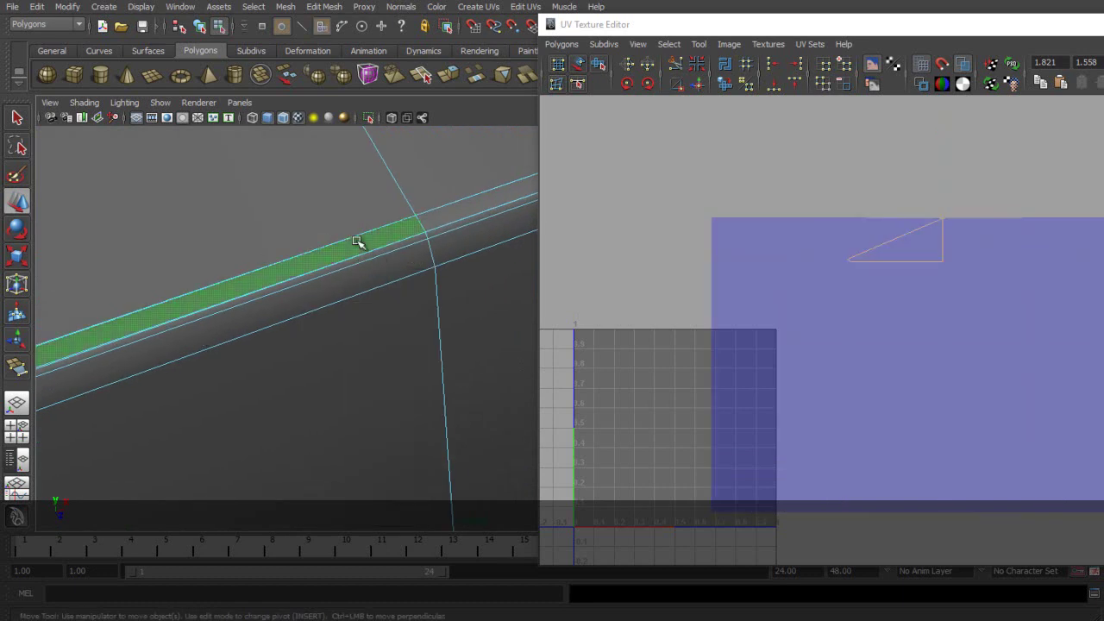
pyautogui.hotkey('ctrl', 'z')
pyautogui.keyDown('alt'); pyautogui.moveTo(943, 277); pyautogui.dragTo(848, 295, button='middle'); pyautogui.keyUp('alt')
pyautogui.scroll(3, 848, 295)
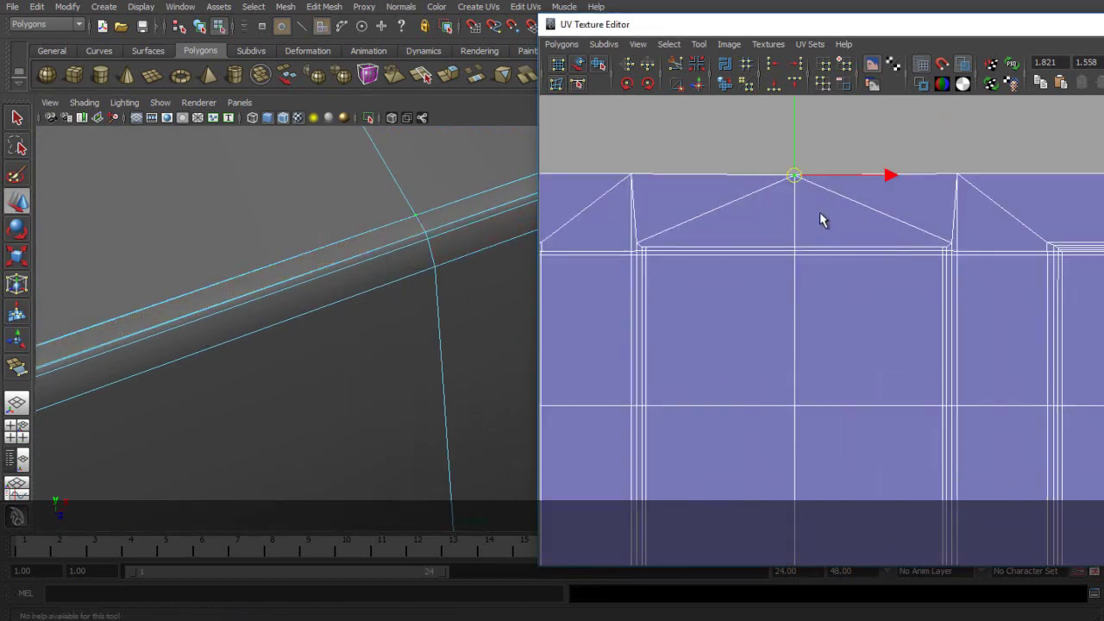
# Select the body's faces beside the centre line to locate them in the UVs, and return to object mode.
pyautogui.click(403, 235)
pyautogui.scroll(-4, 398, 234)
pyautogui.click(338, 241)
pyautogui.scroll(-3, 728, 232)
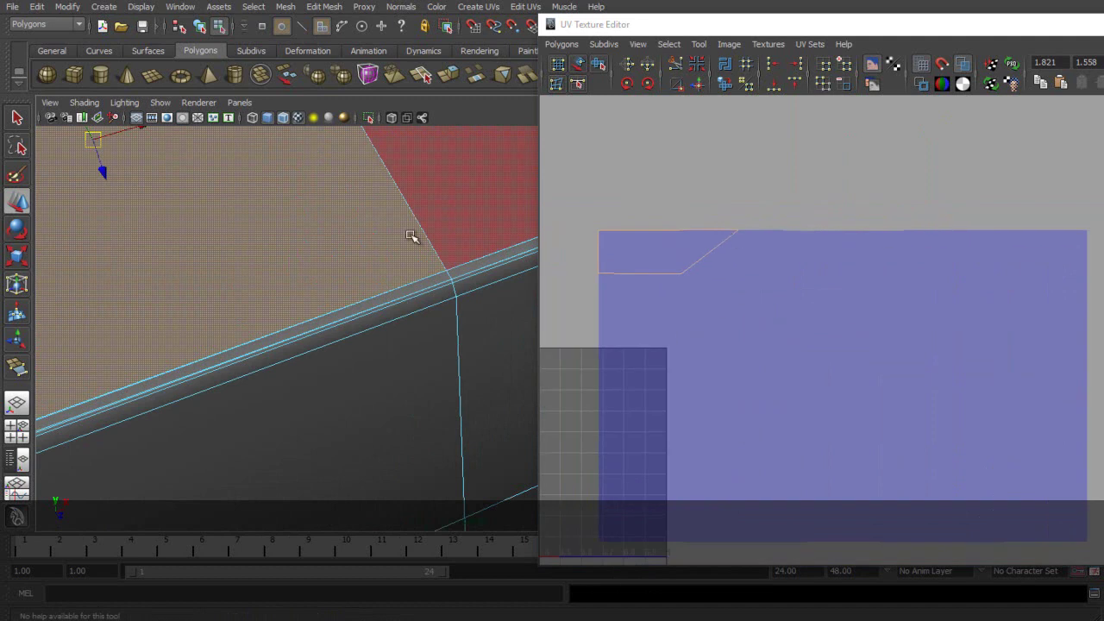
pyautogui.scroll(-5, 403, 235)
pyautogui.keyDown('alt'); pyautogui.moveTo(474, 249); pyautogui.dragTo(451, 257); pyautogui.keyUp('alt')
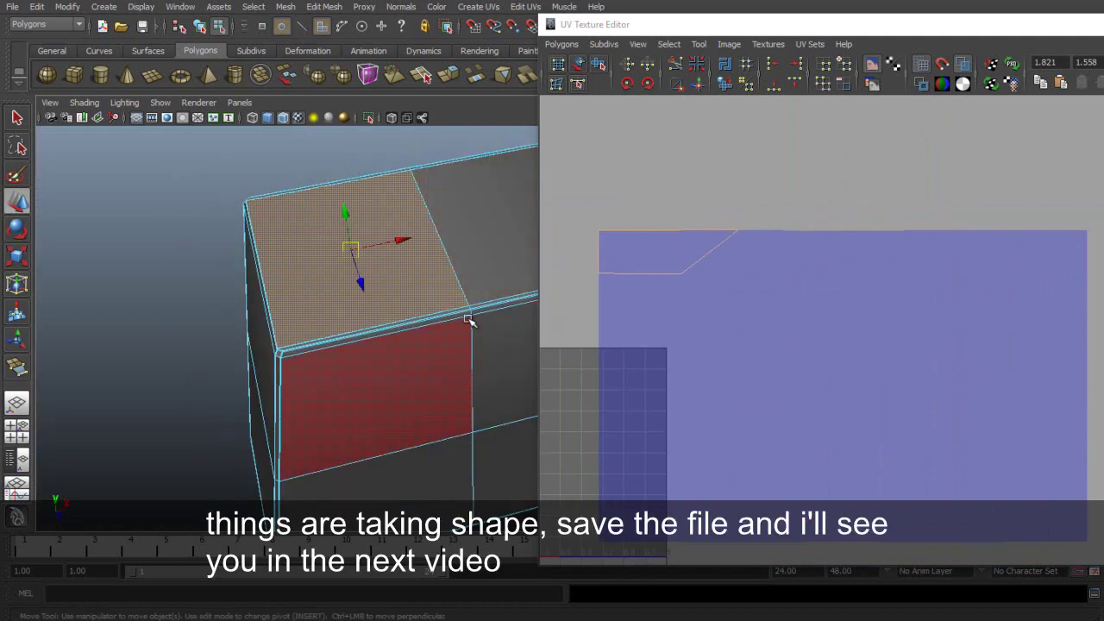
pyautogui.moveTo(467, 321); pyautogui.dragTo(472, 308, button='right')
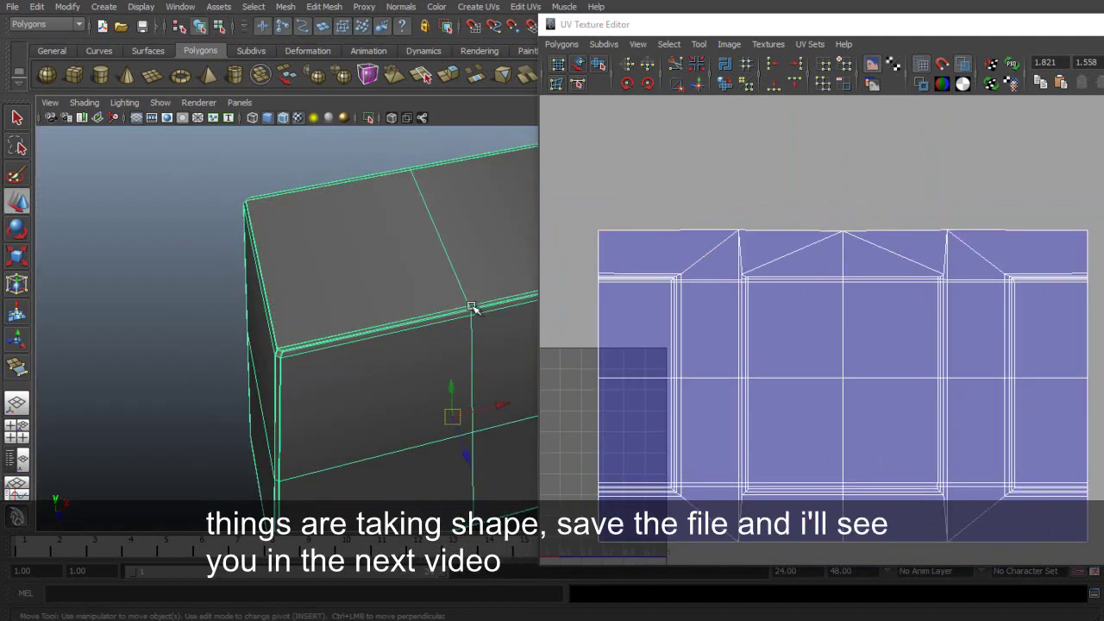